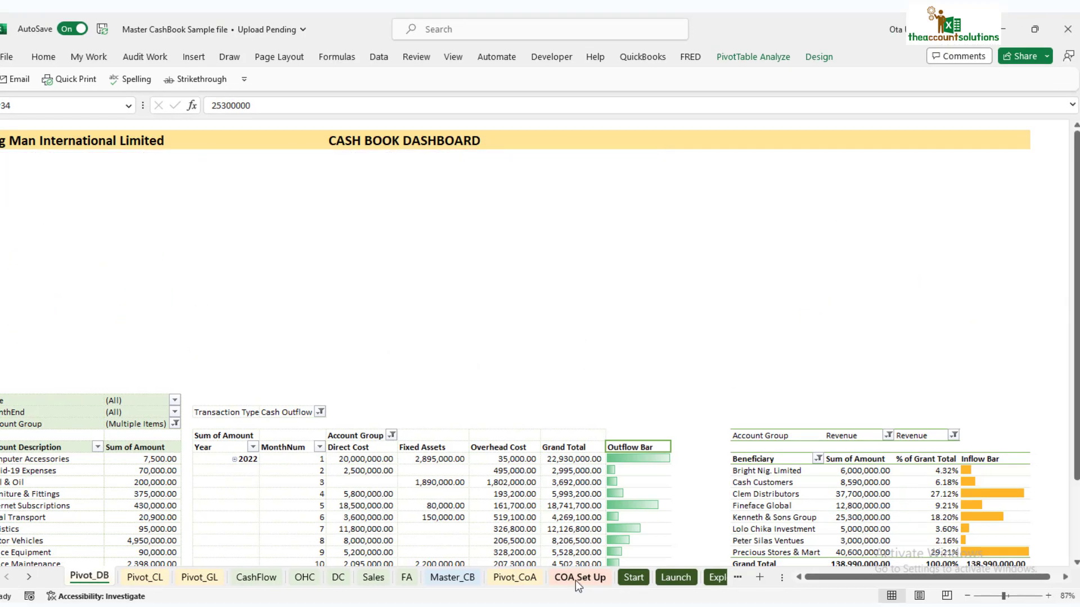
Review the COA Set Up sheet's account groups, codes, names, posting numbers and balances from Fixed Assets through Overhead Cost
click(591, 568)
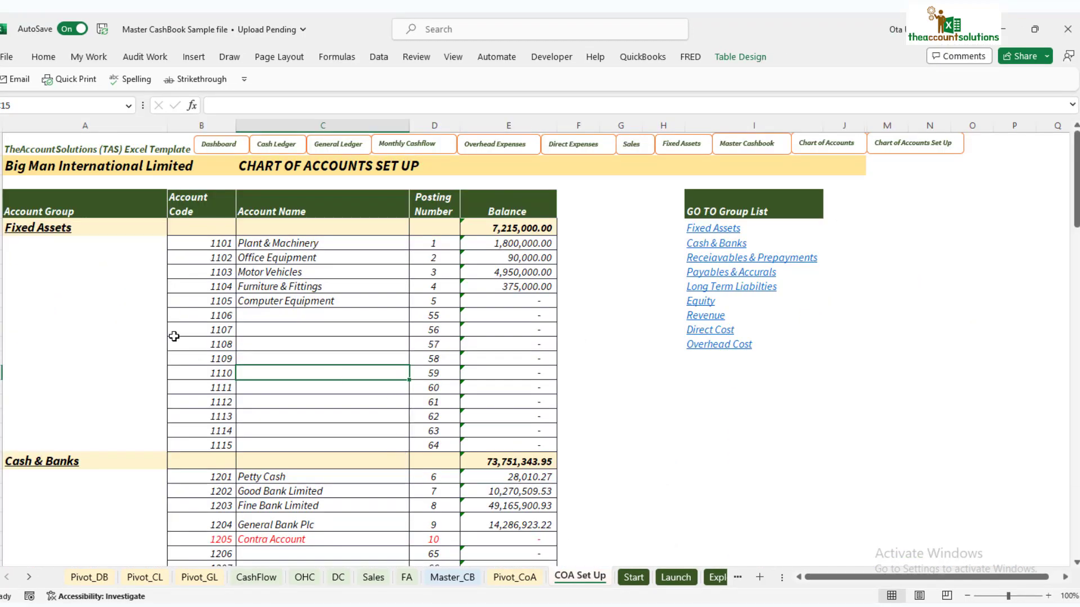
scroll(188, 361, down, 5)
scroll(199, 373, down, 6)
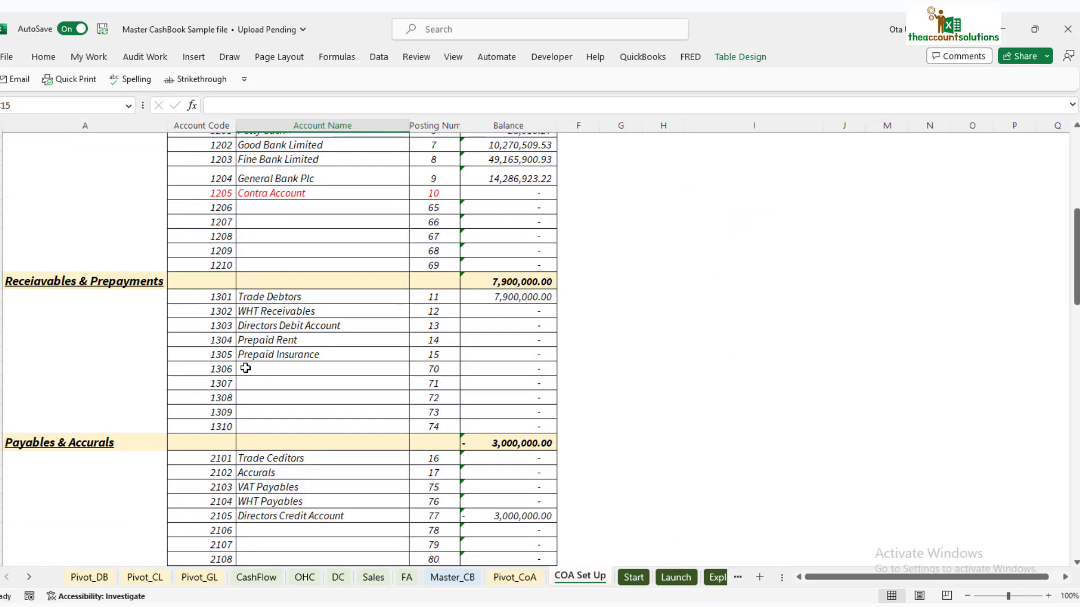
scroll(275, 364, down, 4)
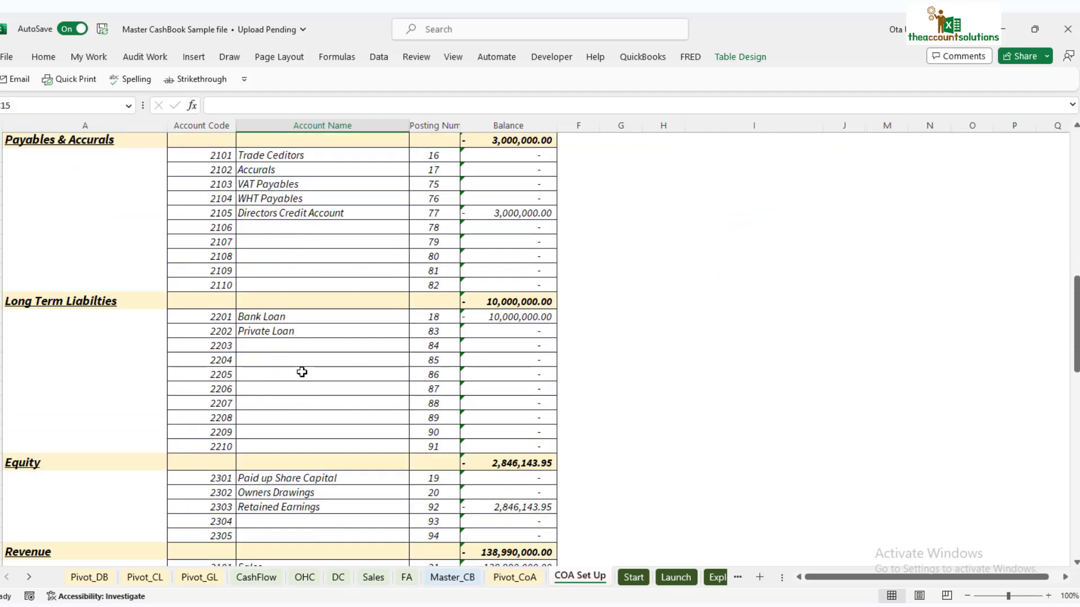
scroll(302, 374, down, 3)
scroll(312, 380, down, 4)
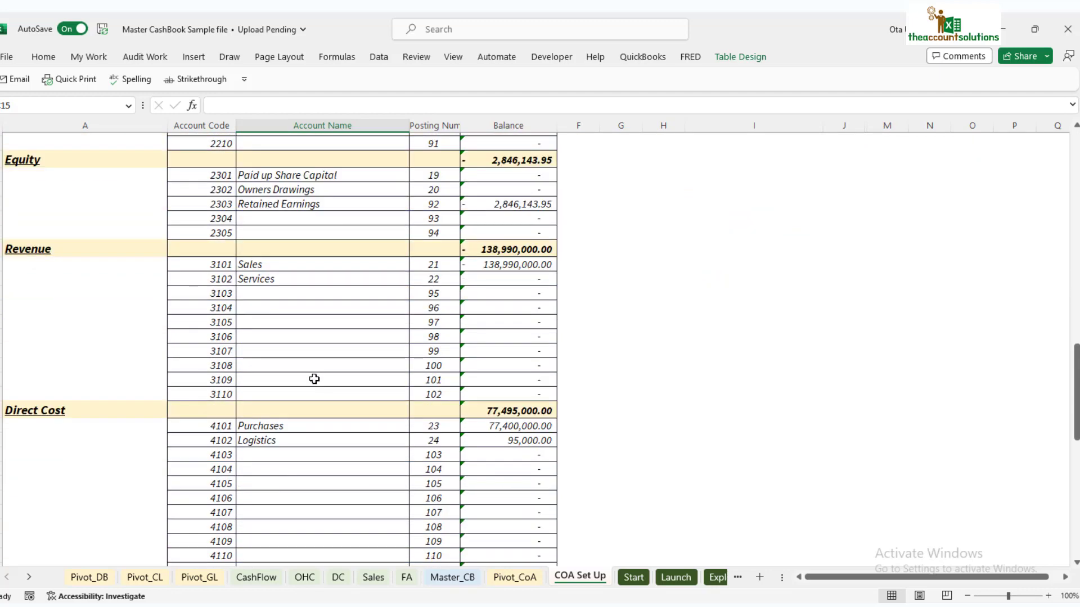
scroll(313, 379, down, 4)
scroll(318, 378, down, 12)
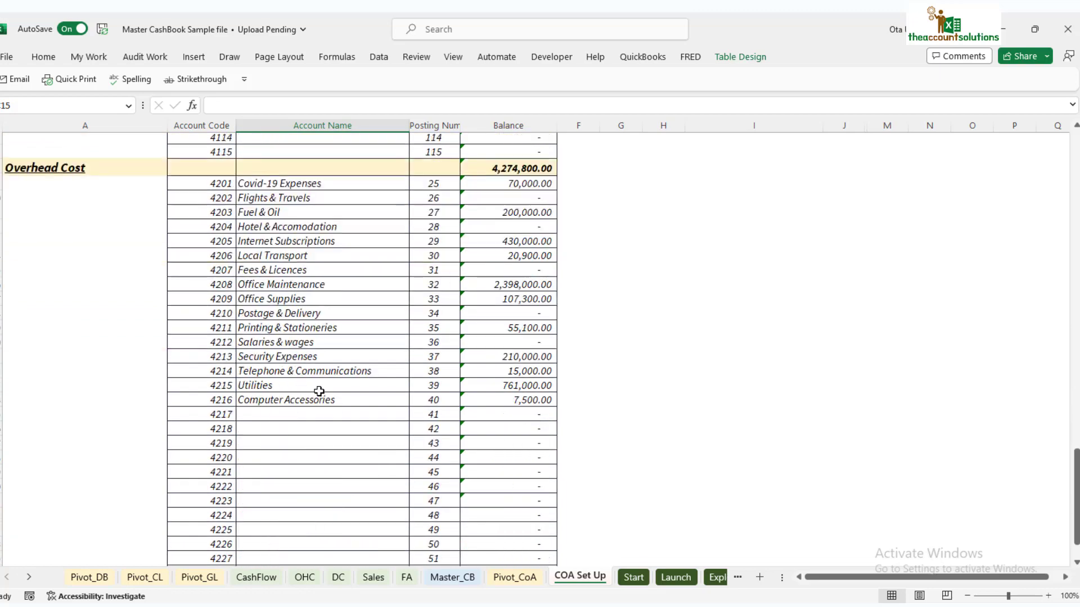
scroll(323, 388, up, 4)
scroll(332, 376, up, 17)
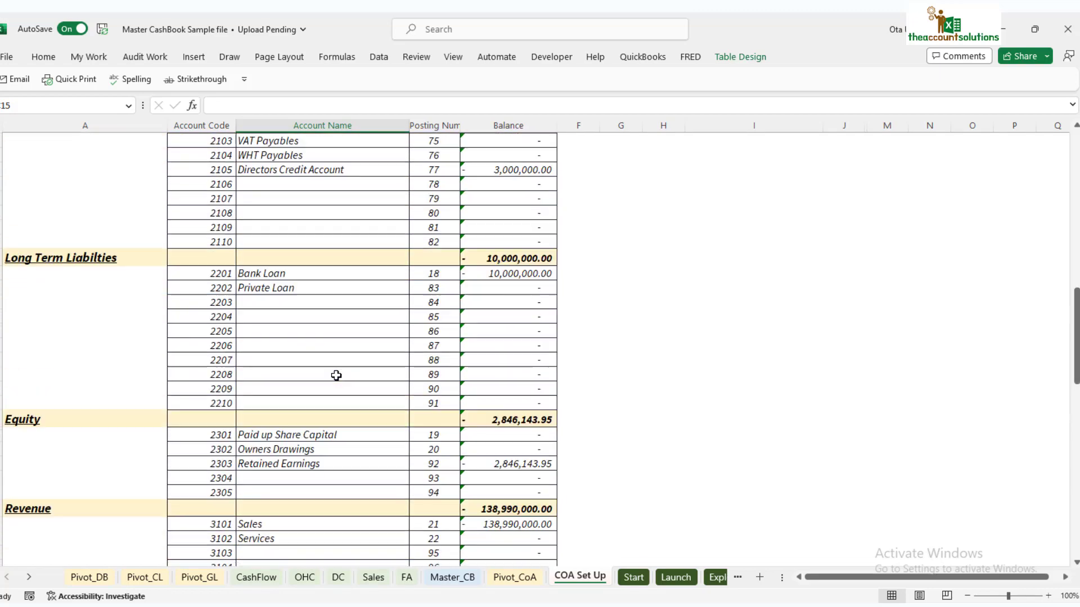
scroll(336, 375, up, 18)
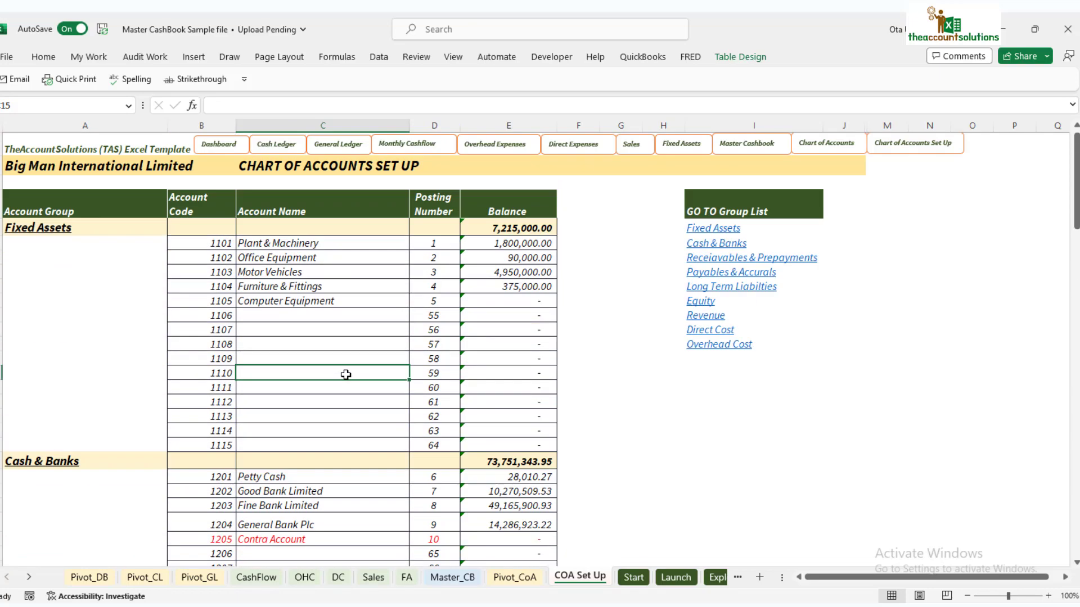
Follow the group list links on the COA Set Up sheet in order from Fixed Assets through Equity, returning to the list as needed
click(712, 227)
click(728, 247)
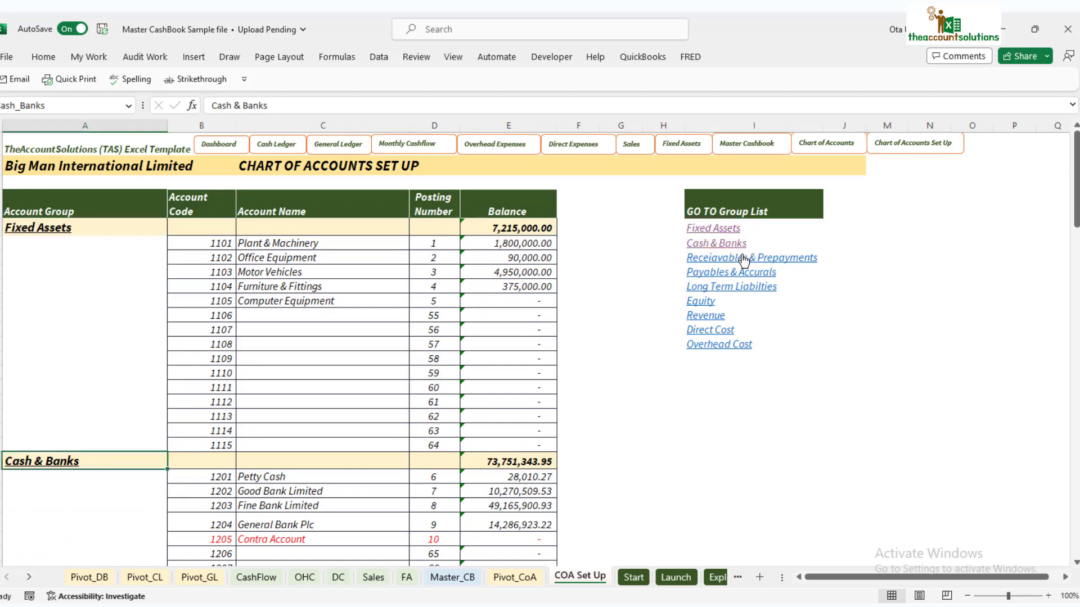
click(733, 260)
click(724, 186)
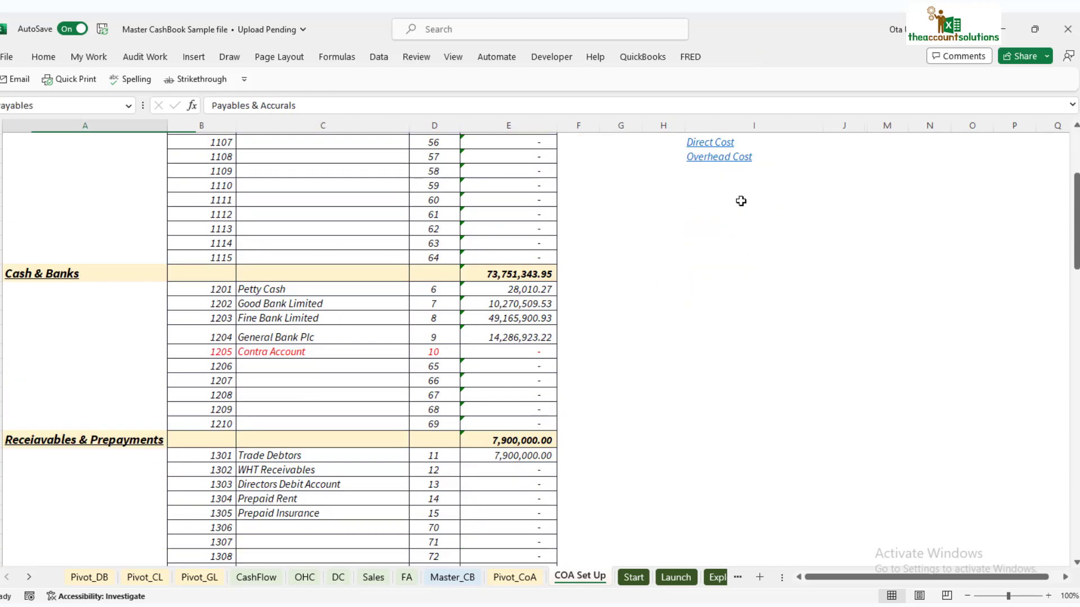
scroll(718, 197, up, 2)
click(716, 187)
scroll(731, 253, up, 15)
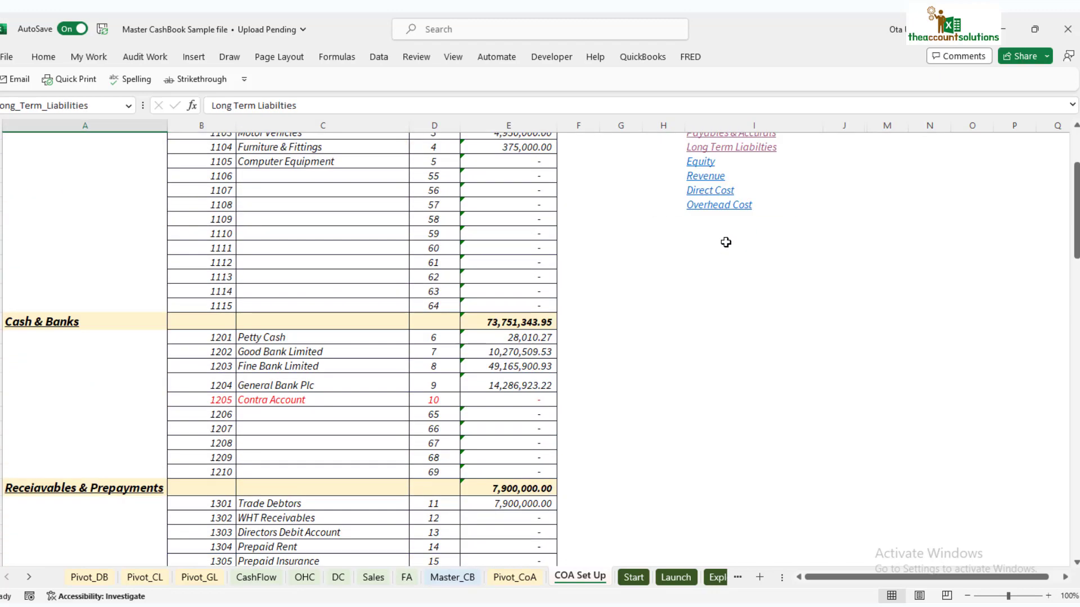
click(707, 164)
scroll(664, 243, up, 15)
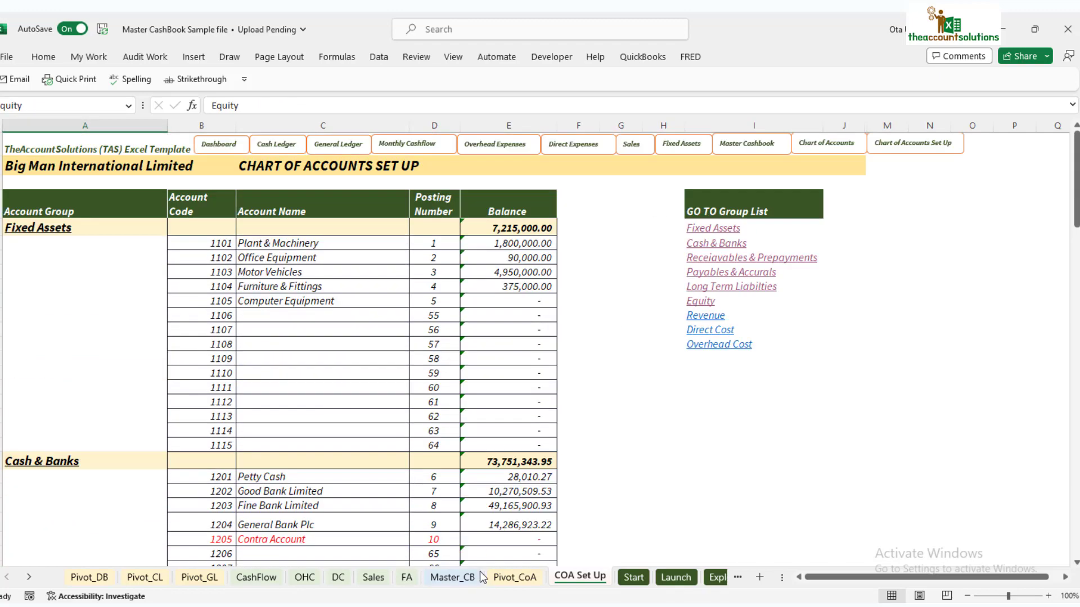
Review the account codes, names and posting numbers throughout the Pivot_CoA sheet's chart of accounts
click(513, 578)
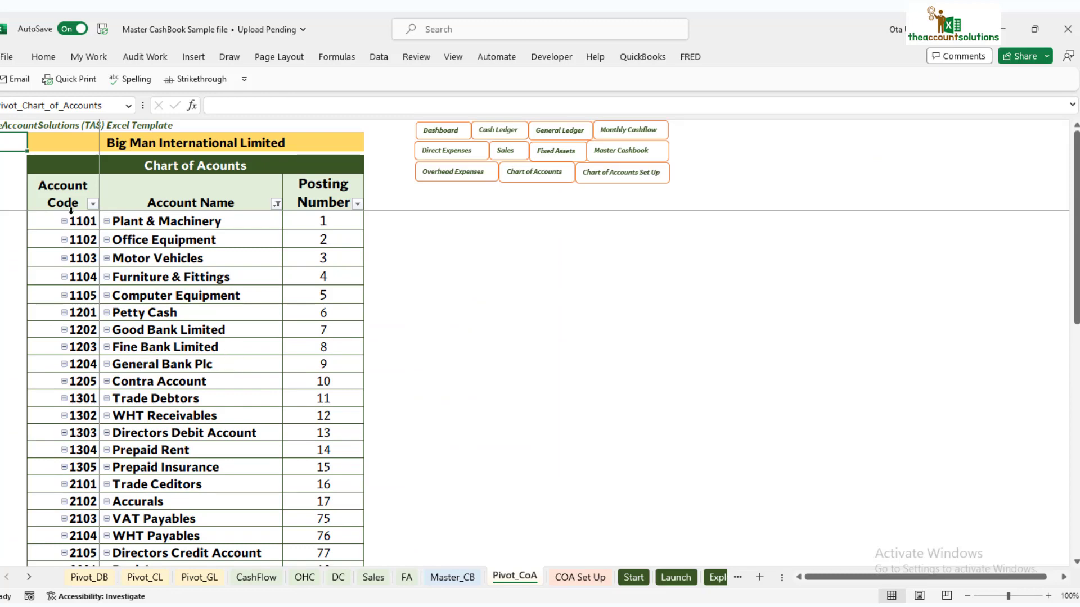
scroll(283, 405, down, 12)
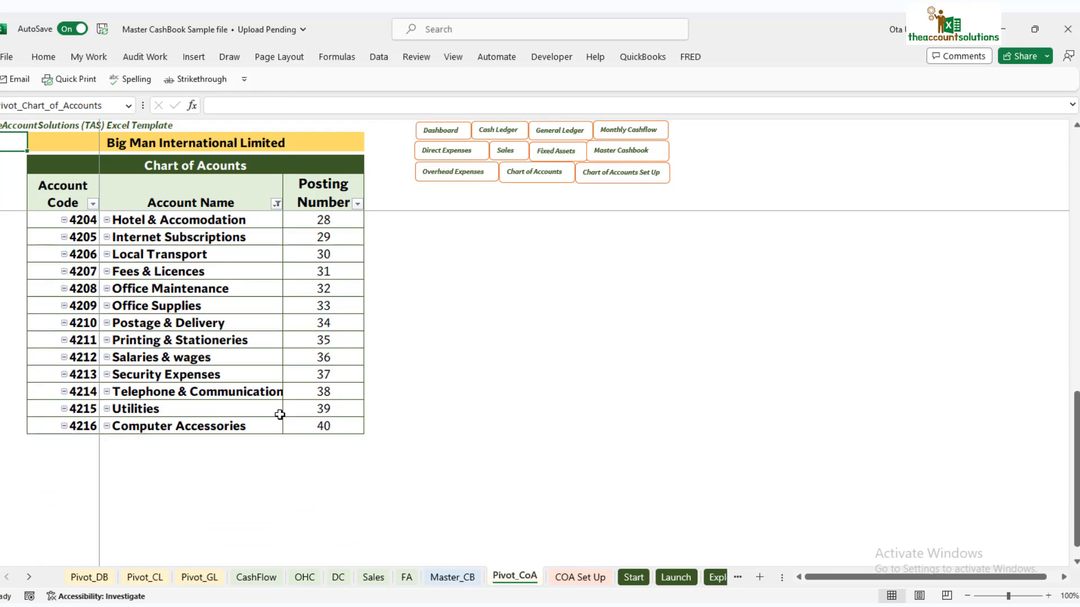
scroll(298, 383, up, 12)
scroll(297, 383, down, 10)
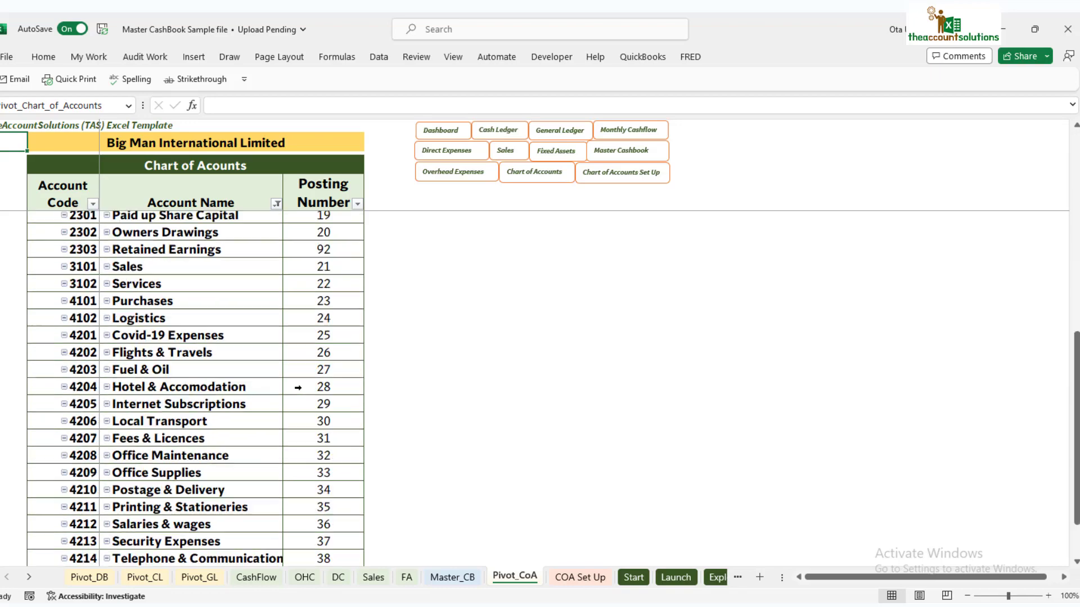
scroll(315, 378, up, 10)
Inspect the first Master_CB transaction's date, details, cash/bank account choices and beneficiary without changing them
click(452, 577)
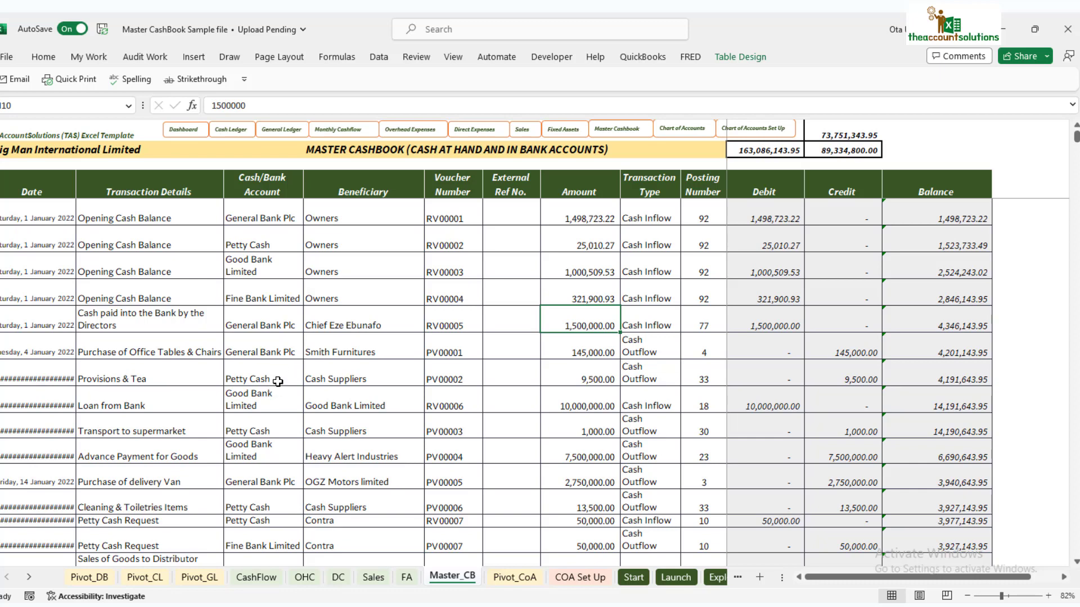
click(42, 206)
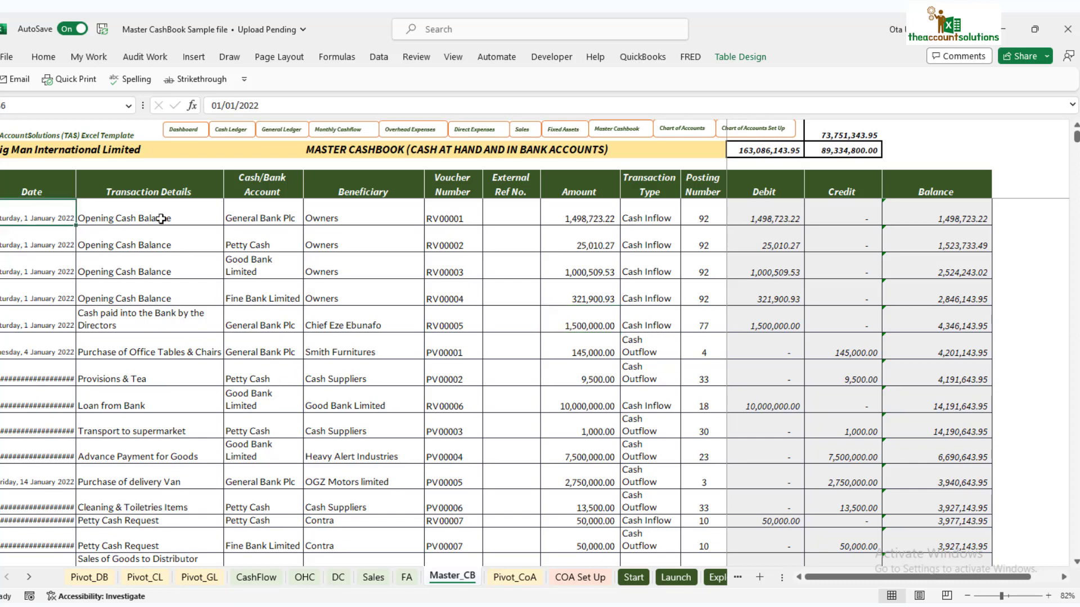
click(175, 214)
click(271, 212)
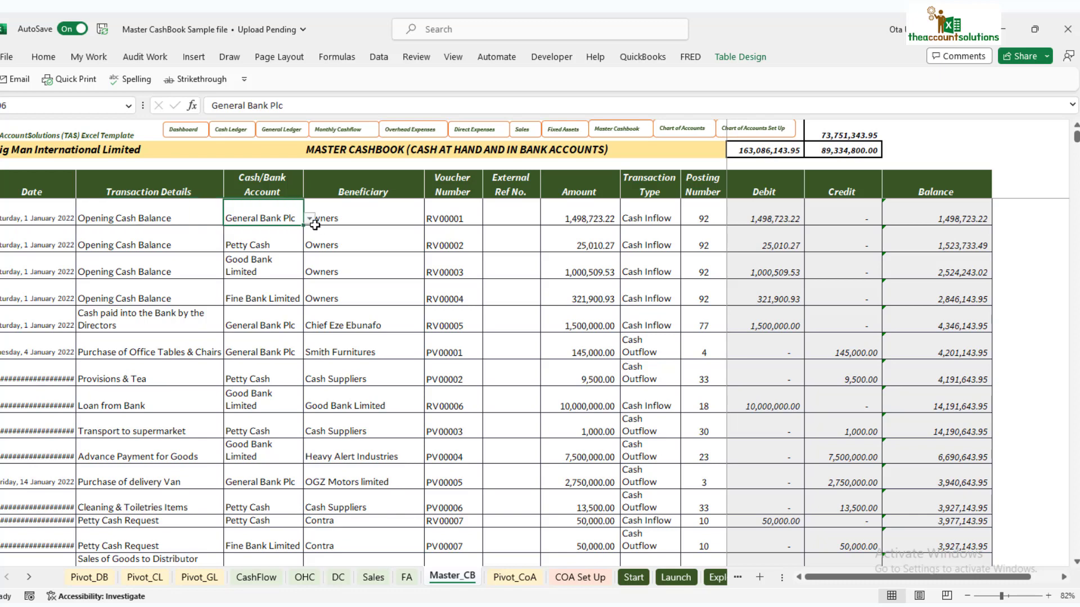
click(310, 218)
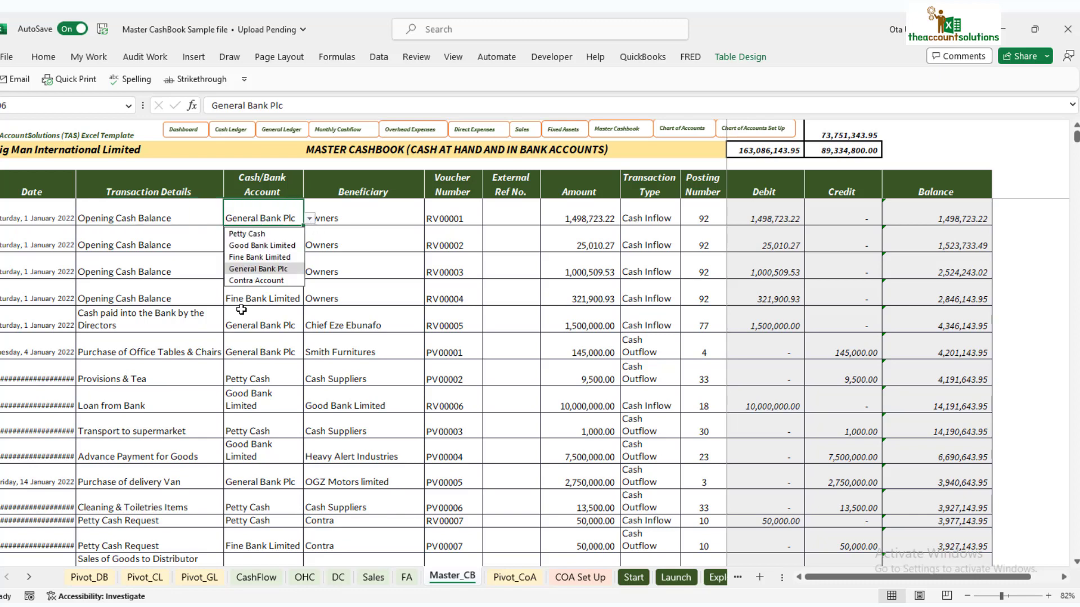
click(365, 215)
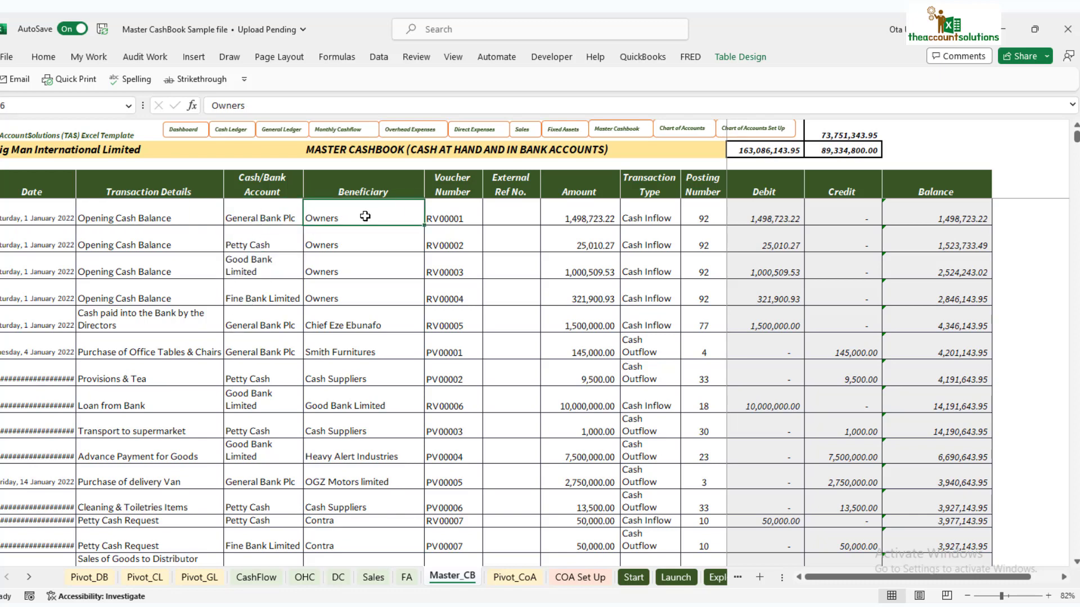
Inspect the first cashbook transaction's voucher number, external reference, amount, transaction type choices and posting number
click(460, 213)
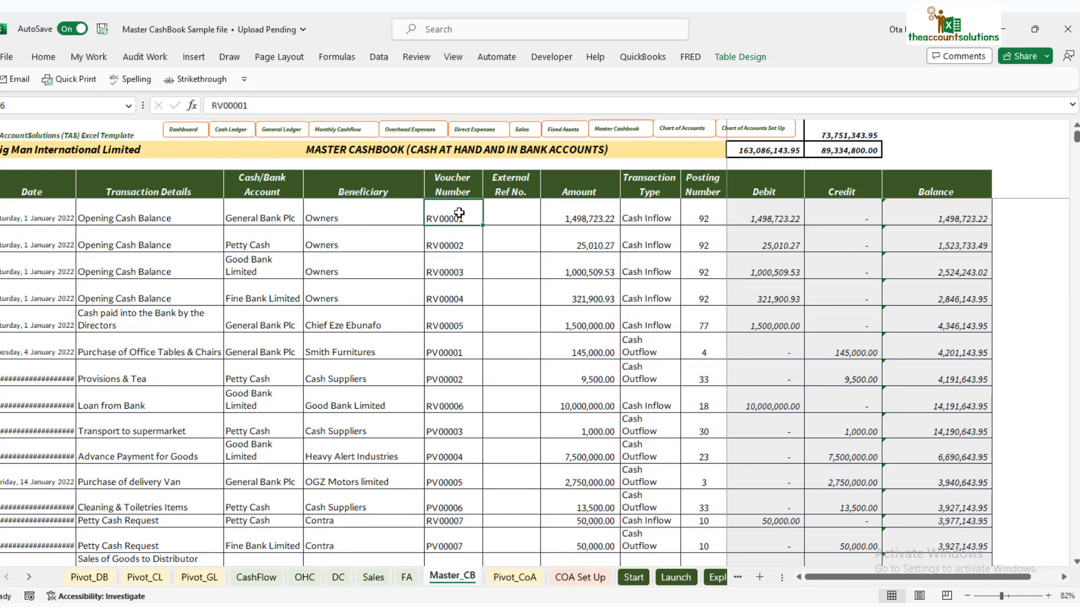
click(509, 209)
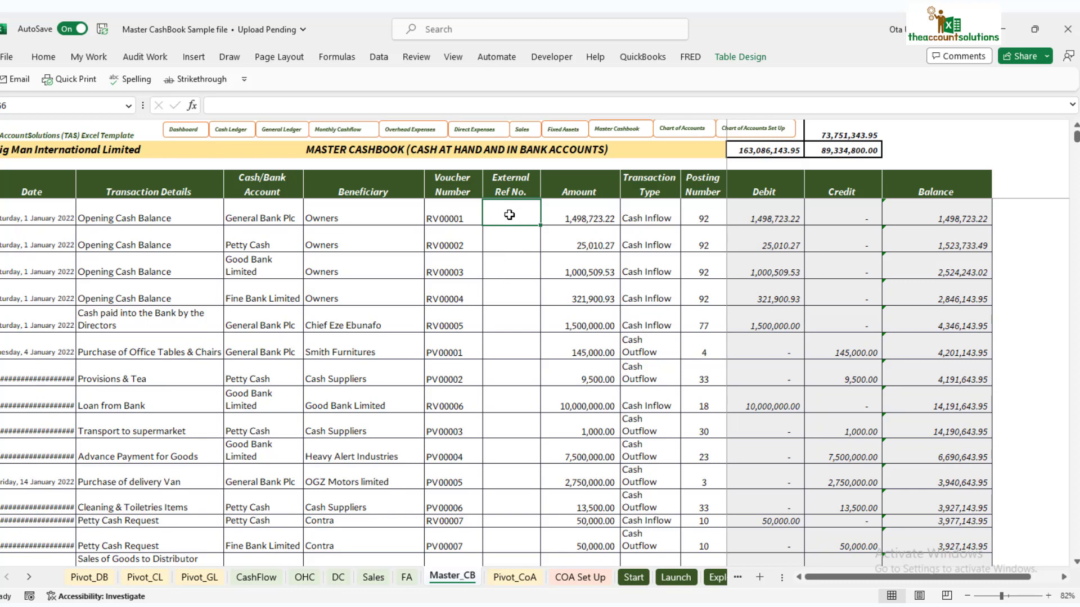
click(573, 218)
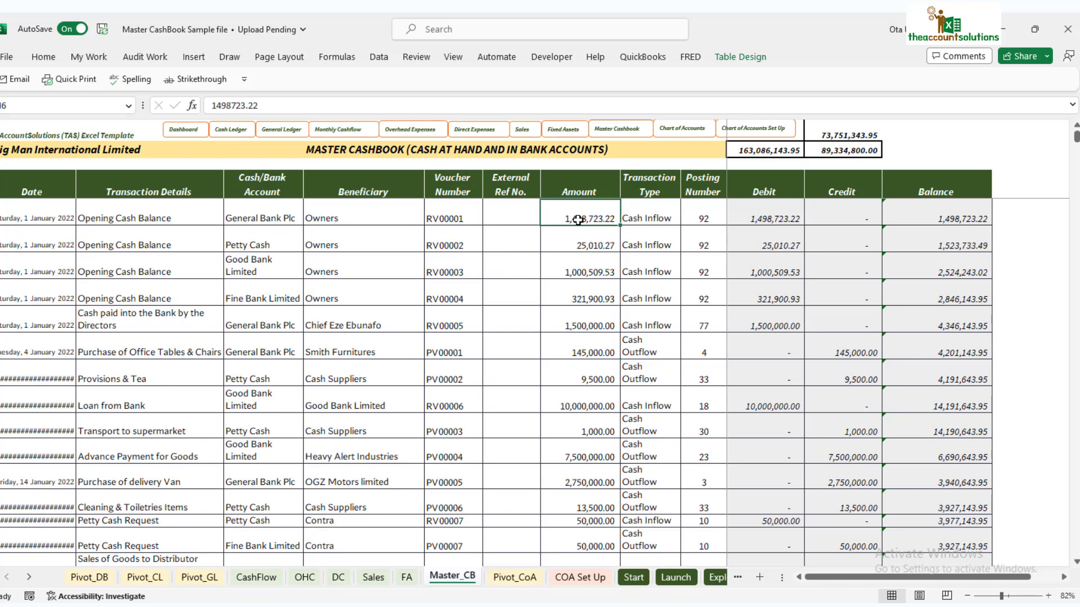
click(650, 212)
click(687, 219)
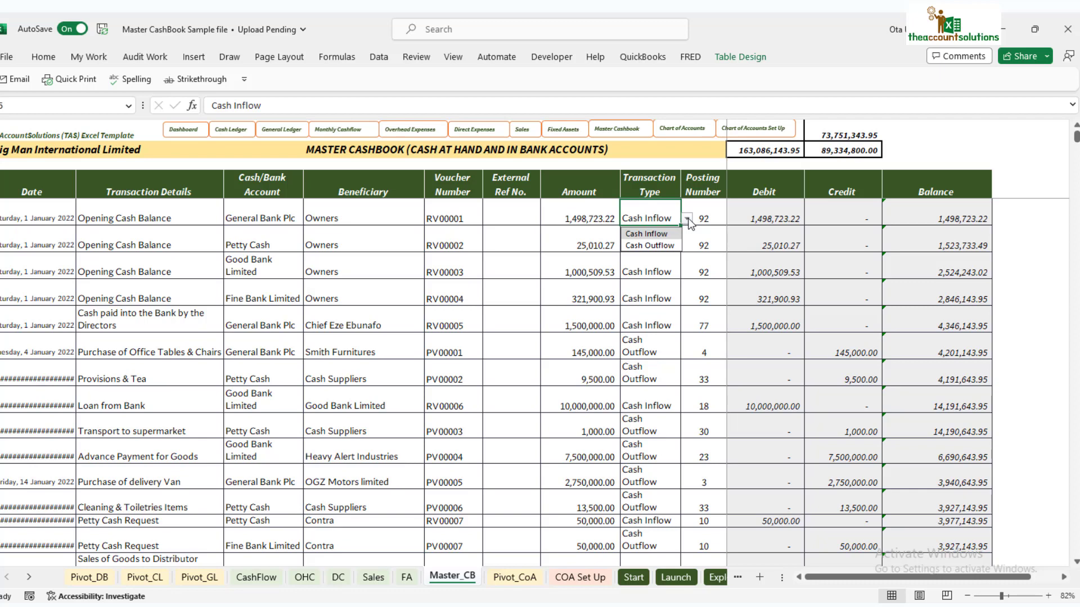
click(687, 219)
click(711, 211)
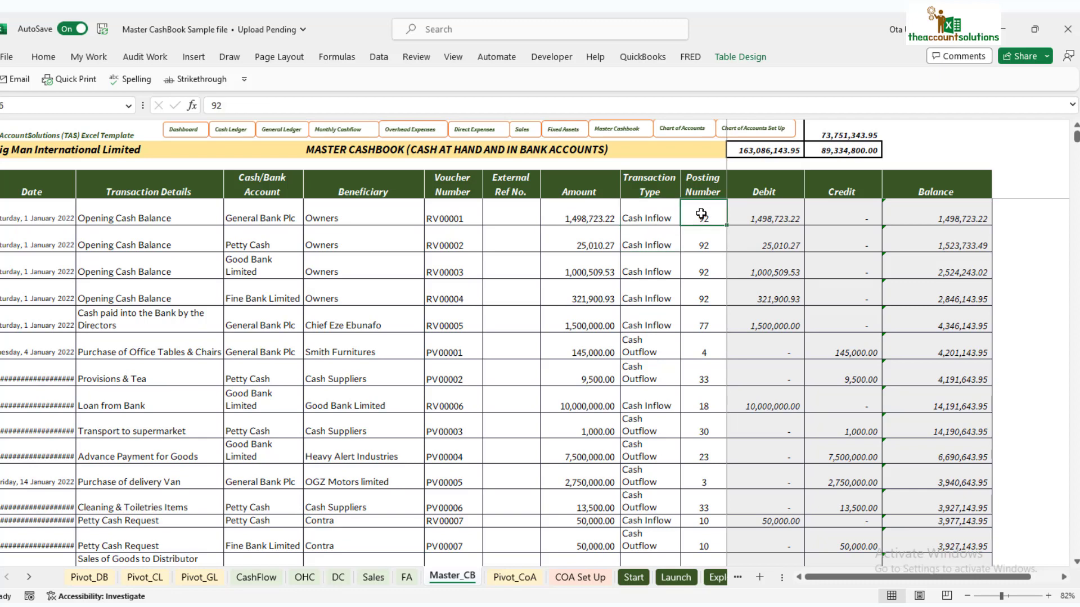
Consult the posting numbers in Pivot_CoA and select the first Master_CB transaction's cells from Date to Posting Number
click(514, 577)
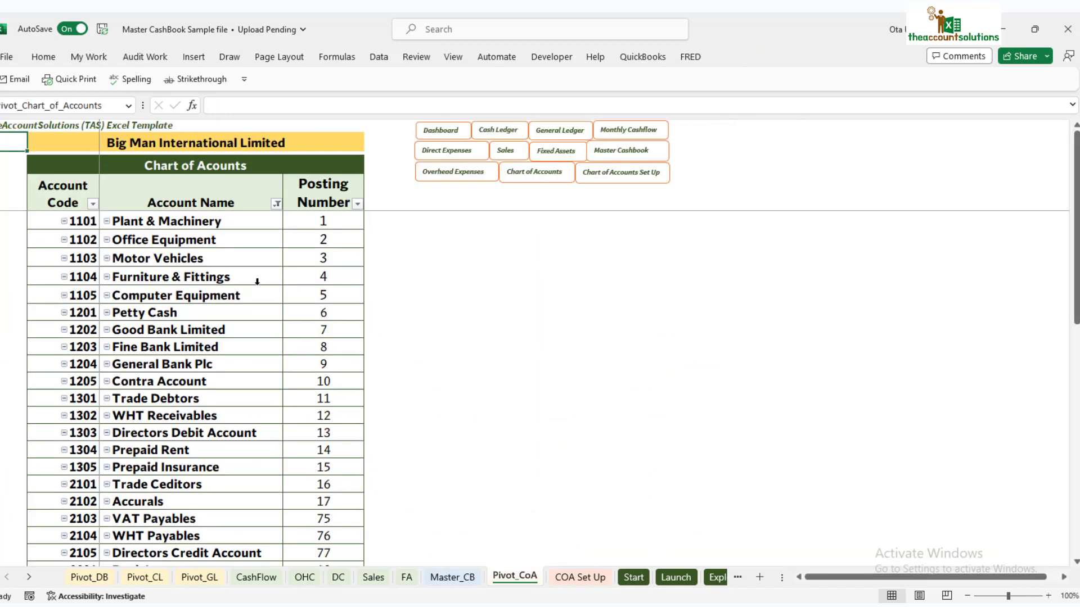
scroll(255, 281, down, 7)
scroll(276, 338, up, 7)
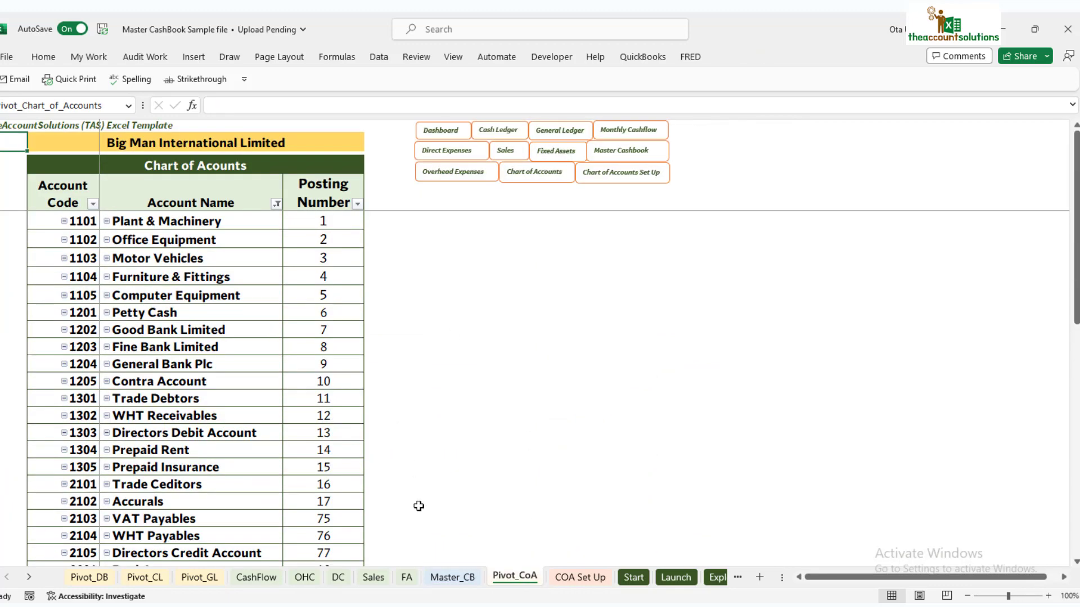
click(458, 579)
drag(35, 217, 693, 217)
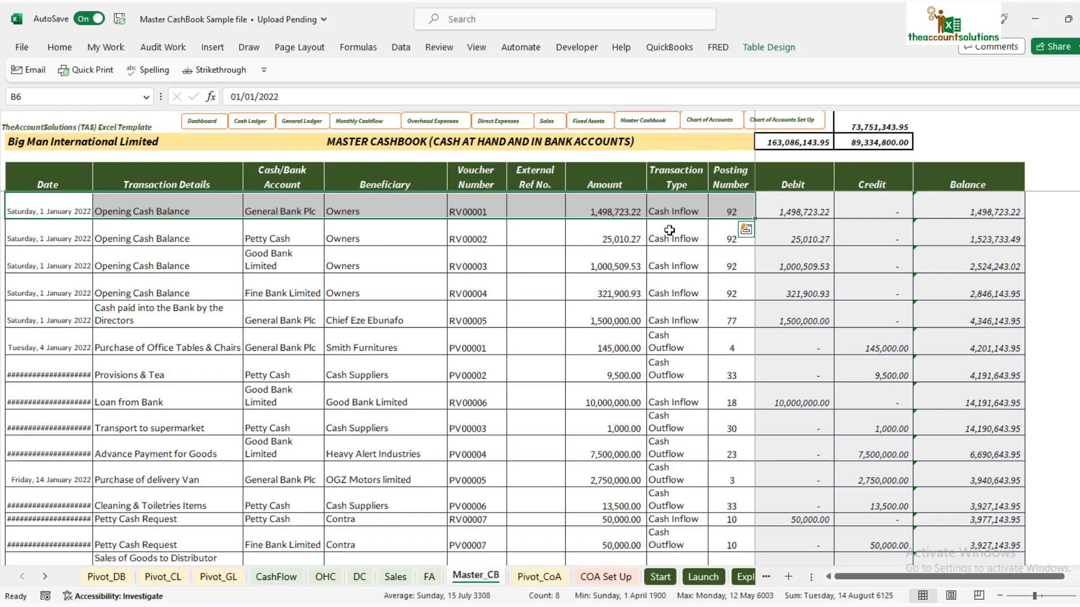
View the monthly account breakdowns on the FA, Sales and DC sheets in turn
click(430, 576)
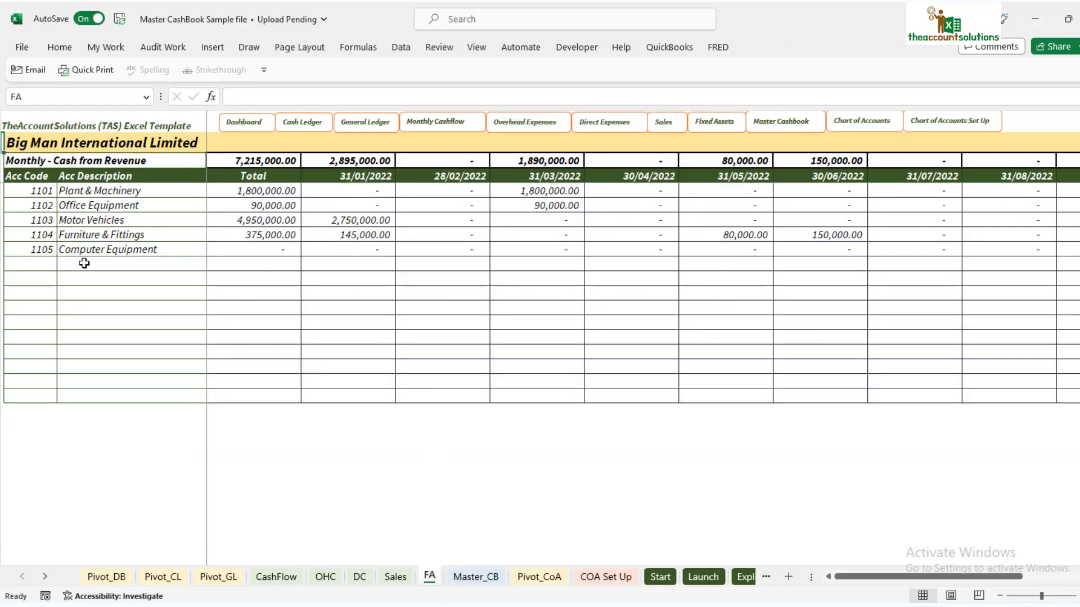
click(395, 577)
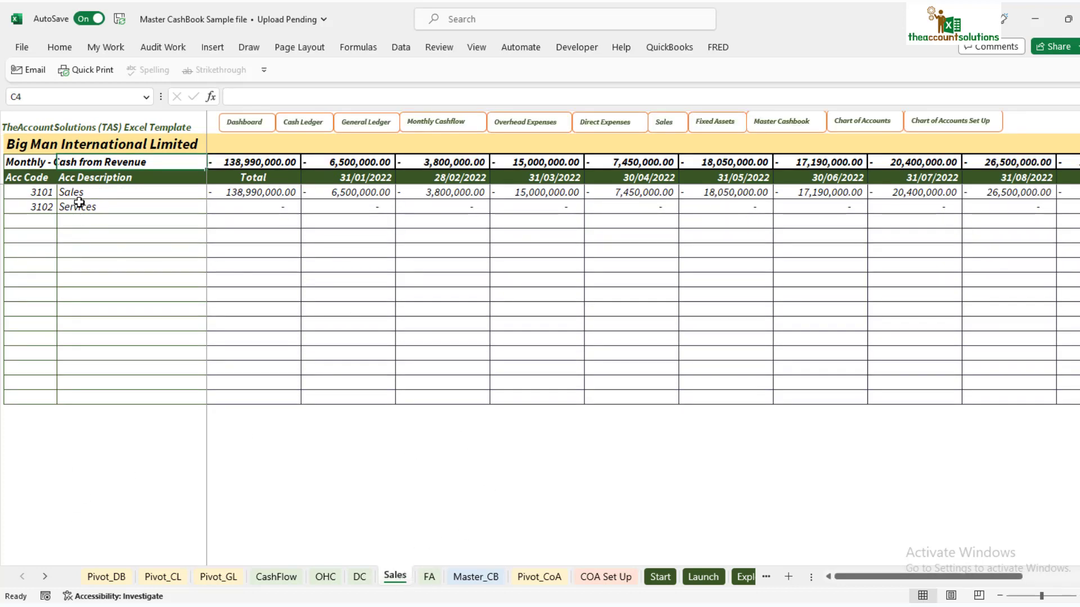
click(357, 577)
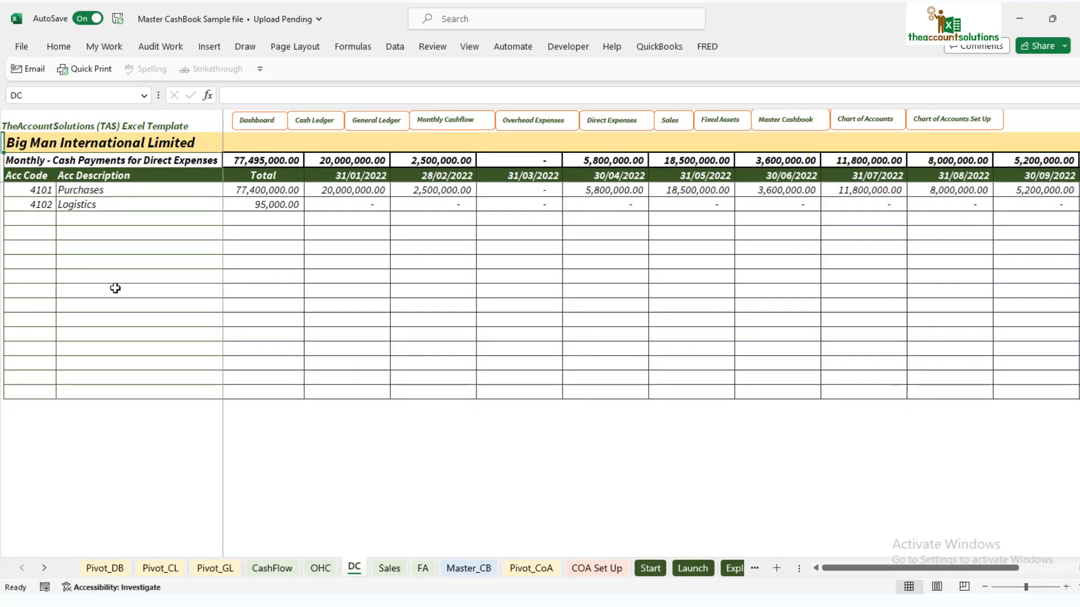
Examine the CashFlow sheet's 2022 report across its months and Total column, from cash inflows down to the closing cash balance
click(271, 568)
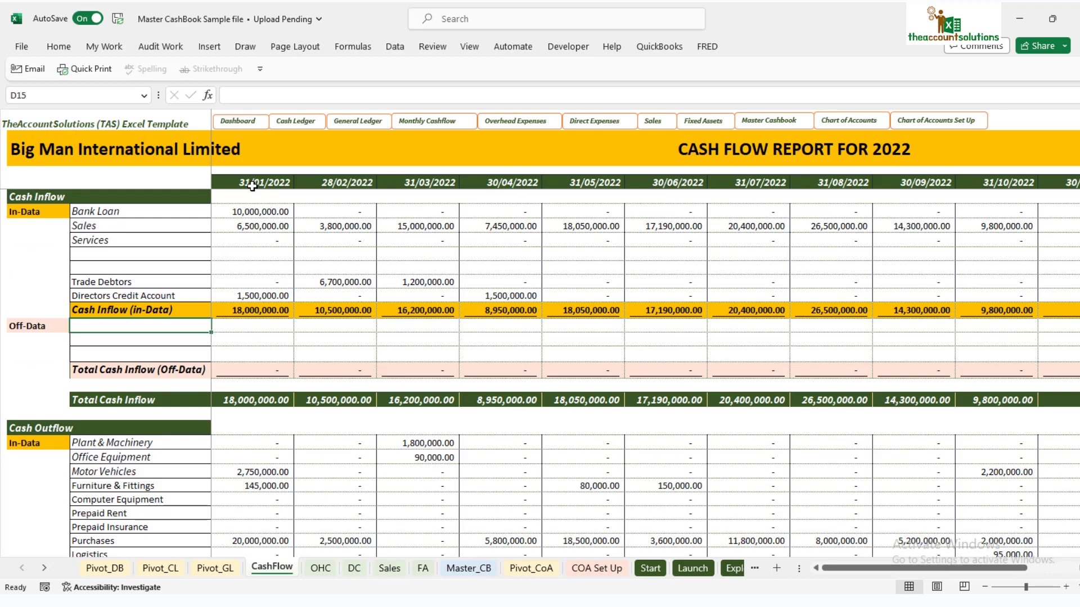
drag(894, 567, 943, 567)
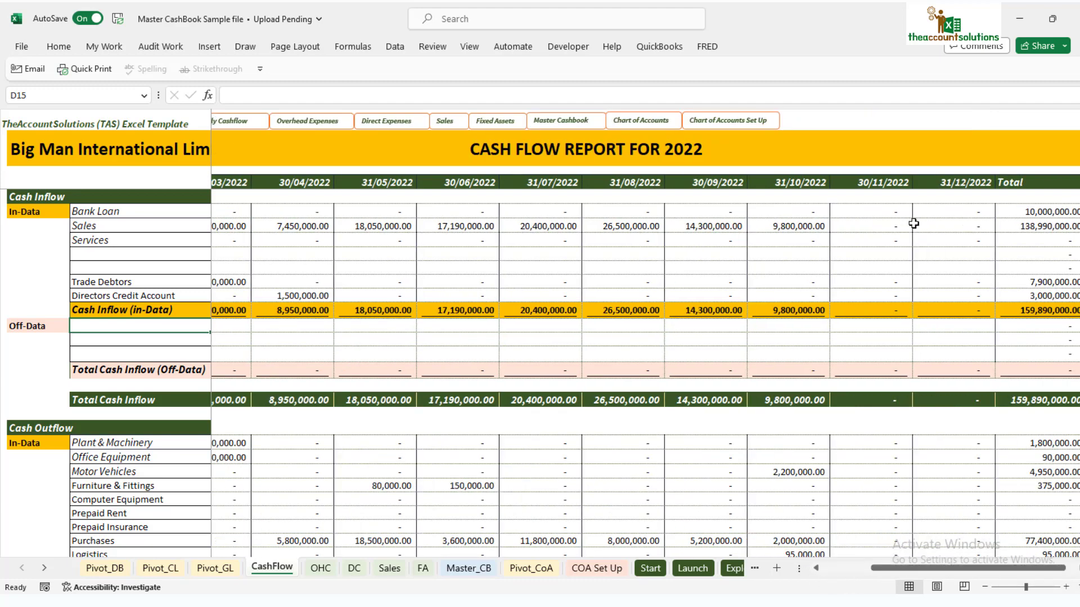
scroll(193, 381, down, 3)
scroll(180, 360, down, 4)
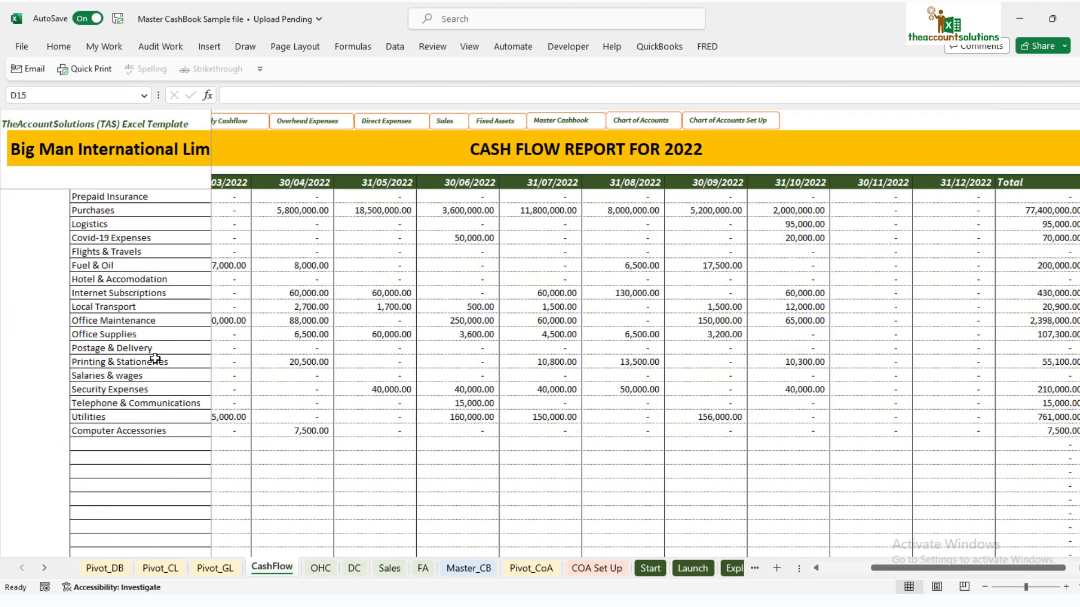
scroll(174, 332, down, 10)
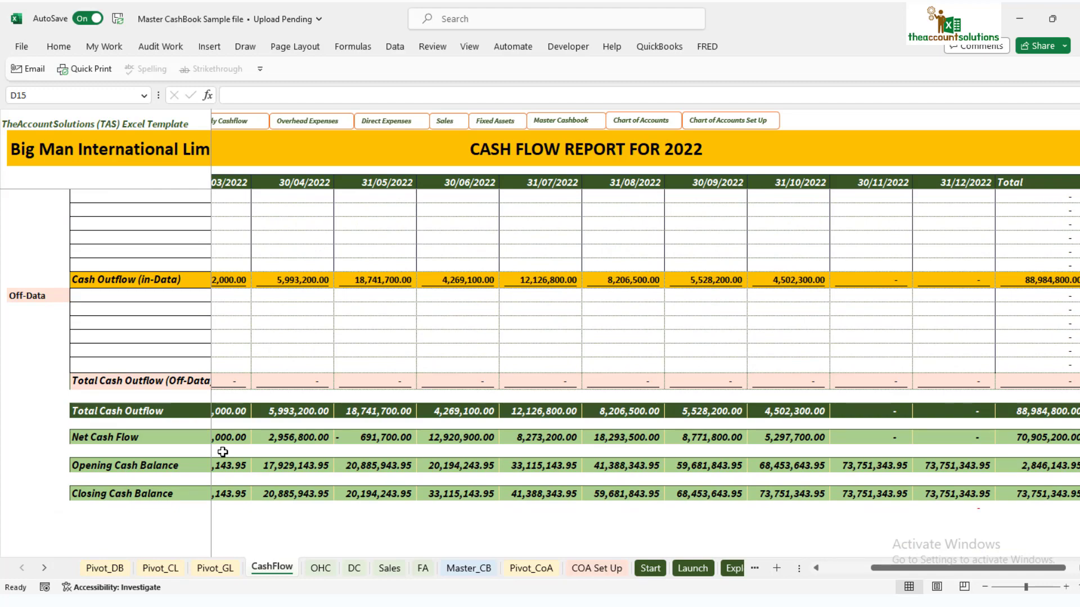
scroll(444, 405, up, 10)
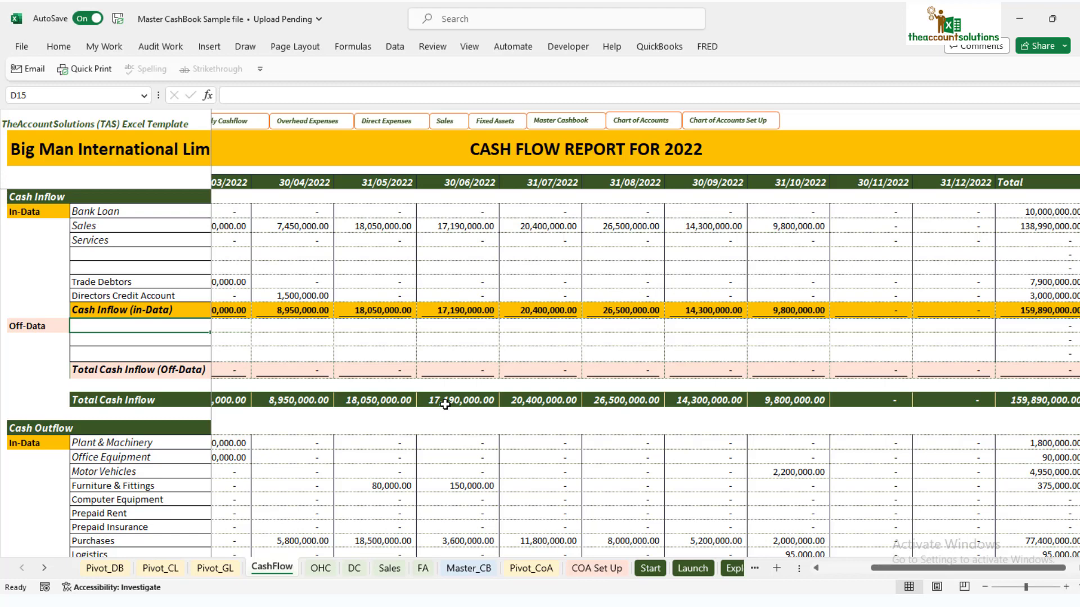
Compare the Master_CB transactions with the CashFlow report and select the beneficiary of the directors' cash deposit in Master_CB
click(477, 568)
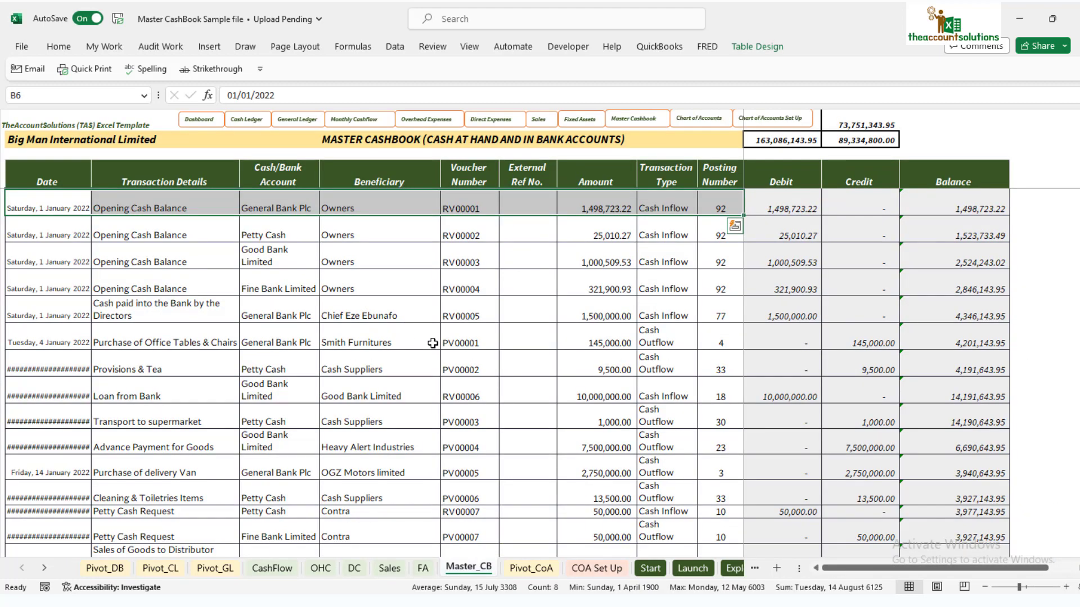
click(281, 569)
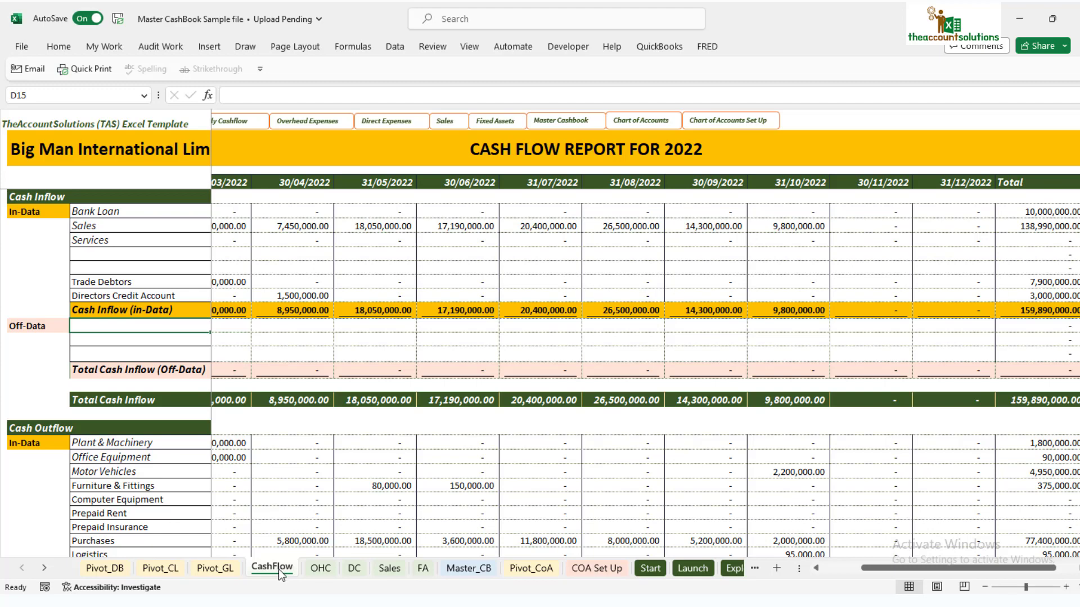
click(464, 569)
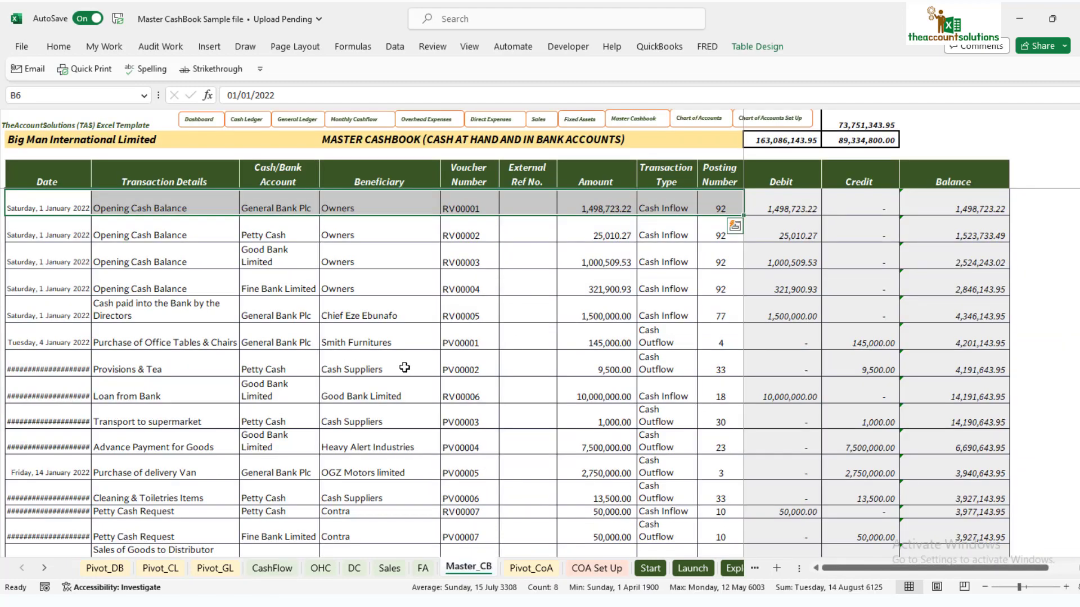
click(417, 308)
Open the General Ledger on Pivot_GL and go through the Bank Loan, Computer Accessories and Contra Account entries
click(219, 569)
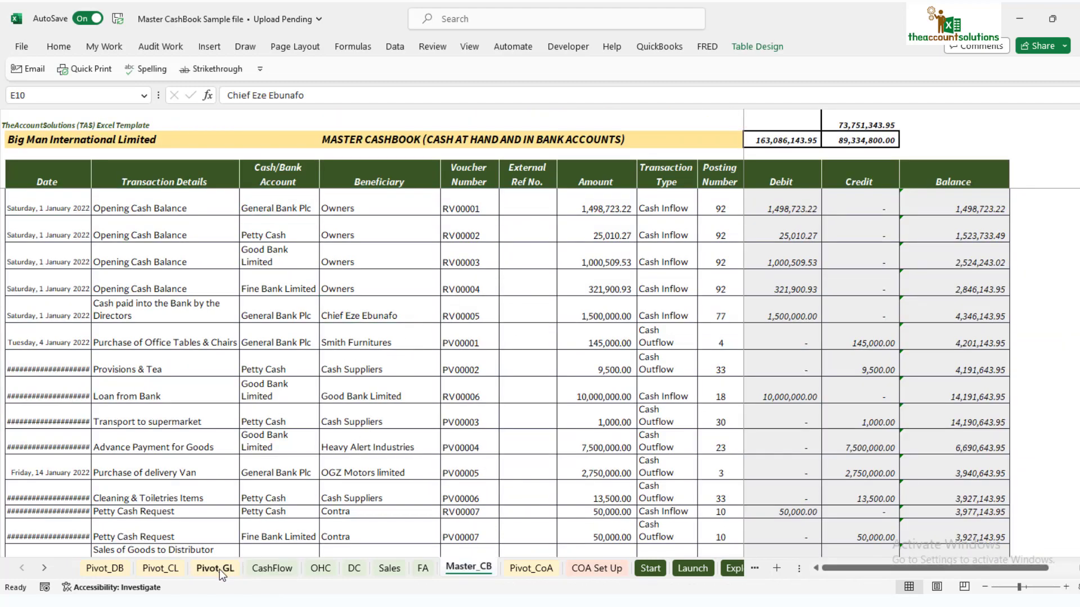
scroll(469, 382, down, 4)
scroll(463, 385, up, 4)
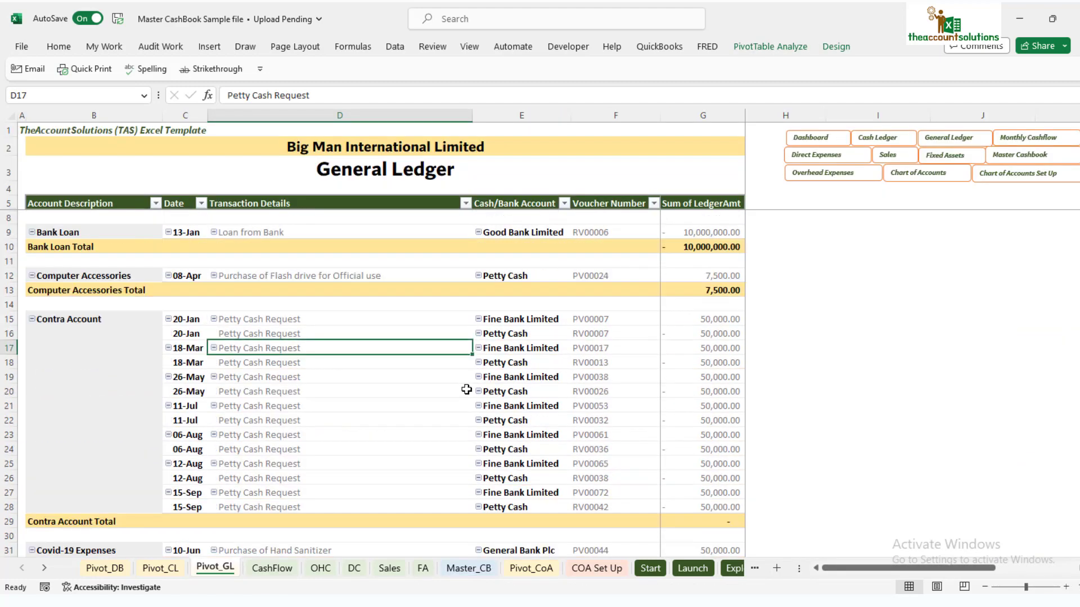
click(94, 234)
click(135, 277)
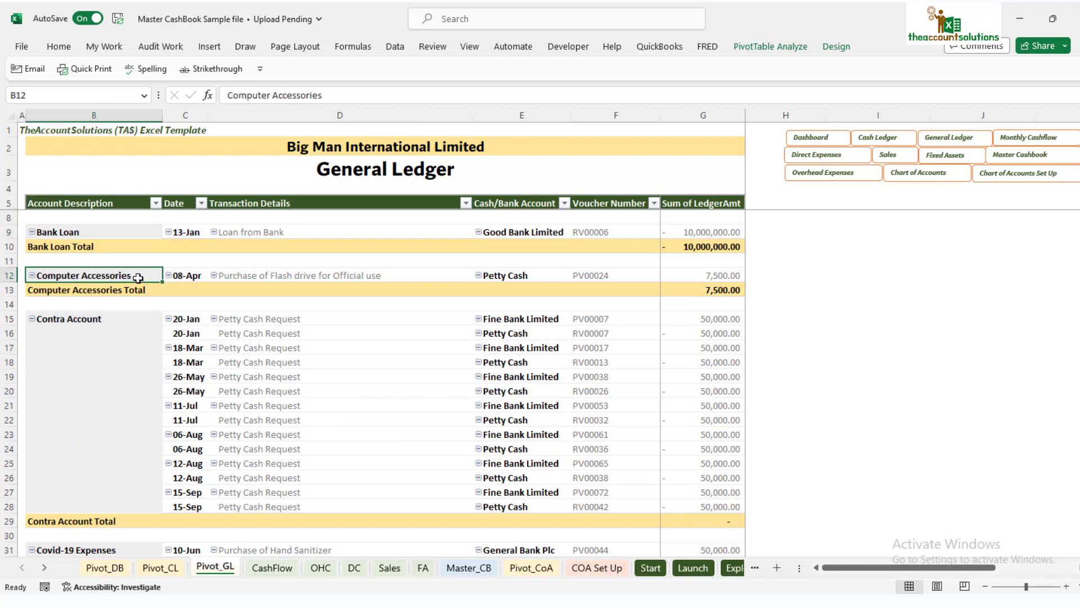
click(65, 317)
scroll(73, 337, down, 5)
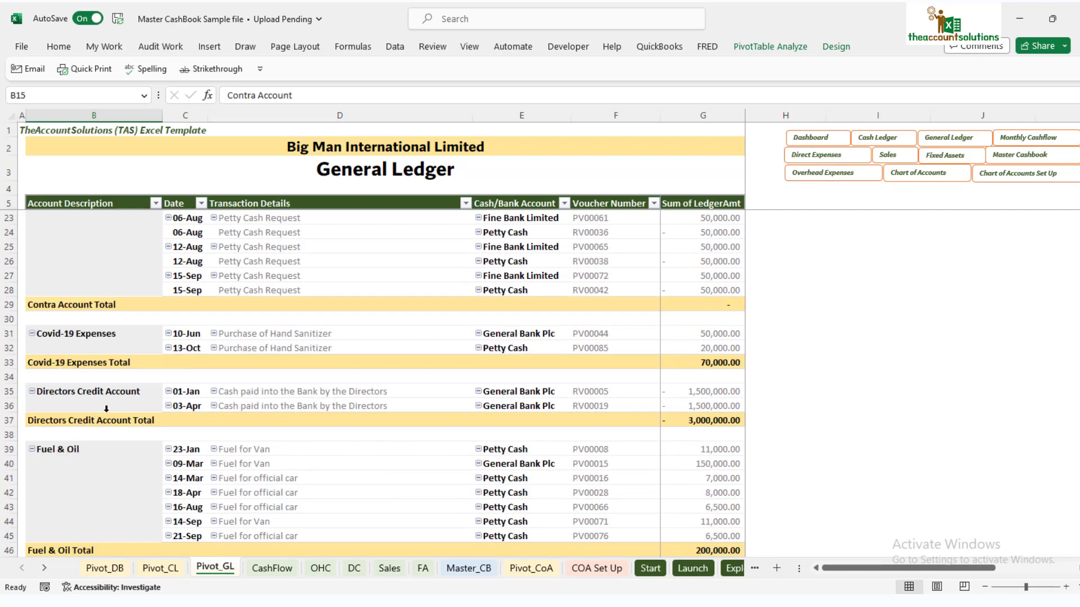
Go through the General Ledger's Covid-19 Expenses, Fuel & Oil and Furniture & Fittings accounts, continuing to Internet Subscriptions
click(126, 334)
scroll(112, 336, down, 2)
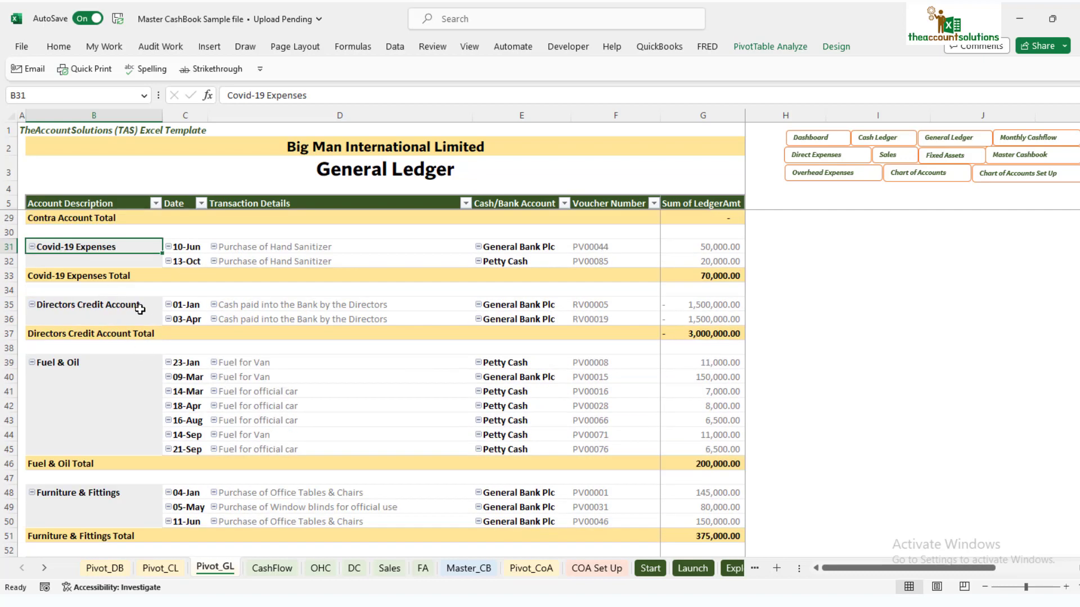
click(72, 369)
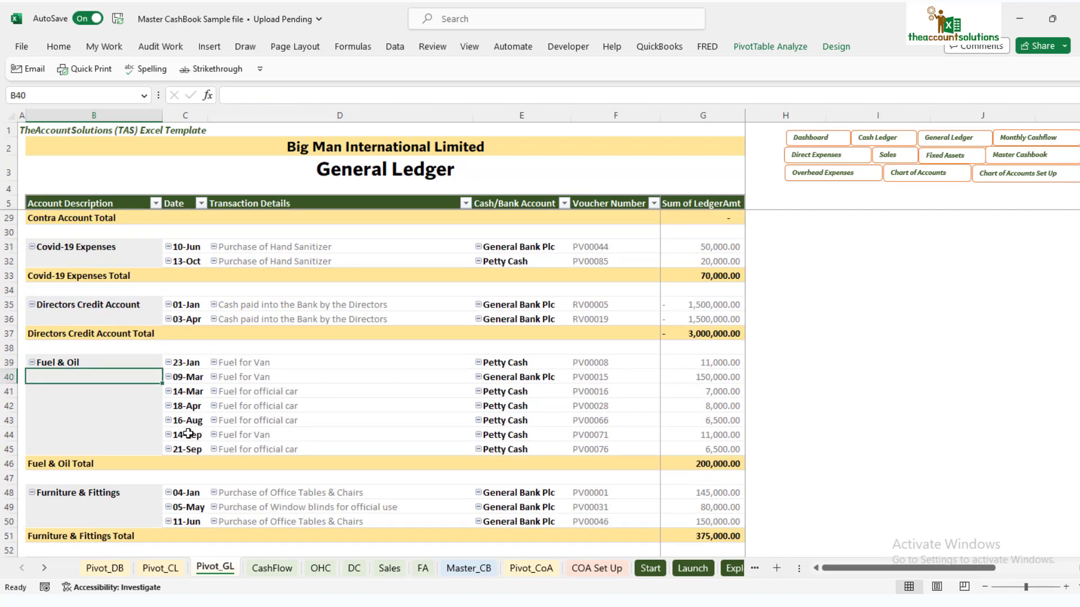
scroll(188, 433, down, 3)
click(92, 363)
scroll(362, 382, down, 5)
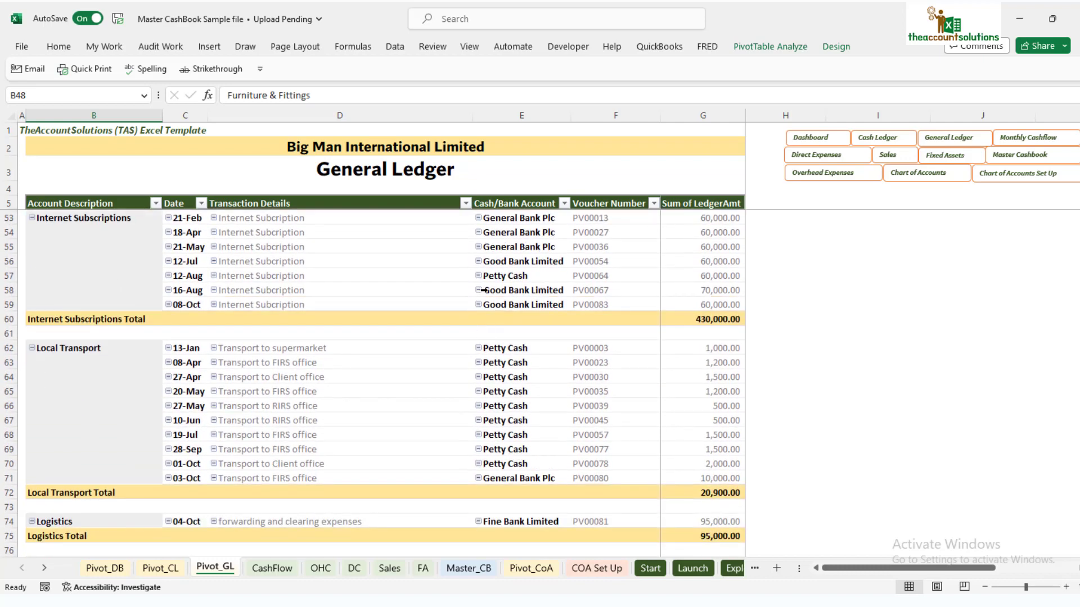
Inspect the transaction details, voucher number and cash/bank account of the Internet Subscriptions entries
click(276, 247)
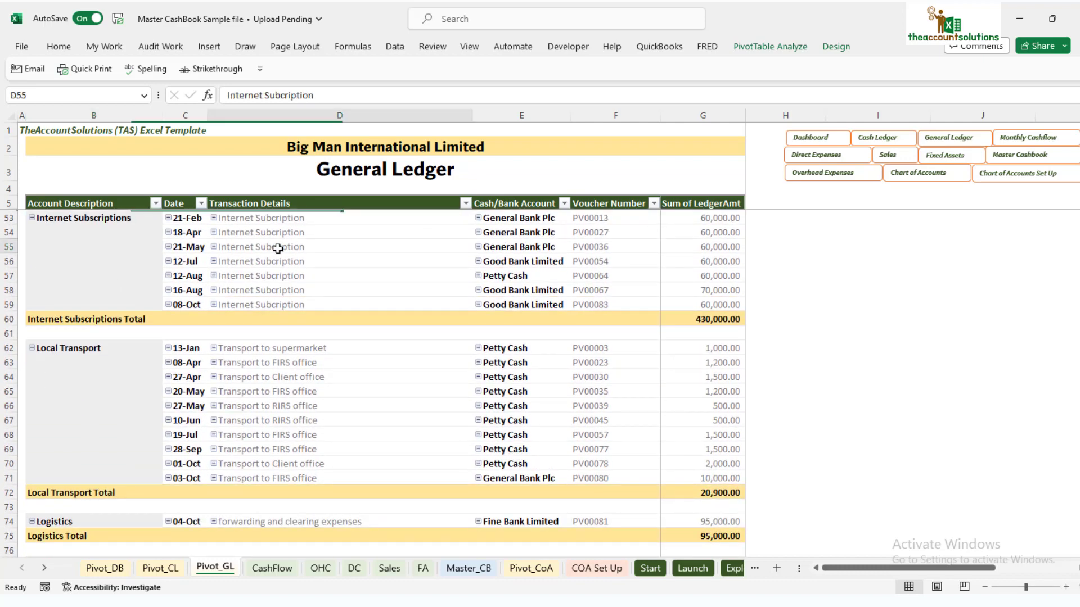
click(593, 264)
click(523, 219)
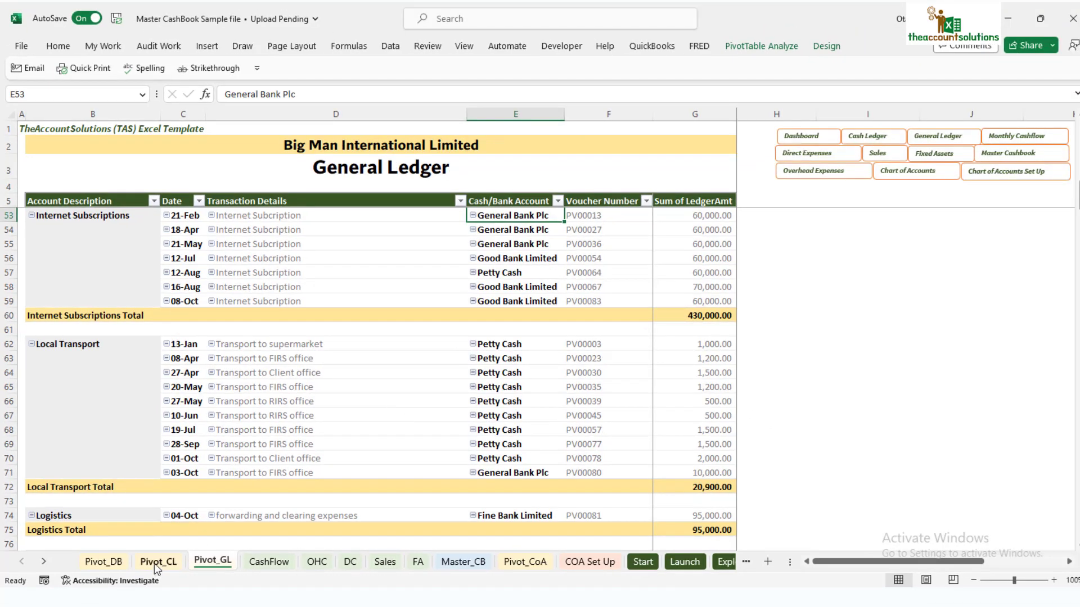
Open the Cash Books Ledger on Pivot_CL and review the Fine Bank Limited and General Bank Plc transactions
click(167, 576)
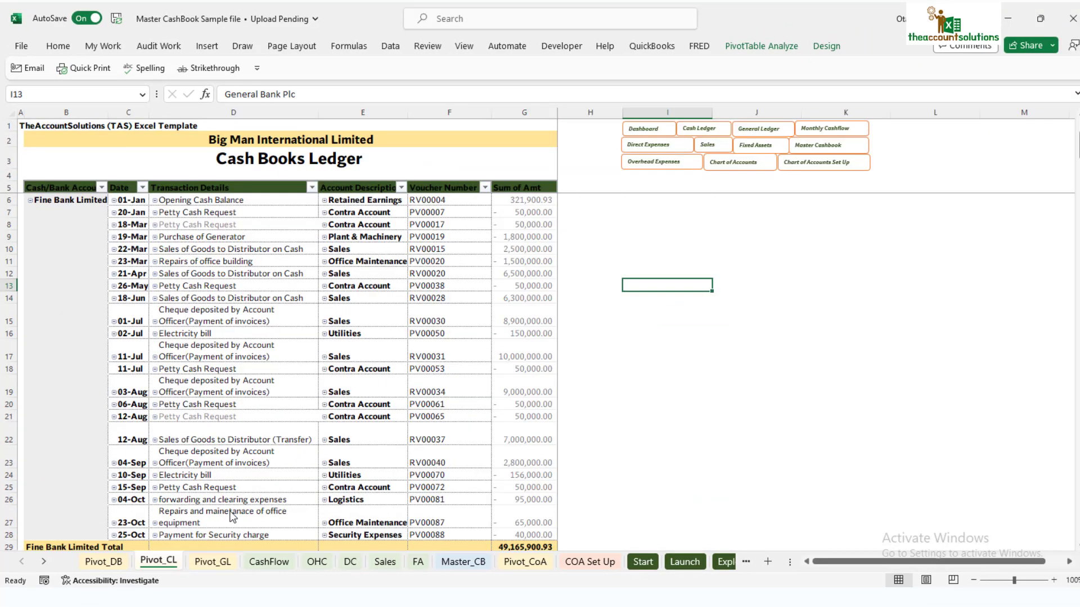
click(77, 201)
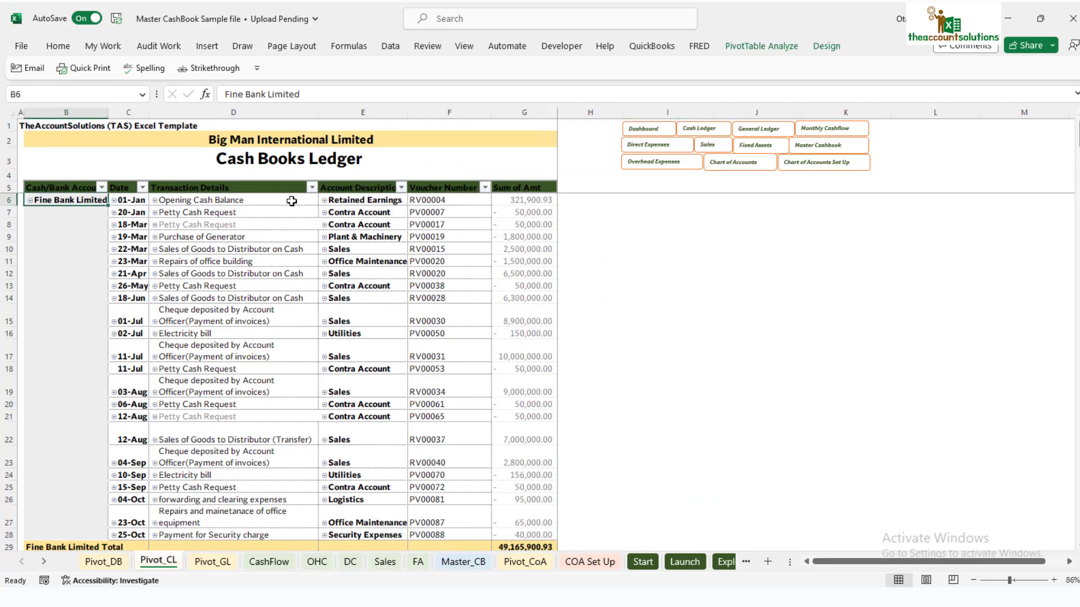
scroll(301, 256, down, 3)
scroll(310, 272, up, 3)
scroll(335, 200, down, 5)
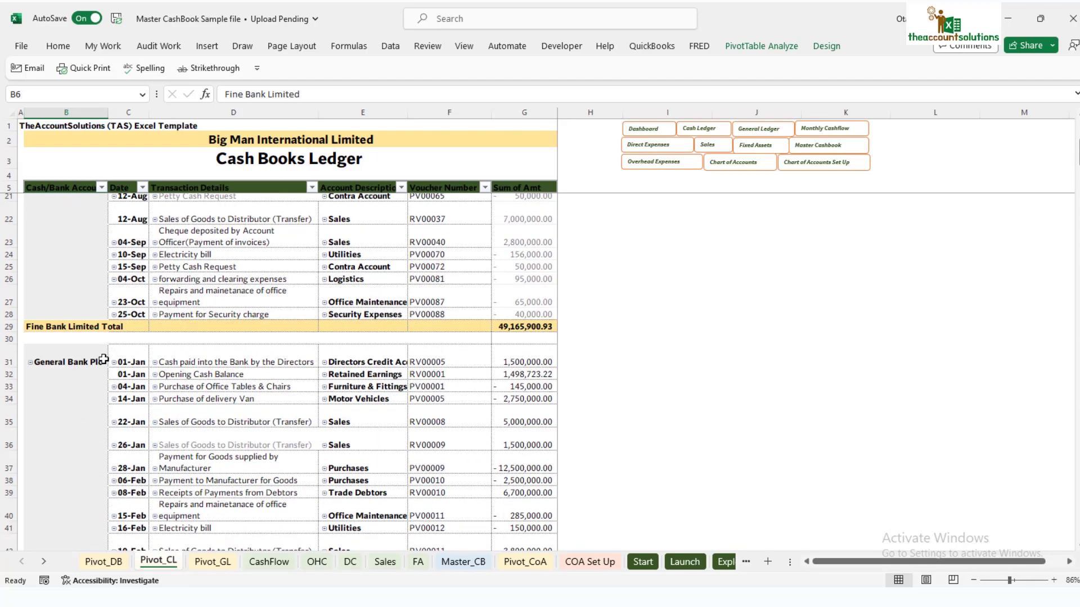
scroll(103, 358, down, 4)
scroll(185, 303, up, 2)
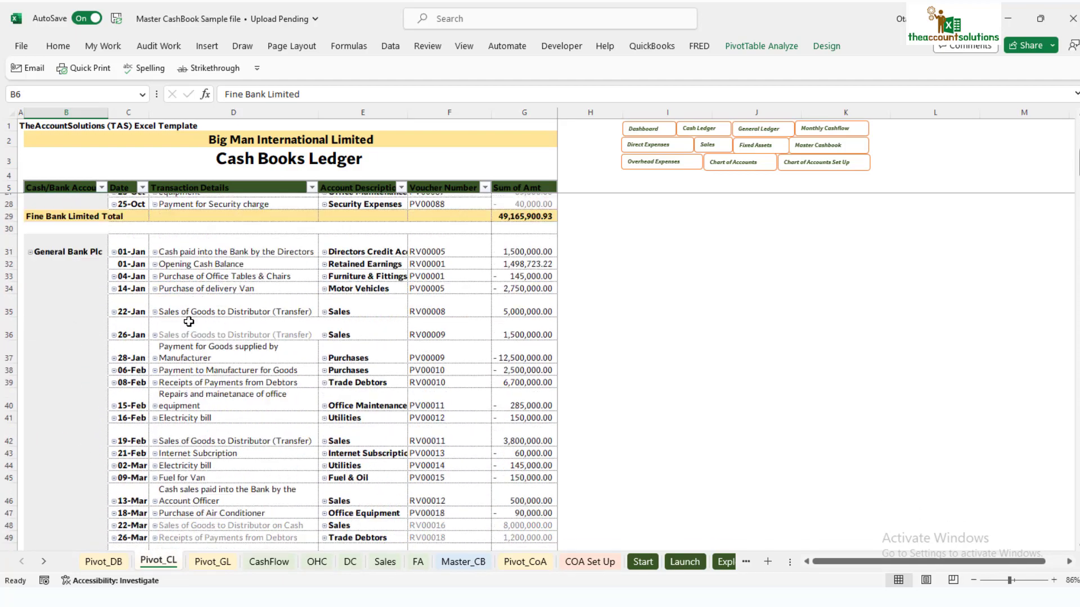
scroll(189, 321, up, 1)
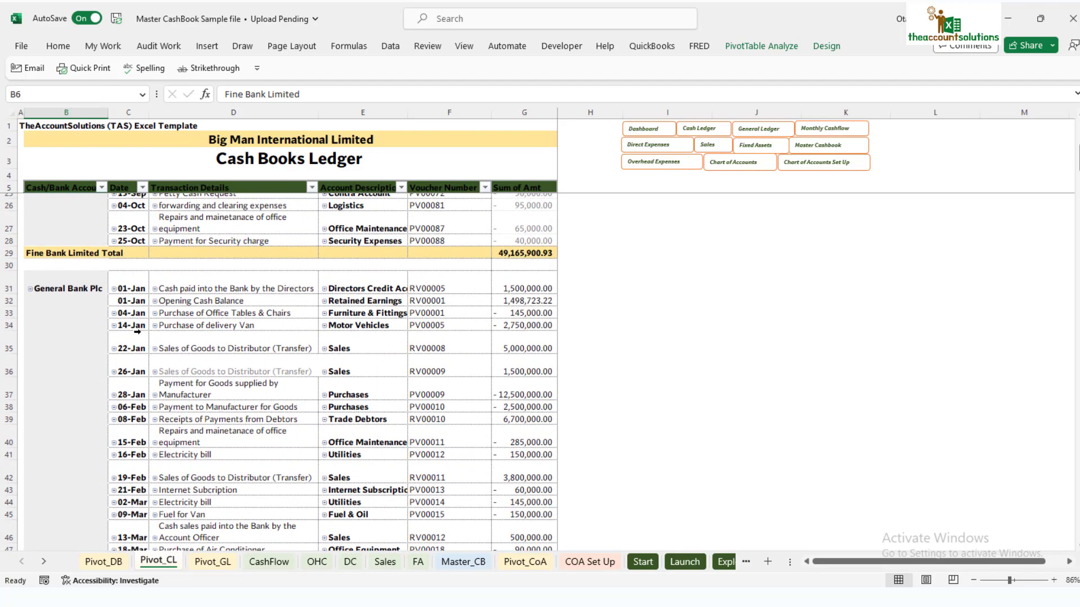
Inspect the account descriptions, voucher numbers, and inflow and outflow amounts of the General Bank Plc transactions
click(379, 320)
click(457, 314)
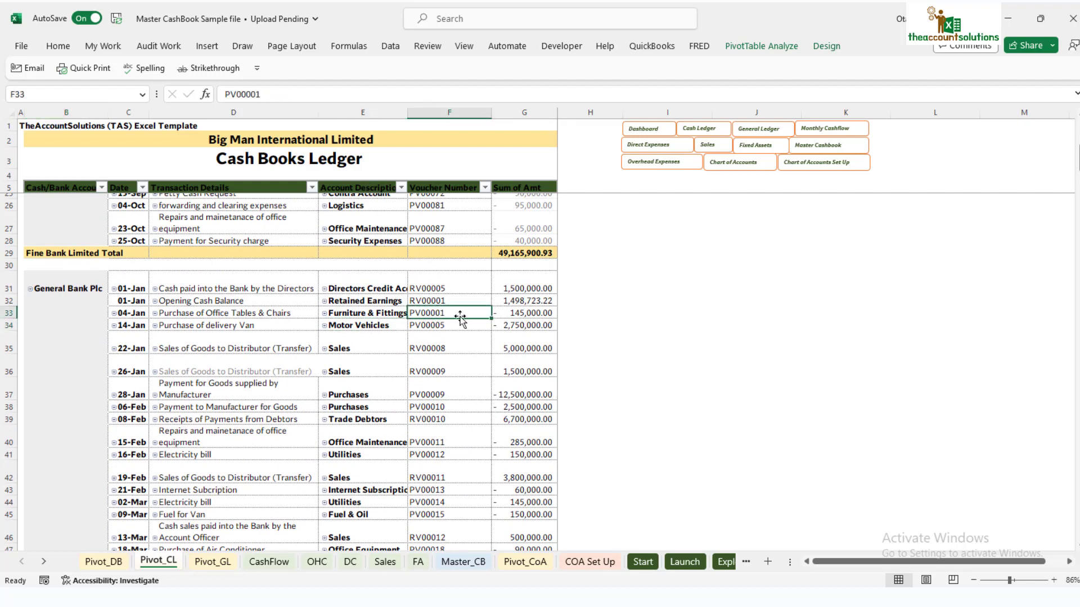
click(544, 303)
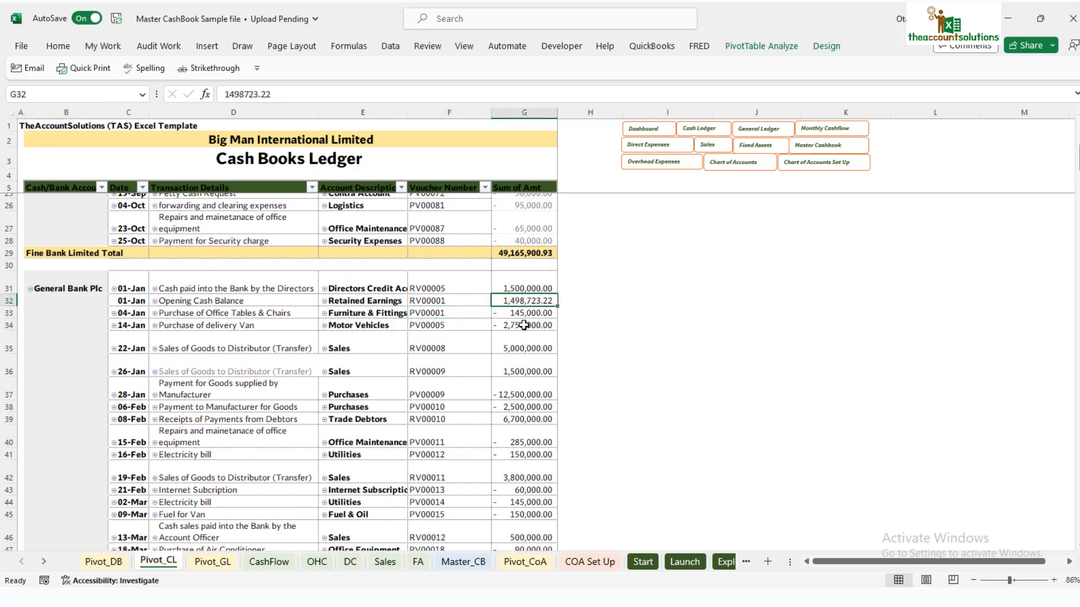
click(538, 329)
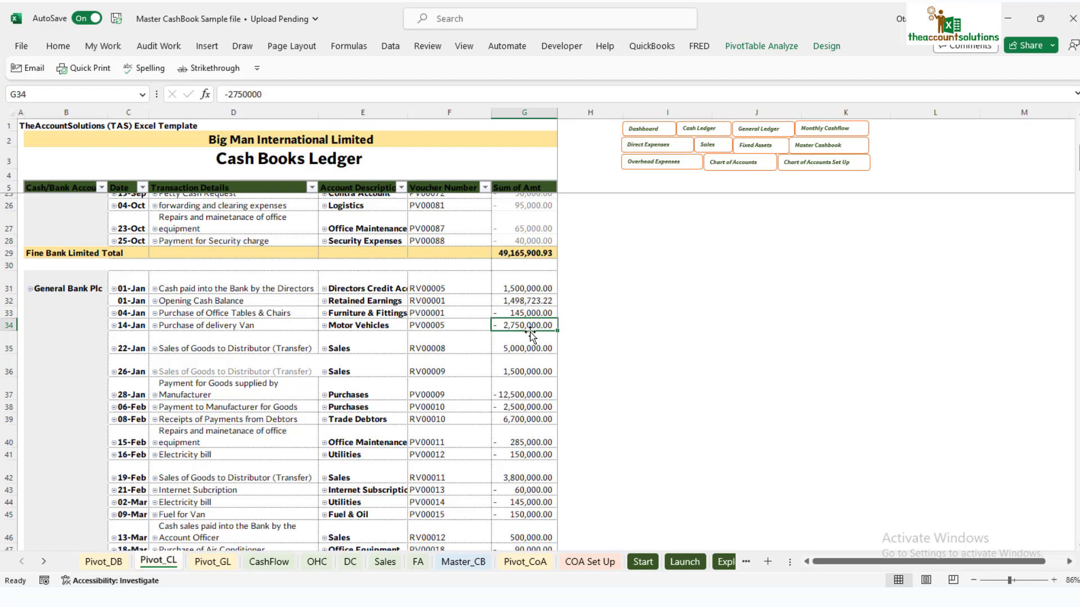
click(529, 284)
scroll(445, 359, down, 5)
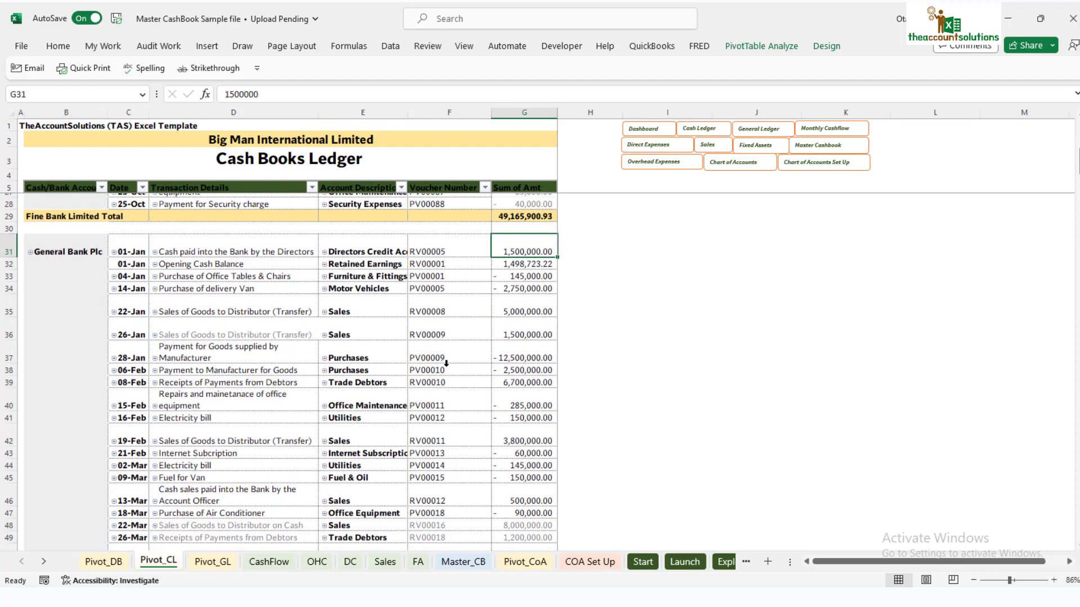
scroll(445, 358, down, 6)
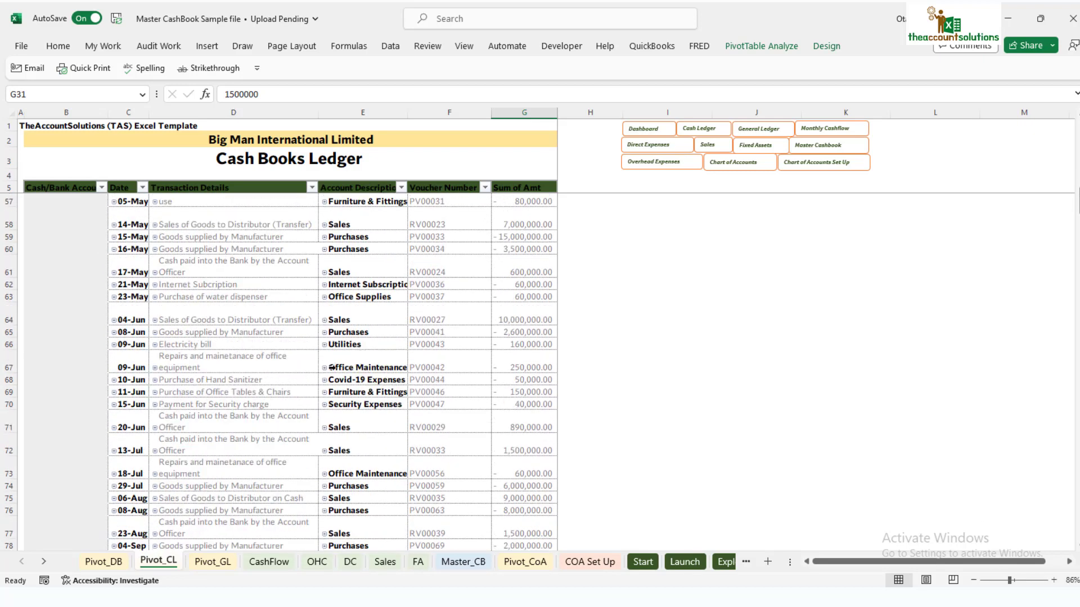
scroll(333, 378, up, 5)
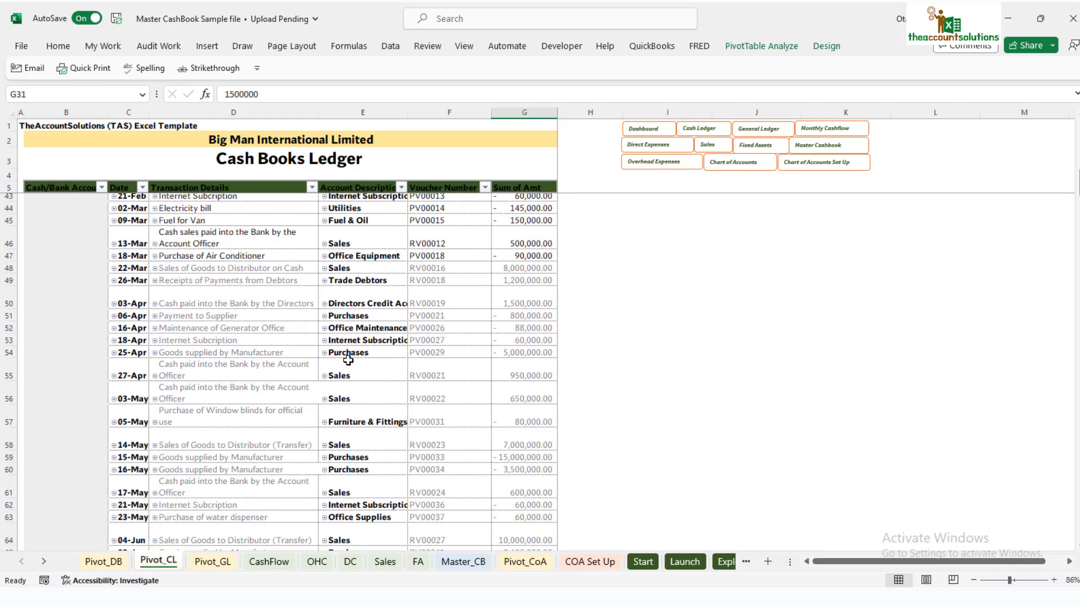
Open the Pivot_DB dashboard and examine the Top Ten Customers Inflow chart with its table of amounts and grand-total percentages
click(115, 562)
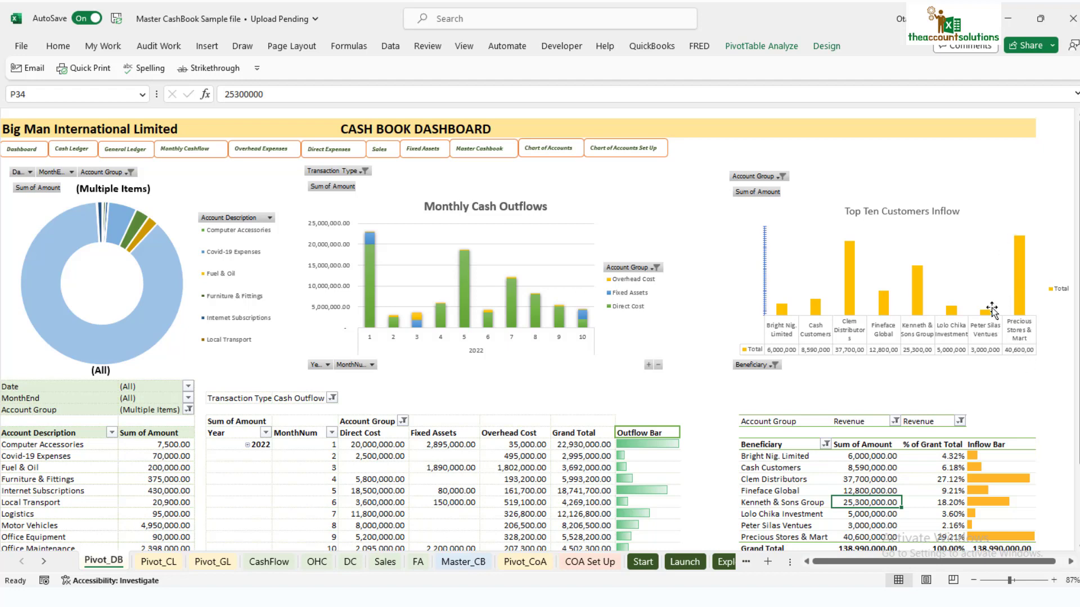
scroll(329, 433, down, 3)
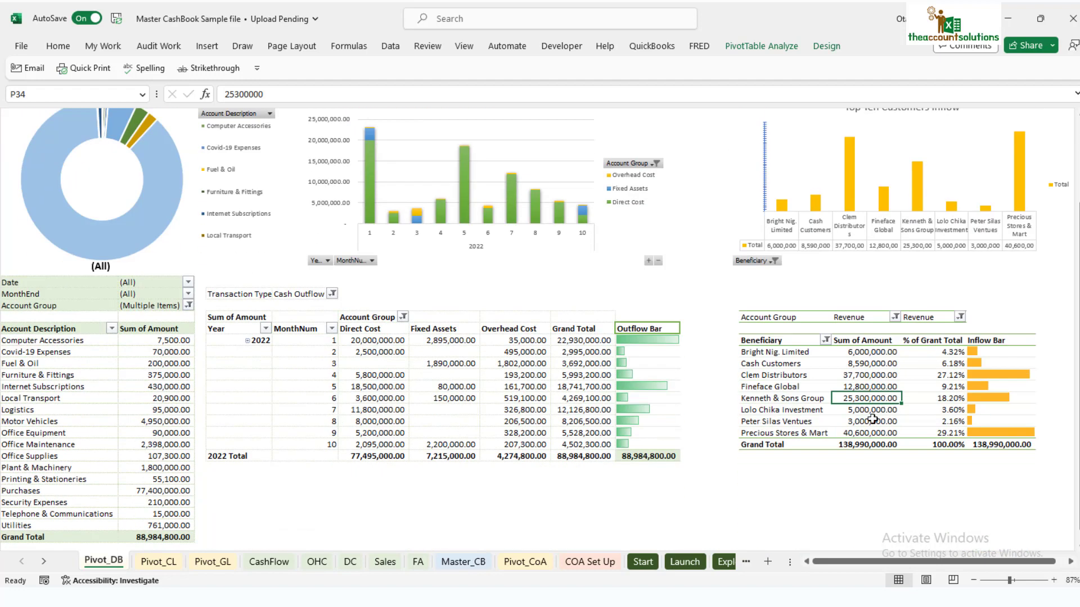
click(857, 374)
scroll(906, 287, up, 3)
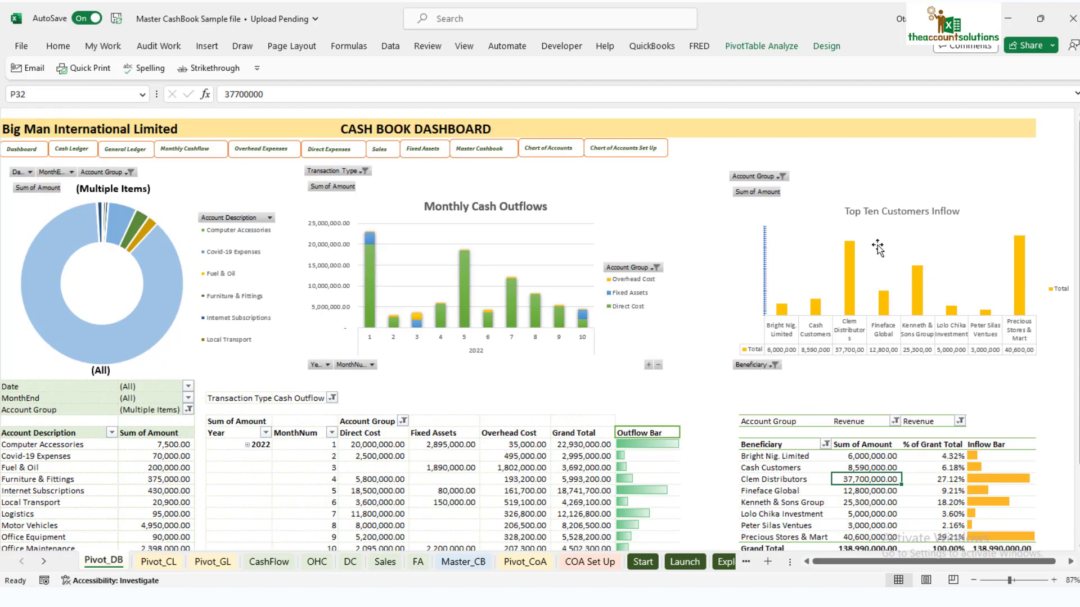
scroll(878, 245, down, 3)
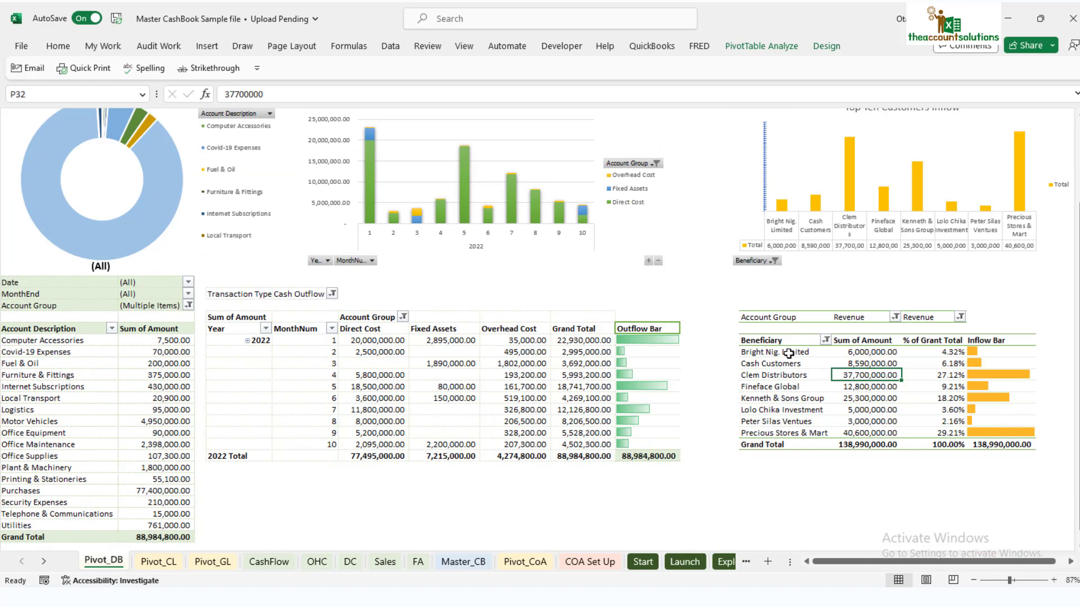
mouse_move(869, 351)
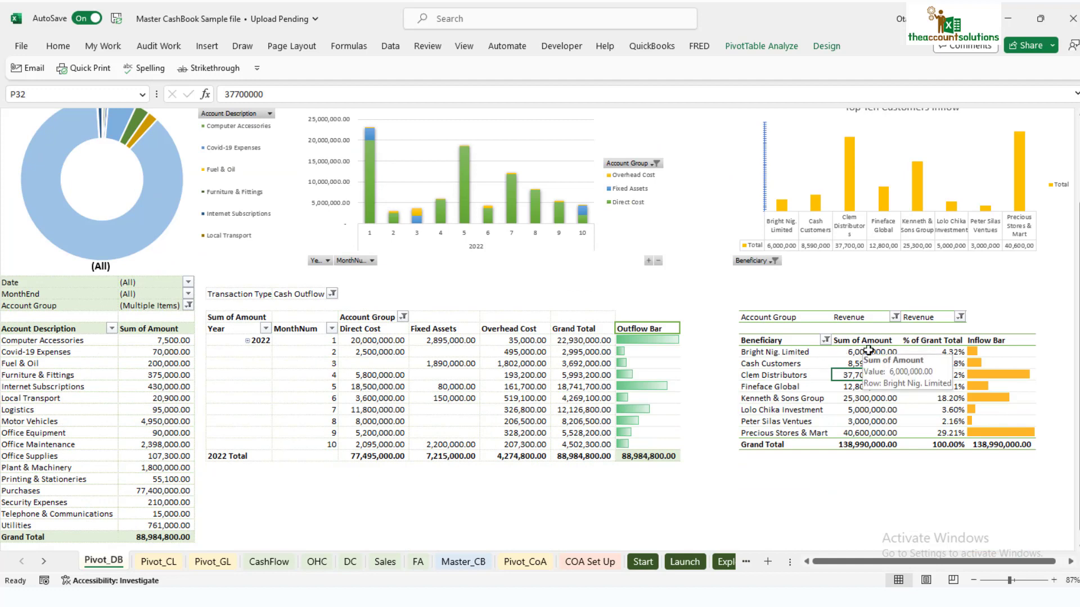
mouse_move(879, 409)
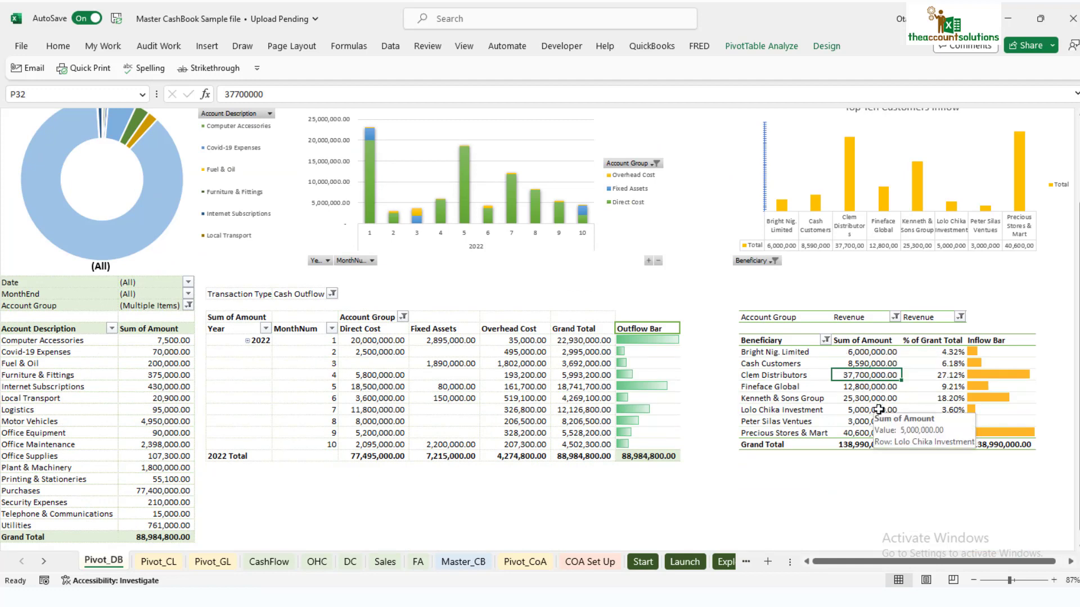
click(938, 364)
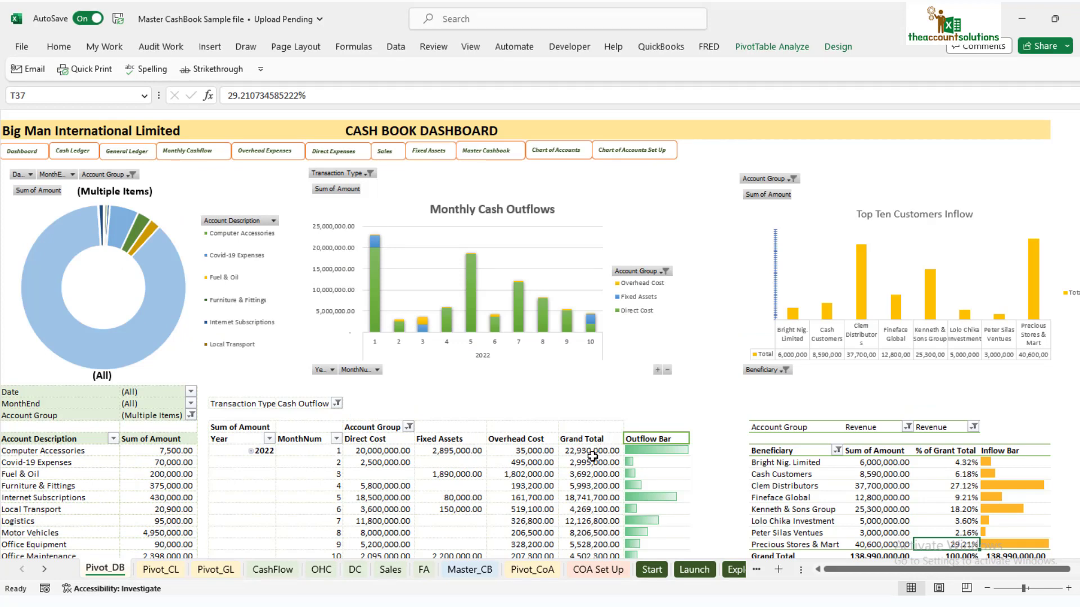
Revisit the COA Set Up, Master_CB, CashFlow, OHC, Sales and FA sheets in turn
click(607, 569)
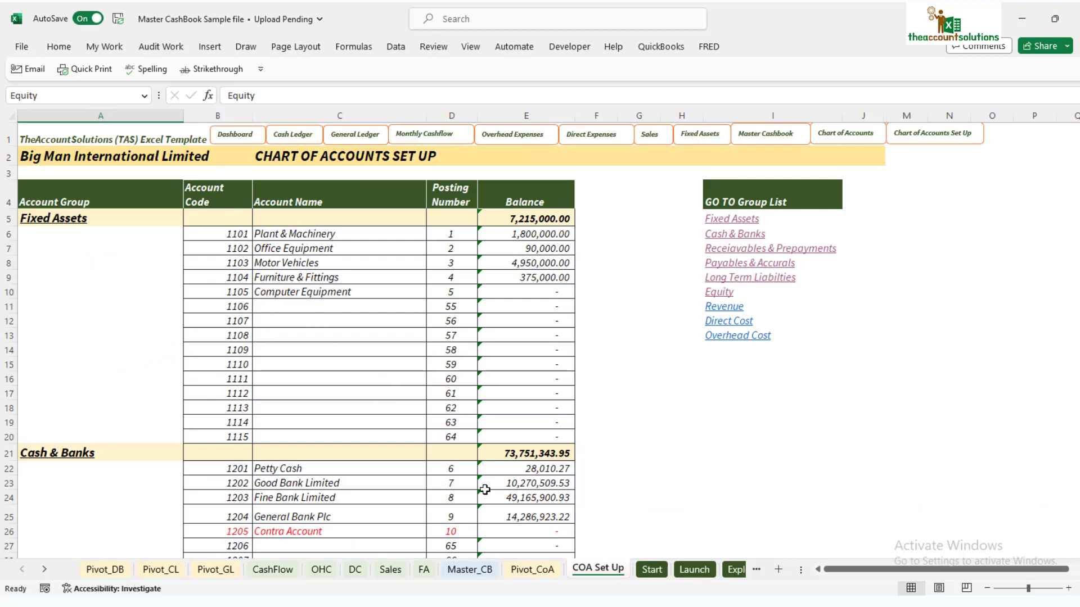
click(470, 569)
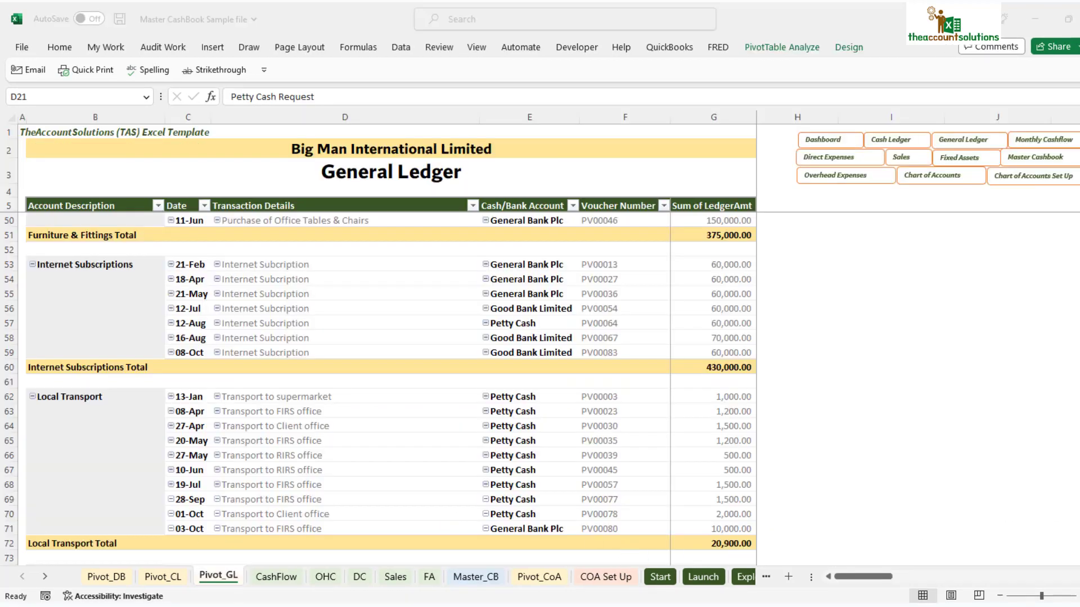
click(275, 578)
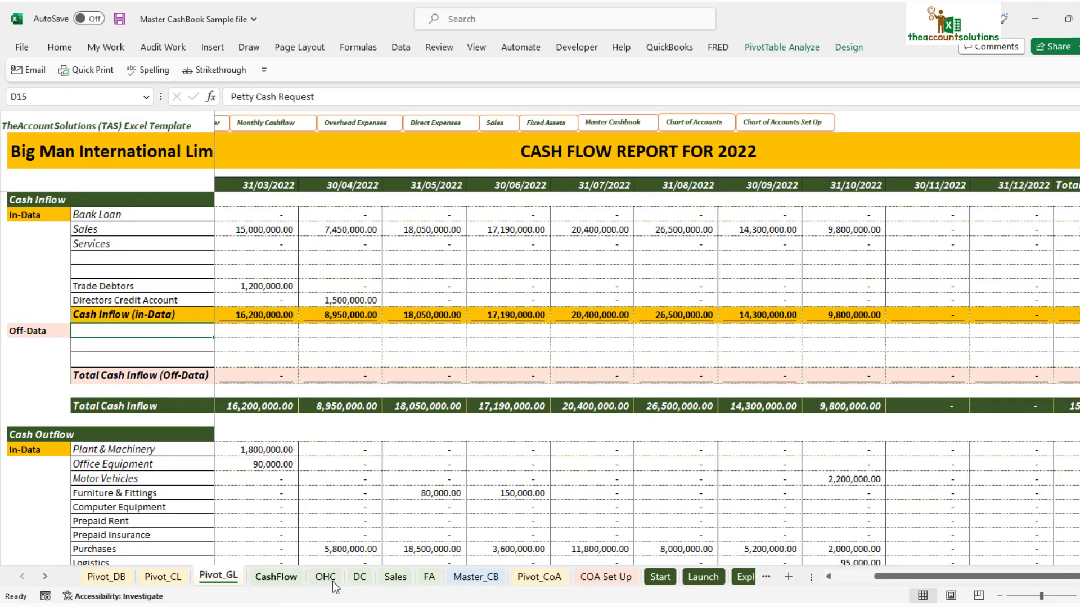
click(330, 582)
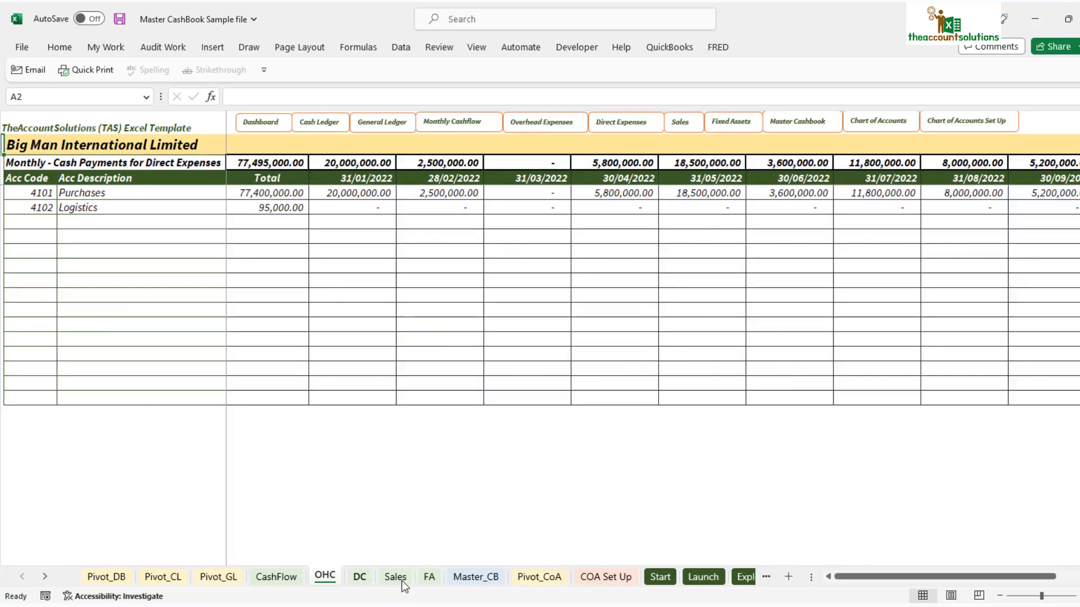
click(401, 580)
click(429, 580)
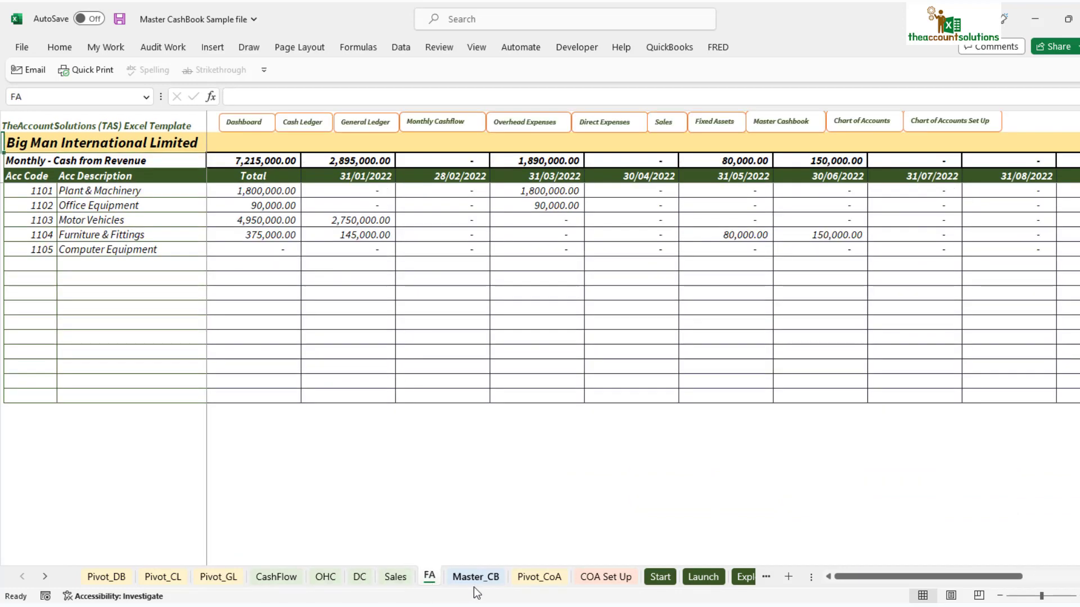
Look over the Master_CB, Pivot_CoA, COA Set Up and Start sheets of the sample file in turn
click(477, 582)
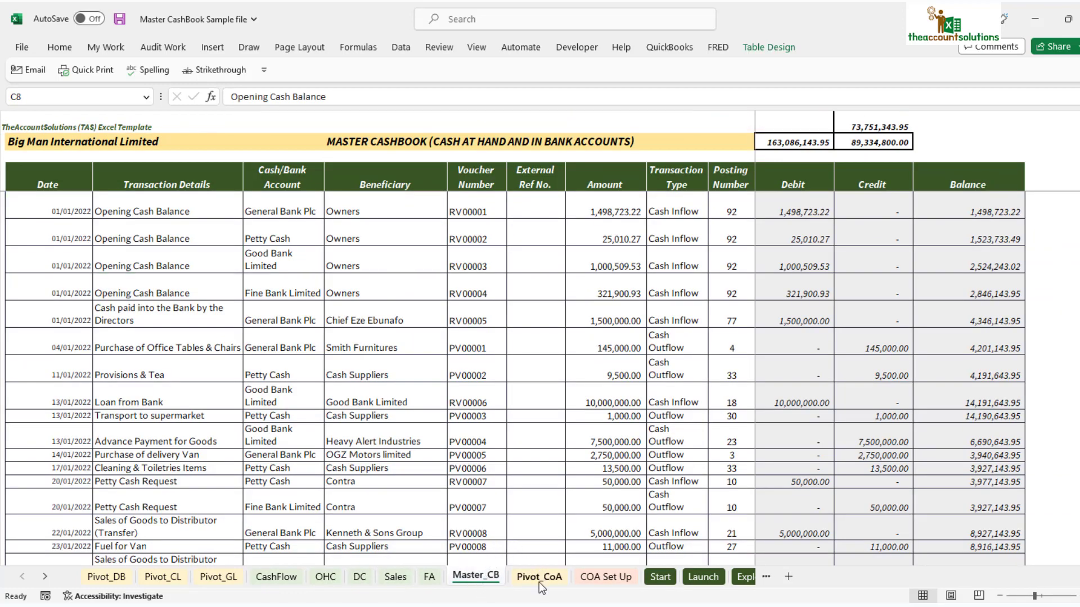
click(539, 580)
click(591, 579)
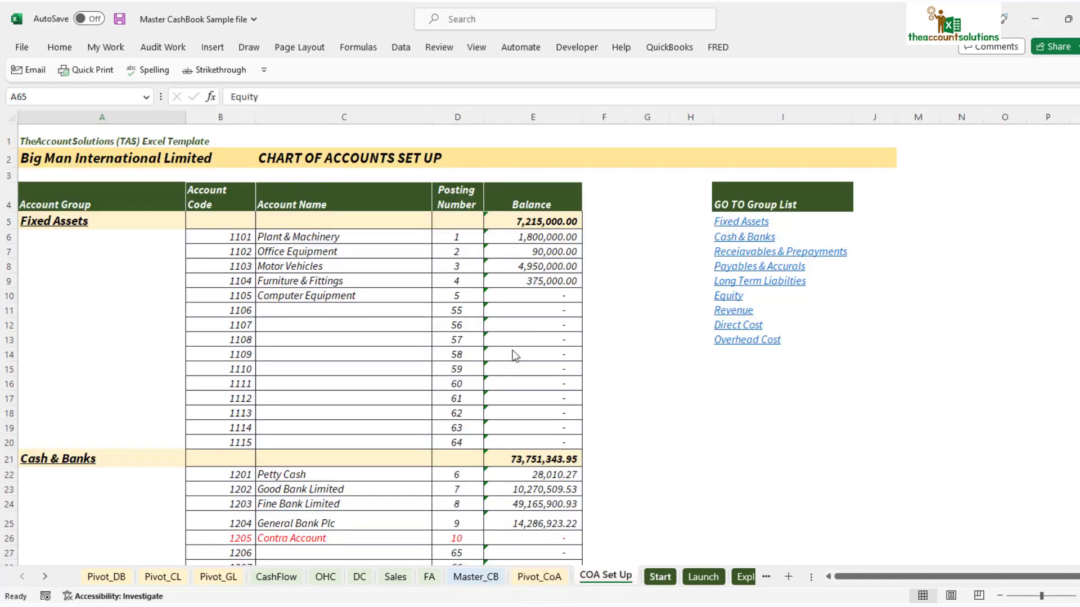
key(ctrl+Page_Down)
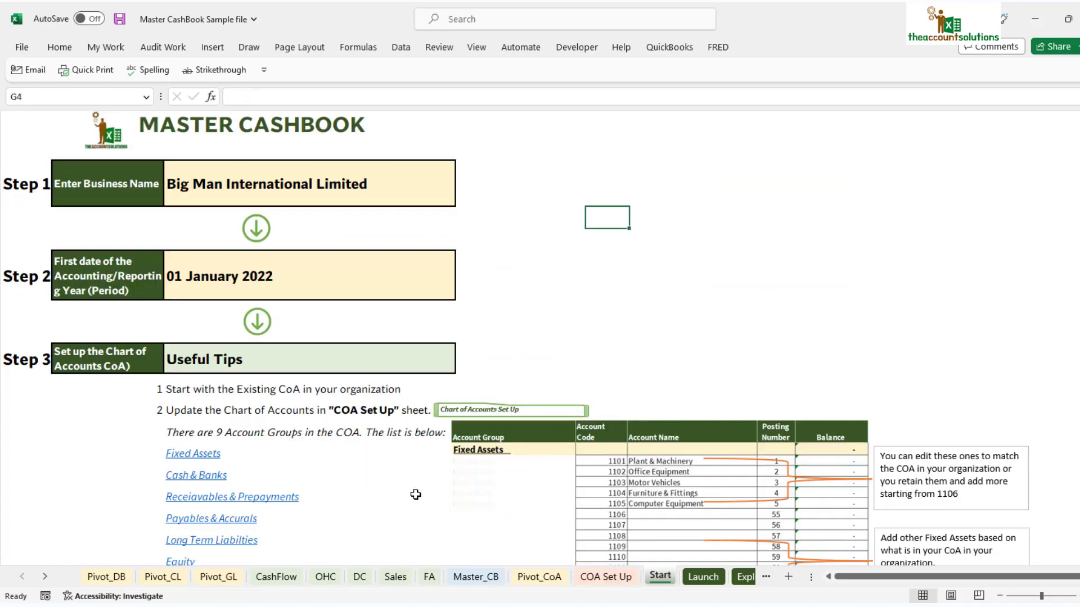
Look back through the report sheets CashFlow, Pivot_GL, Pivot_CL and Pivot_DB, comparing them with Master_CB
click(286, 579)
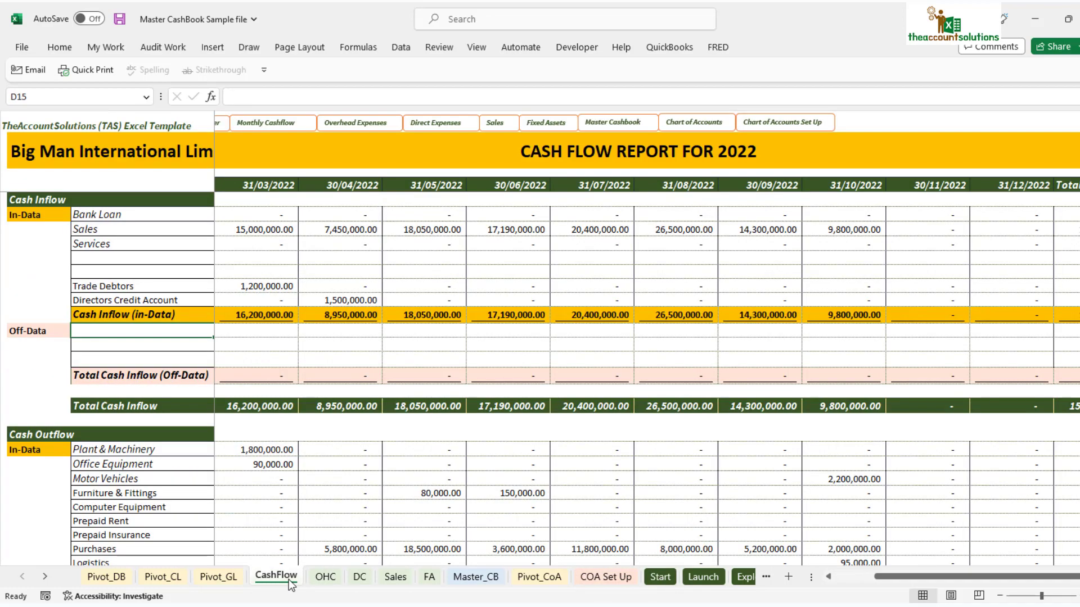
click(222, 579)
click(152, 579)
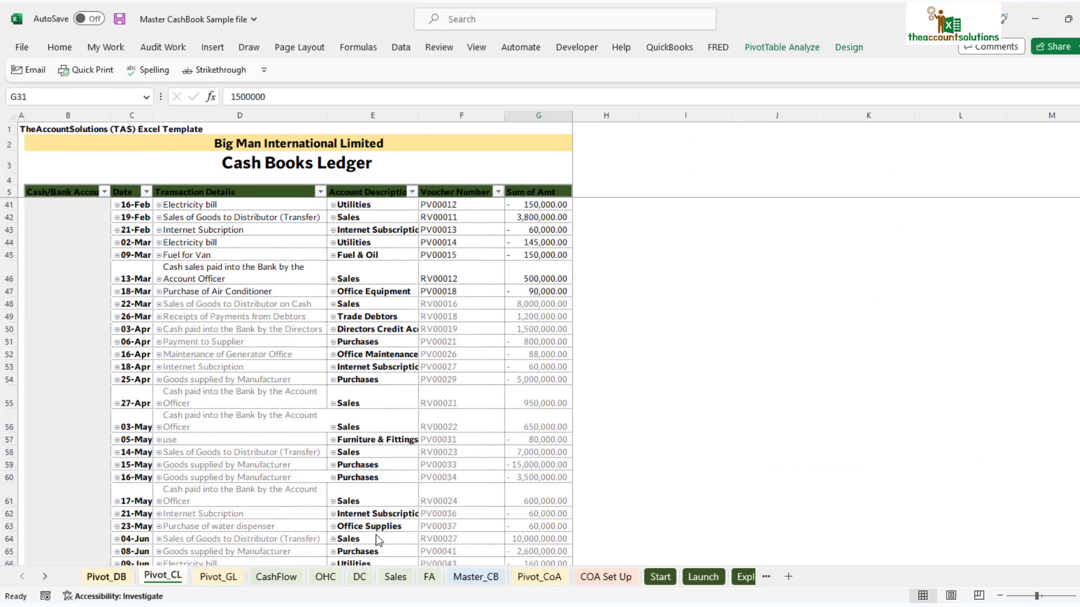
click(488, 583)
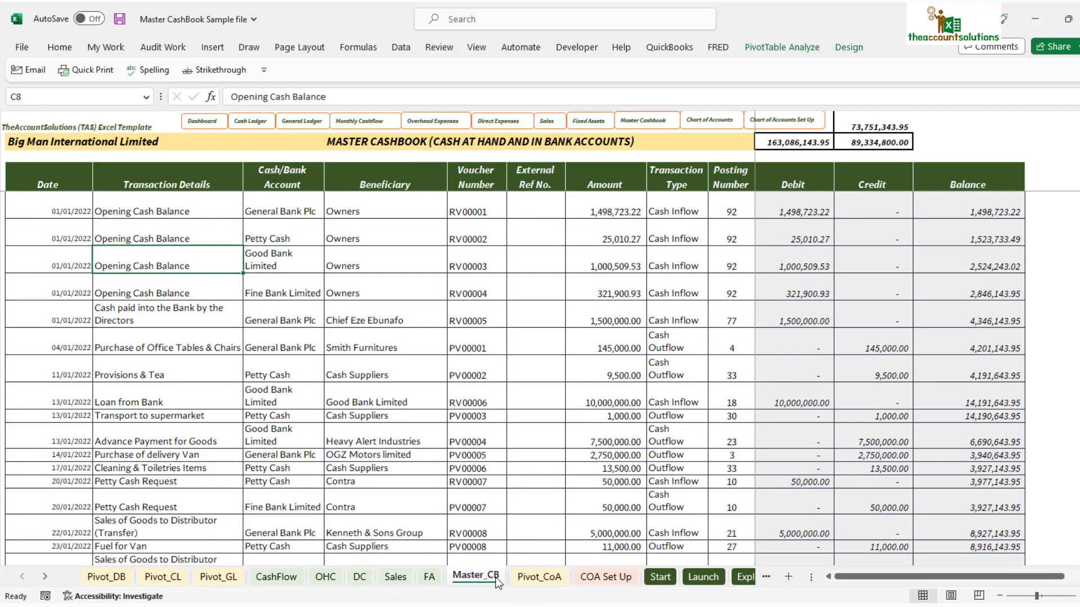
click(122, 576)
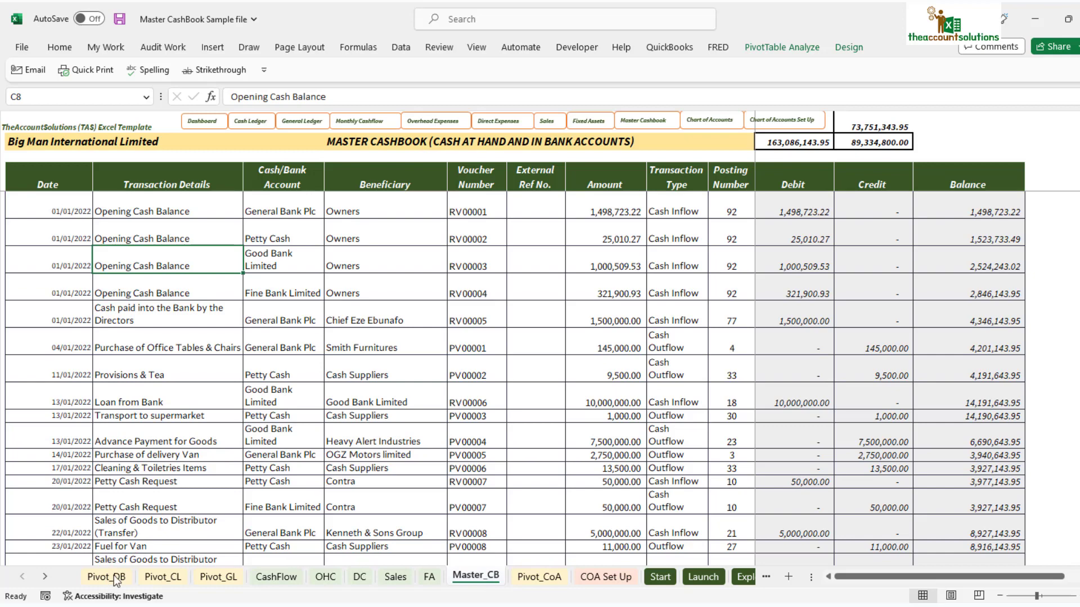
click(167, 576)
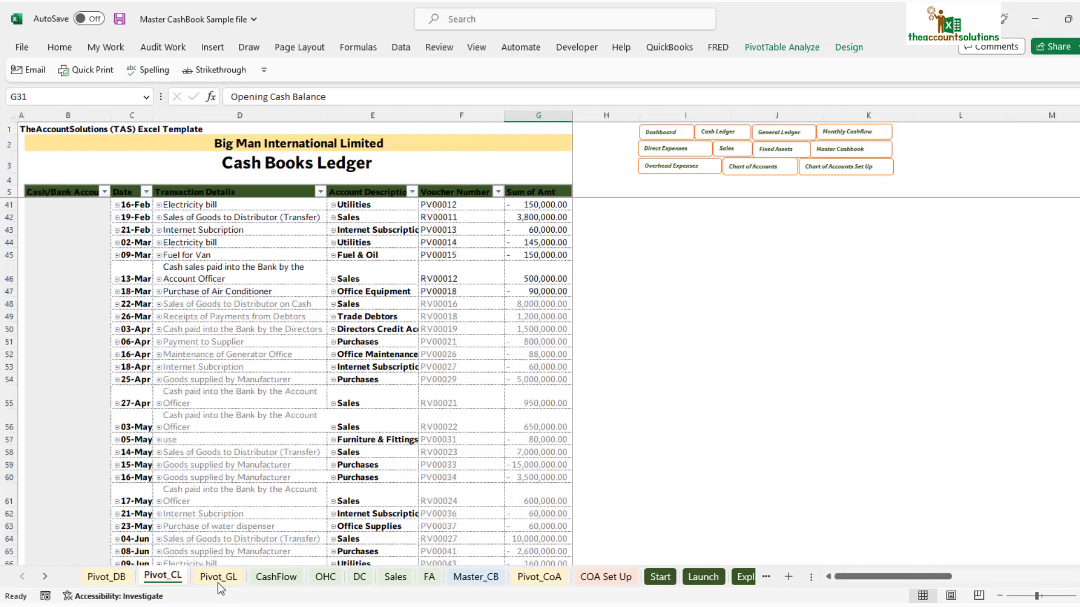
click(272, 579)
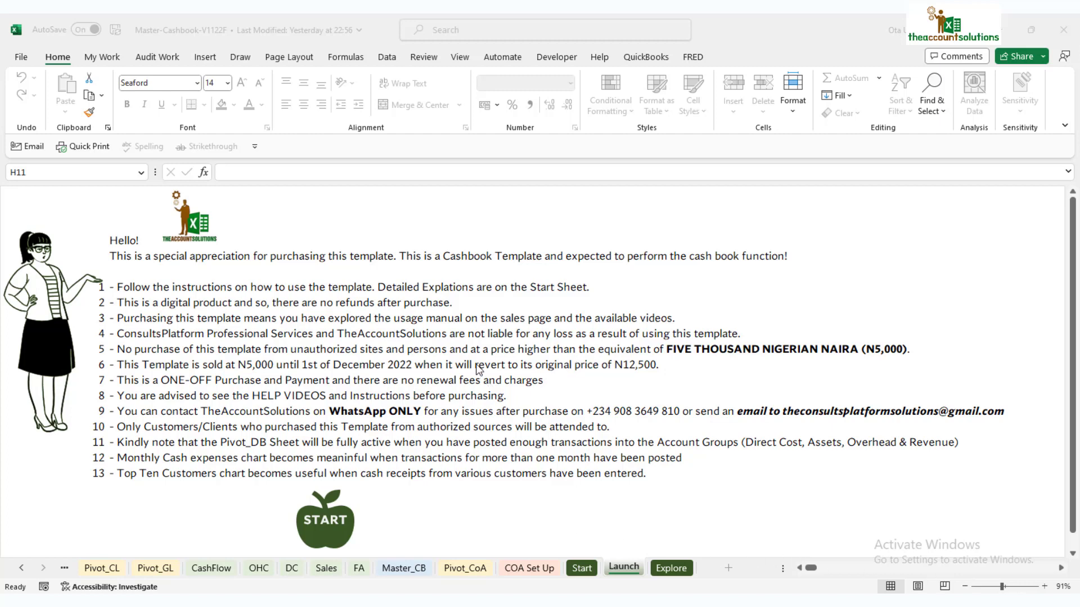
In the Master-Cashbook-V1122F workbook, go from the Launch sheet to the Start sheet and enter Big Man International Limited as the business name
click(485, 351)
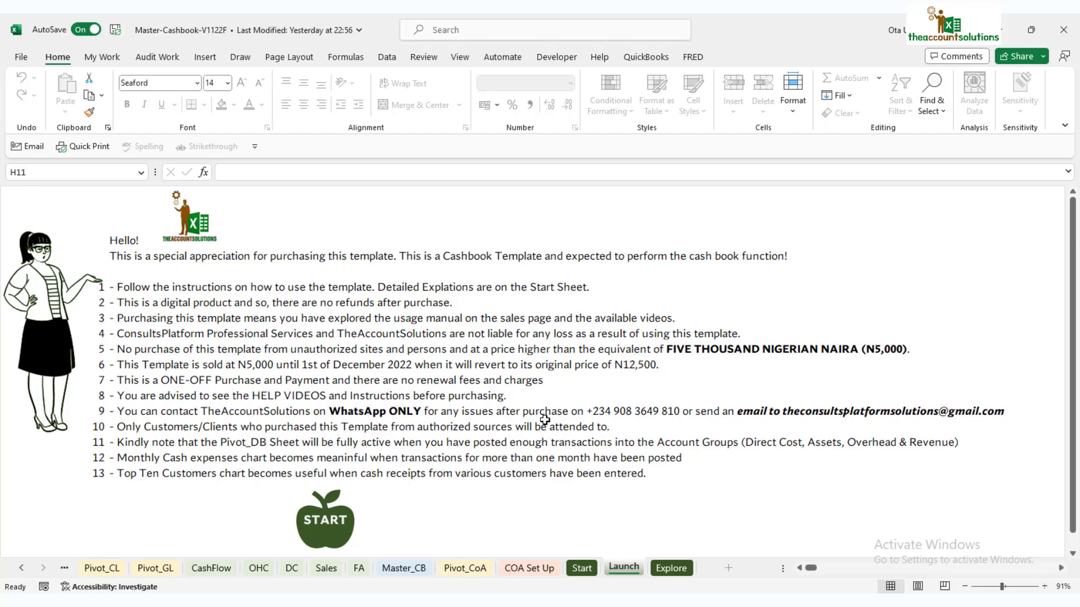
click(332, 525)
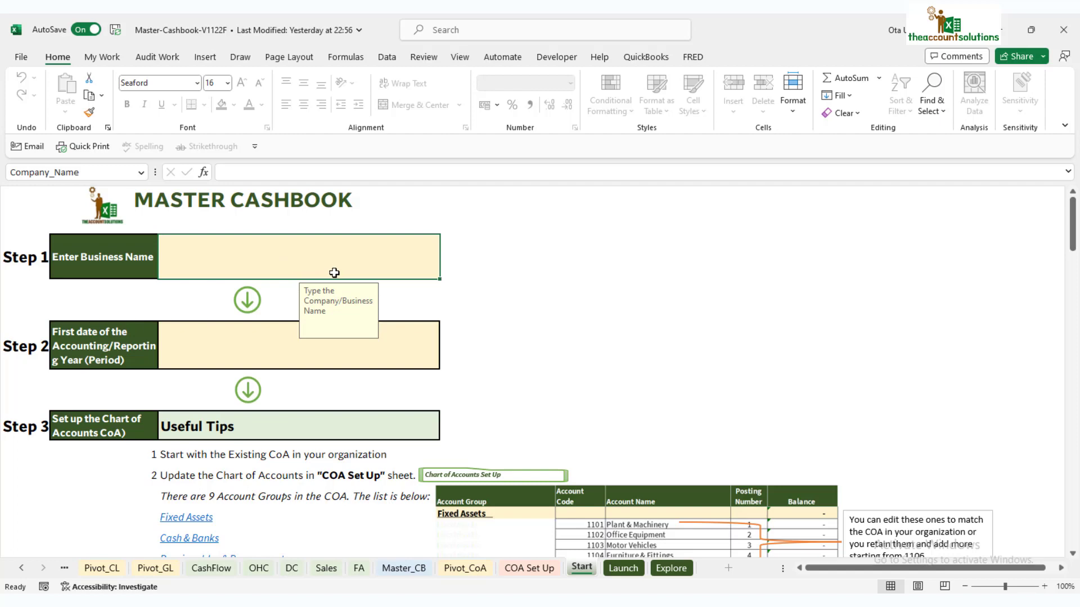
click(295, 248)
text(Big Man Inter)
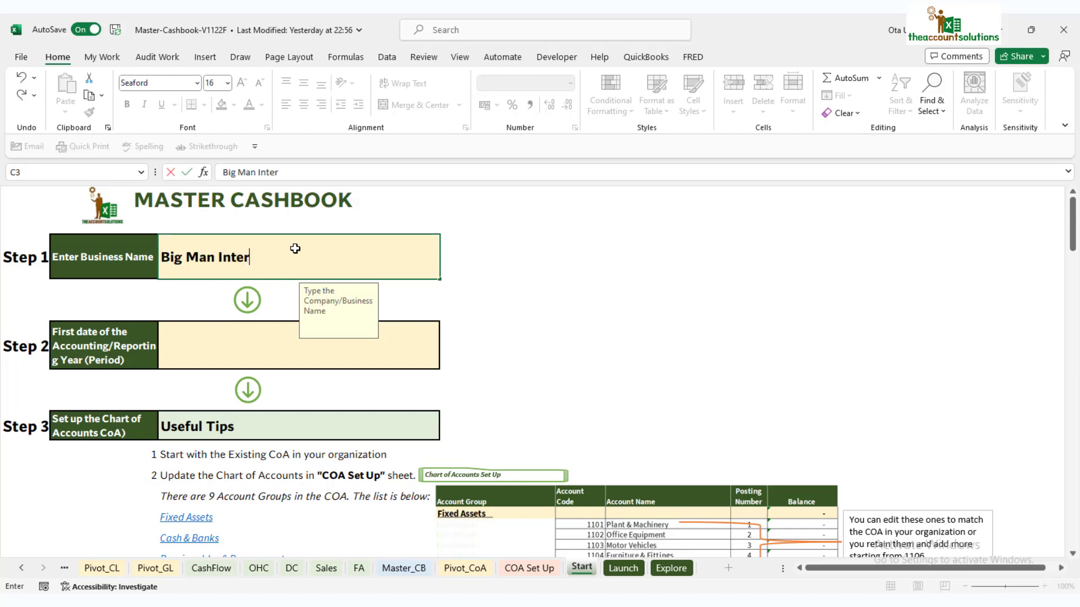
text(national Limited)
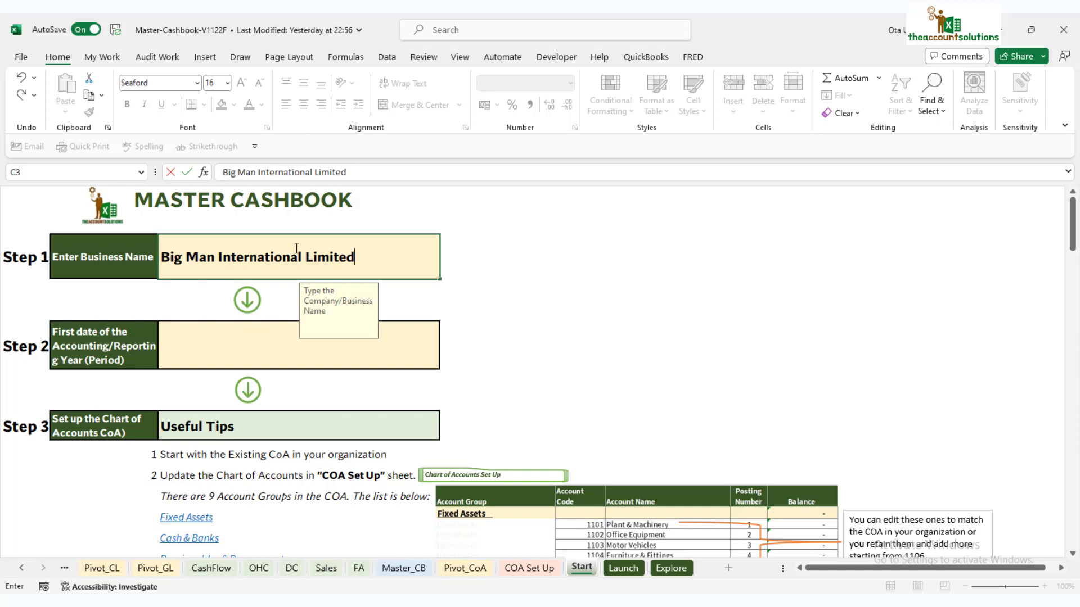
key(ctrl+Return)
Set the first date of the accounting year in Step 2 to 1 January 2022
click(264, 343)
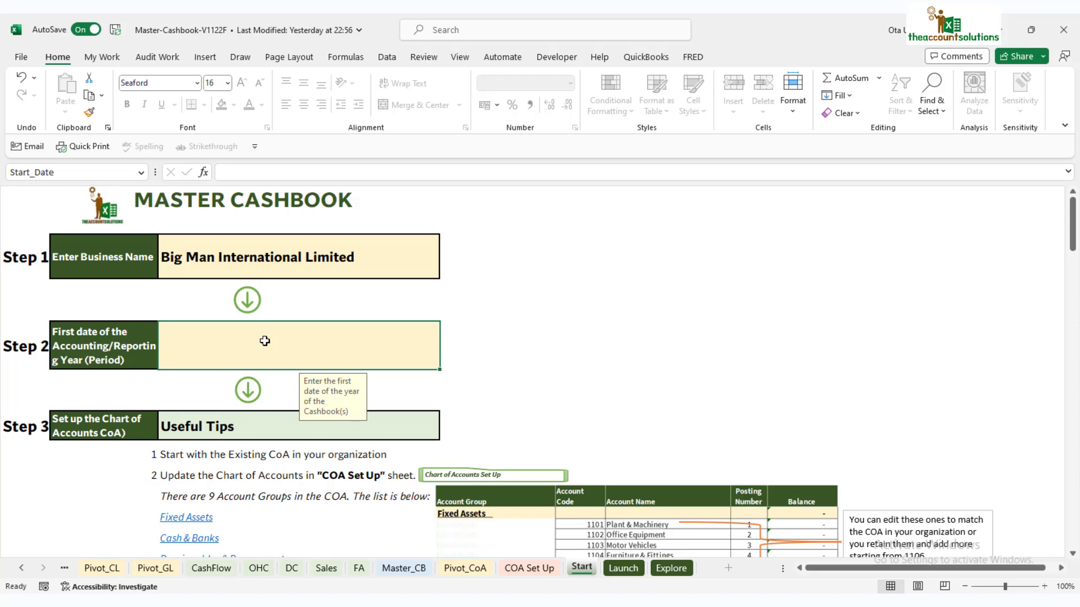
text(1/01)
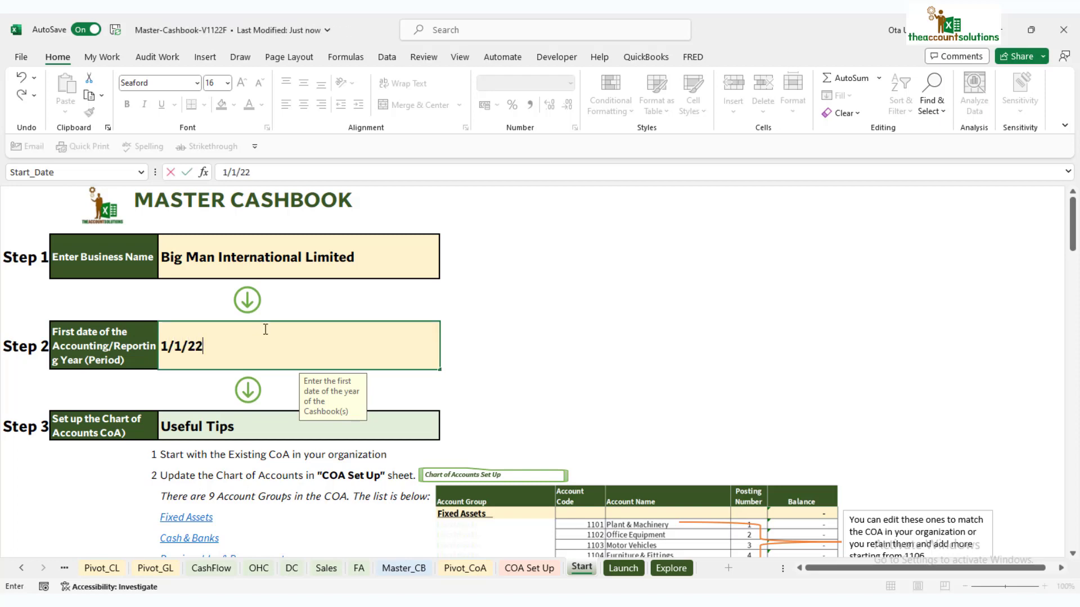
text(/202)
key(Return)
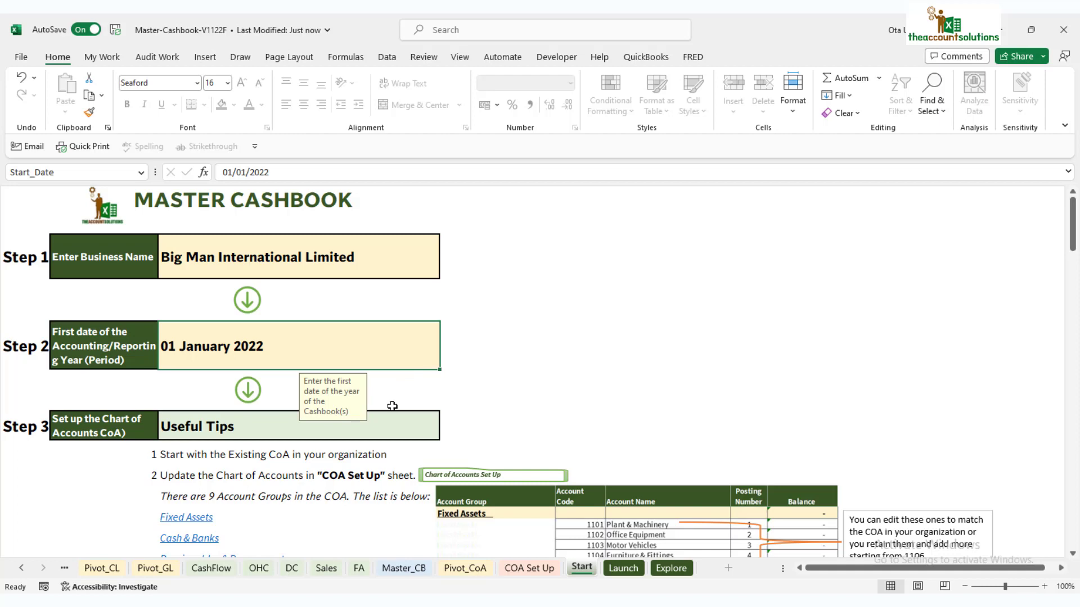
Skim the Start sheet's instructions for setting up the chart of accounts, activating the CoA and starting the data entry
scroll(358, 448, down, 3)
scroll(315, 366, down, 2)
scroll(281, 321, up, 2)
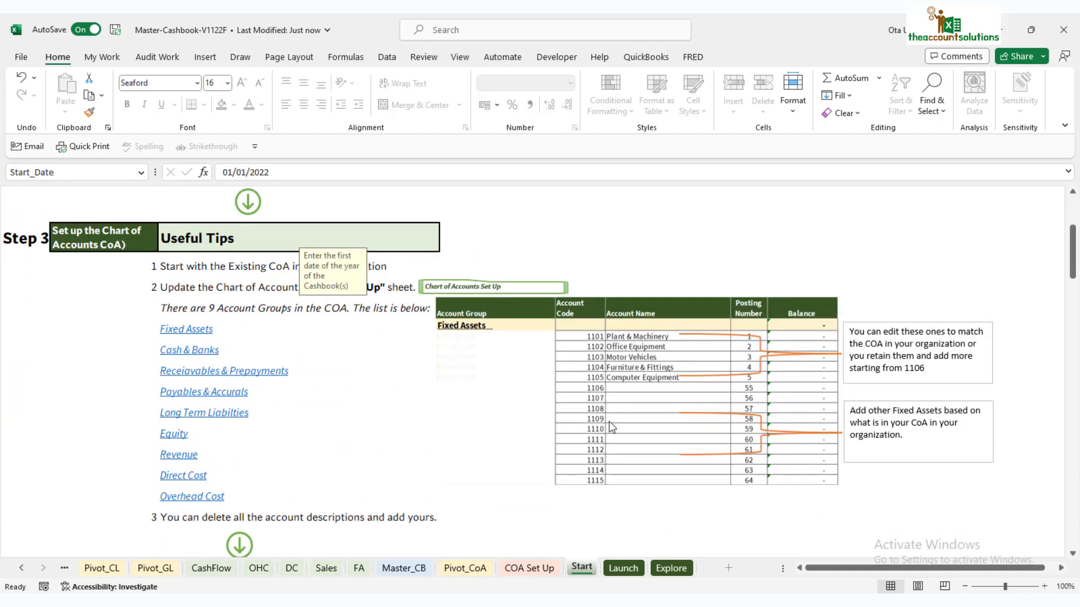
scroll(506, 433, down, 2)
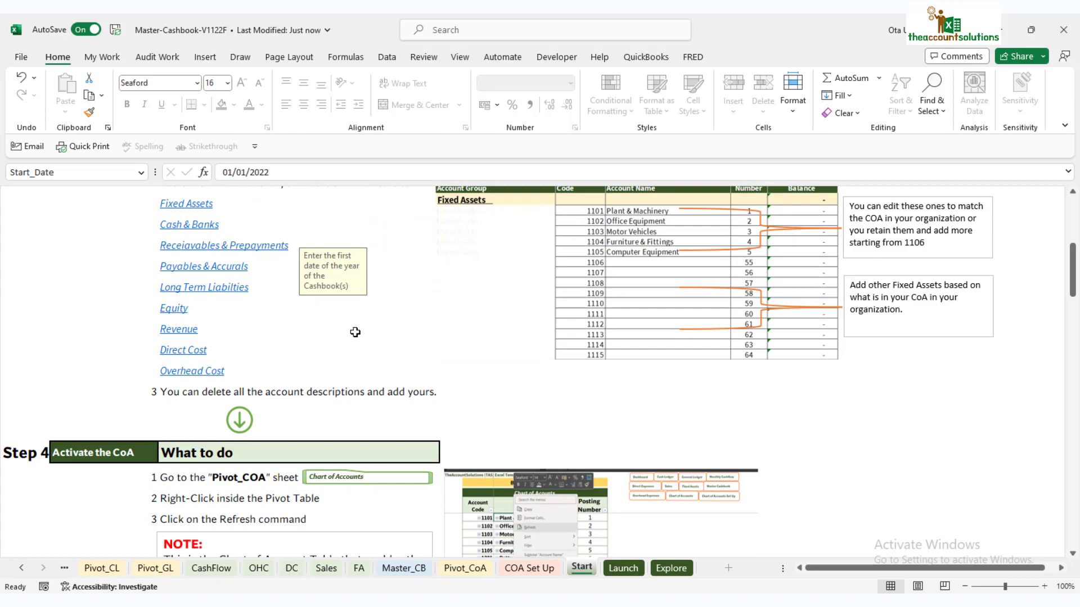
scroll(313, 402, down, 2)
scroll(315, 407, down, 6)
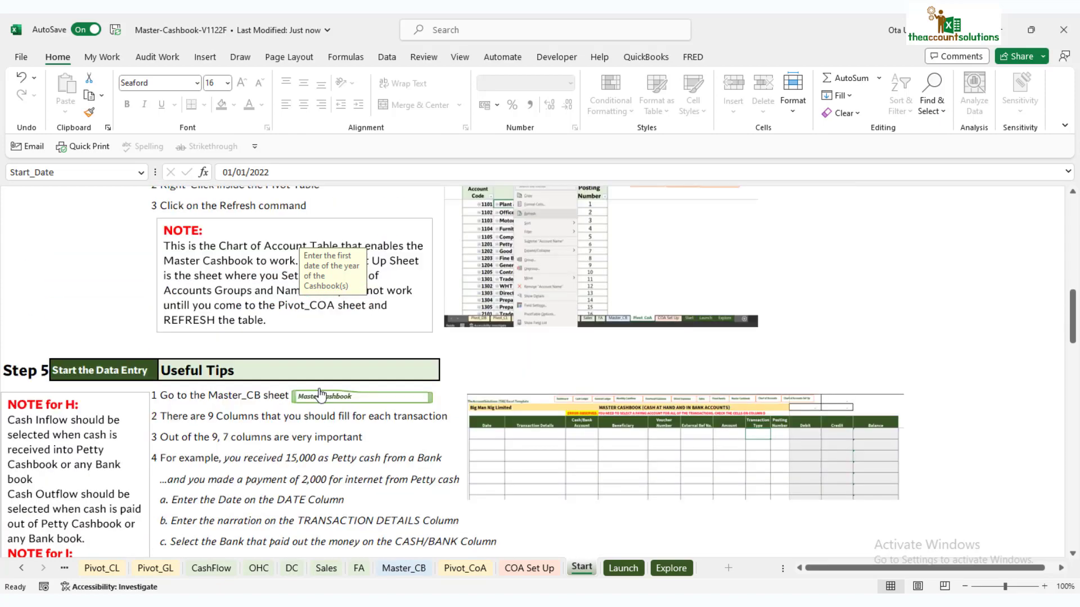
scroll(332, 400, down, 3)
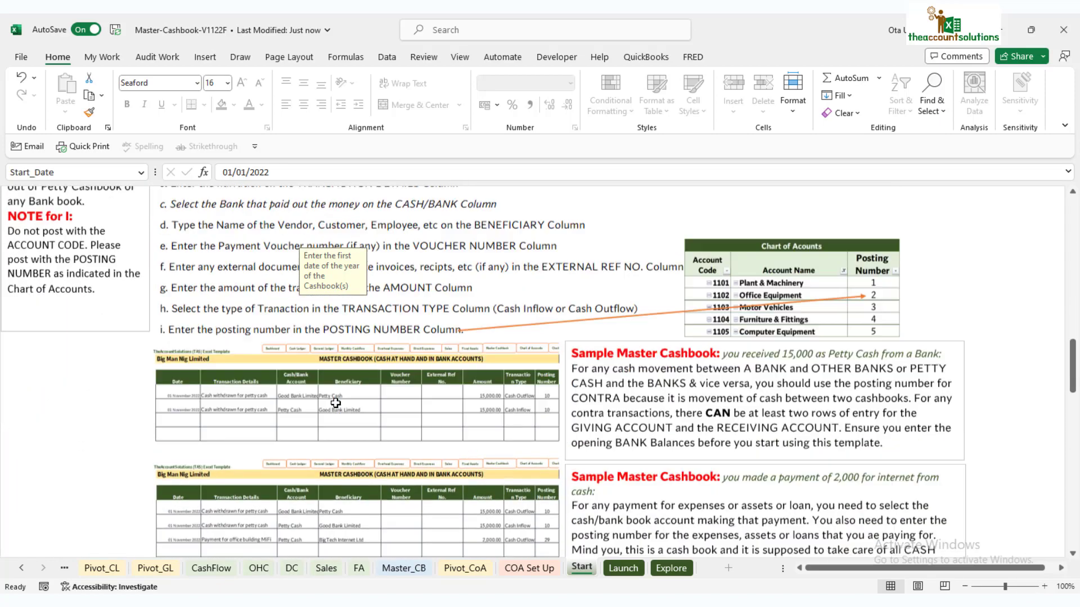
scroll(348, 398, up, 4)
scroll(359, 397, up, 10)
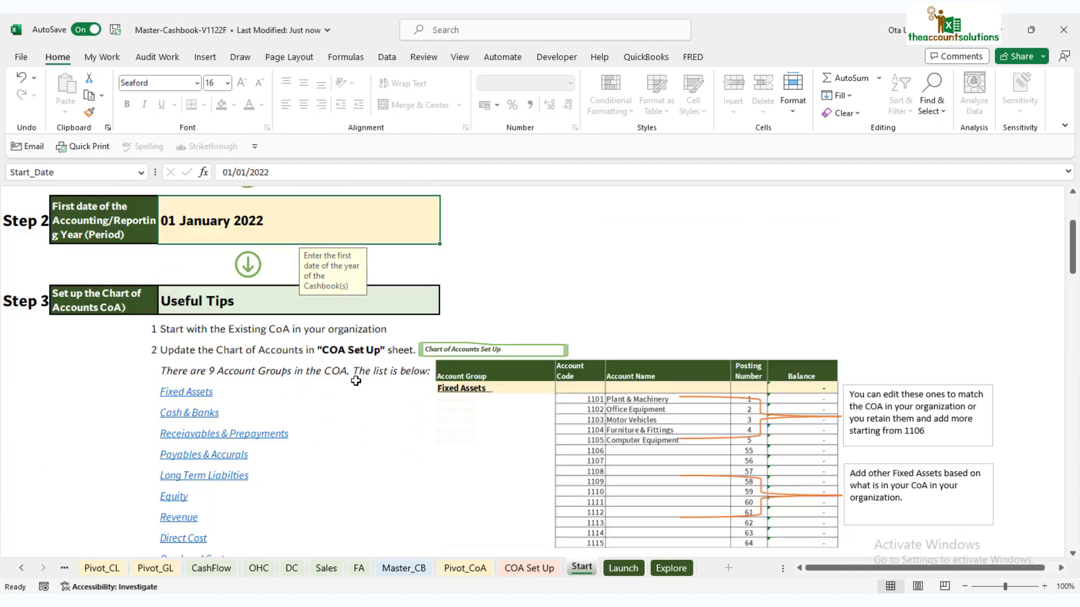
Read the Start sheet's Steps 3 to 6 closely, including the posting example, CashFlow notes and pivot refresh instructions
scroll(262, 360, down, 2)
scroll(260, 338, up, 1)
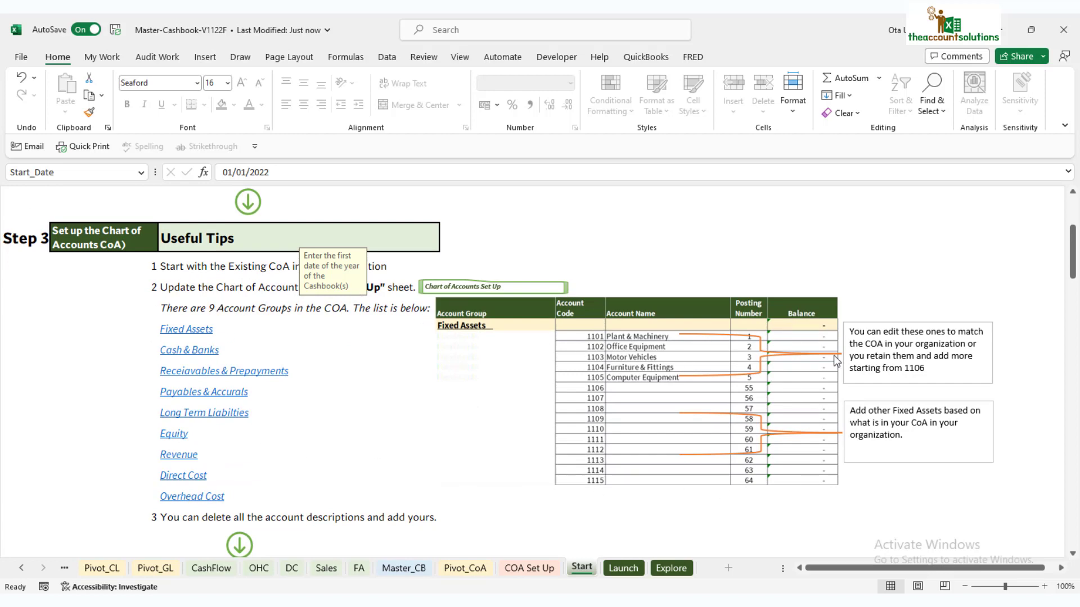
scroll(483, 469, down, 2)
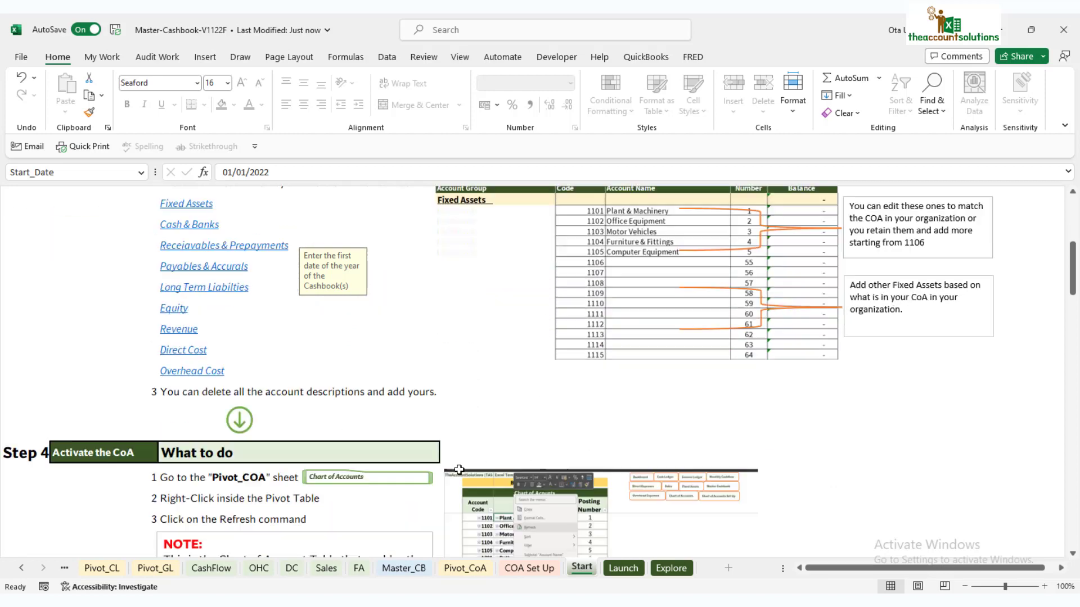
scroll(423, 456, down, 6)
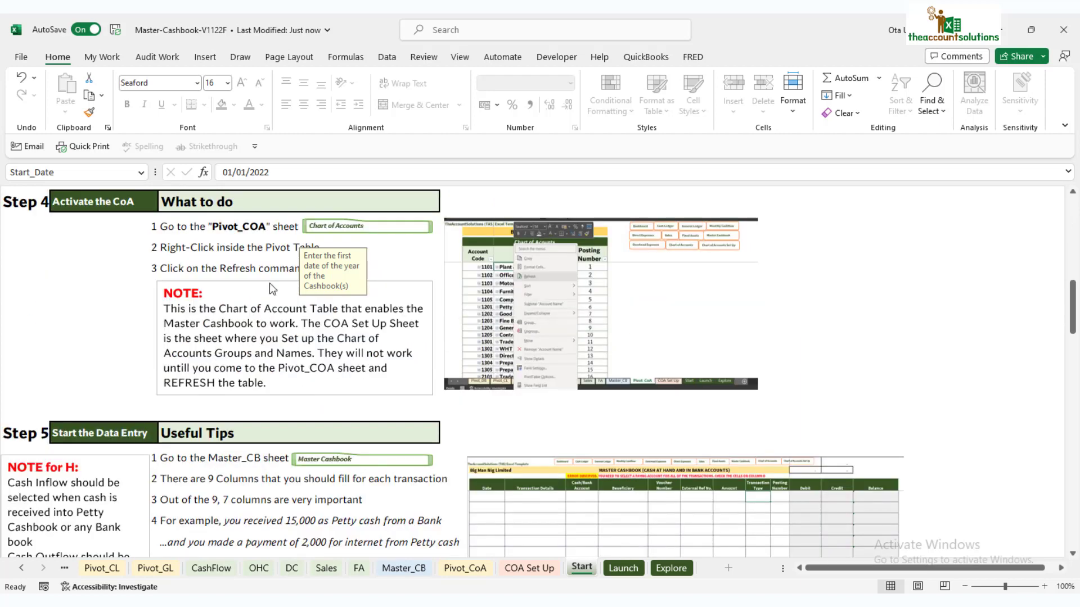
scroll(308, 303, down, 5)
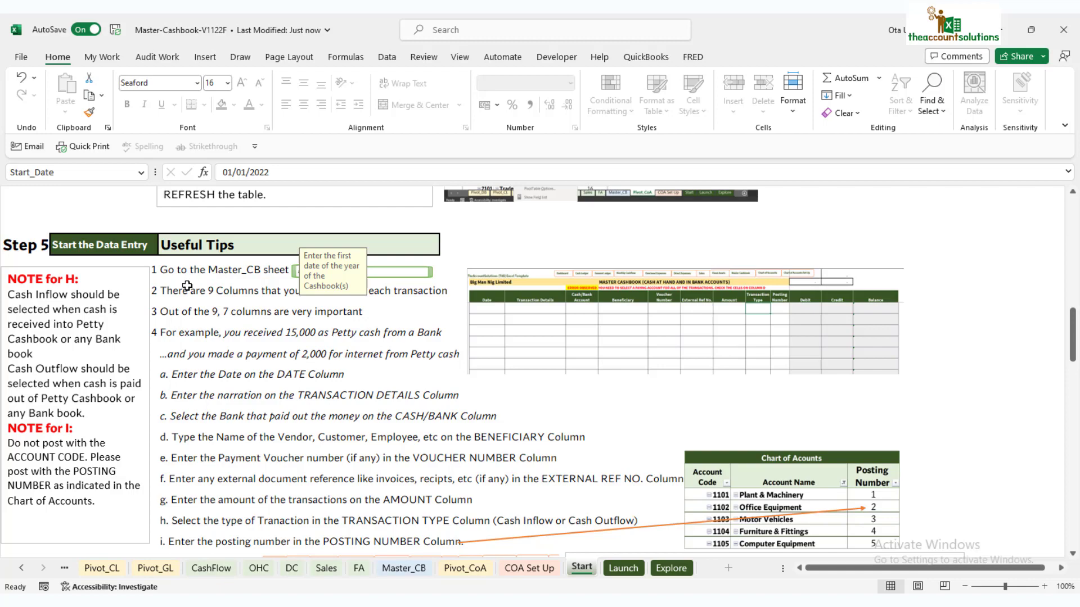
scroll(187, 282, down, 1)
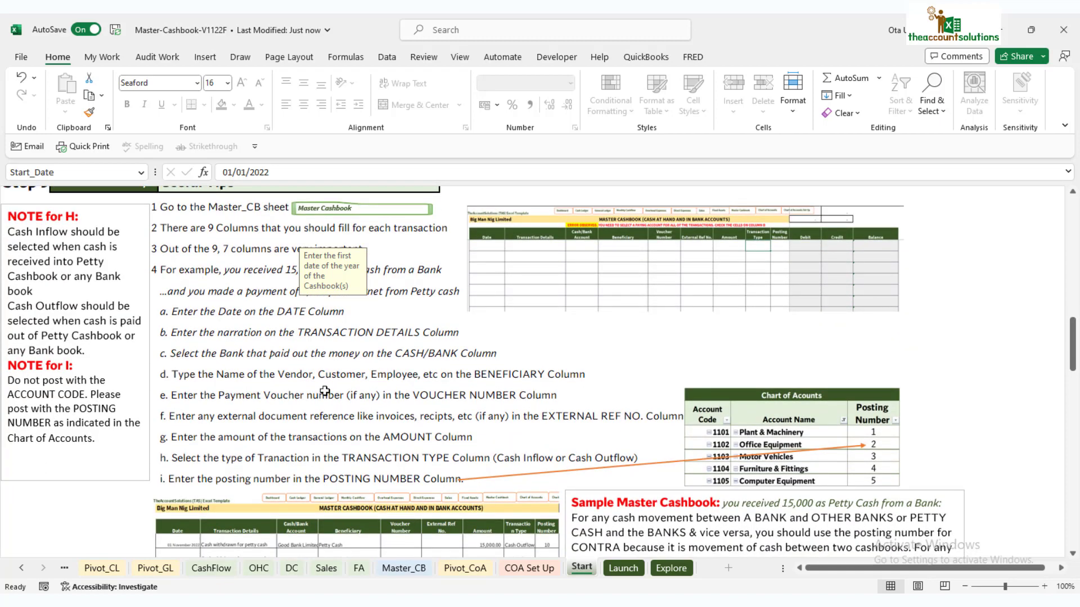
scroll(326, 375, down, 6)
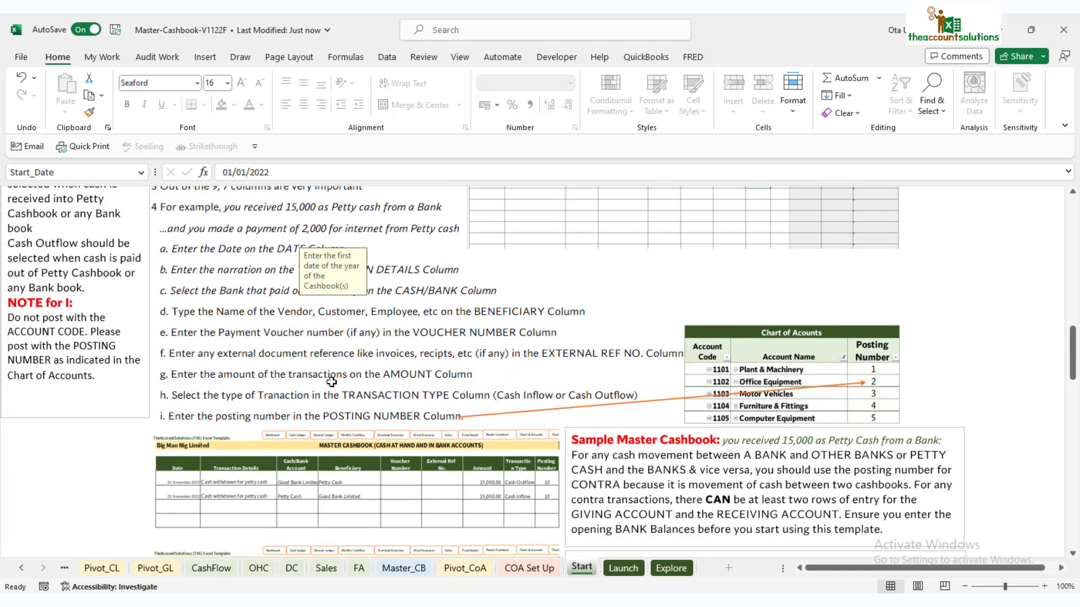
scroll(345, 381, down, 2)
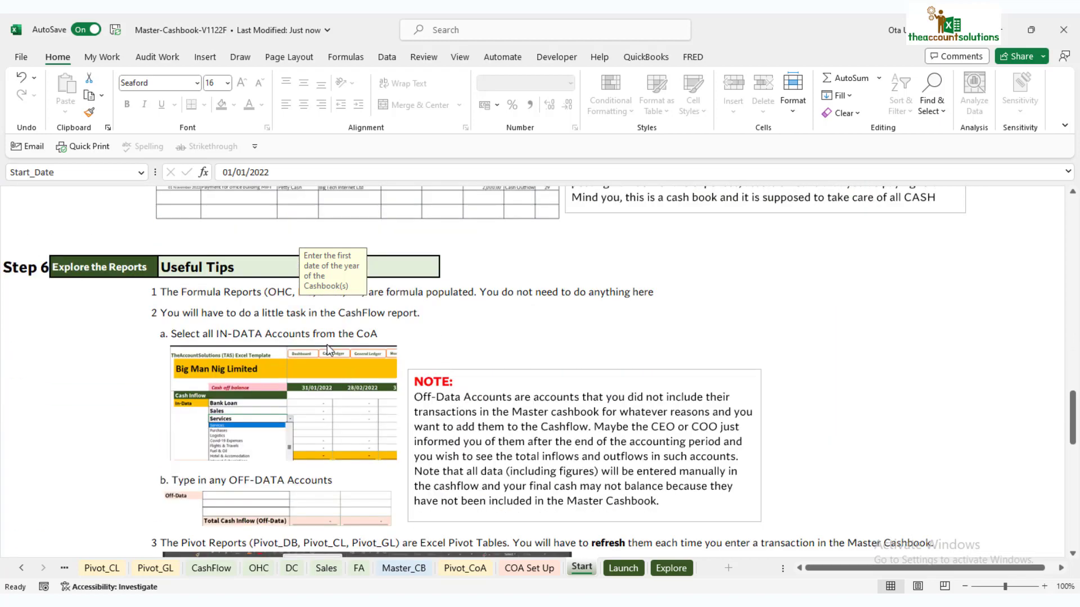
scroll(406, 394, down, 2)
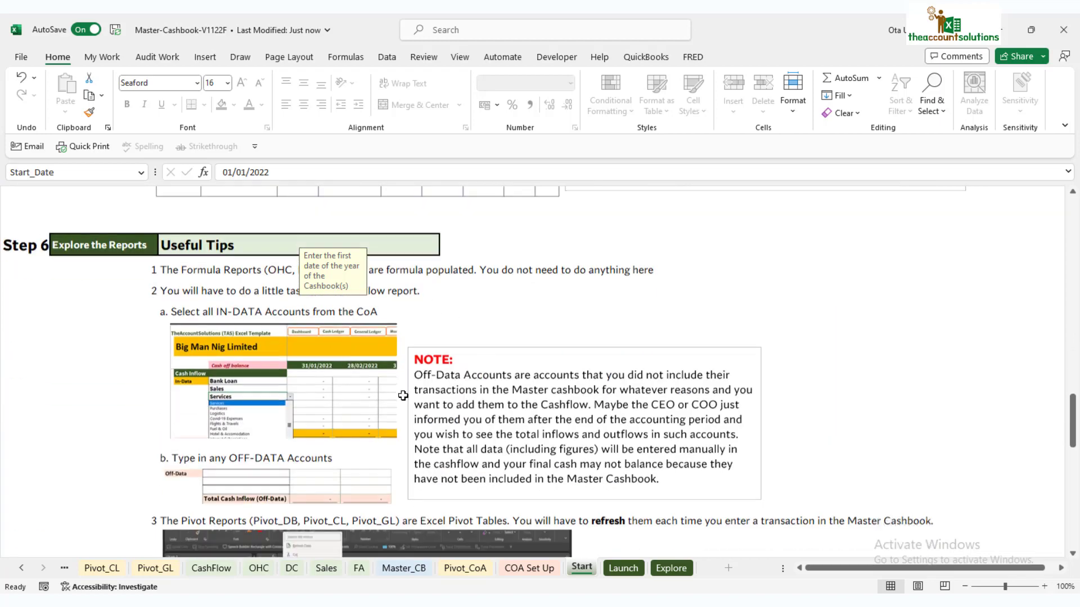
scroll(438, 378, down, 5)
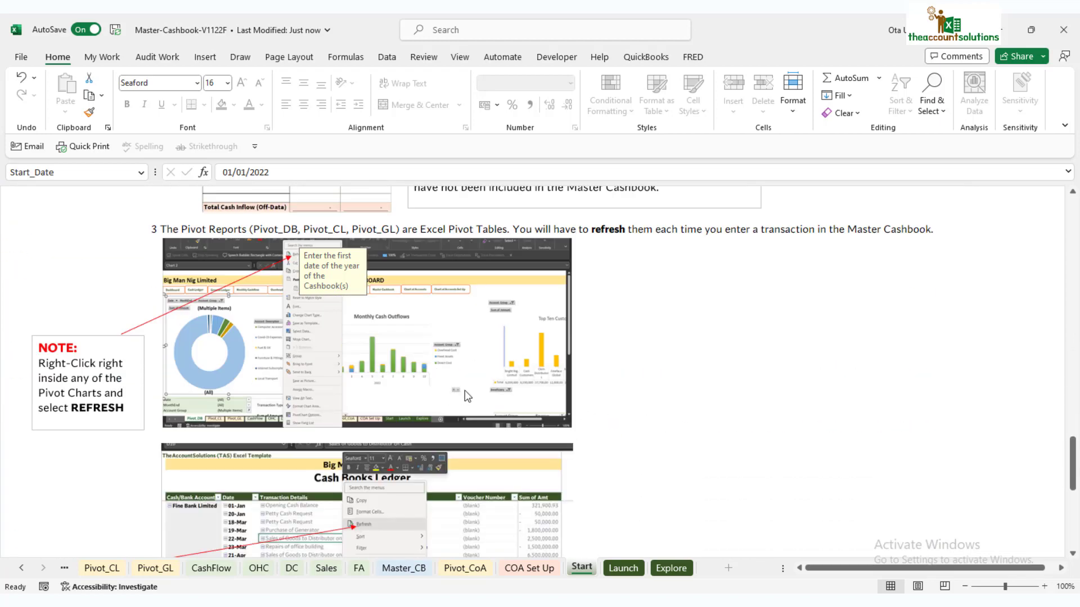
scroll(450, 364, down, 6)
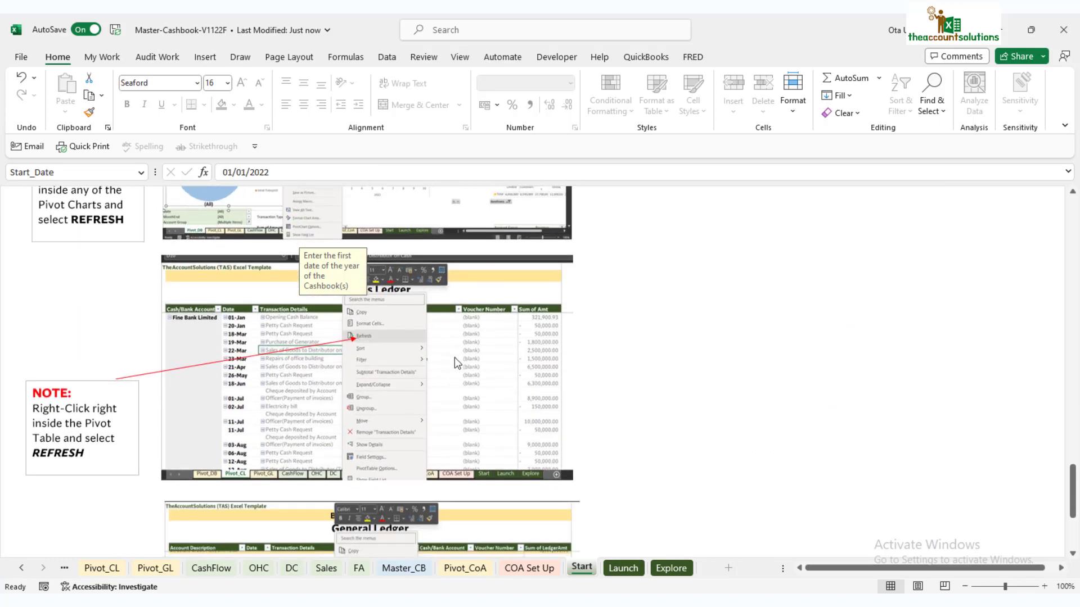
scroll(453, 353, up, 15)
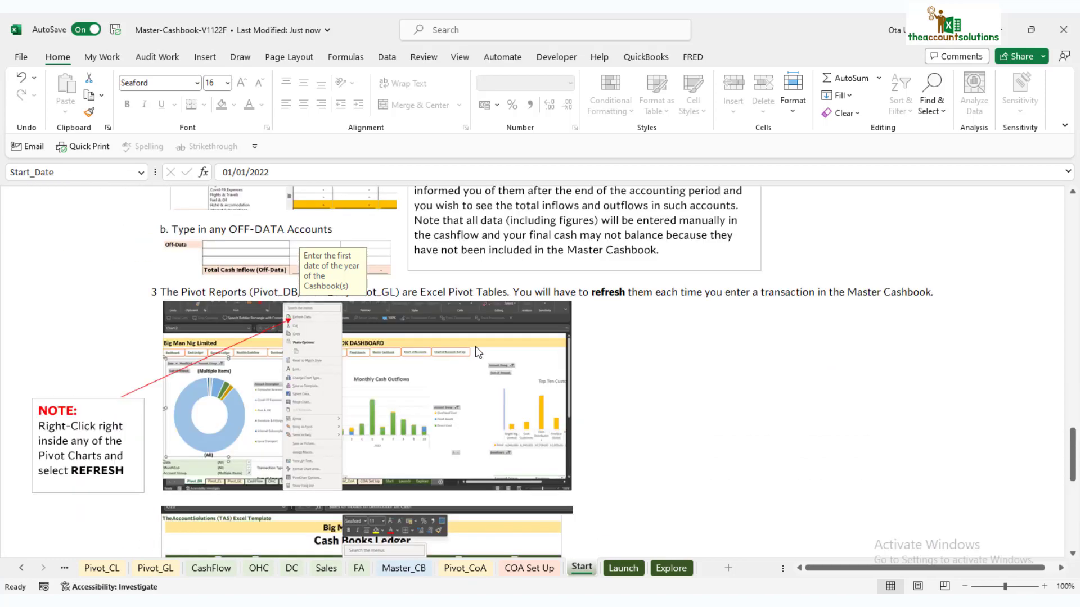
scroll(475, 352, up, 10)
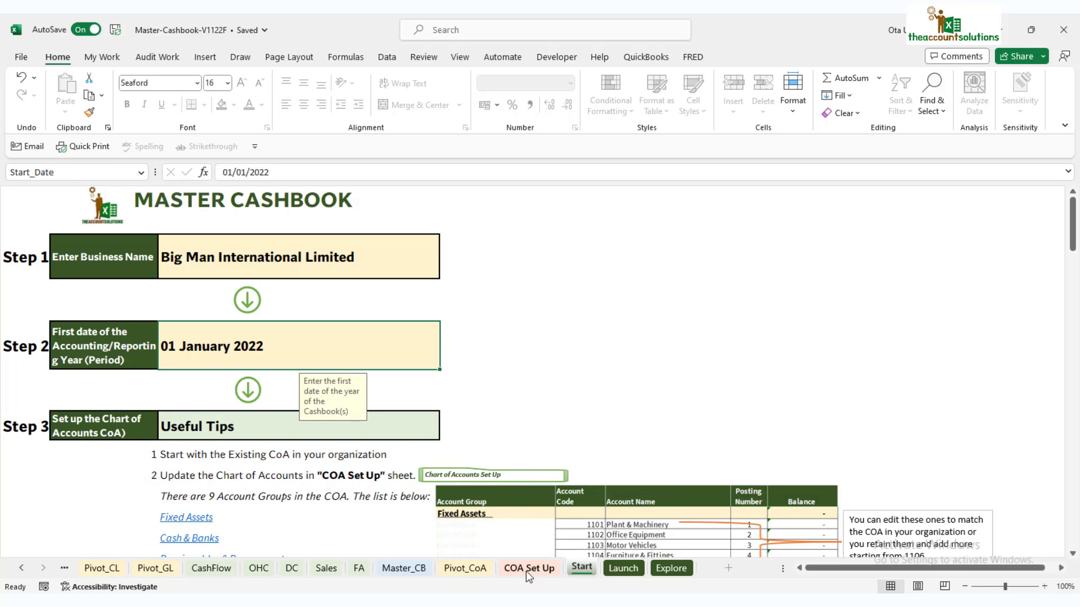
Open the COA Set Up sheet and examine the Fixed Assets account codes 1101 to 1115 and the Plant & Machinery account name
click(495, 477)
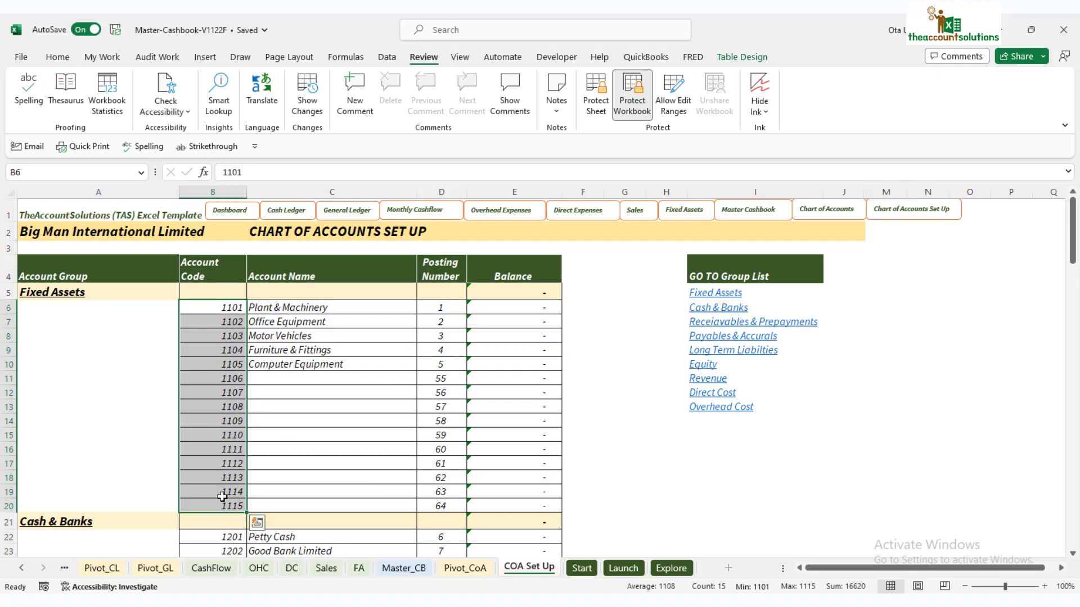
click(326, 305)
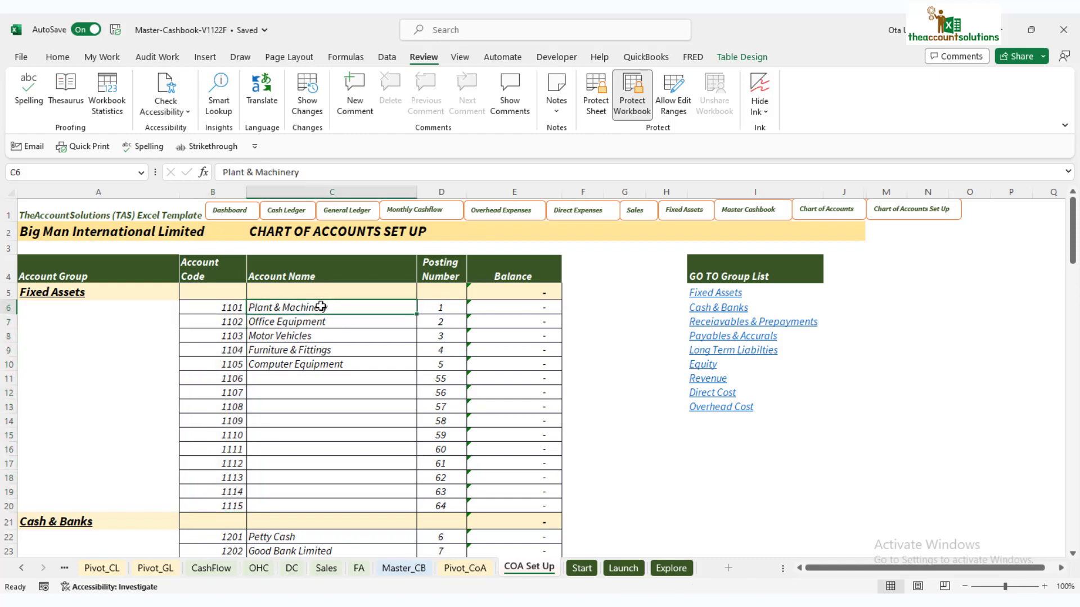
Name the unused Fixed Assets account 1106 on the COA Set Up sheet "Land & Building"
mouse_move(320, 307)
mouse_down()
mouse_move(326, 365)
mouse_move(311, 307)
mouse_up()
click(322, 368)
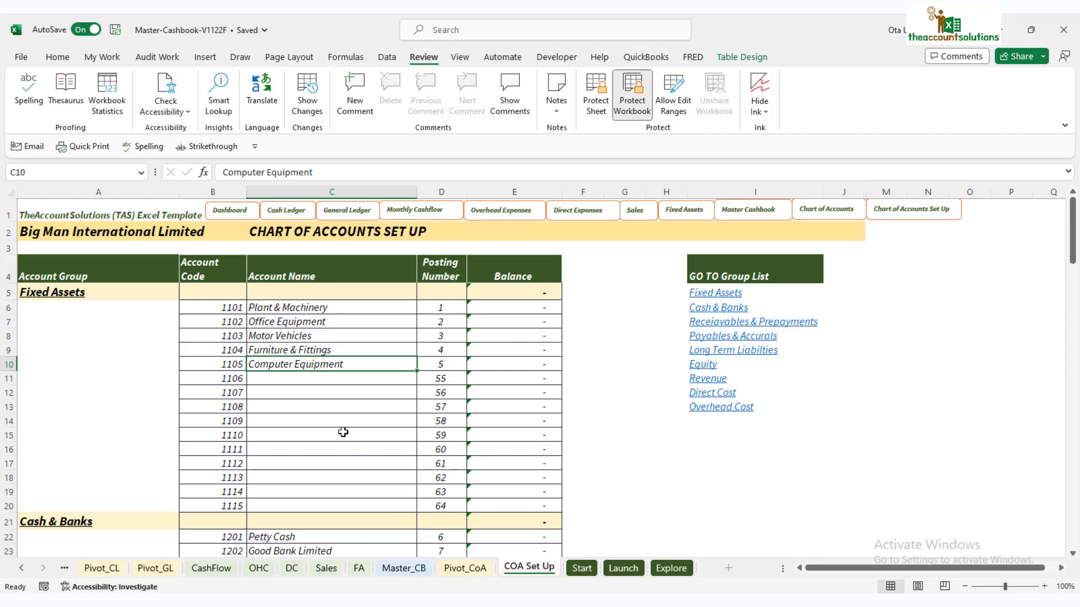
click(447, 313)
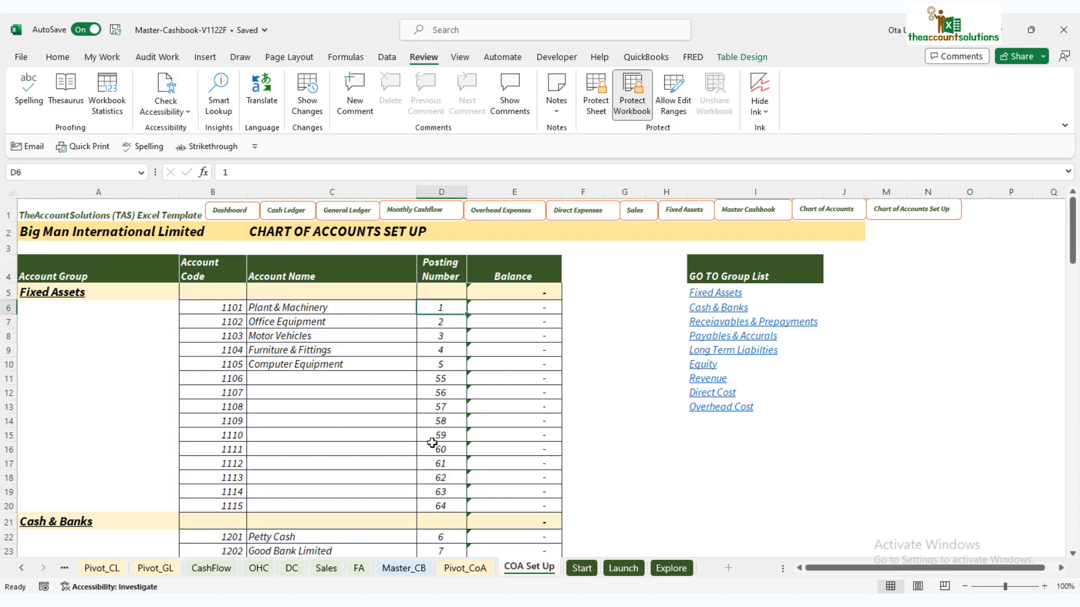
click(437, 448)
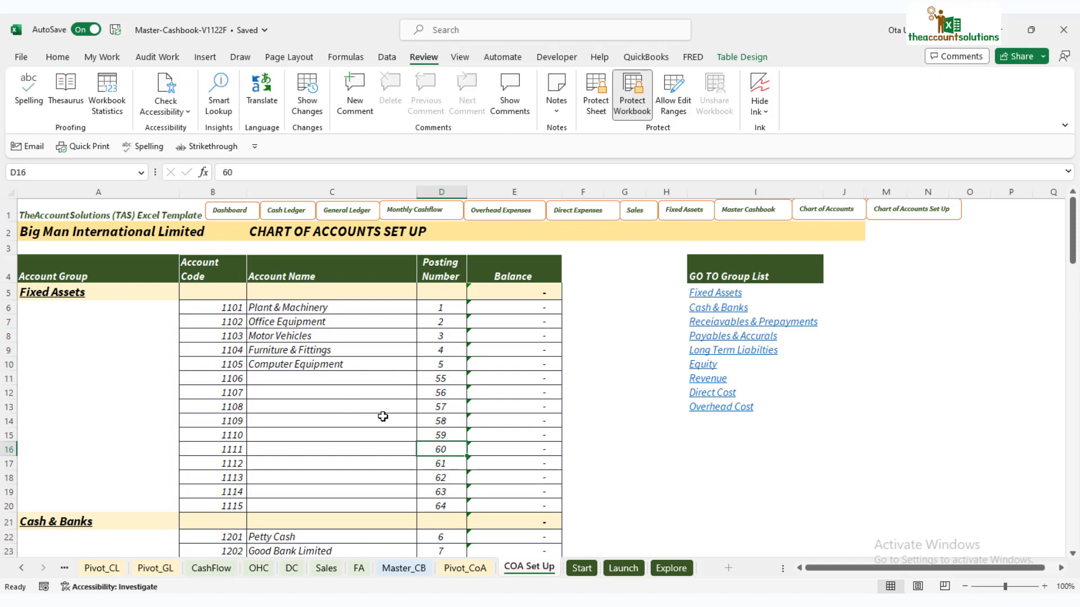
click(318, 375)
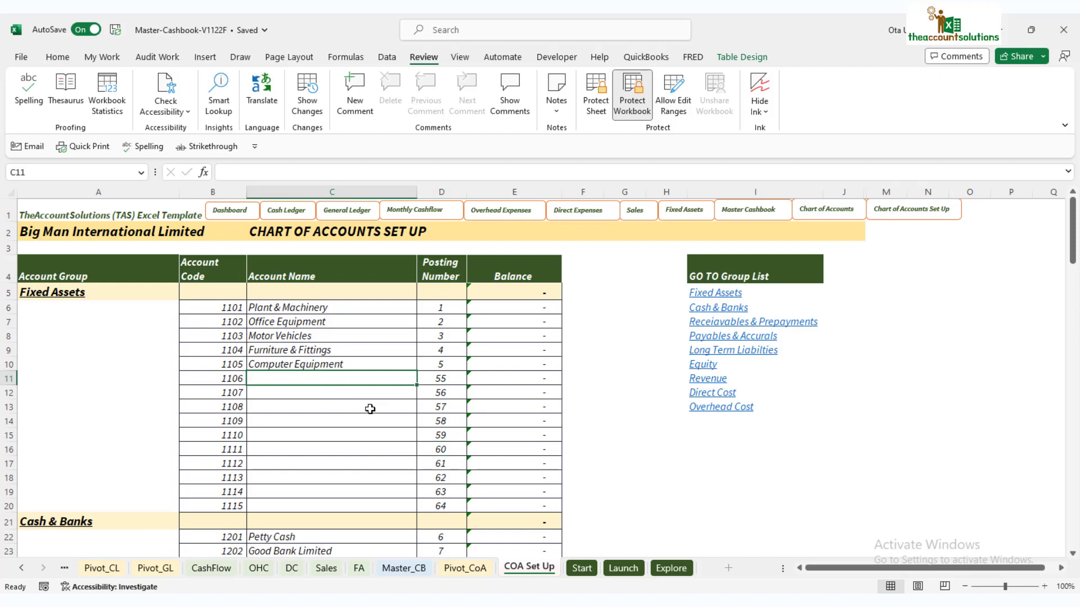
click(474, 569)
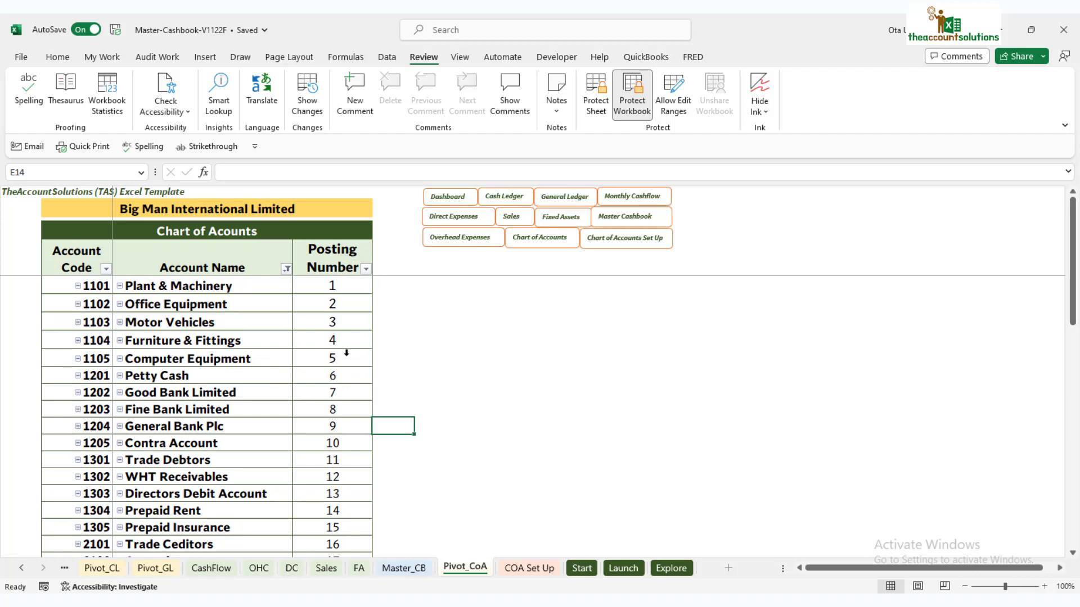
click(531, 569)
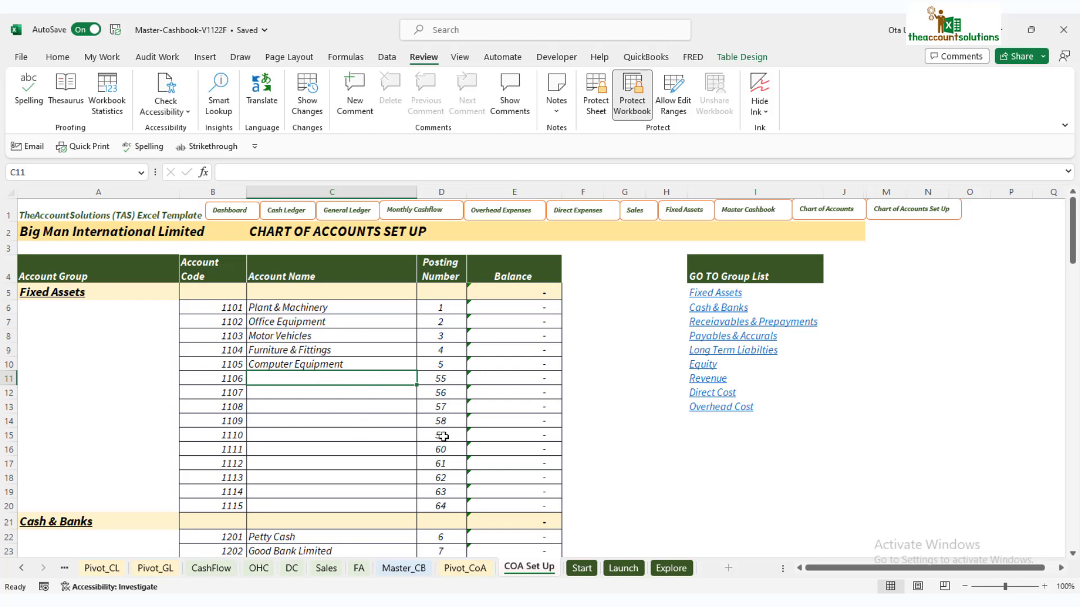
text(Land & Building)
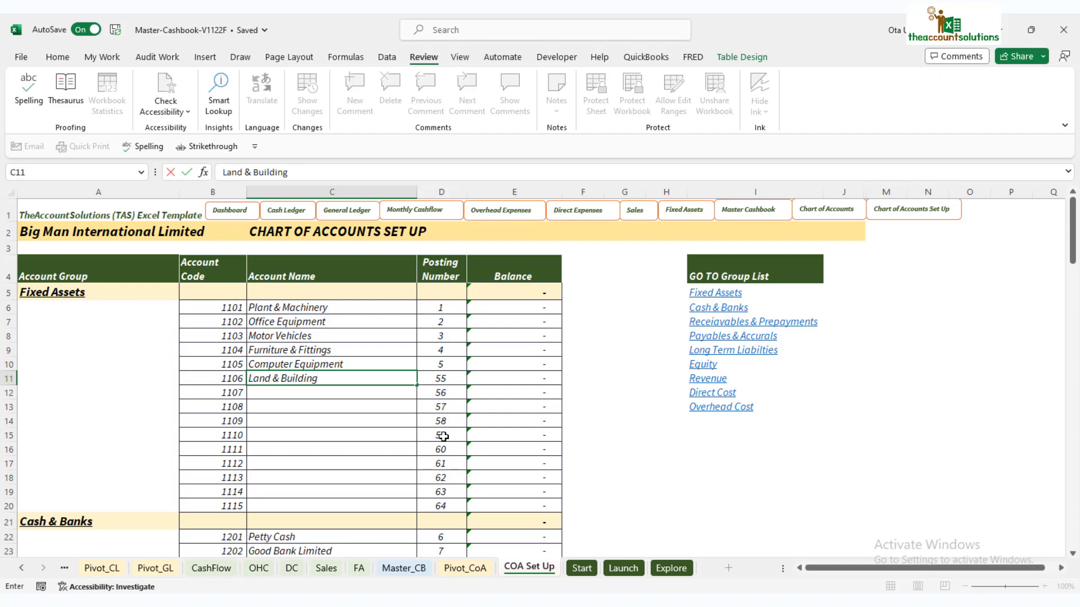
click(400, 407)
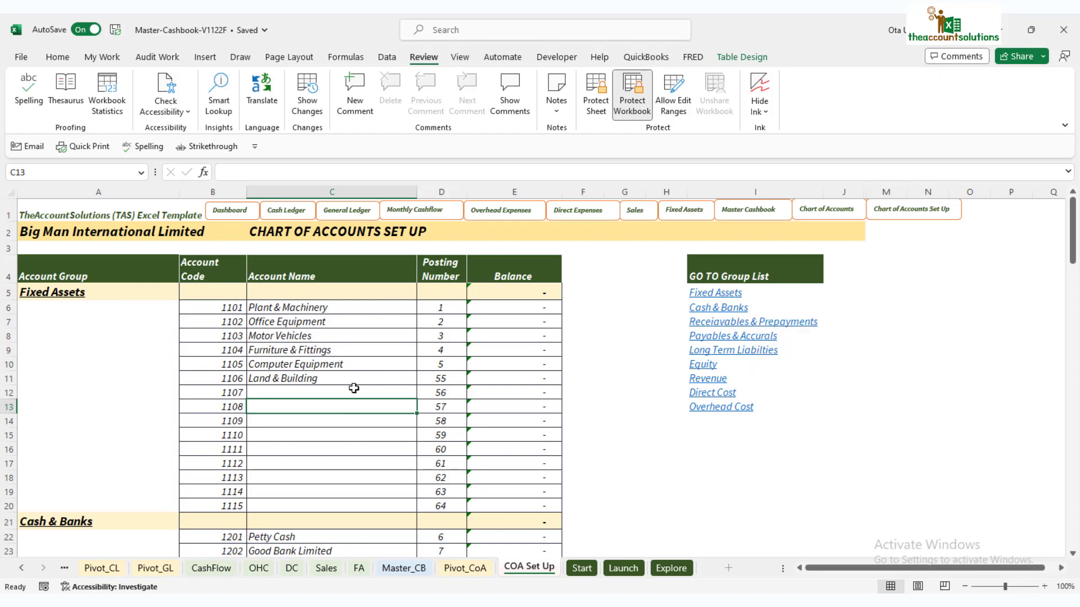
Examine the Cash & Banks group's codes 1201 to 1210, its bank names and Contra Account, and compare them with the Pivot_CoA sheet
scroll(348, 406, down, 5)
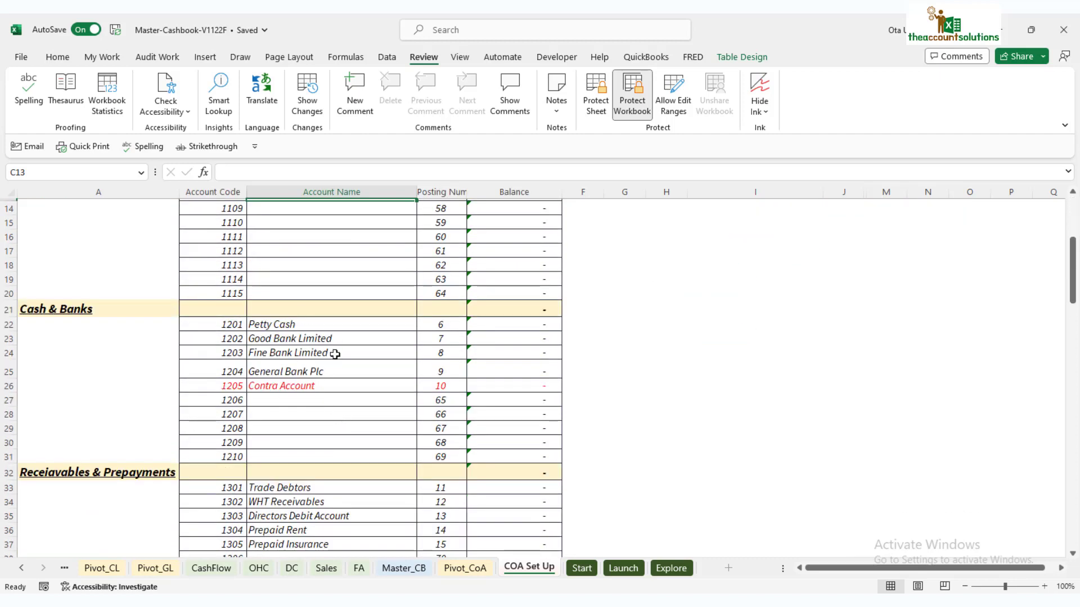
scroll(343, 401, up, 5)
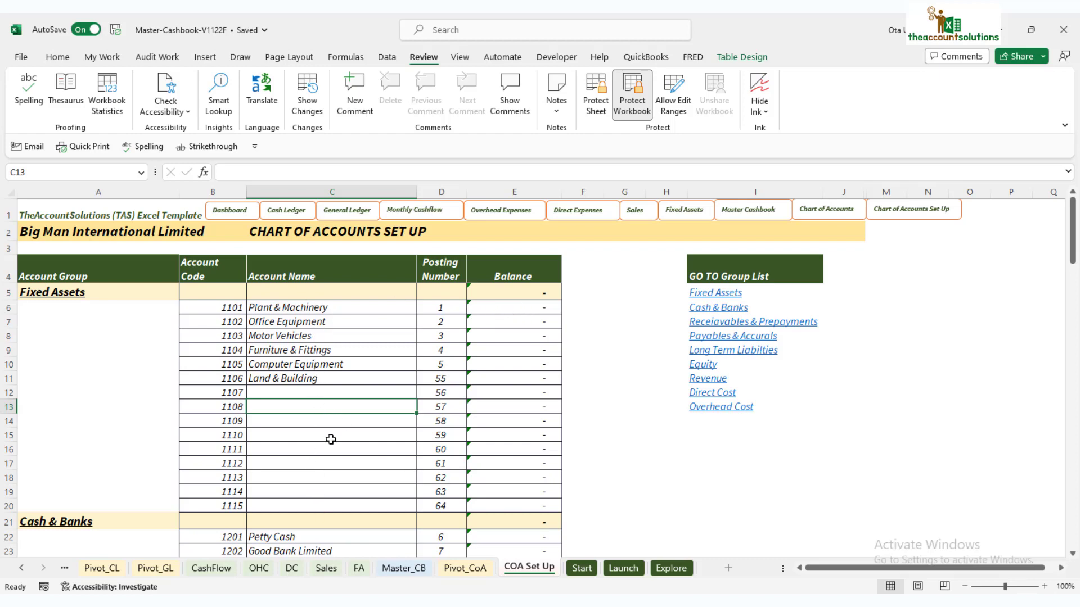
scroll(360, 407, down, 4)
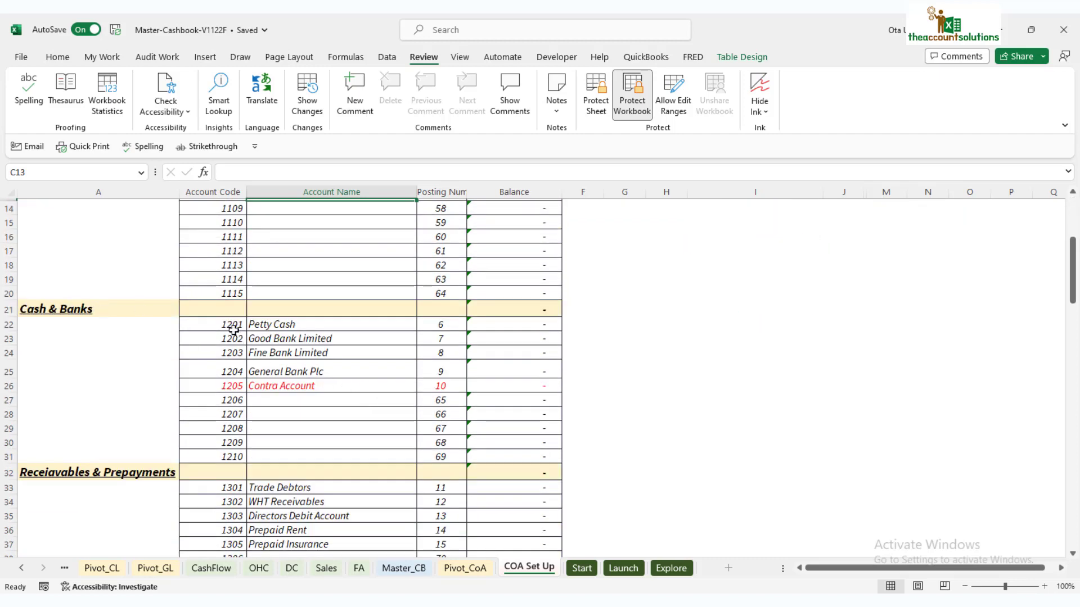
drag(233, 330, 226, 457)
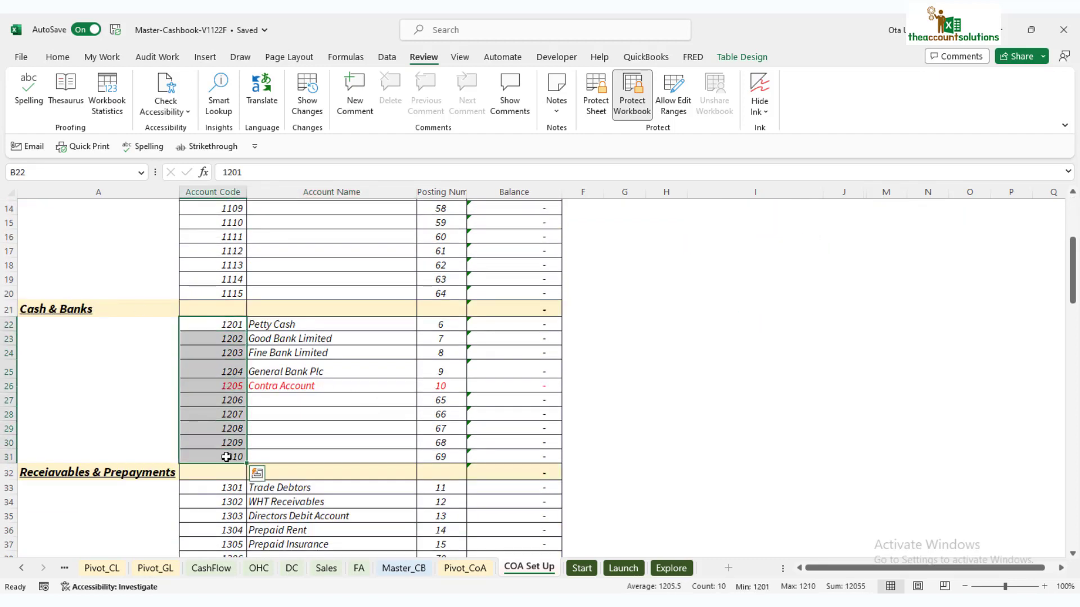
click(318, 411)
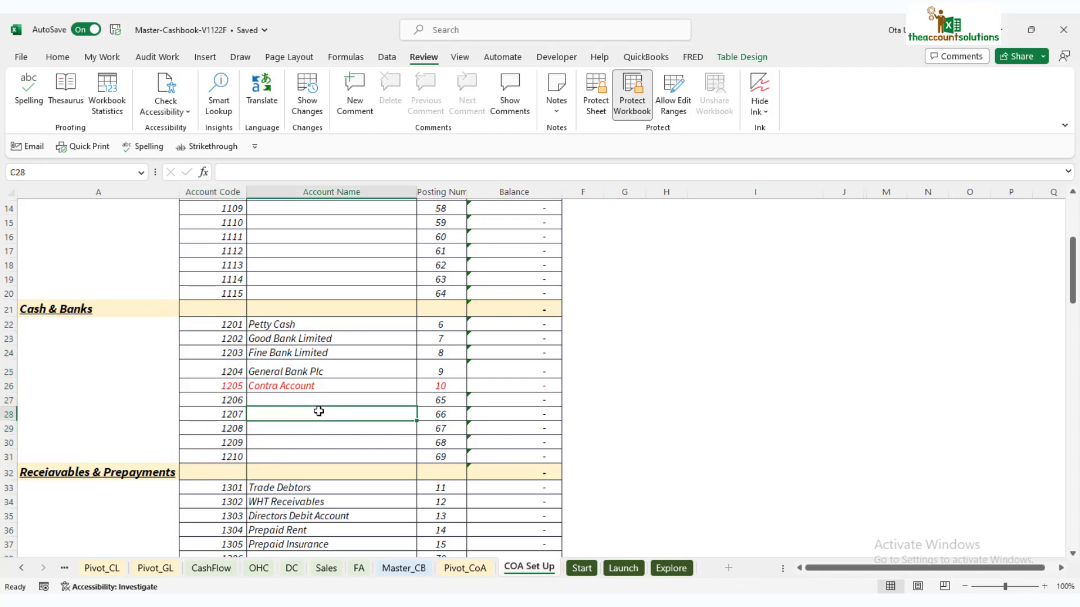
drag(292, 324, 300, 371)
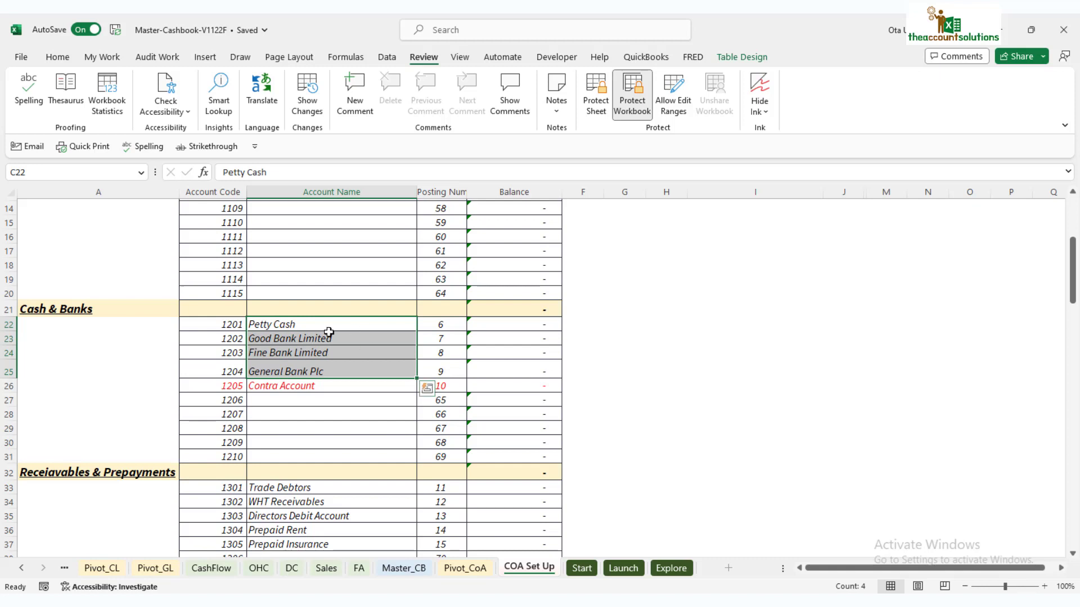
click(333, 415)
click(316, 386)
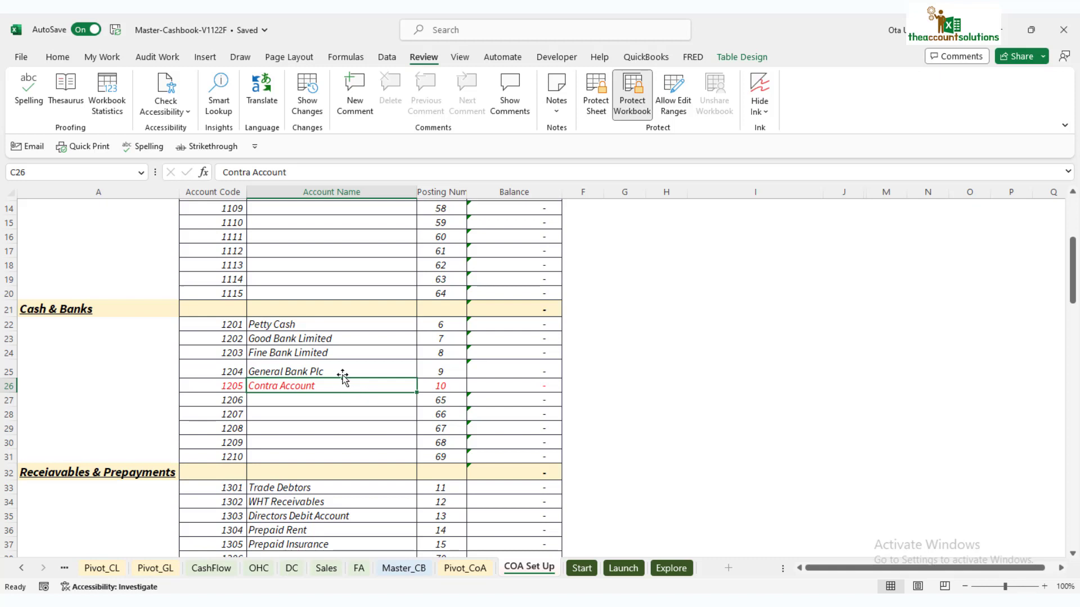
drag(313, 326, 318, 364)
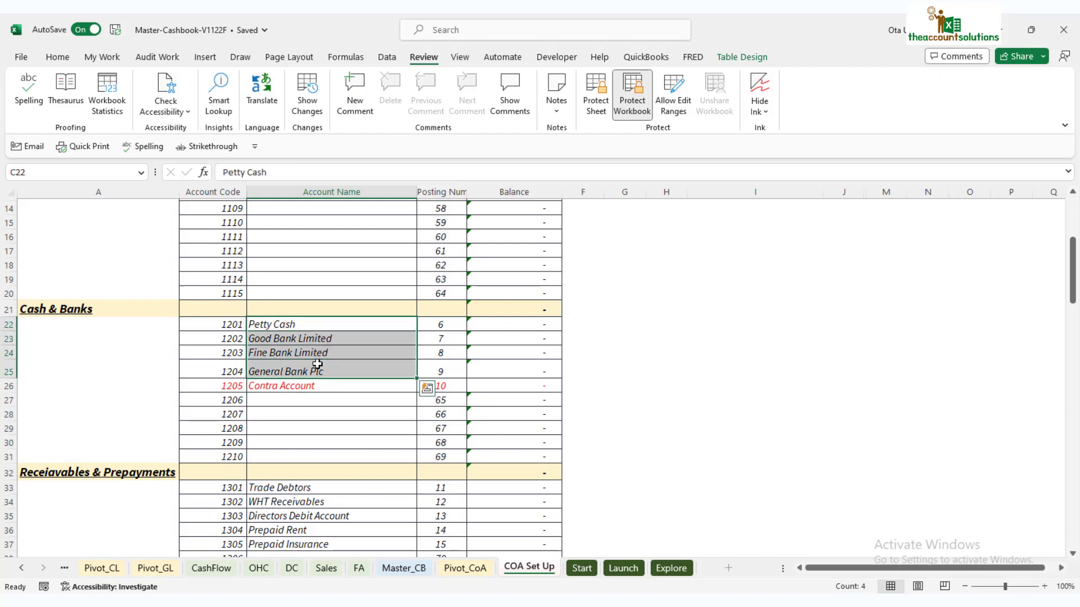
click(466, 568)
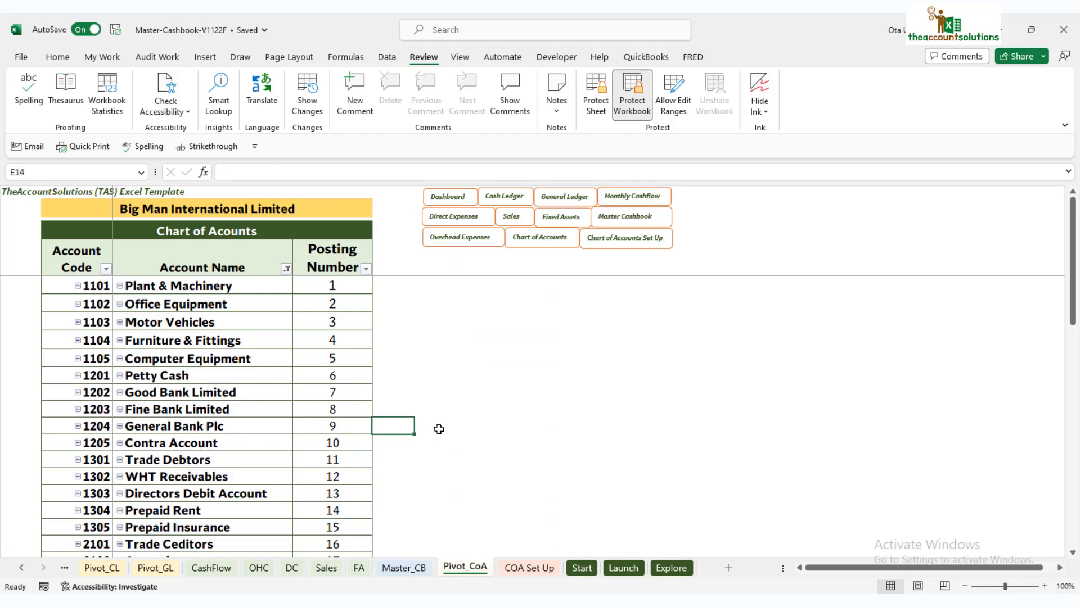
click(528, 568)
Add a bank account named "Mybank Plc" under code 1206 in the Cash & Banks group
click(301, 400)
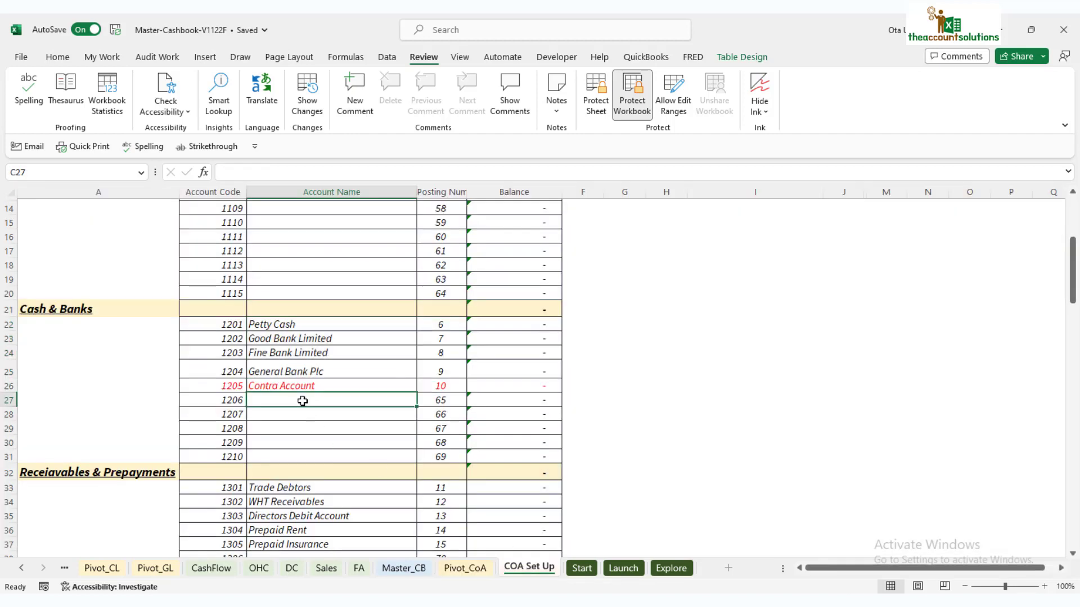
drag(289, 324, 294, 339)
click(298, 349)
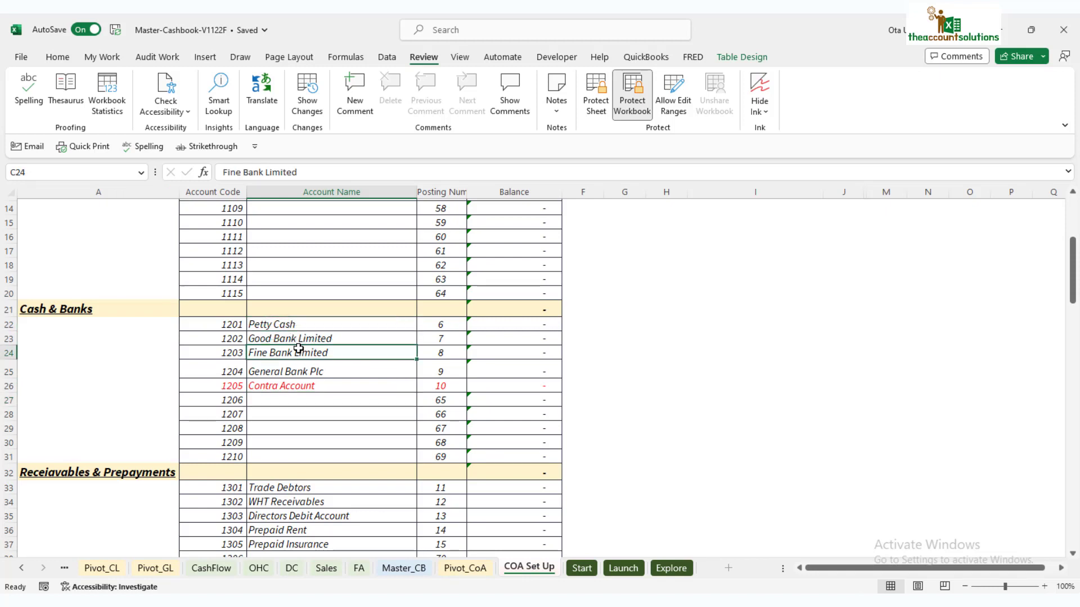
click(294, 400)
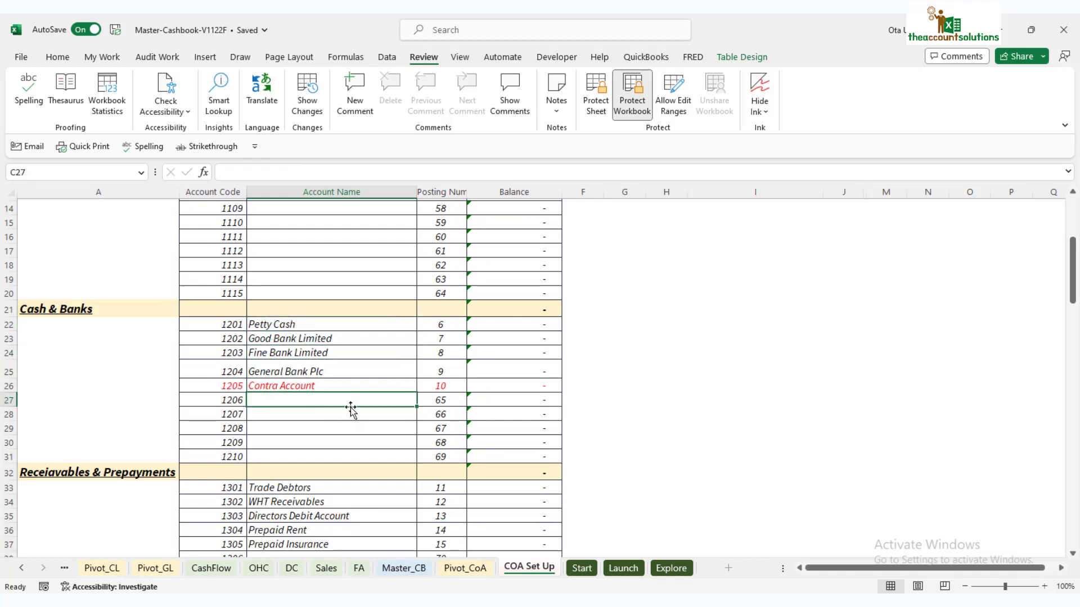
text(My)
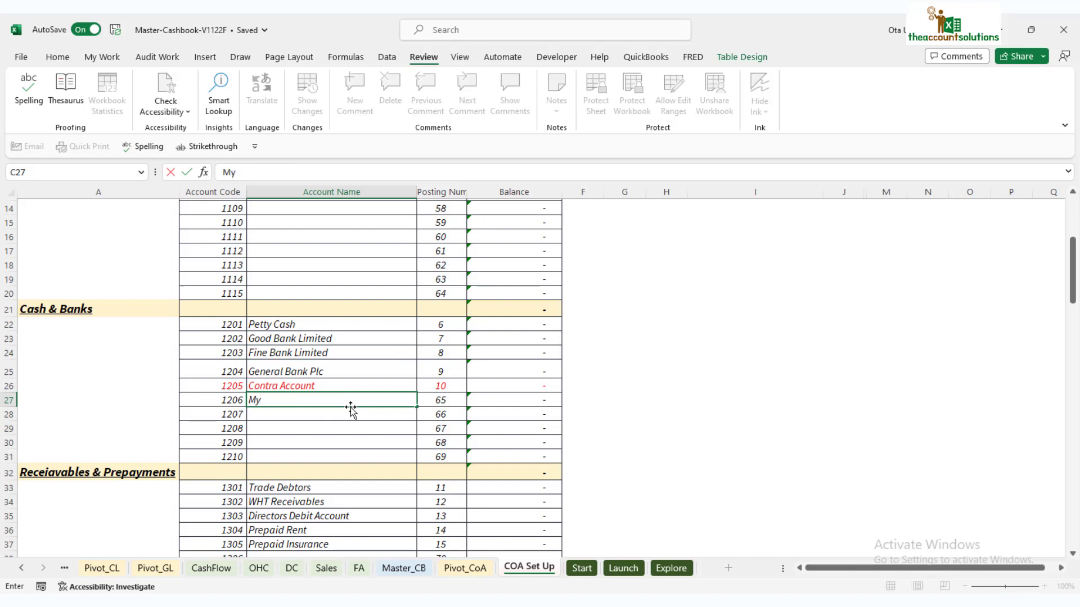
text(bank Plc)
key(Return)
click(228, 400)
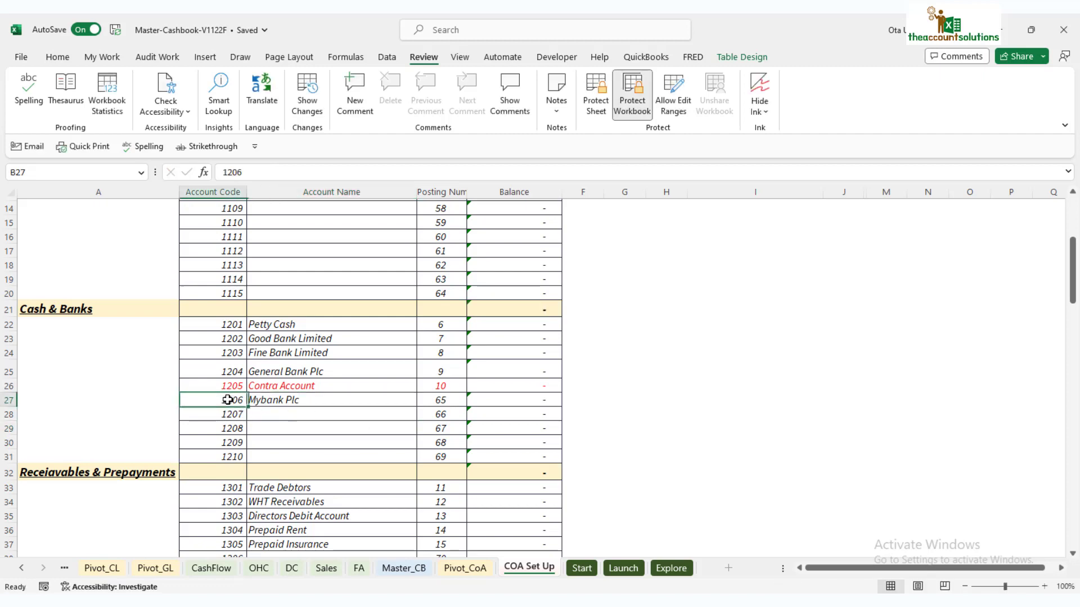
click(450, 402)
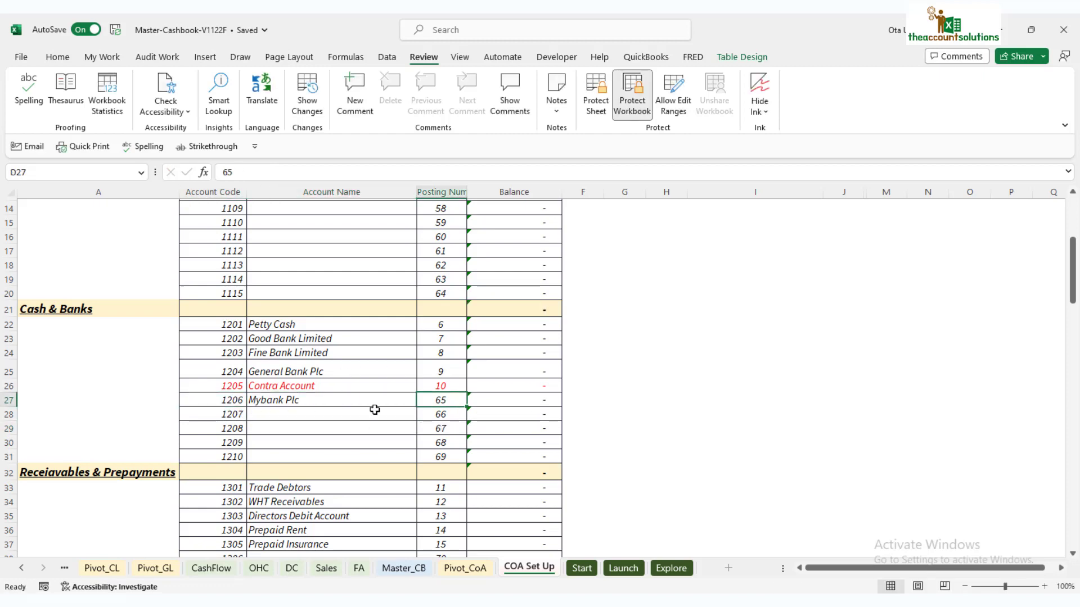
Examine the Receivables & Prepayments group's account codes 1301 to 1310, account names and posting numbers
scroll(370, 408, down, 1)
scroll(371, 409, down, 3)
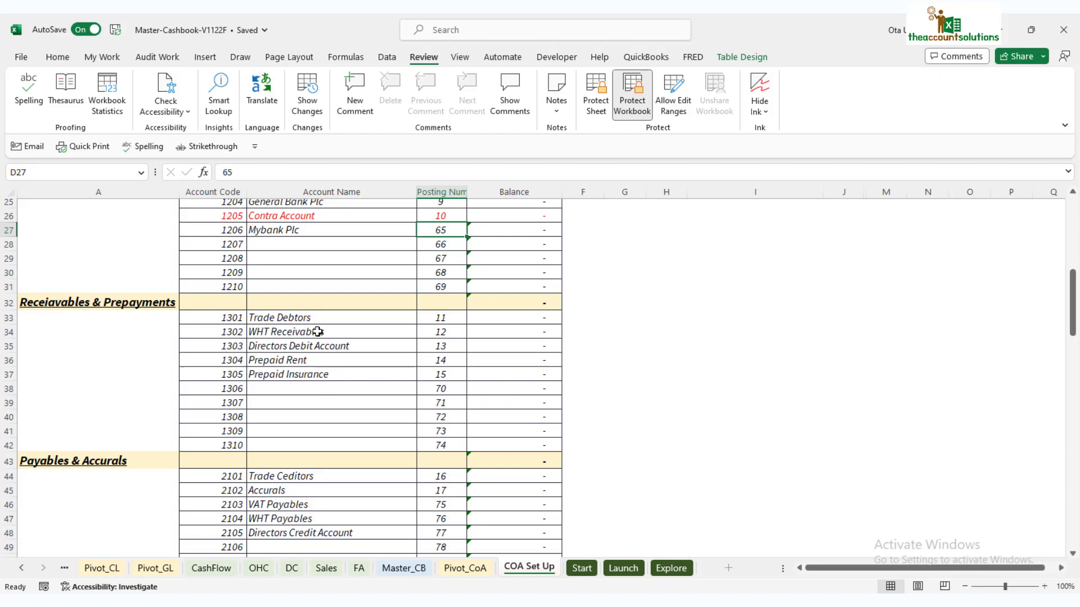
click(224, 314)
click(437, 317)
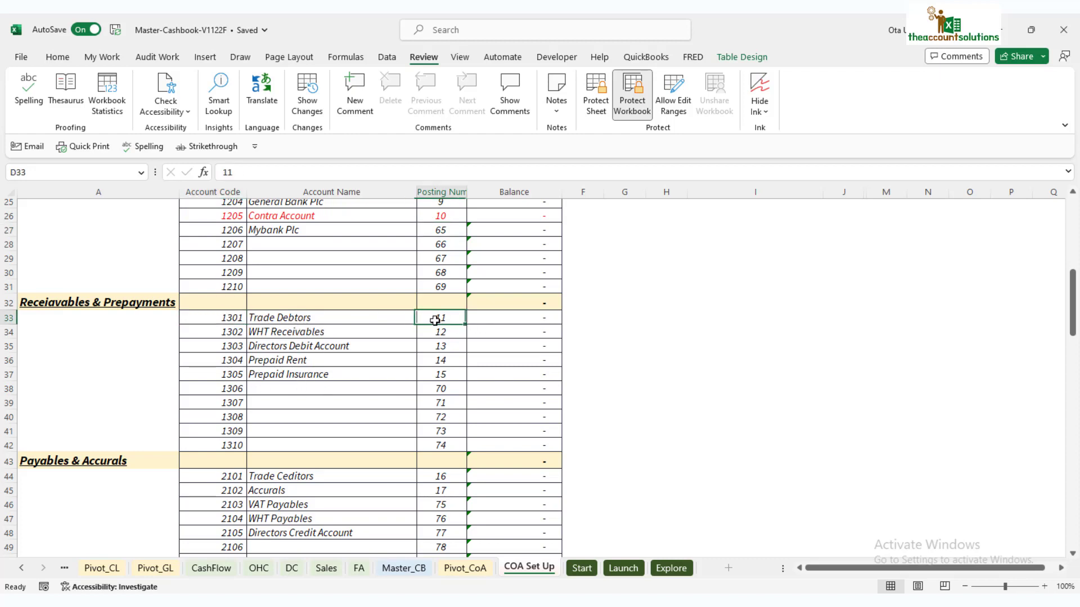
click(312, 321)
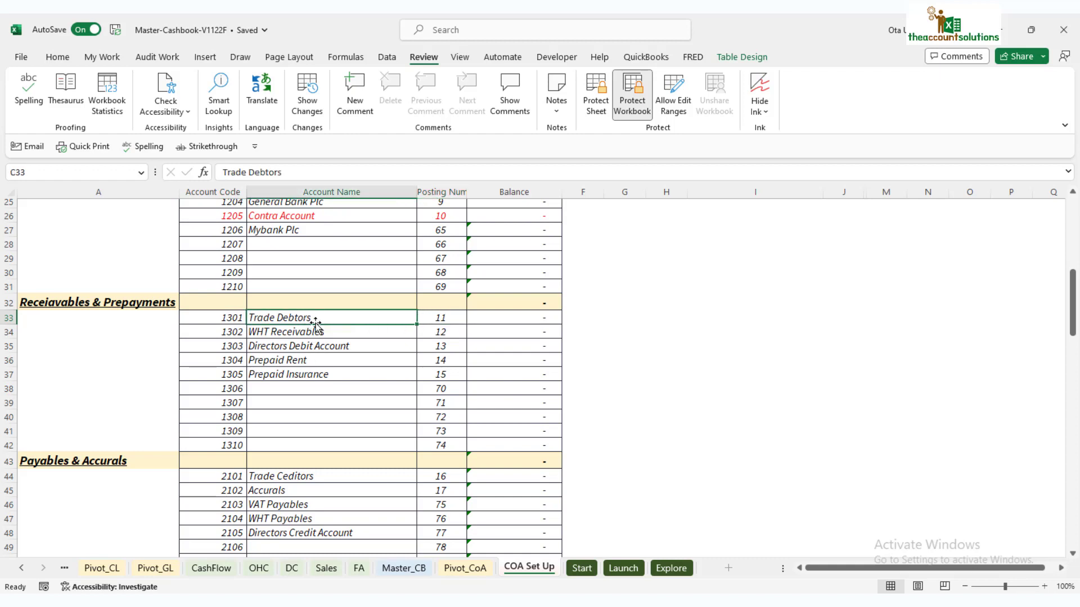
click(320, 376)
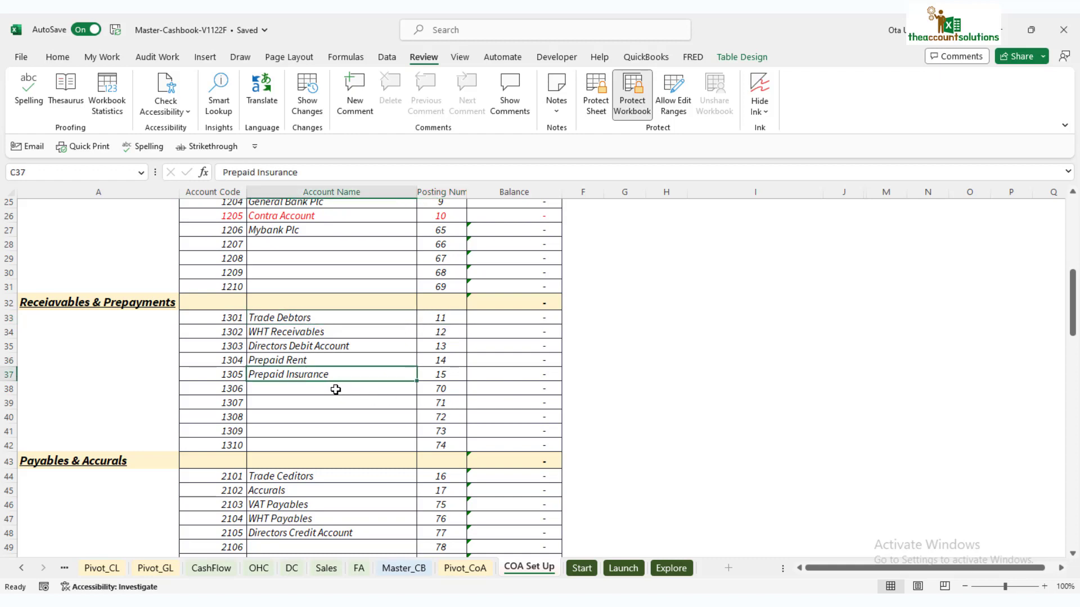
click(336, 390)
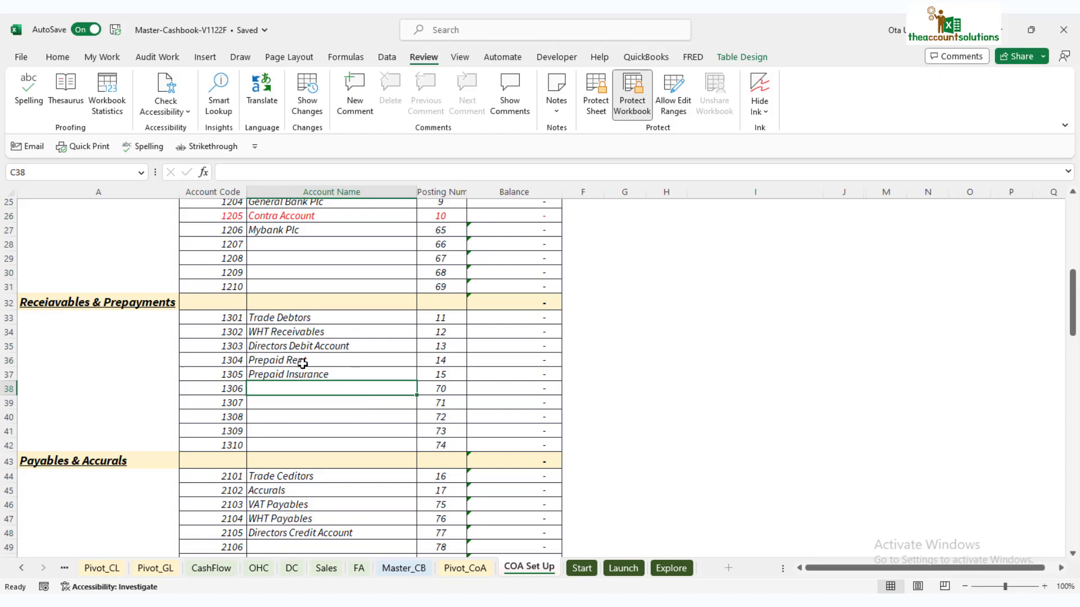
drag(225, 325, 219, 444)
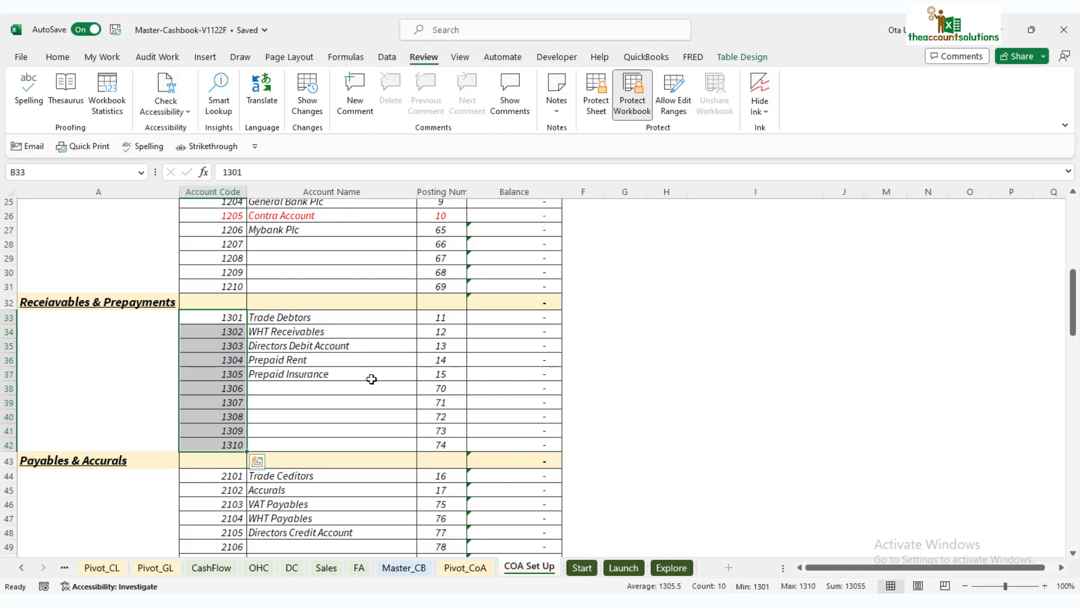
scroll(378, 382, up, 3)
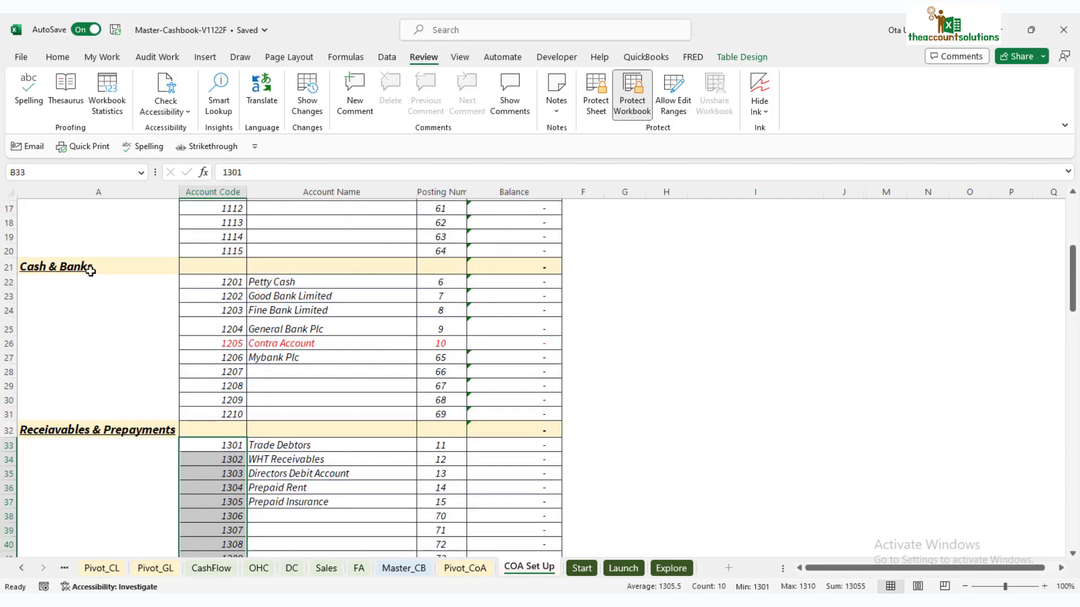
scroll(319, 475, down, 1)
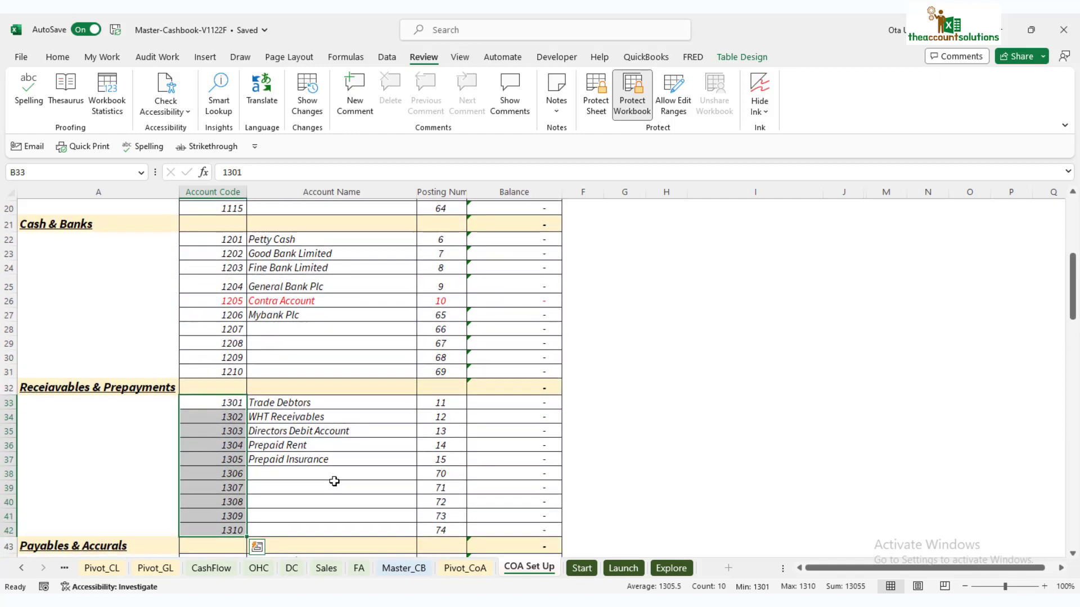
Name account 1306 in the Receivables & Prepayments group "Staff Debtors"
click(319, 474)
scroll(320, 475, down, 1)
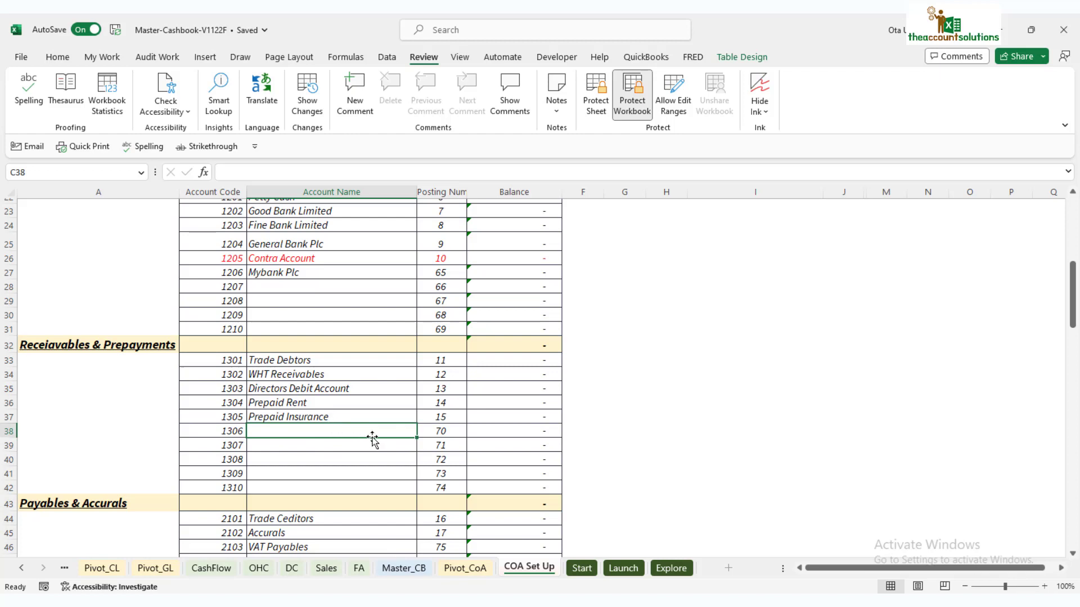
text(Staff Debtors)
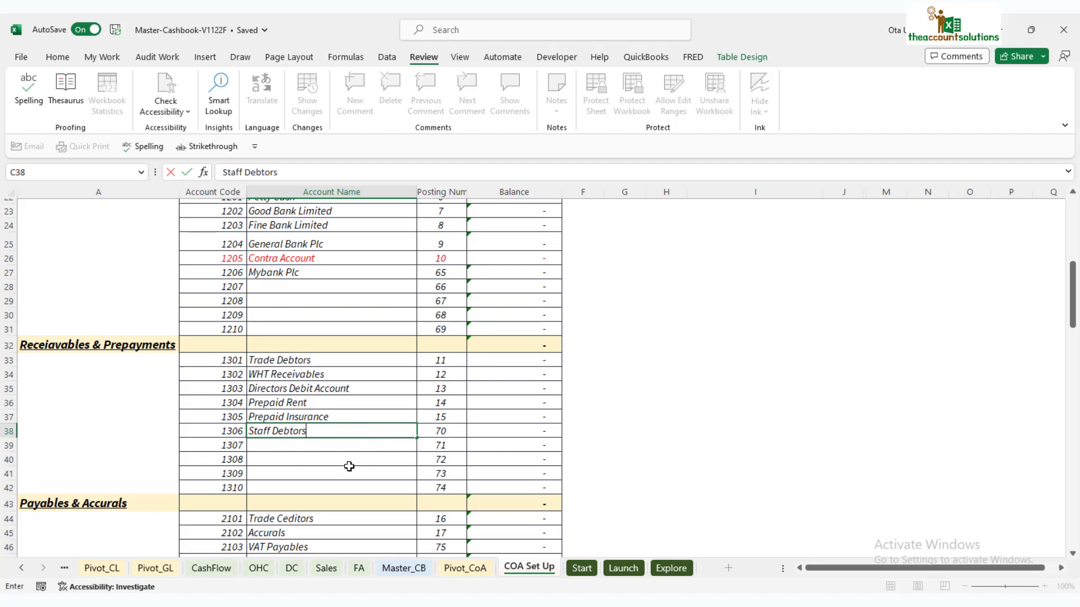
drag(349, 464, 351, 469)
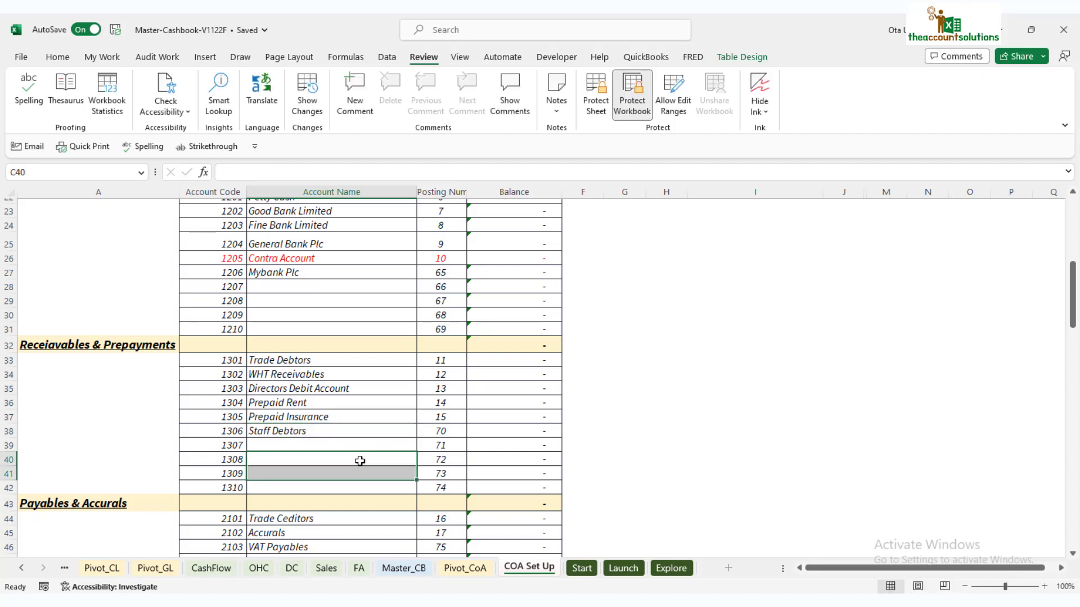
Name account 2106 in the Payables & Accruals group "Other Payables" on the COA Set Up sheet
click(464, 567)
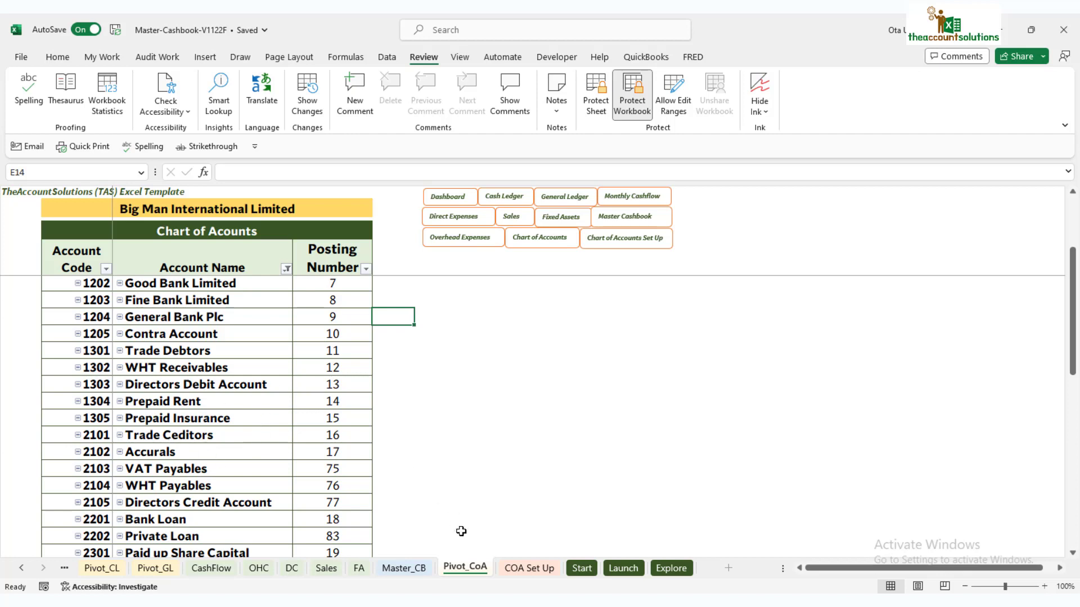
click(528, 568)
scroll(368, 408, down, 4)
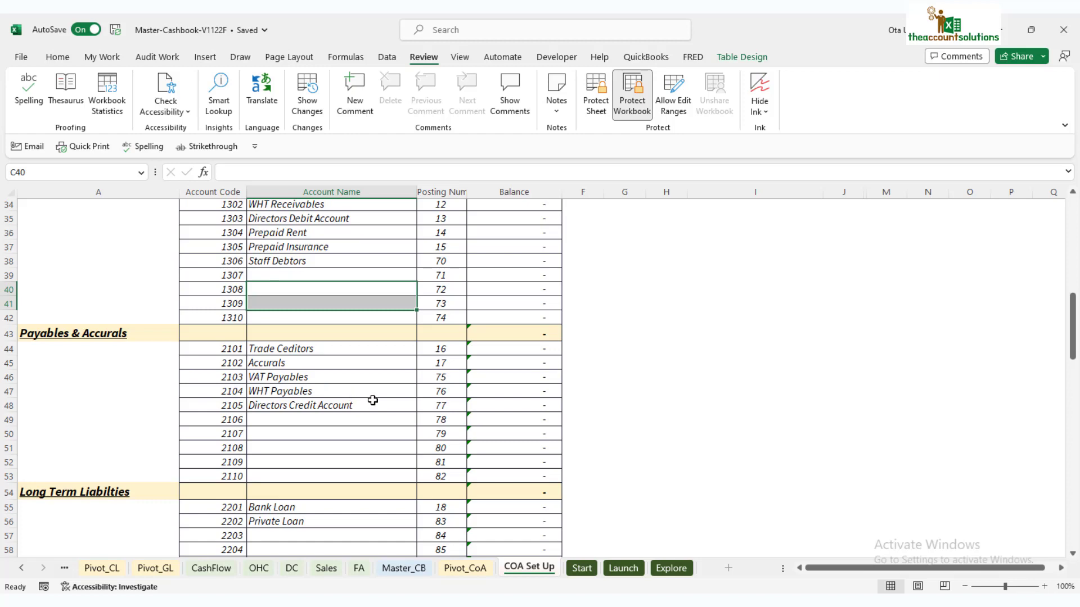
click(321, 348)
click(297, 367)
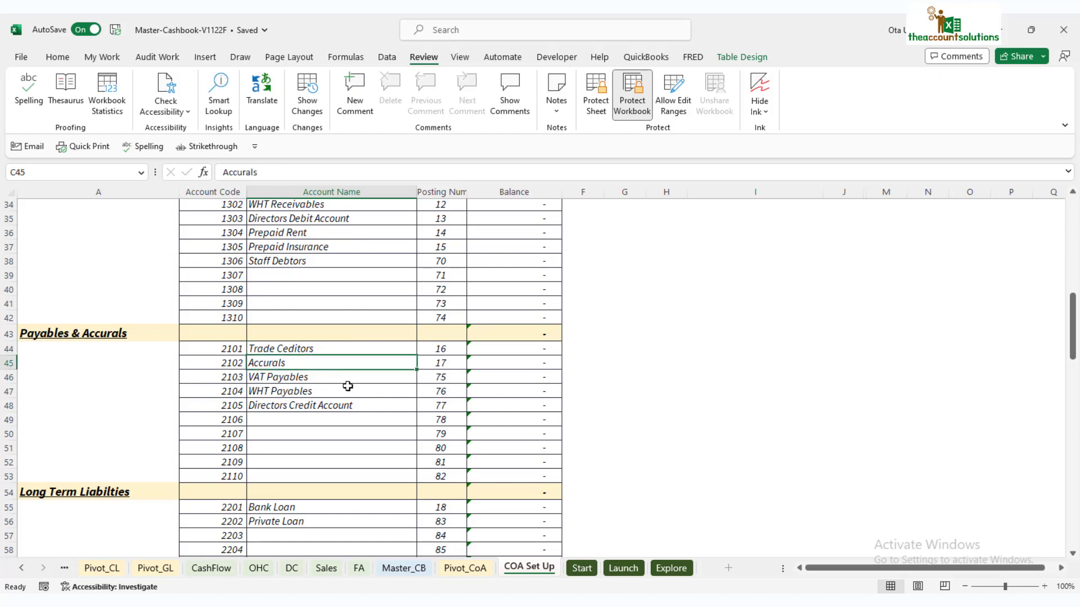
click(338, 407)
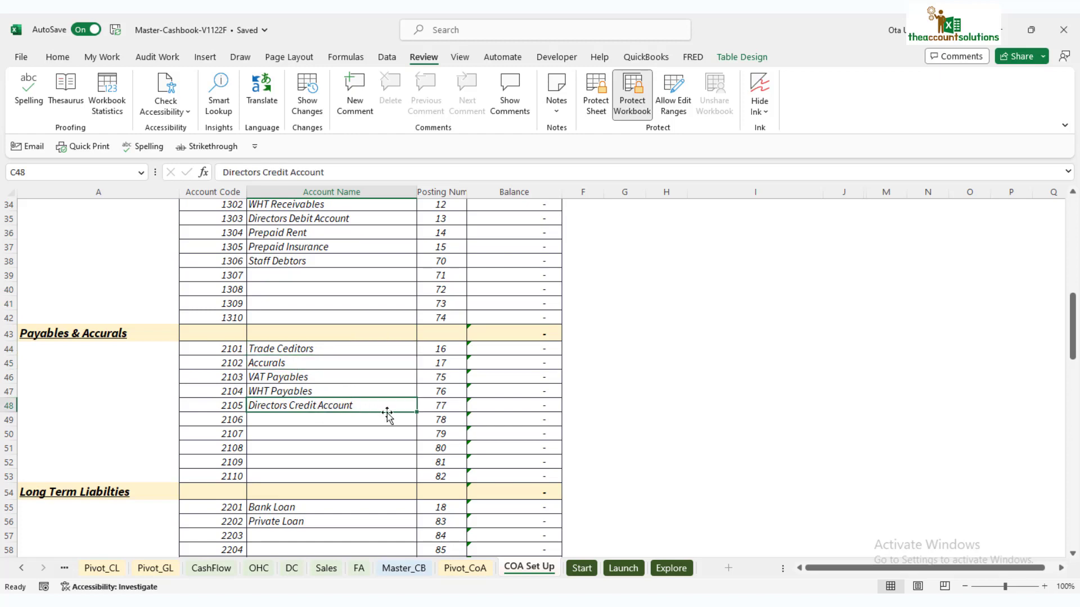
click(306, 423)
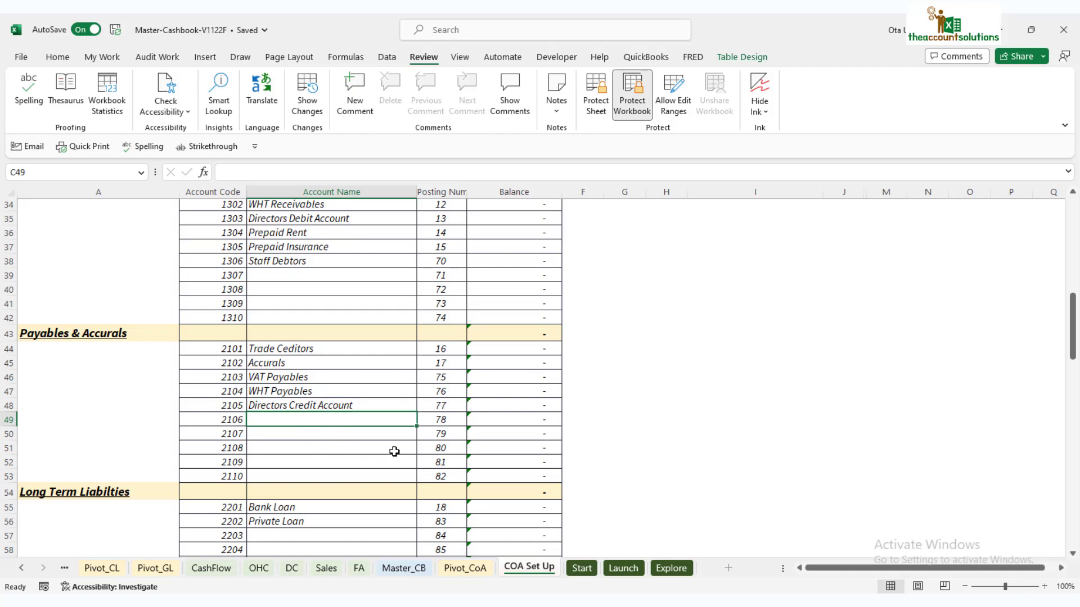
text(Other Payables)
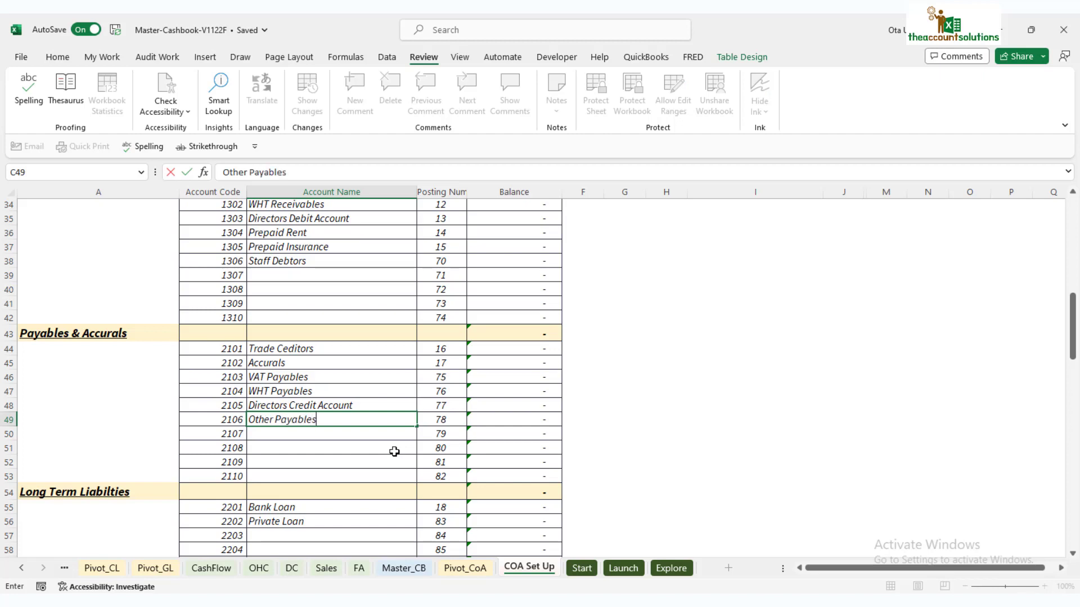
click(345, 367)
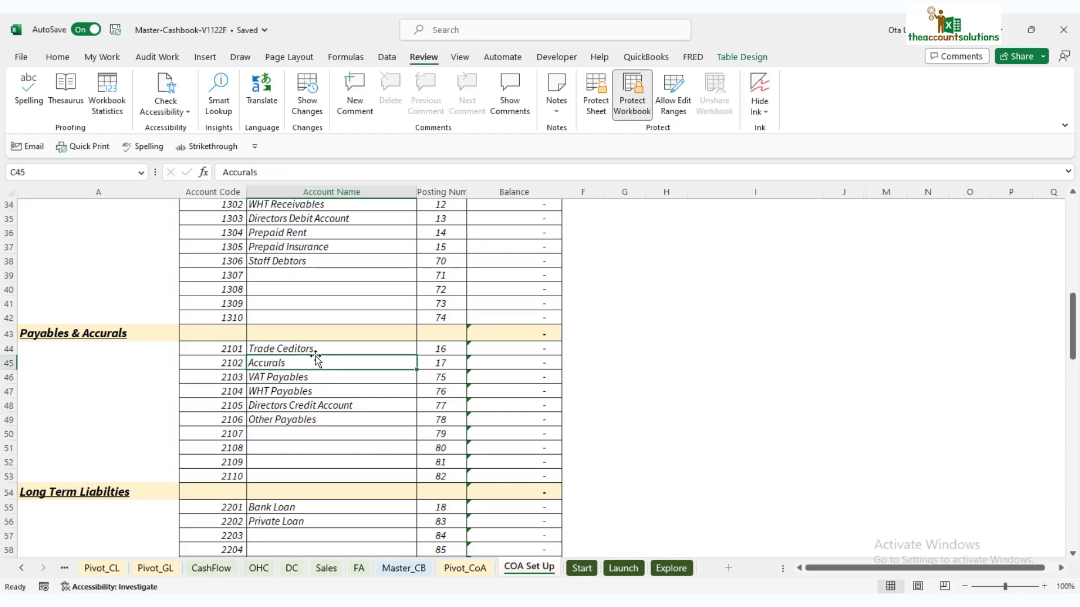
Examine the Account Code and Posting Number columns, and compare the Payables & Accruals accounts with the Pivot_CoA sheet
click(220, 191)
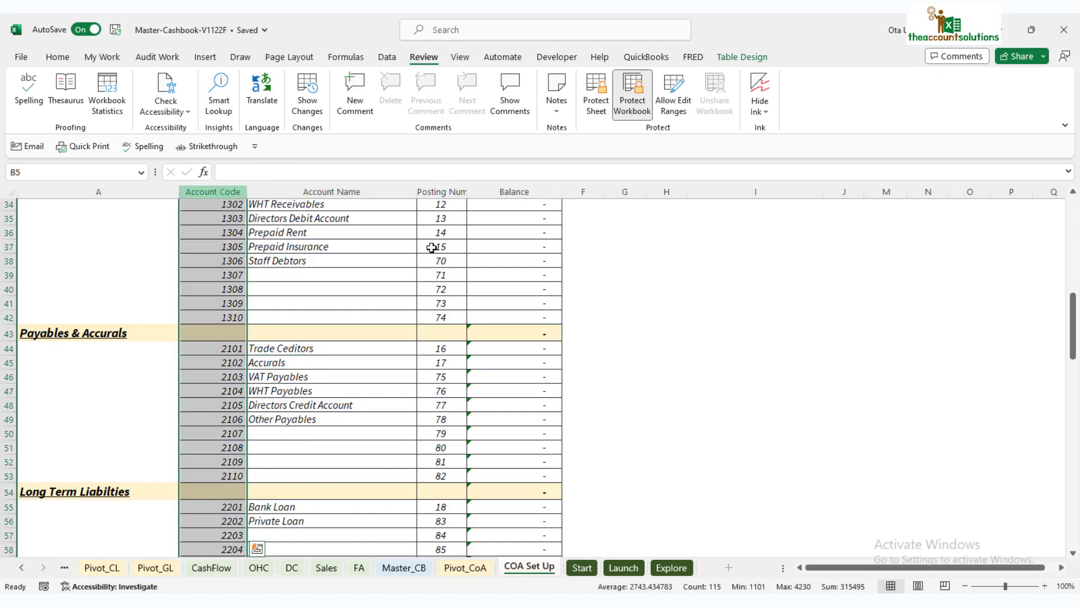
click(446, 192)
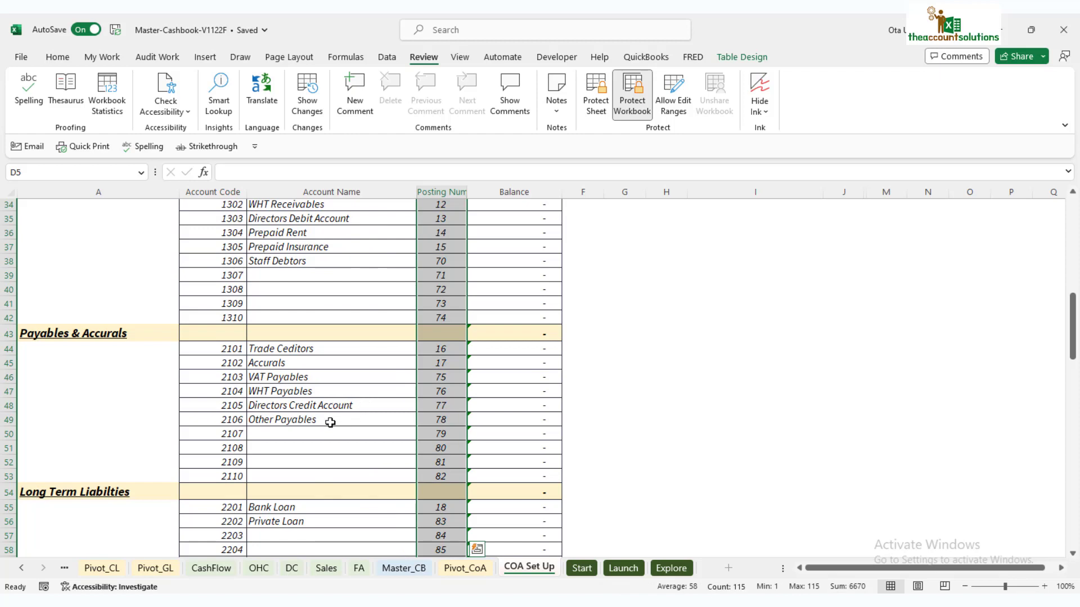
click(330, 422)
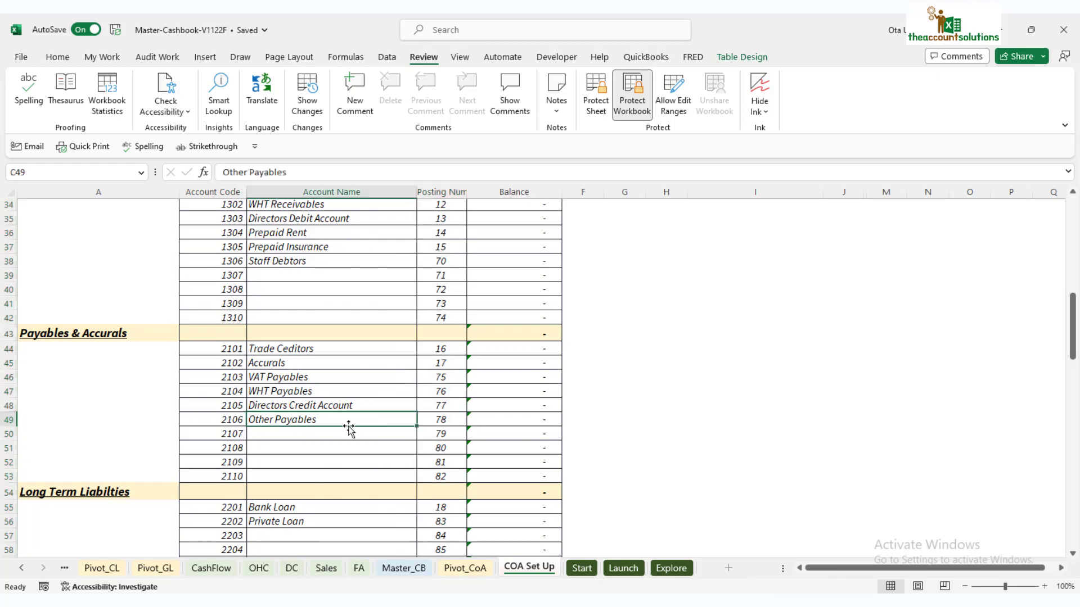
click(462, 567)
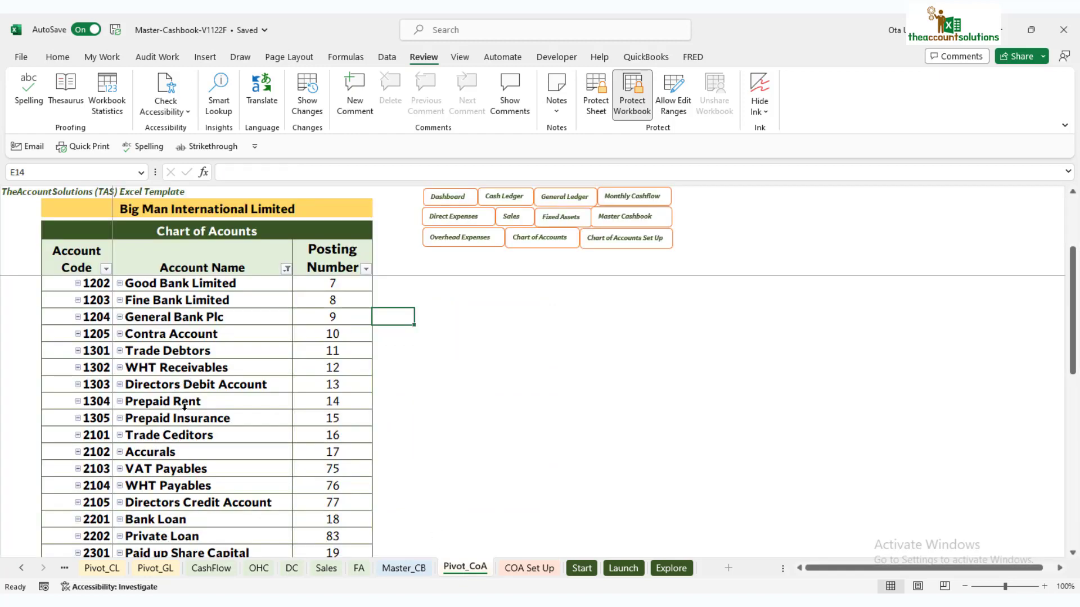
scroll(189, 394, down, 2)
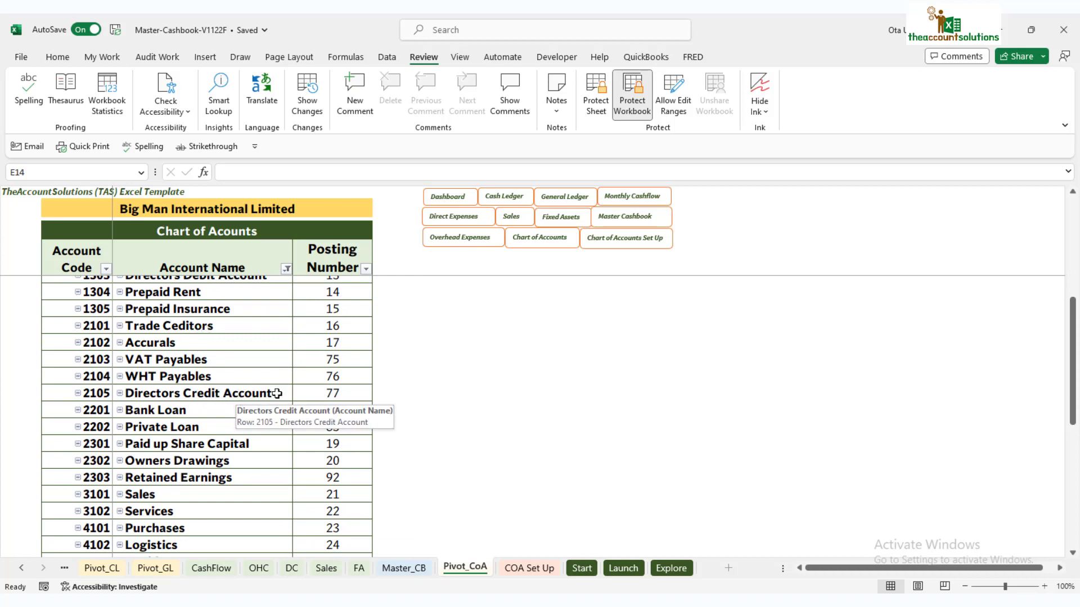
Return to the COA Set Up sheet and name account 2203 in the Long Term Liabilities group "Fine Bank Limited Loan"
click(529, 568)
scroll(343, 422, down, 3)
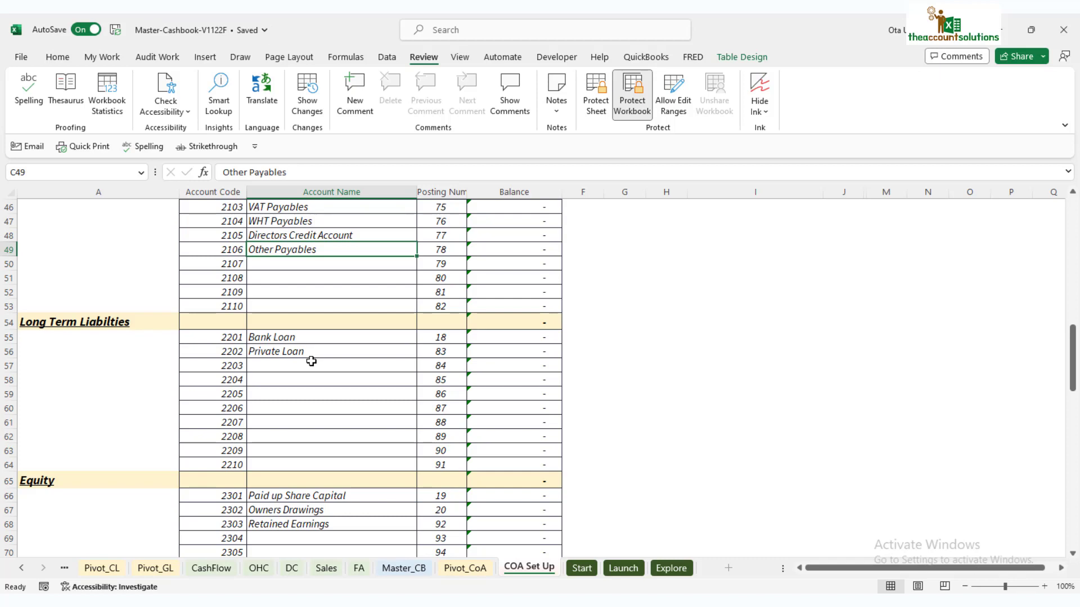
click(283, 364)
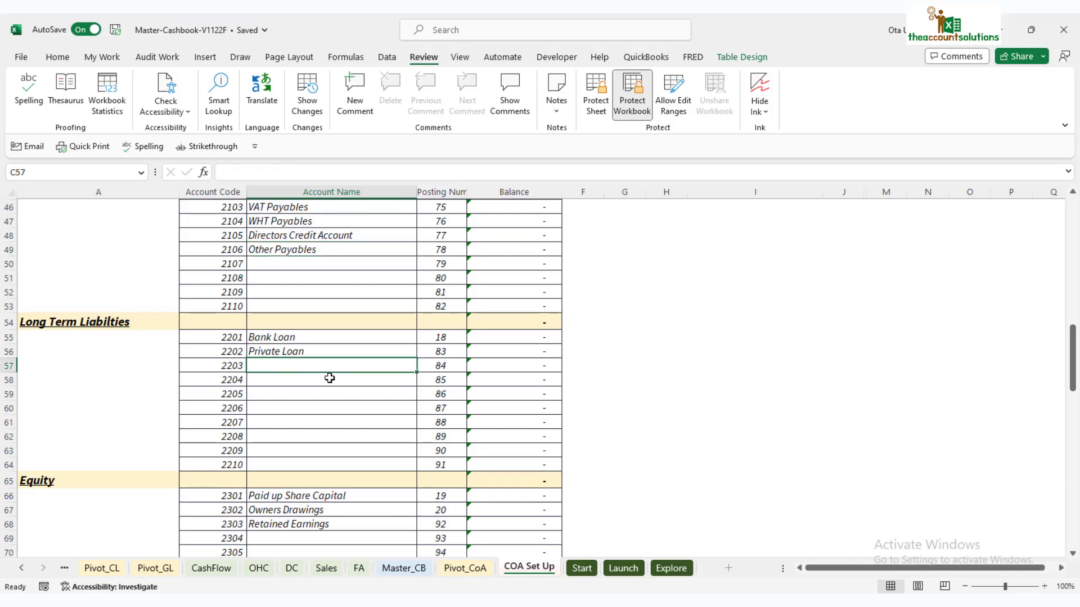
click(288, 351)
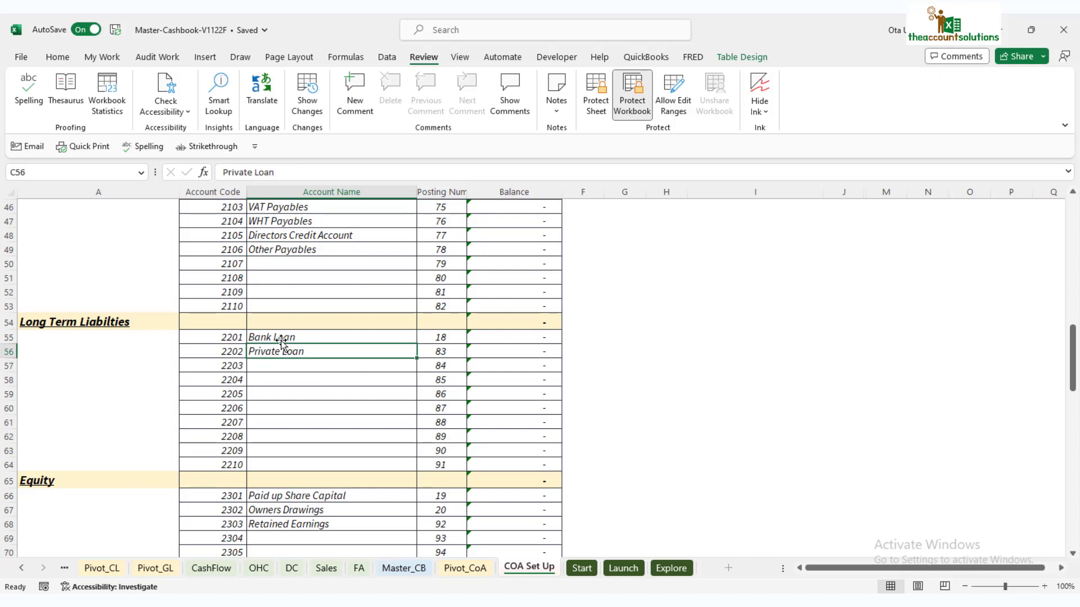
click(281, 337)
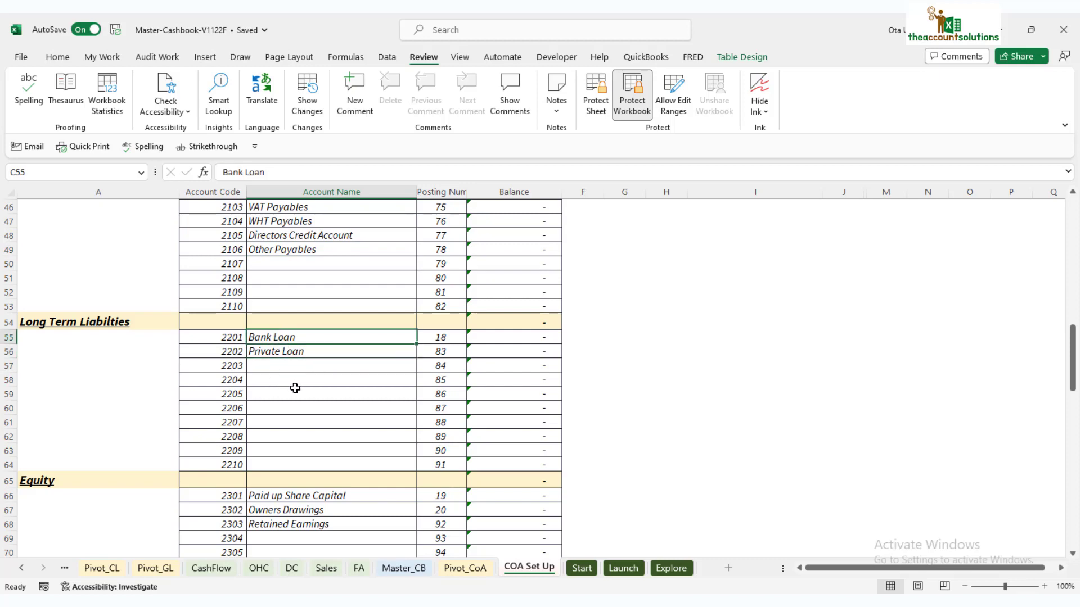
click(289, 366)
scroll(290, 365, up, 10)
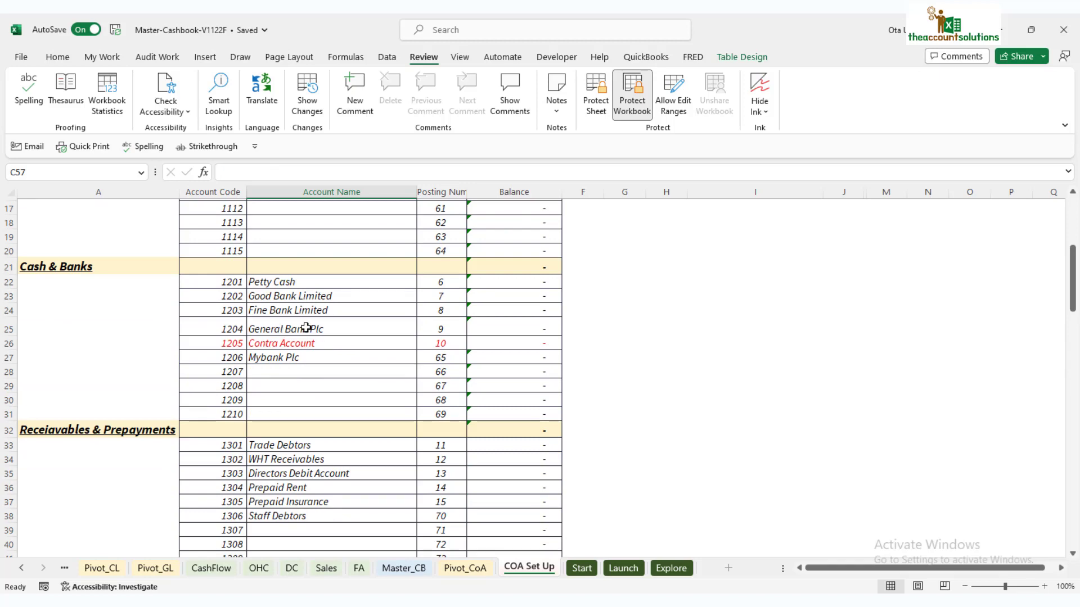
scroll(306, 428, down, 9)
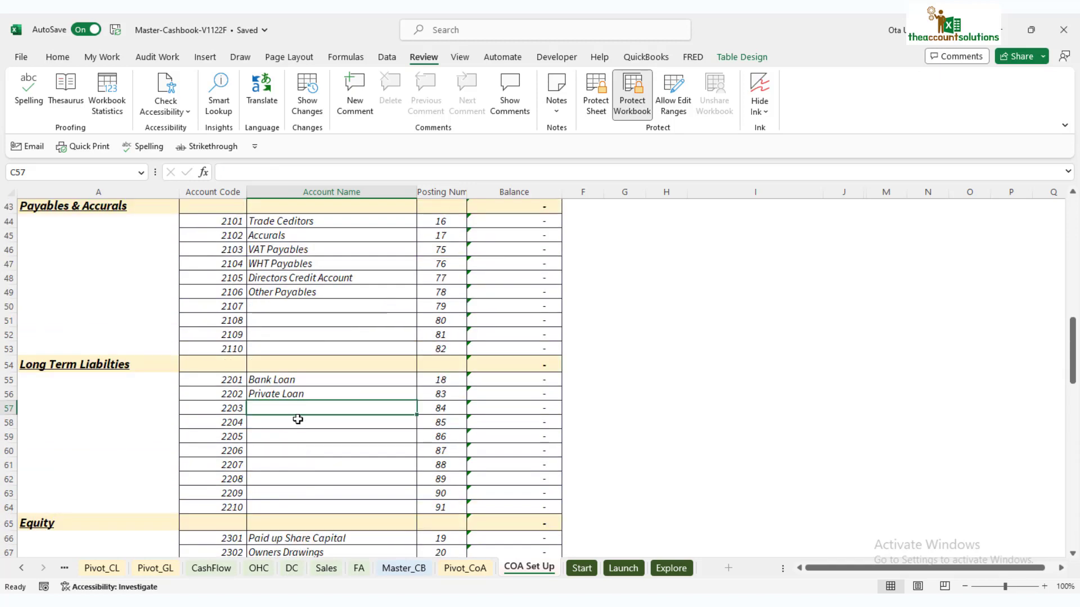
text(Fine )
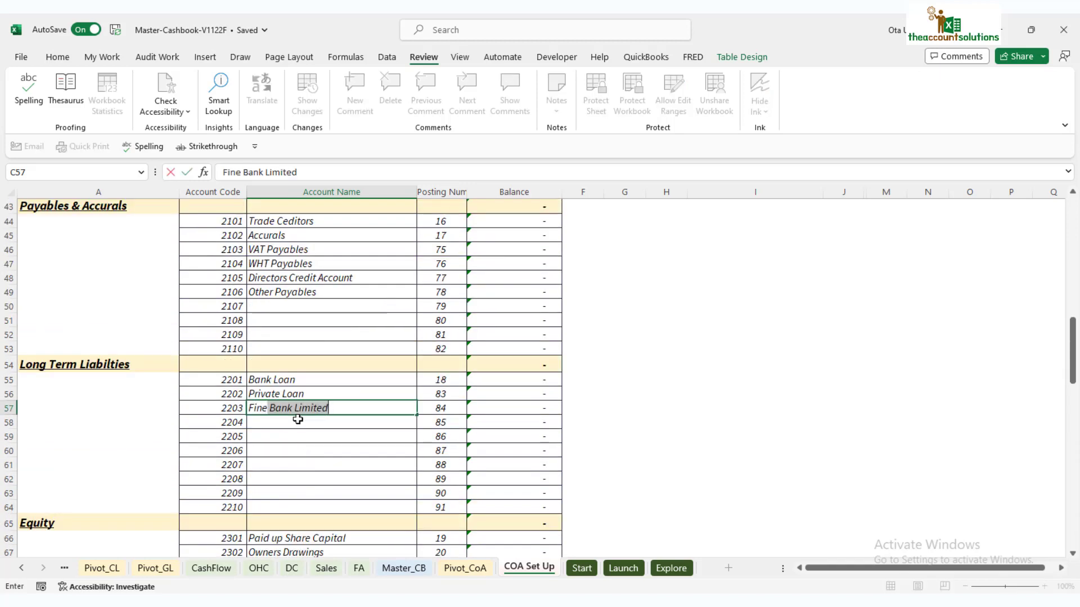
text(Ban)
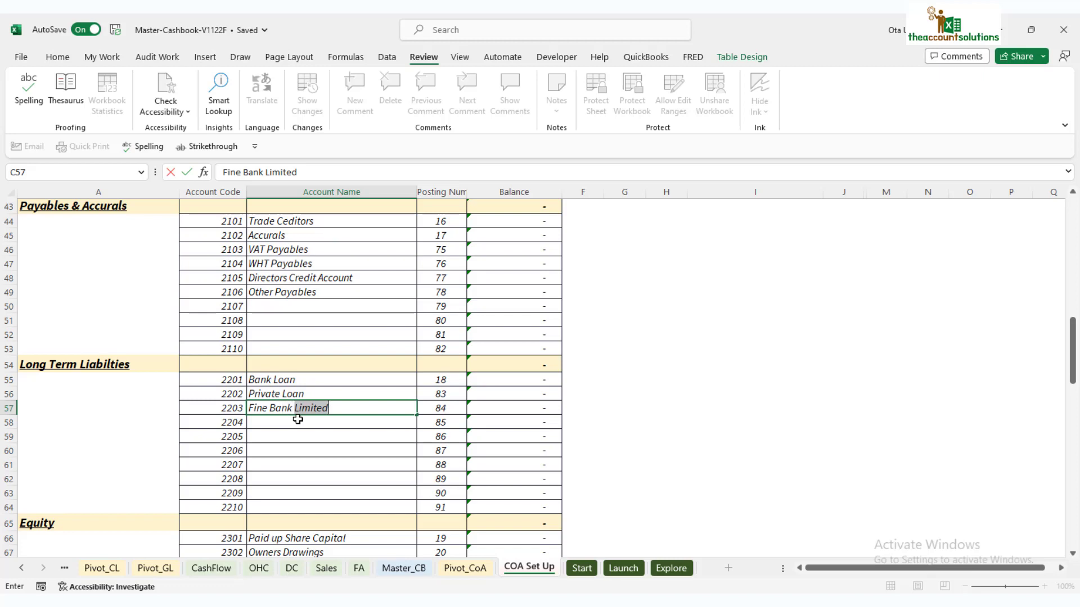
text(k)
click(362, 403)
text(Loan)
click(355, 465)
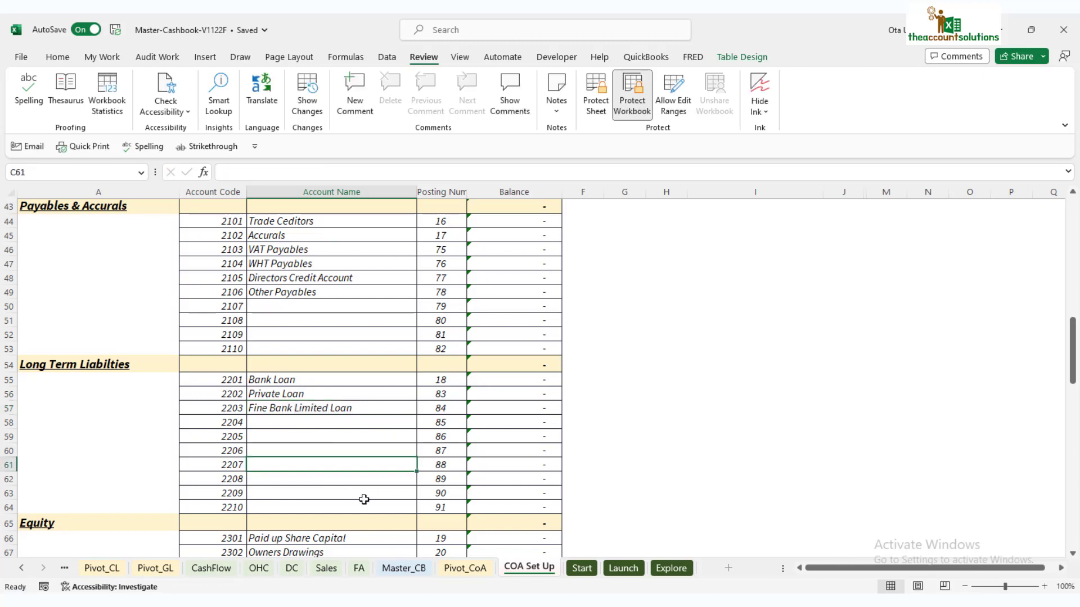
Examine the Equity group's account codes 2301 to 2305 and its share capital, drawings and retained earnings account names
scroll(377, 494, down, 6)
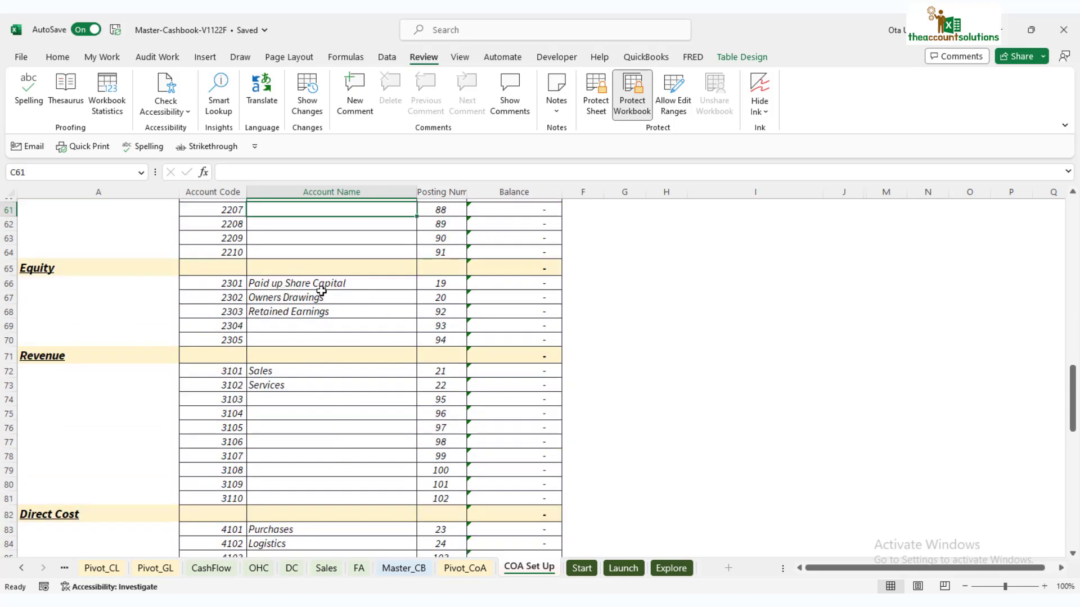
drag(219, 283, 231, 335)
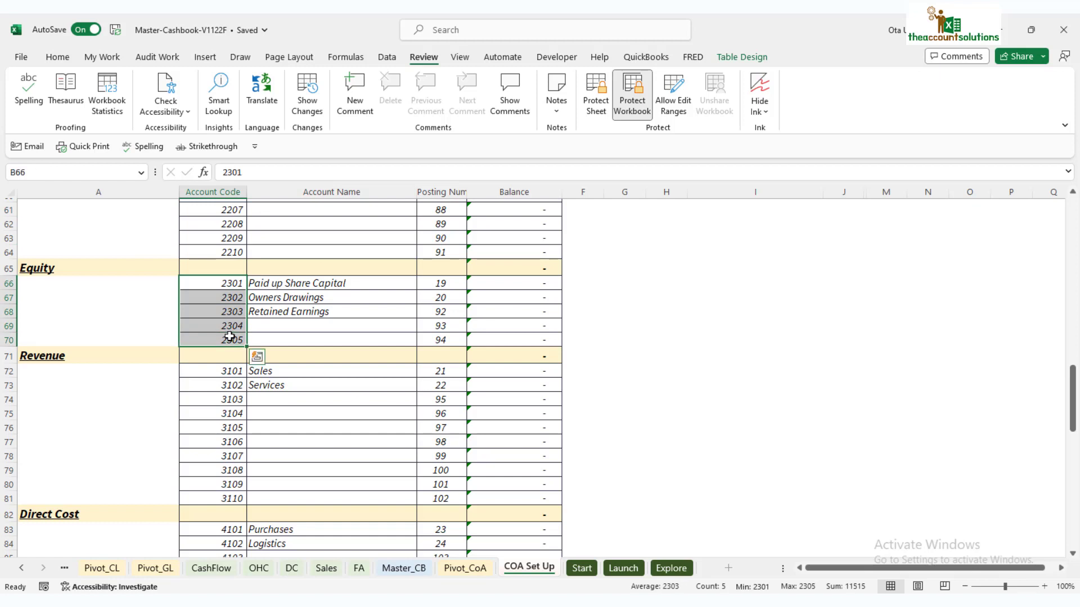
click(338, 312)
click(326, 326)
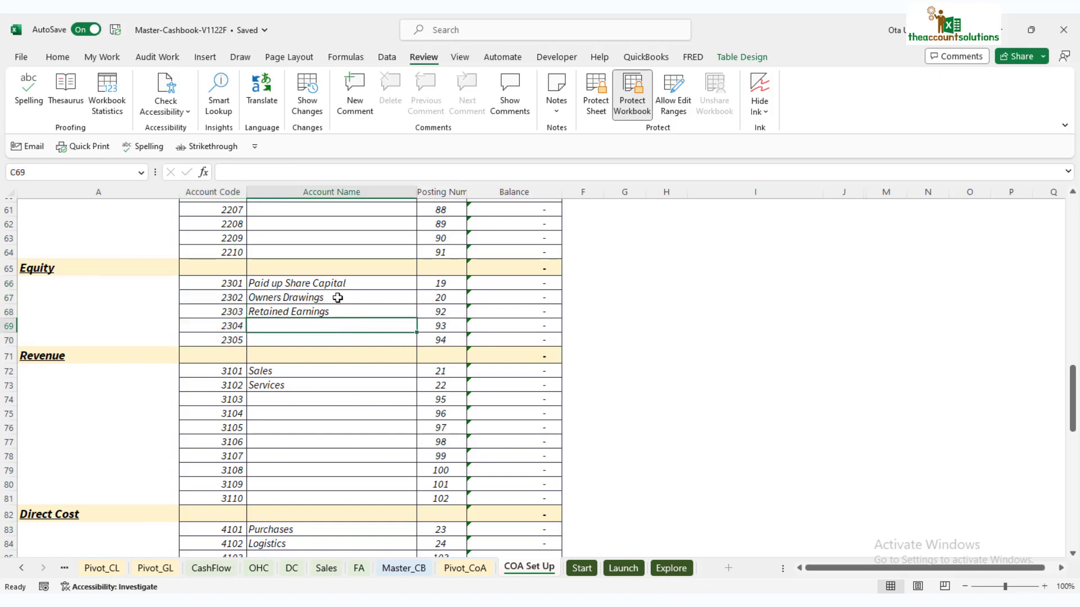
drag(327, 285, 326, 313)
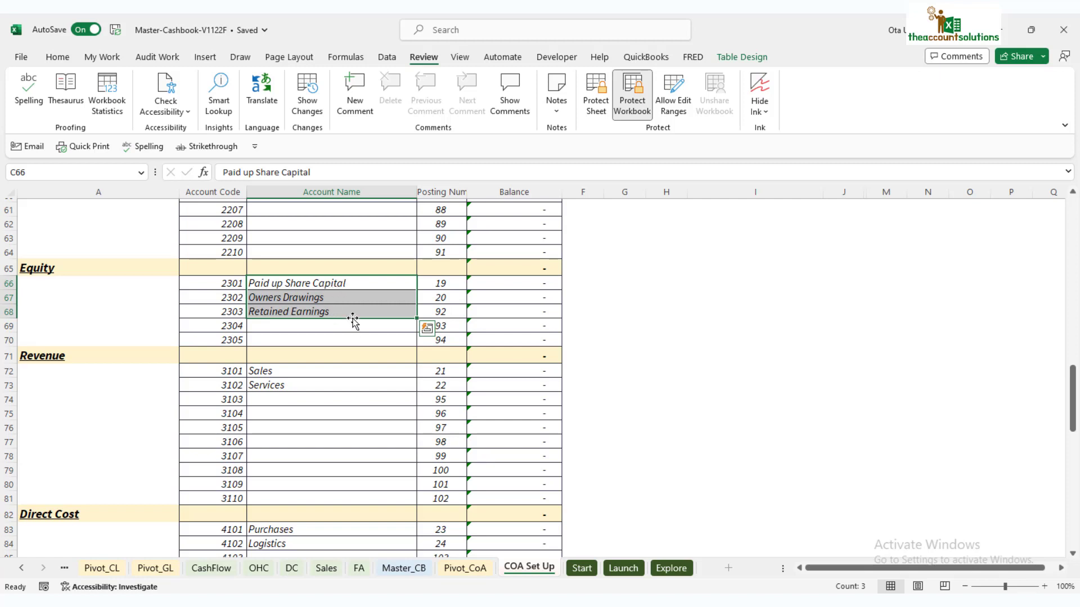
click(331, 288)
Name account 3103 in the Revenue group "Other Income"
scroll(309, 350, down, 1)
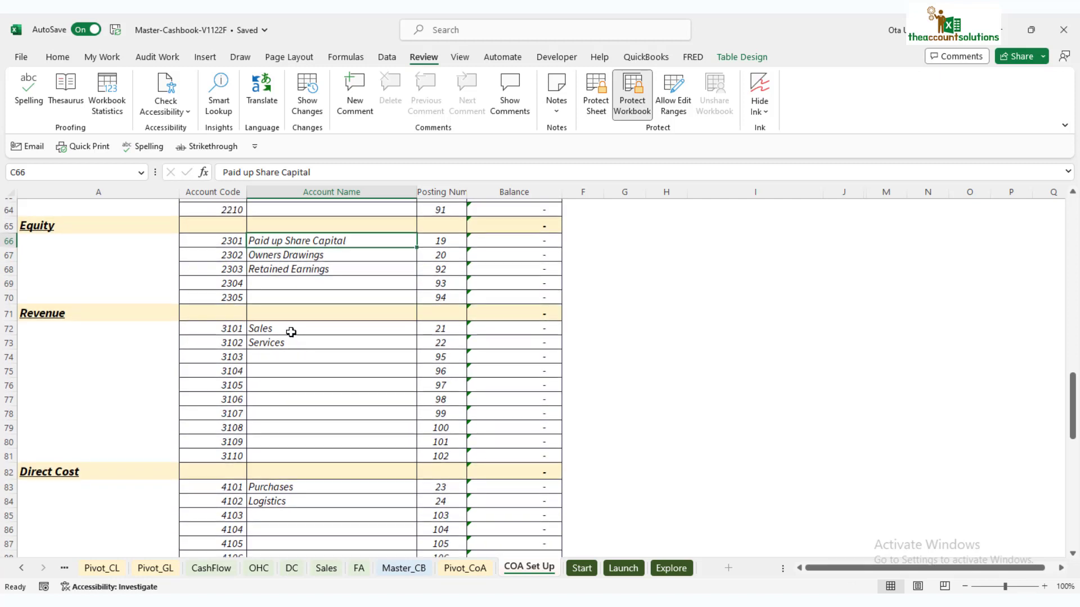
click(285, 331)
drag(231, 327, 228, 453)
click(298, 330)
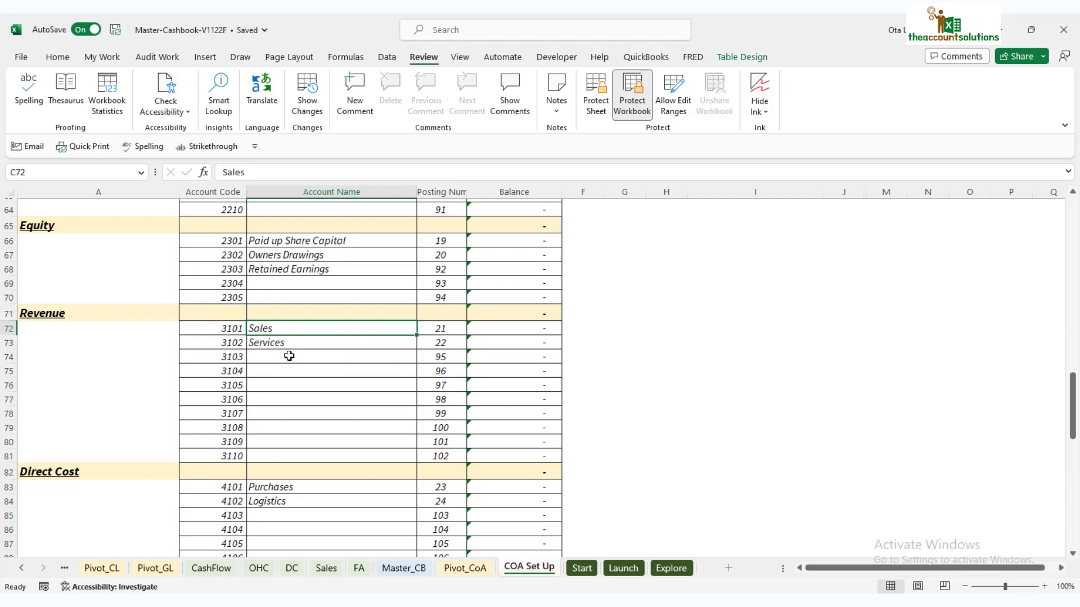
click(289, 356)
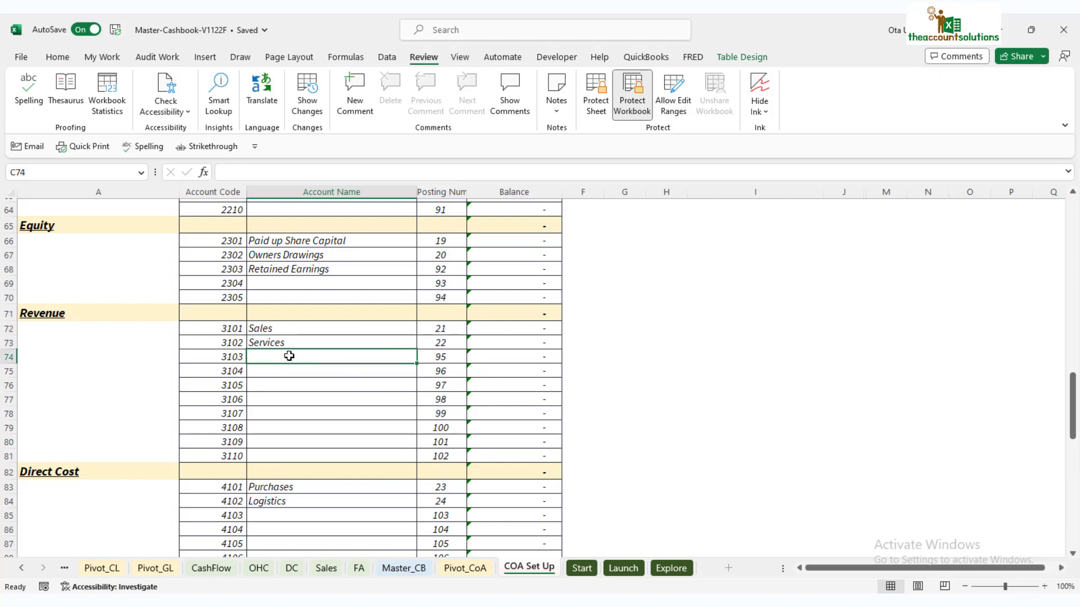
text(Other )
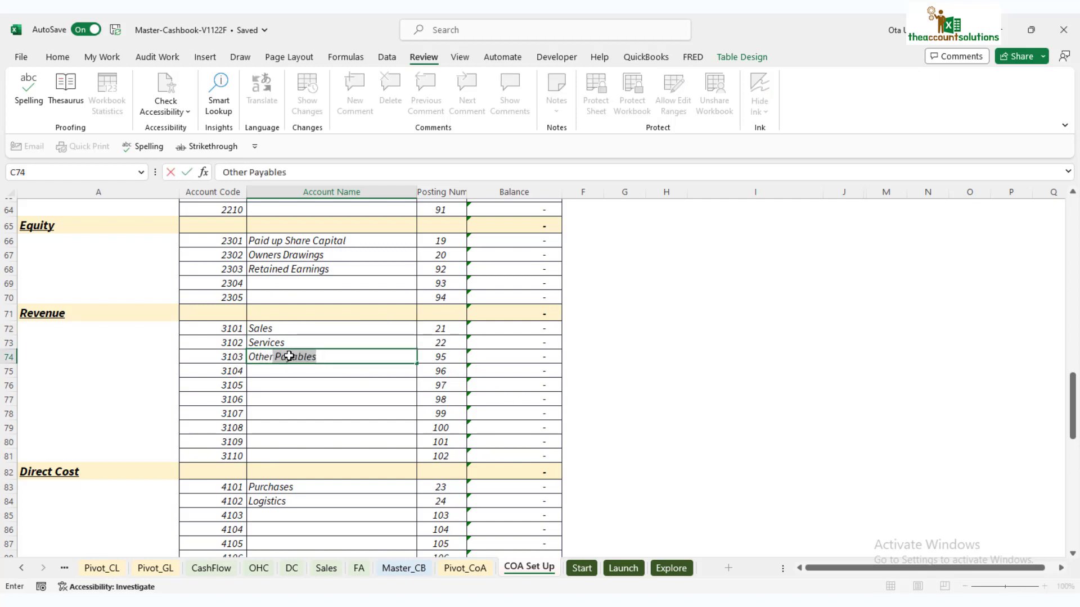
text(Income)
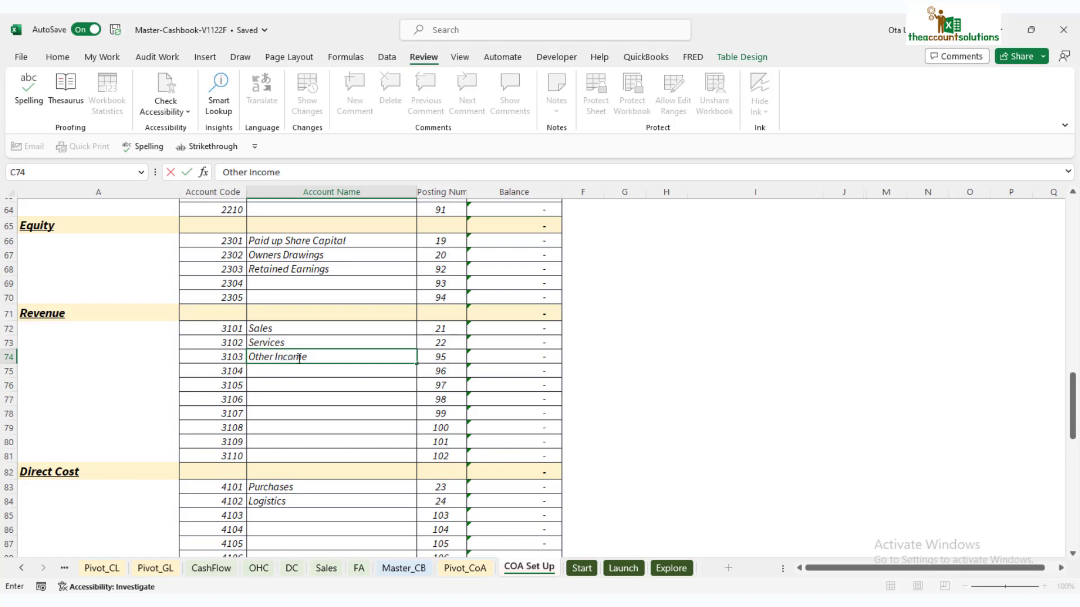
click(322, 400)
Name account 4103 in the Direct Cost group "Direct Labour"
scroll(318, 419, down, 2)
click(307, 427)
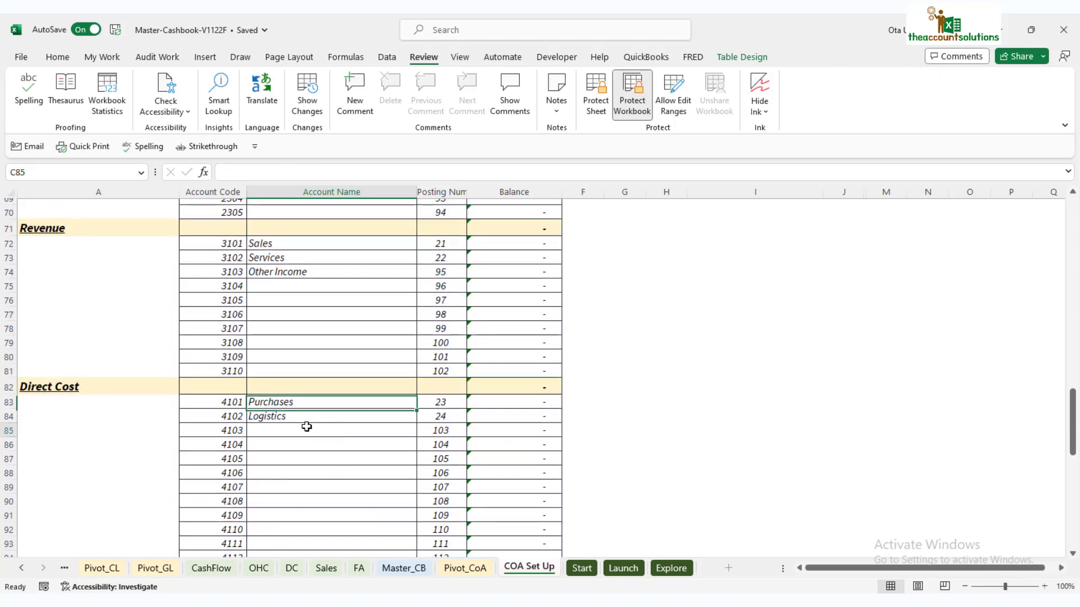
scroll(307, 427, down, 1)
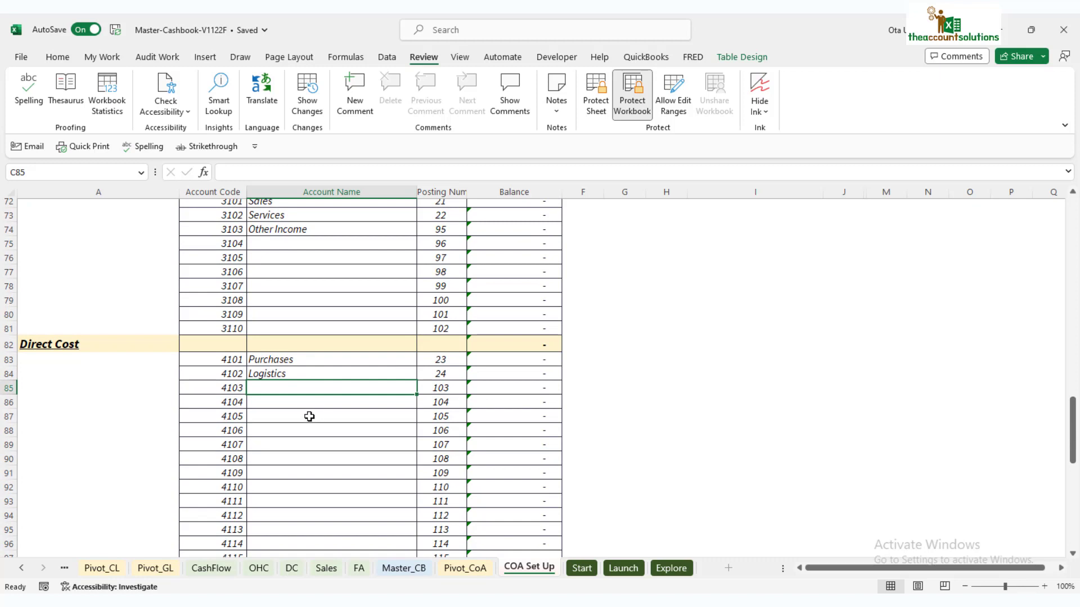
scroll(314, 415, down, 1)
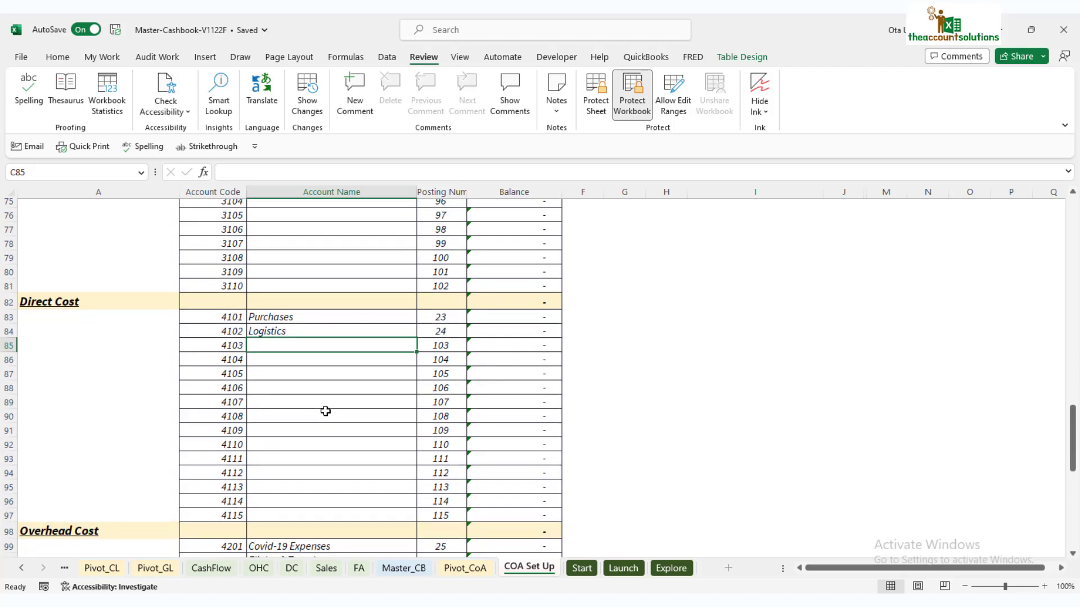
text(Direct Labo)
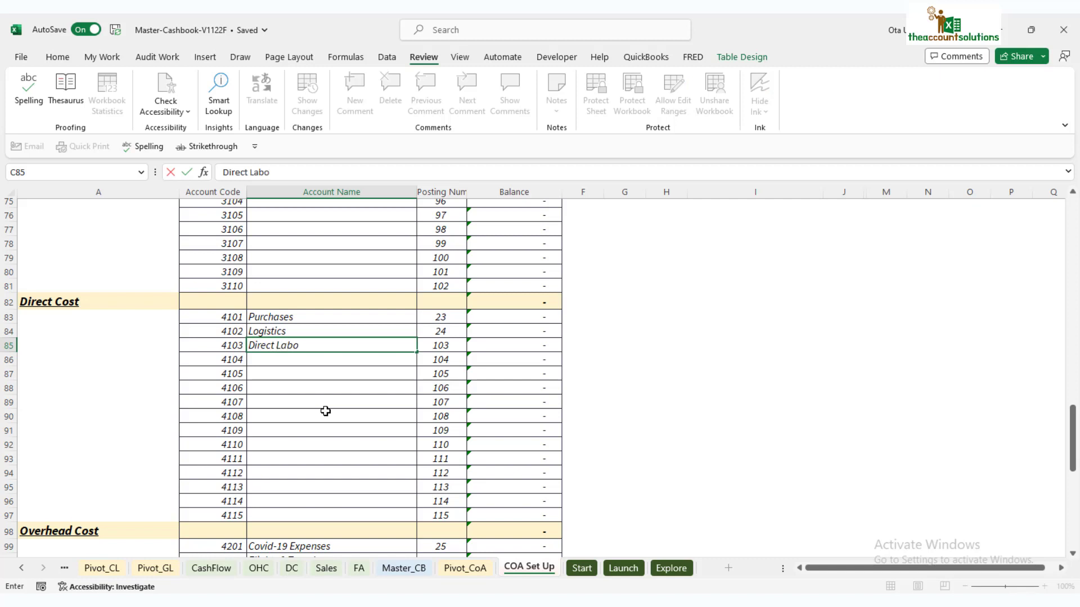
text(ur)
click(325, 412)
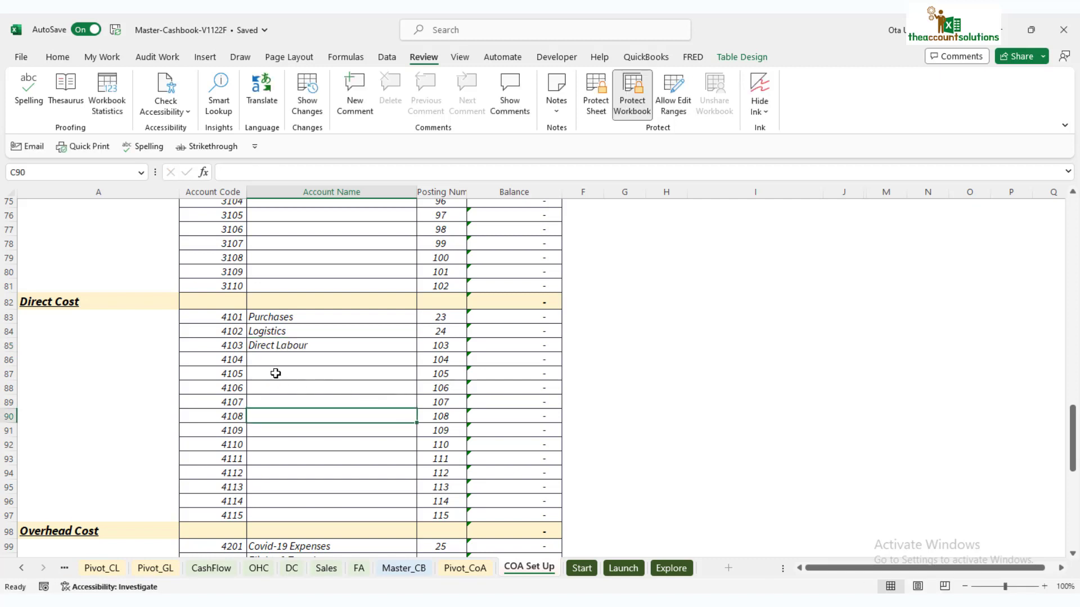
Check the posting number of Direct Labour and examine the Overhead Cost group's account names from Covid-19 Expenses down to the blank rows
click(294, 345)
click(449, 345)
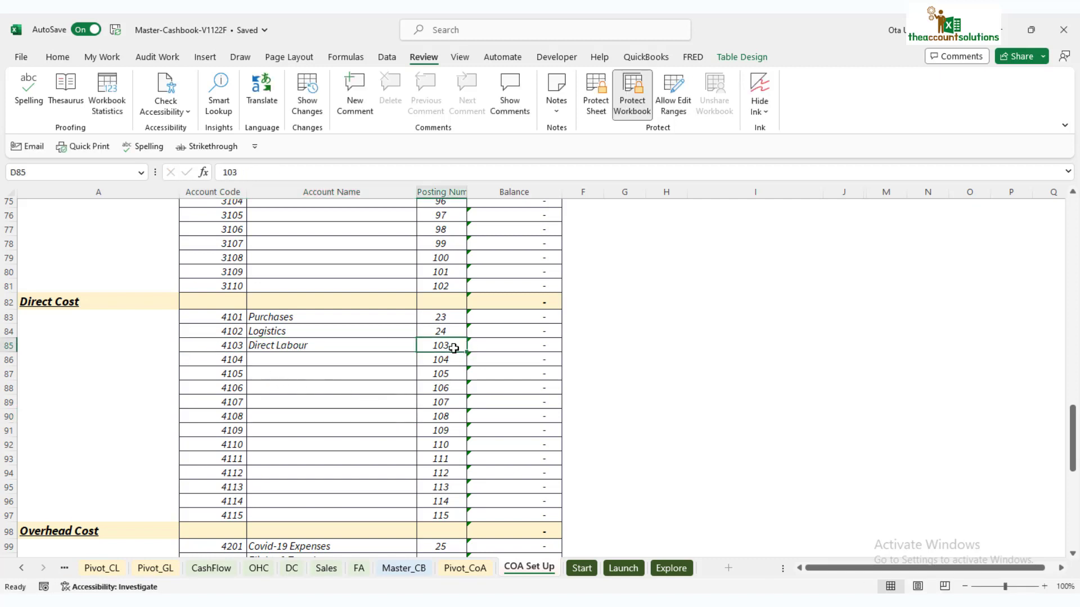
scroll(369, 382, down, 2)
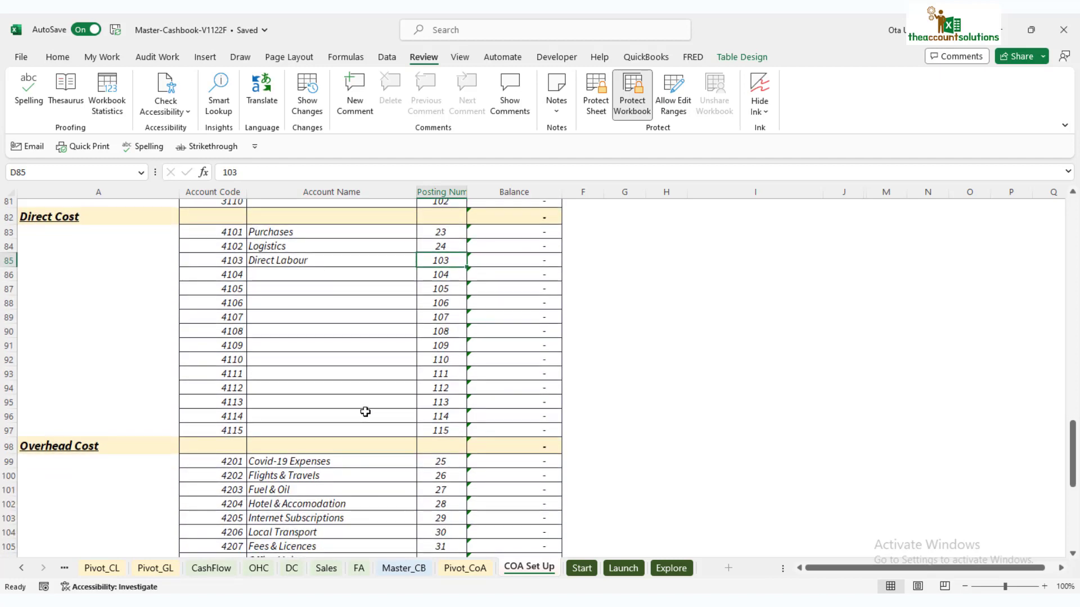
scroll(366, 412, down, 5)
scroll(327, 360, up, 2)
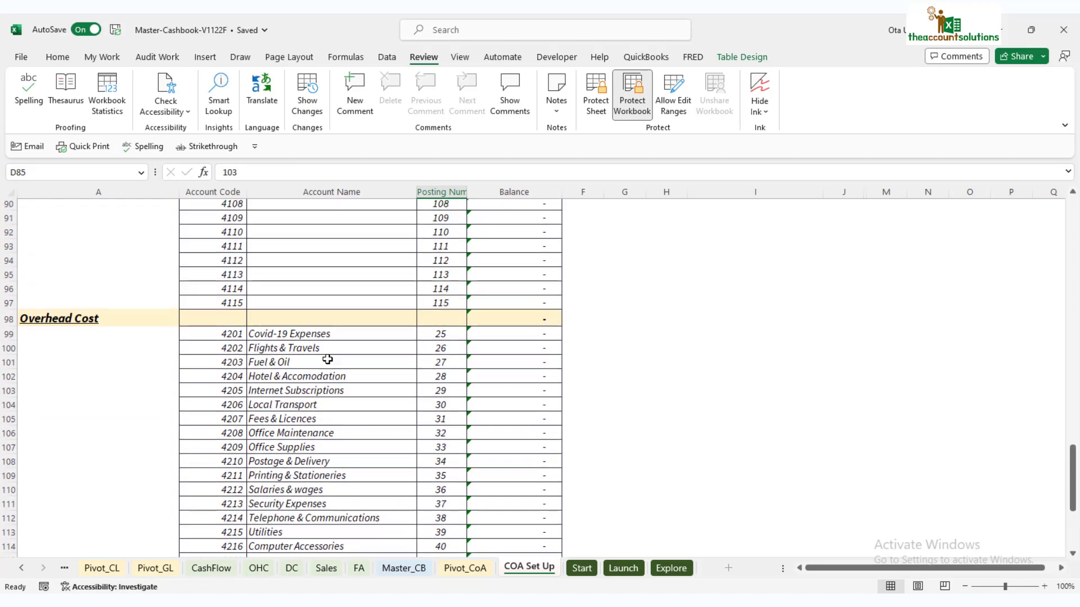
scroll(363, 395, down, 1)
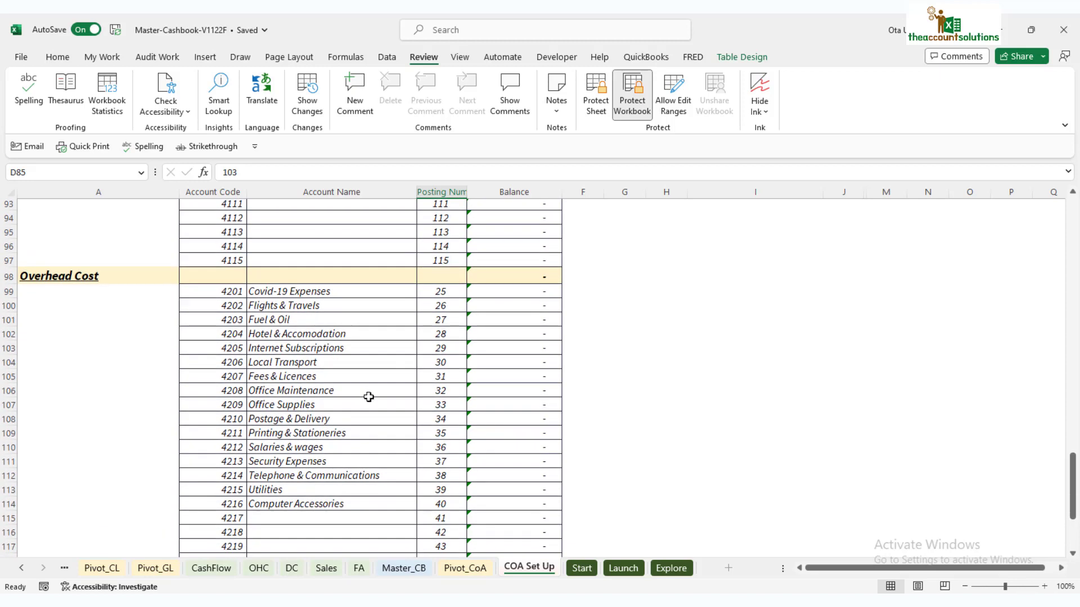
click(313, 292)
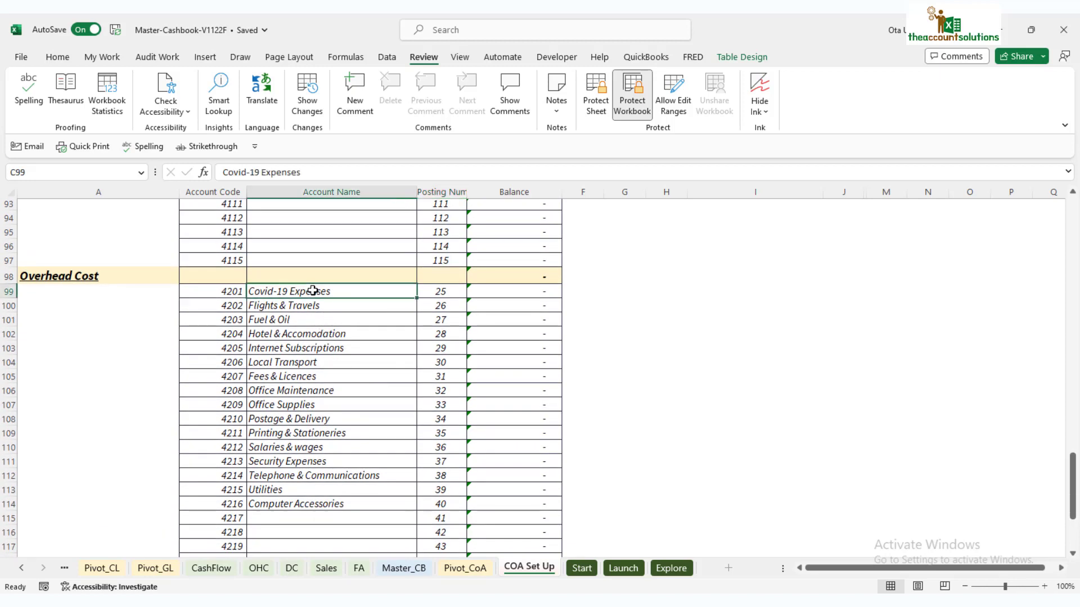
click(305, 508)
scroll(311, 371, down, 2)
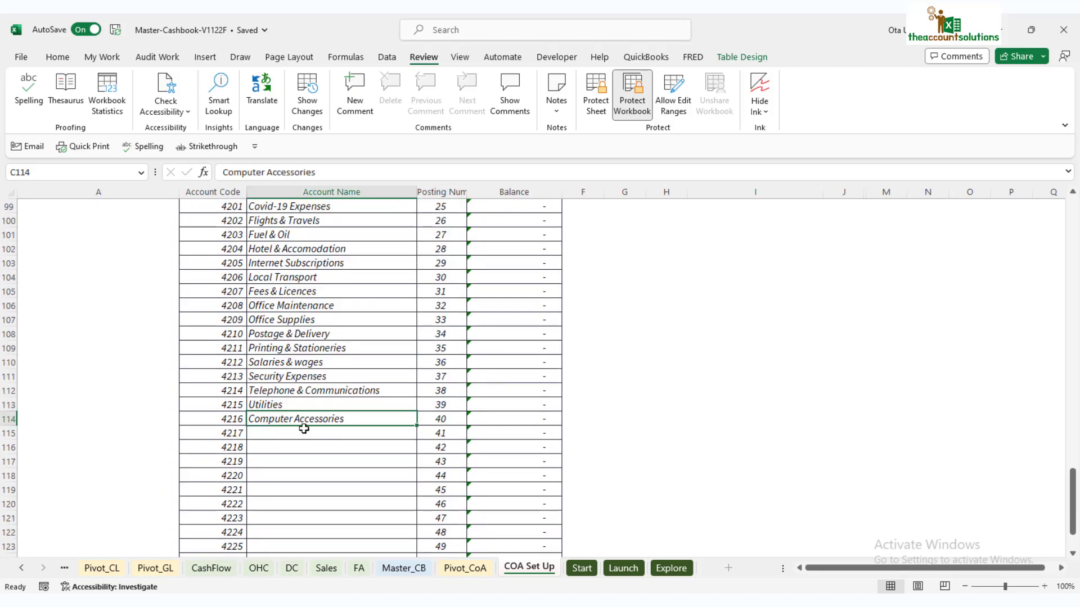
click(300, 432)
scroll(313, 447, down, 2)
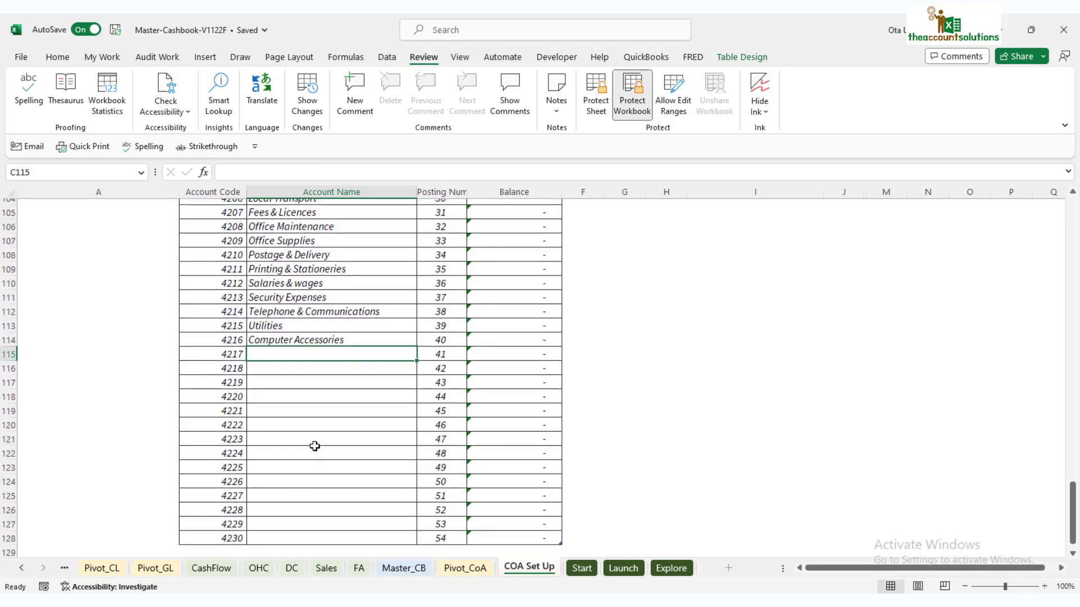
Select the Overhead Cost group's account codes 4201 to 4230 and compare the named accounts with the unused ones
scroll(313, 438, up, 2)
scroll(317, 427, up, 2)
drag(219, 295, 225, 528)
scroll(298, 448, down, 2)
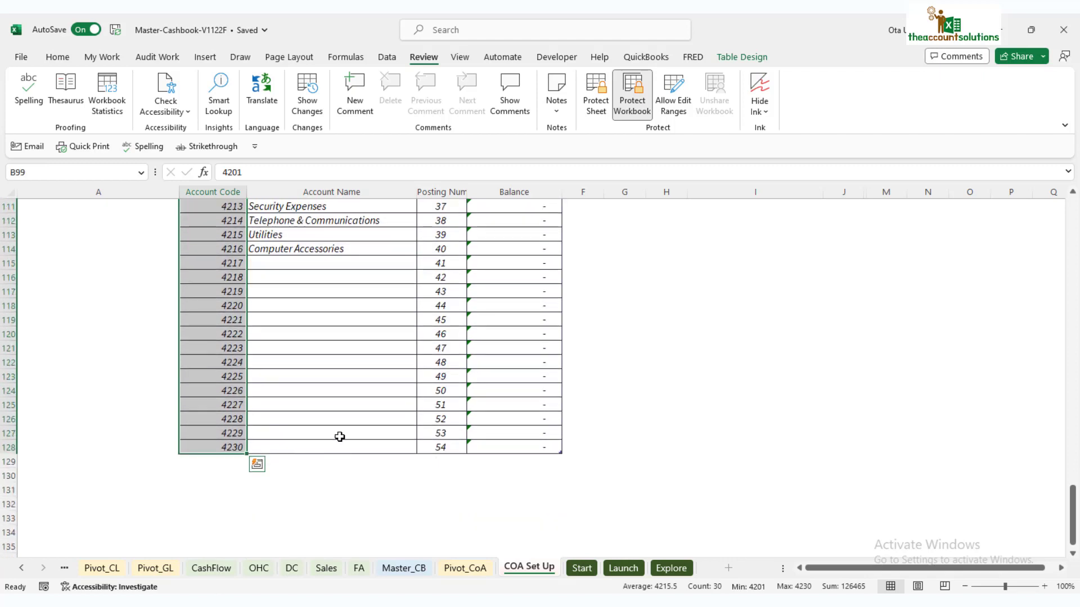
scroll(355, 428, up, 4)
scroll(370, 412, up, 3)
scroll(369, 413, down, 2)
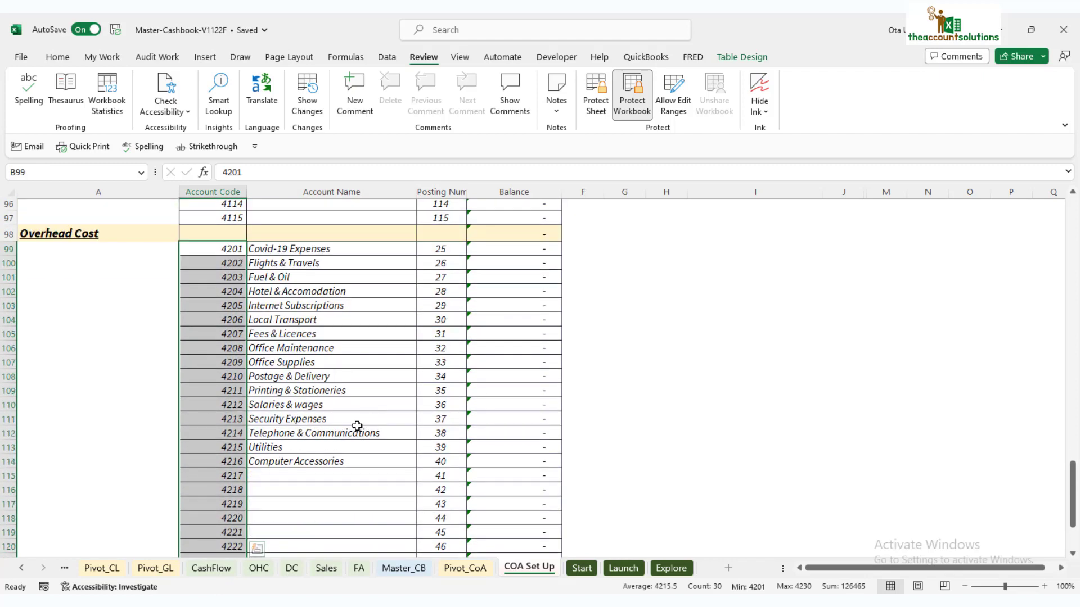
scroll(357, 427, down, 2)
click(310, 409)
scroll(324, 360, up, 2)
click(318, 305)
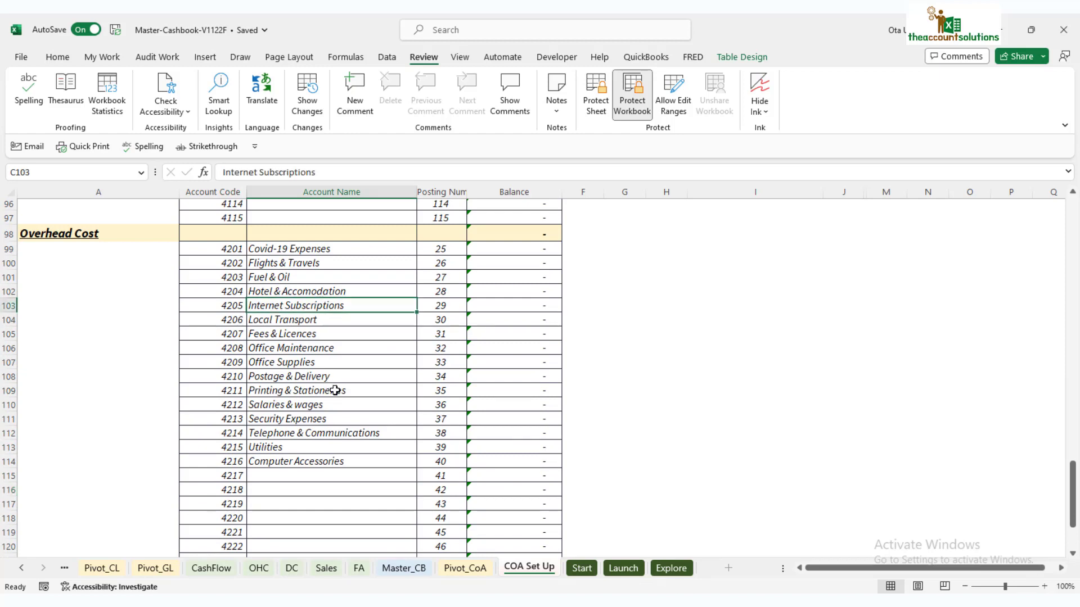
scroll(335, 402, down, 3)
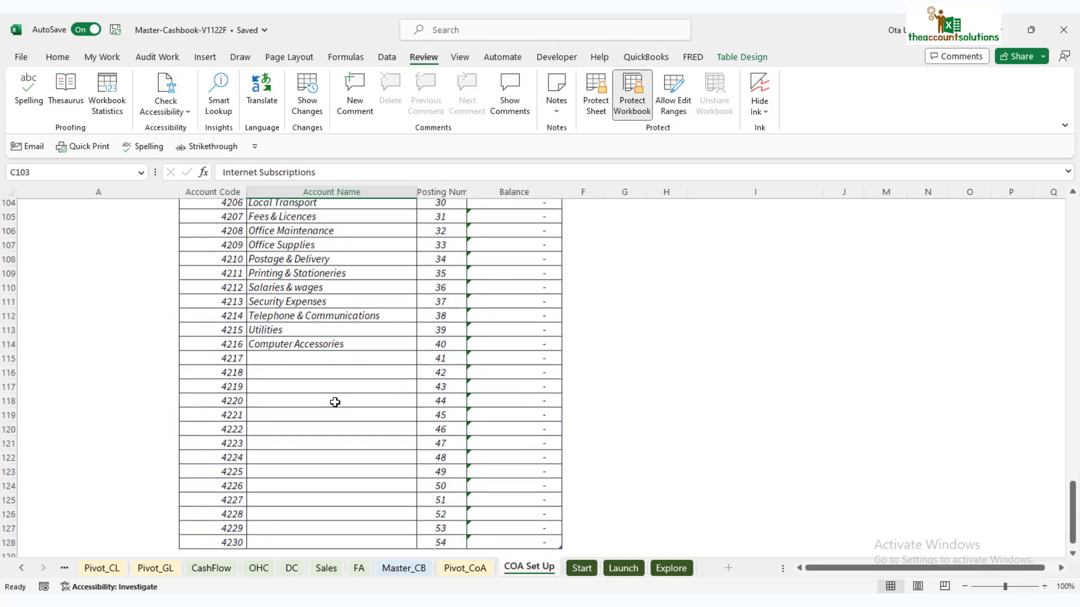
scroll(335, 403, up, 3)
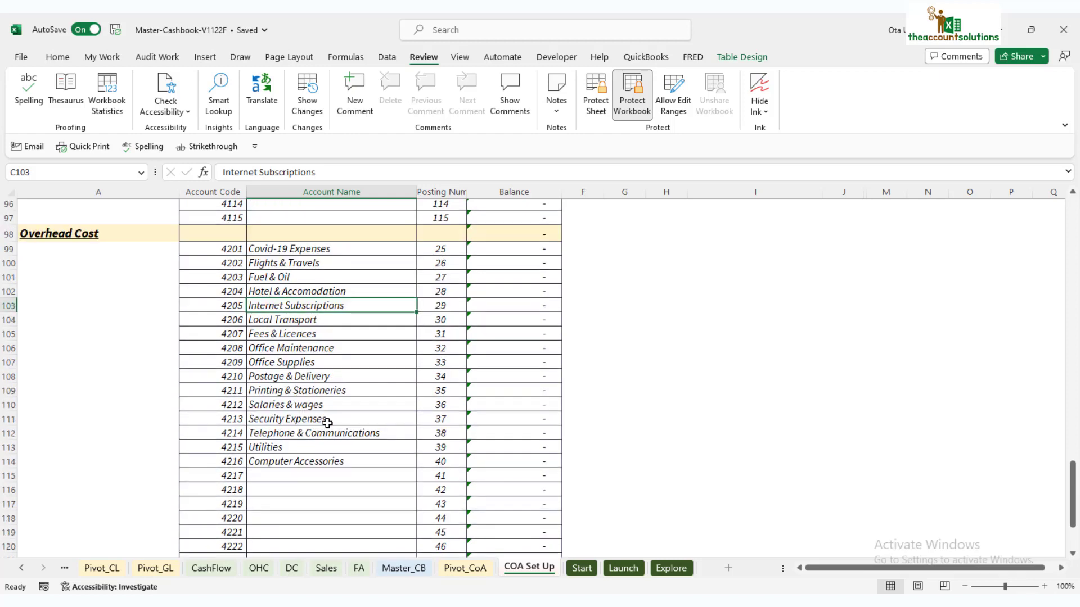
scroll(335, 425, down, 2)
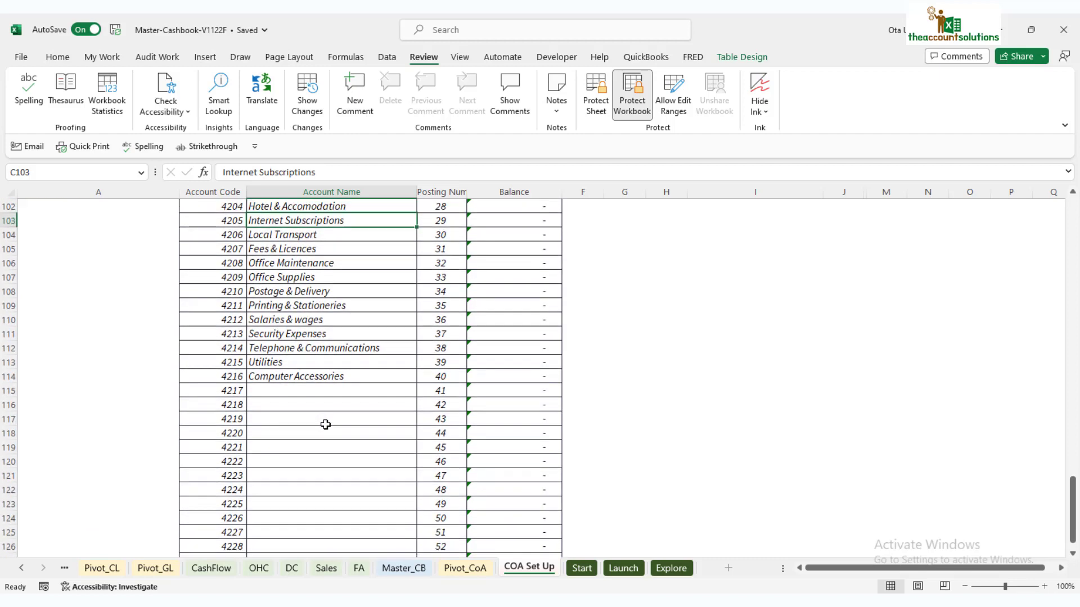
scroll(325, 434, up, 2)
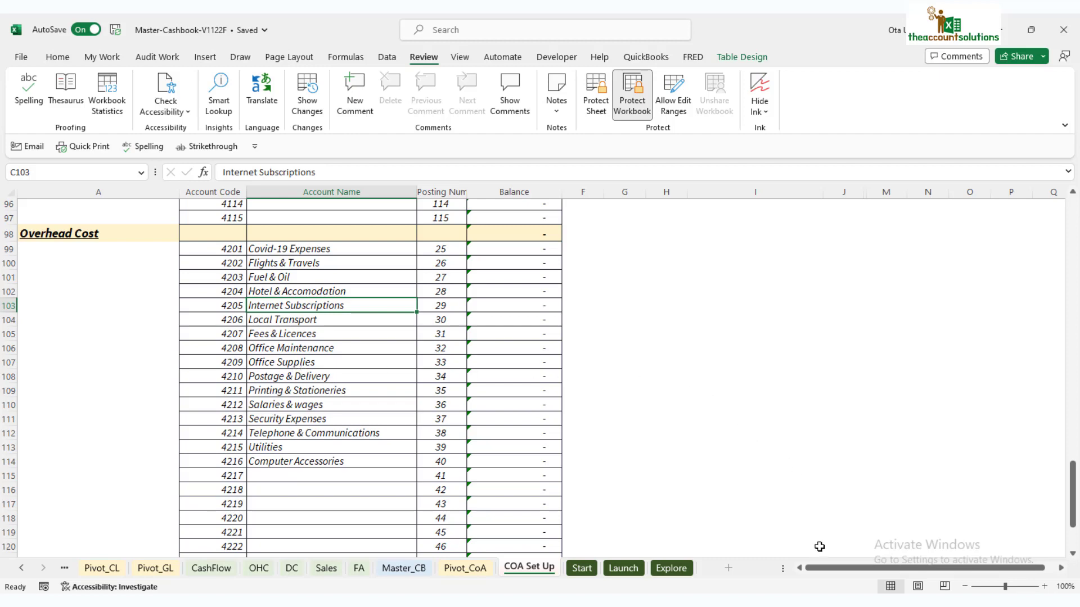
Review the complete chart of accounts set-up, from the Fixed Assets group through to the Overhead Cost group
click(345, 338)
scroll(370, 343, up, 20)
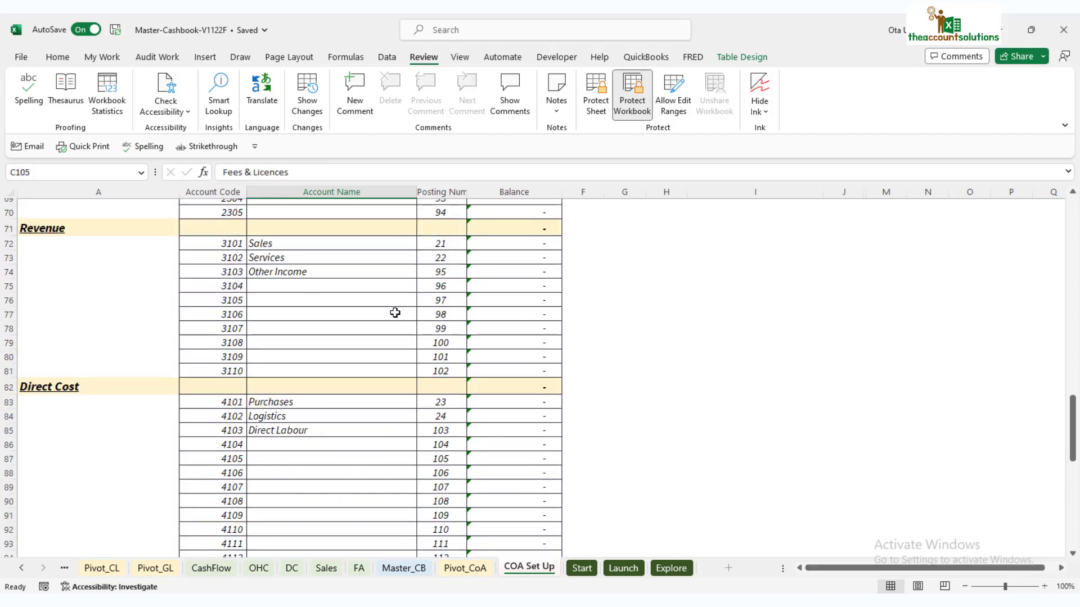
scroll(424, 304, up, 8)
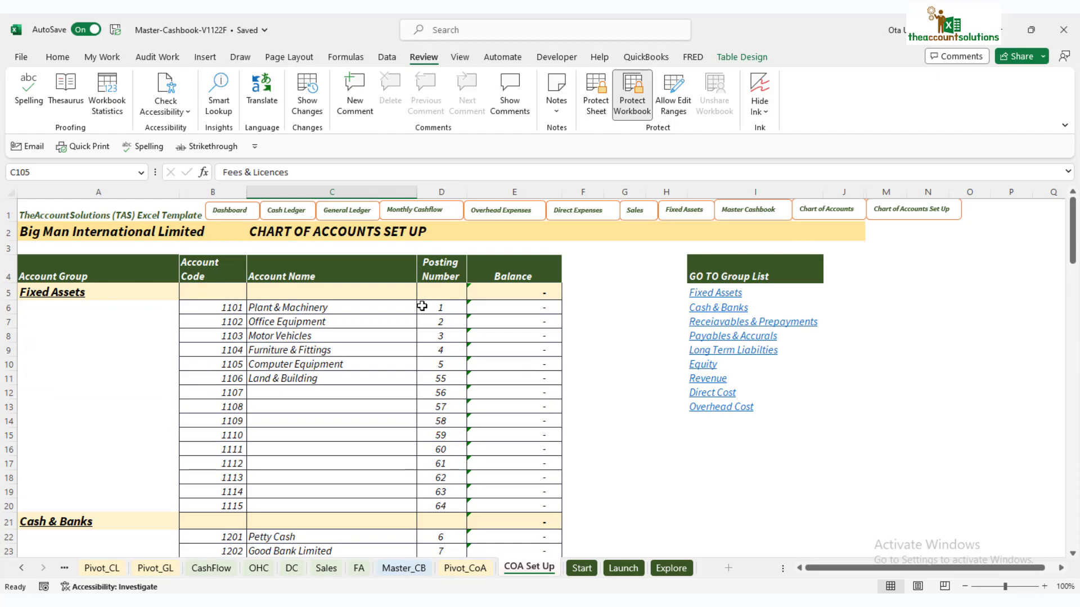
scroll(365, 354, down, 20)
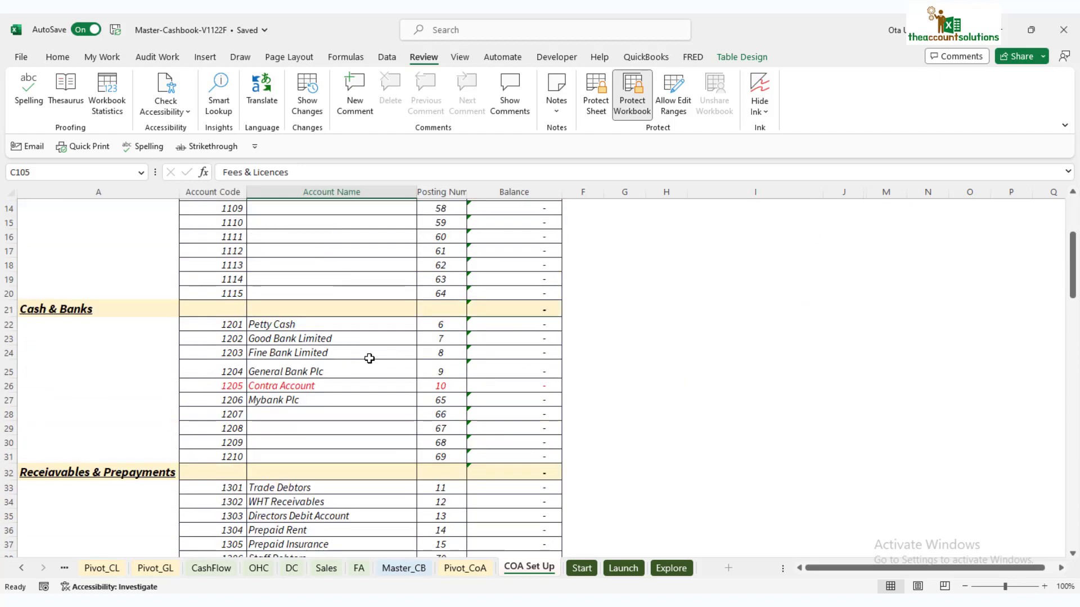
scroll(381, 355, down, 13)
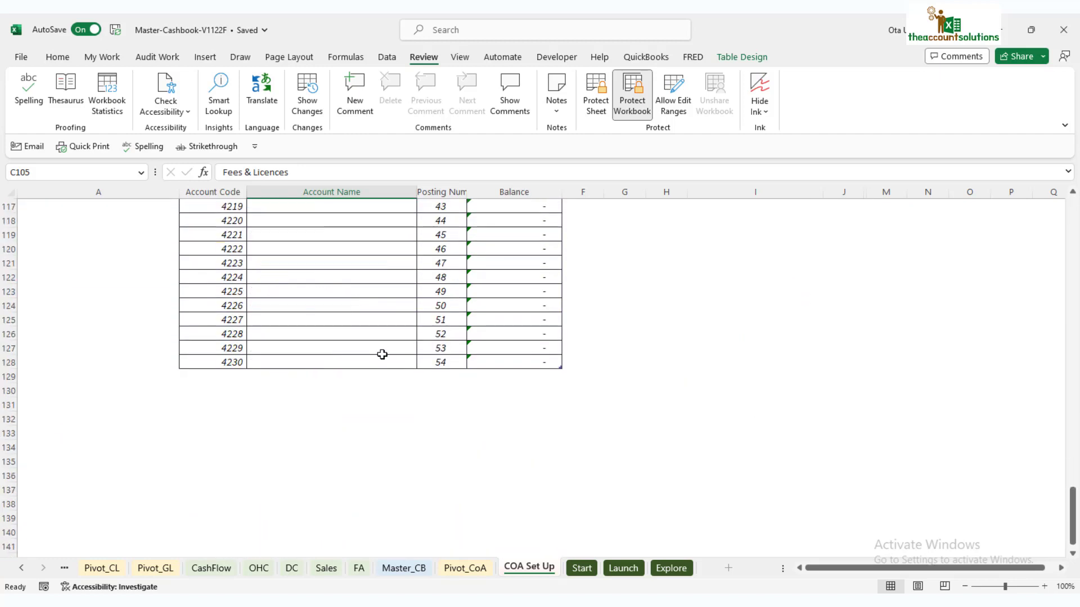
scroll(393, 349, up, 20)
scroll(398, 338, up, 20)
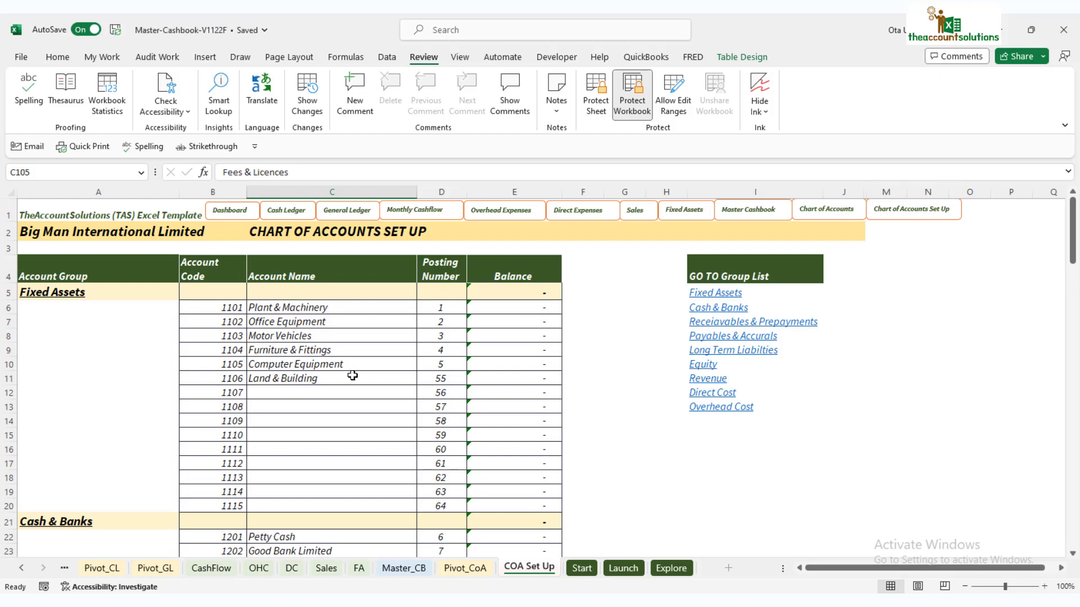
scroll(347, 411, down, 9)
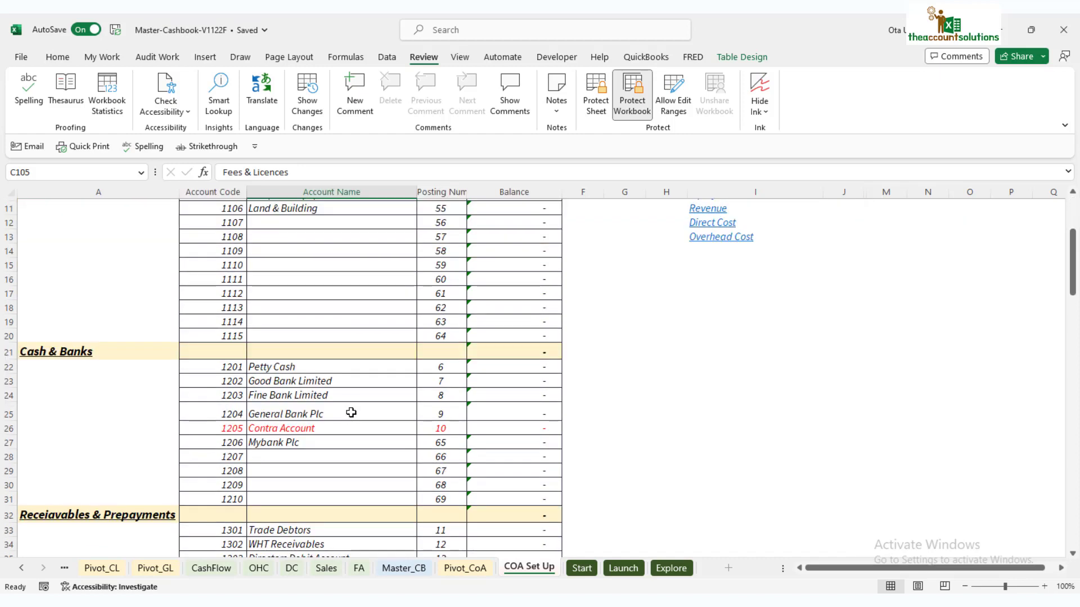
scroll(355, 398, down, 5)
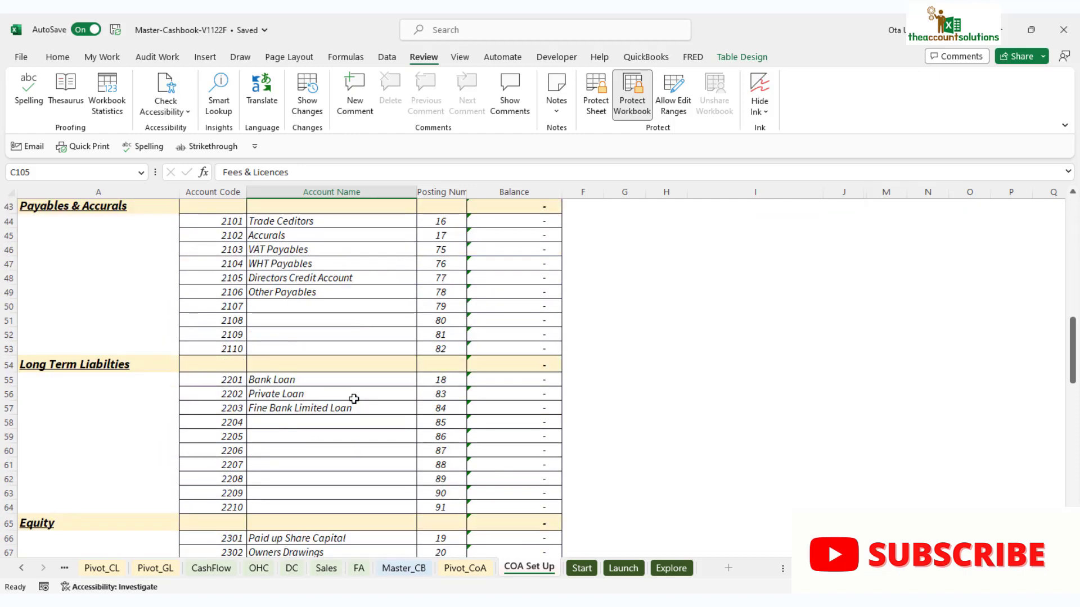
scroll(360, 394, down, 6)
scroll(363, 383, up, 3)
scroll(363, 377, up, 17)
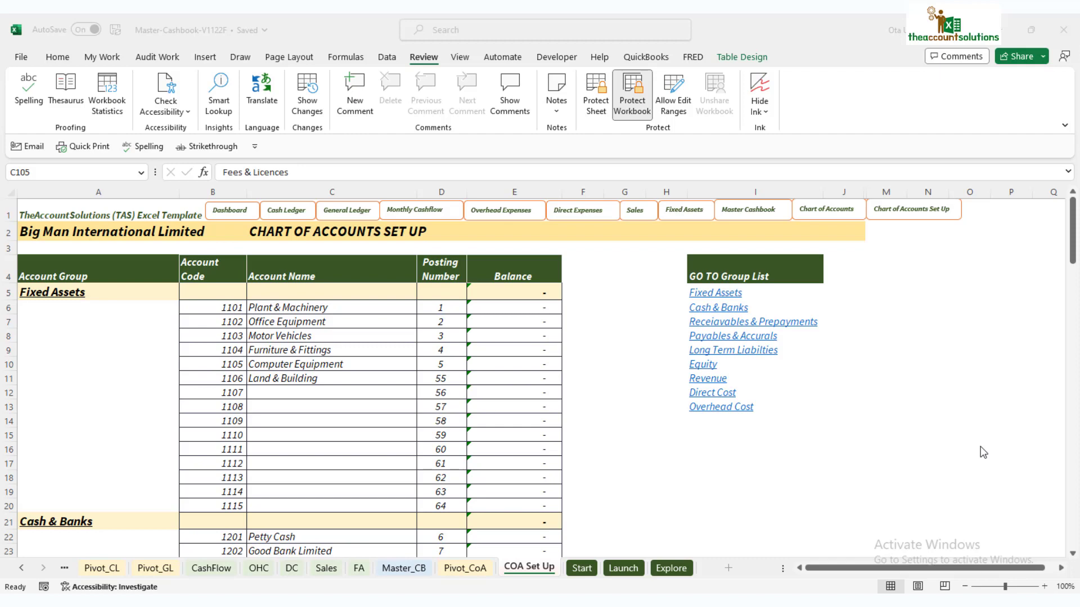
Try clearing the Fixed Assets account names for codes 1101 to 1107, and undo the deletion
click(316, 381)
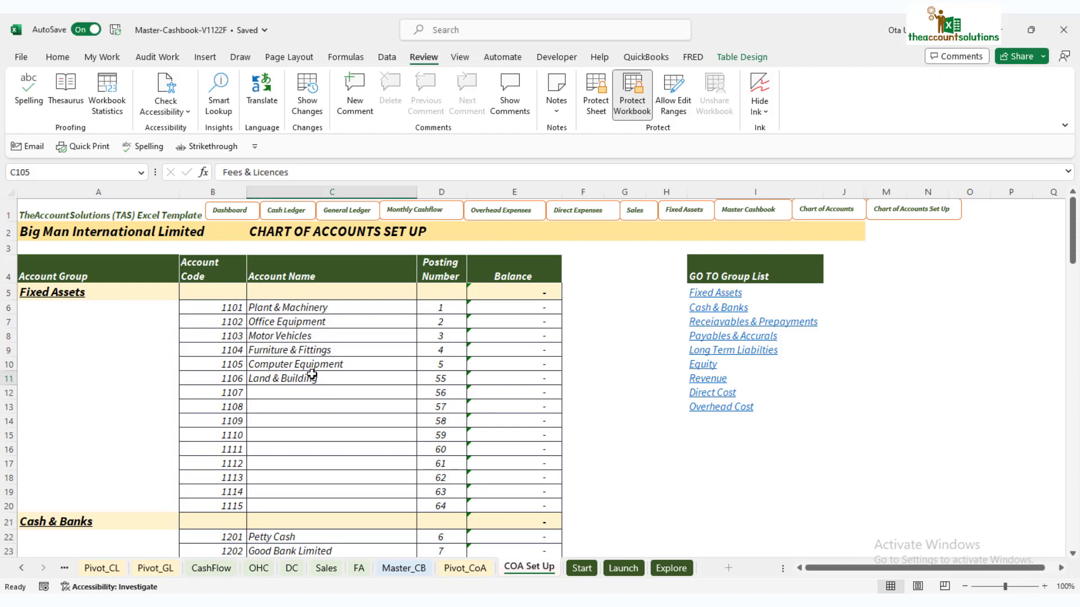
click(315, 398)
scroll(303, 411, down, 1)
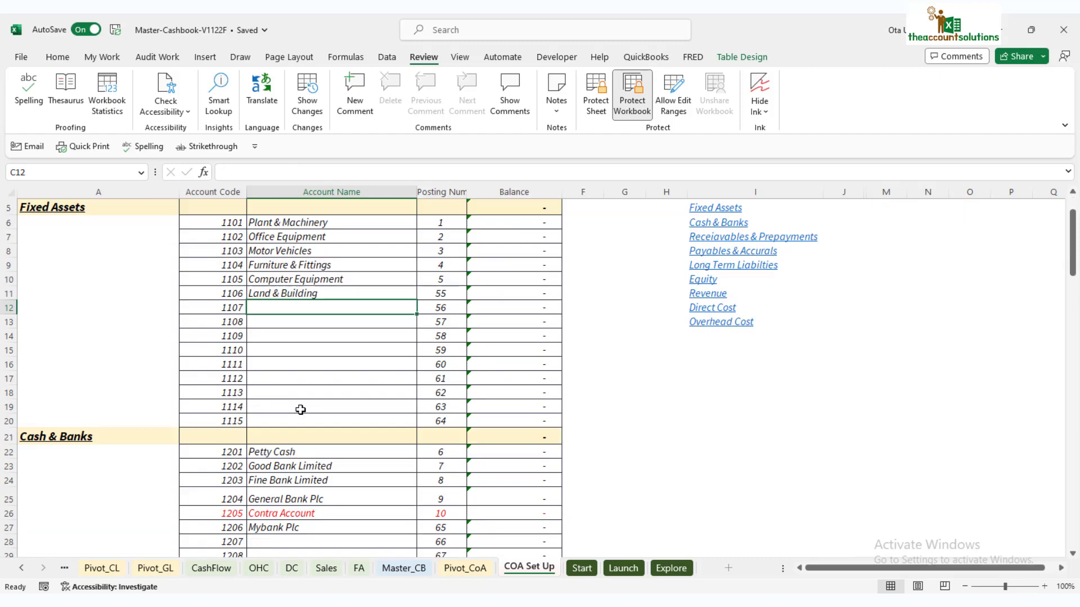
scroll(301, 410, up, 1)
drag(312, 307, 313, 393)
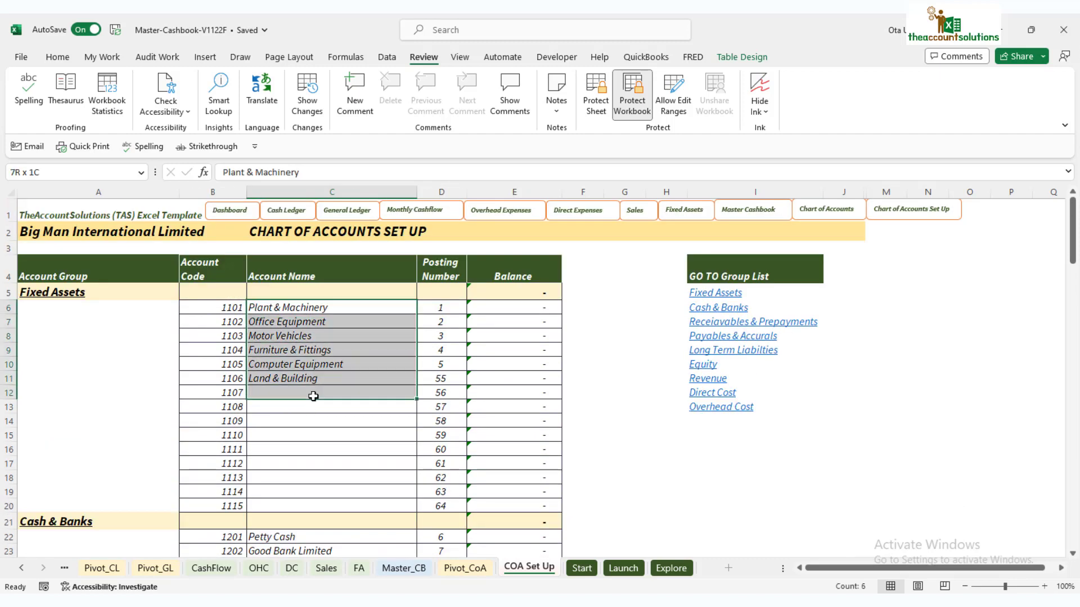
key(Delete)
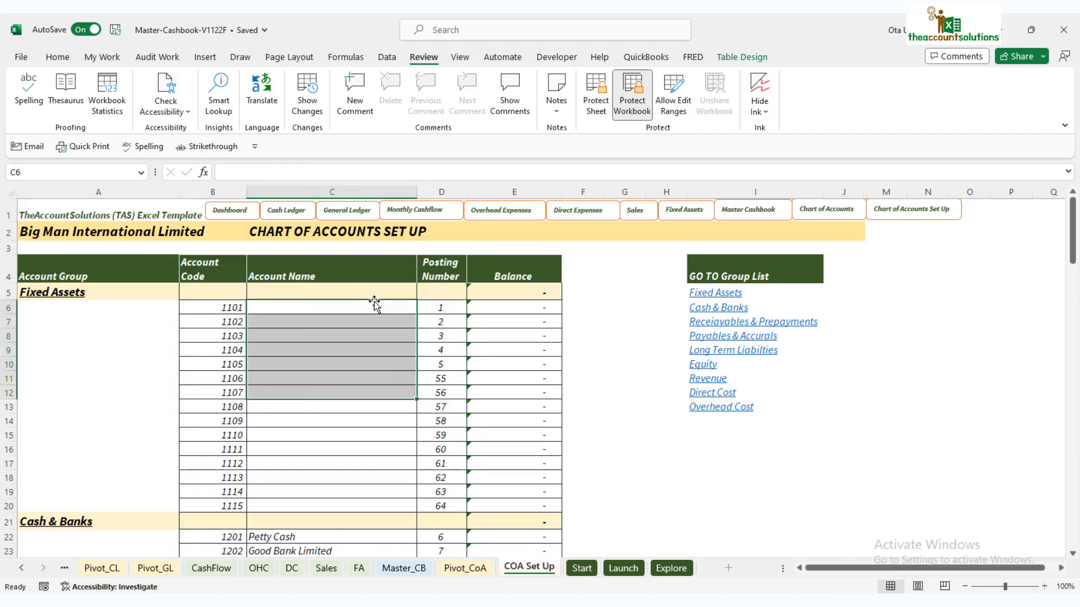
click(358, 347)
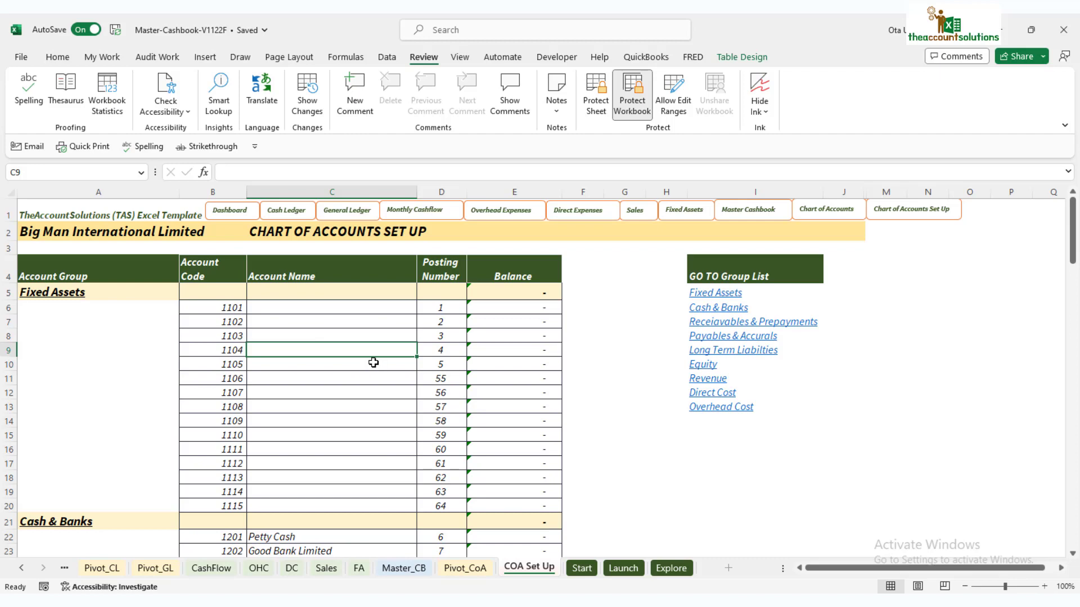
key(ctrl+z)
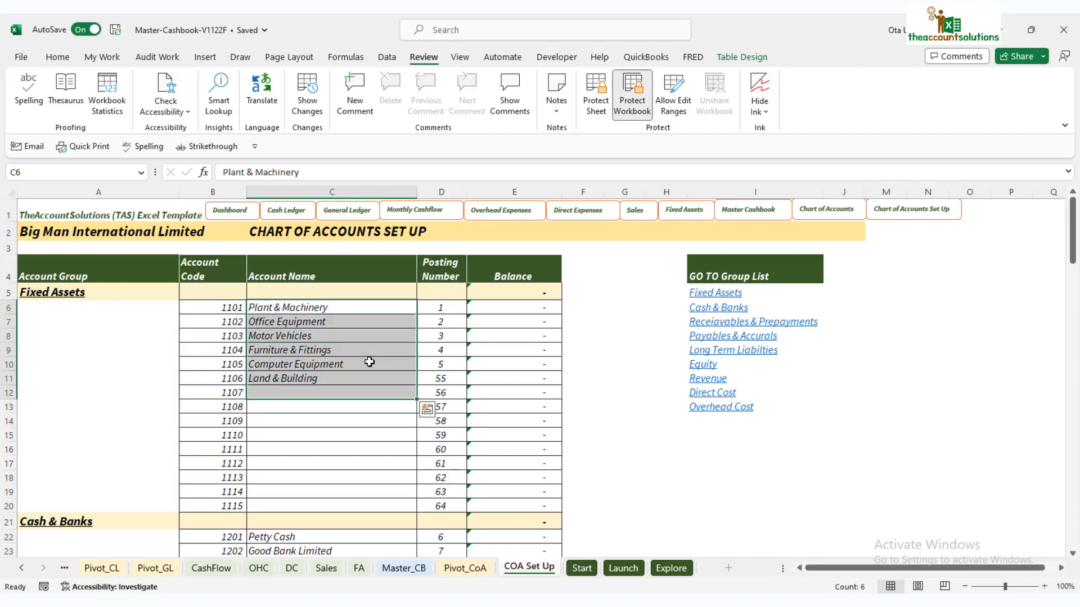
click(337, 376)
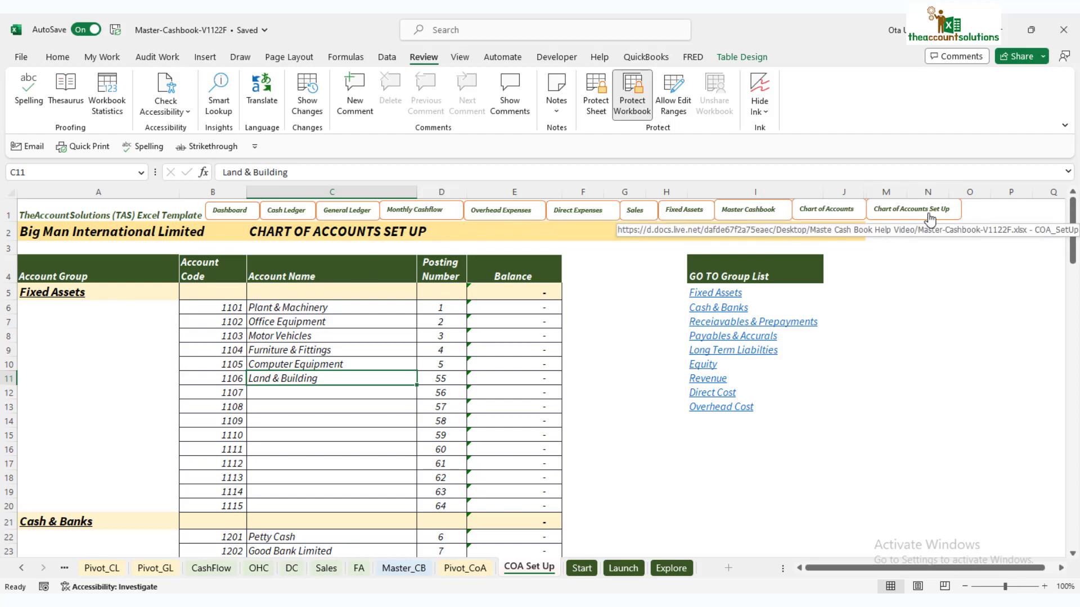
Go to the Pivot_CoA chart of accounts sheet and refresh its pivot table with the accounts from COA Set Up
click(822, 213)
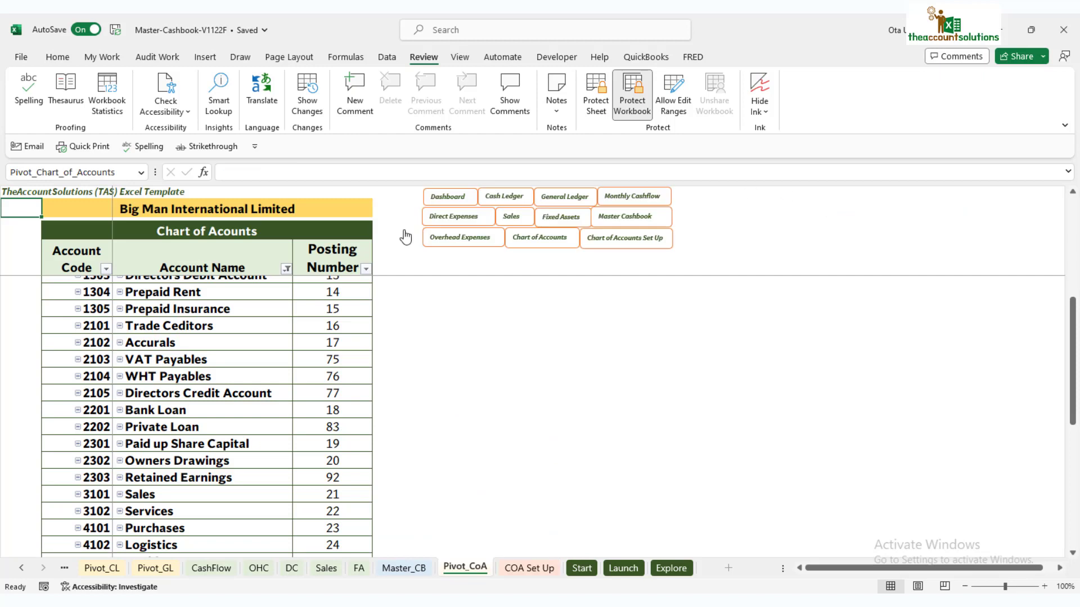
scroll(292, 368, up, 5)
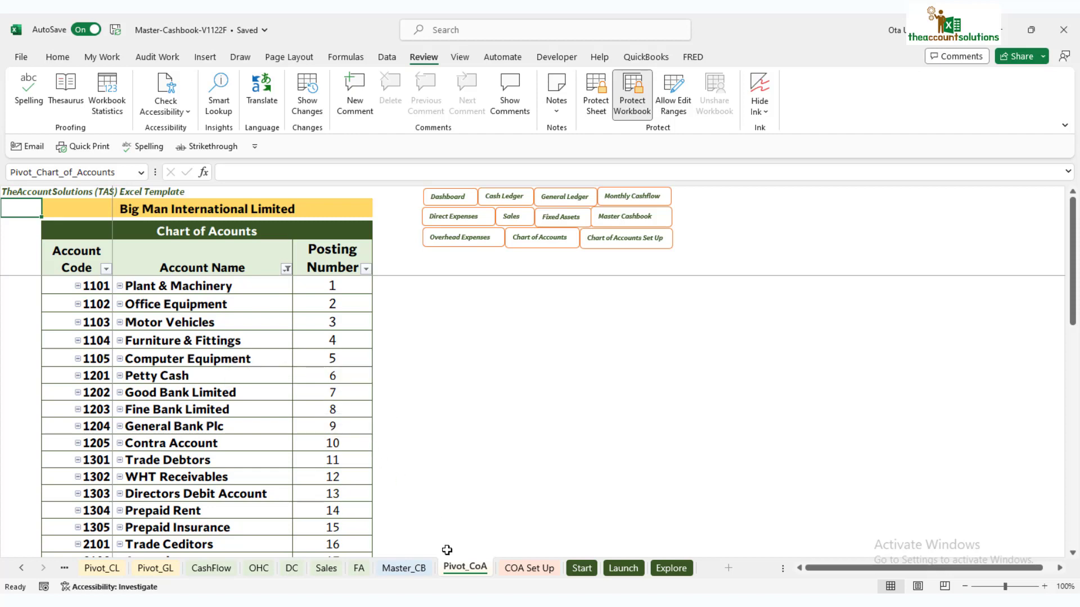
click(523, 569)
click(466, 568)
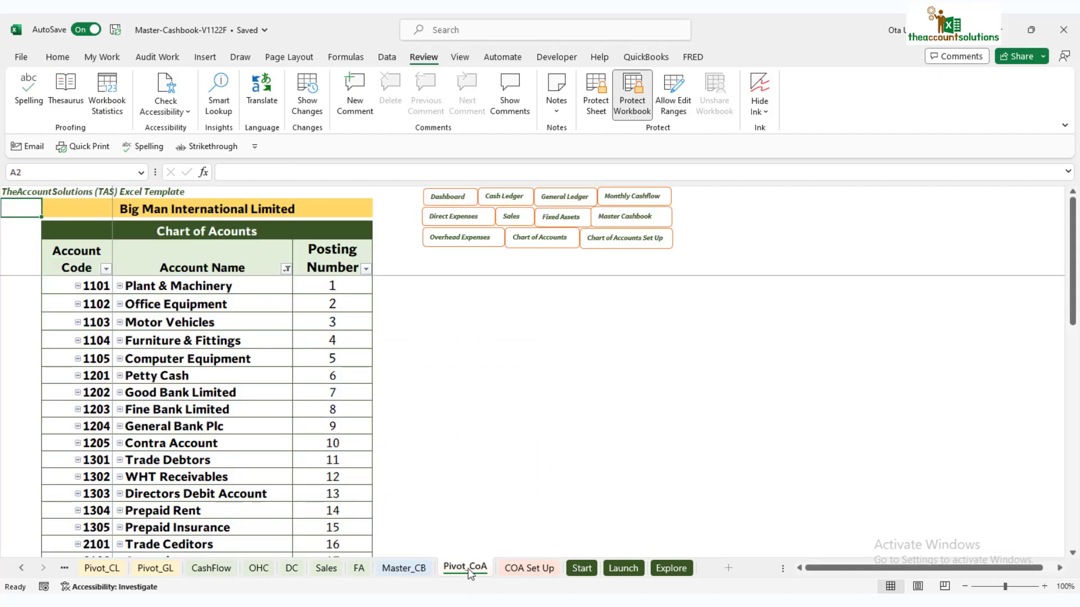
click(178, 321)
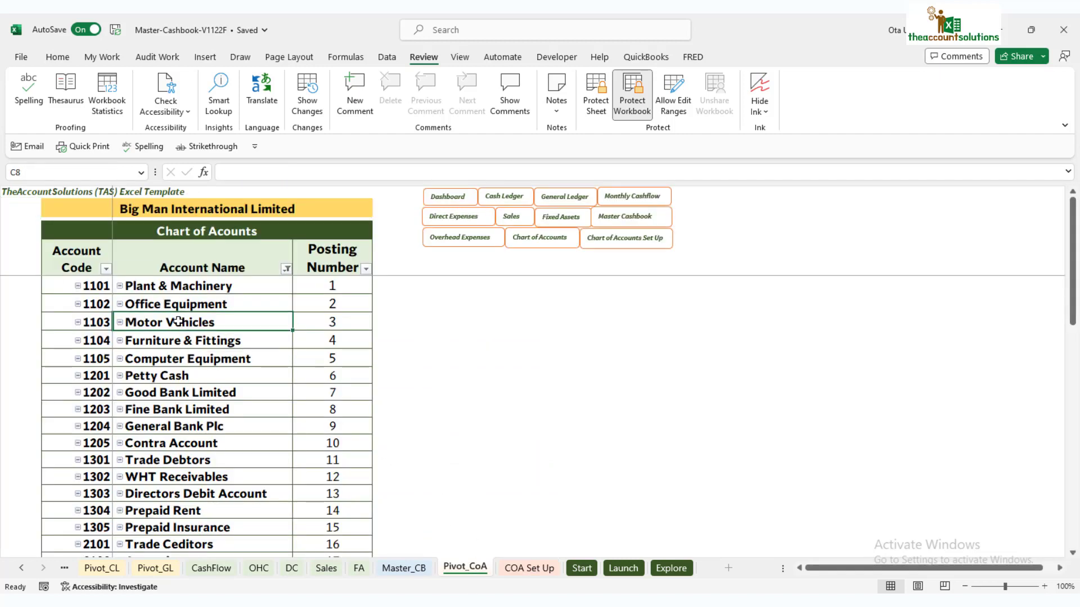
right_click(178, 322)
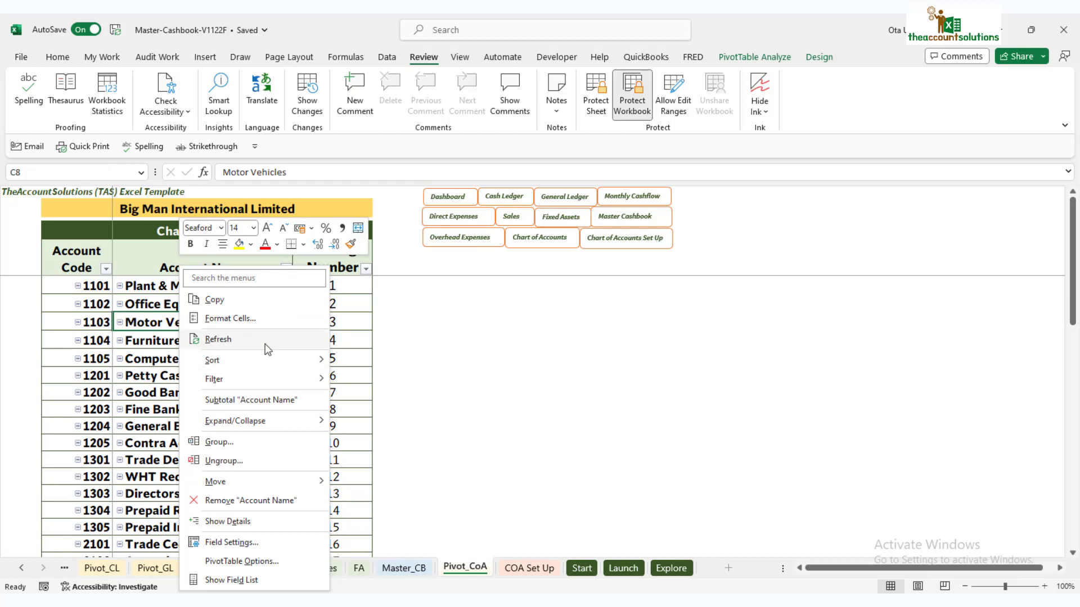
click(231, 341)
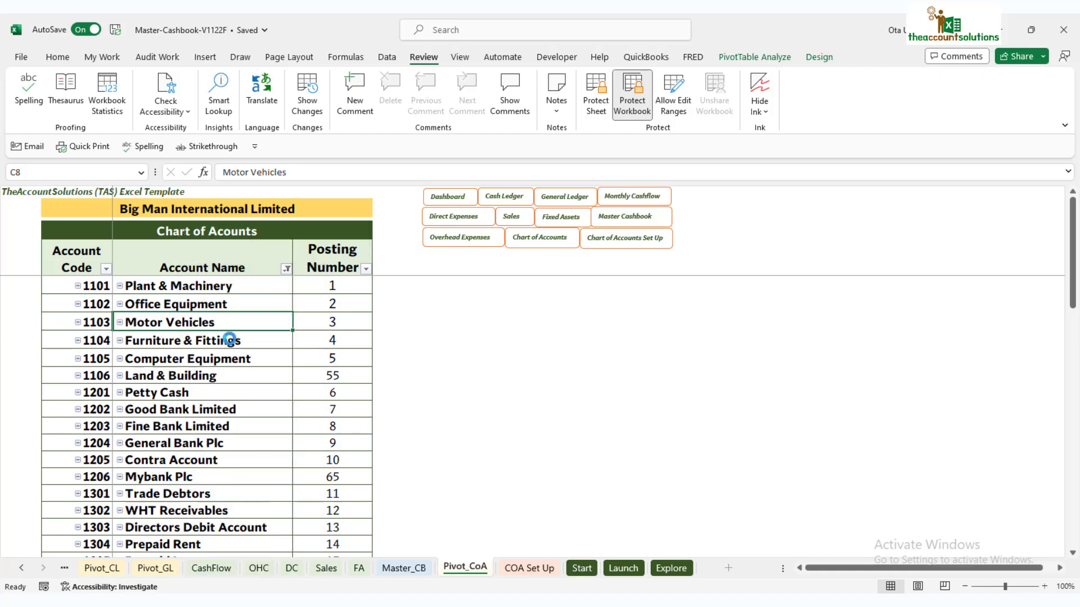
Check the codes and posting numbers of the Land & Building, Mybank Plc and Staff Debtors accounts in the chart of accounts pivot
click(152, 375)
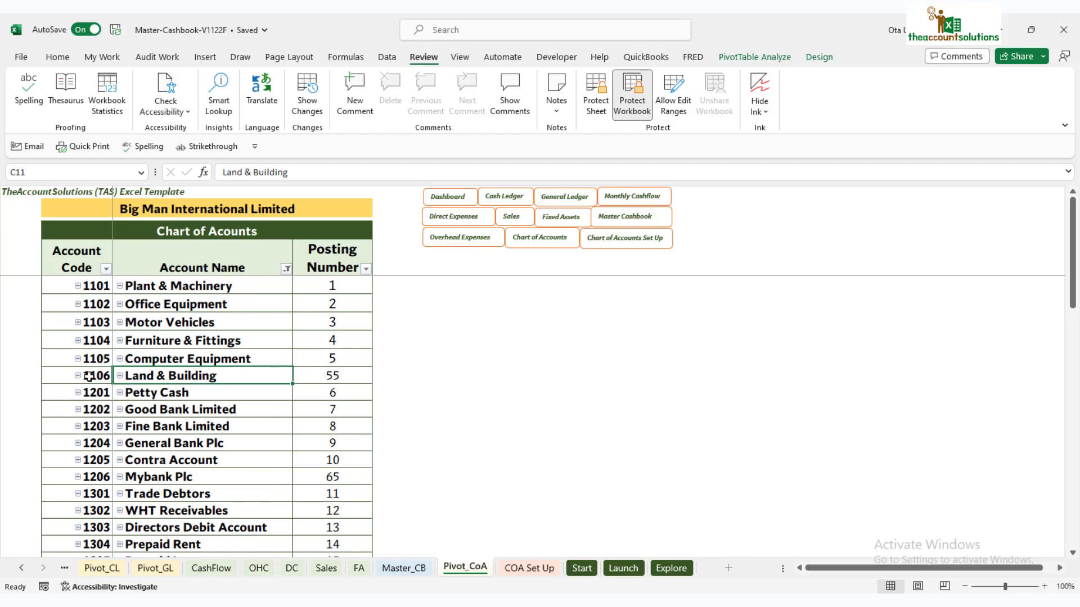
click(333, 375)
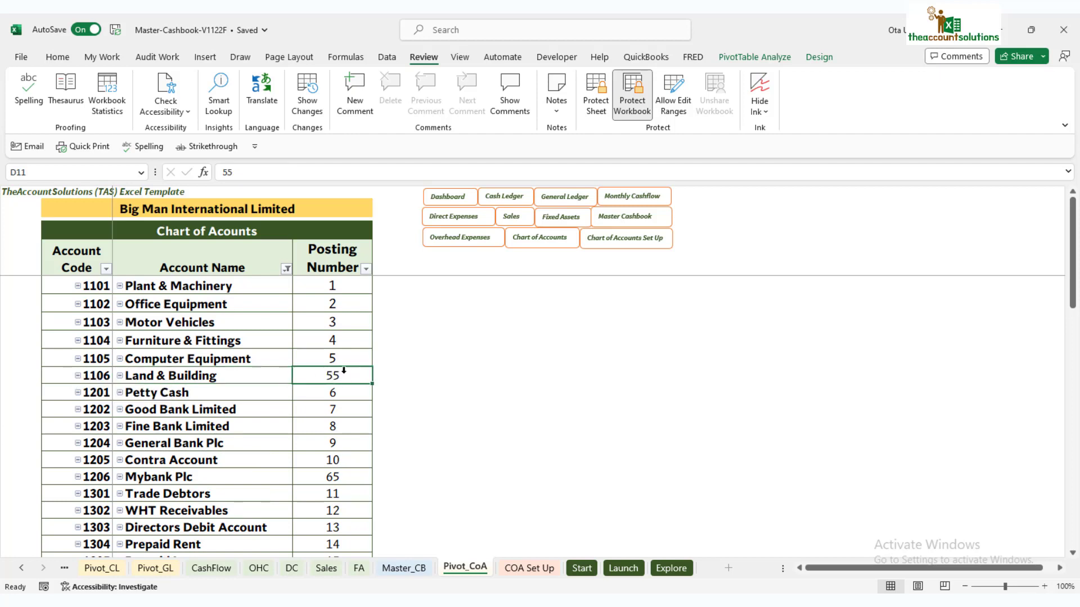
scroll(261, 415, down, 2)
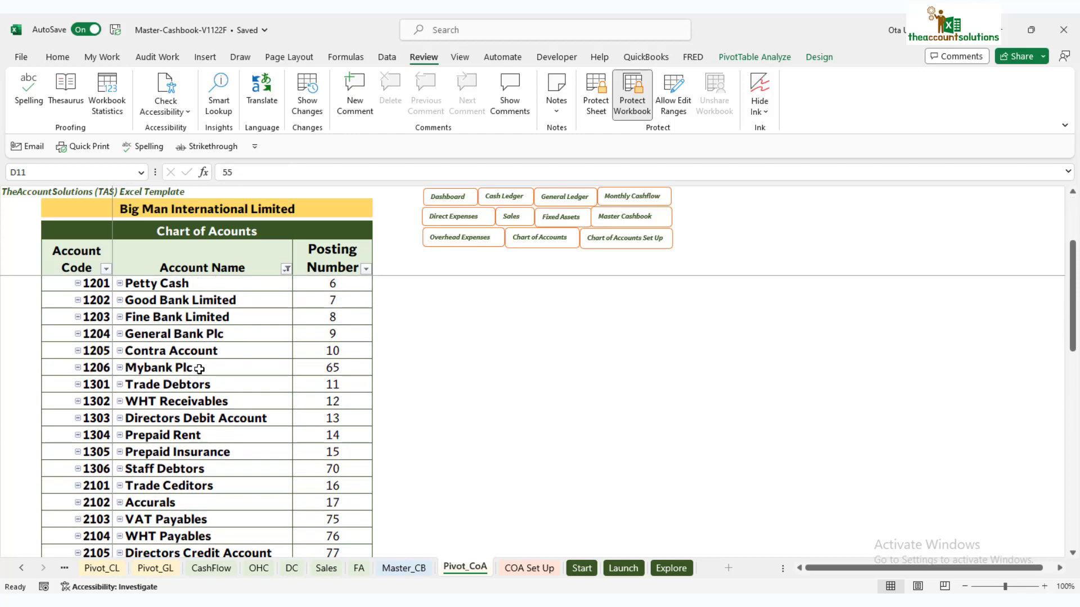
click(199, 369)
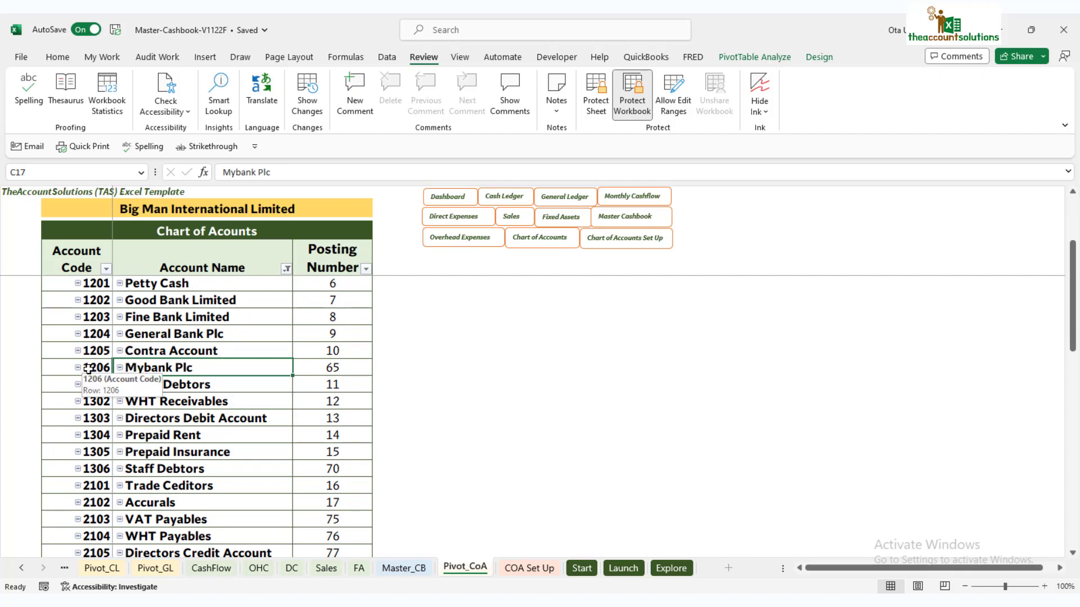
click(335, 366)
scroll(242, 440, down, 1)
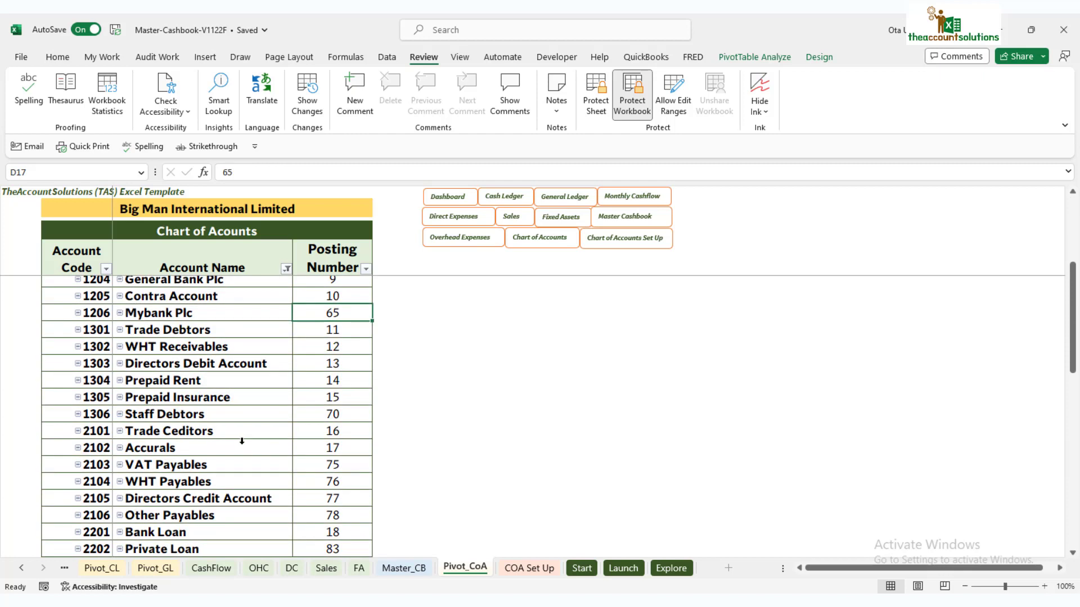
click(194, 419)
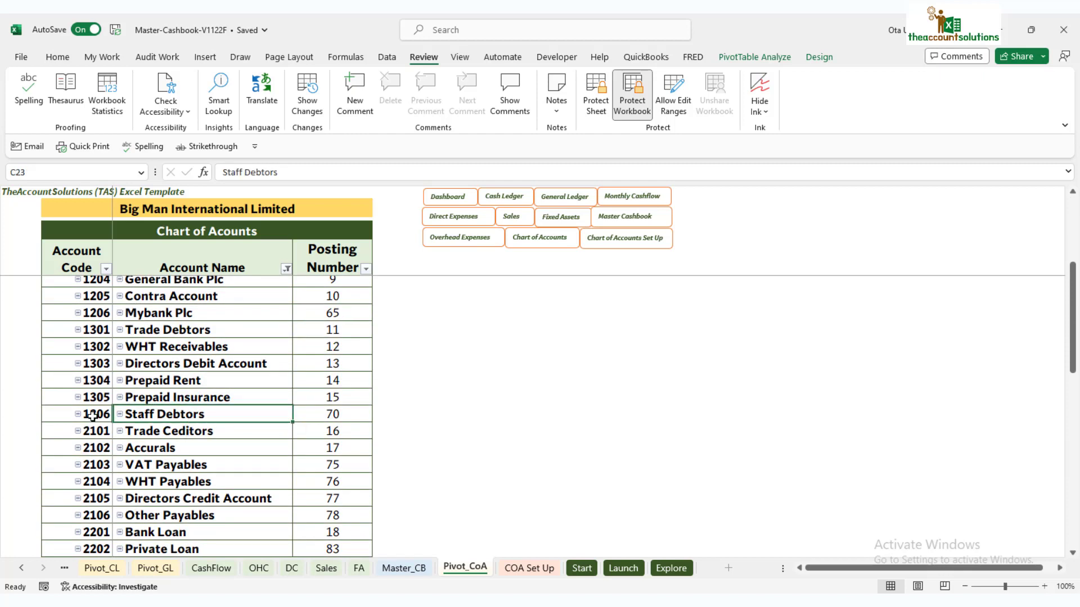
click(344, 412)
scroll(329, 420, down, 1)
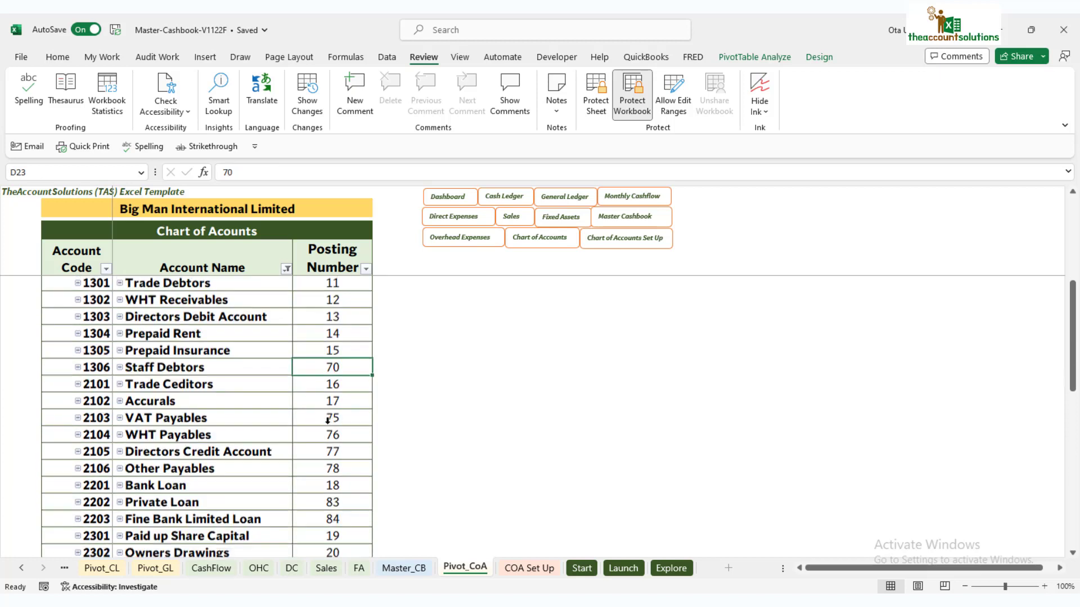
Check the pivot entries for Other Payables, Fine Bank Limited Loan, Other Income and Direct Labour, through to the end of the list
click(222, 456)
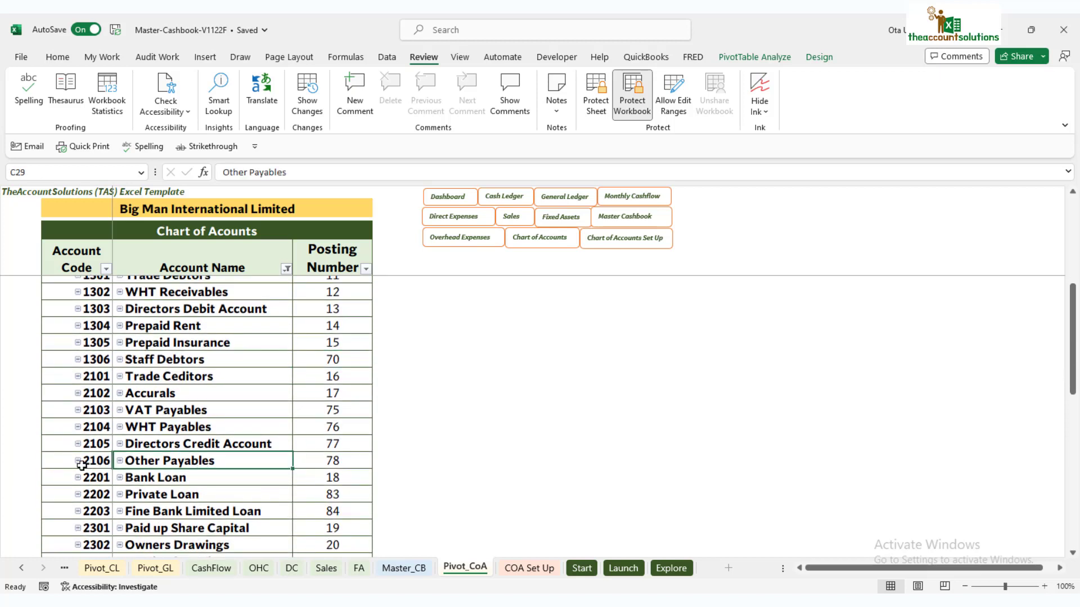
scroll(338, 453, down, 2)
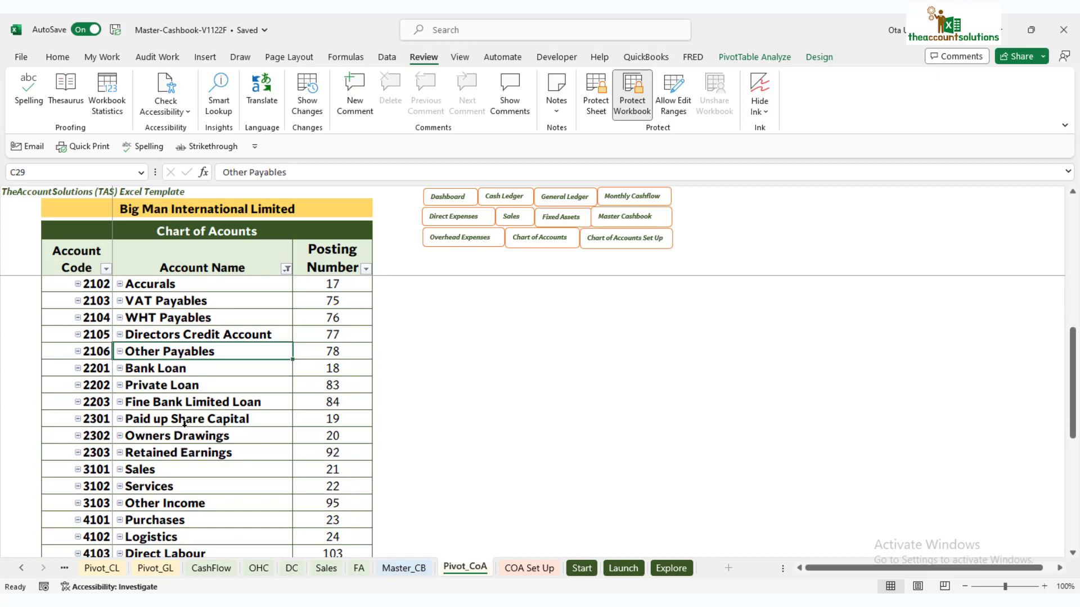
click(179, 401)
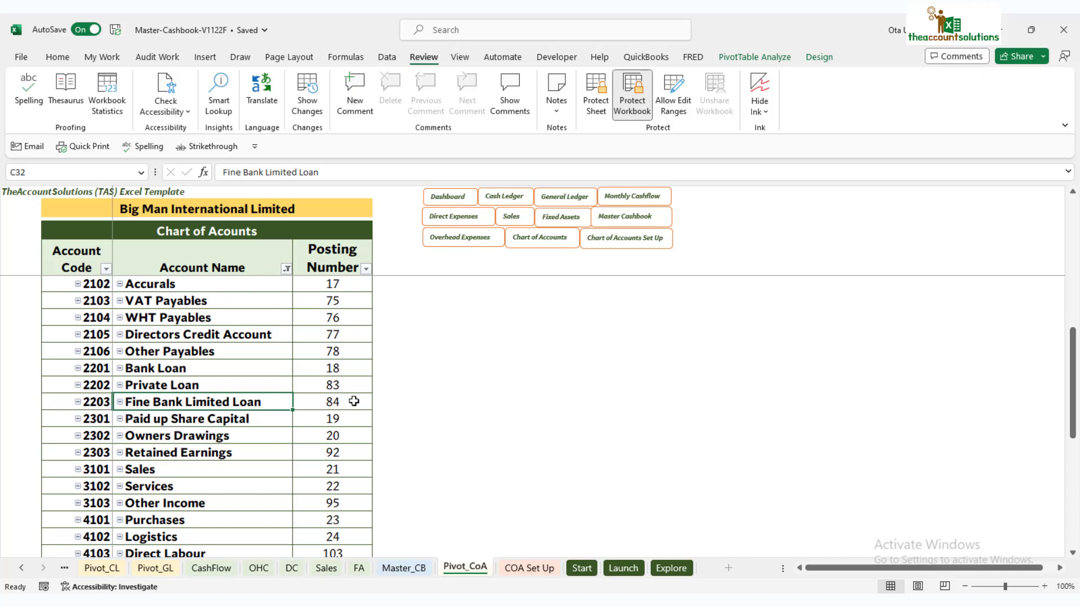
scroll(297, 435, down, 2)
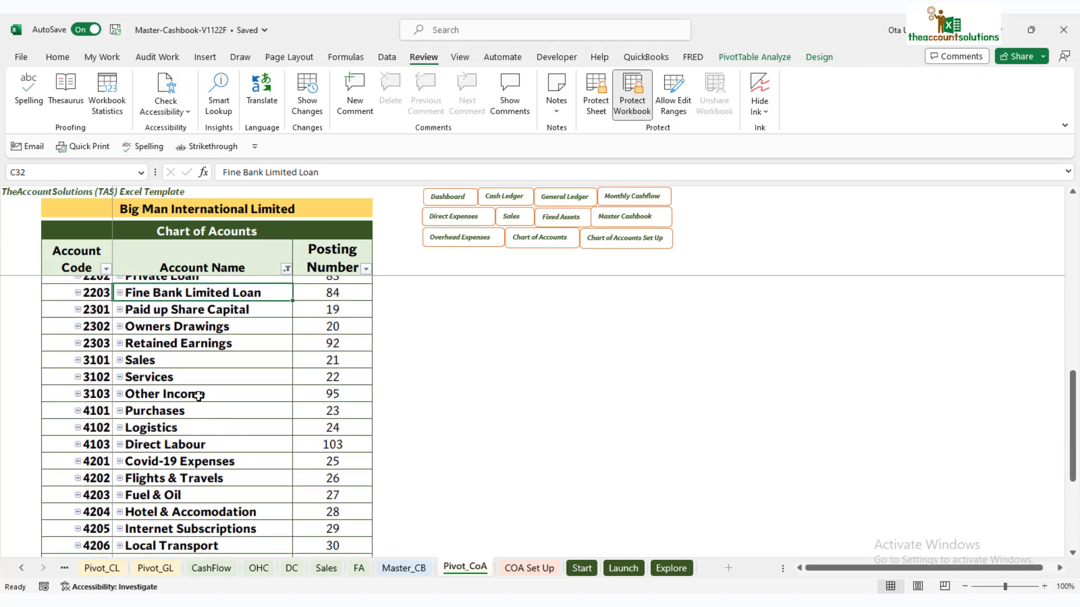
click(198, 395)
scroll(209, 409, down, 3)
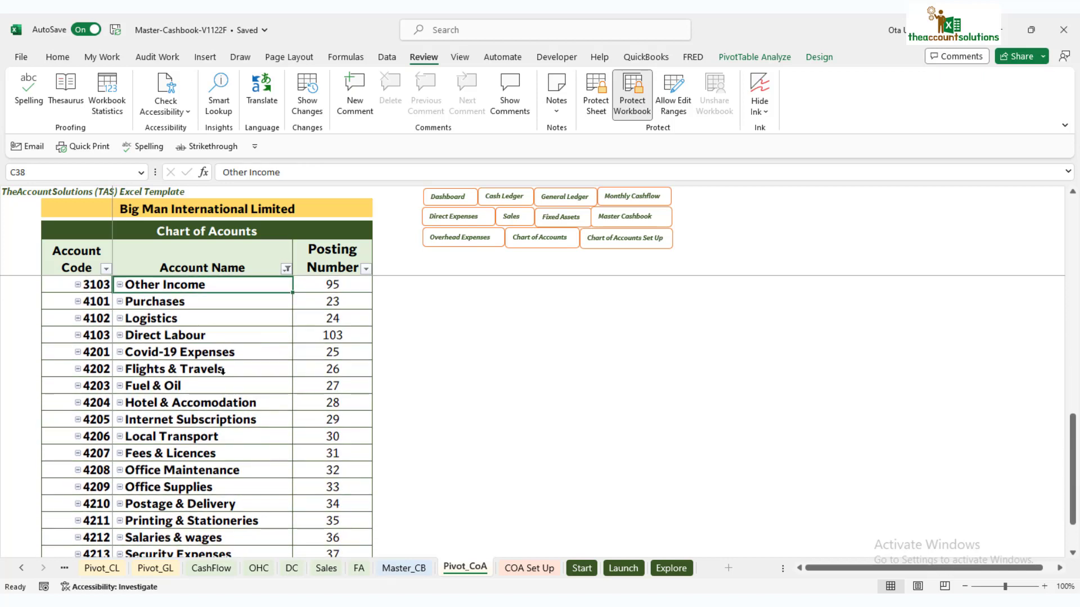
click(199, 335)
scroll(258, 386, down, 3)
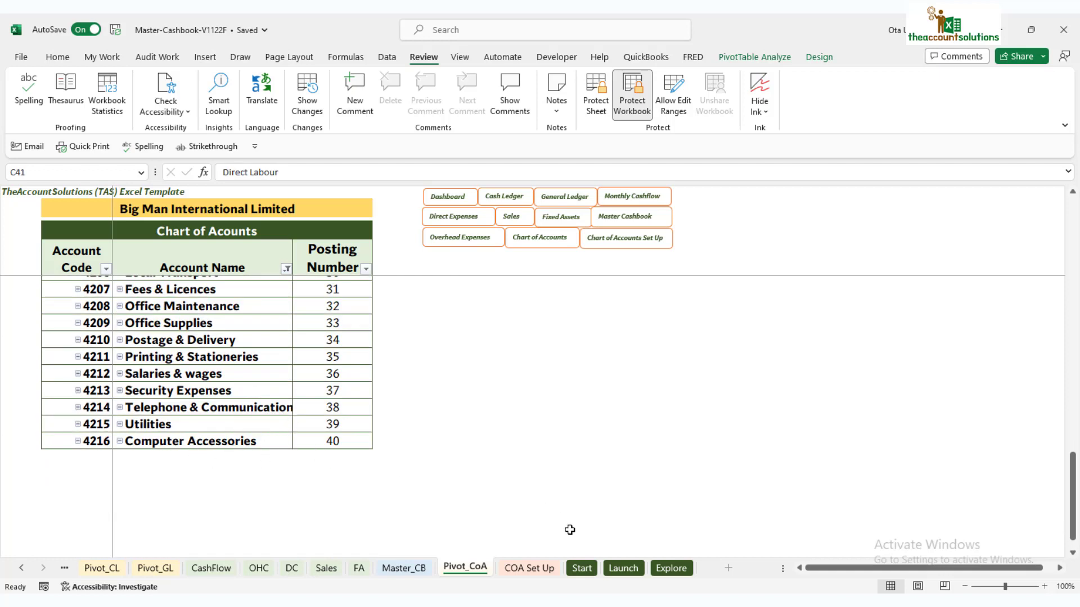
On the COA Set Up sheet, name Overhead Cost account 4217 "Office Entertainment"
click(515, 572)
scroll(422, 449, down, 15)
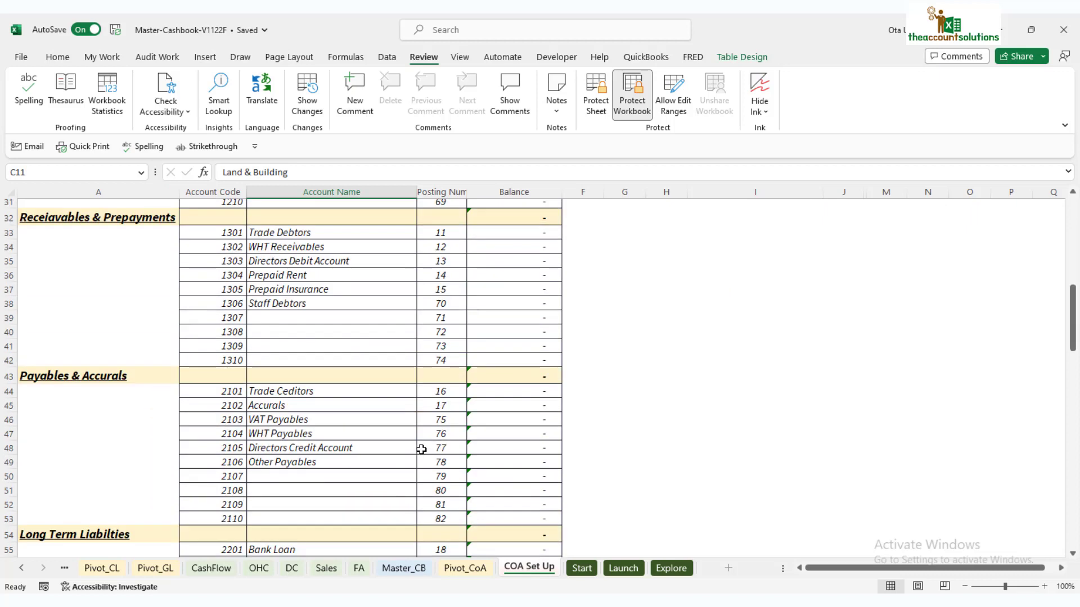
scroll(422, 449, down, 18)
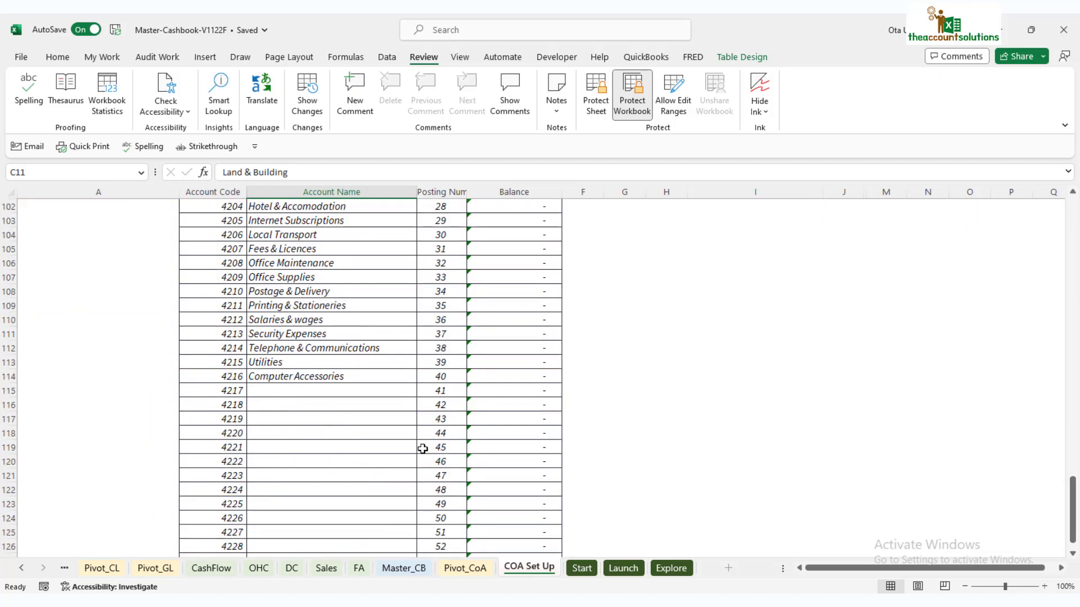
click(298, 390)
scroll(377, 425, up, 2)
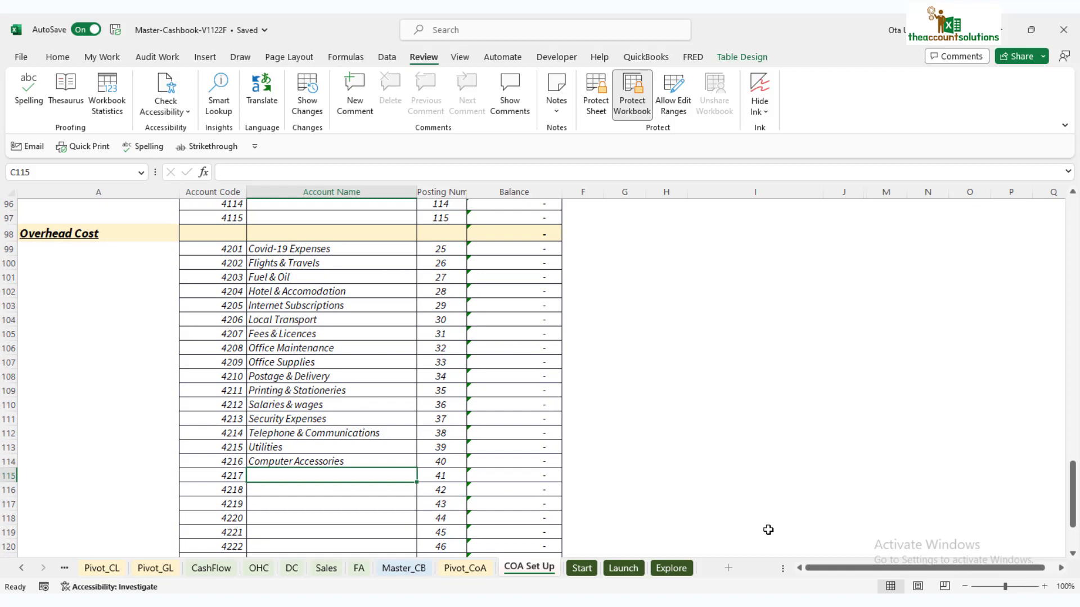
text(O)
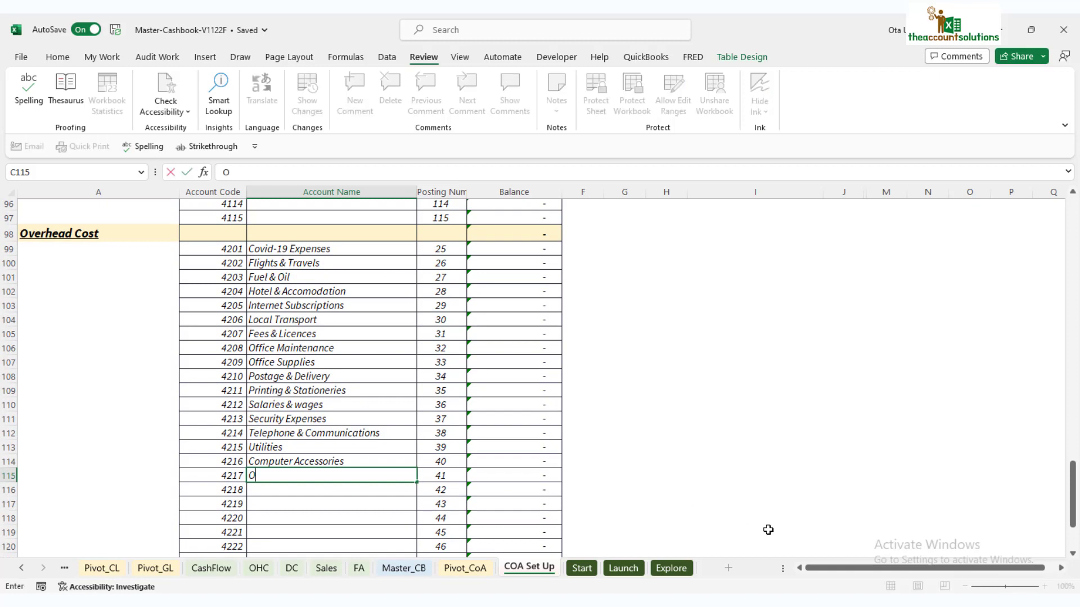
text(ffice Entertainment)
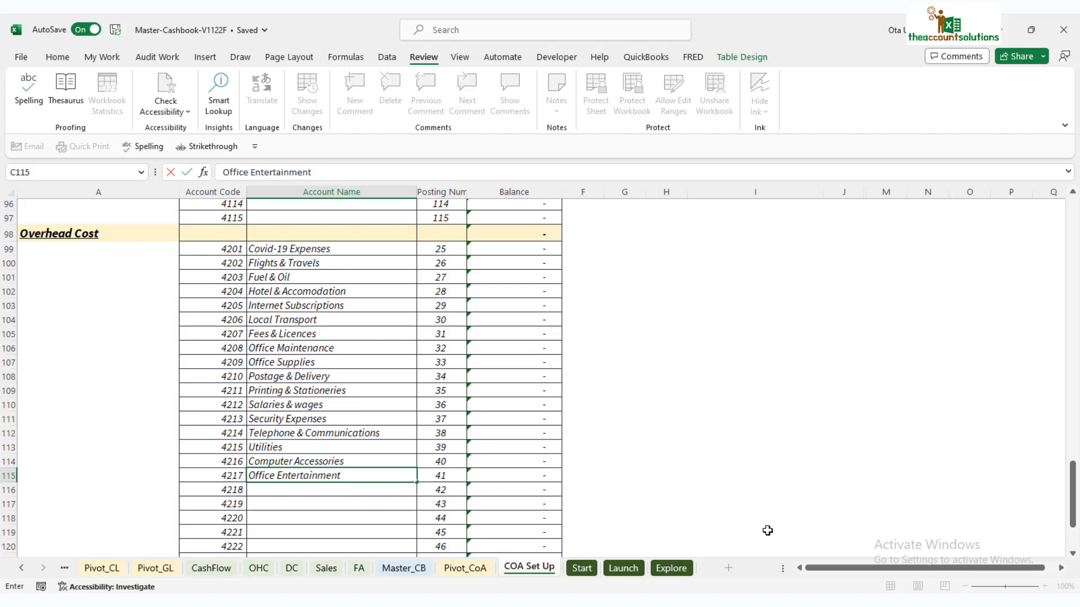
click(366, 509)
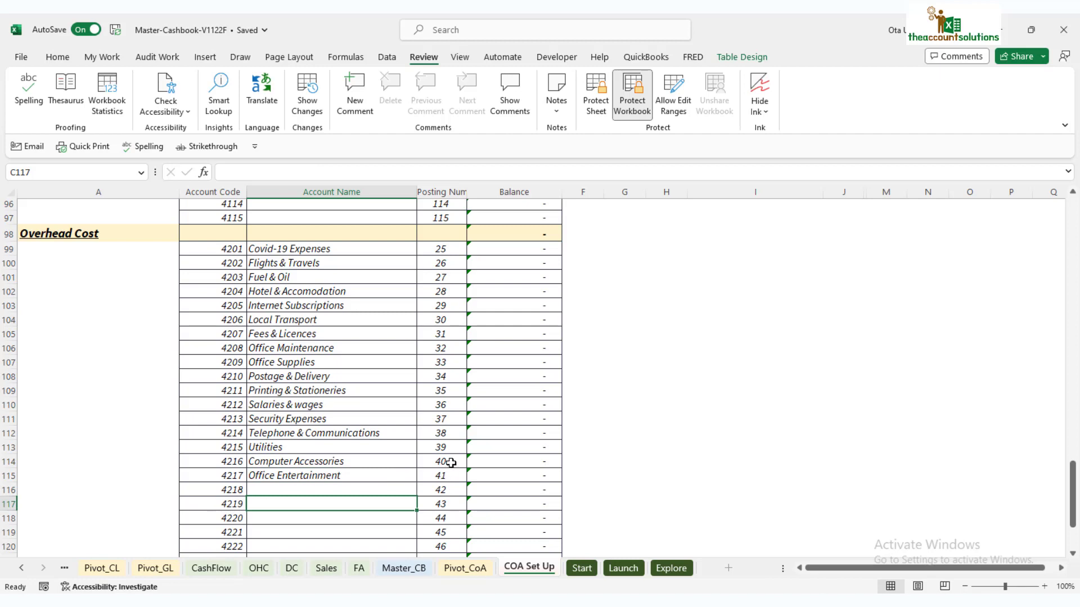
Refresh the Pivot_CoA pivot table to pull in account 4217, and check the end of the account list
click(465, 569)
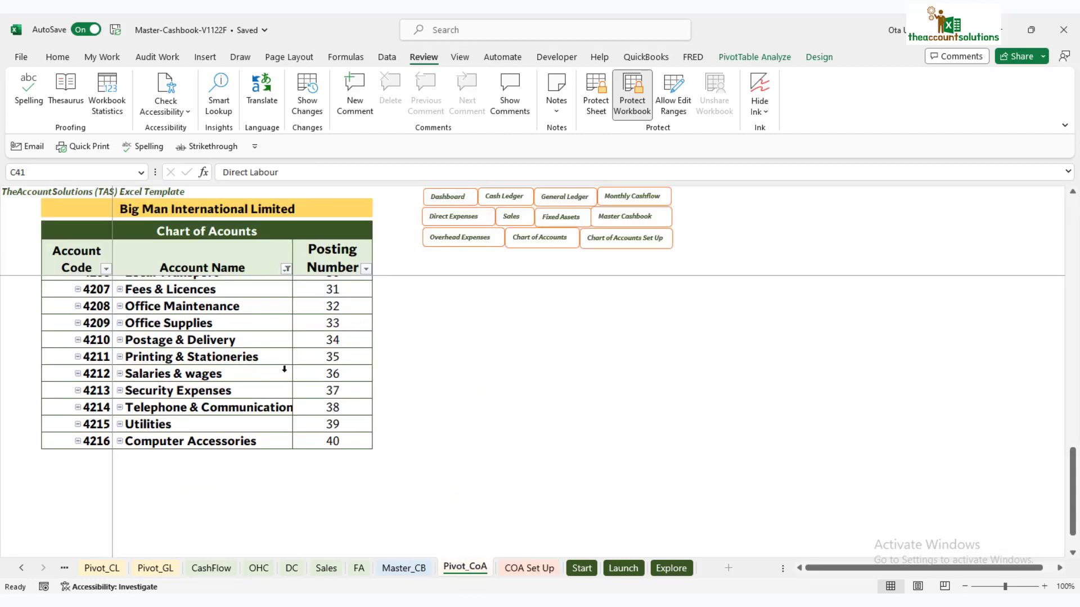
scroll(284, 369, up, 1)
right_click(216, 372)
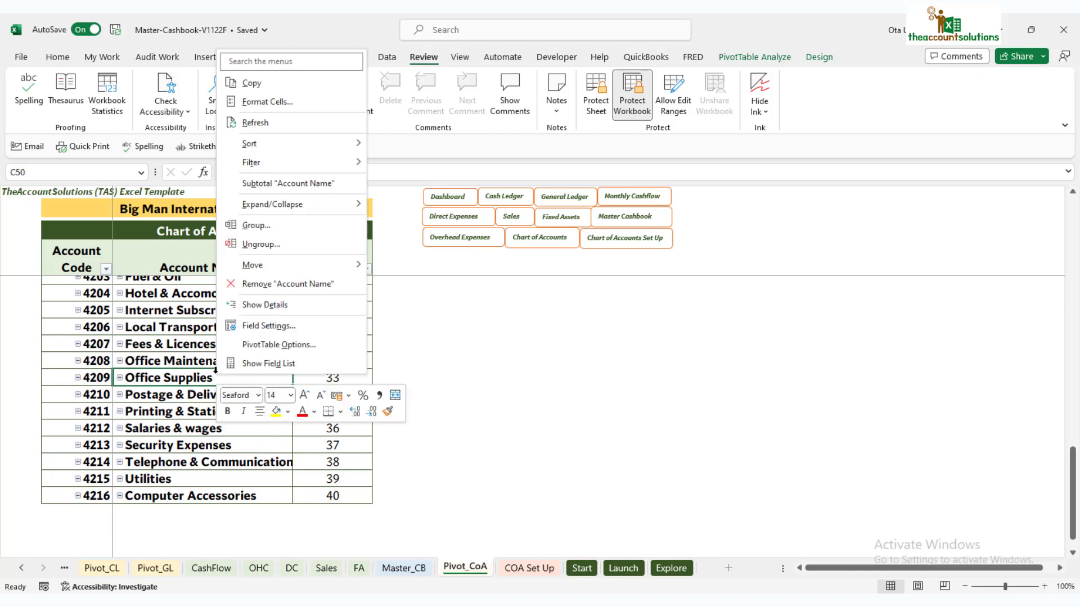
click(269, 123)
scroll(146, 473, down, 2)
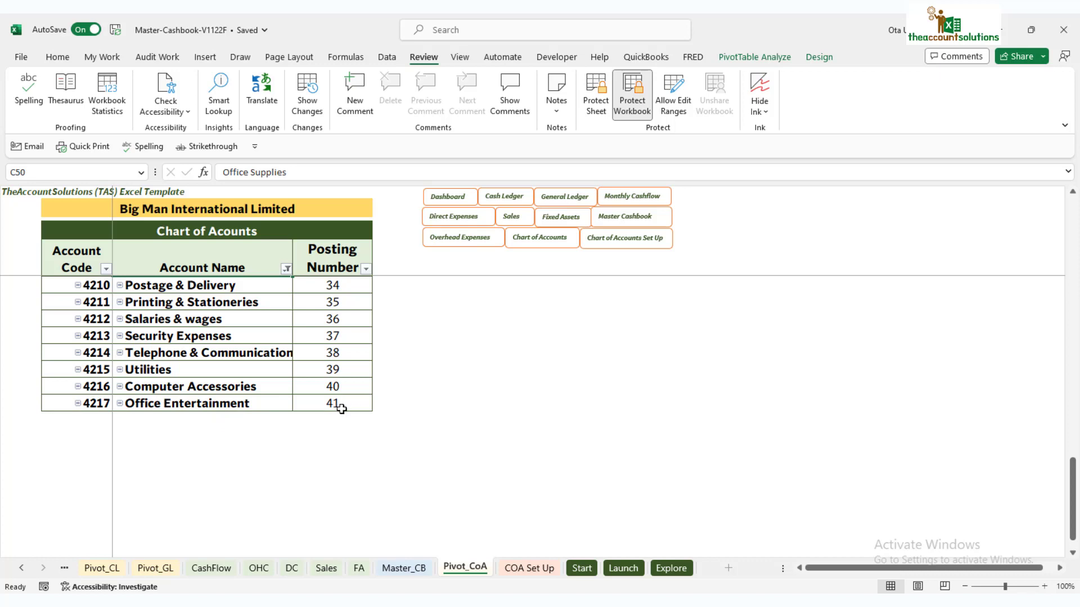
scroll(369, 380, up, 4)
scroll(369, 380, up, 10)
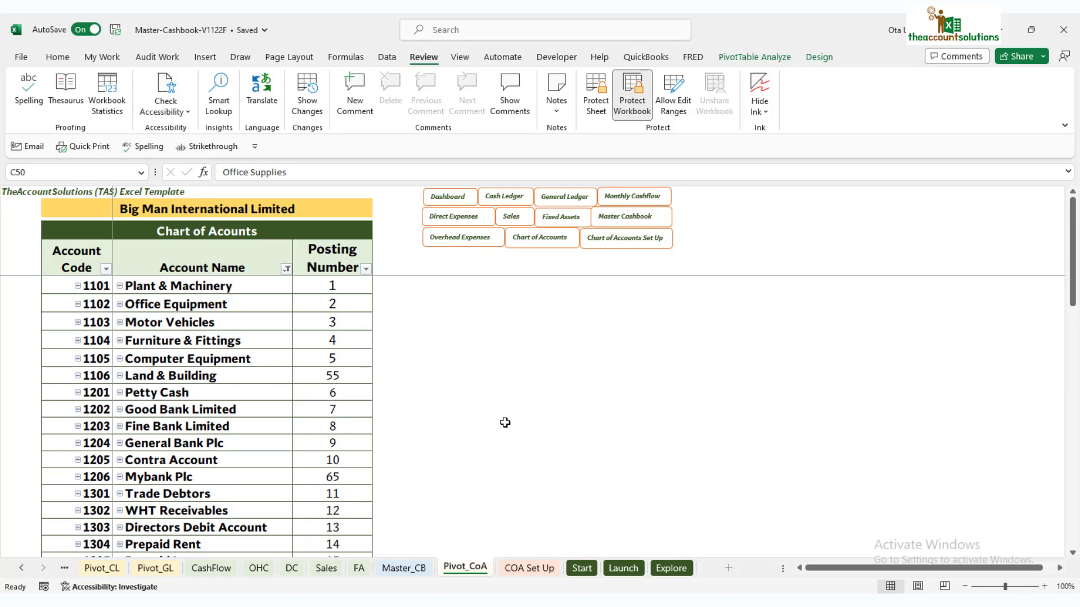
Review the account groups on the COA Set Up sheet, from Fixed Assets down through Long Term Liabilities
click(532, 574)
scroll(272, 417, up, 20)
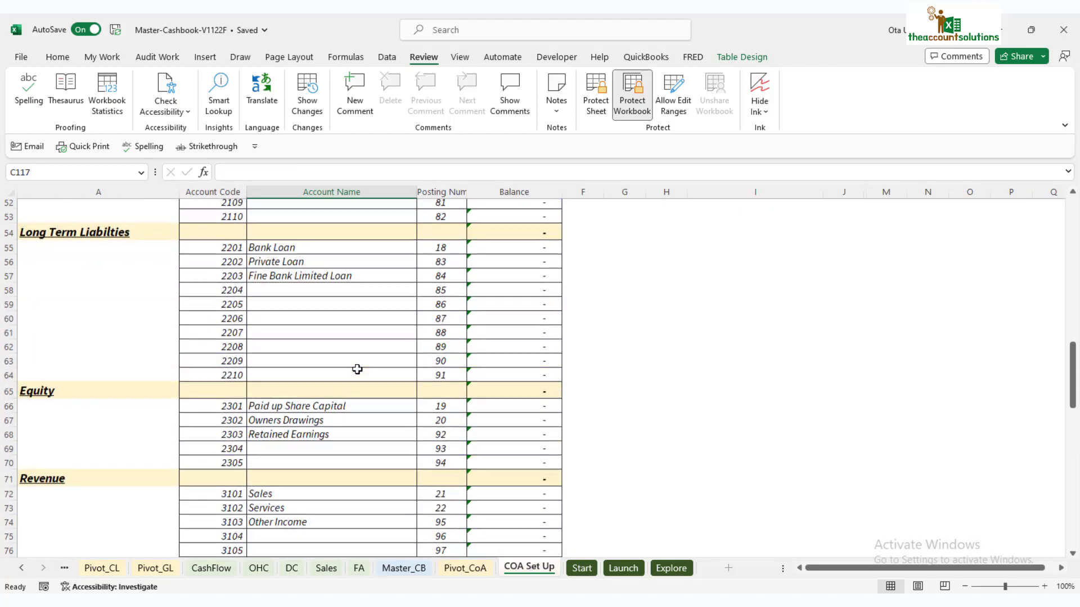
scroll(373, 364, up, 2)
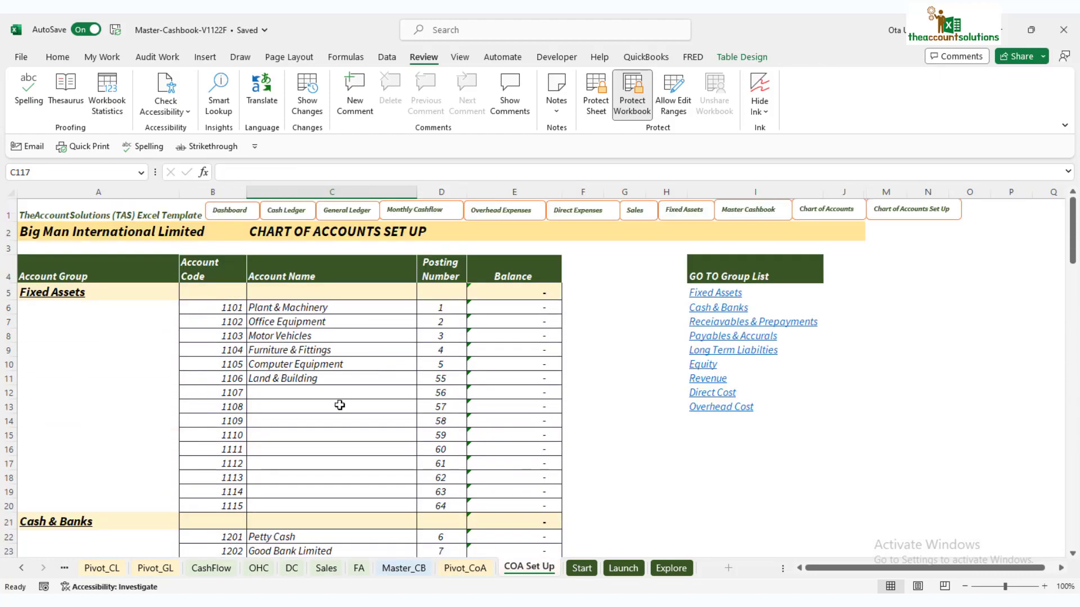
scroll(353, 408, down, 7)
scroll(349, 394, down, 12)
scroll(343, 371, up, 6)
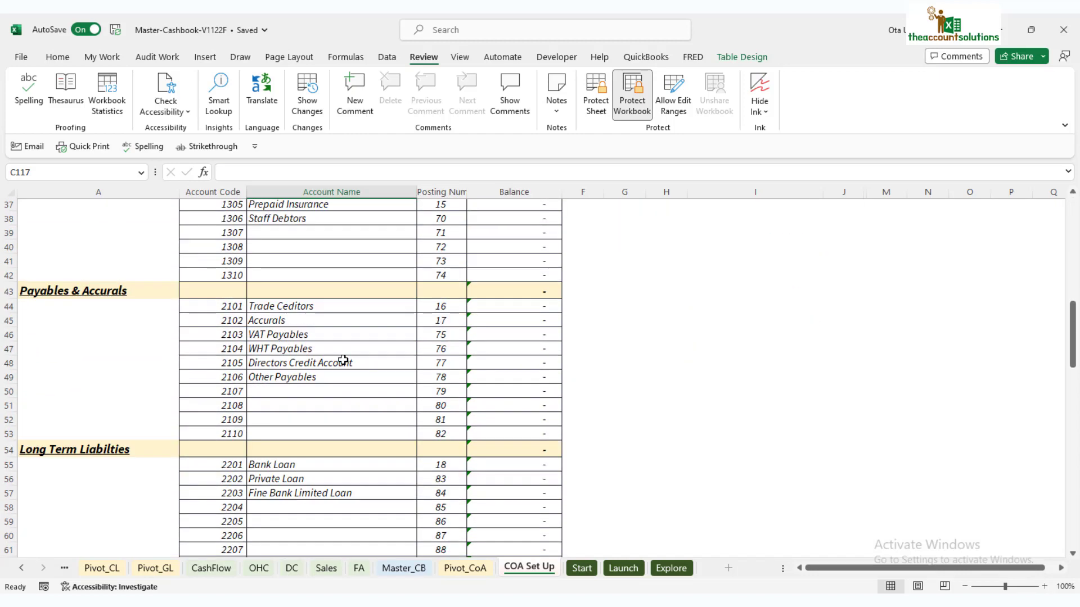
scroll(390, 315, up, 12)
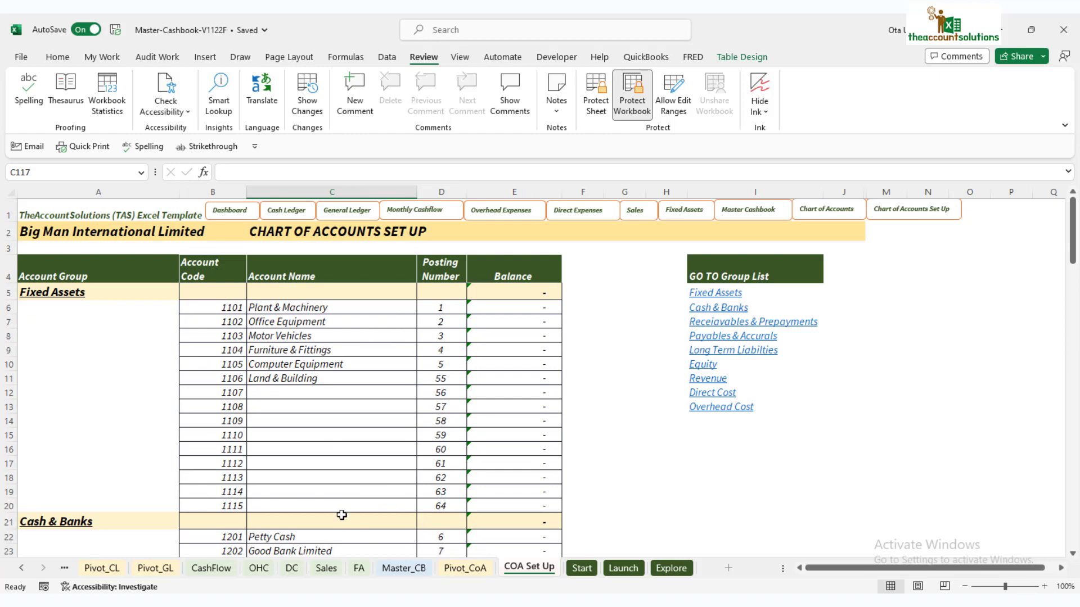
Refresh the chart of accounts pivot on Pivot_CoA once more and look through its account list
click(466, 569)
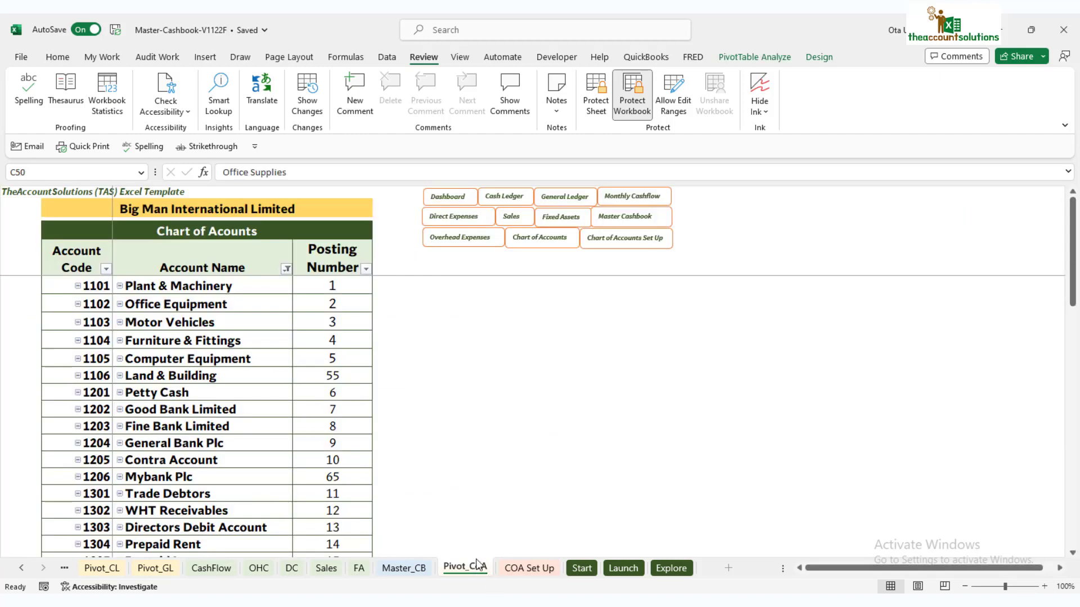
right_click(198, 338)
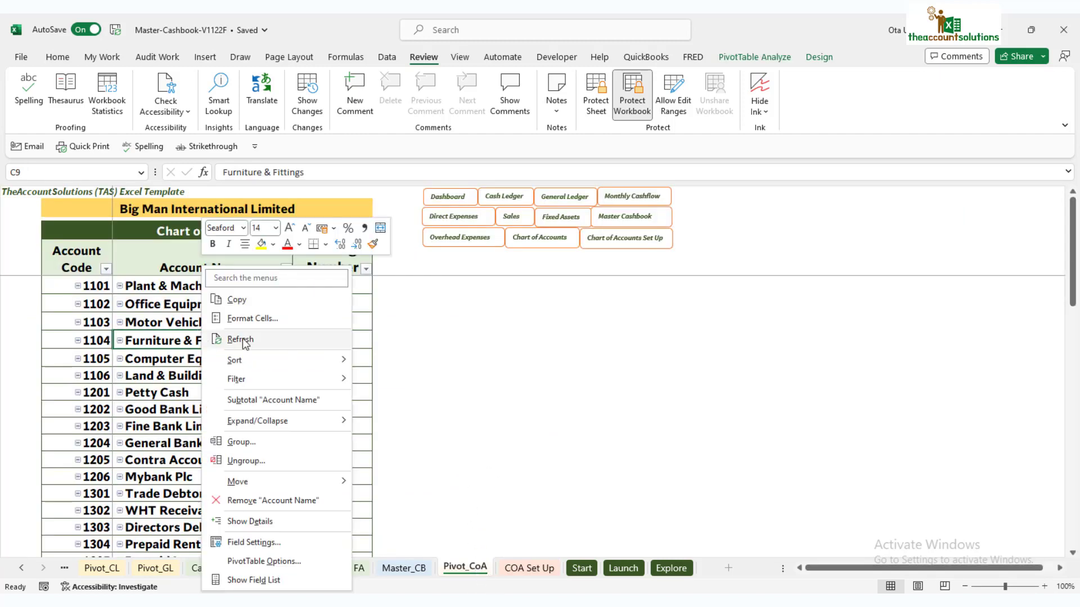
click(253, 340)
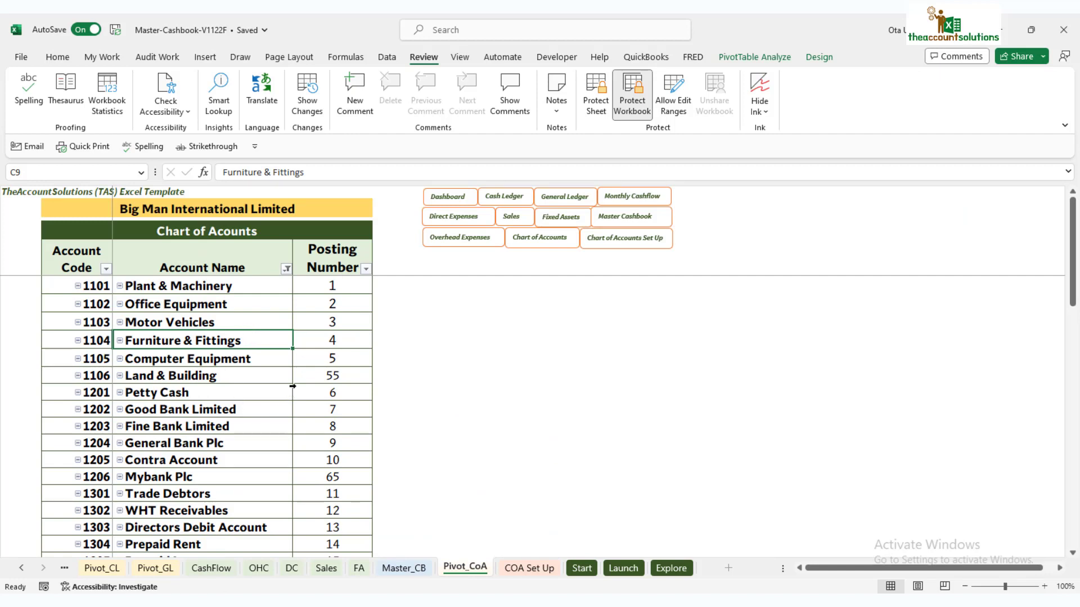
scroll(284, 380, down, 10)
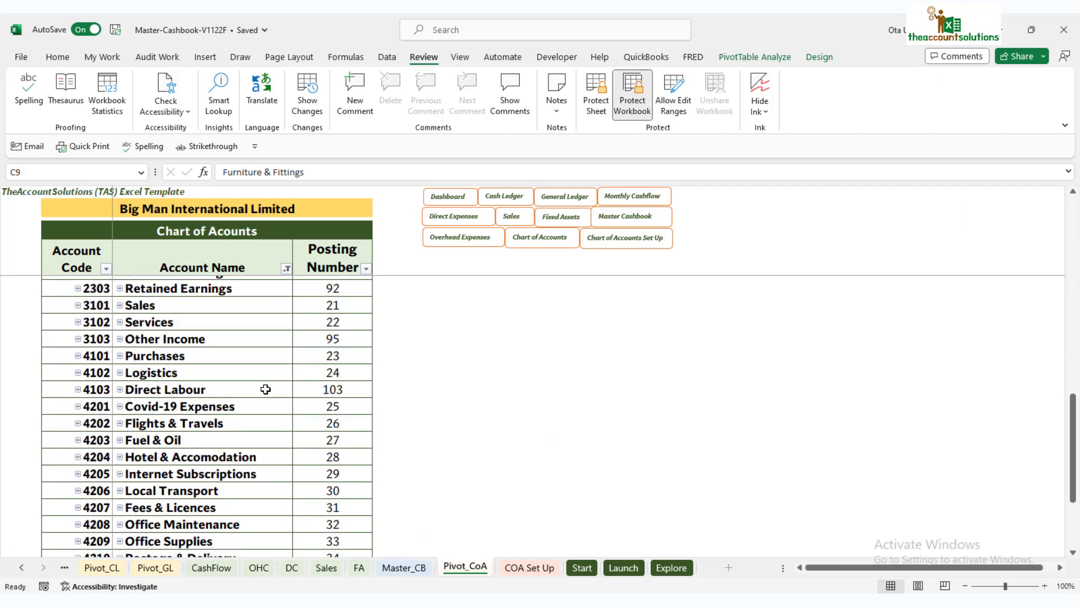
scroll(265, 388, up, 11)
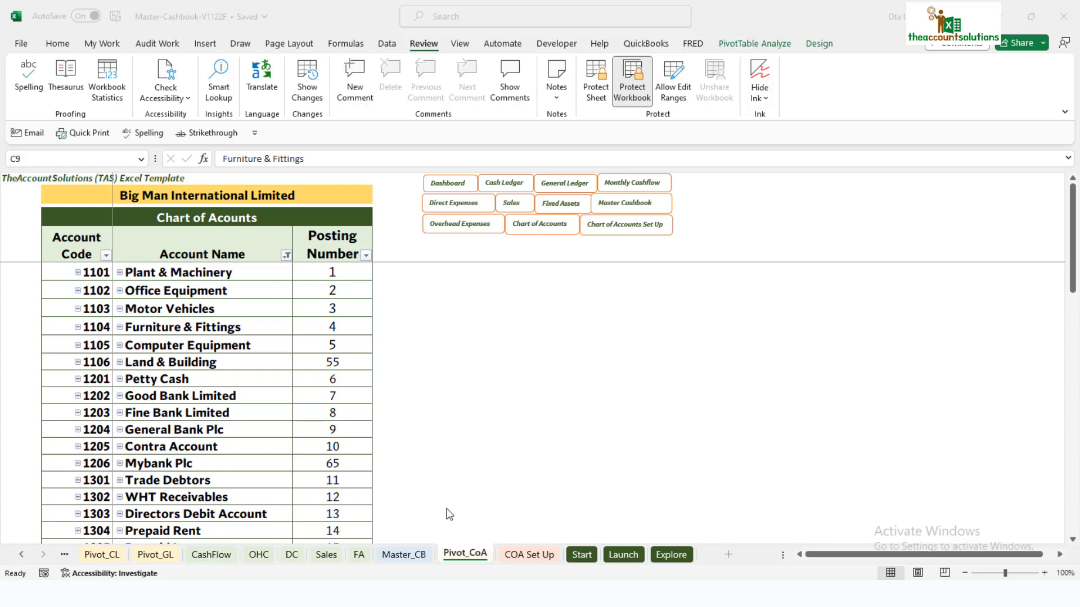
View the Master_CB sheet, return to Pivot_CoA, and follow its Master Cashbook link
click(410, 556)
click(410, 556)
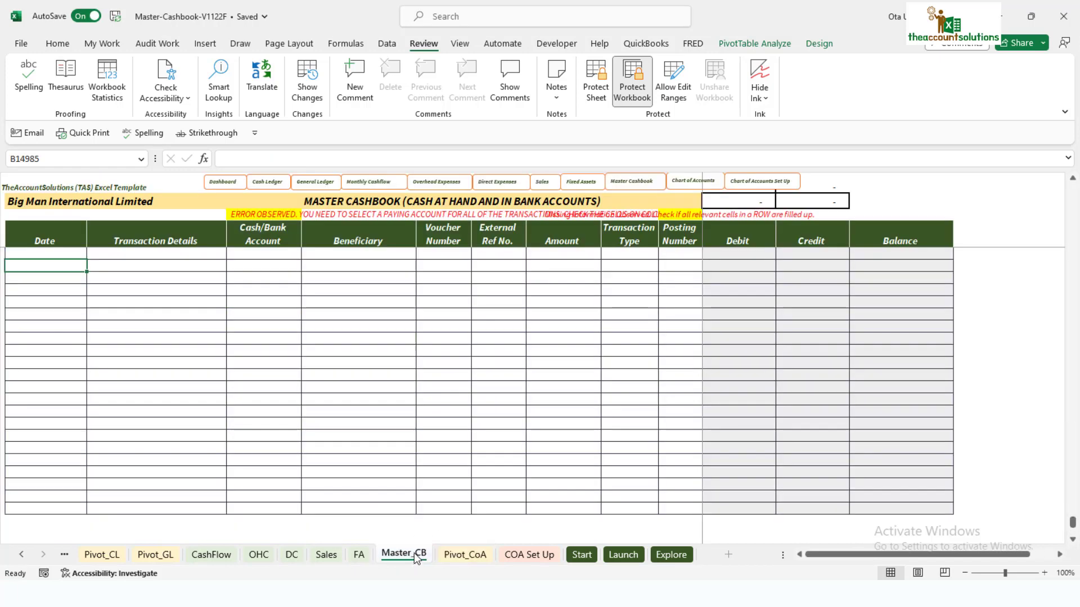
click(465, 556)
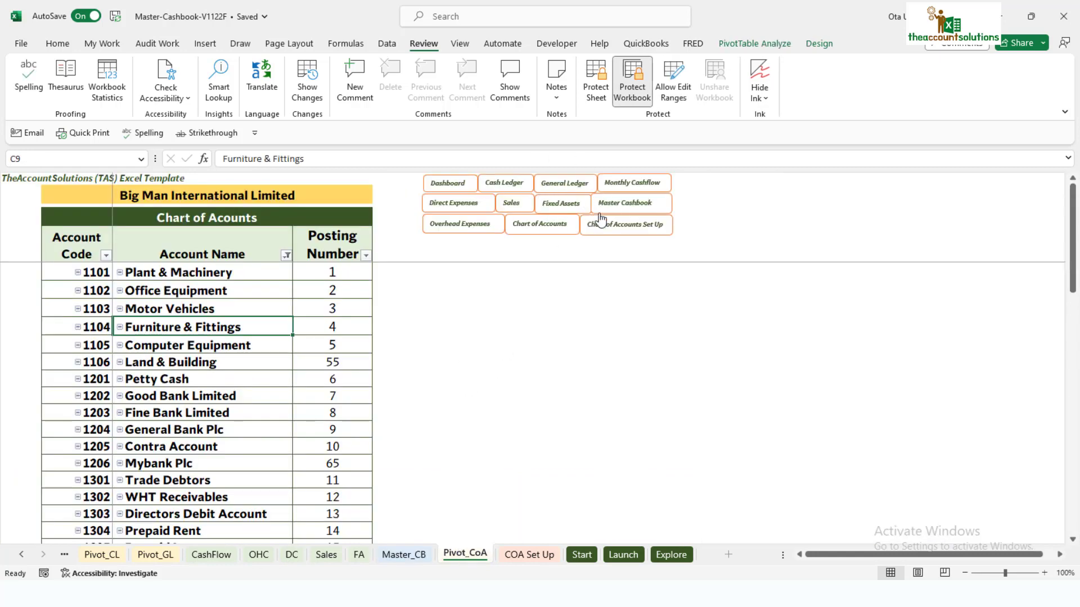
click(630, 204)
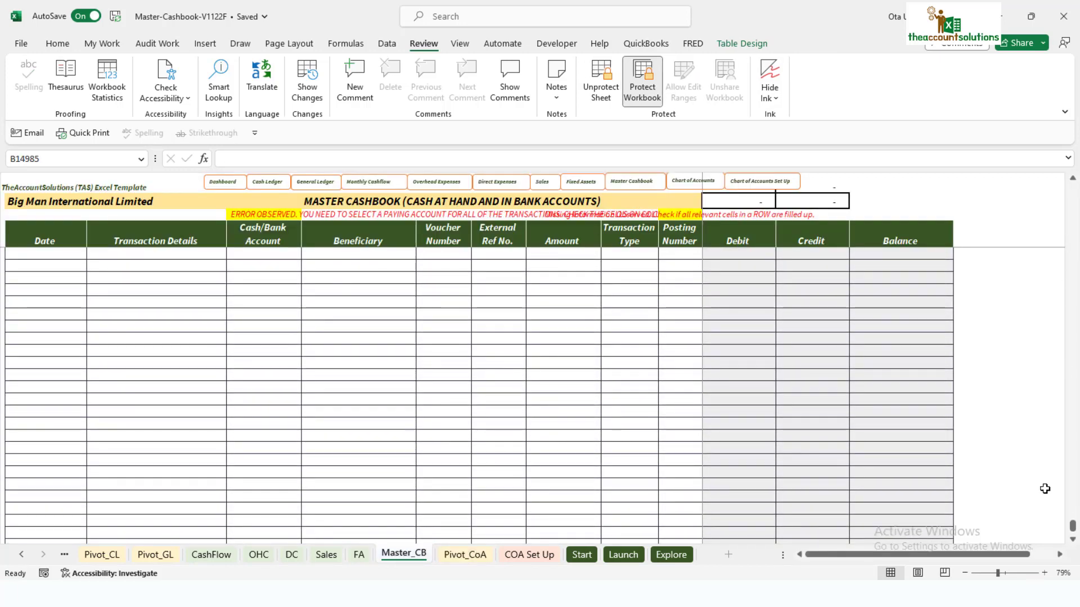
Return to the first entry rows of the Master Cashbook and look over its transaction columns
drag(1073, 525, 1073, 189)
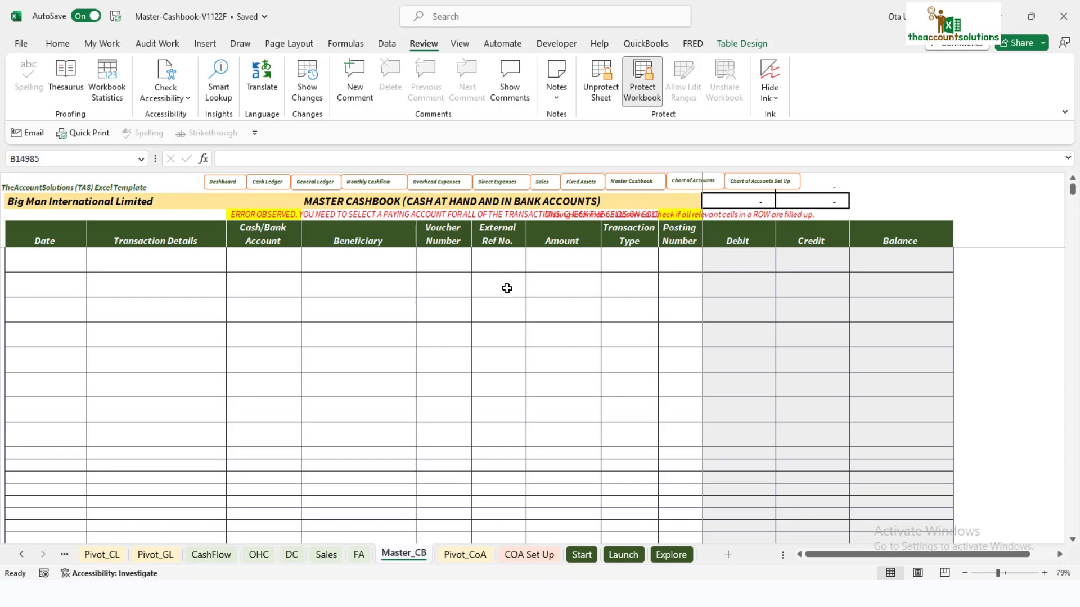
click(495, 263)
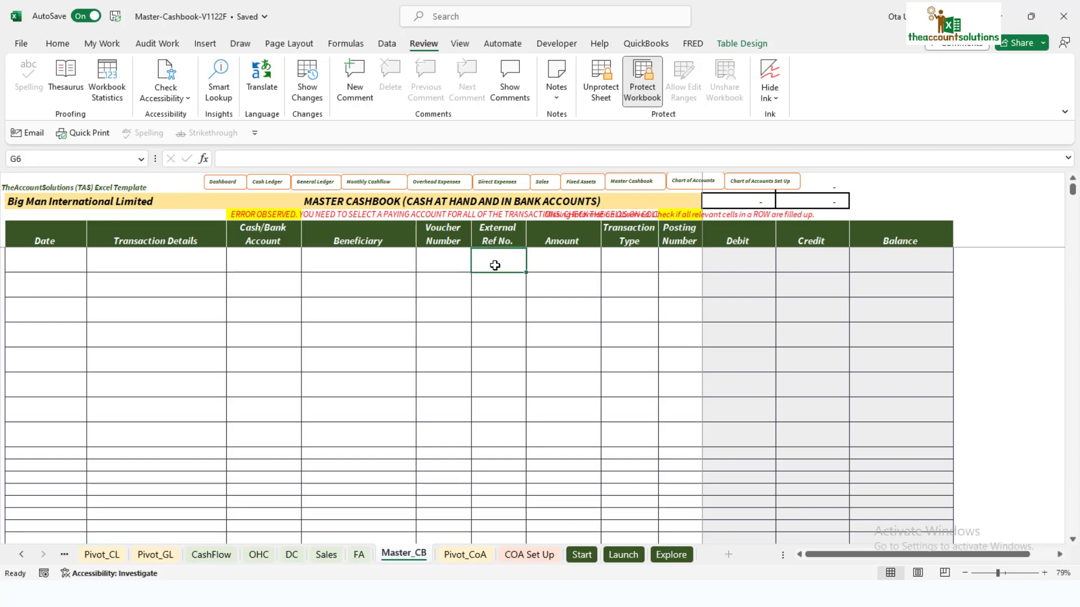
click(443, 286)
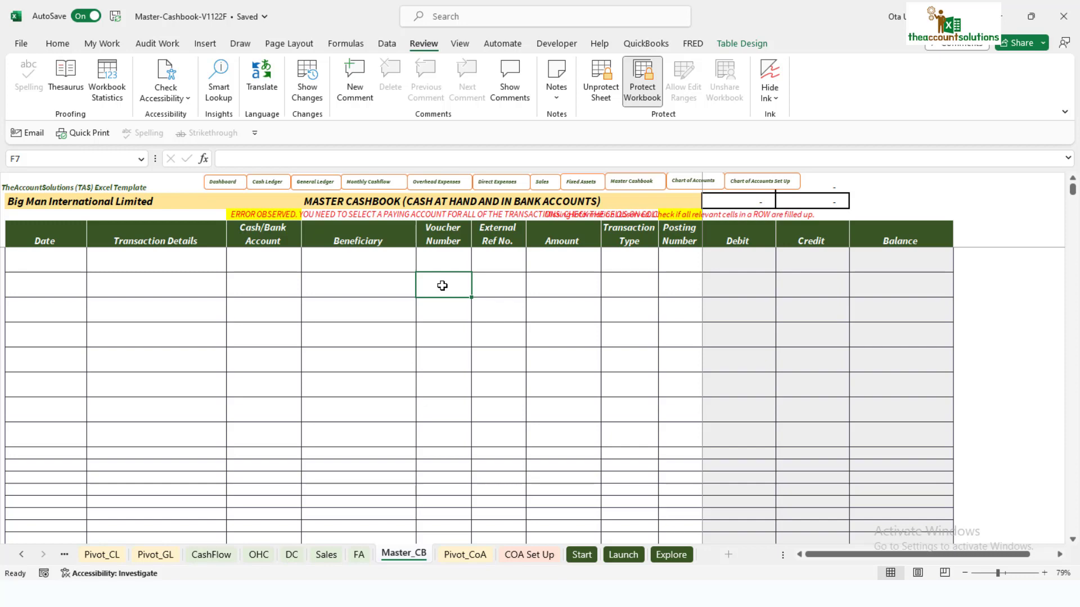
click(459, 258)
click(452, 309)
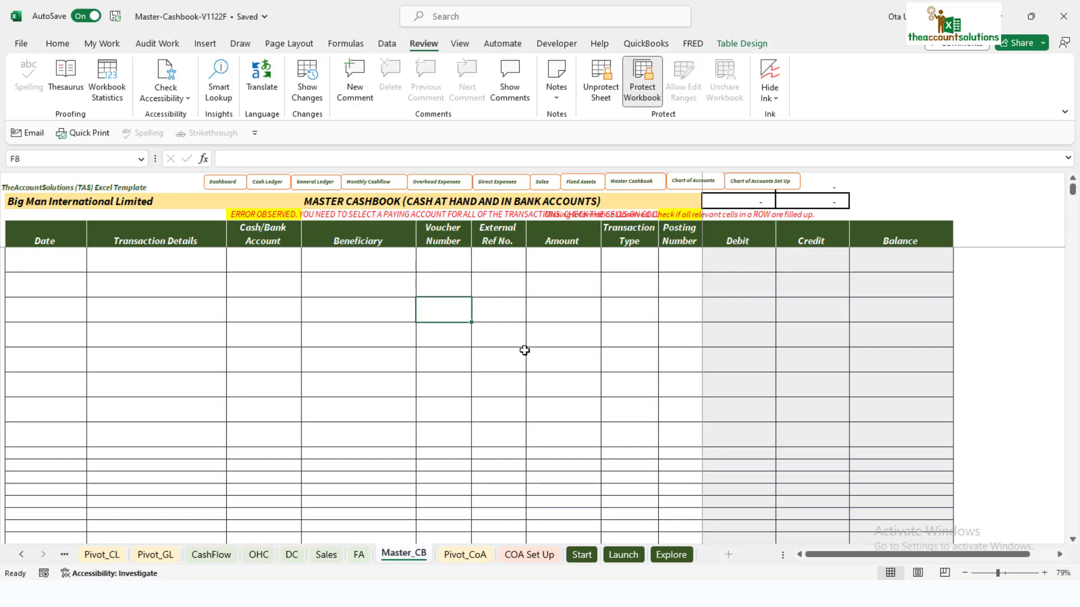
In the first cashbook row, enter the date 1/1/22 and the transaction details "cash from sales"
click(62, 259)
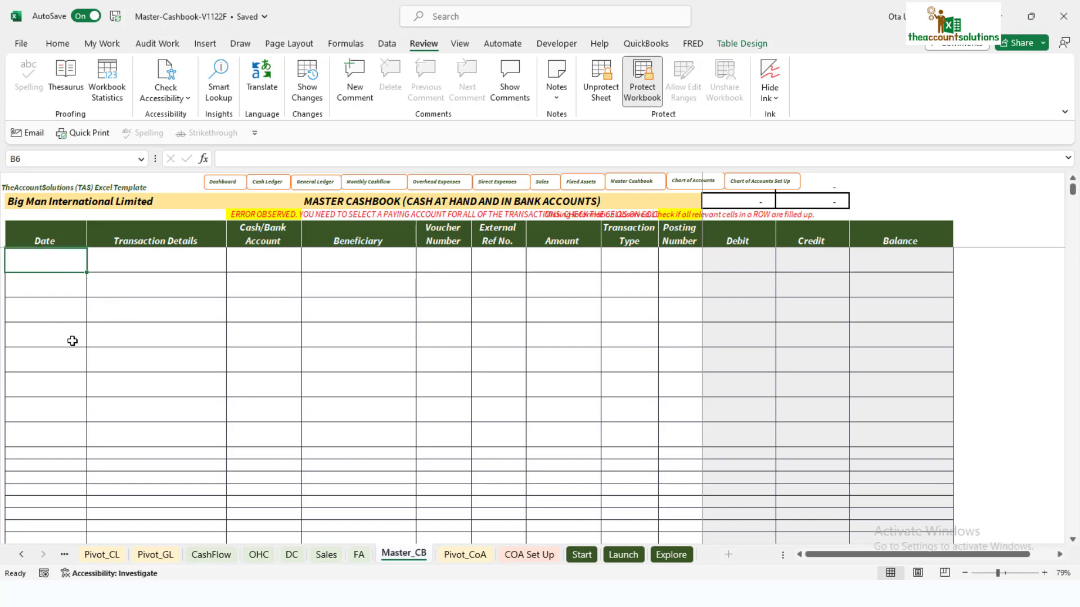
text(1)
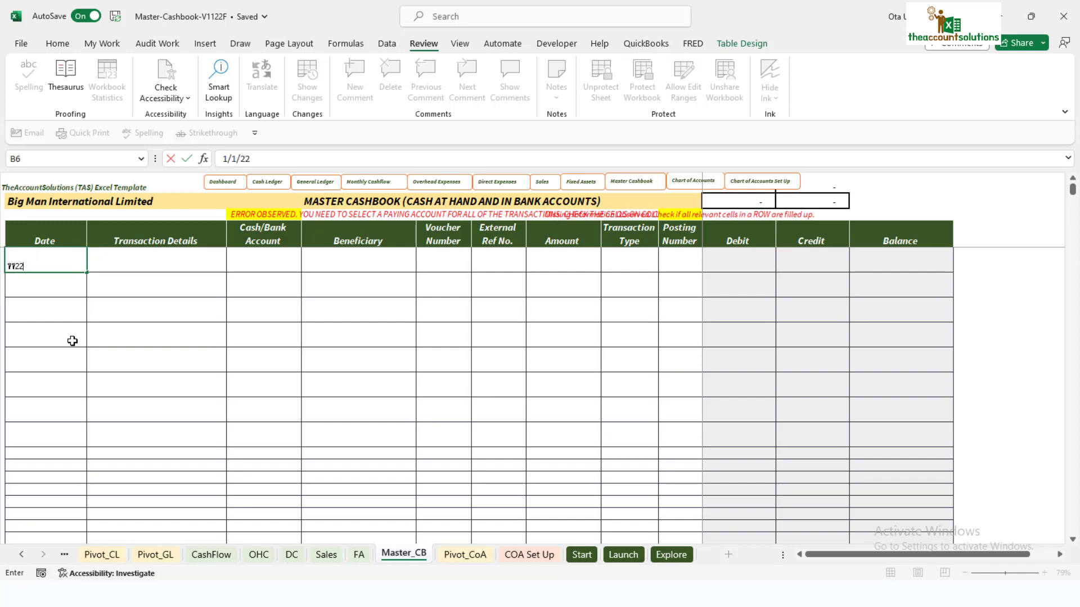
text(/1/22)
click(159, 256)
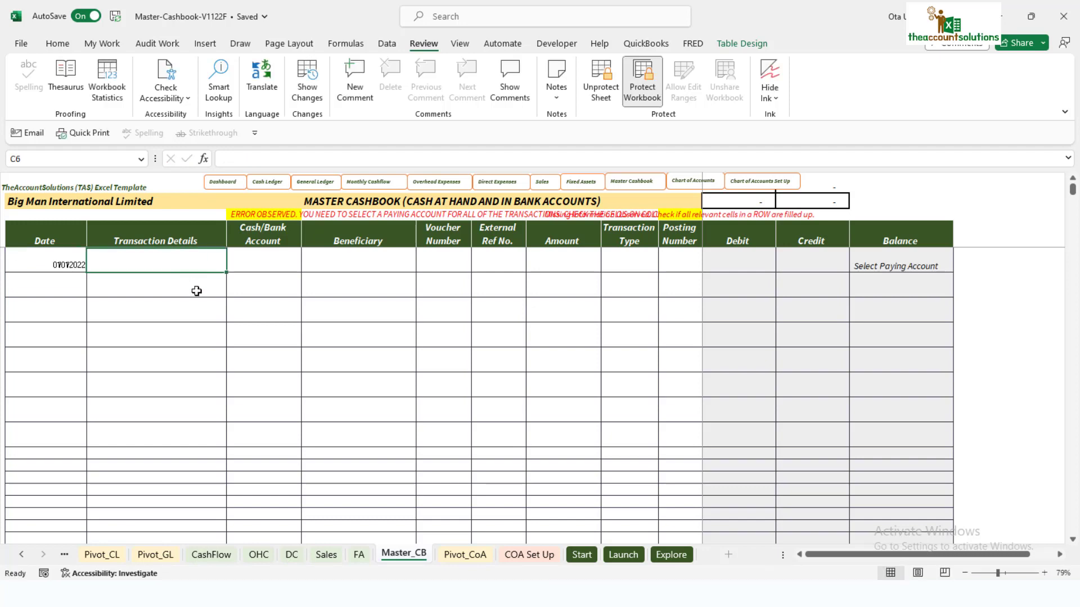
text(ca)
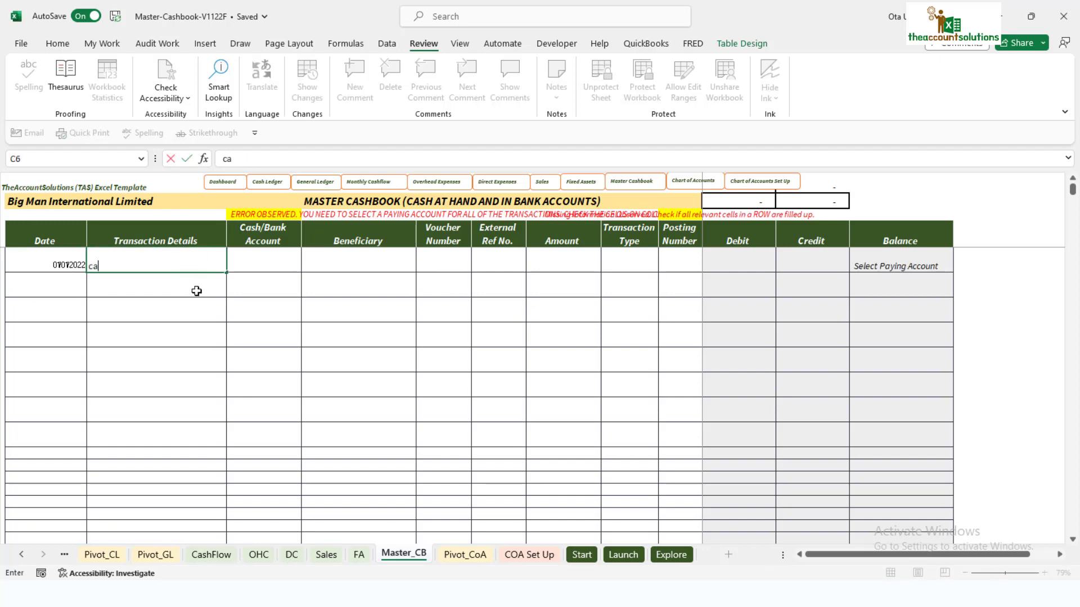
text(sh from sales)
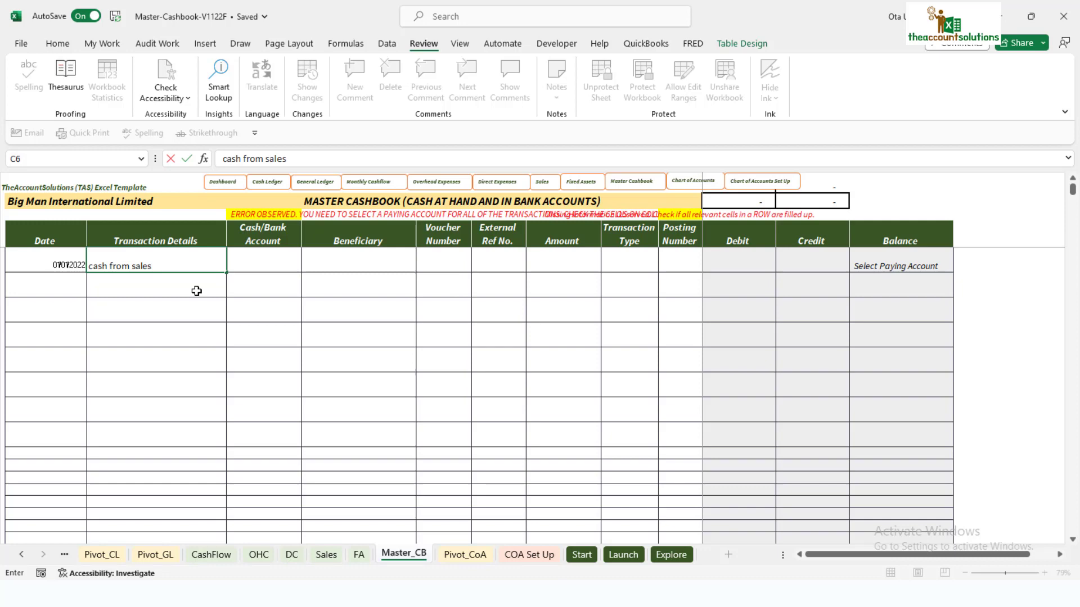
For the cash from sales entry, choose General Bank Plc as the cash/bank account and enter Goodwill Shop as beneficiary
click(275, 261)
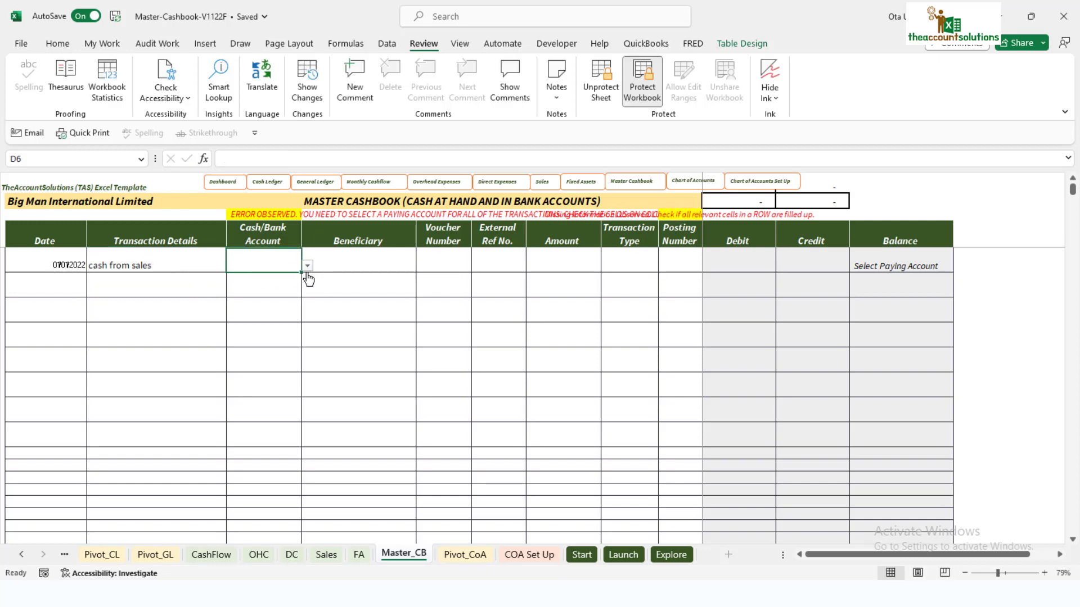
click(307, 268)
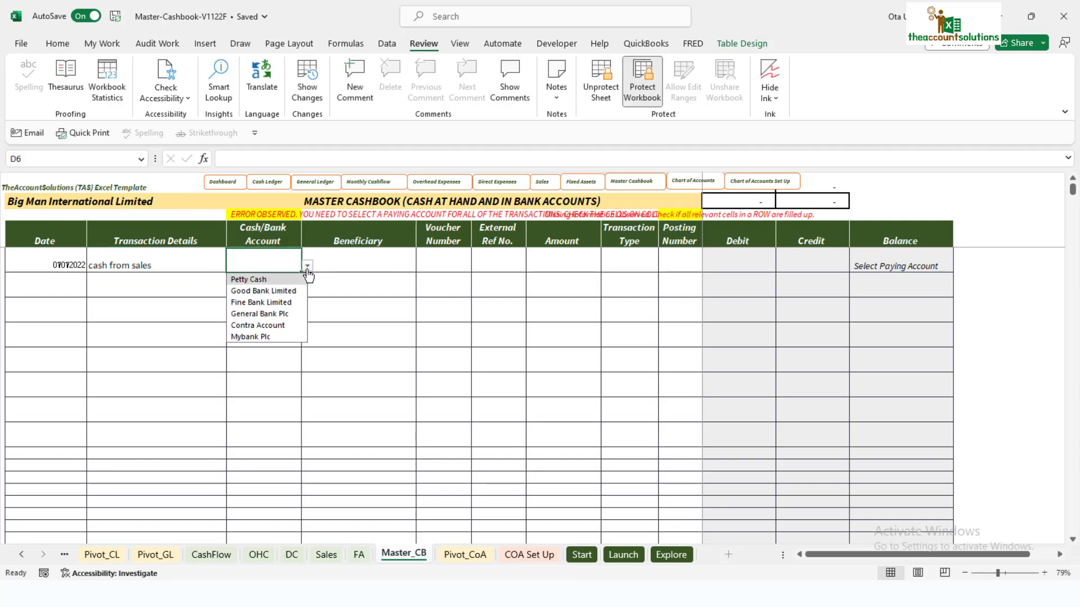
click(278, 316)
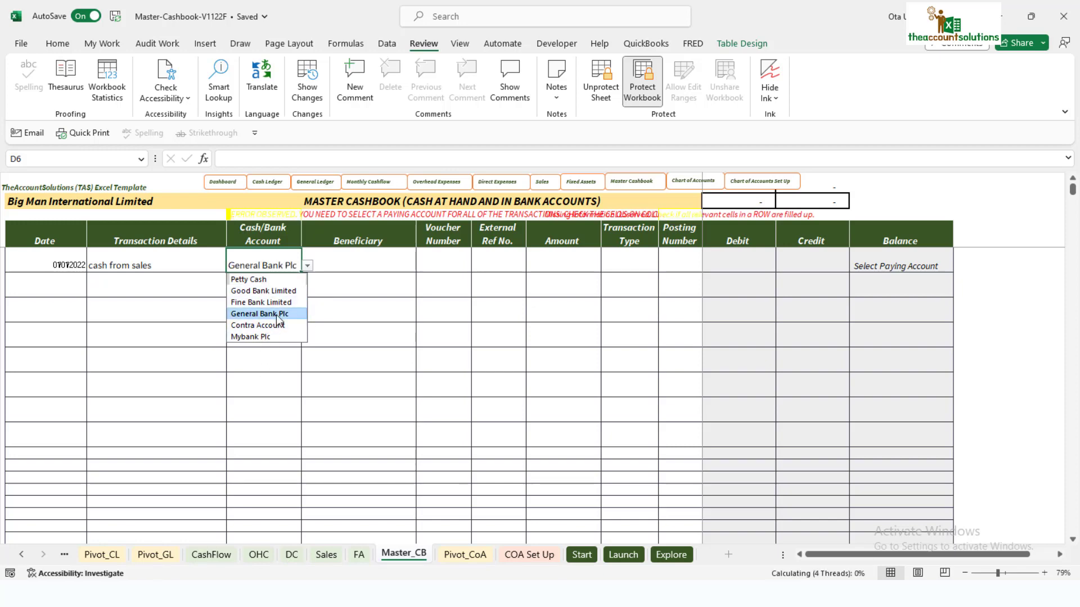
click(379, 267)
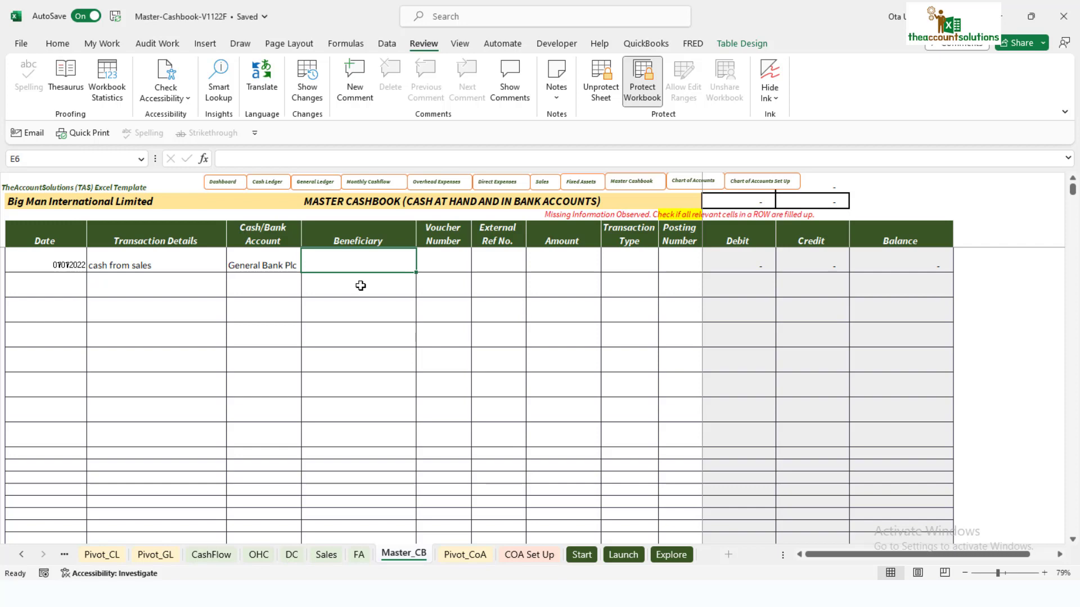
text(Goodwill)
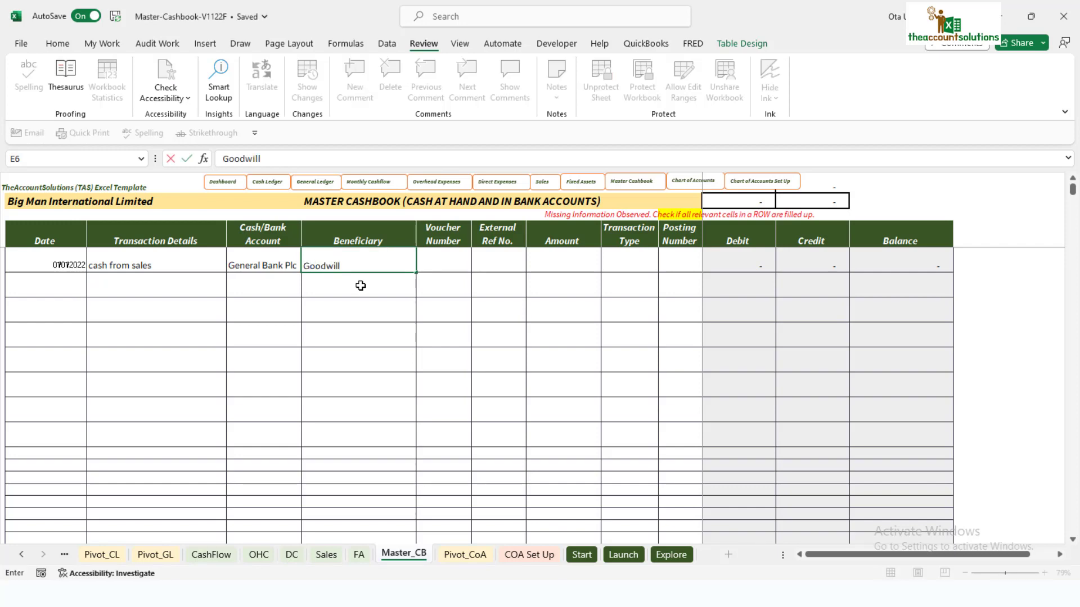
text( Shop)
Give the Goodwill Shop entry the voucher number RV000001 and the external reference number GS01
click(445, 263)
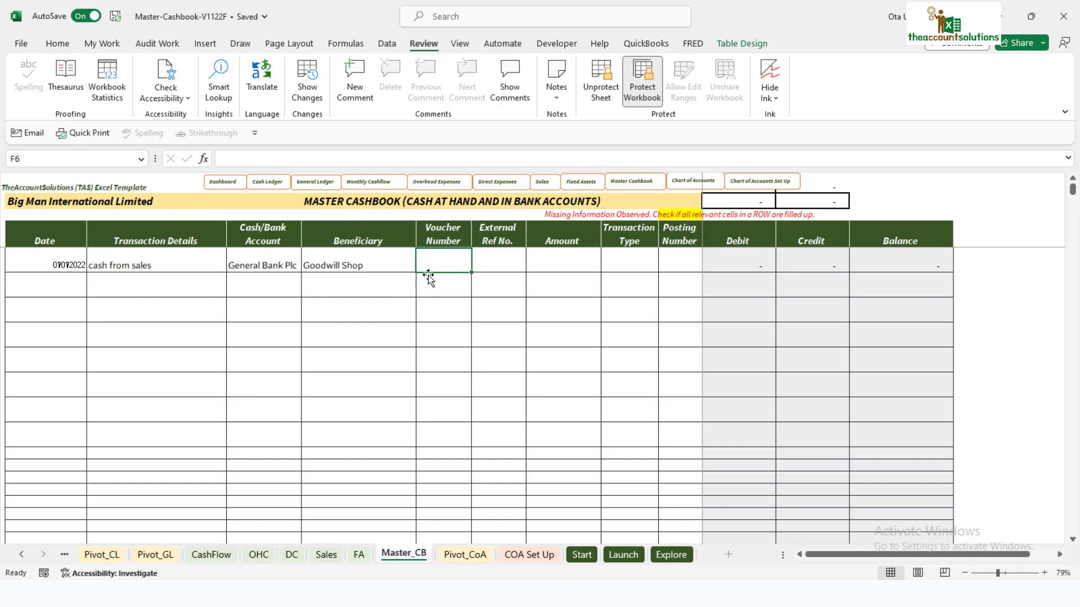
text(RV0)
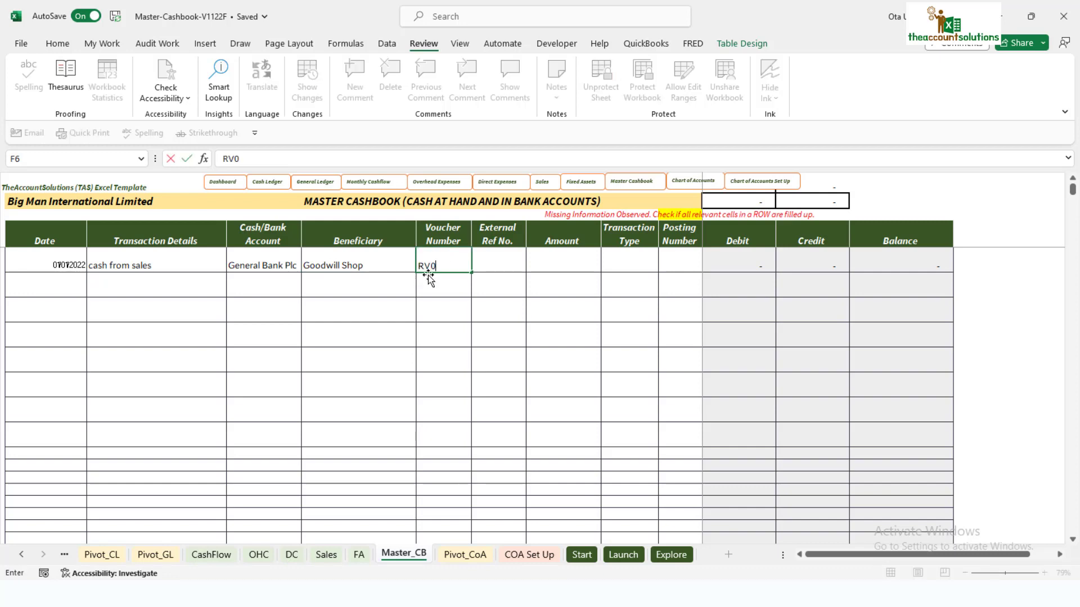
text(00001)
click(430, 320)
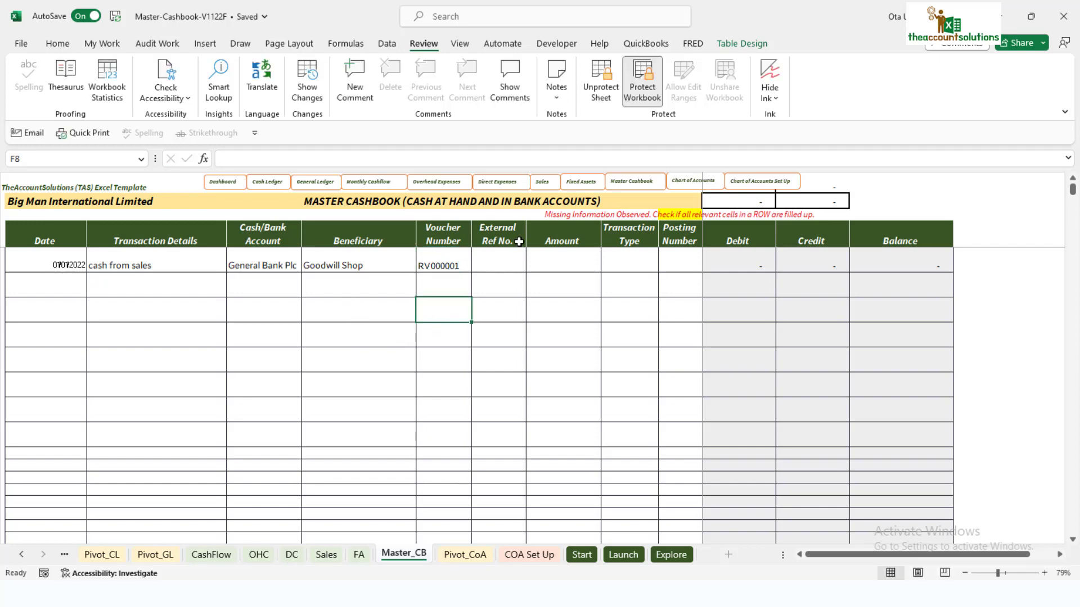
click(506, 259)
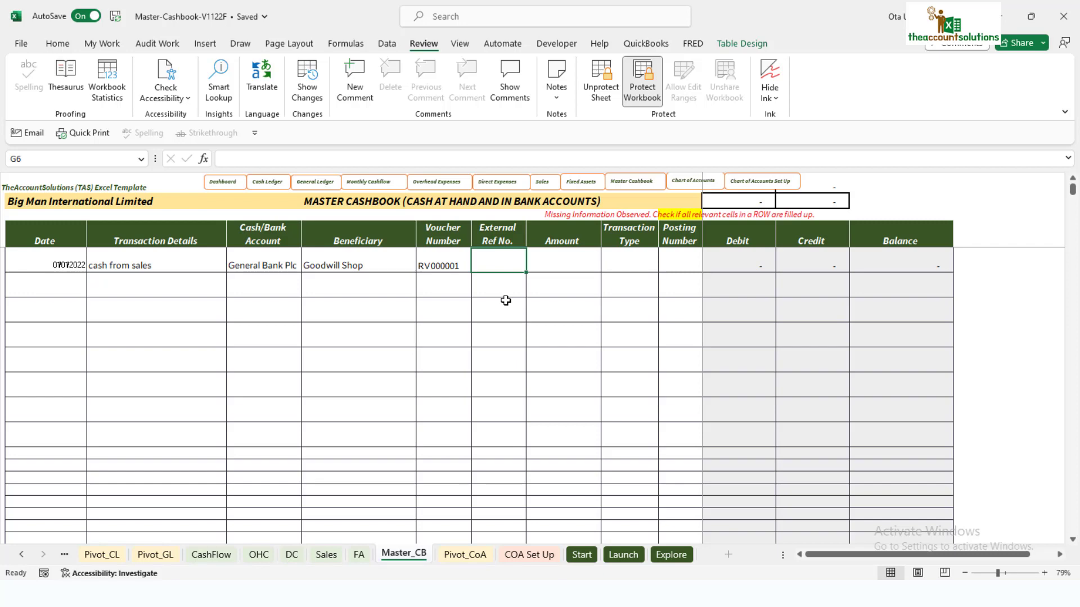
text(GS)
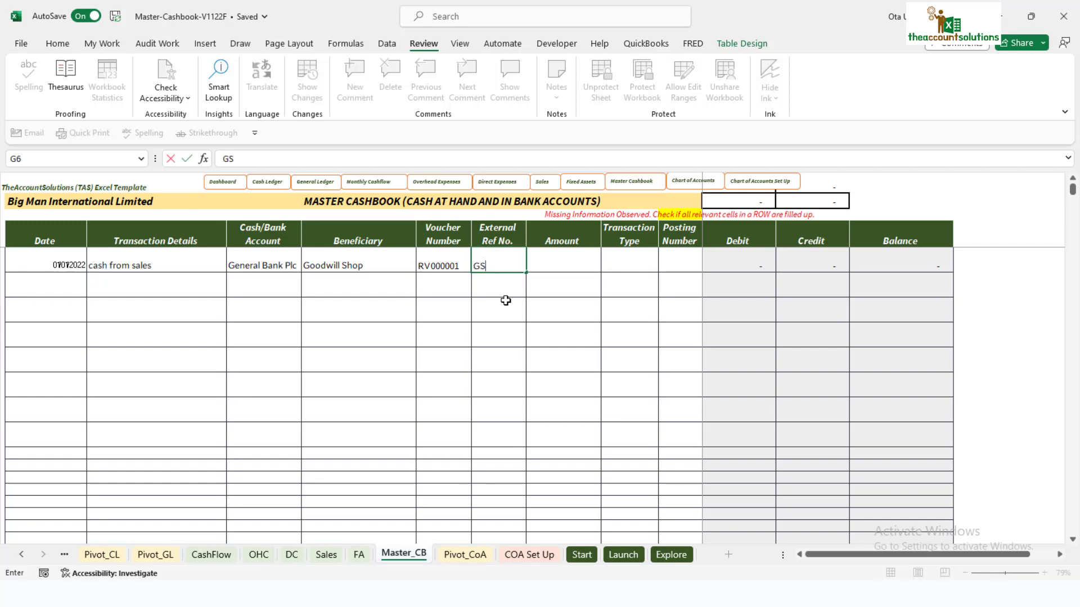
text(01)
Set the amount of the first cashbook entry to 1000000 and its transaction type to Cash Inflow
click(554, 264)
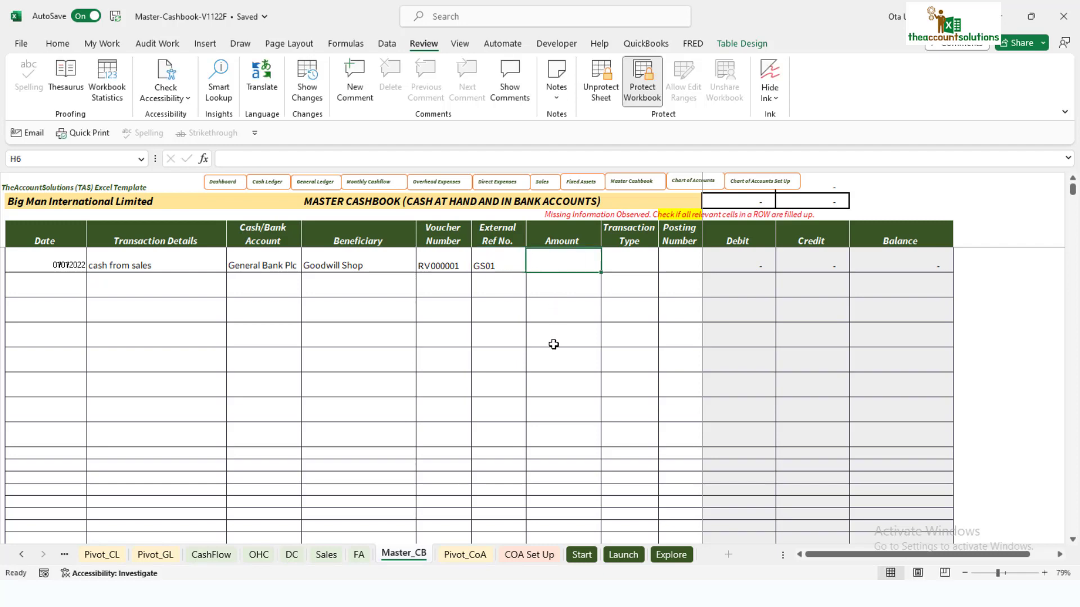
text(100)
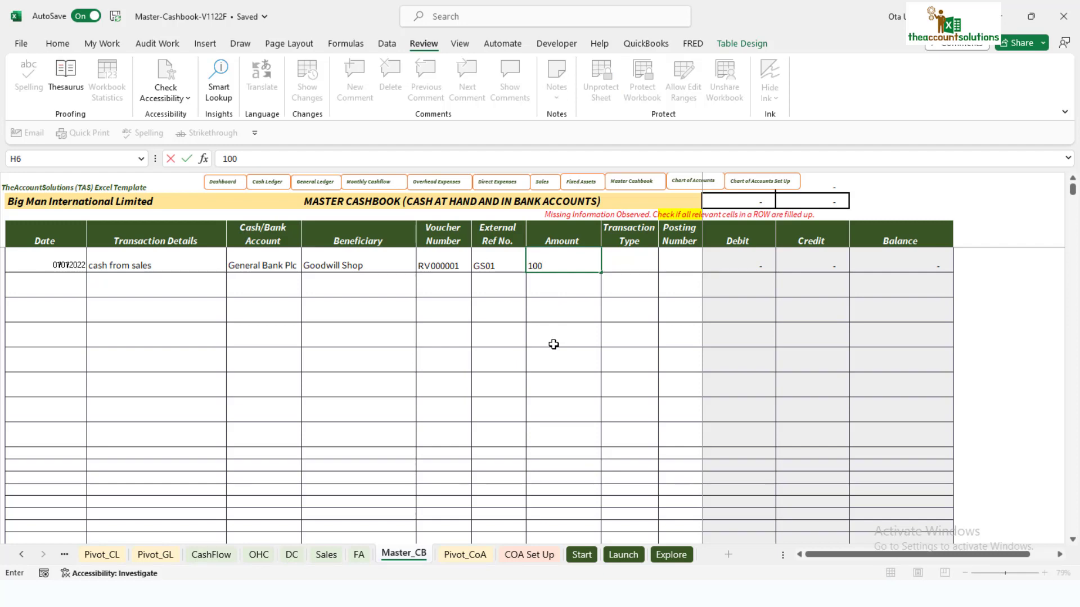
text(0000)
key(Return)
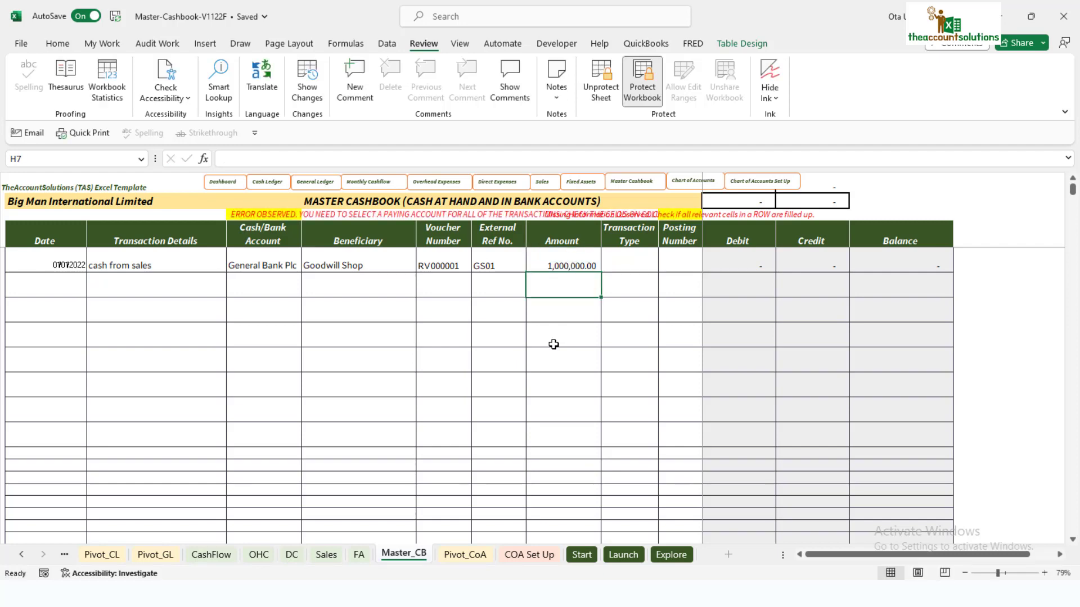
click(637, 260)
click(665, 266)
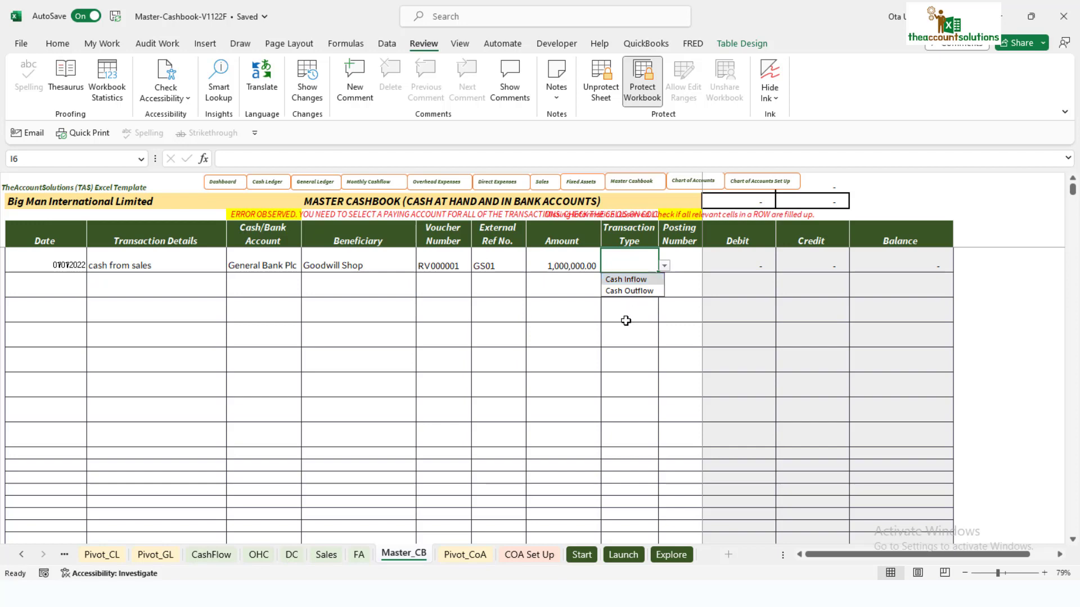
click(632, 279)
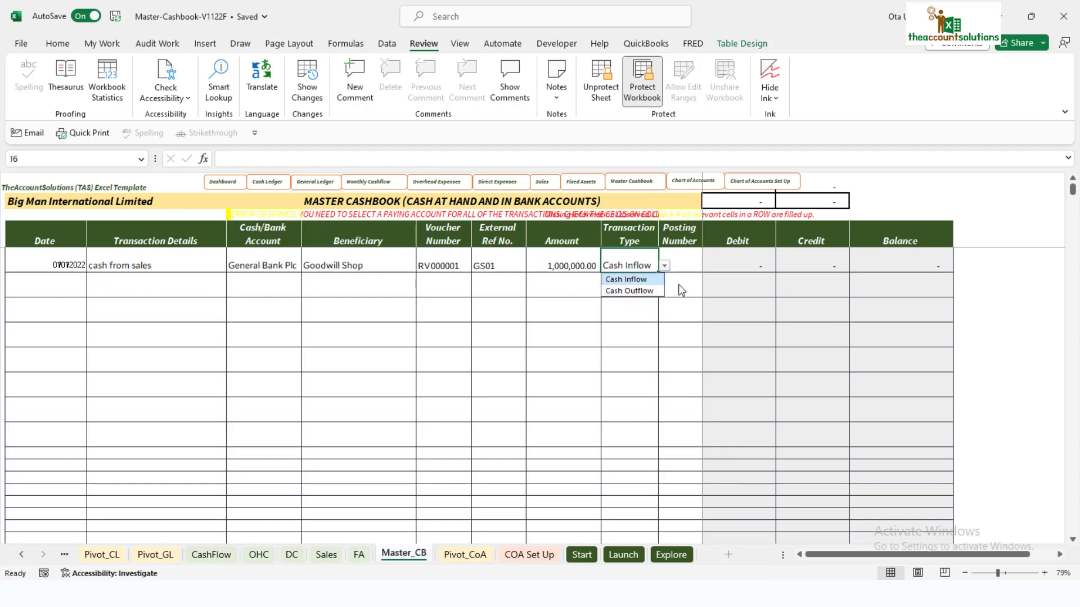
Go from the entry's empty Posting Number cell to Pivot_CoA and look through the chart of accounts for the matching posting number
click(688, 257)
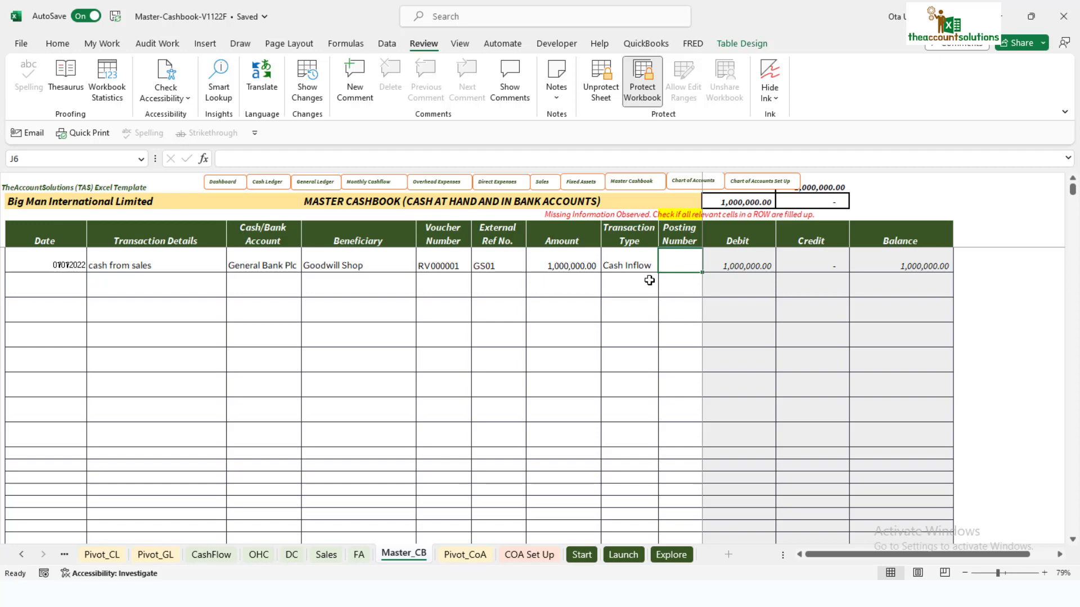
click(474, 555)
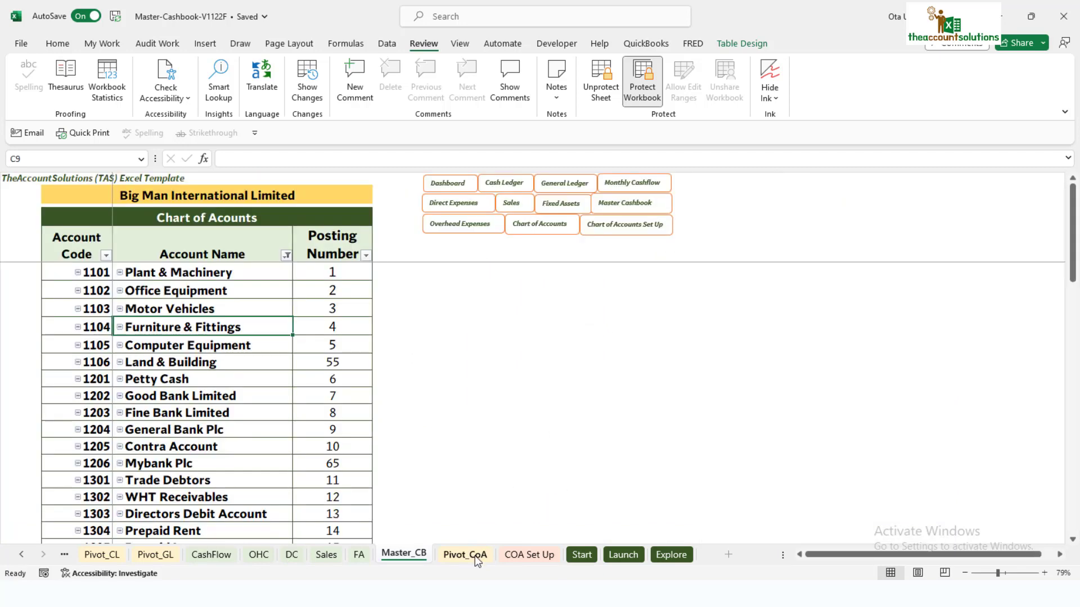
scroll(219, 384, down, 1)
scroll(219, 384, down, 1)
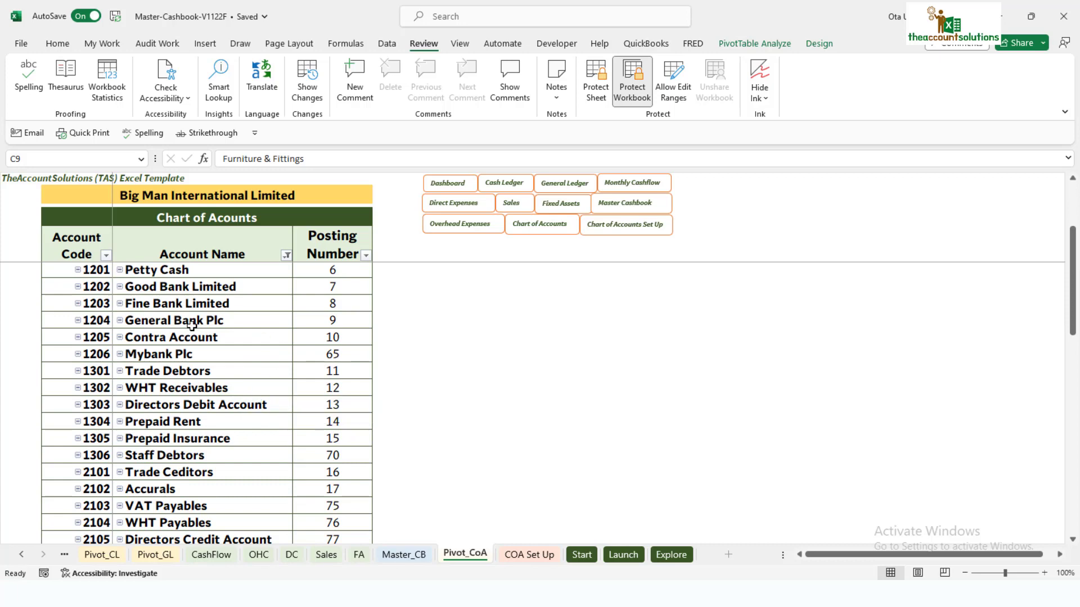
scroll(233, 362, up, 2)
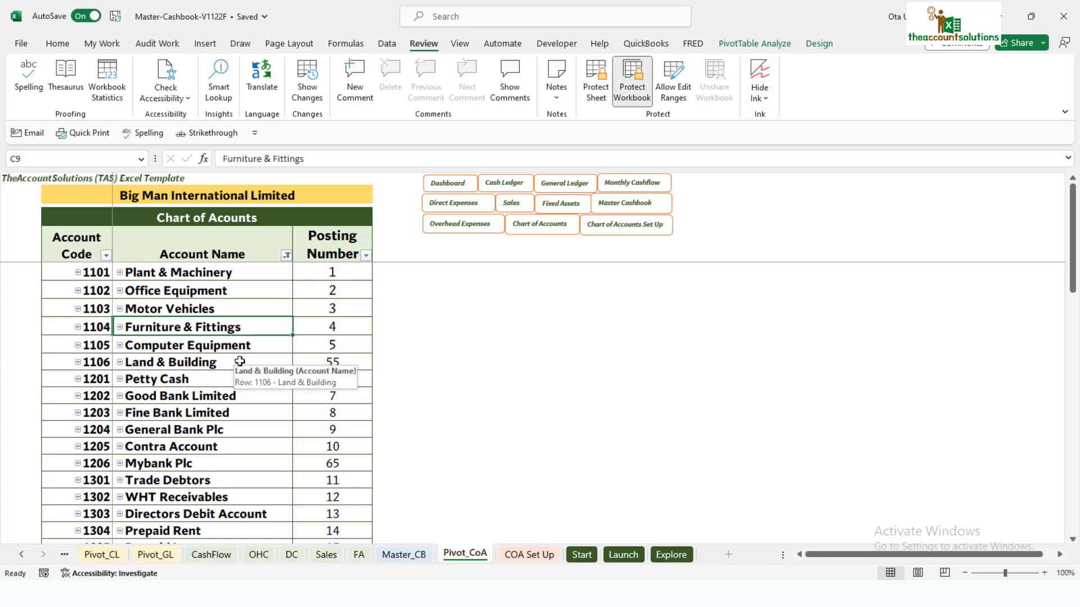
scroll(324, 404, down, 3)
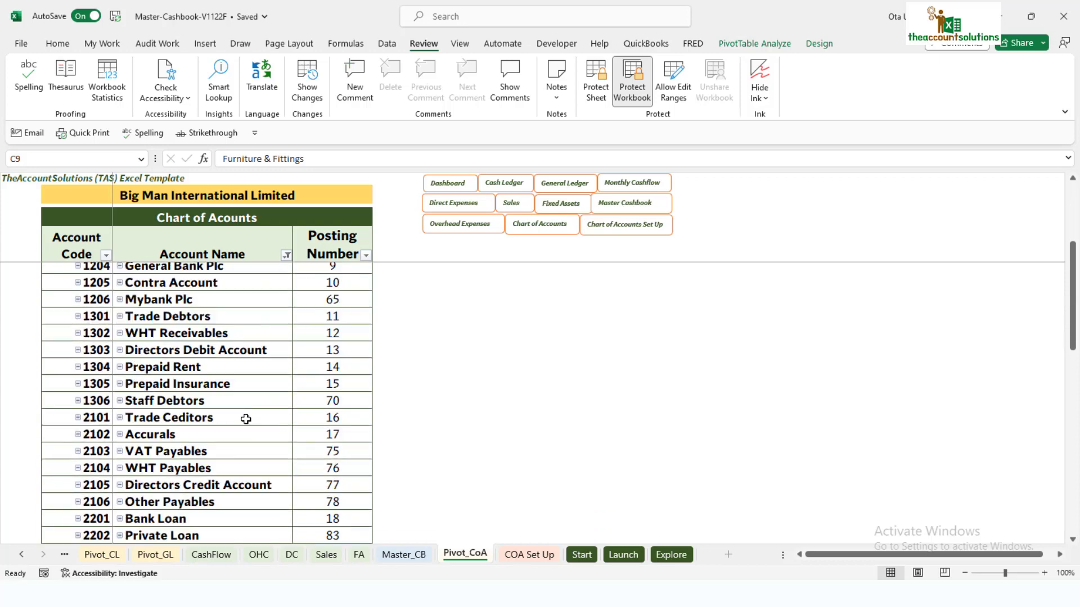
Look up the Sales account's posting number in the chart of accounts and enter 21 for the "cash from sales" entry in Master_CB
scroll(304, 419, up, 3)
scroll(303, 410, down, 3)
scroll(272, 439, down, 2)
scroll(290, 462, down, 2)
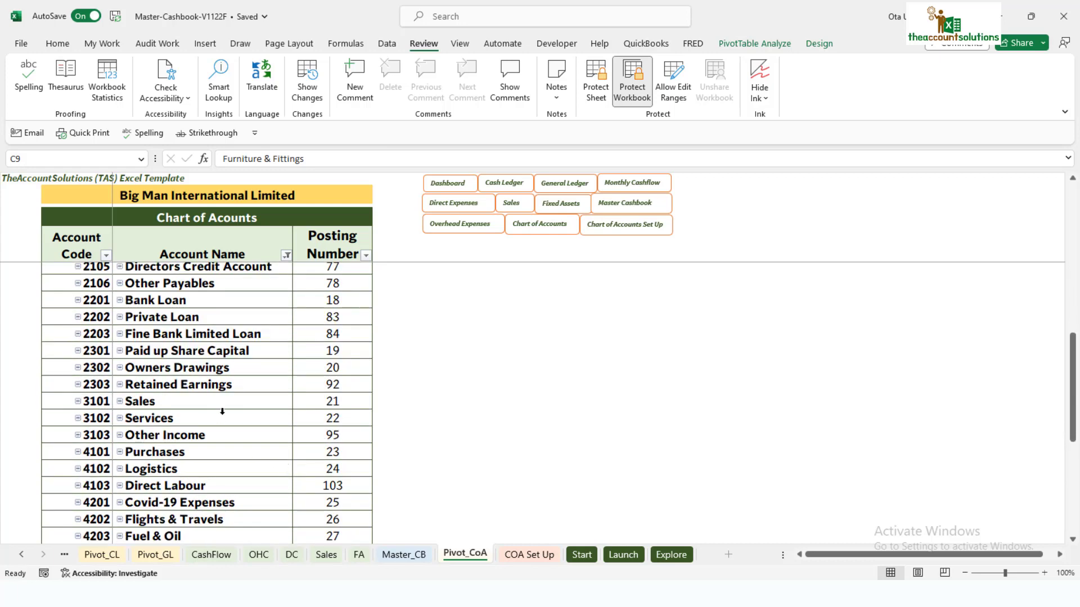
click(340, 402)
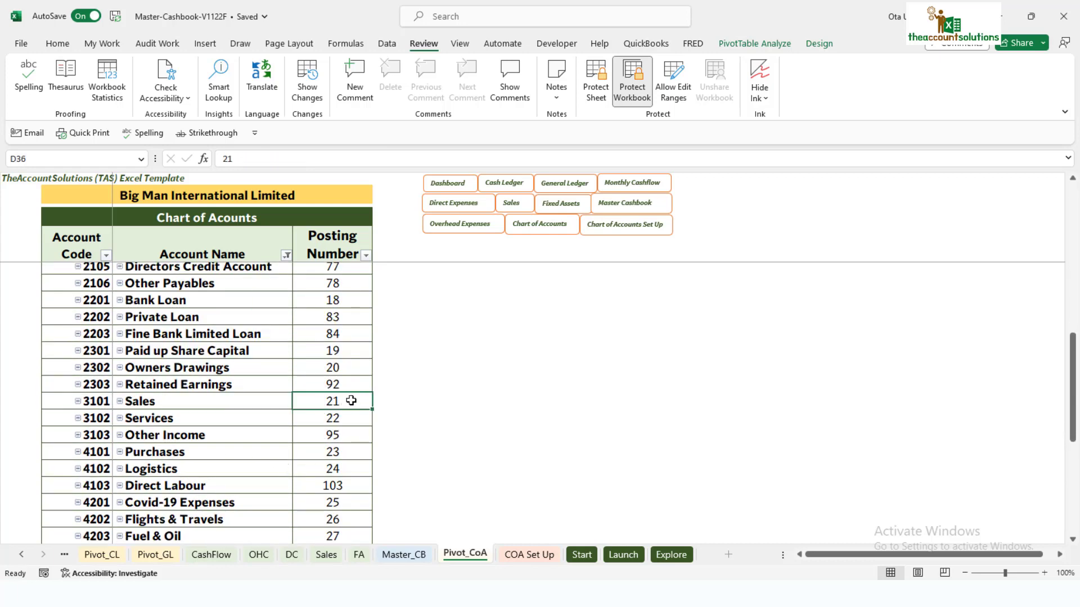
click(403, 555)
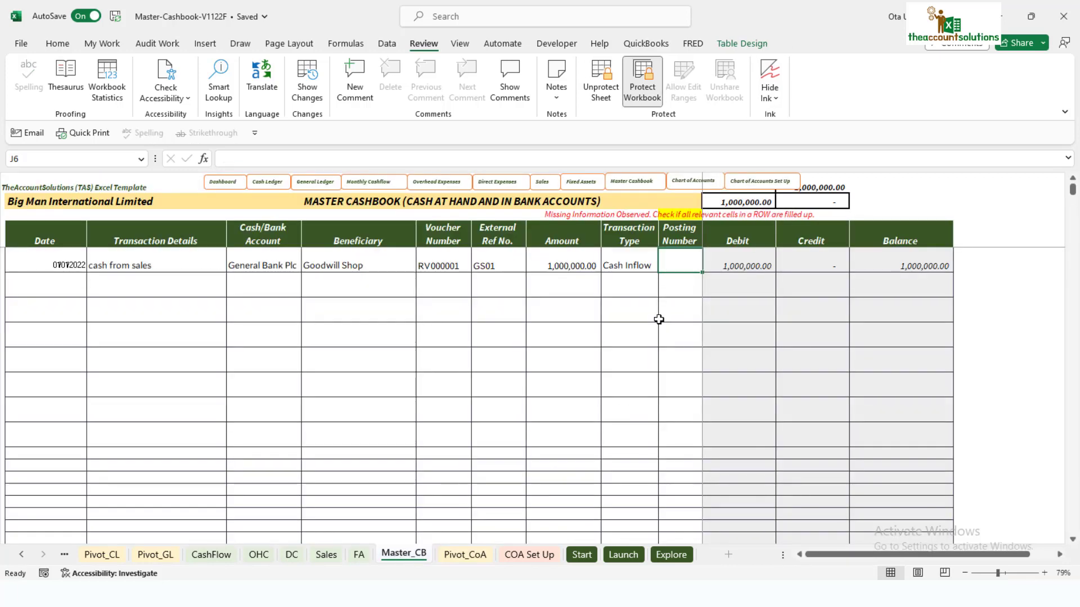
text(21)
click(628, 332)
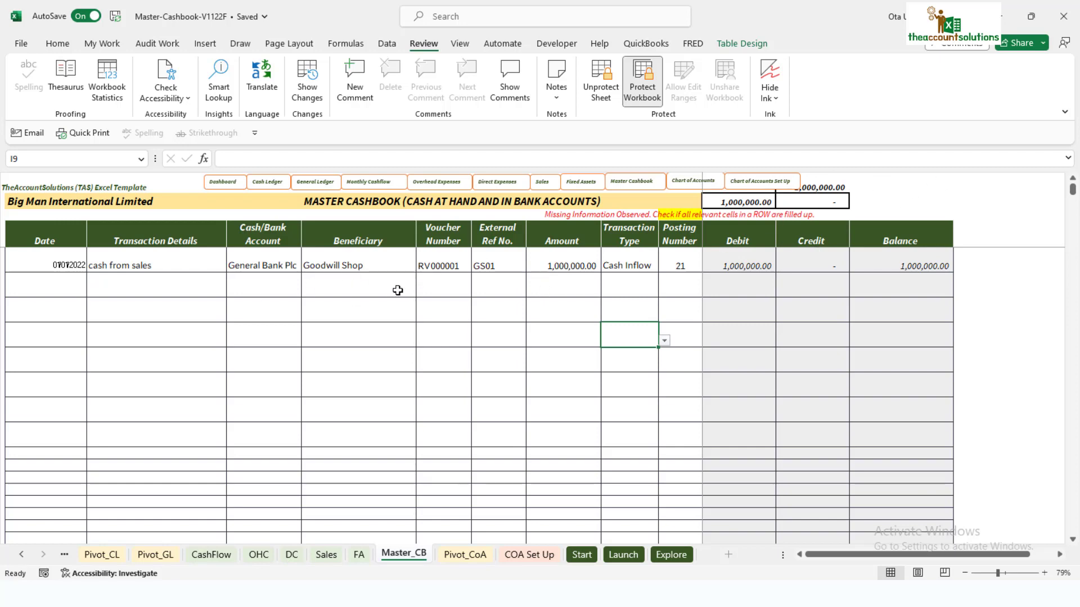
Start a second master cashbook entry dated 2/1/22 with the transaction details "Paid for flight"
click(67, 281)
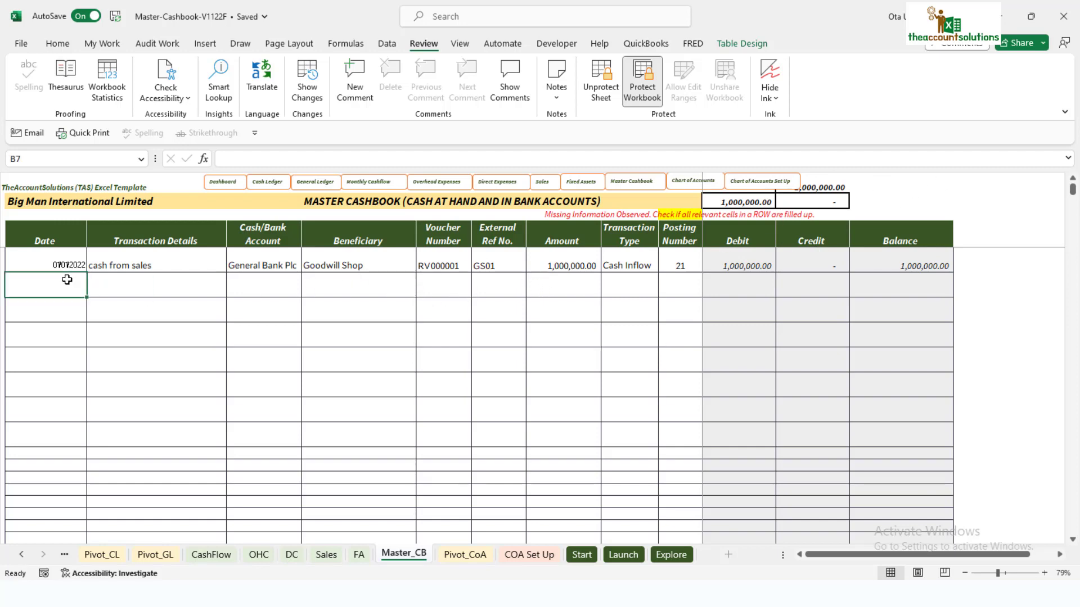
text(2/1/22)
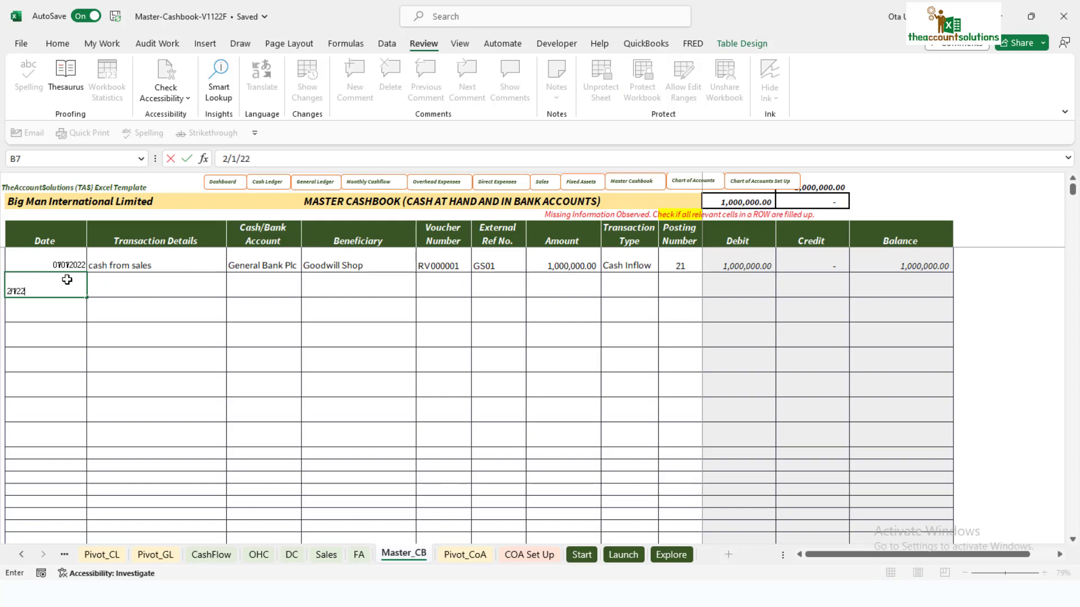
click(127, 279)
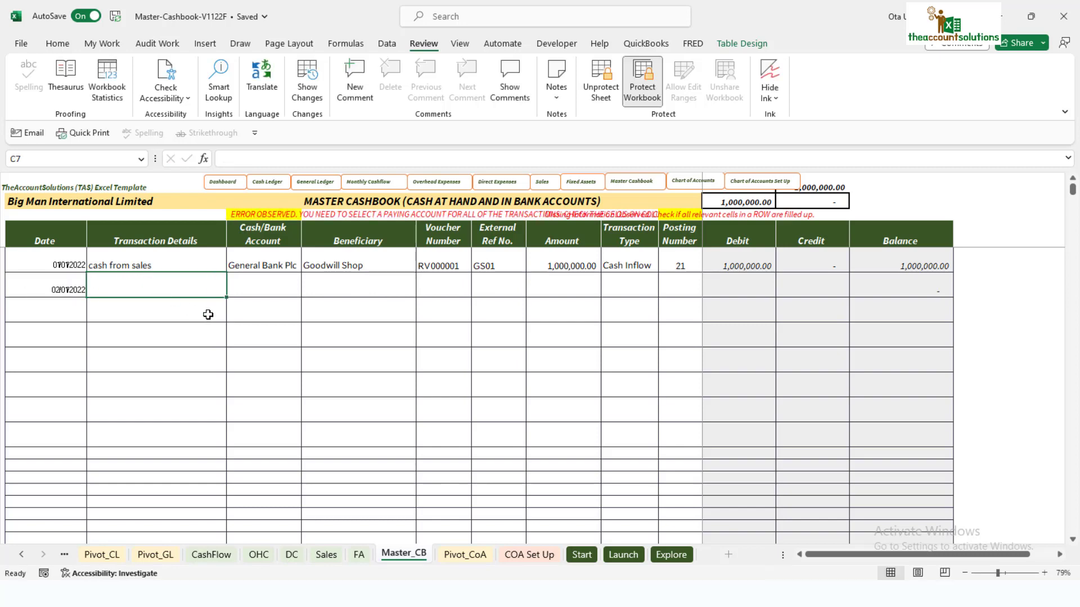
text(Paid for)
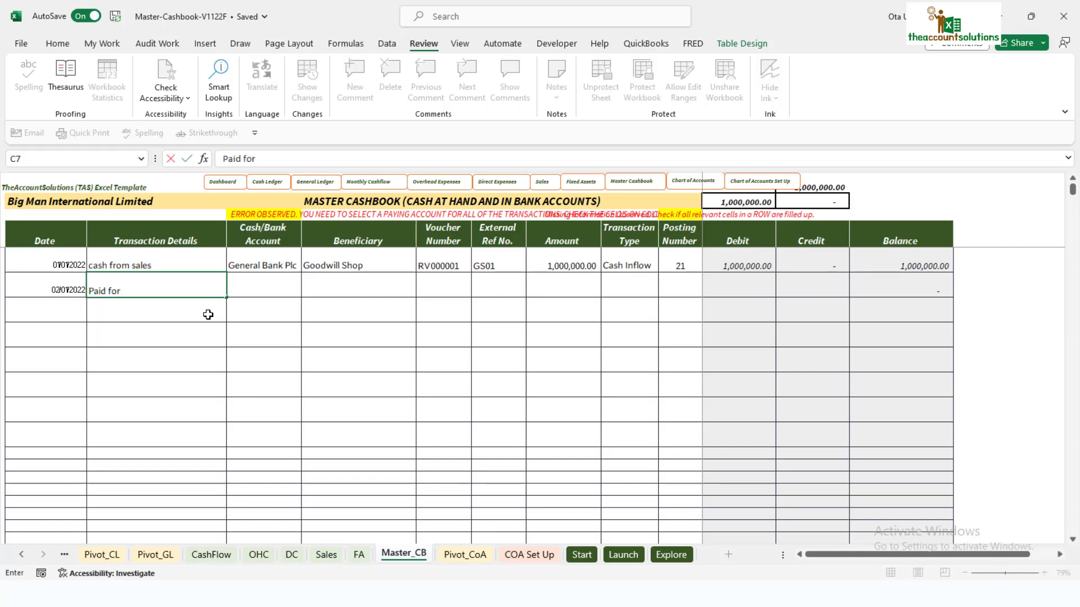
text( tranpghty)
Set the flight entry's cash/bank account to General Bank Plc and its beneficiary to "Uphill travels"
click(267, 286)
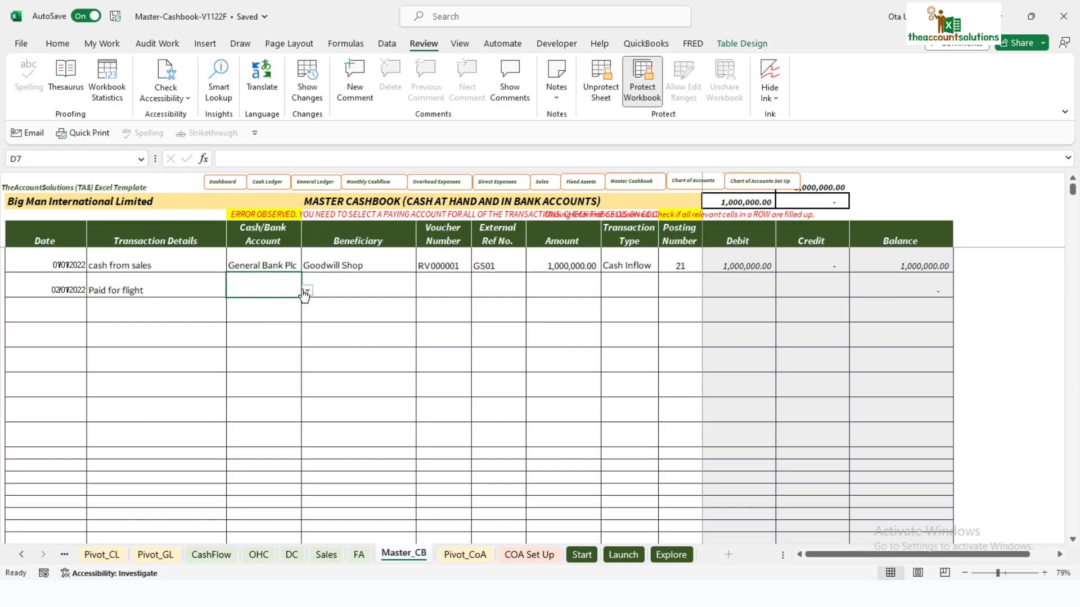
click(306, 292)
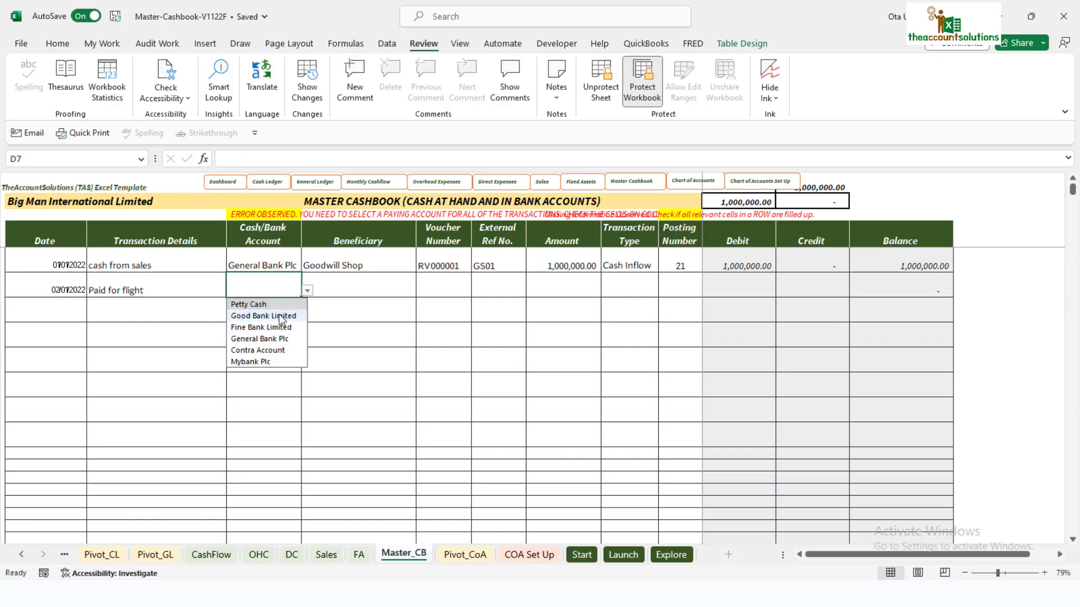
click(259, 339)
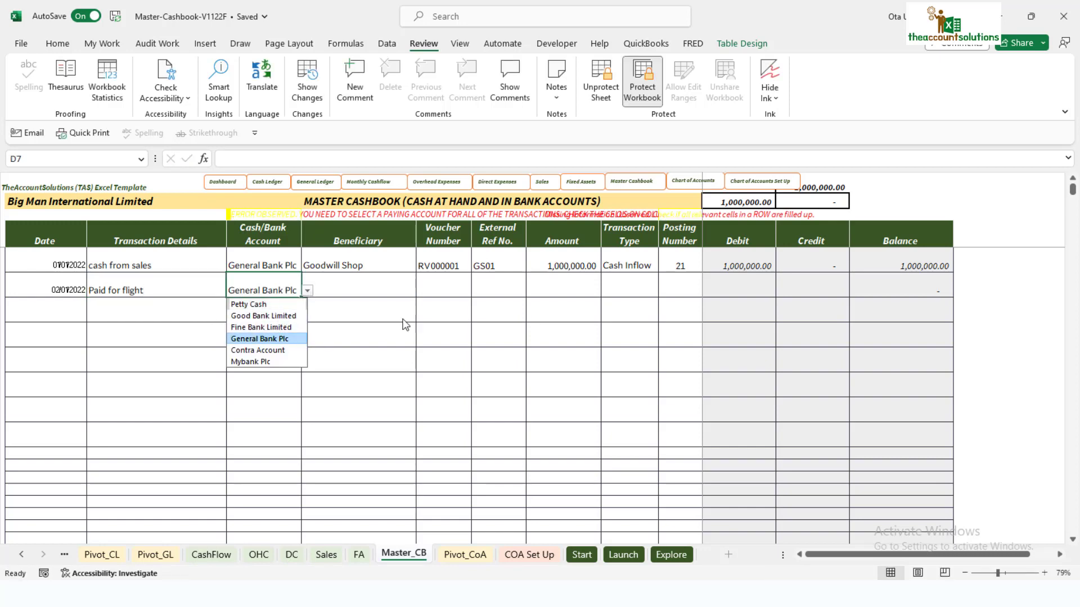
click(371, 280)
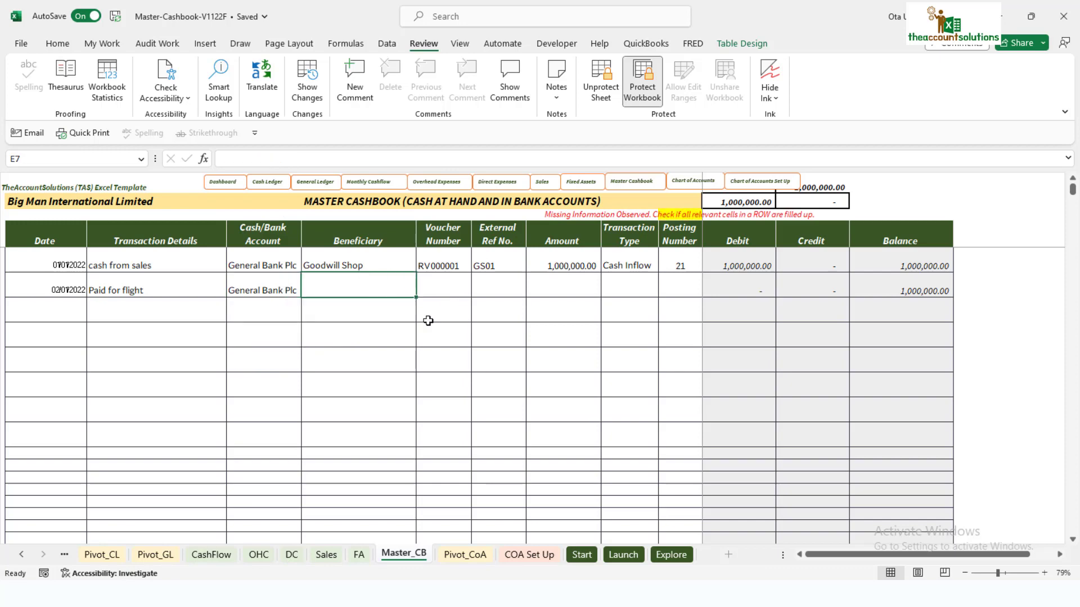
text(H)
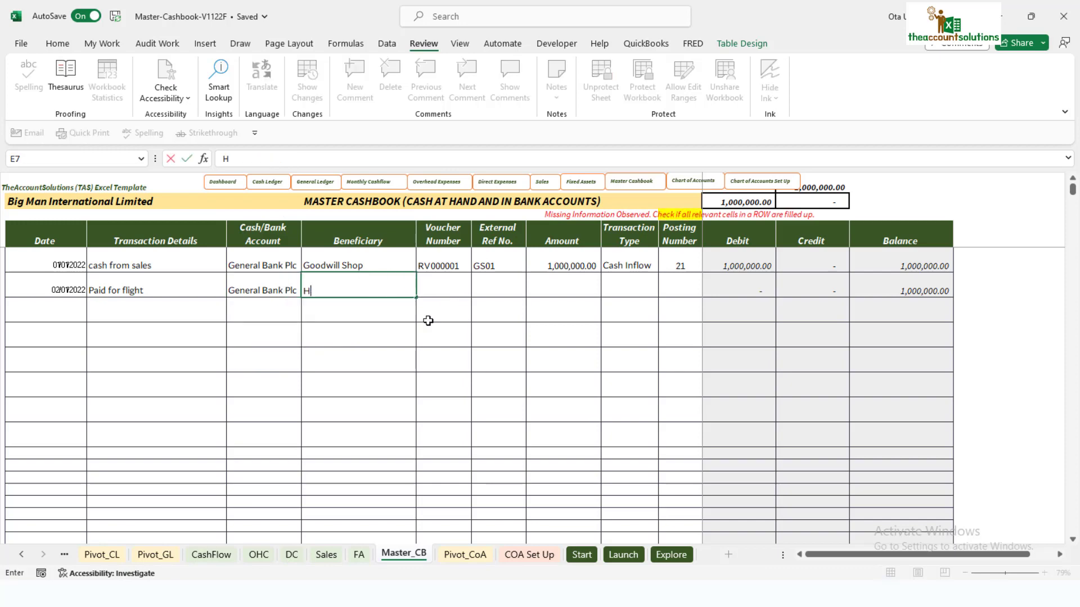
key(BackSpace)
text(Uphill travels)
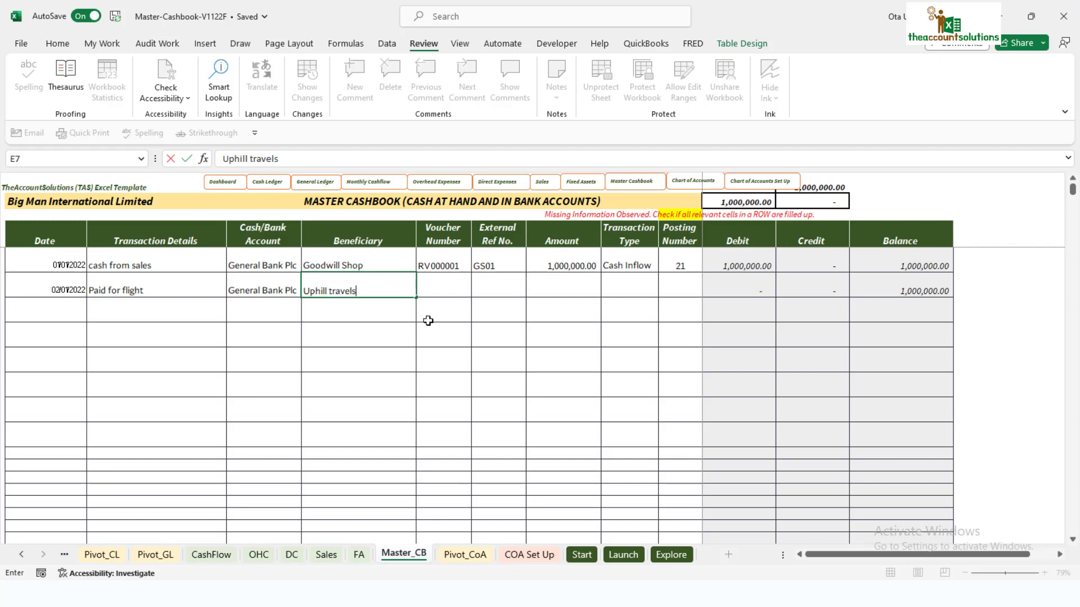
Enter voucher number PV000001 and external reference uh007 for the flight entry
click(436, 286)
text(P)
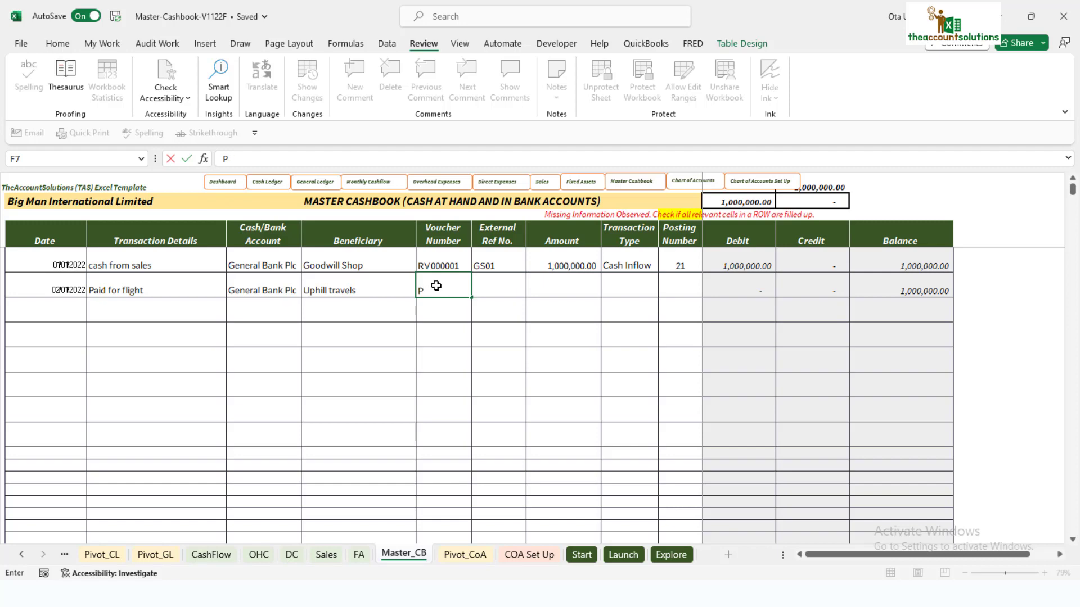
text(V0000001)
text(012)
click(493, 279)
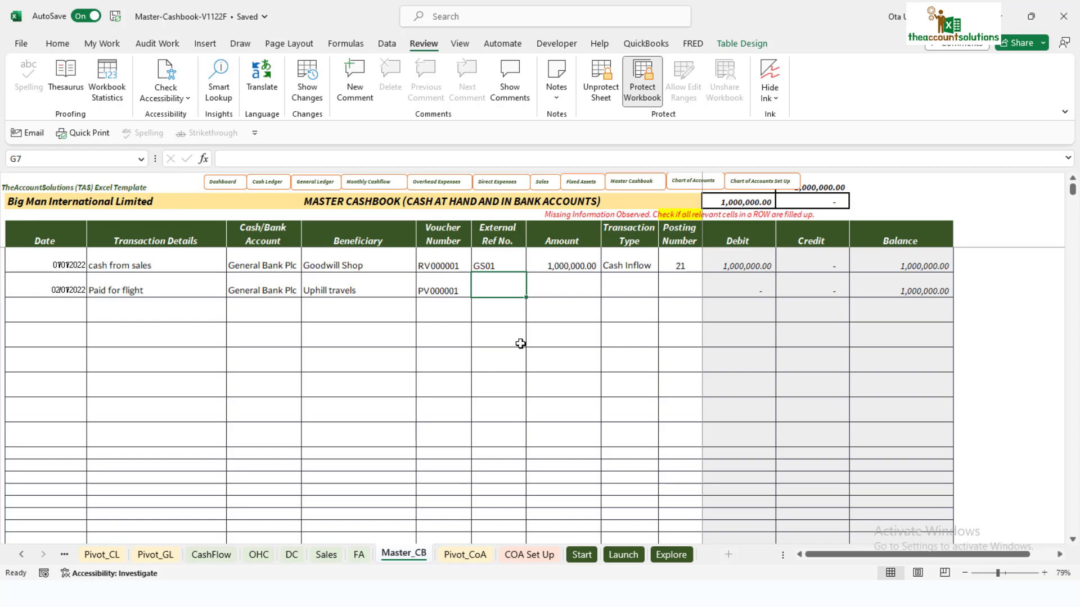
text(uh007)
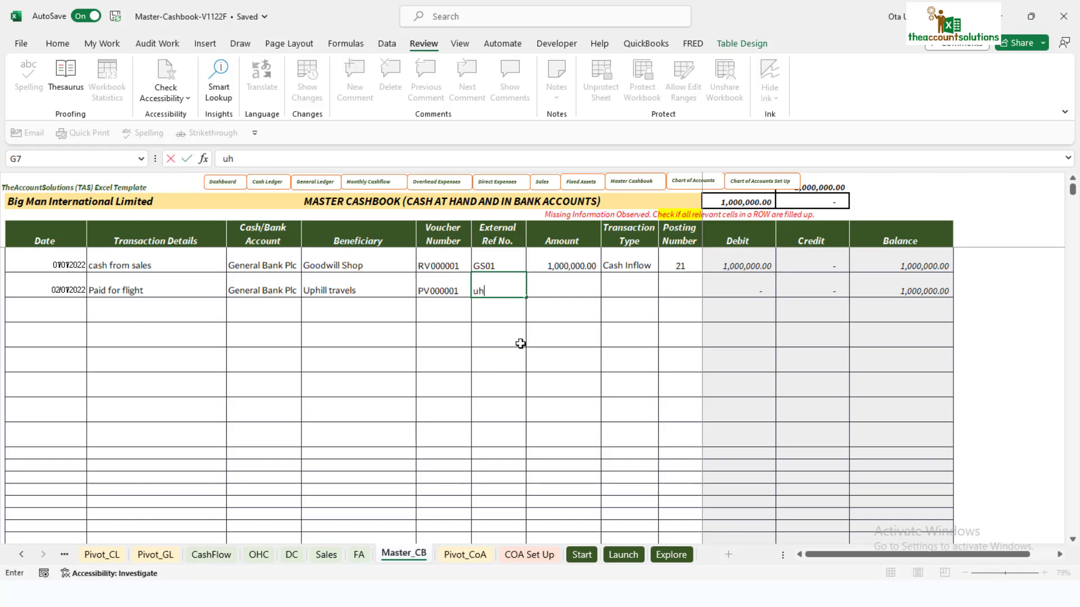
Enter an amount of 250000 for the flight entry and set its transaction type to Cash Outflow
click(576, 289)
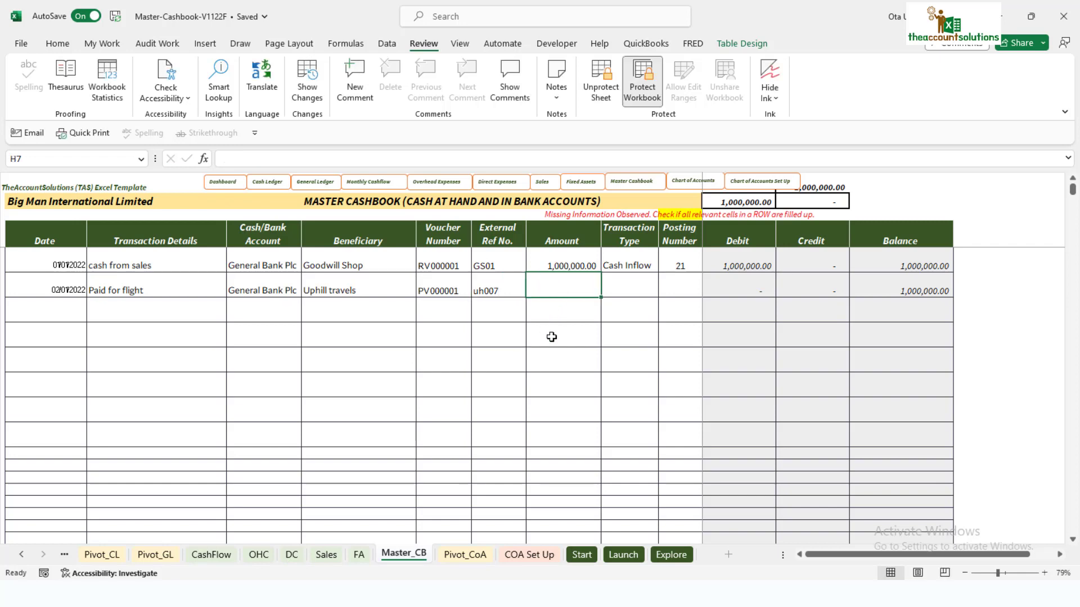
text(250000)
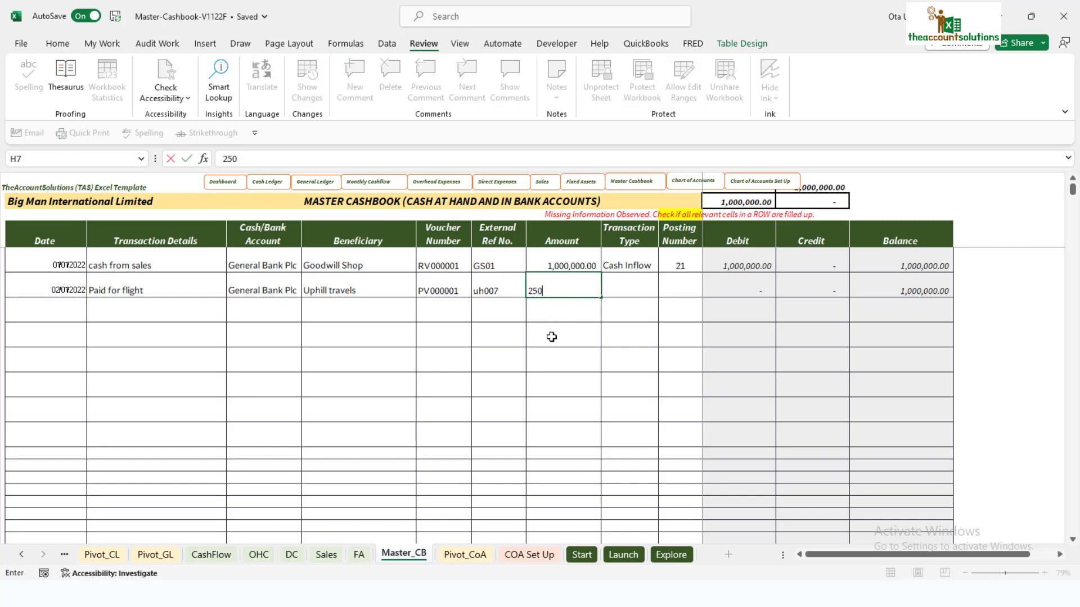
click(630, 286)
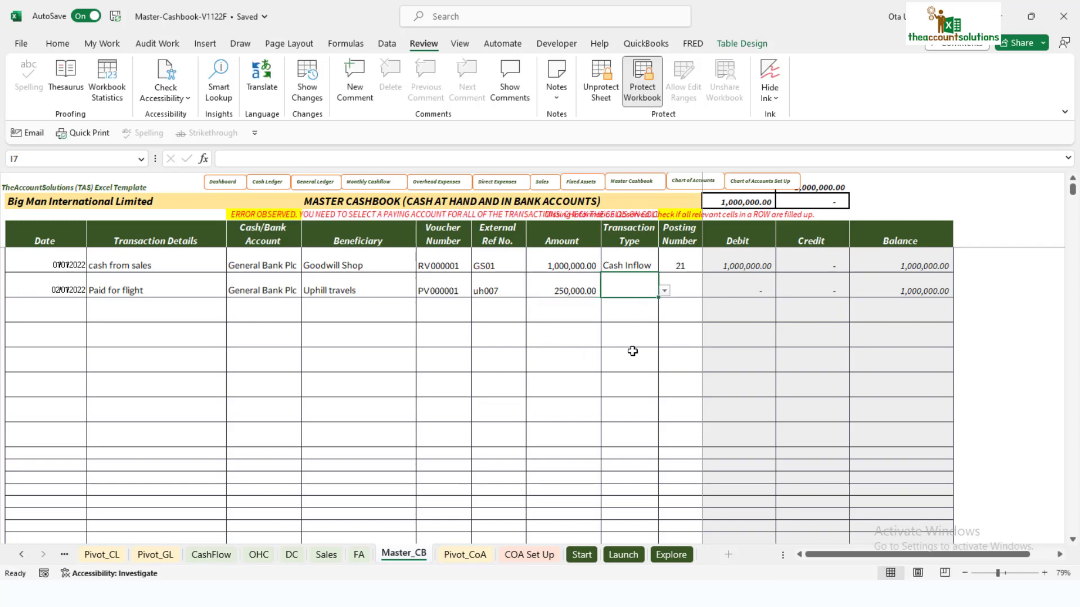
click(664, 290)
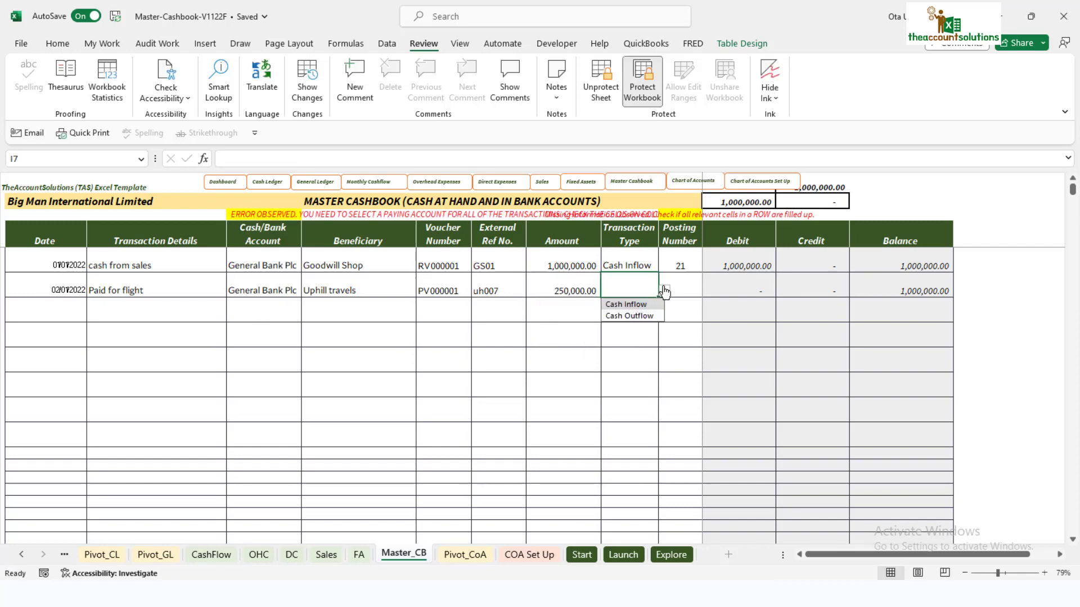
click(641, 316)
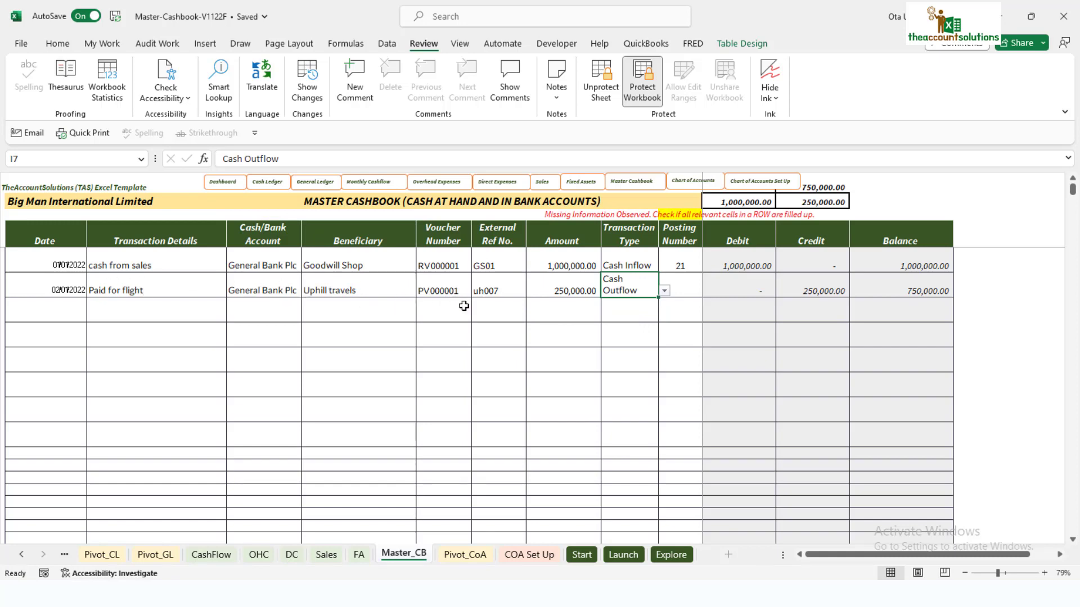
Look through the account names on the Pivot_CoA sheet for an account suited to the flight payment
click(475, 554)
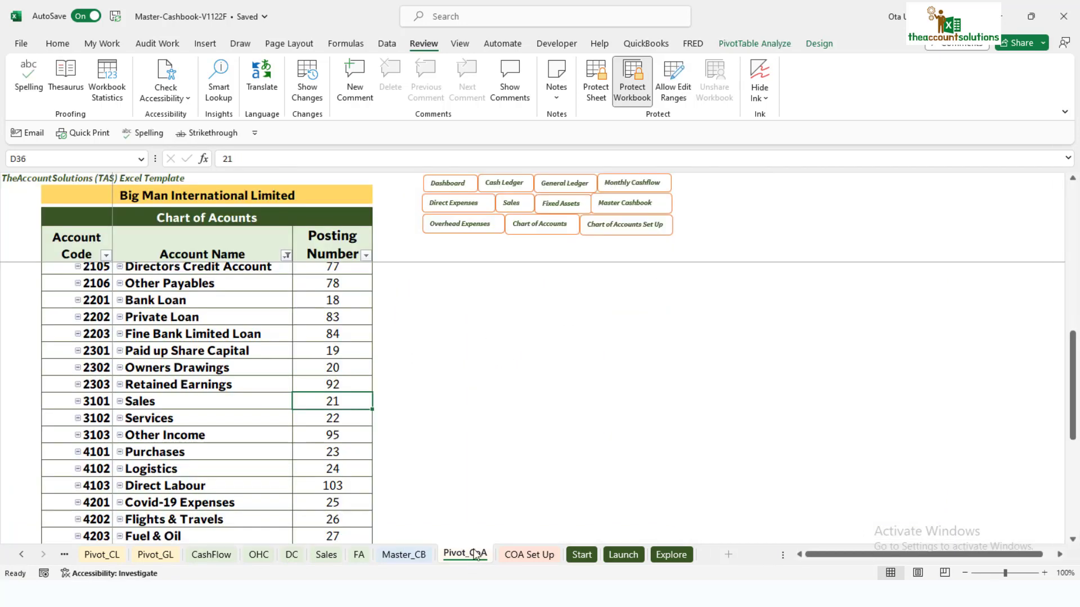
scroll(284, 488, down, 3)
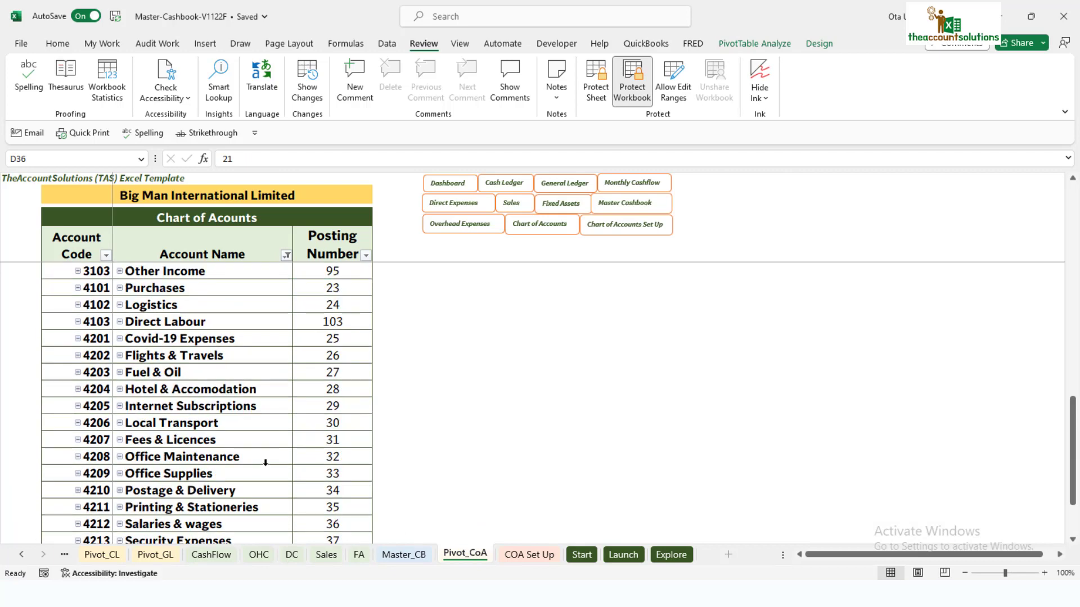
click(232, 396)
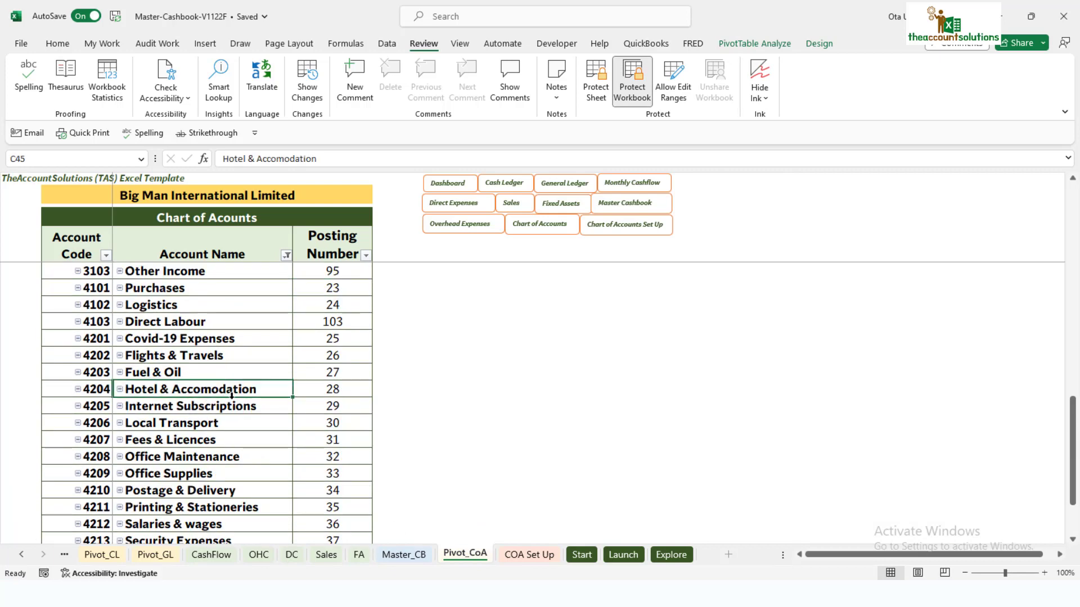
scroll(282, 427, down, 1)
click(198, 370)
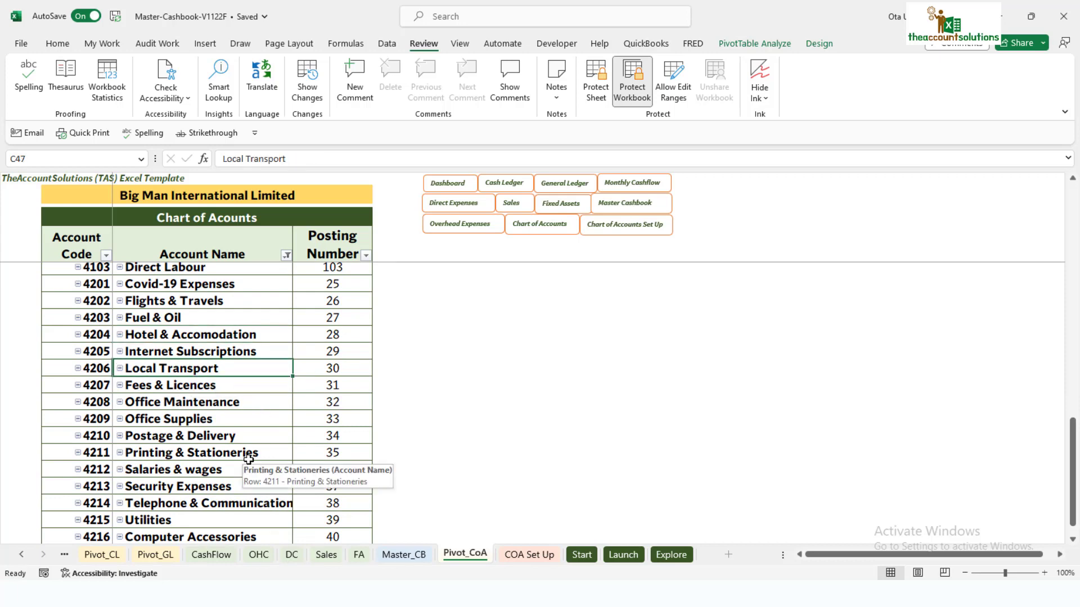
scroll(249, 460, down, 3)
scroll(249, 457, up, 5)
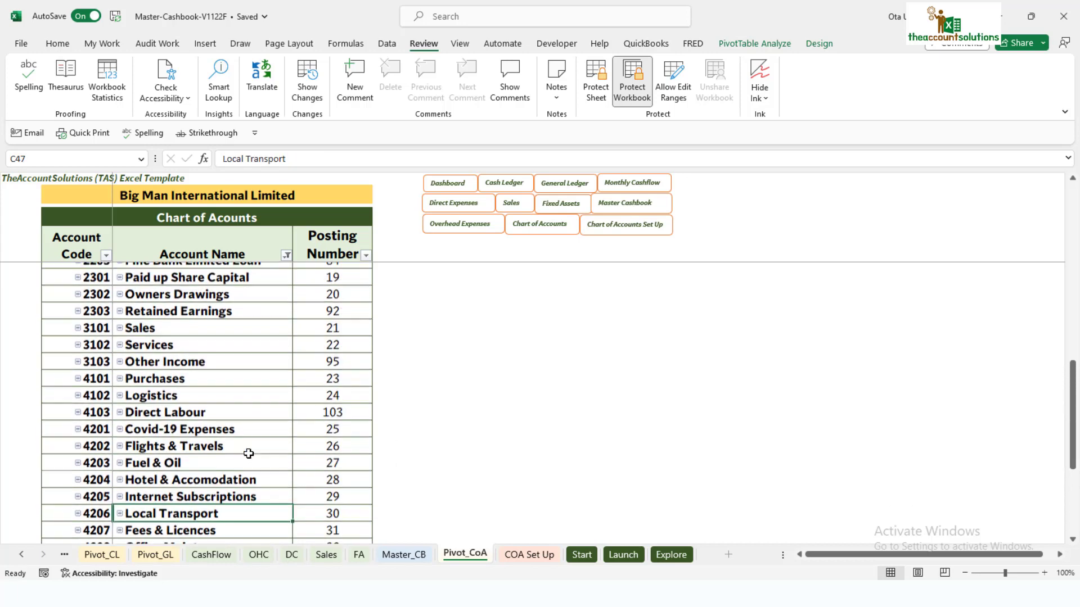
scroll(248, 448, up, 6)
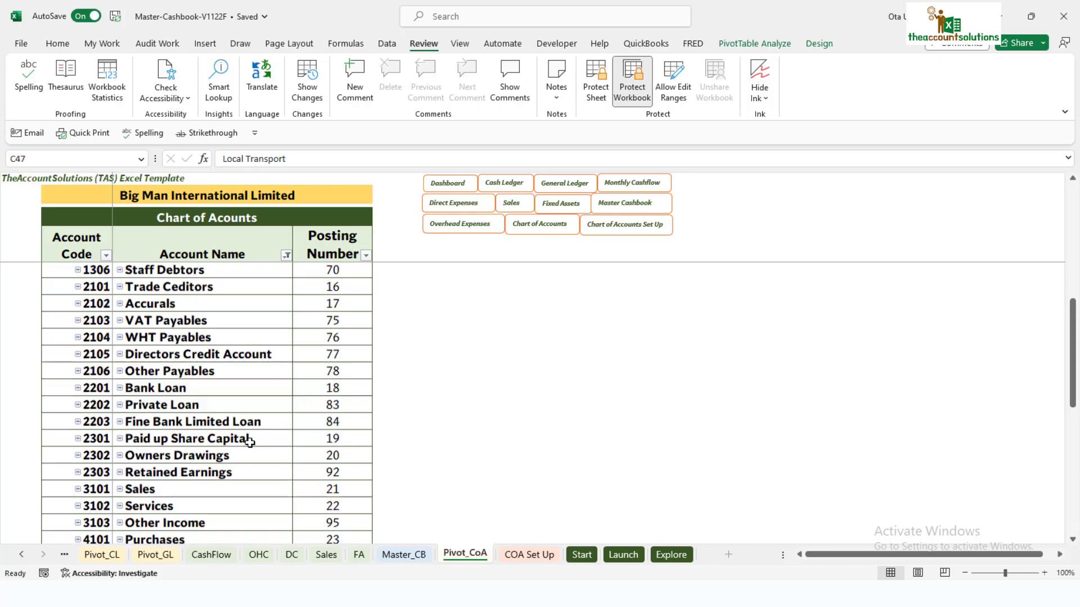
On the COA Set Up sheet, add an account named "Travel" at account code 4218
click(528, 554)
scroll(405, 462, down, 13)
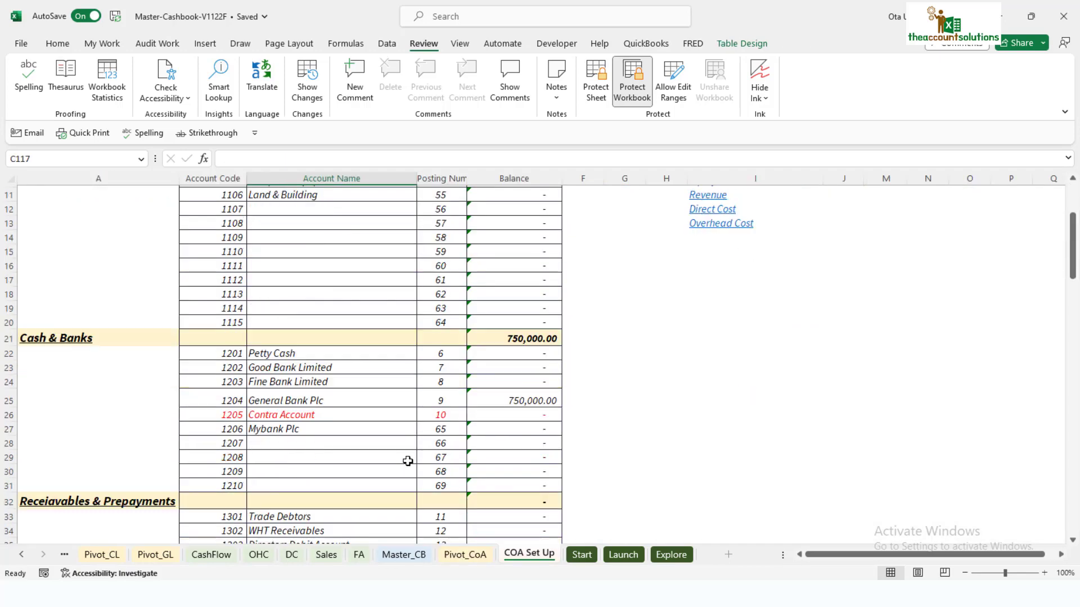
scroll(399, 467, down, 20)
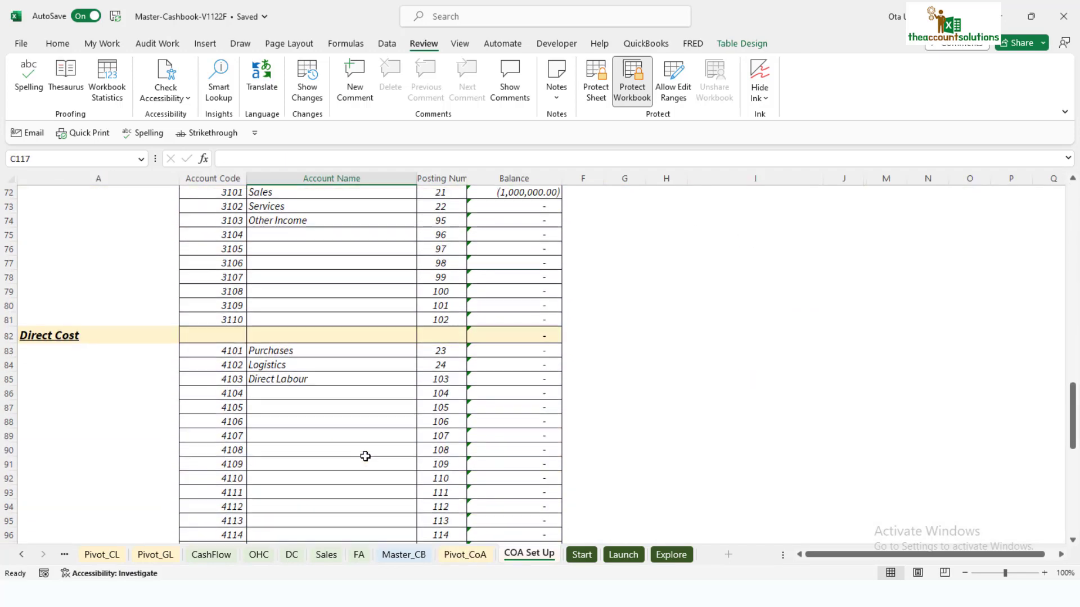
click(293, 349)
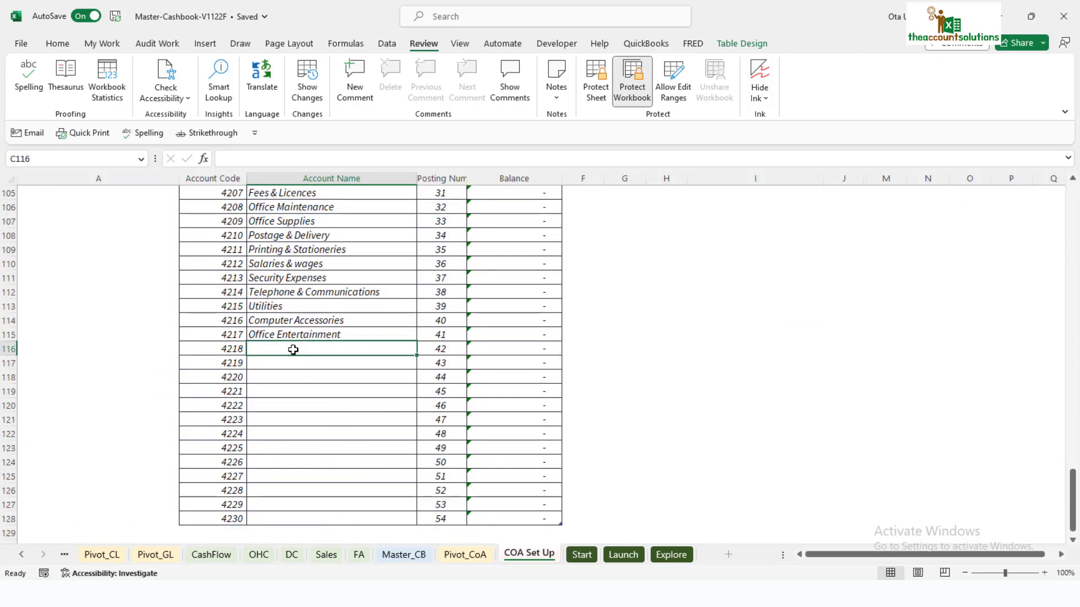
text(tRAVE)
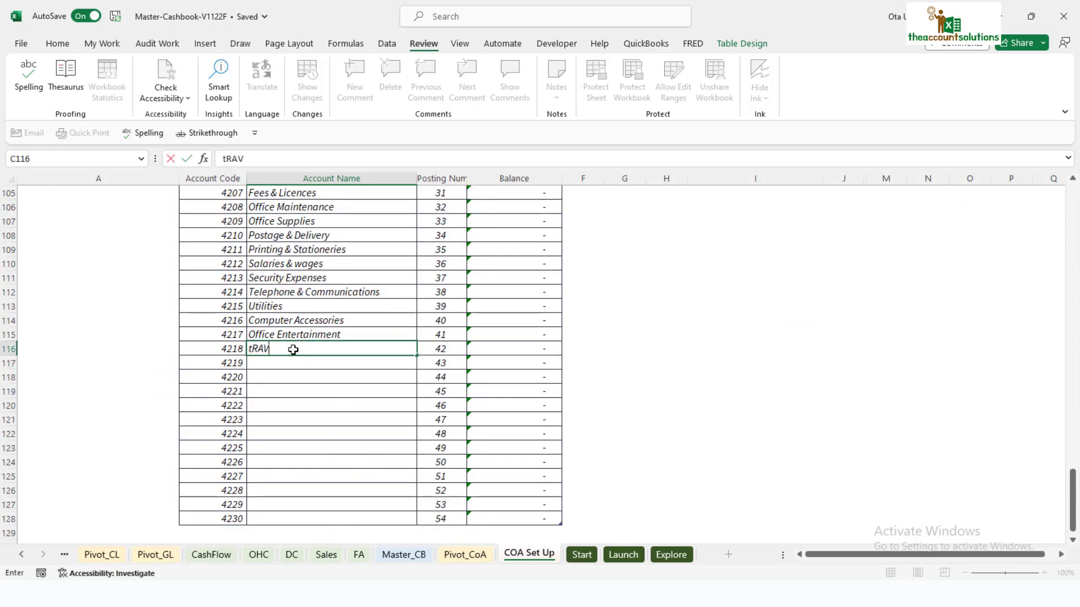
key(BackSpace)
key(BackSpace)
key(BackSpace)
key(BackSpace)
text(Trave)
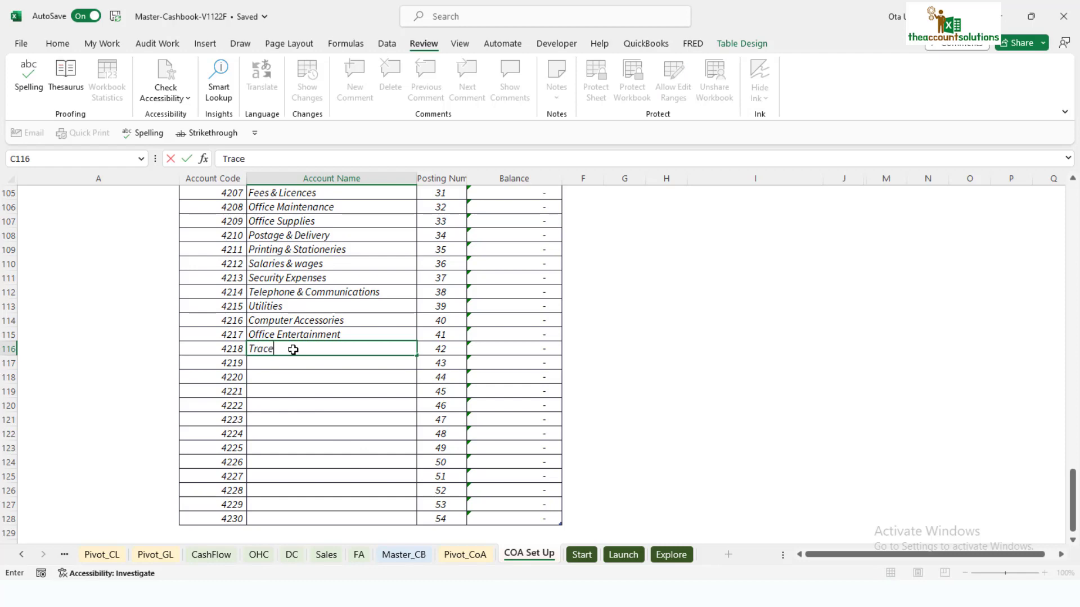
key(BackSpace)
key(BackSpace)
text(vel)
click(340, 392)
Refresh the chart of accounts pivot table on the Pivot_CoA sheet and look up the posting number of the Travels account
click(465, 555)
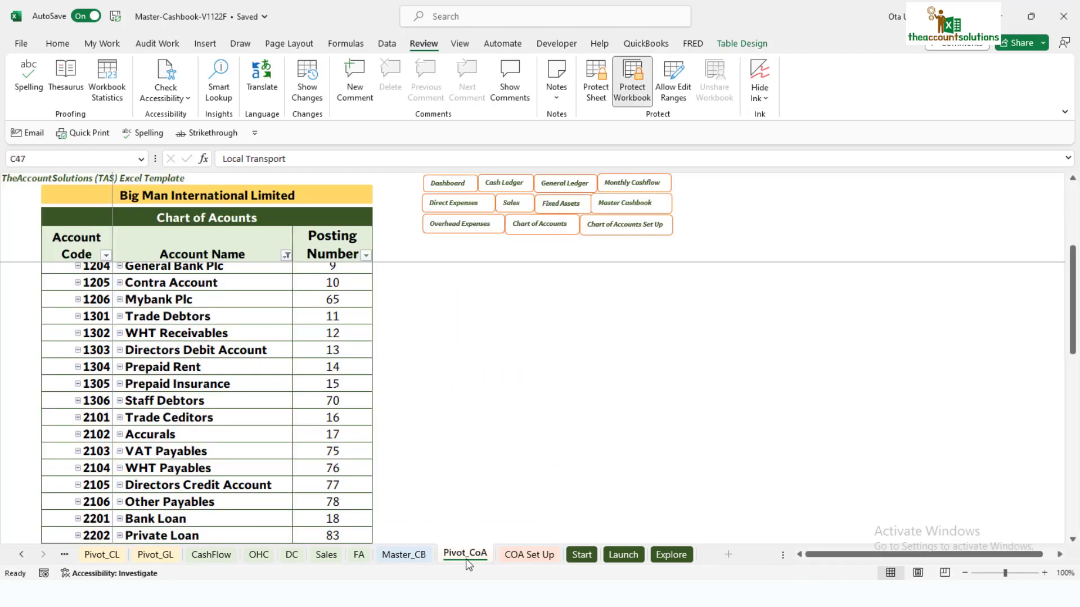
click(207, 337)
right_click(207, 337)
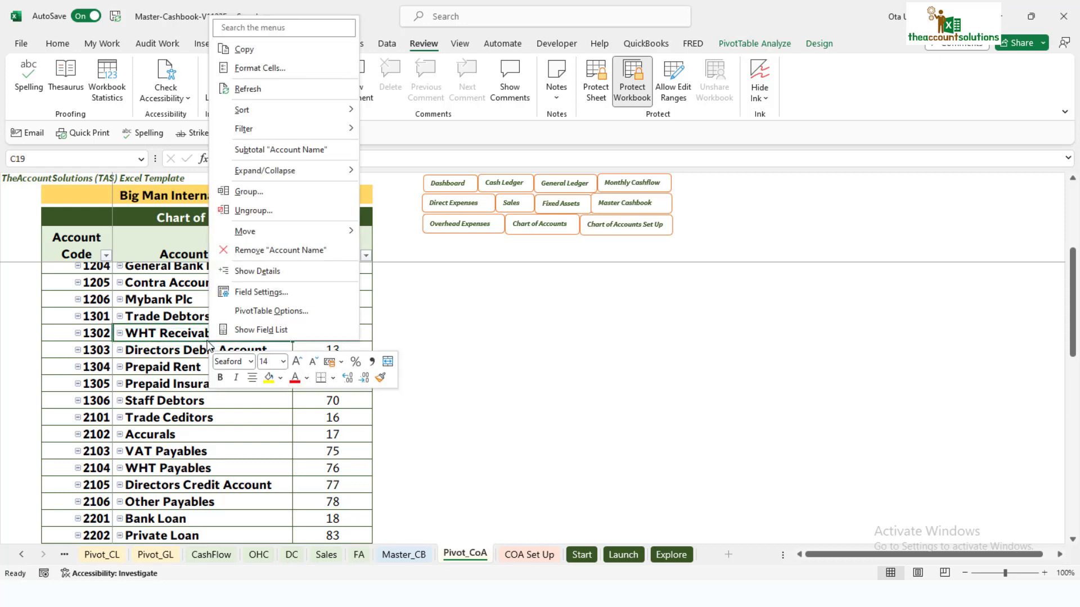
click(251, 87)
scroll(219, 433, down, 11)
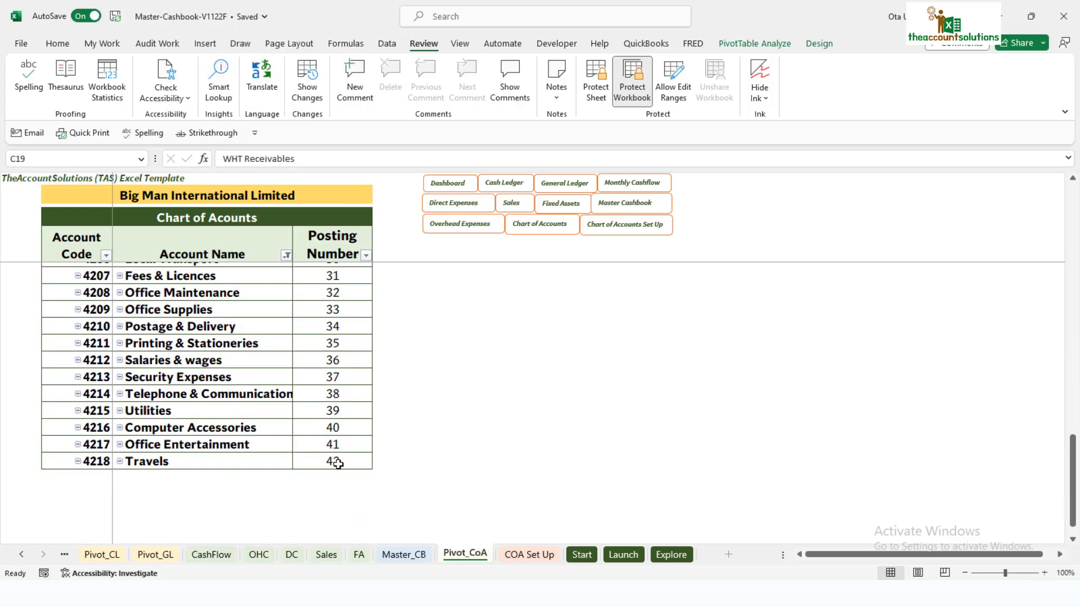
On the Master_CB sheet, enter 42 as the posting number of the flight entry
click(404, 554)
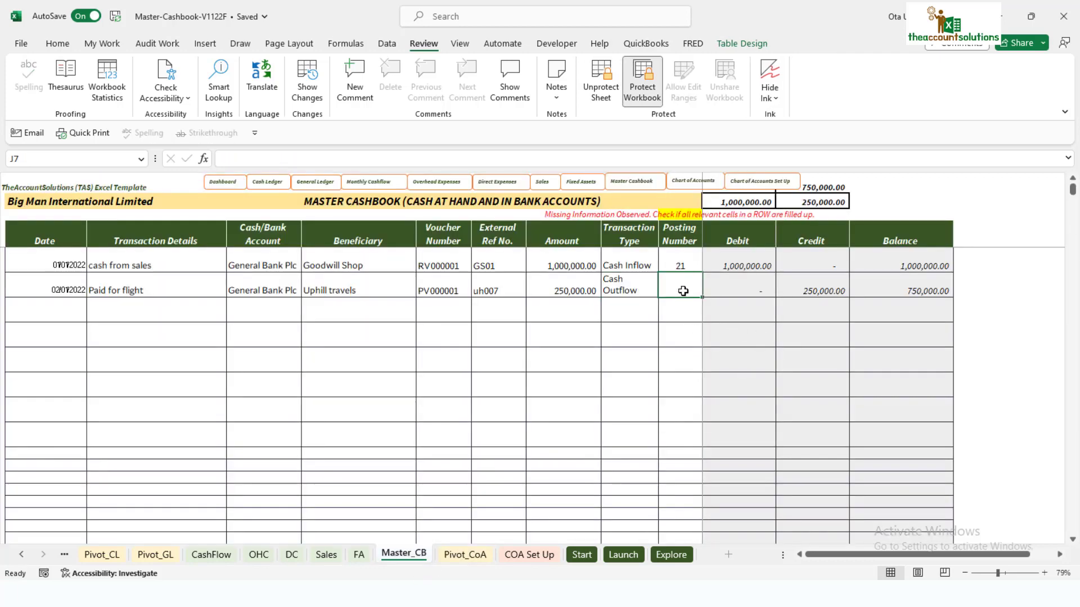
text(42)
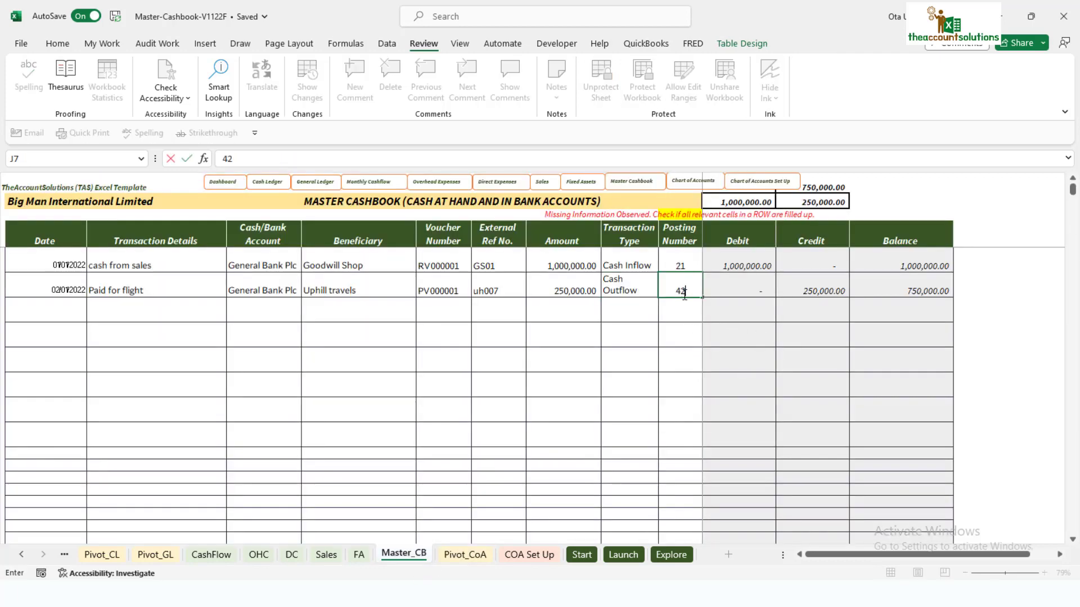
click(617, 328)
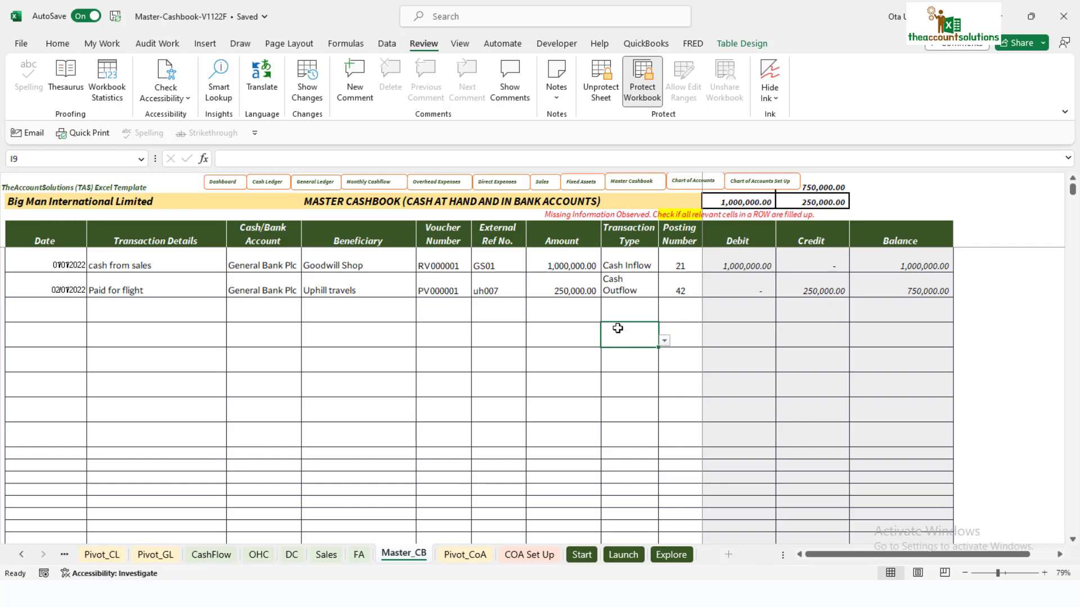
Check the Overhead Cost balances on the COA Set Up sheet, including the Travels account, and return to the Master_CB sheet
click(517, 555)
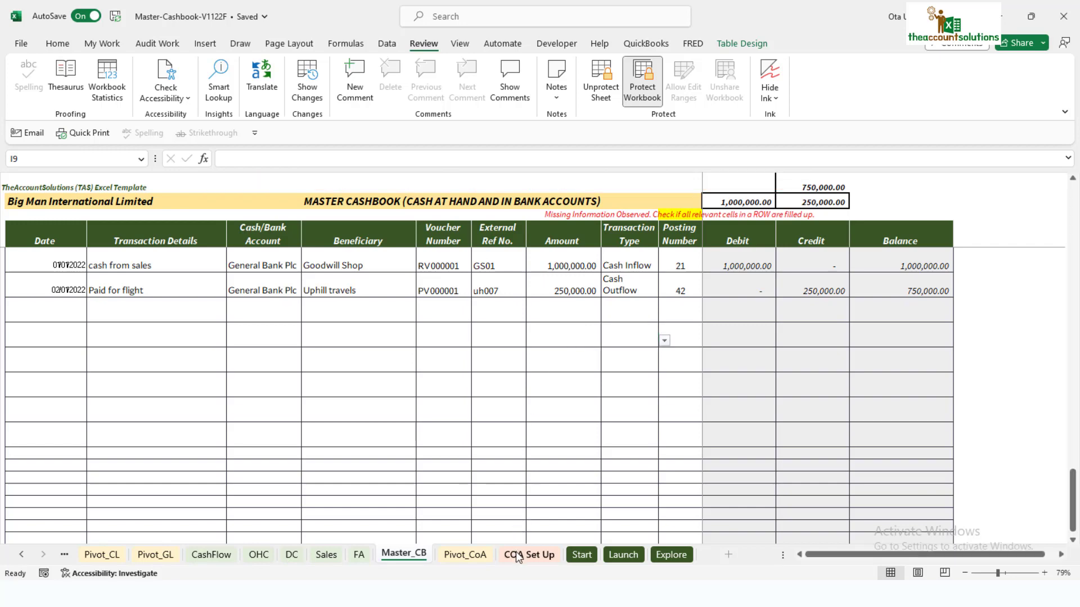
scroll(321, 365, up, 3)
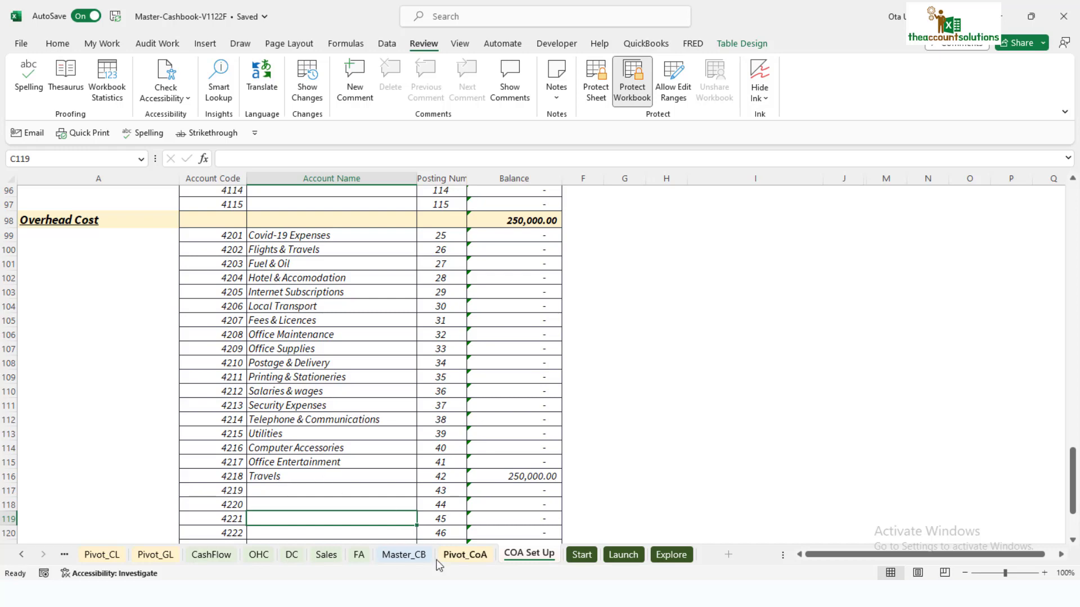
click(415, 555)
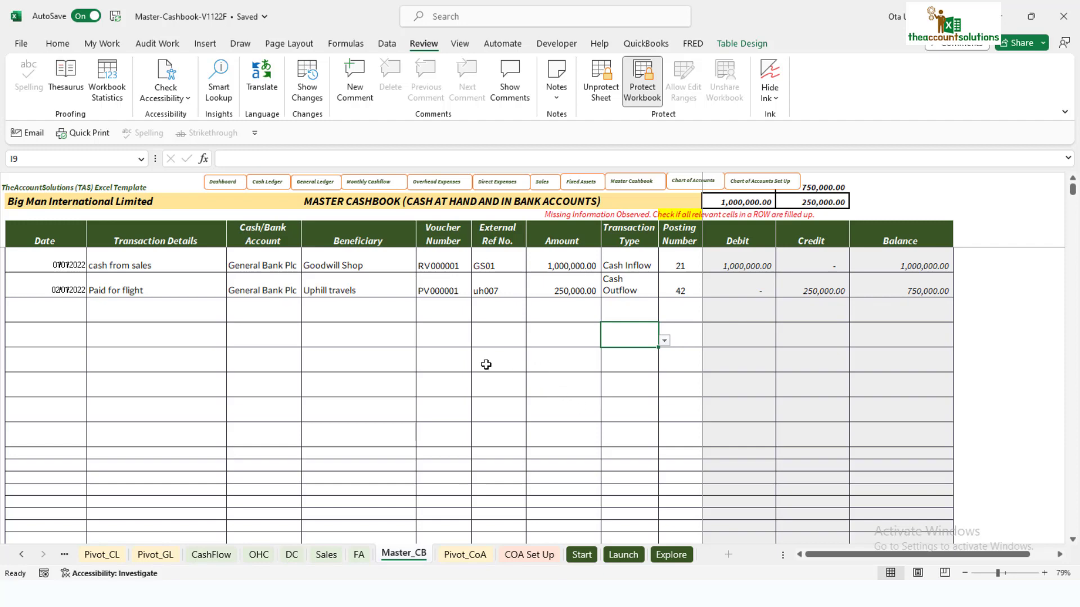
Review the monthly figures on the FA, Sales and OHC sheets and the accounting year's first date on the Start sheet
click(359, 555)
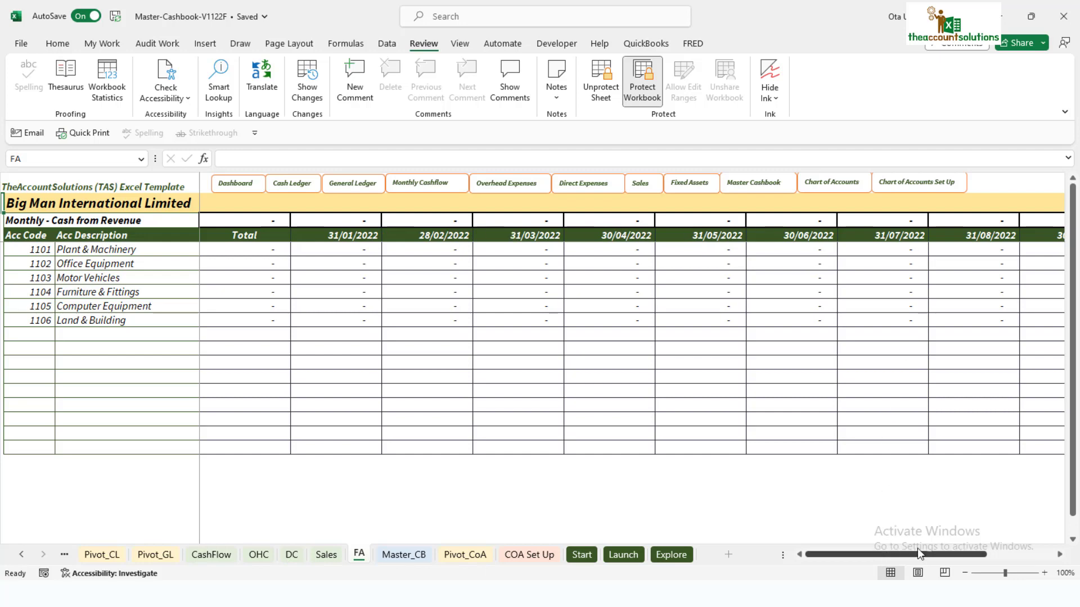
scroll(832, 534, right, 3)
scroll(836, 538, left, 3)
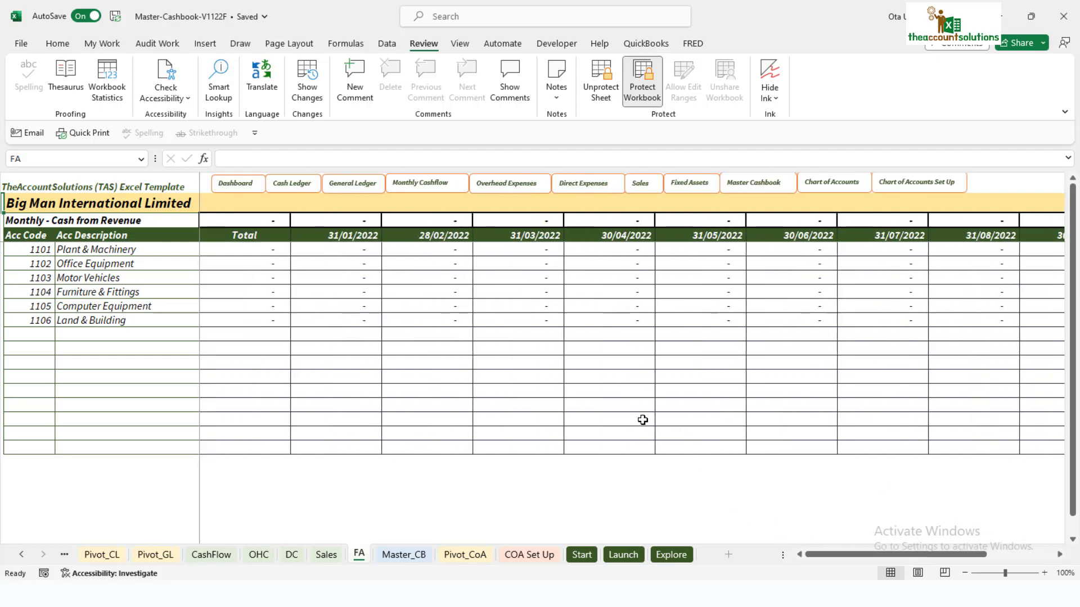
click(588, 557)
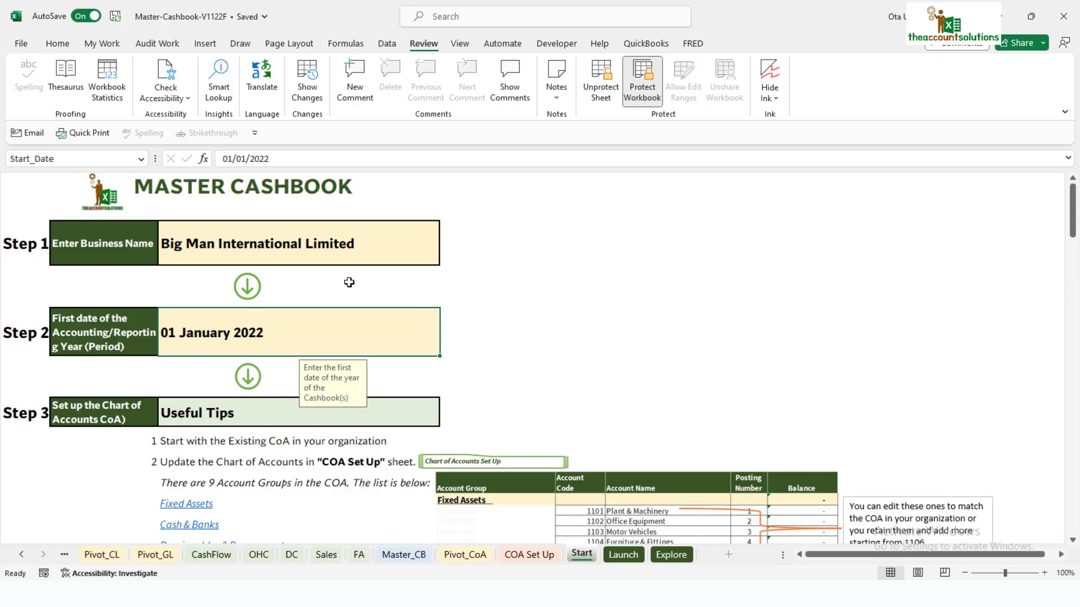
click(359, 554)
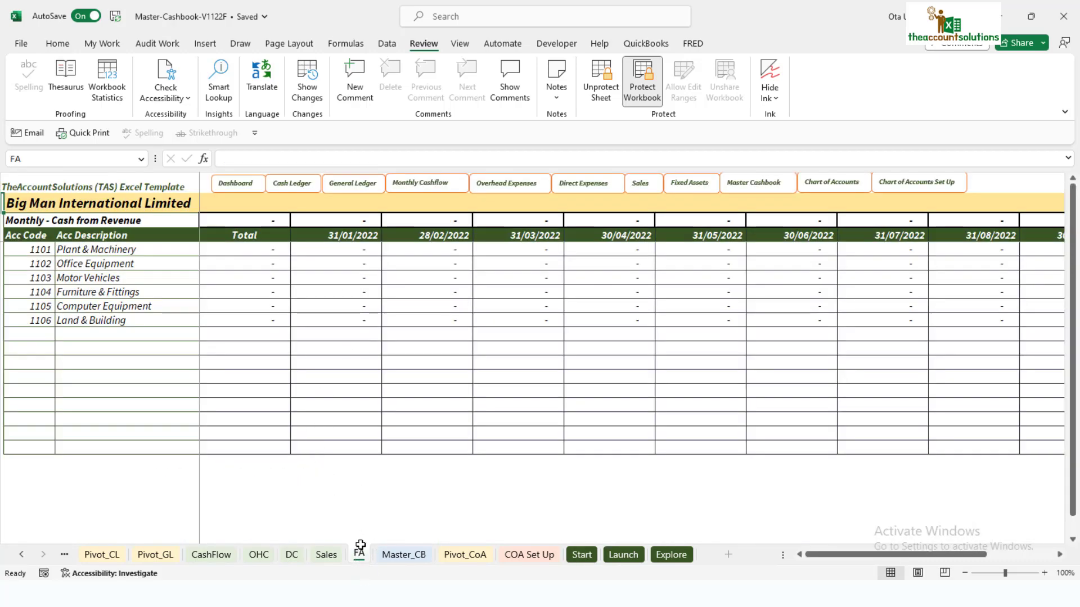
click(326, 554)
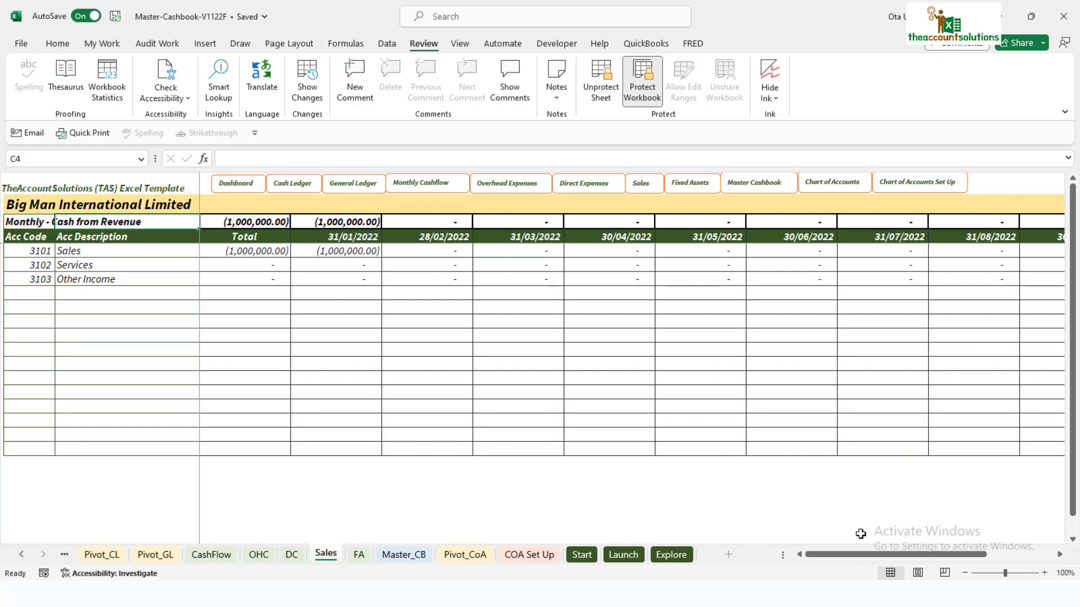
click(287, 555)
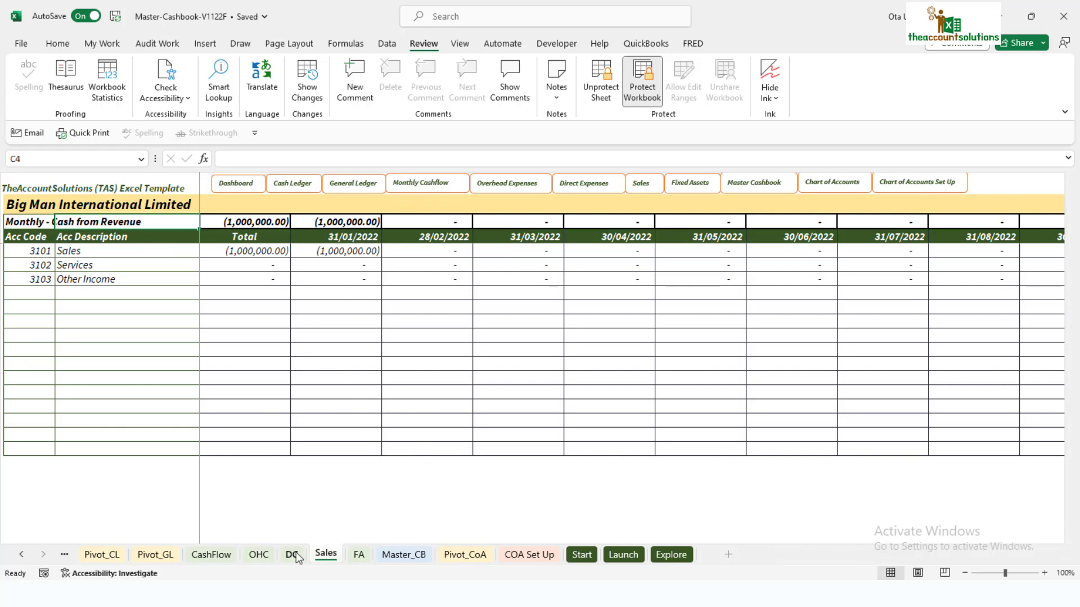
click(258, 554)
scroll(90, 500, down, 1)
scroll(91, 499, down, 1)
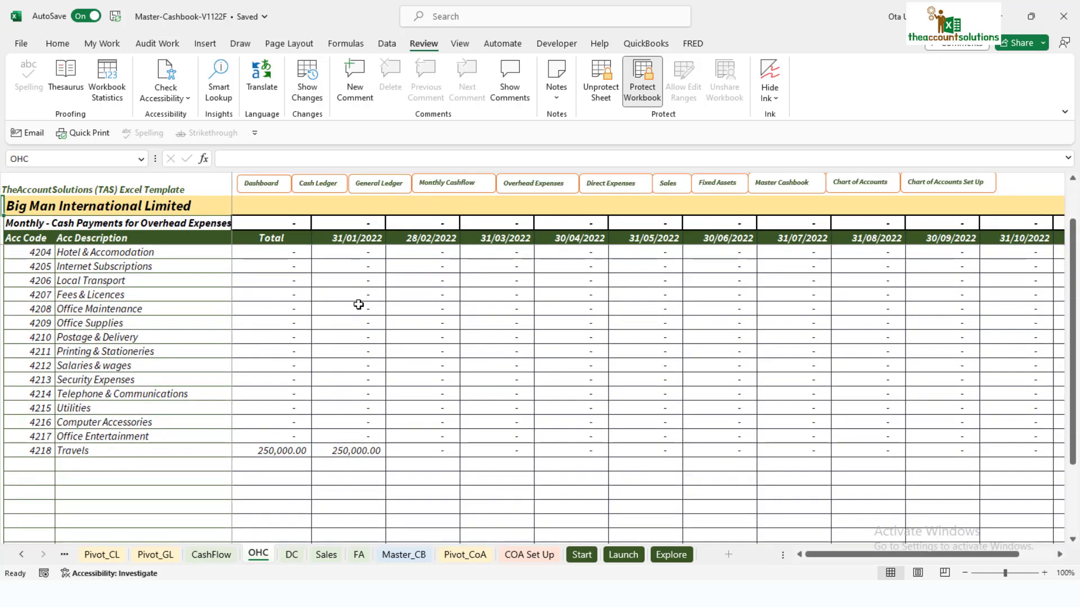
scroll(338, 445, up, 1)
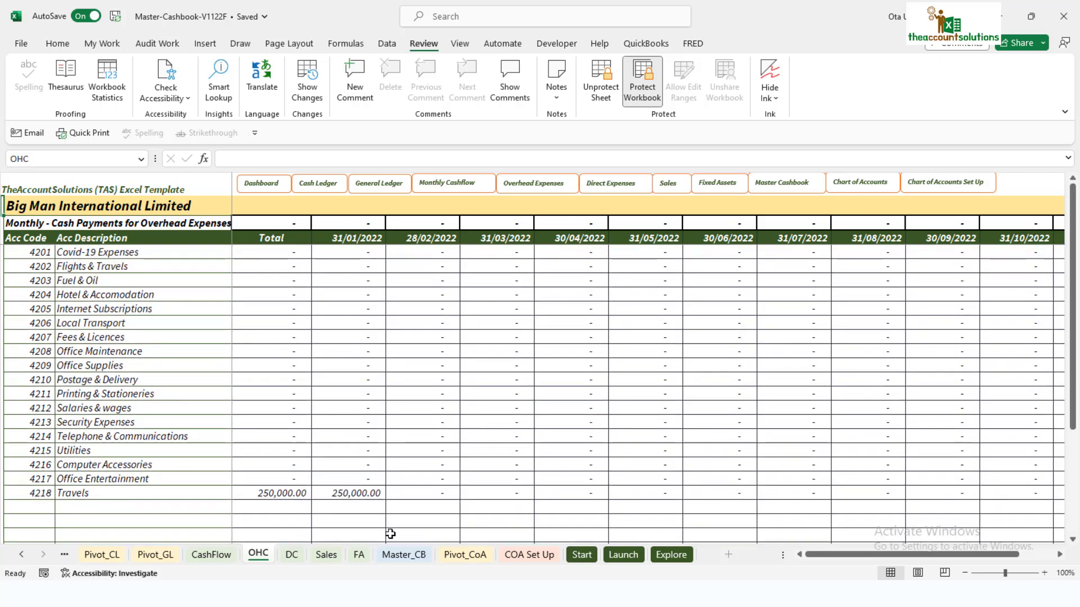
click(408, 556)
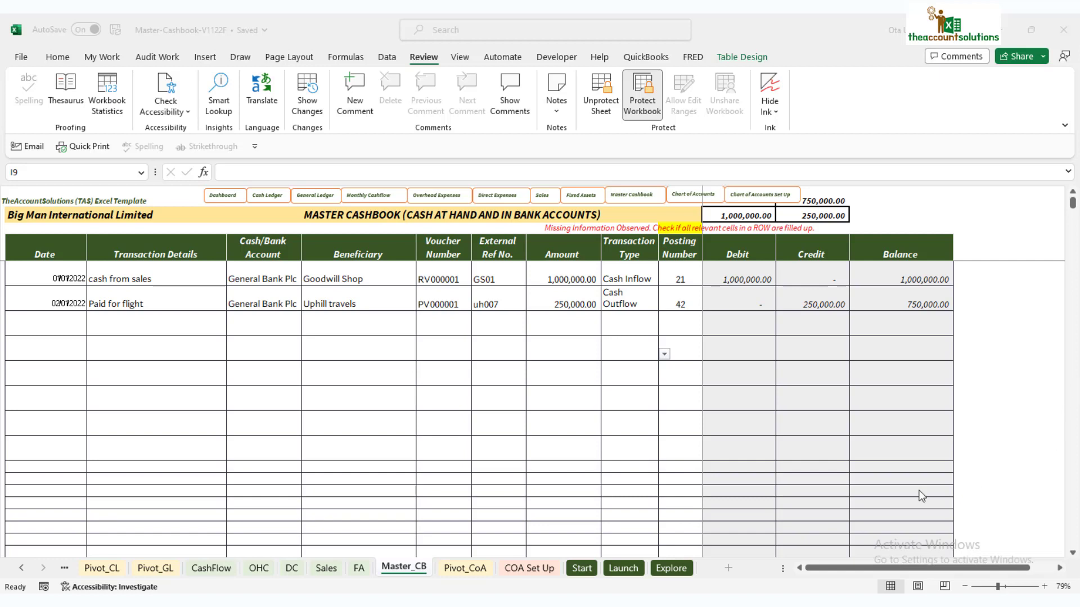
Examine the Cash & Banks accounts on the COA Set Up sheet, especially Petty Cash, Fine Bank Limited and the Contra Account
click(527, 567)
scroll(397, 343, up, 15)
scroll(396, 342, up, 13)
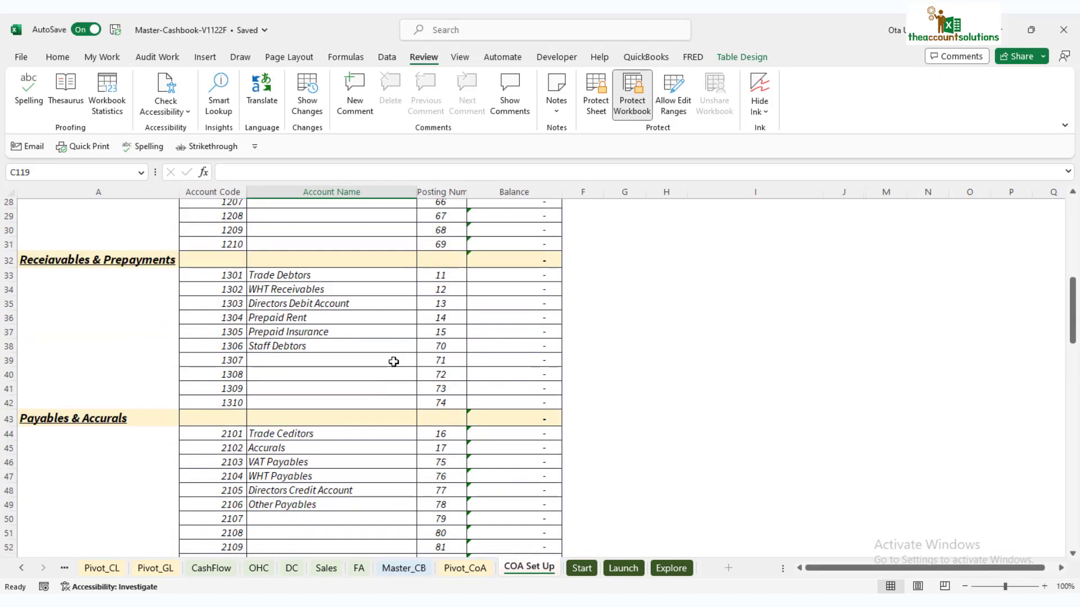
click(313, 381)
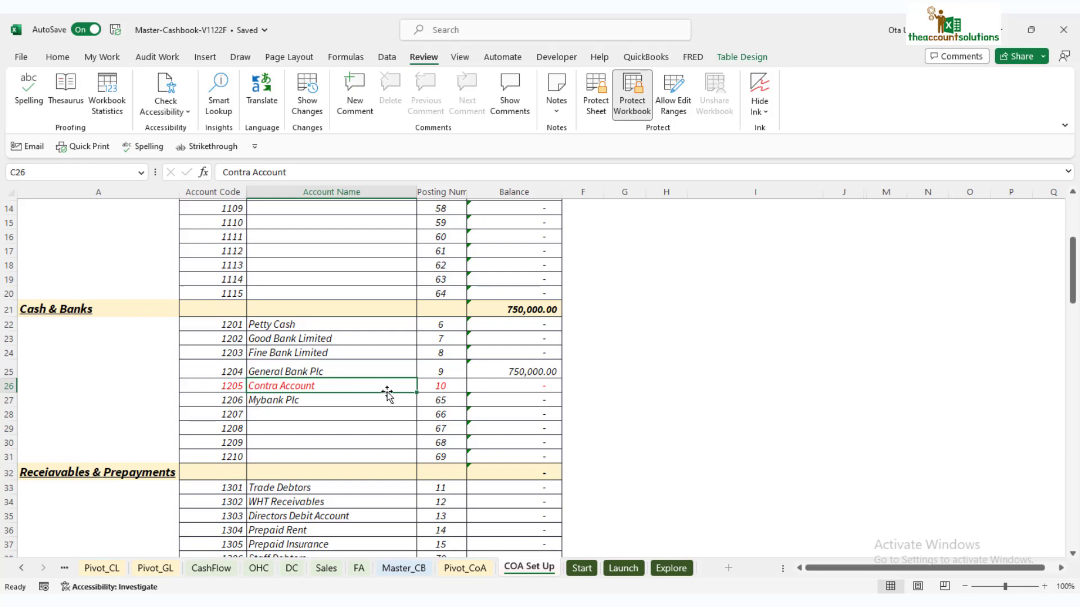
click(304, 325)
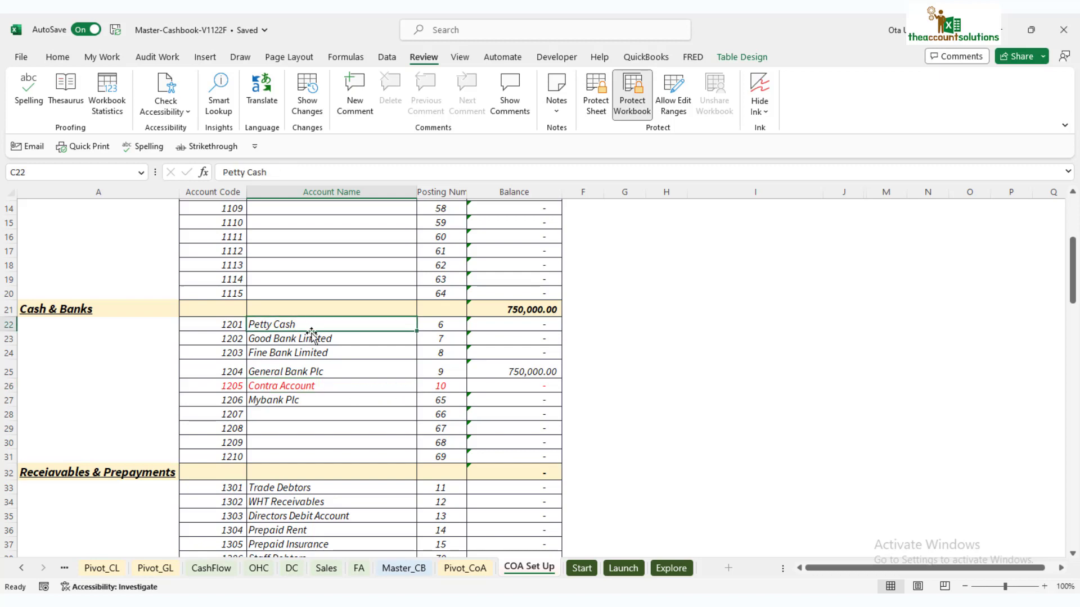
click(314, 350)
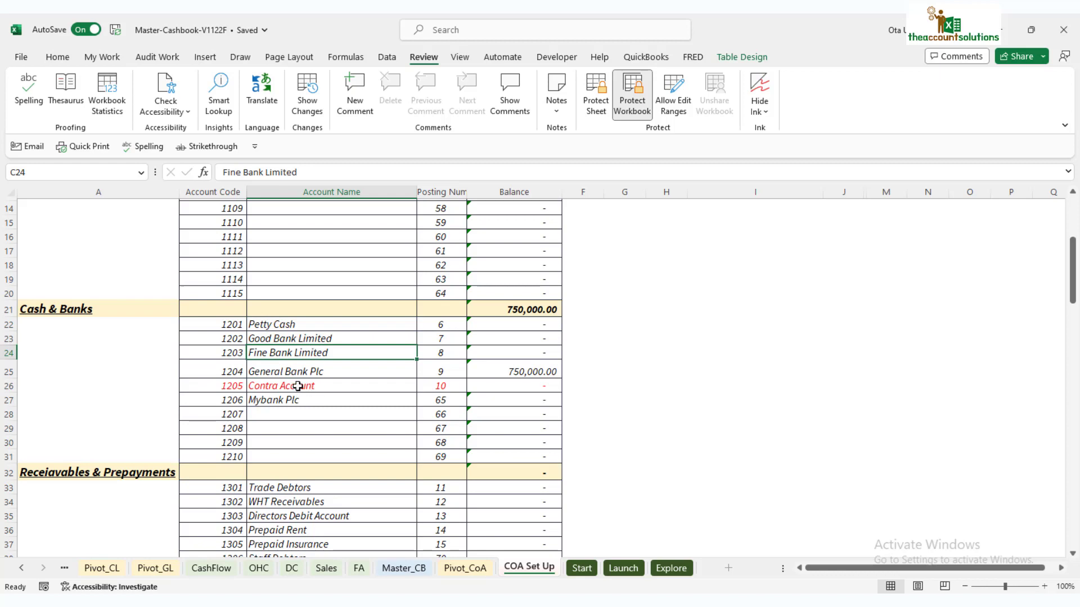
click(297, 387)
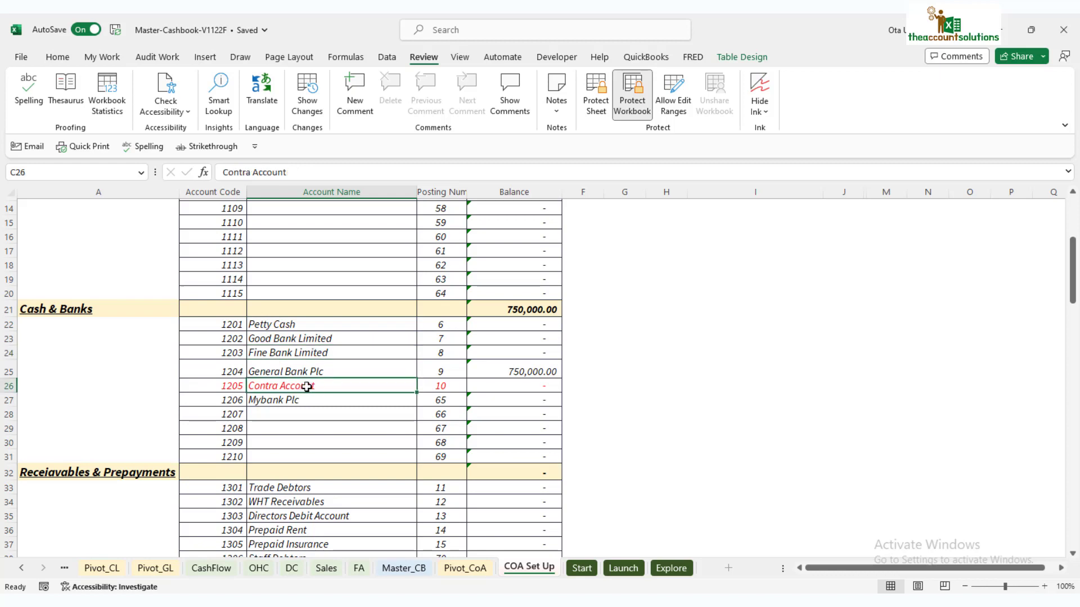
click(284, 454)
click(303, 386)
On the Master_CB sheet, start a third entry dated 3/1/22 with the transaction details "Cash to Petty Cash"
click(411, 570)
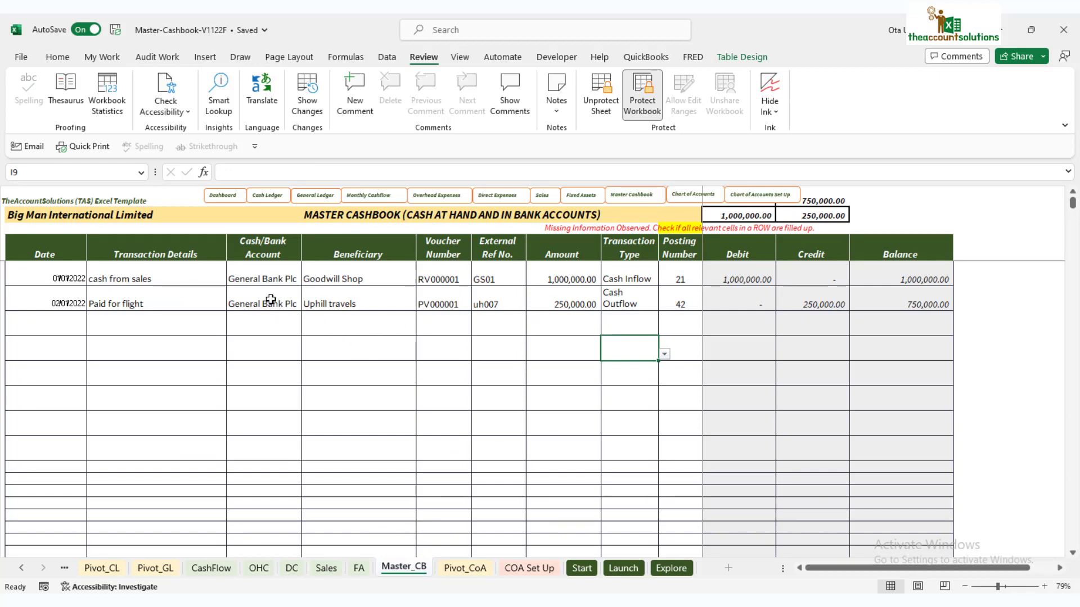
click(296, 305)
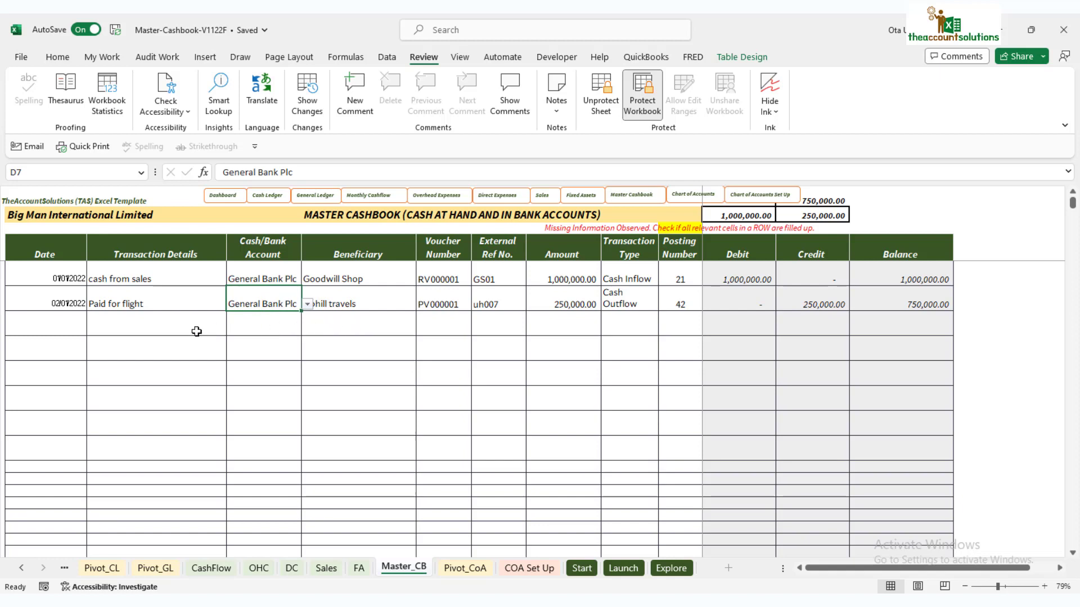
click(65, 331)
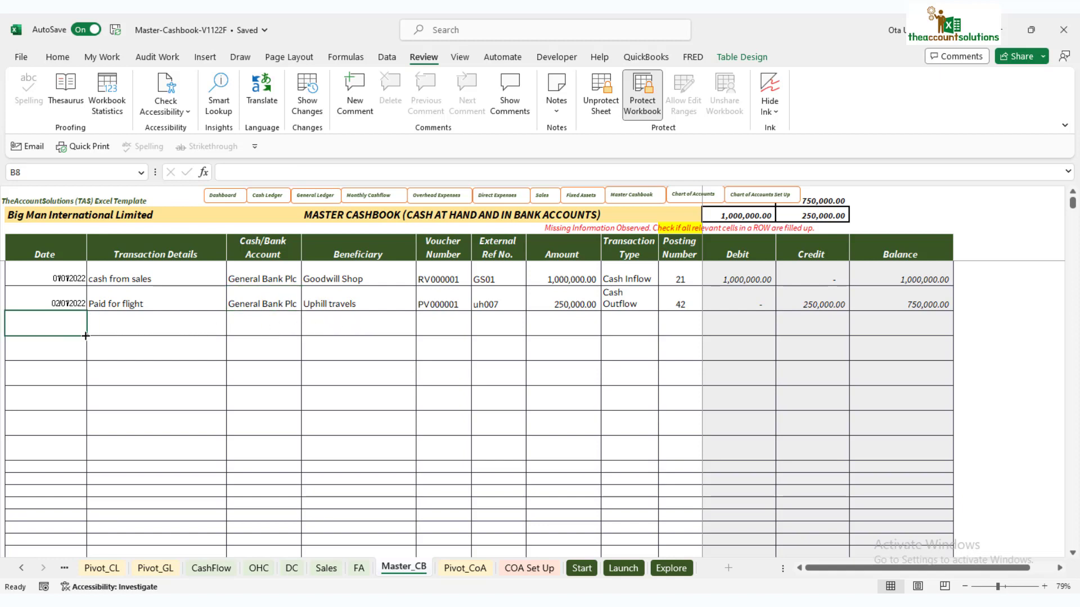
text(3/1)
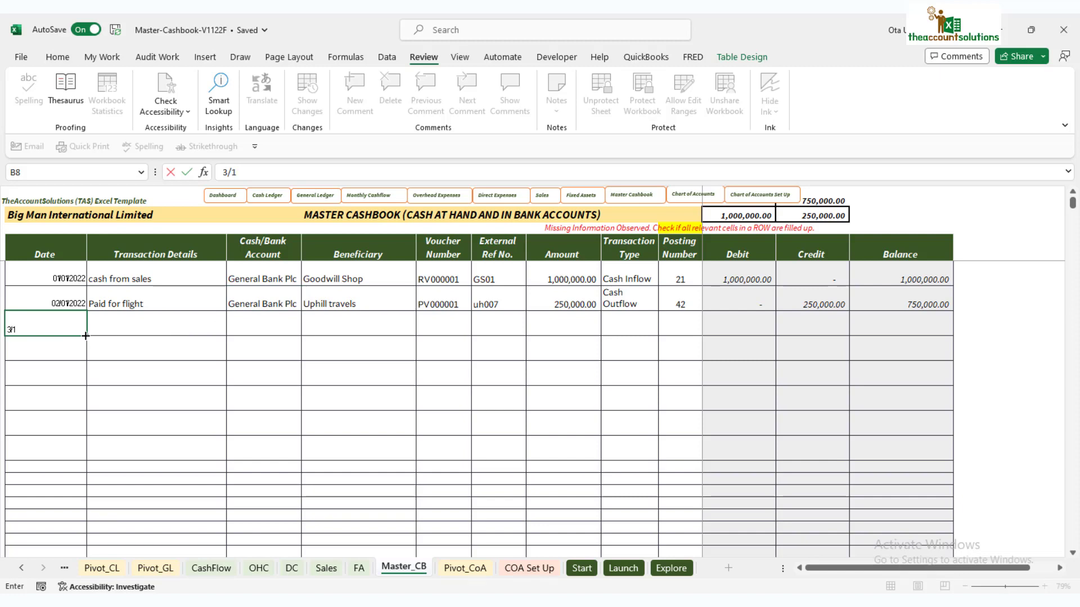
text(/22)
click(155, 324)
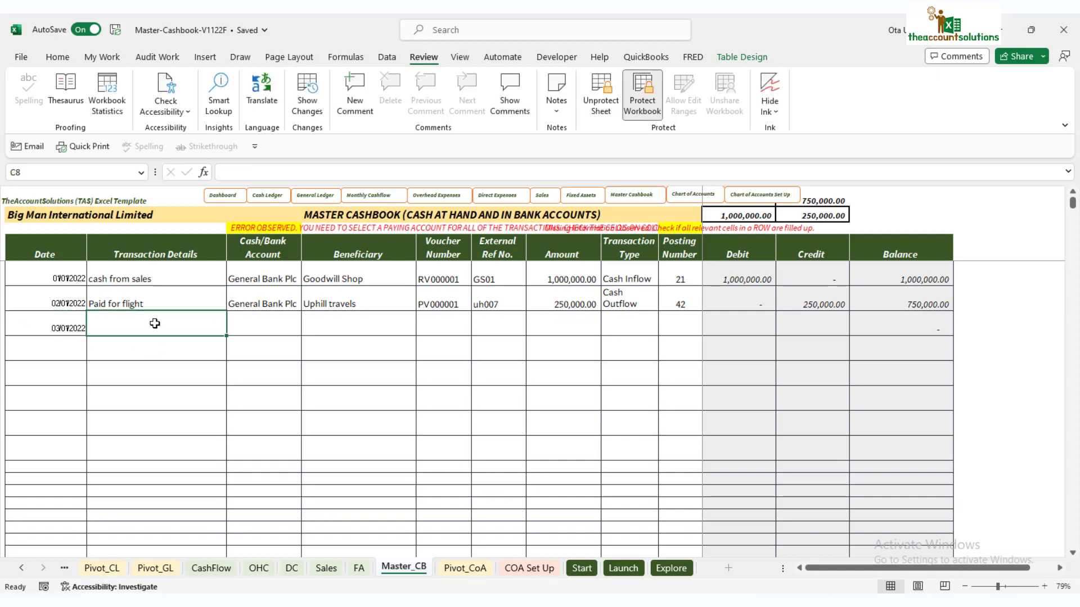
text(Cash to)
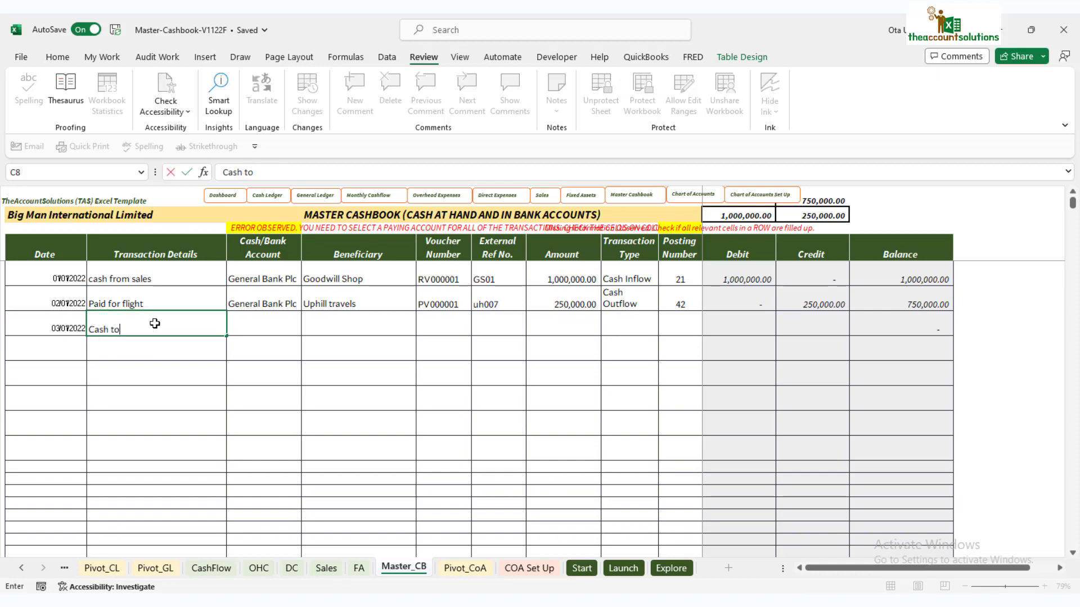
text( Petty Cash)
Choose General Bank Plc as the petty cash entry's cash/bank account and enter the beneficiary's full name
click(273, 331)
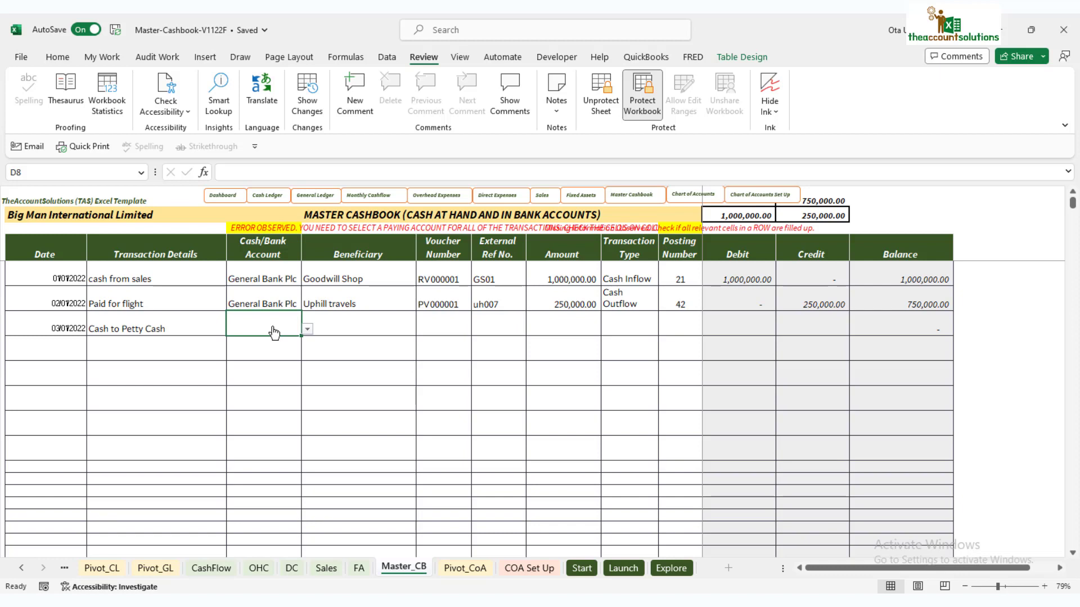
click(308, 330)
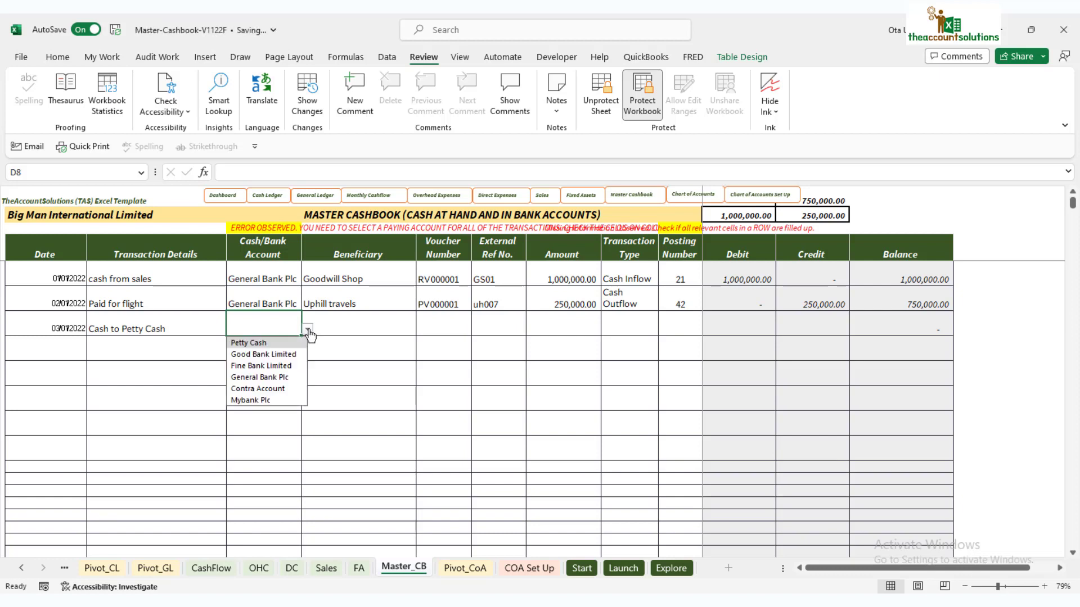
click(293, 377)
click(351, 323)
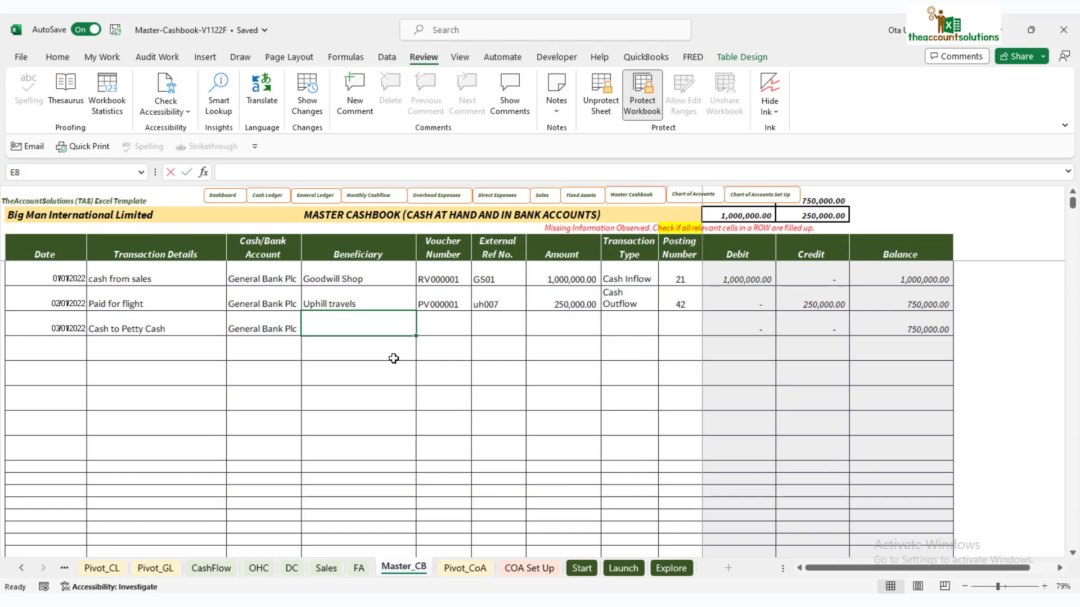
text(Binta Wh)
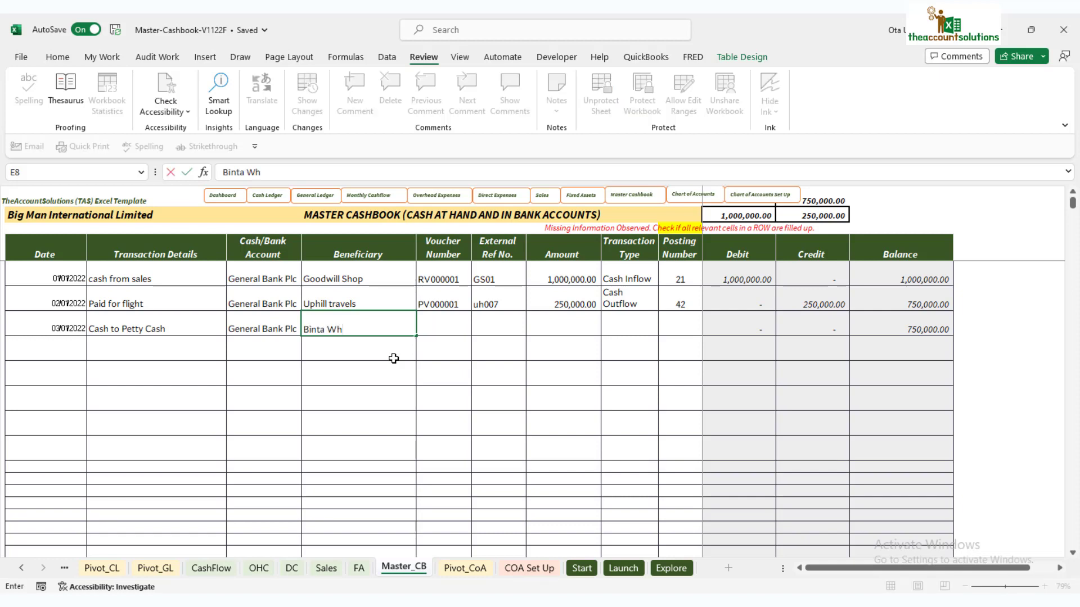
text(itrwe)
key(BackSpace)
key(BackSpace)
text(e)
Enter voucher number PV000002 for the petty cash entry
click(442, 324)
text(PV000001)
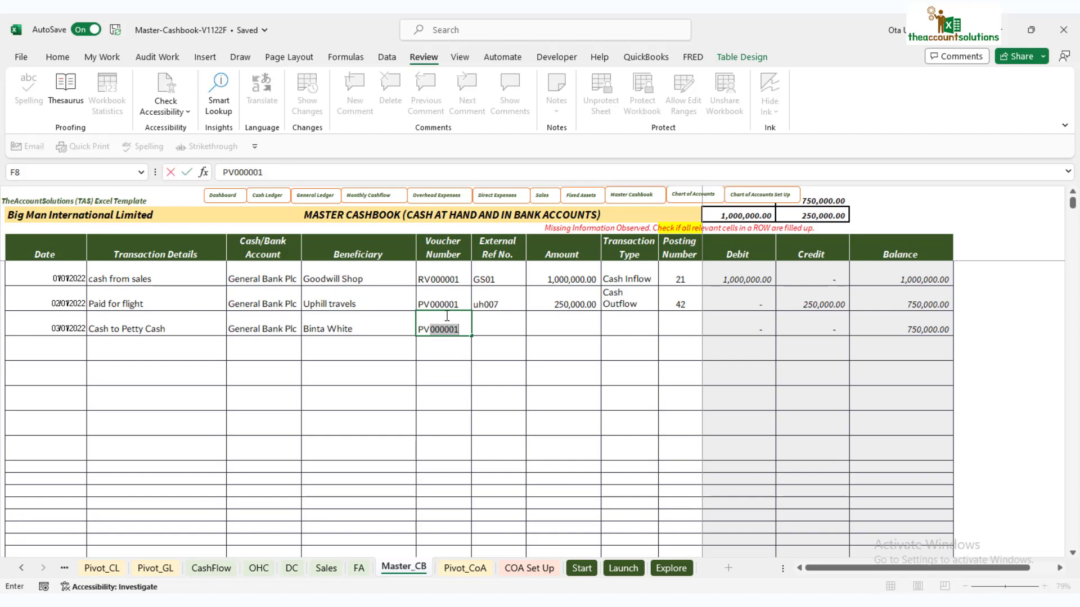
click(461, 326)
click(490, 322)
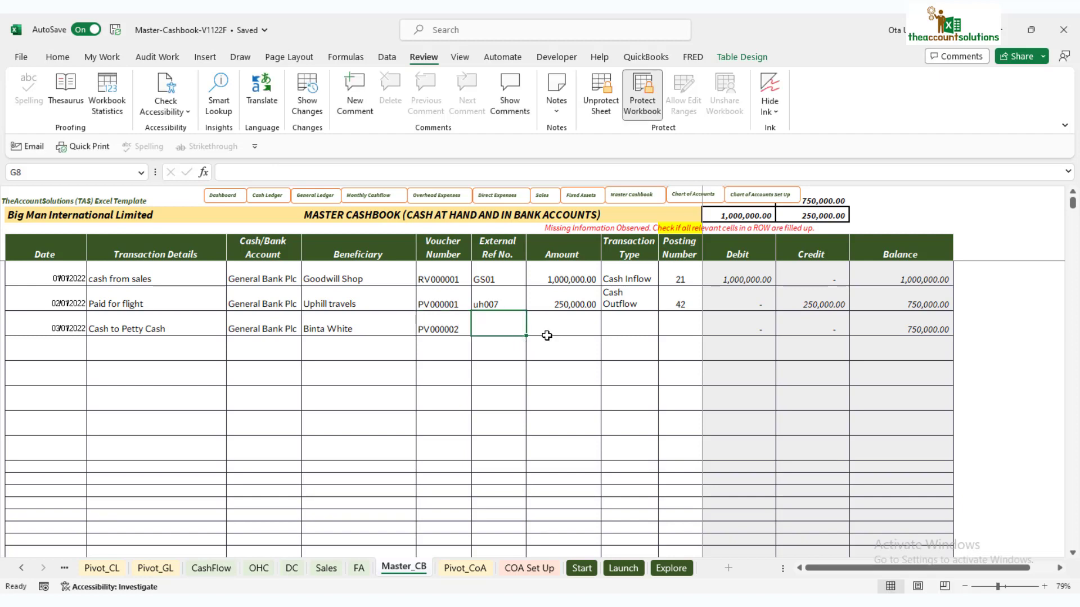
Set the petty cash entry's amount to 300000 and its transaction type to Cash Outflow
click(566, 327)
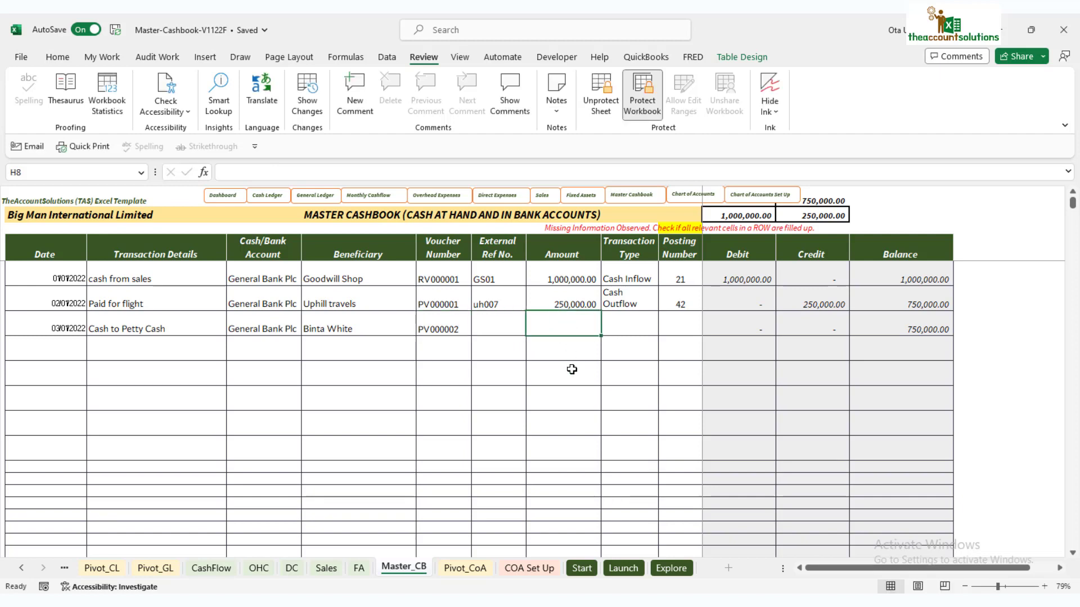
text(300000)
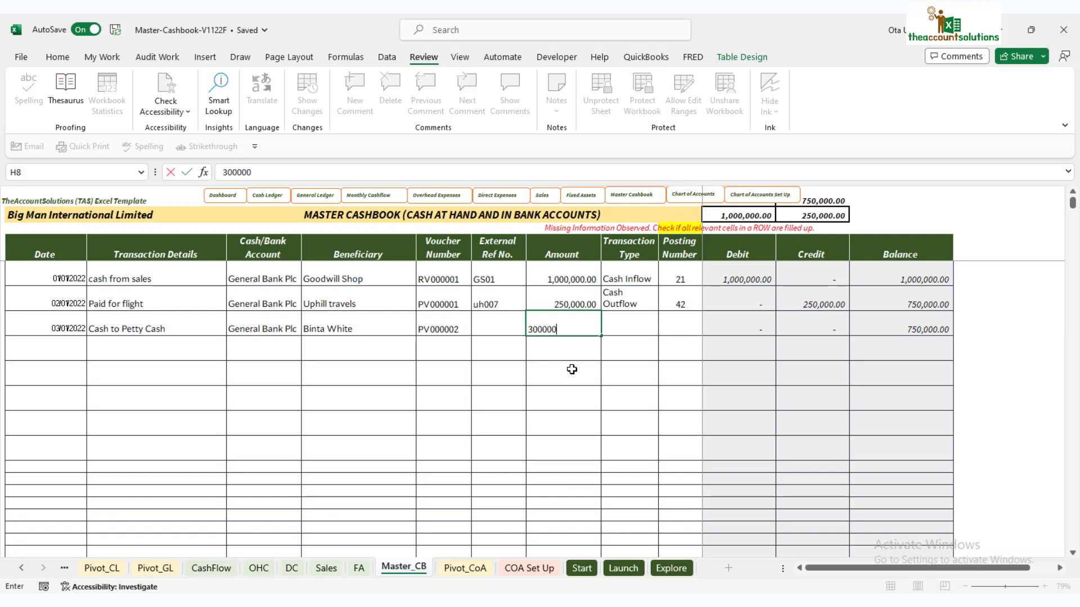
key(Return)
click(639, 327)
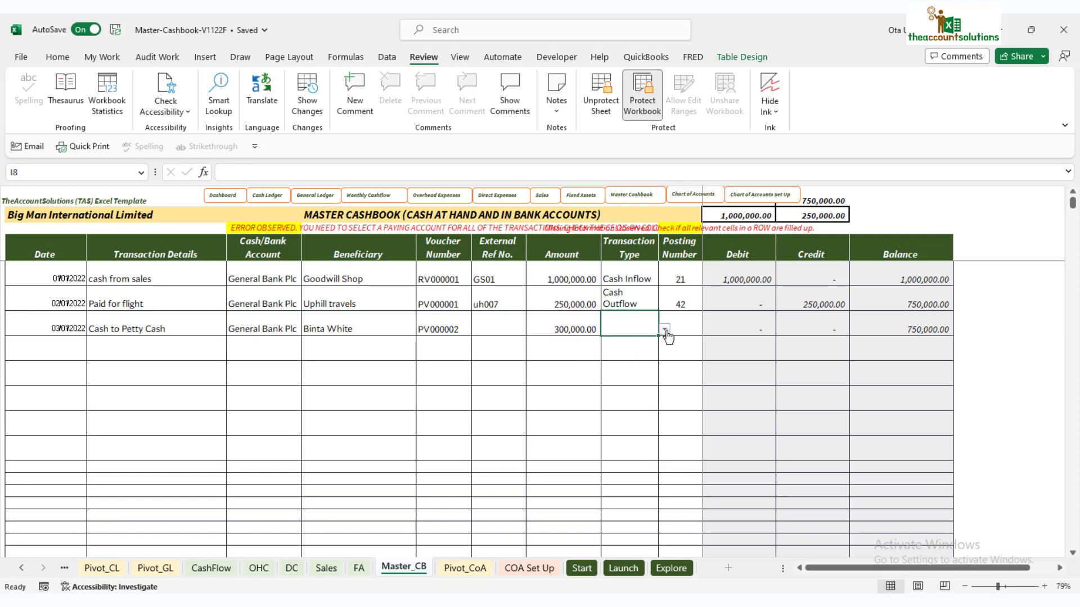
click(666, 331)
click(648, 356)
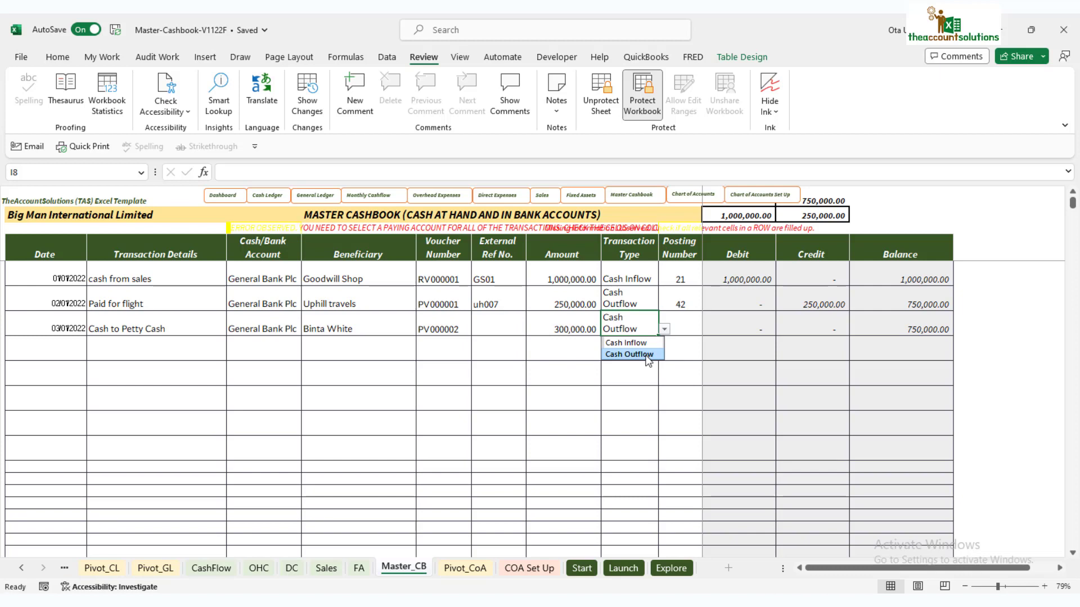
Look up the Contra Account's posting number on the COA Set Up sheet and enter 10 for the "Cash to Petty Cash" entry
click(681, 329)
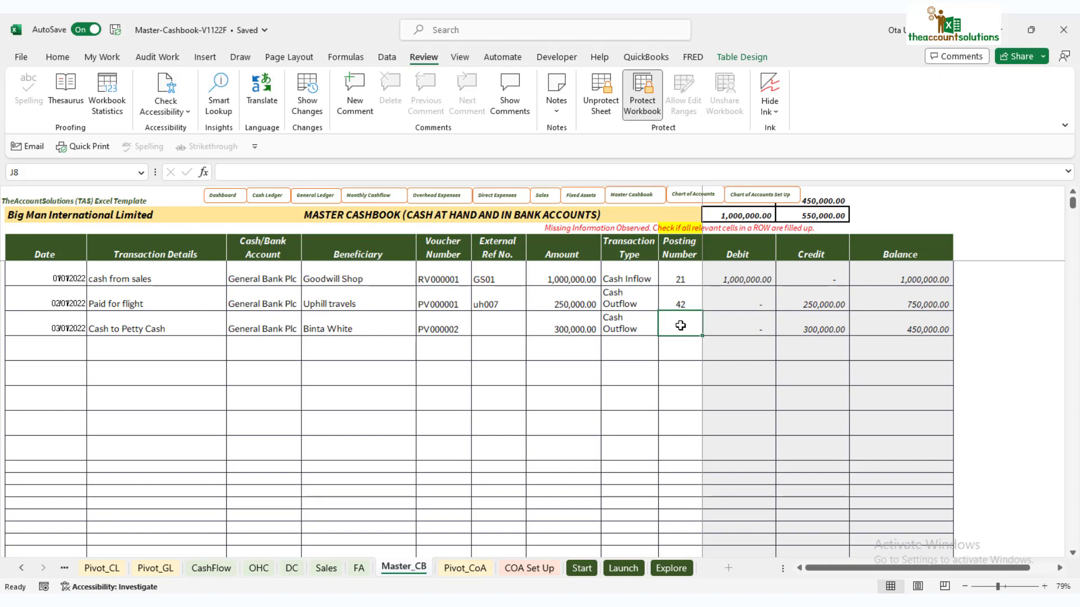
click(528, 568)
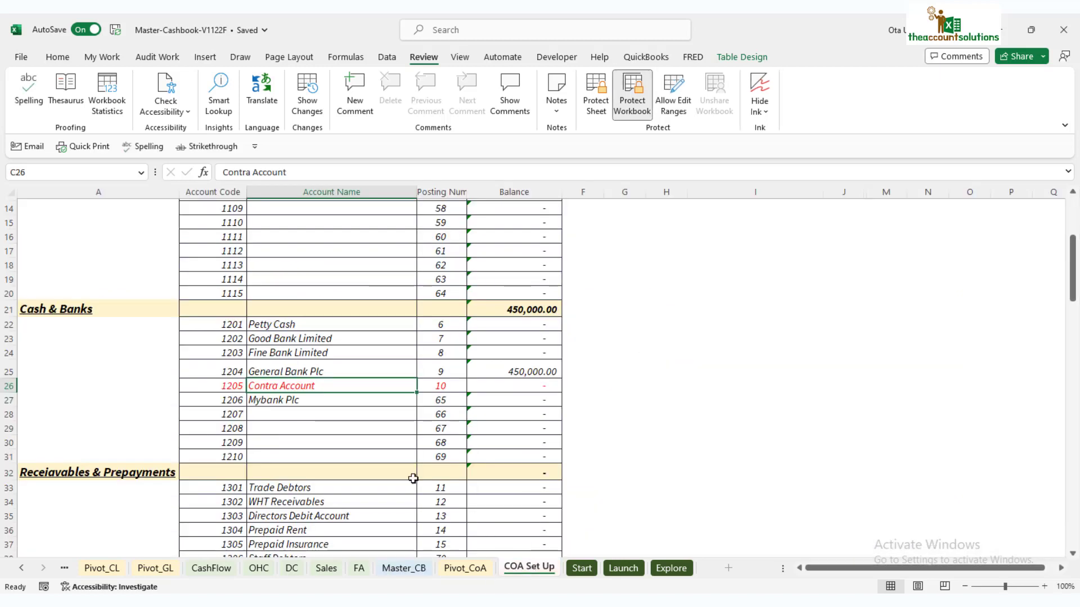
click(404, 568)
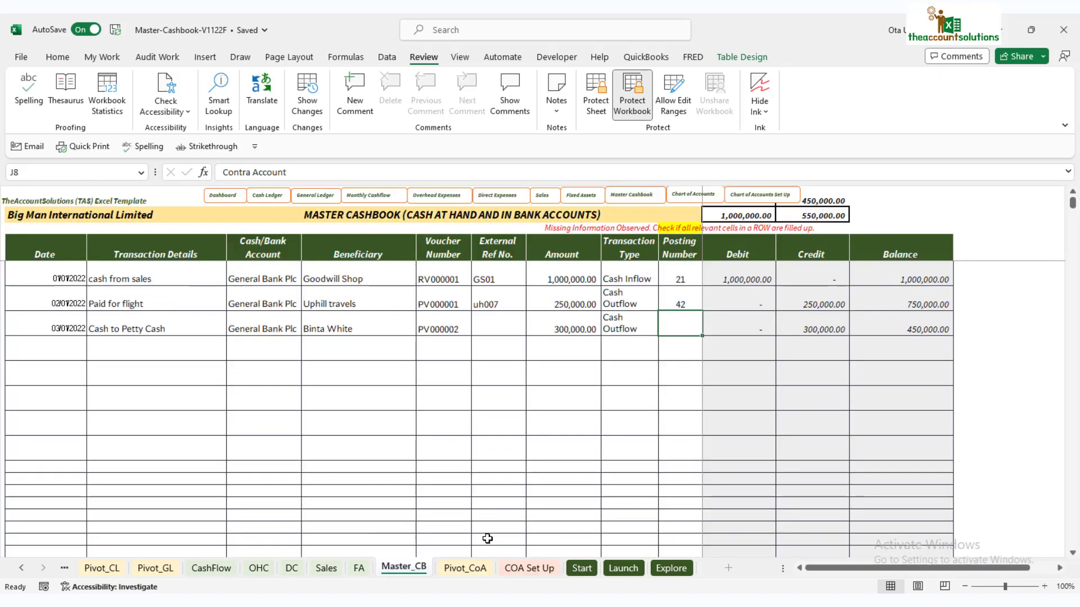
text(1)
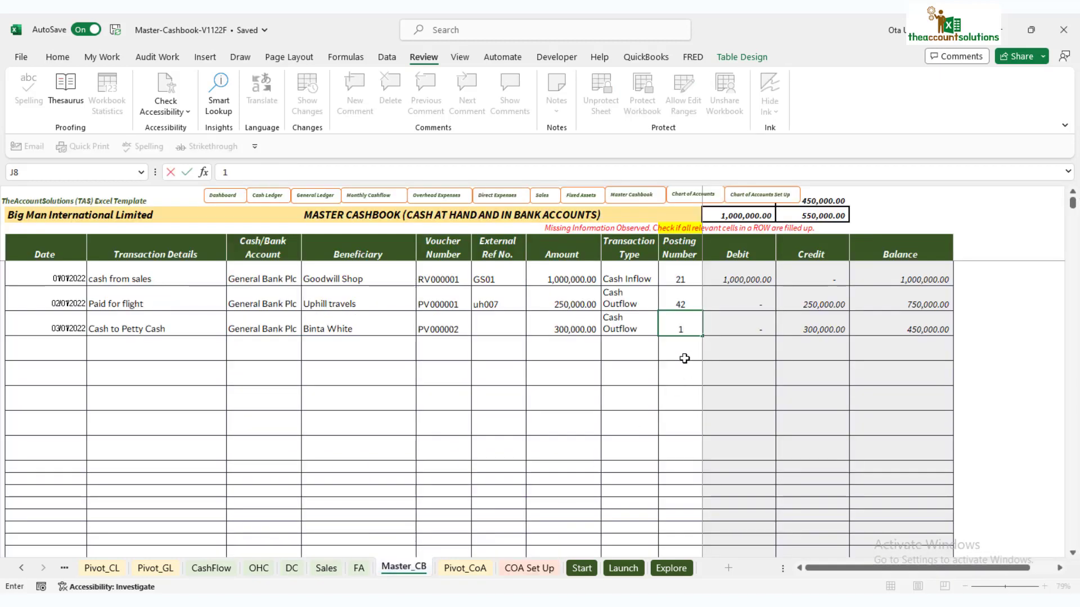
text(0)
key(Return)
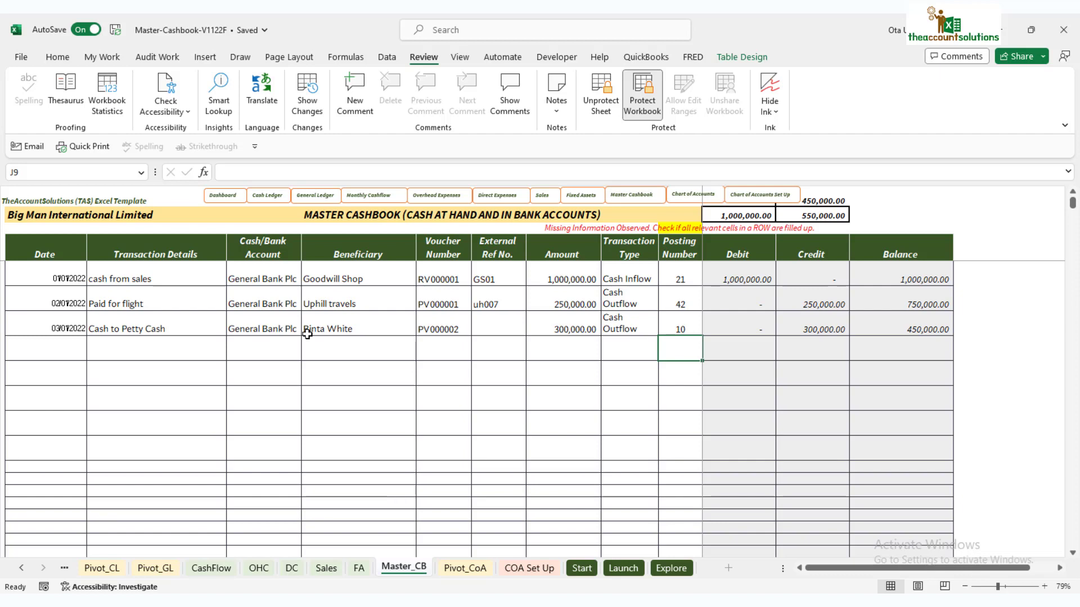
click(268, 325)
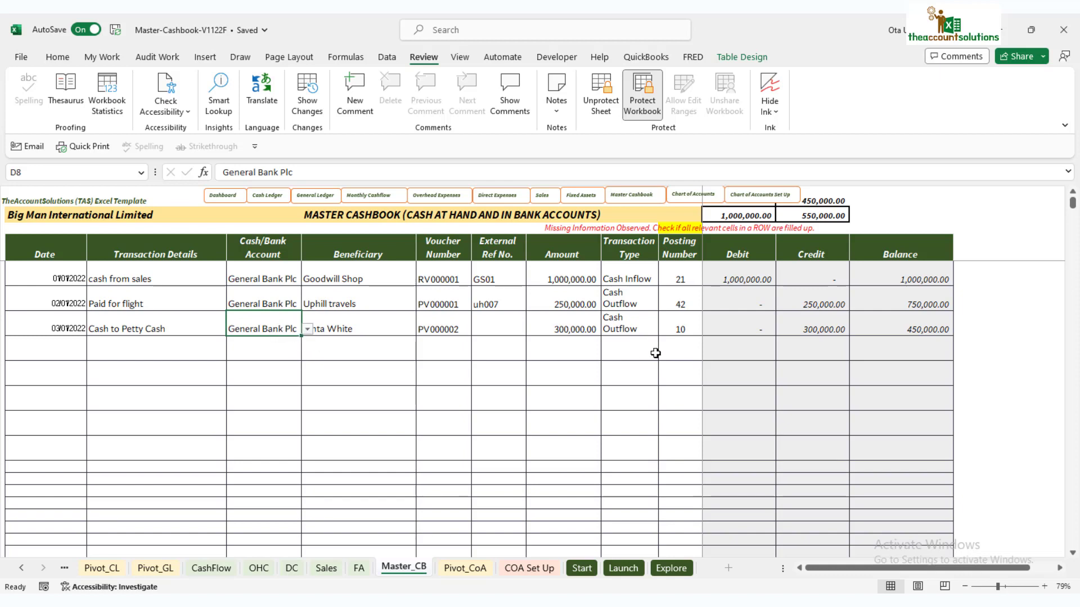
click(633, 324)
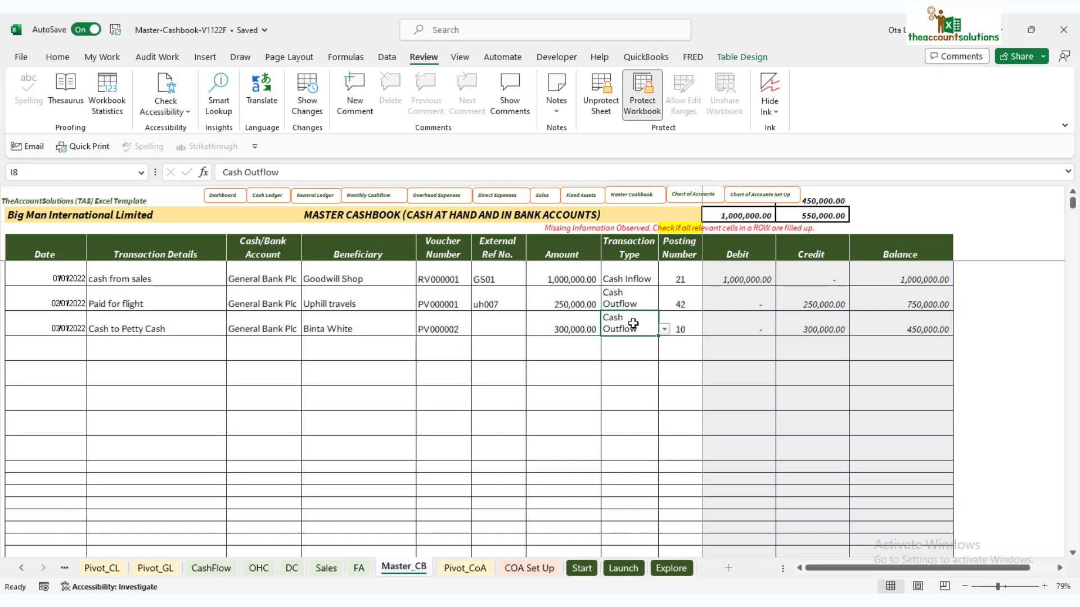
Start a fourth cashbook entry dated 3/2/22 with the transaction details "Cash from General bank"
click(66, 350)
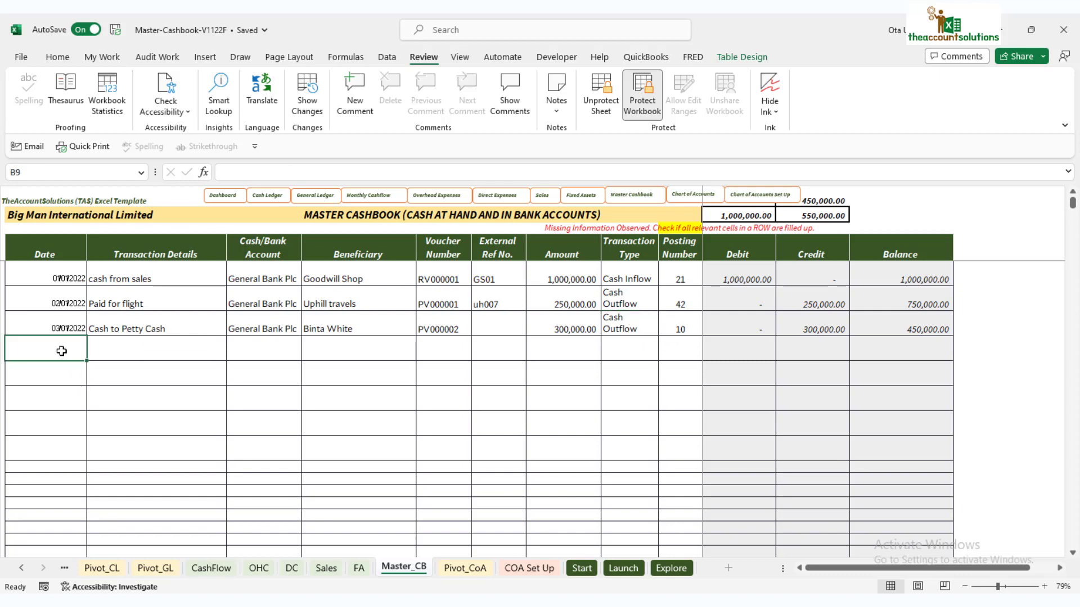
text(3/)
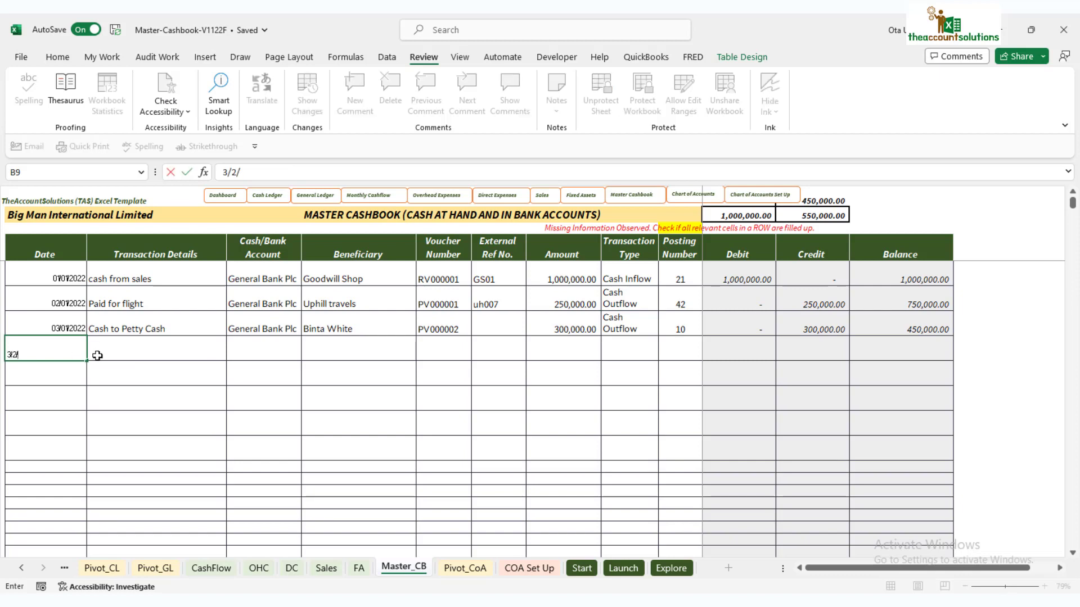
text(2/22)
click(150, 355)
text(c)
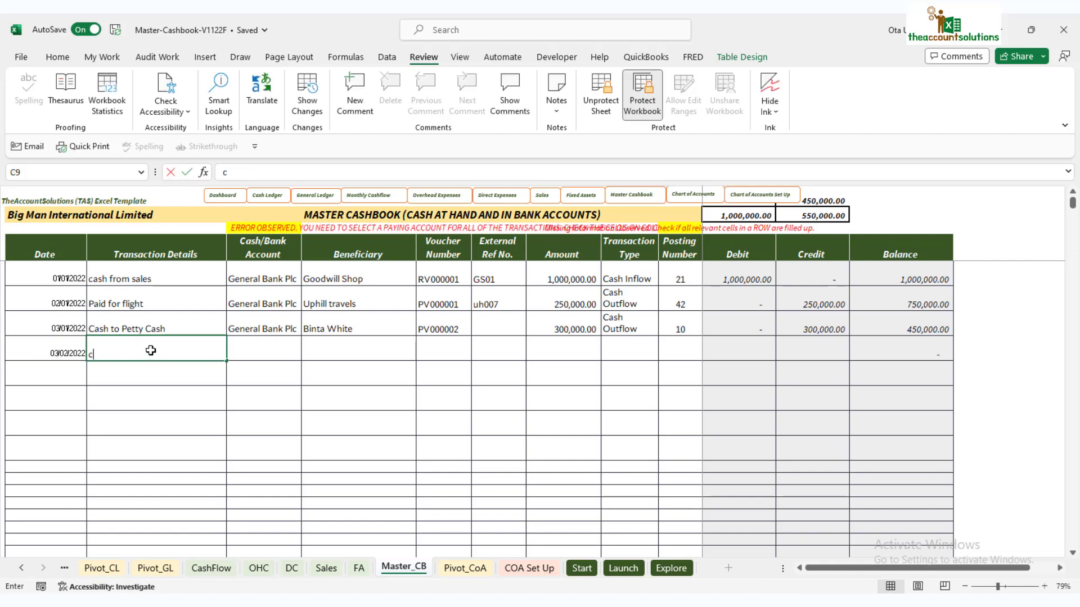
text(ASH)
key(BackSpace)
key(BackSpace)
key(BackSpace)
key(BackSpace)
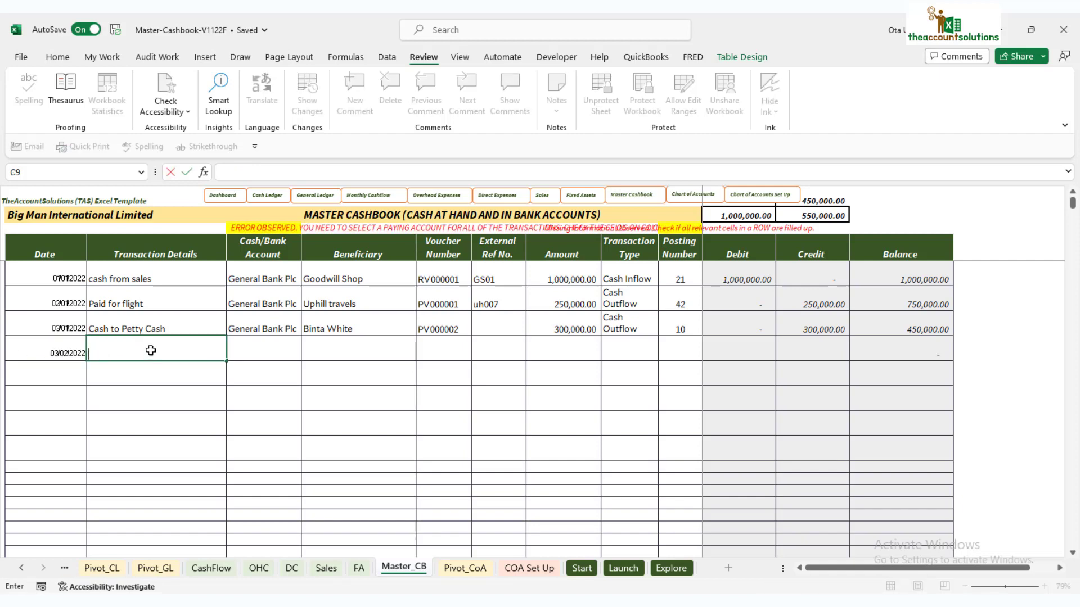
text(Cash from Gen)
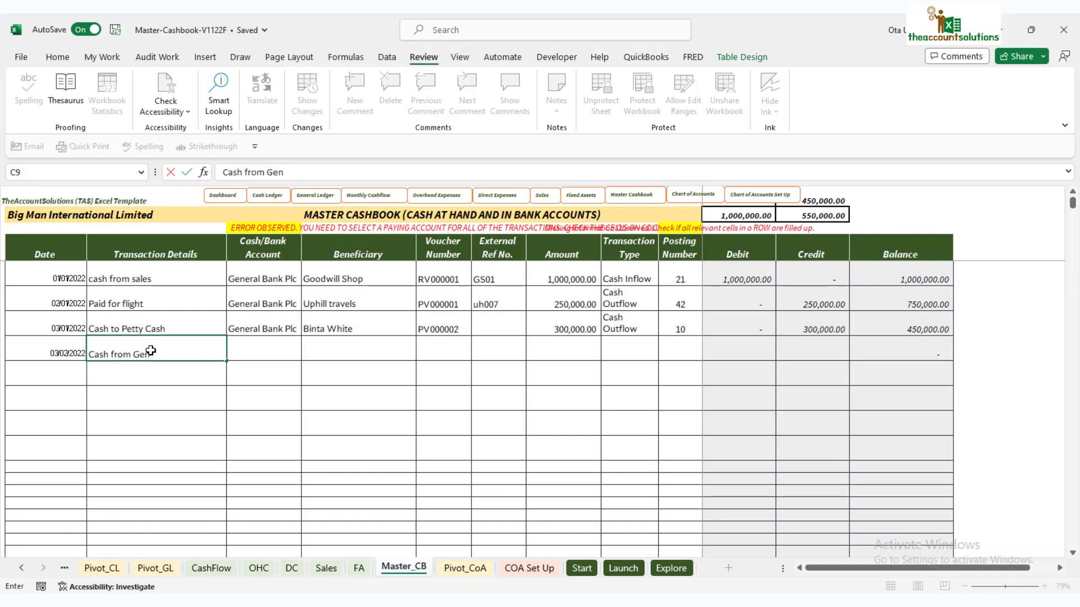
text(eral bank)
Choose Petty Cash as the fourth entry's cash/bank account and enter the beneficiary's full name
click(250, 349)
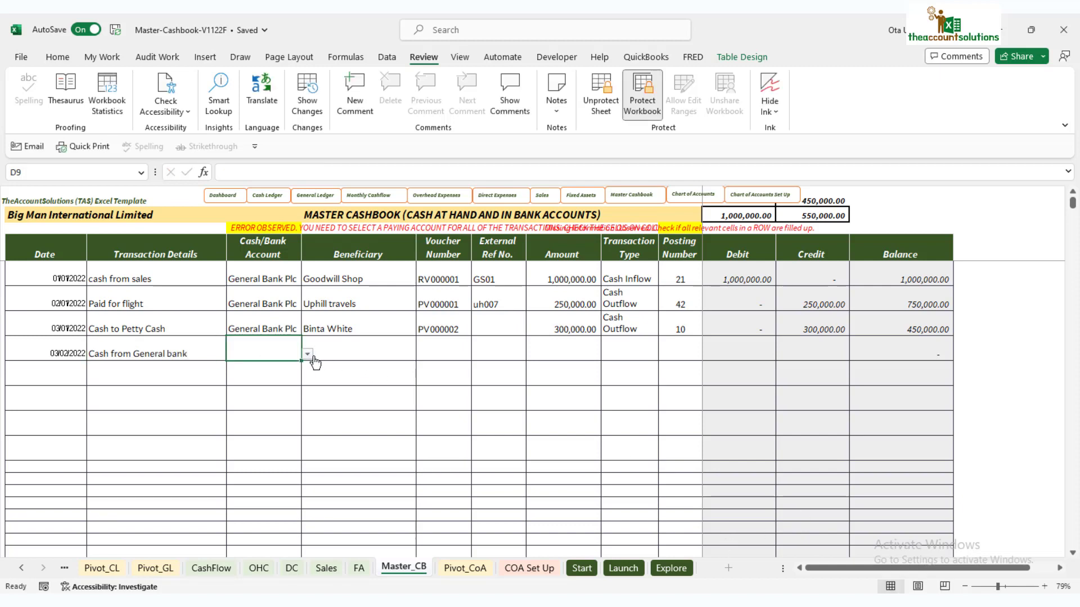
click(307, 354)
click(264, 368)
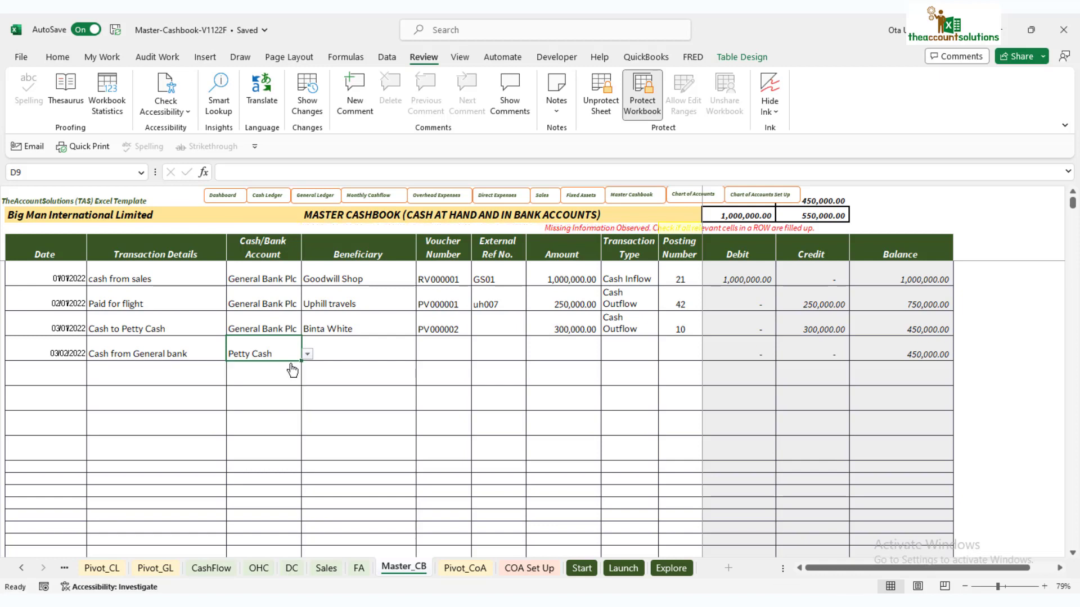
click(353, 345)
text(binta White)
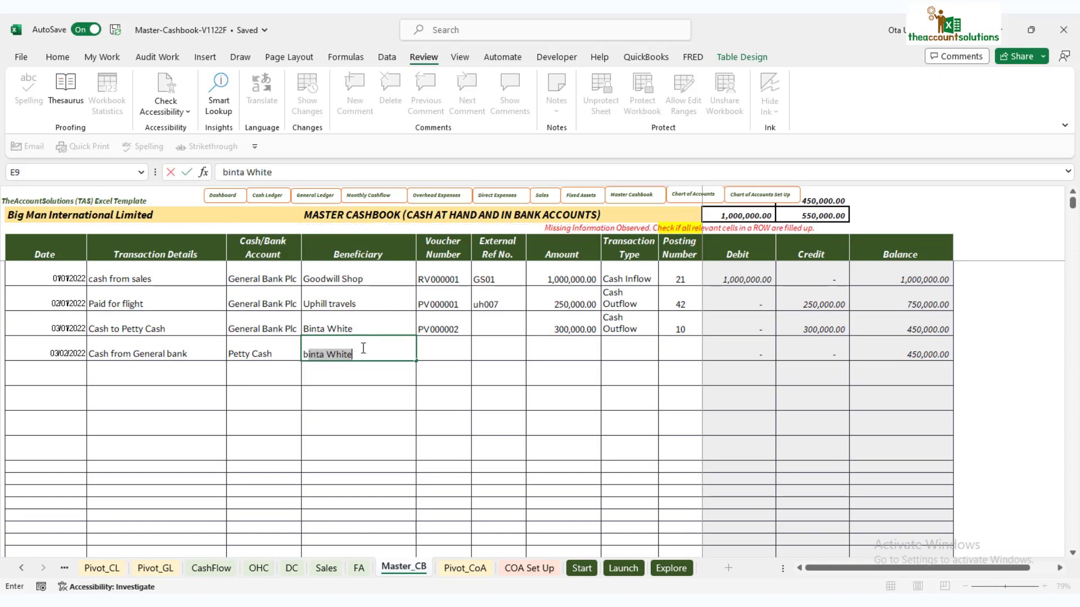
Enter voucher number RV000002 and an amount of 300000 for the "Cash from General bank" entry
click(459, 353)
text(RV)
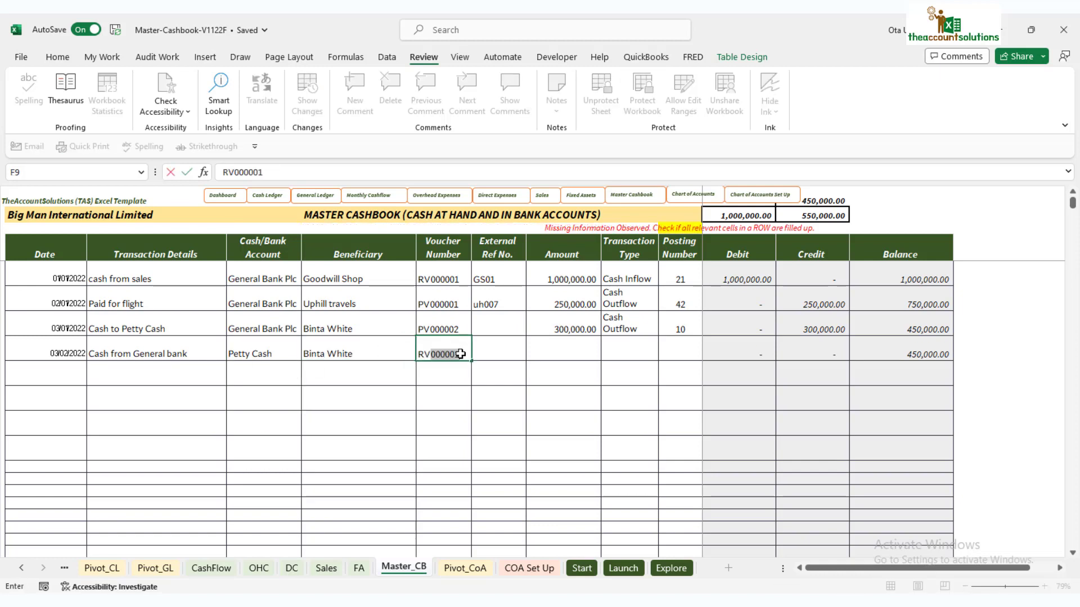
click(462, 355)
text(2)
click(574, 358)
text(300)
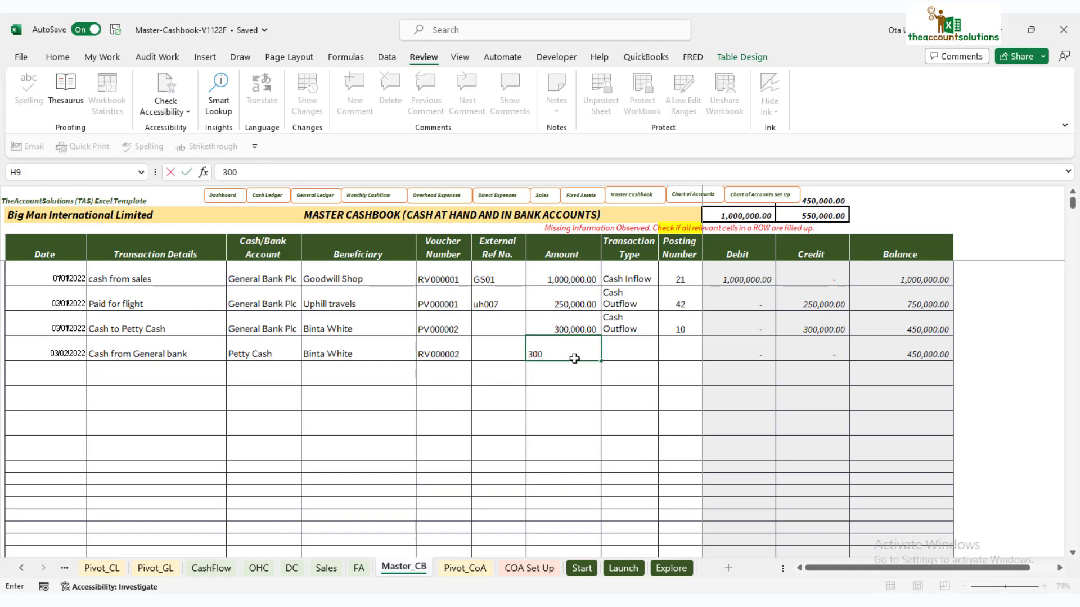
text(000)
Set the fourth entry's transaction type to Cash Inflow and its posting number to 10
click(632, 349)
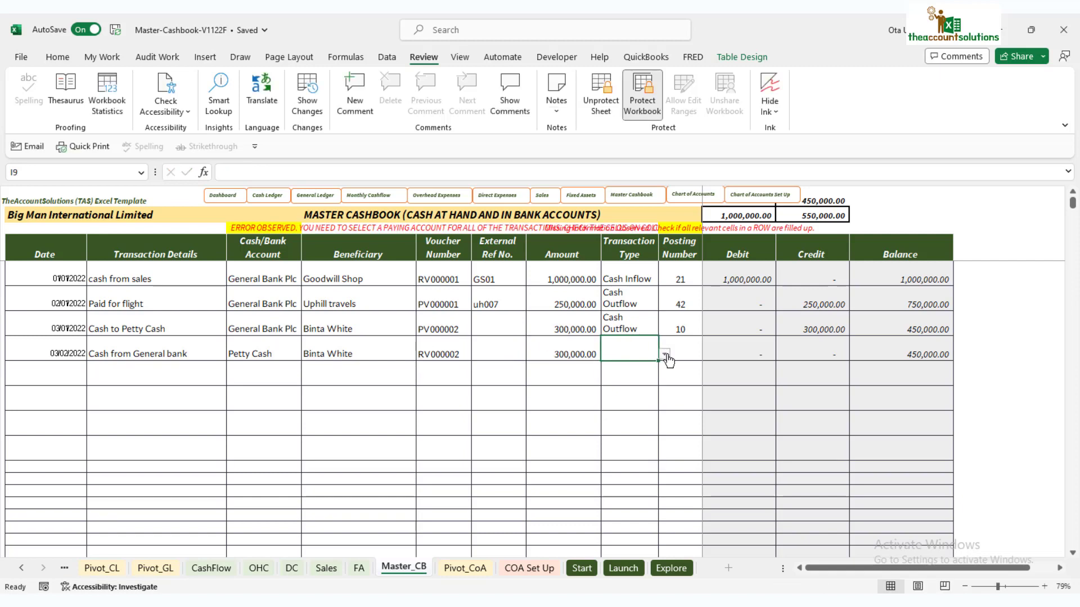
click(665, 355)
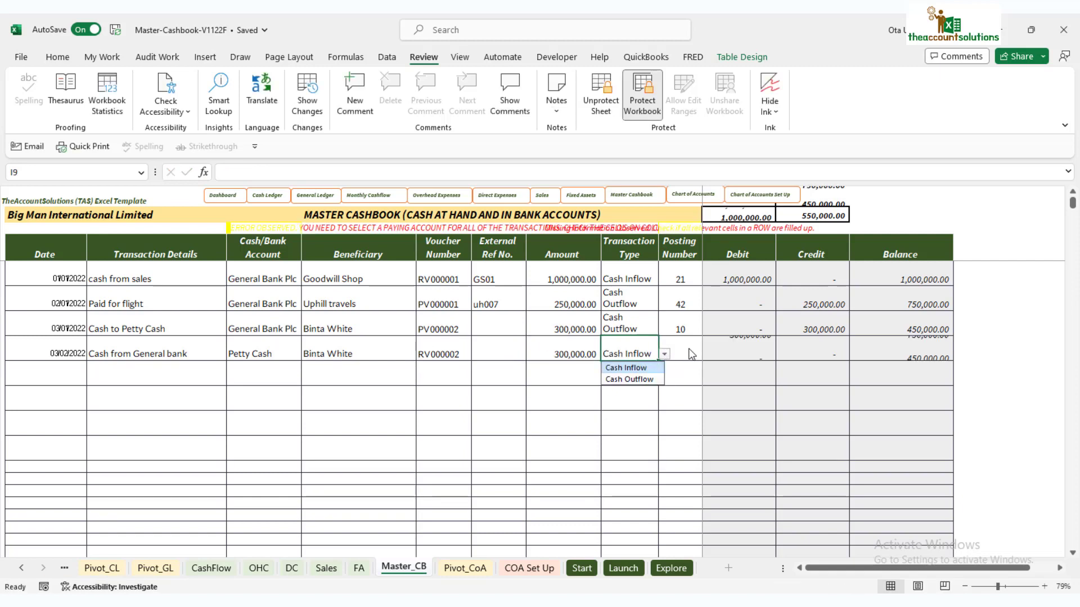
click(636, 368)
click(681, 347)
text(10)
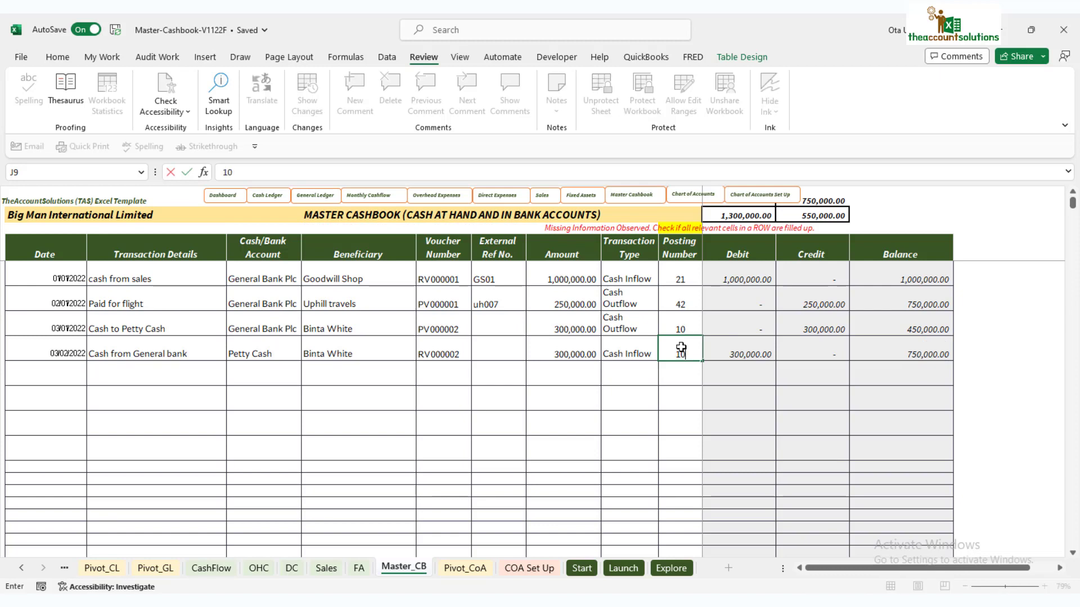
click(671, 401)
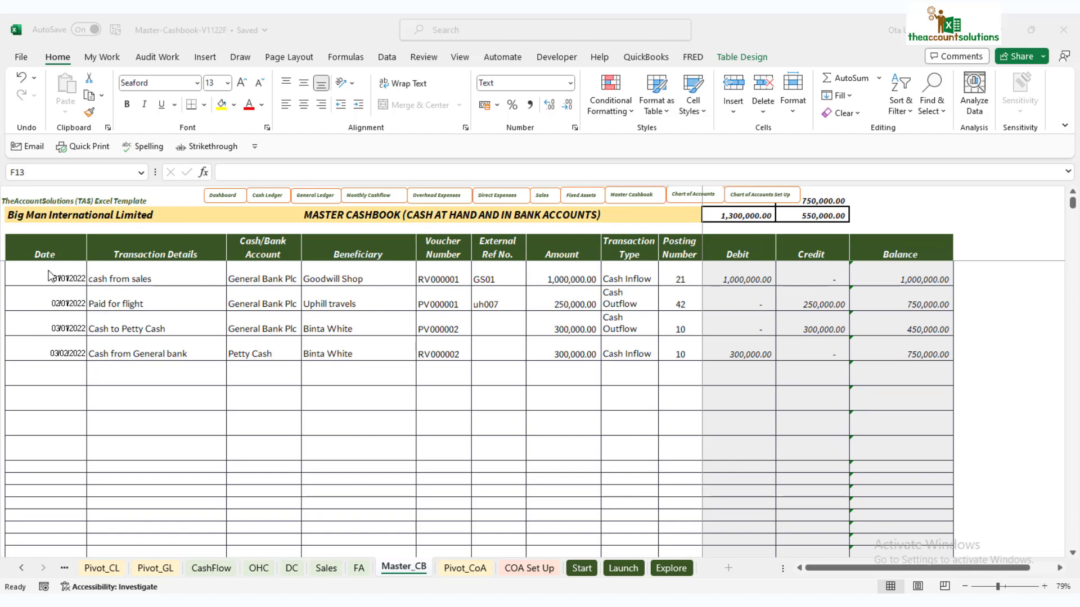
Clear the dates, transaction details, cash/bank accounts, beneficiaries and voucher numbers of all four sample entries
drag(80, 277, 121, 356)
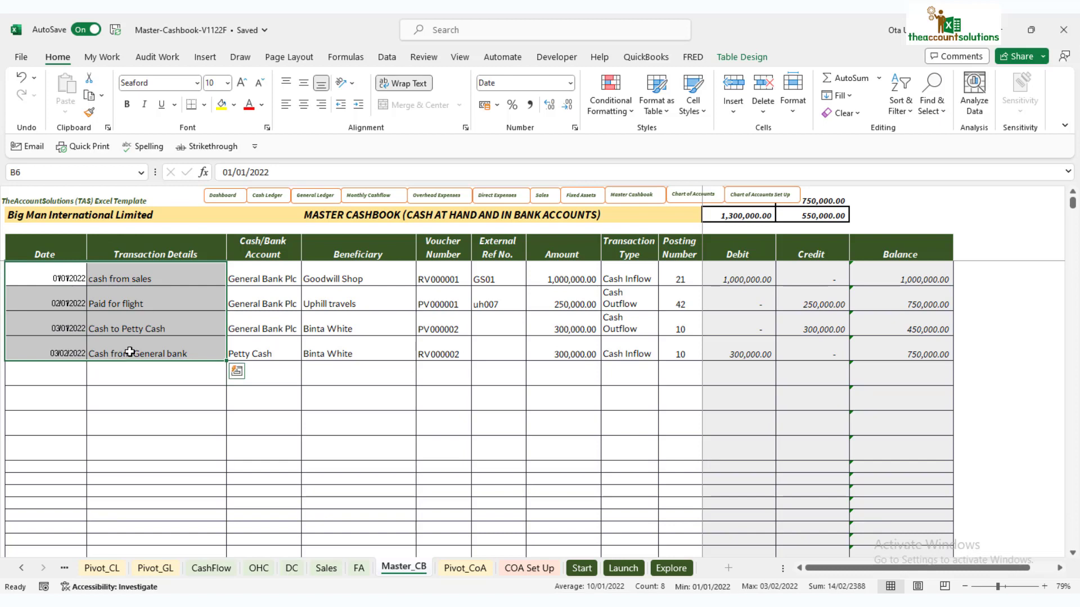
key(Delete)
drag(265, 278, 292, 345)
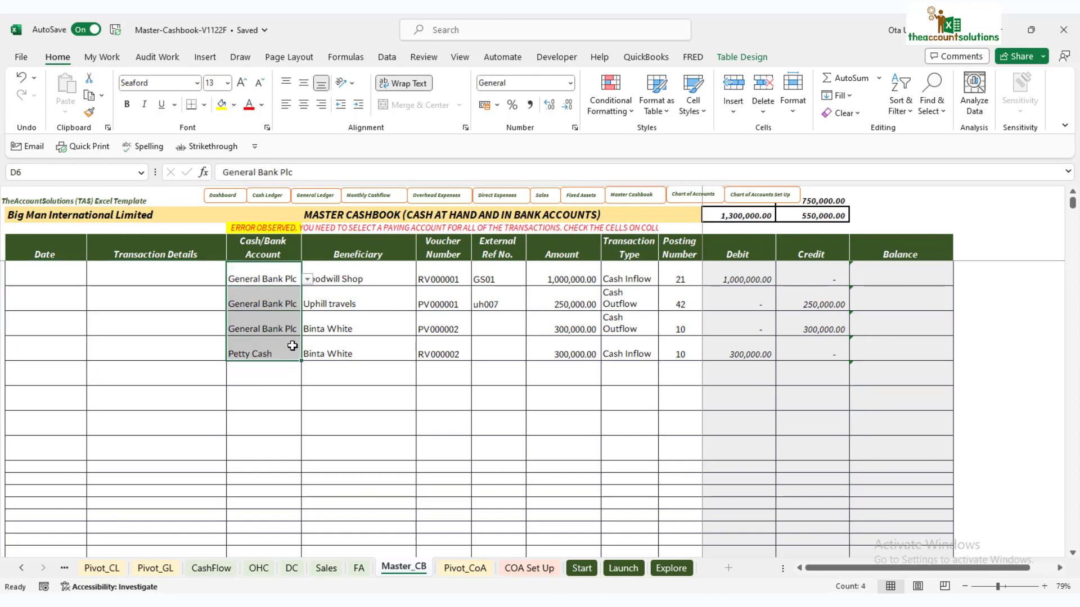
key(Delete)
drag(326, 278, 347, 375)
key(Delete)
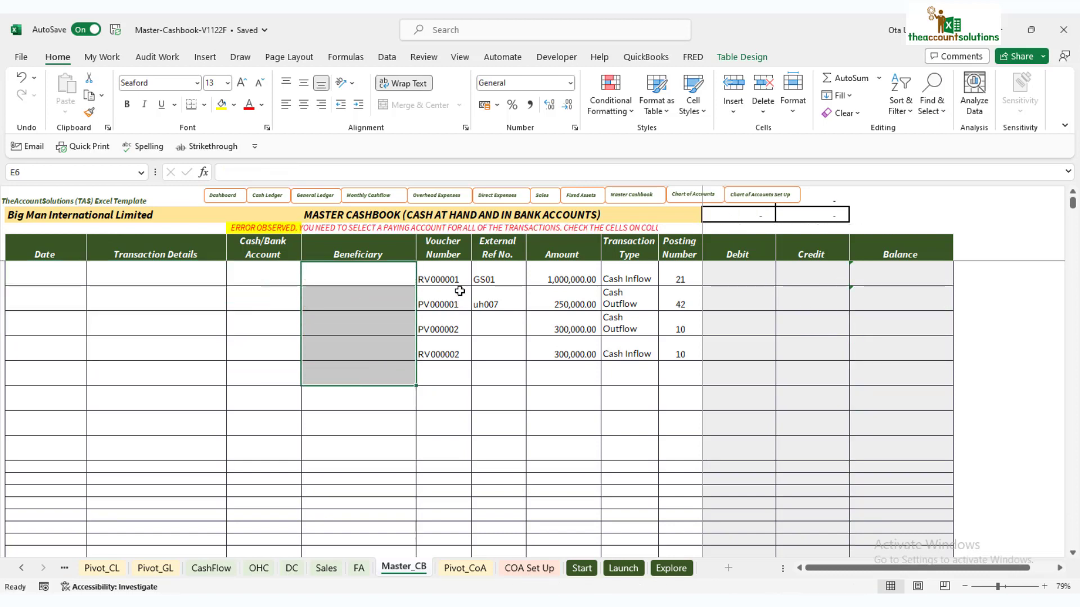
drag(456, 278, 463, 373)
key(Delete)
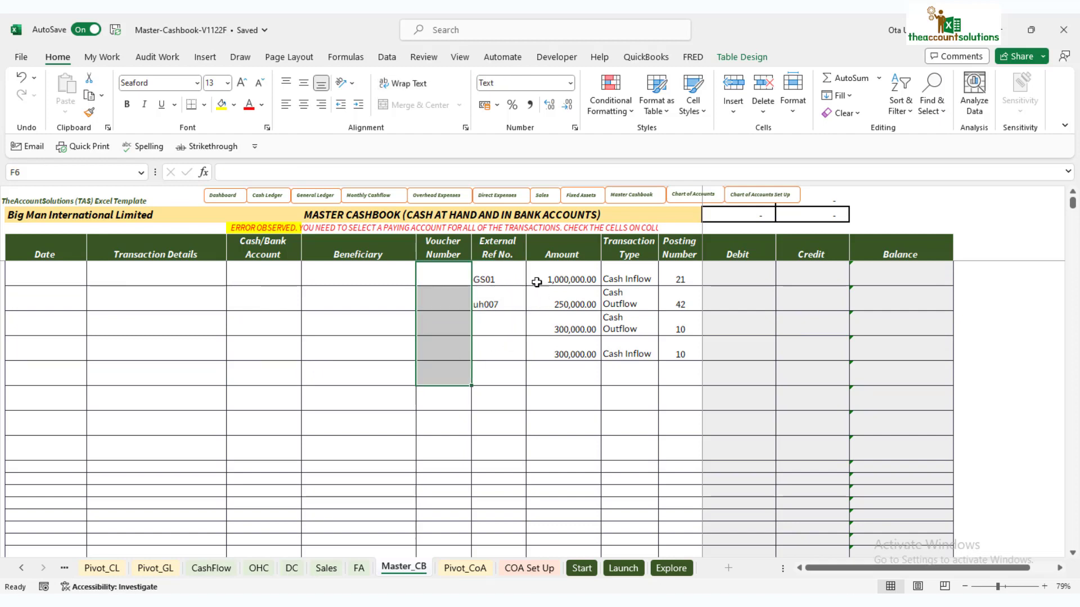
Clear the external reference numbers, amounts, transaction types and posting numbers of the sample entries
drag(495, 278, 498, 344)
key(Delete)
drag(569, 280, 561, 355)
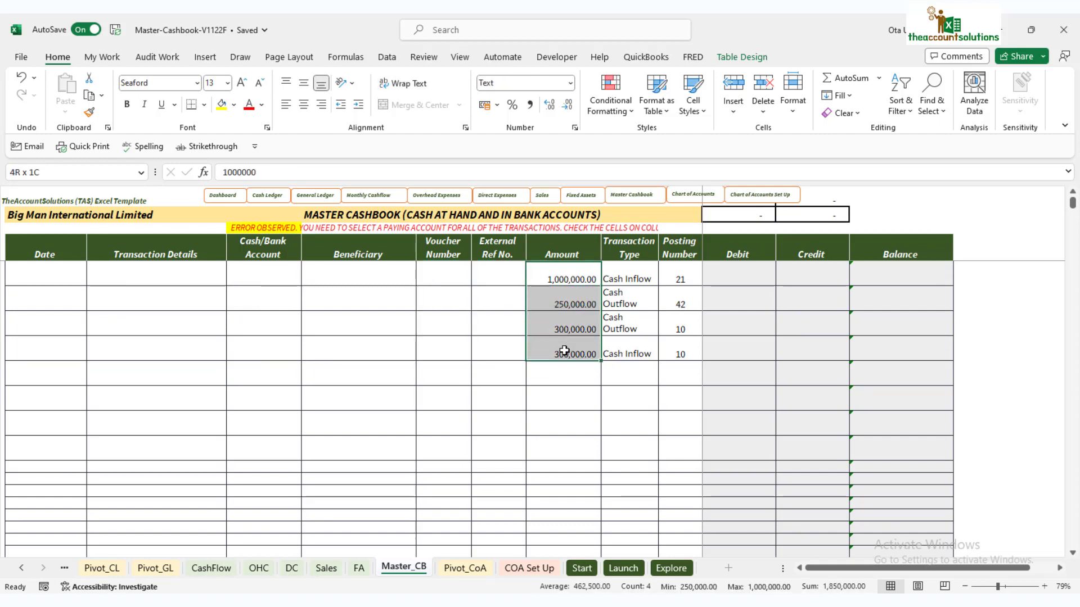
key(Delete)
drag(630, 280, 630, 365)
key(Delete)
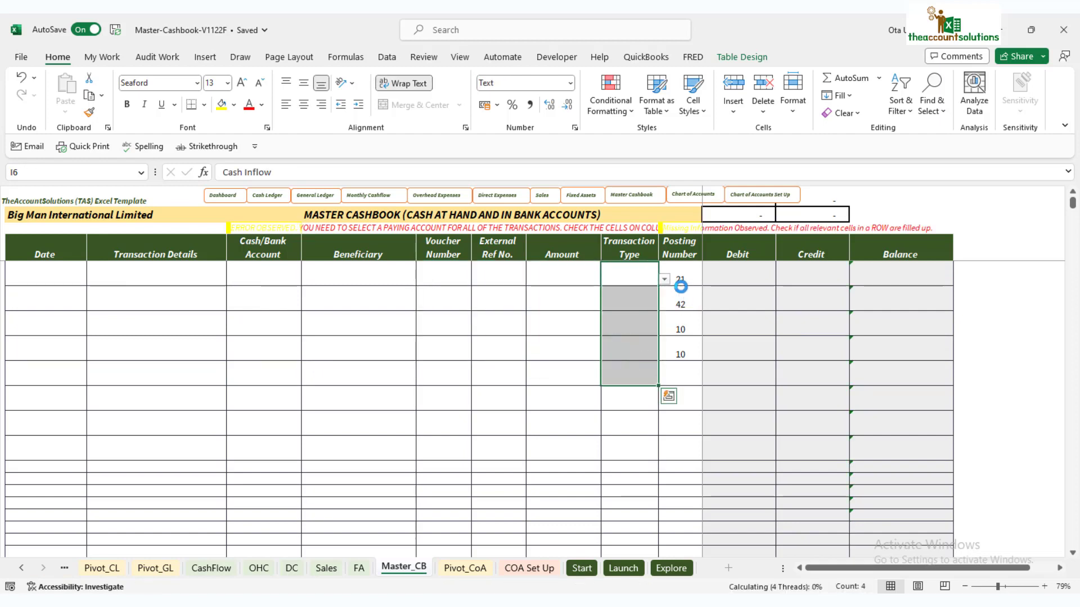
drag(681, 274, 679, 369)
key(Delete)
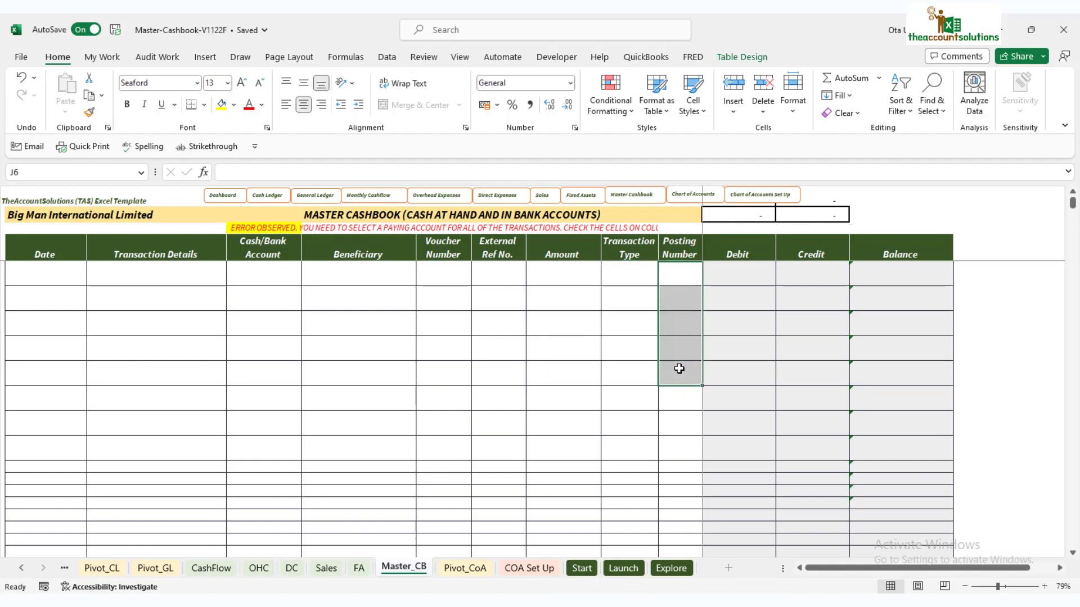
click(679, 368)
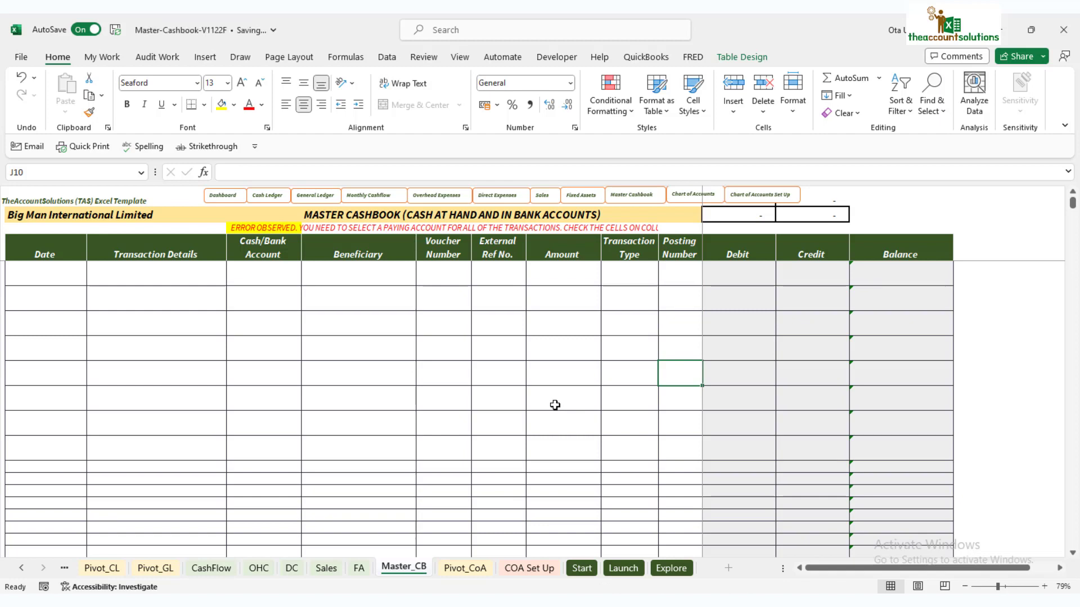
Enter 1/1/22 as the date of the first cashbook entry
click(44, 274)
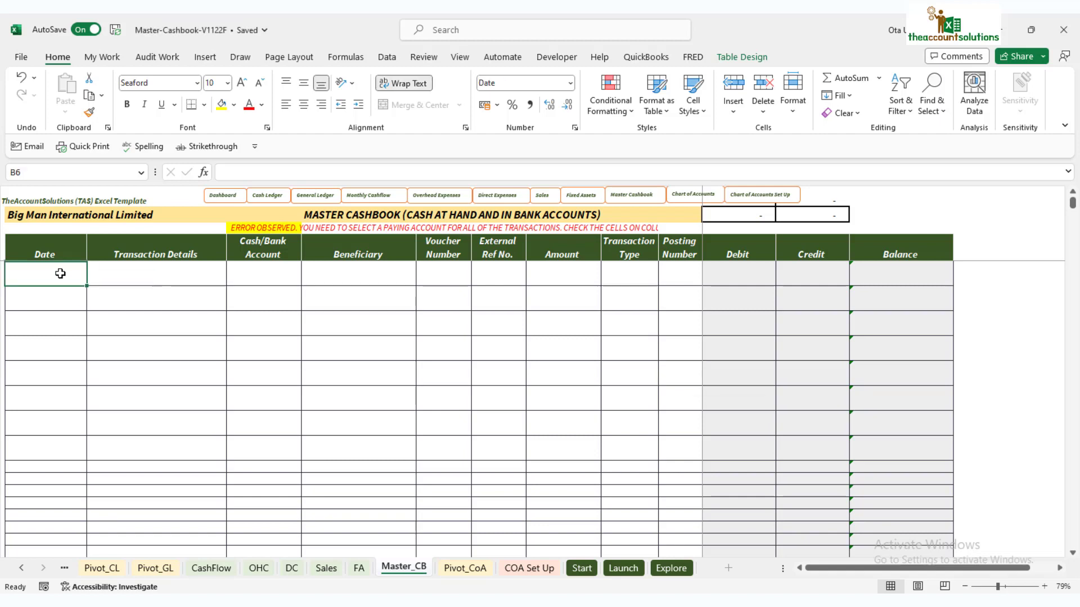
text(1/1)
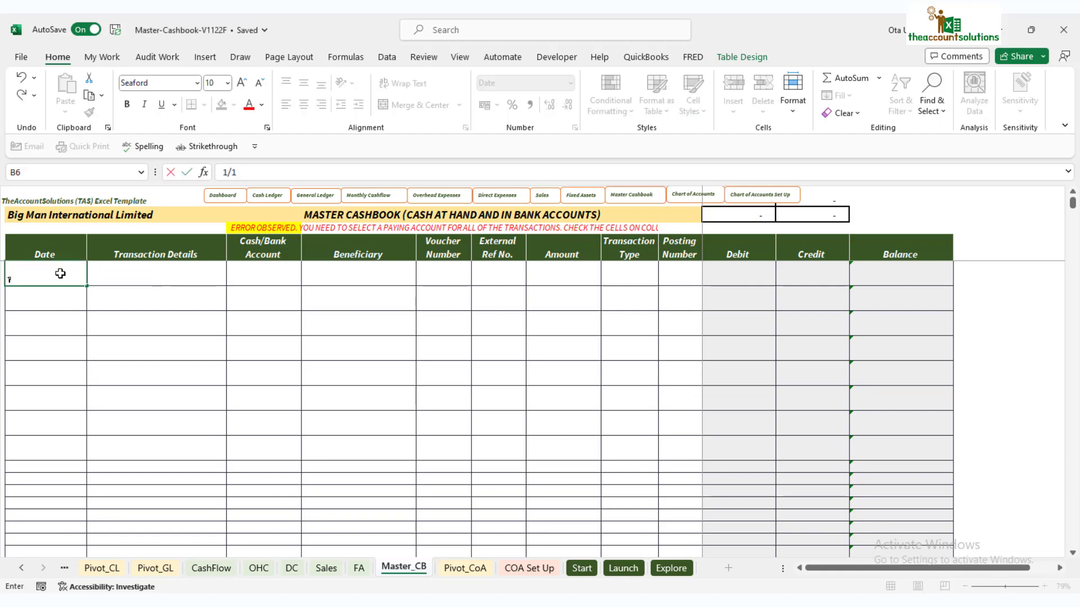
text(/22)
key(Return)
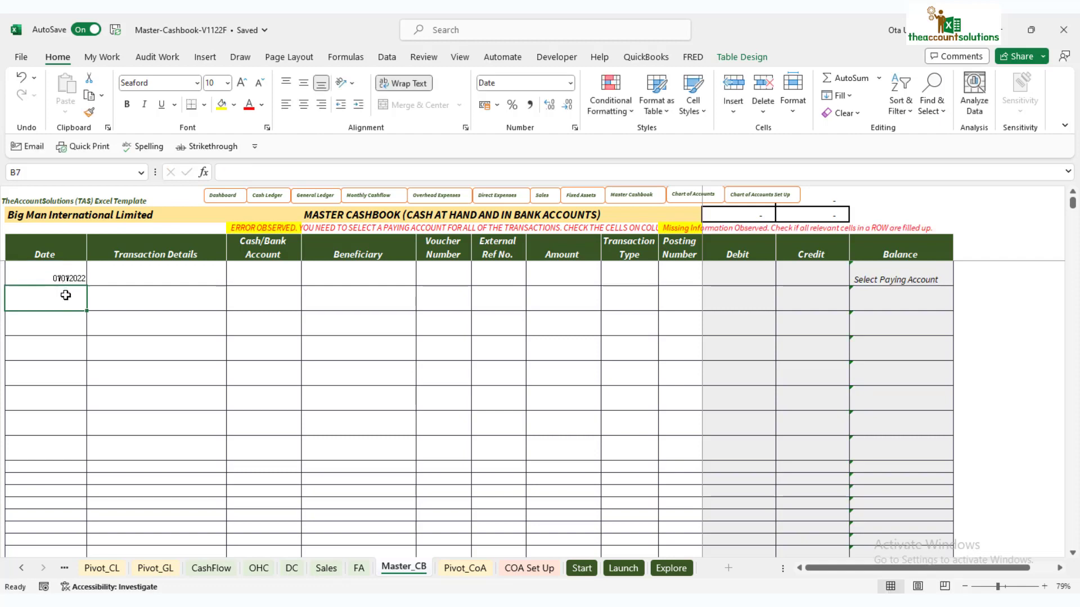
click(61, 273)
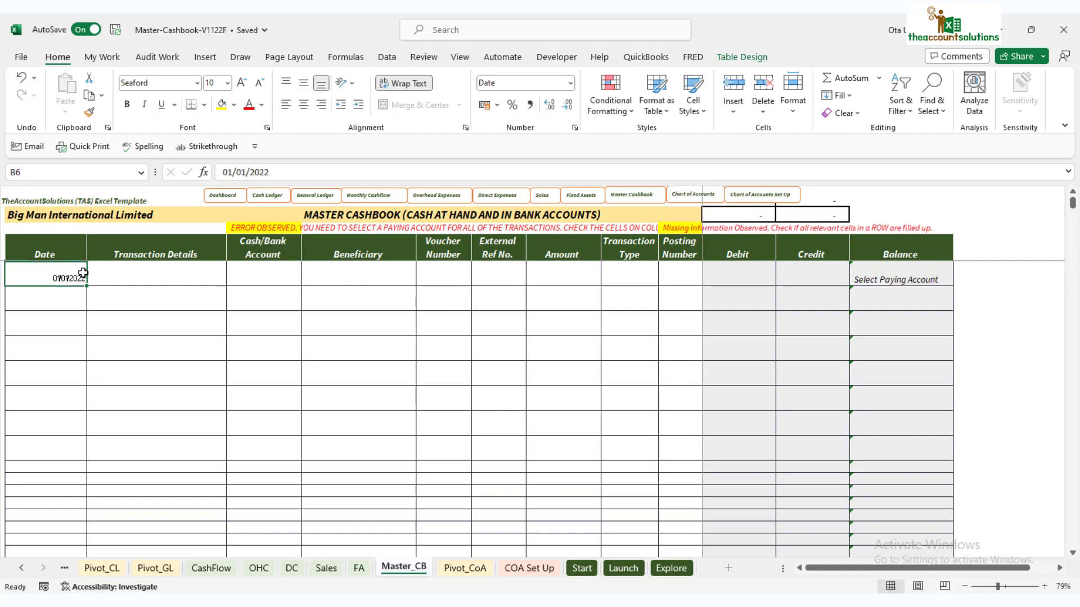
click(164, 277)
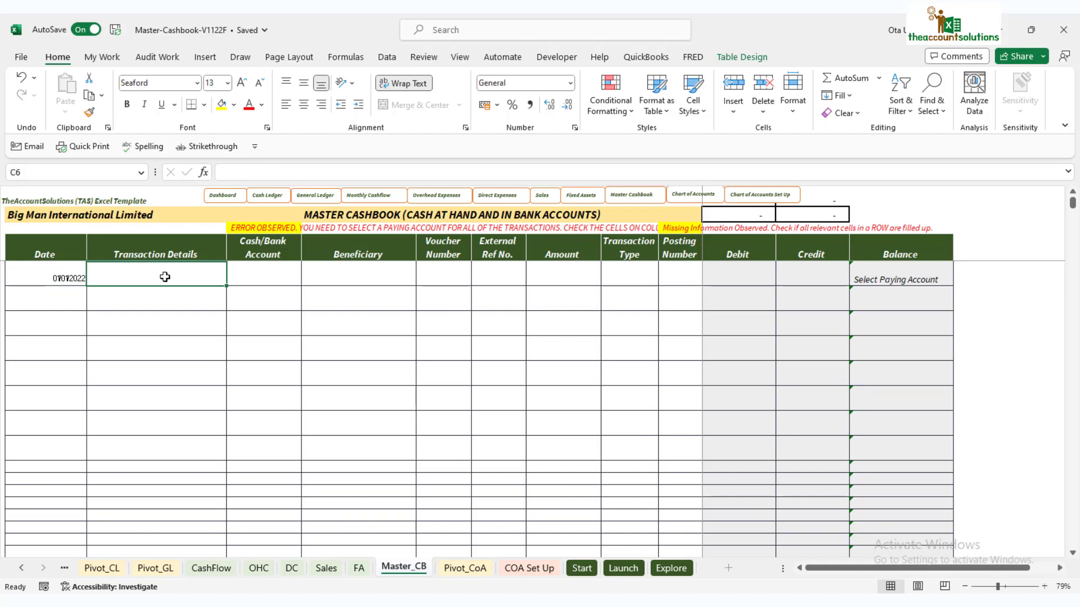
click(265, 278)
click(368, 275)
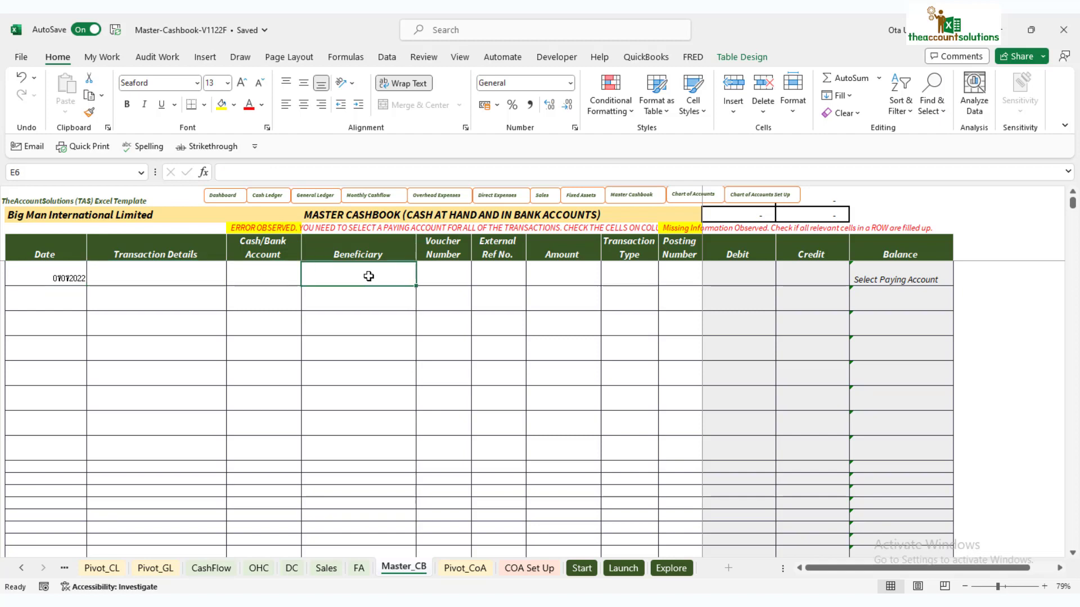
click(448, 273)
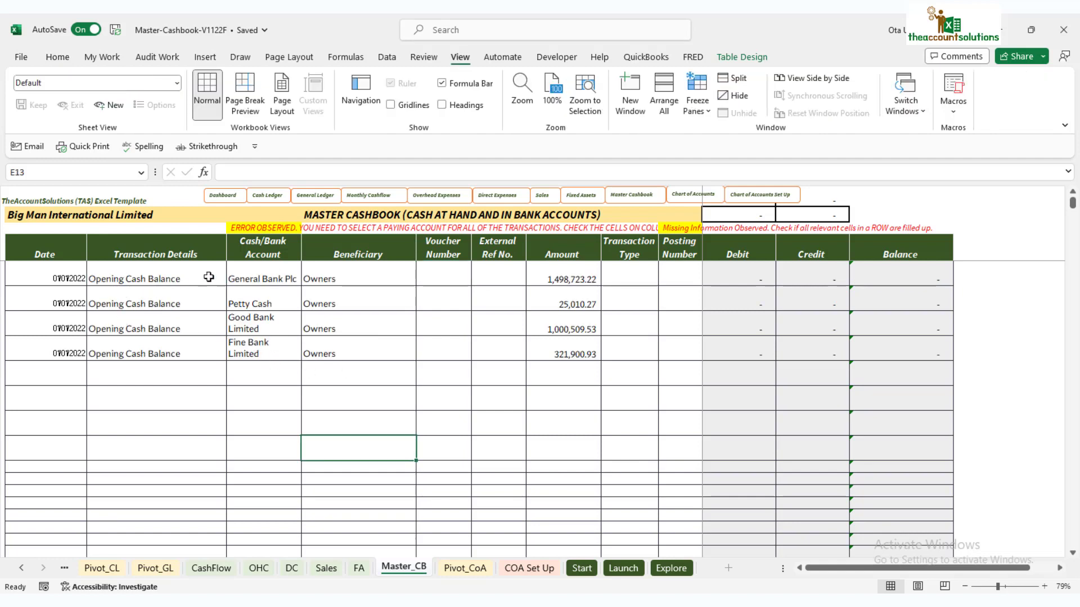
Review the transaction details, cash/bank accounts and amounts of the four opening cash balance entries
click(135, 279)
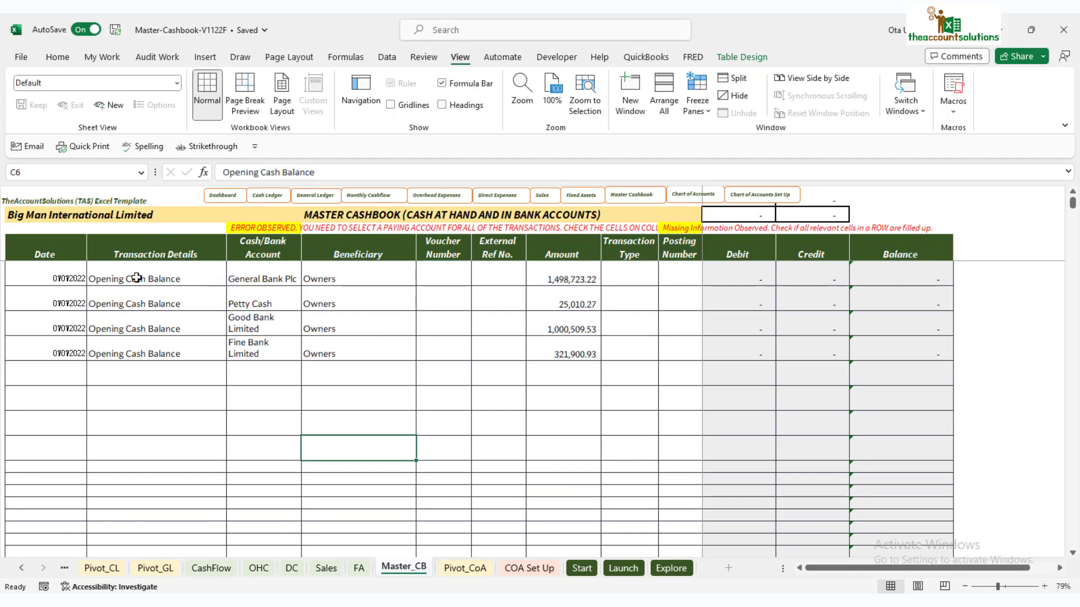
click(275, 273)
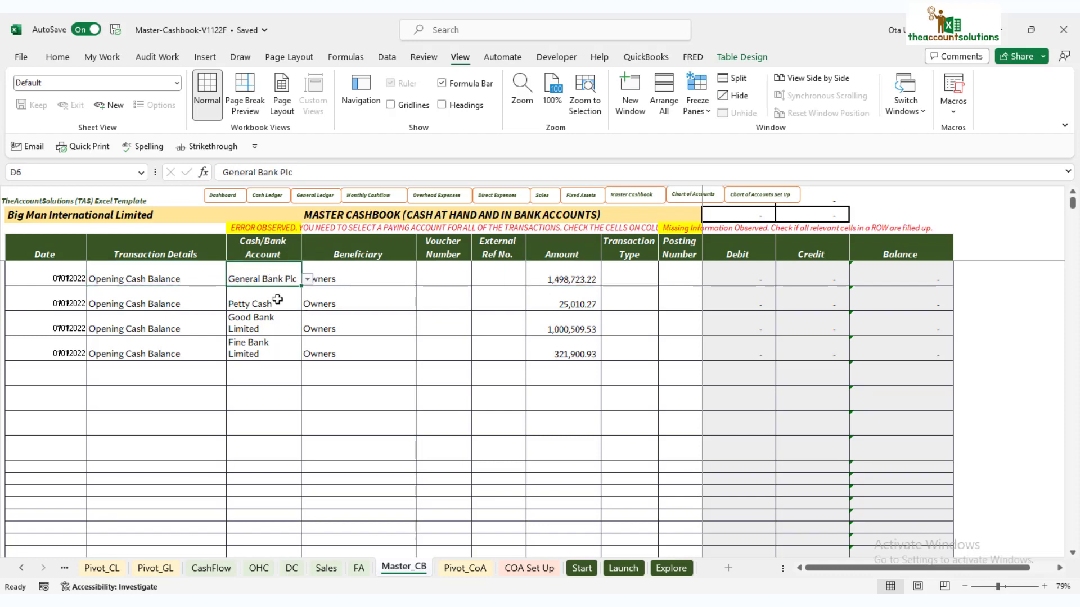
click(278, 303)
click(270, 326)
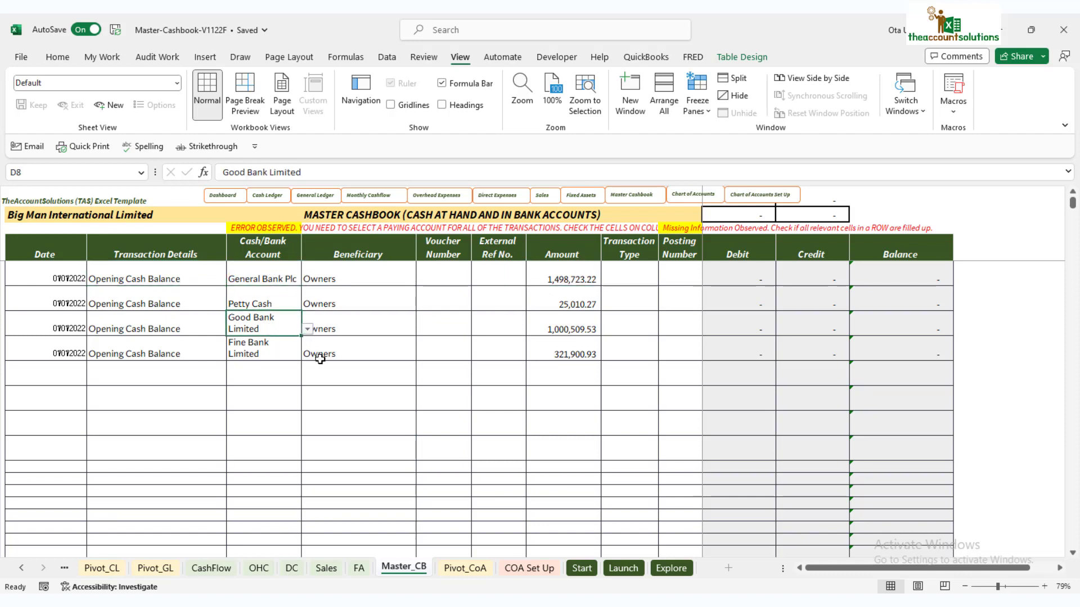
click(265, 353)
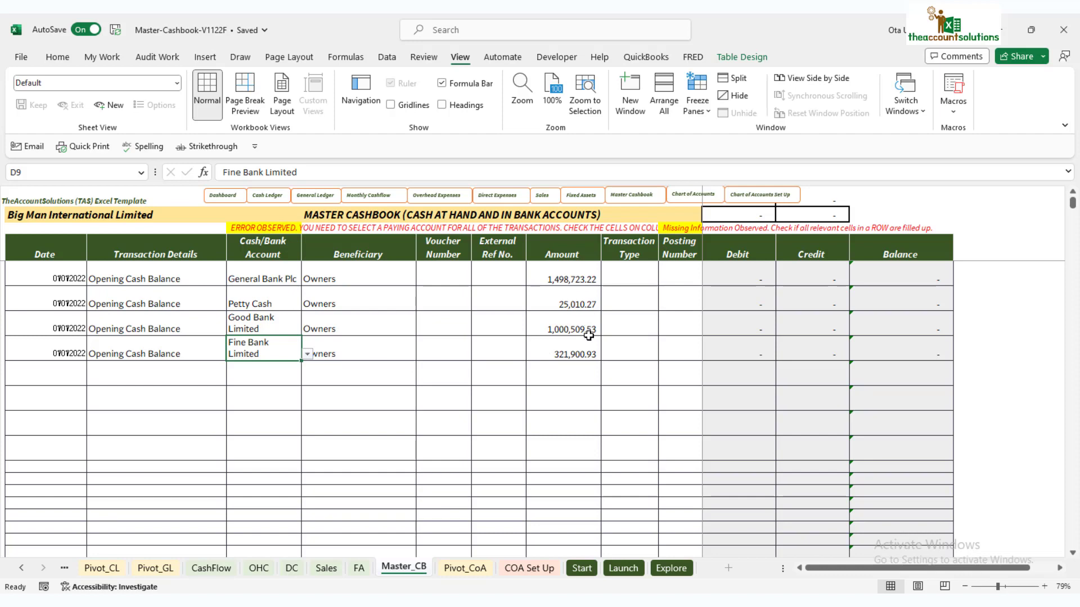
click(578, 281)
click(575, 306)
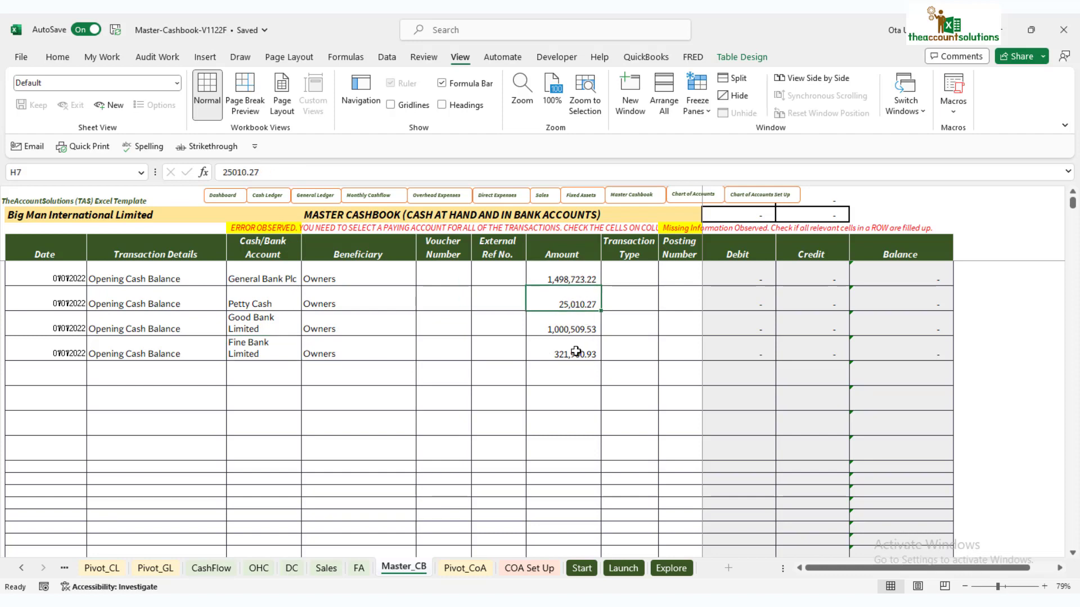
click(575, 351)
Set the Petty Cash opening balance amount to 25000
click(575, 308)
text(25000)
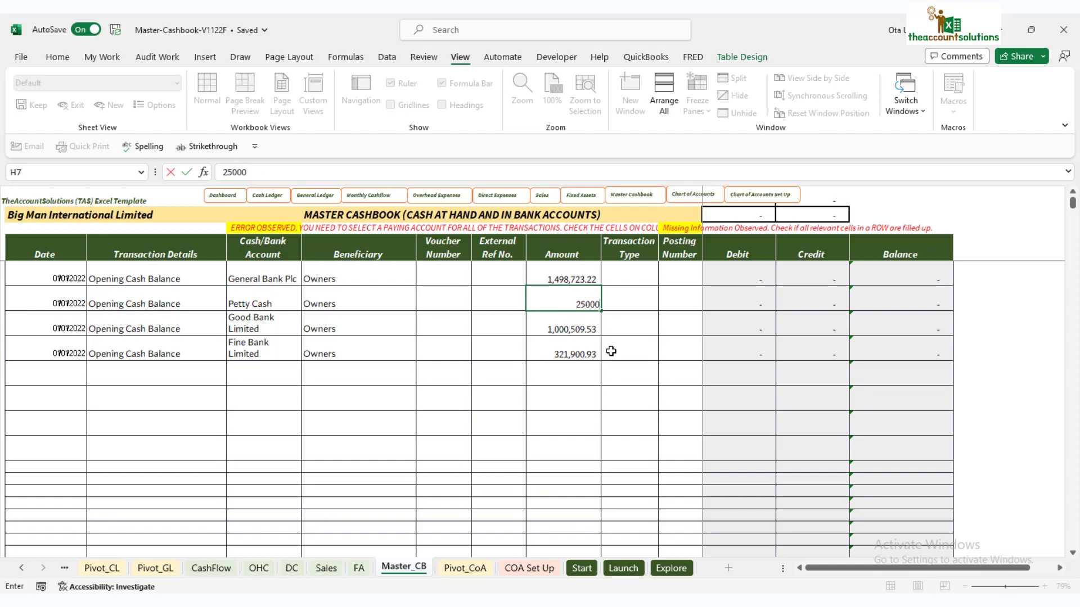
click(610, 350)
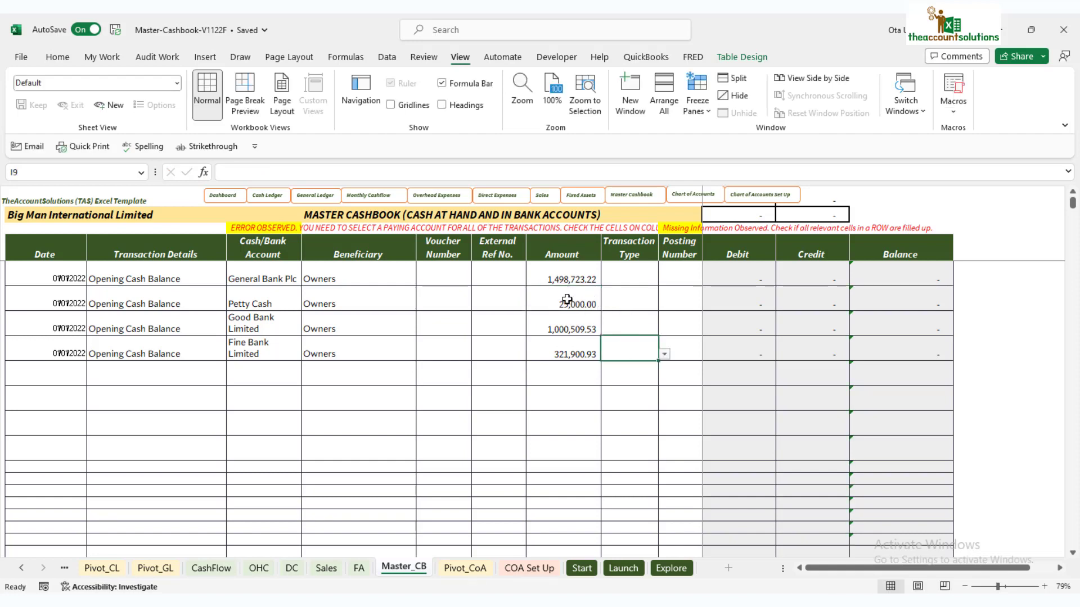
Number the vouchers of the four opening balance entries RV00001 to RV00004, filling the series down from the first two
click(444, 273)
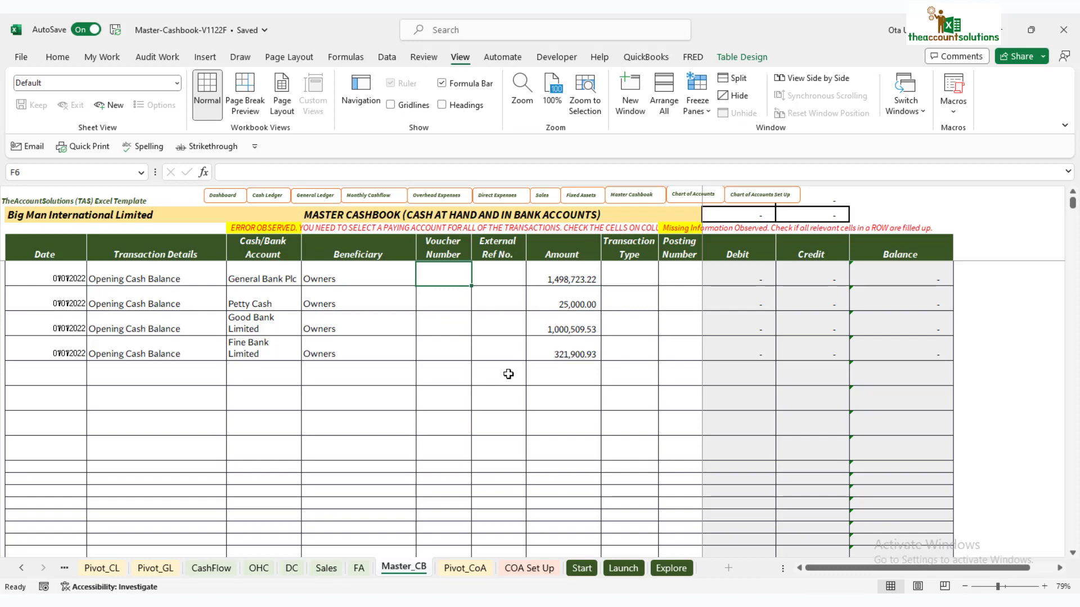
text(RV)
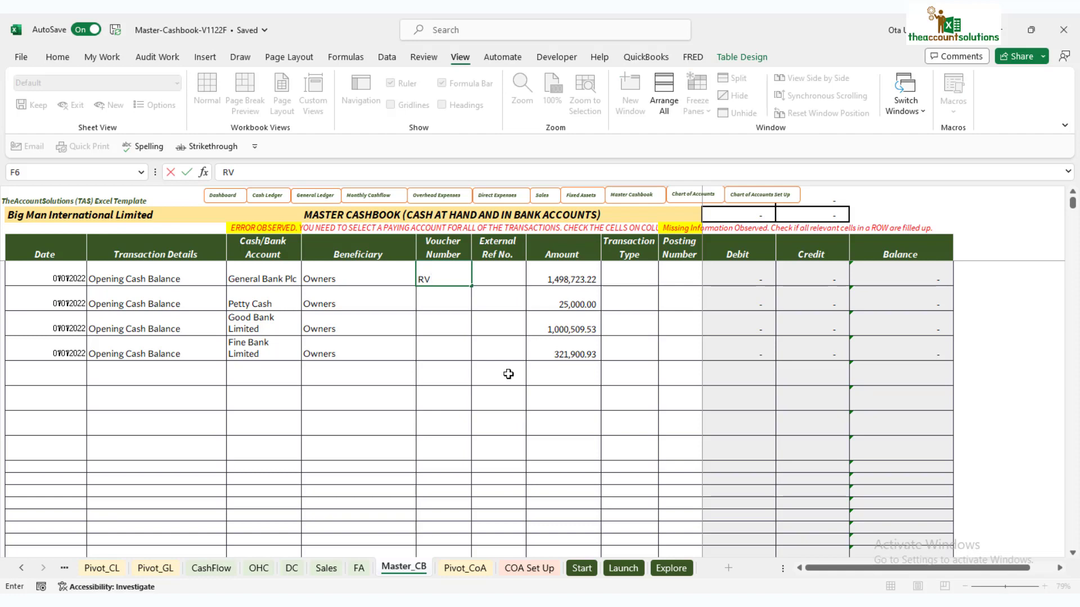
text(00001)
key(Return)
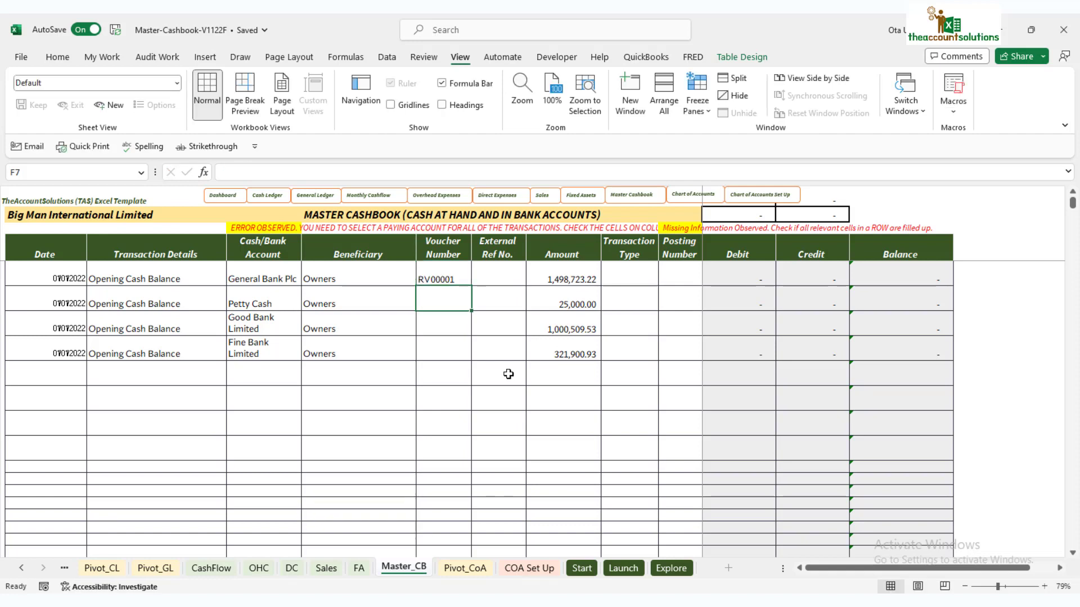
text(RV000)
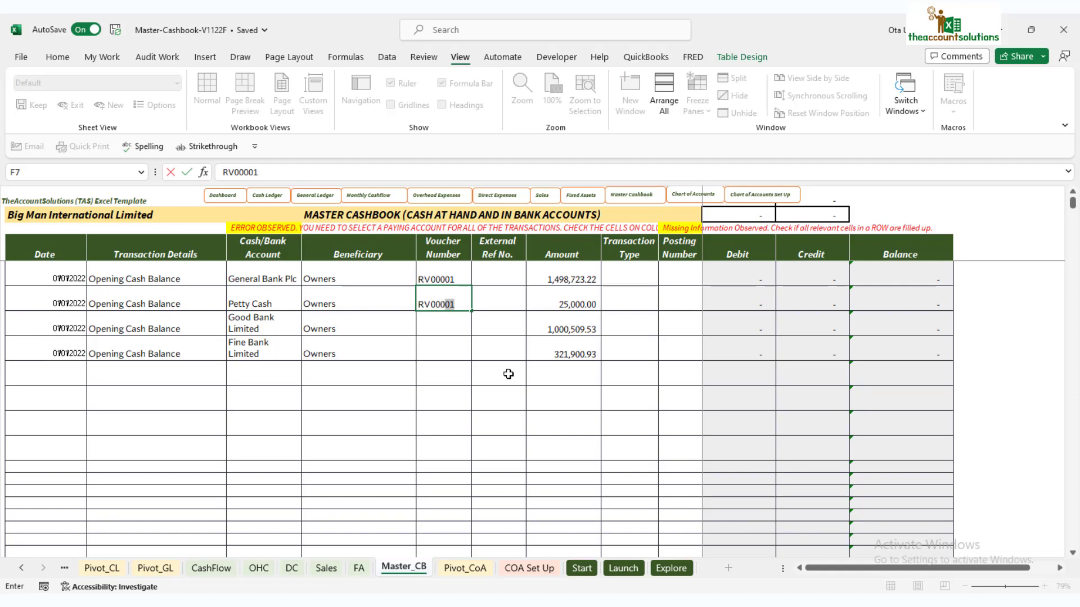
text(02)
key(Return)
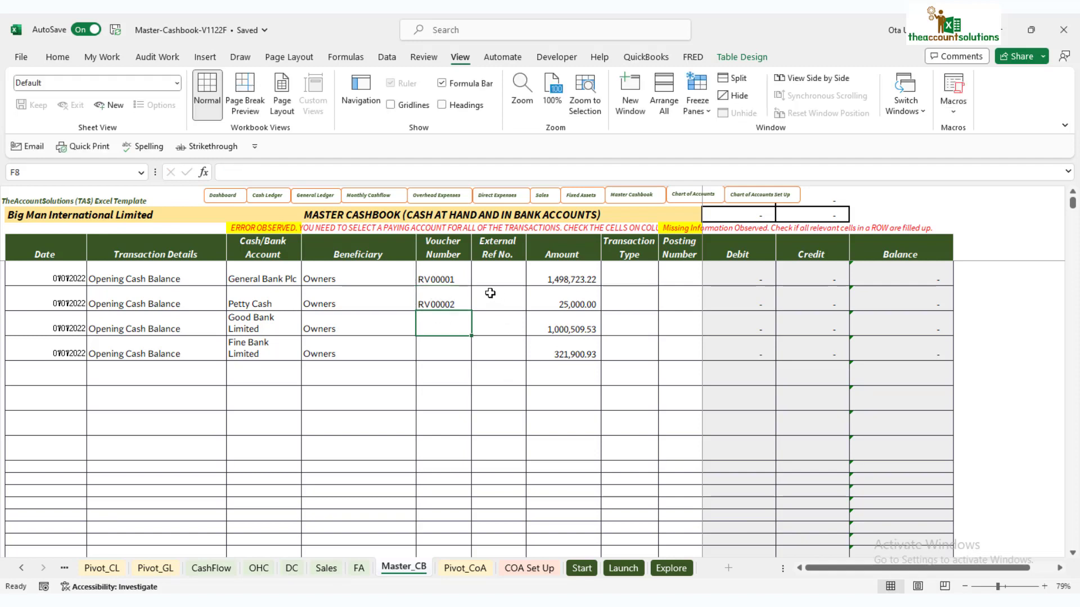
drag(436, 281, 464, 353)
click(448, 419)
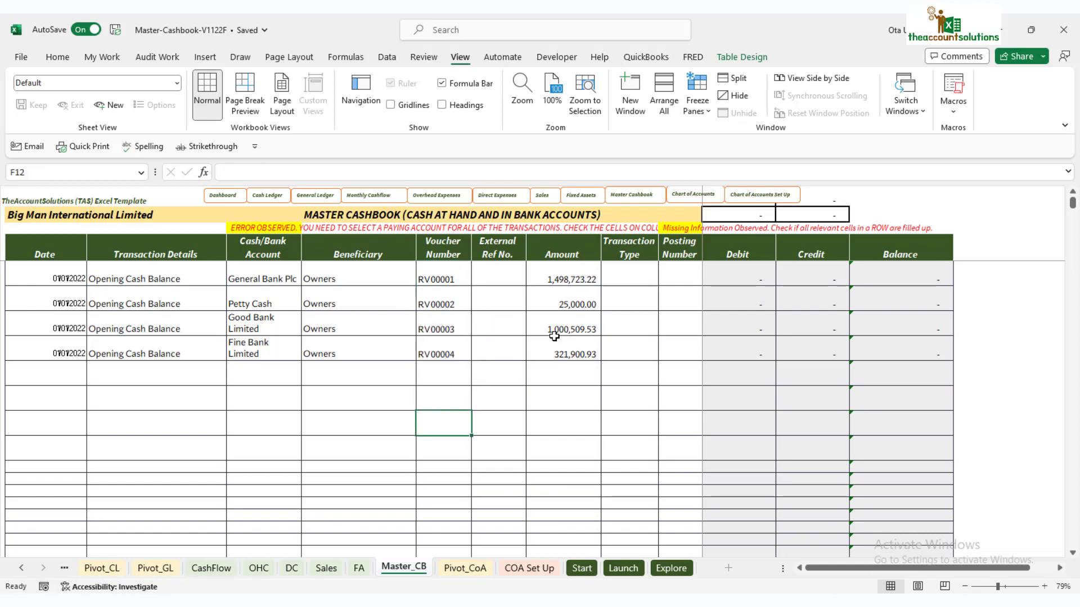
Set the transaction type of the General Bank Plc and Petty Cash opening balances to Cash Inflow
click(518, 283)
click(641, 273)
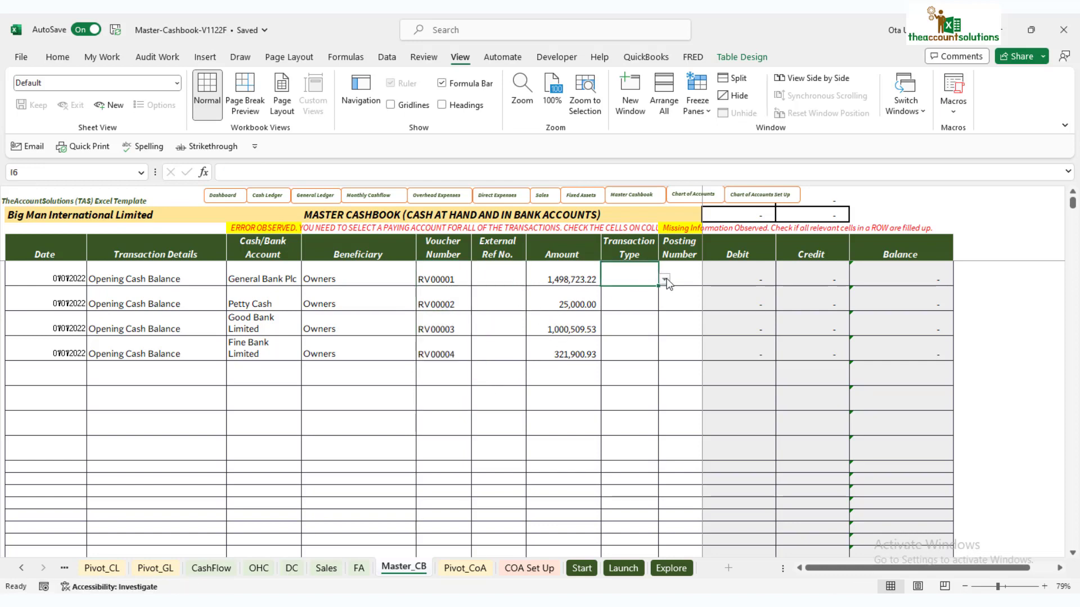
click(665, 280)
click(643, 293)
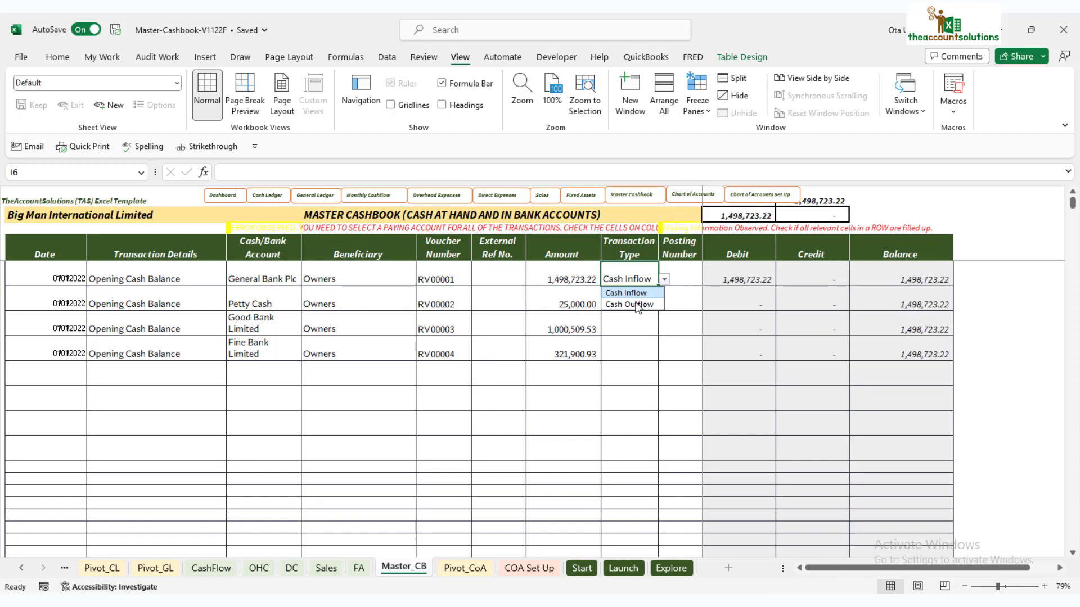
click(654, 304)
click(664, 304)
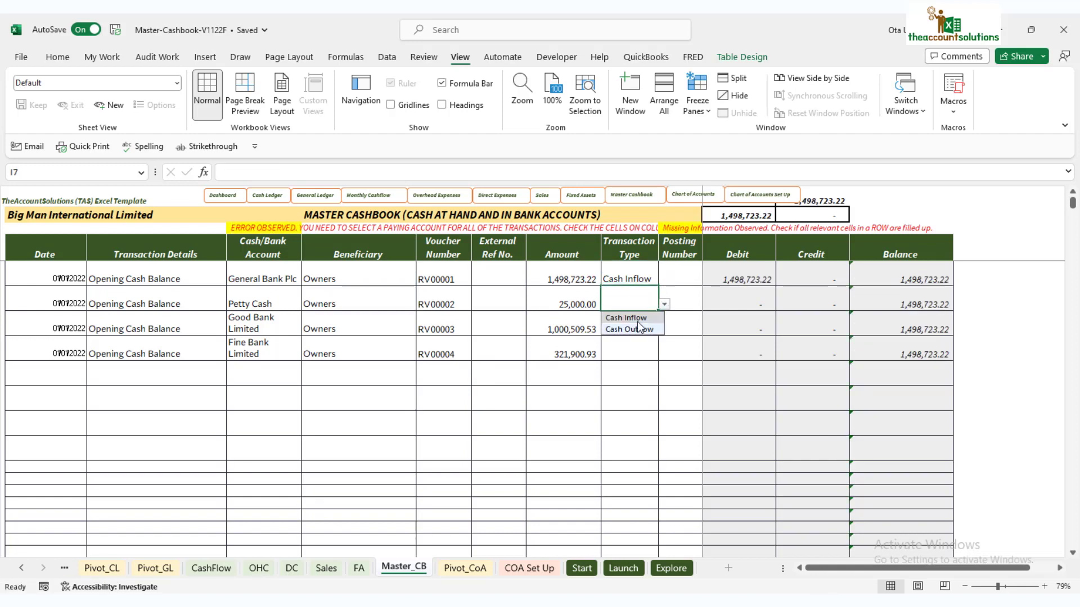
click(636, 319)
Set the transaction type of the Good Bank Limited and Fine Bank Limited opening balances to Cash Inflow
click(618, 342)
click(623, 326)
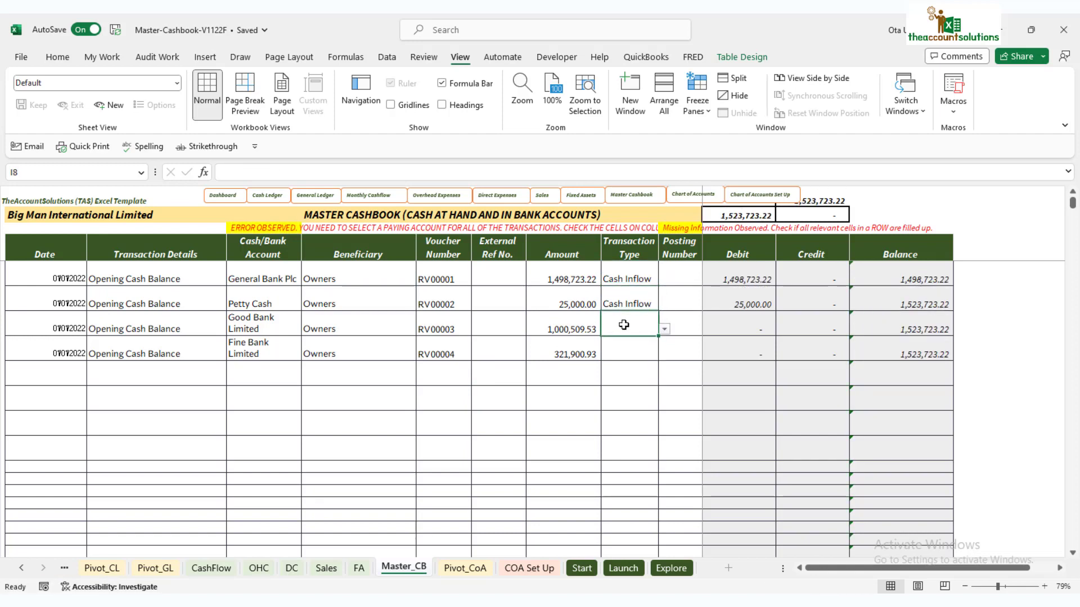
click(670, 332)
click(641, 326)
click(664, 329)
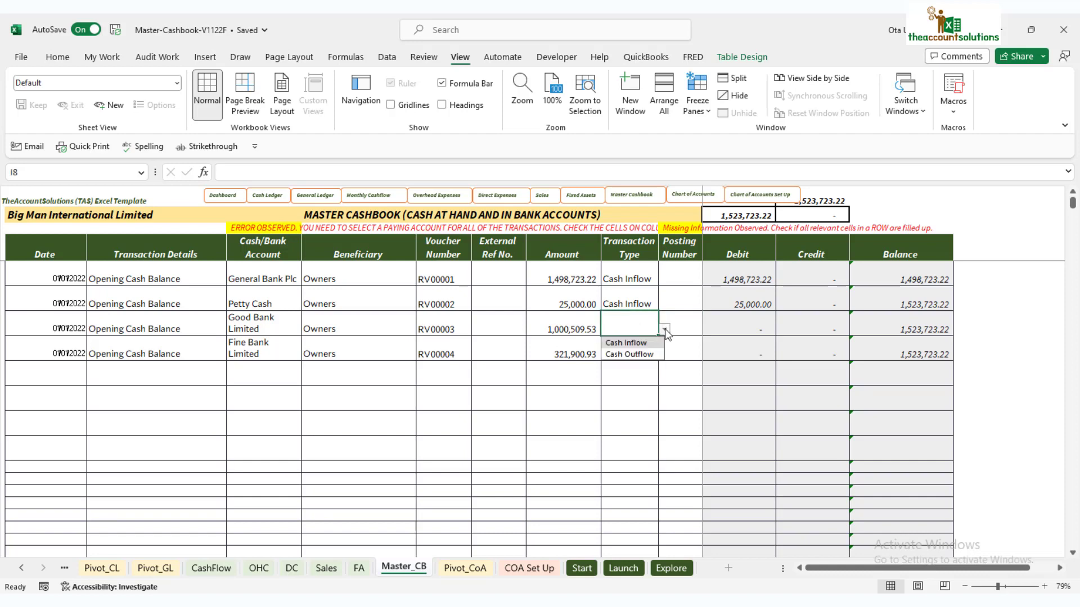
click(639, 342)
click(629, 351)
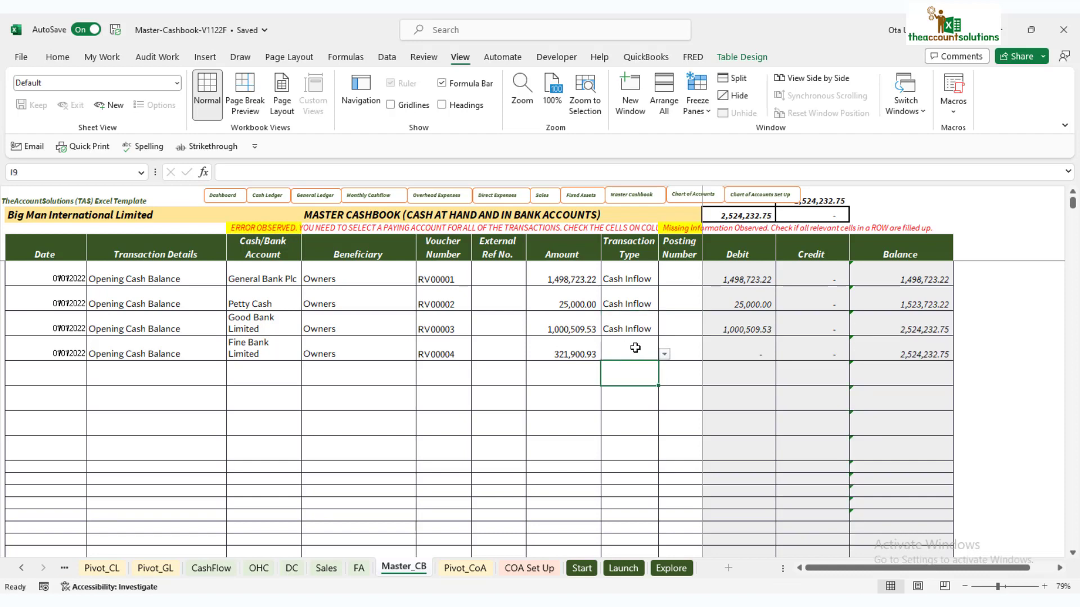
click(664, 353)
click(637, 366)
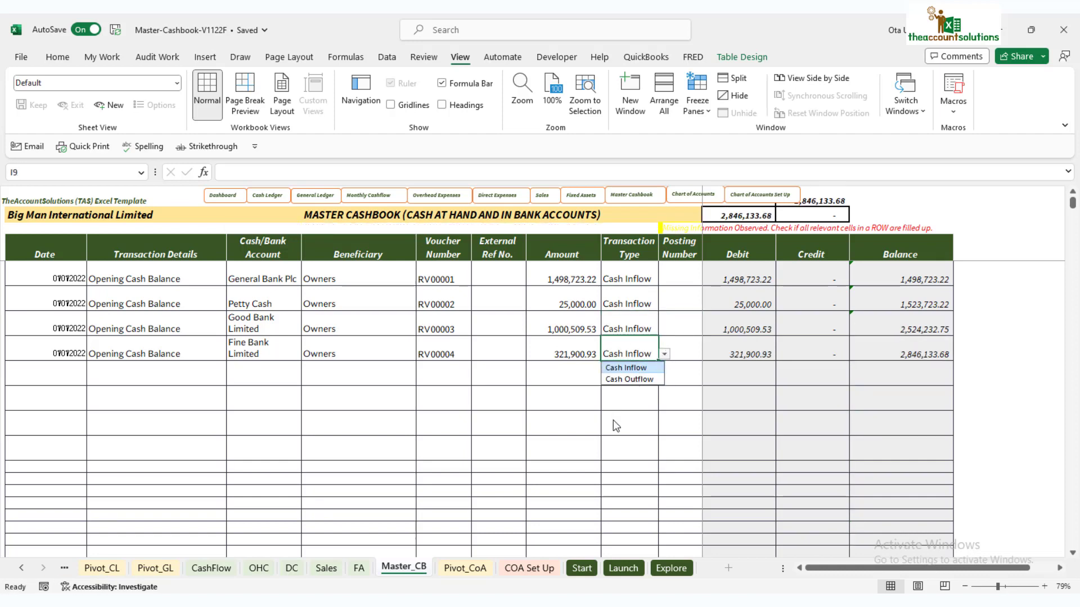
click(613, 424)
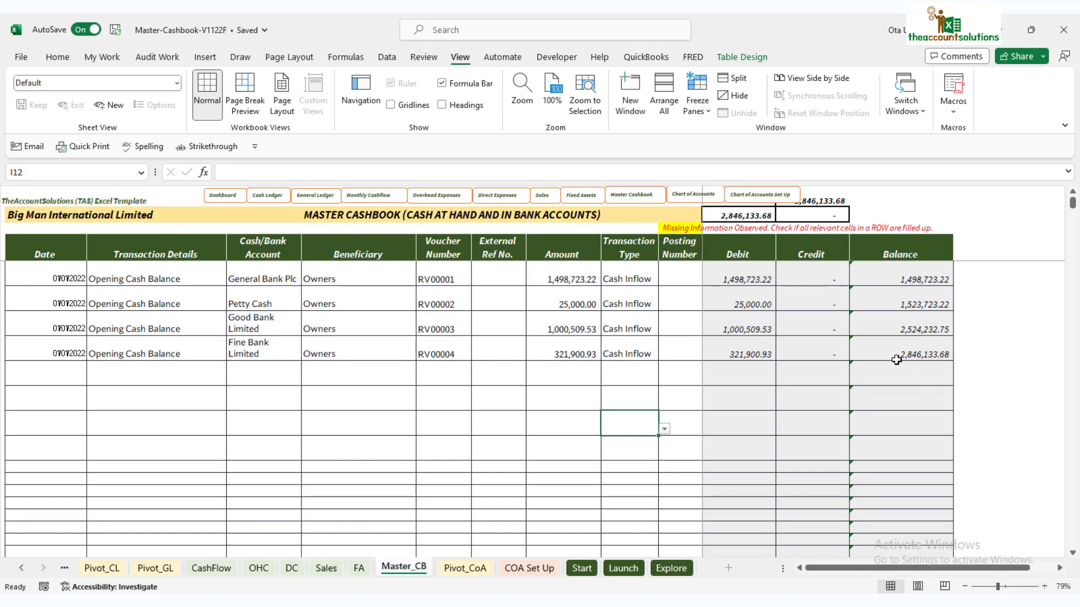
Shift the group of sheet navigation buttons sideways so it clears the balance total above the Credit column
click(693, 198)
right_click(661, 210)
key(Escape)
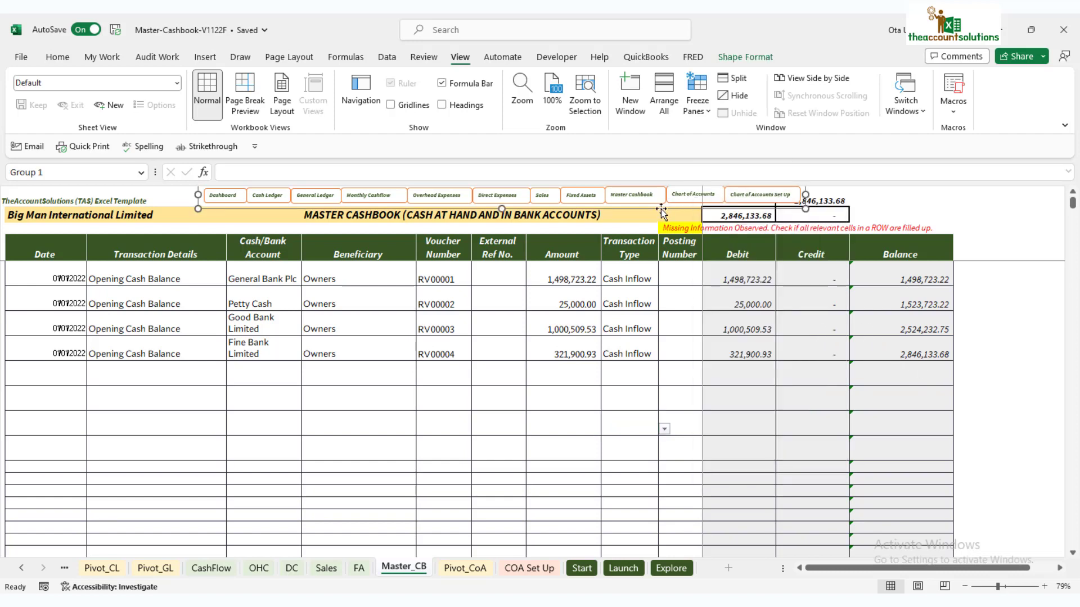
drag(660, 208, 611, 207)
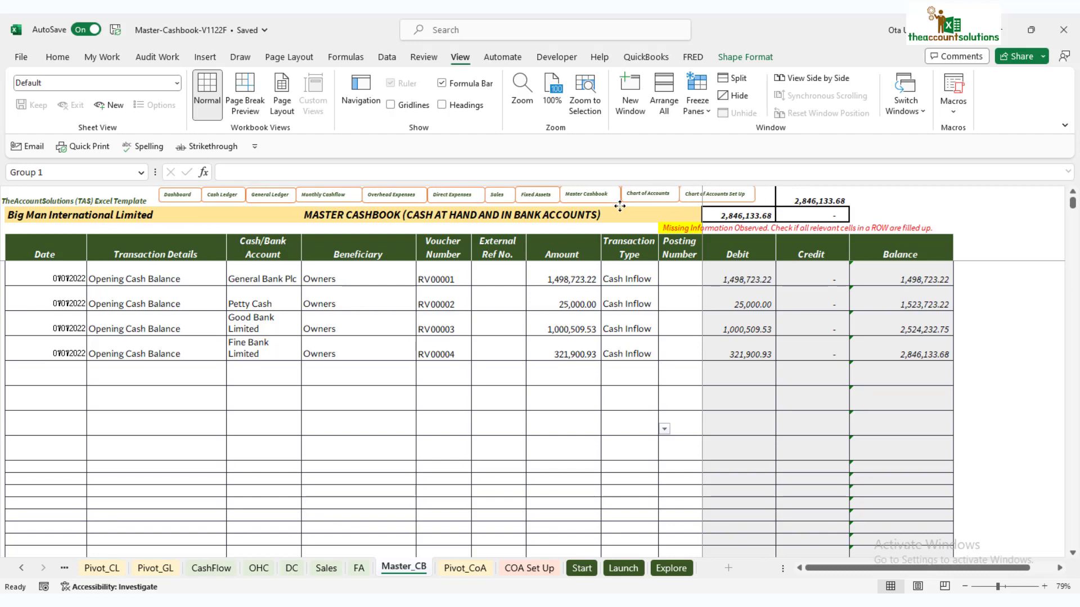
click(678, 396)
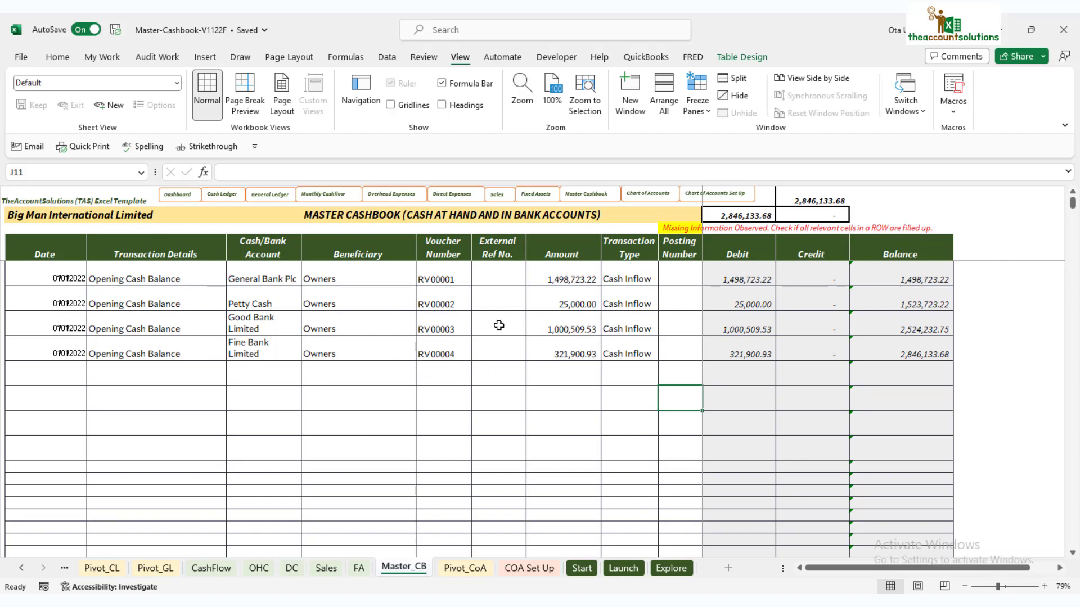
Check the posting number cells of the four opening balance entries
click(683, 274)
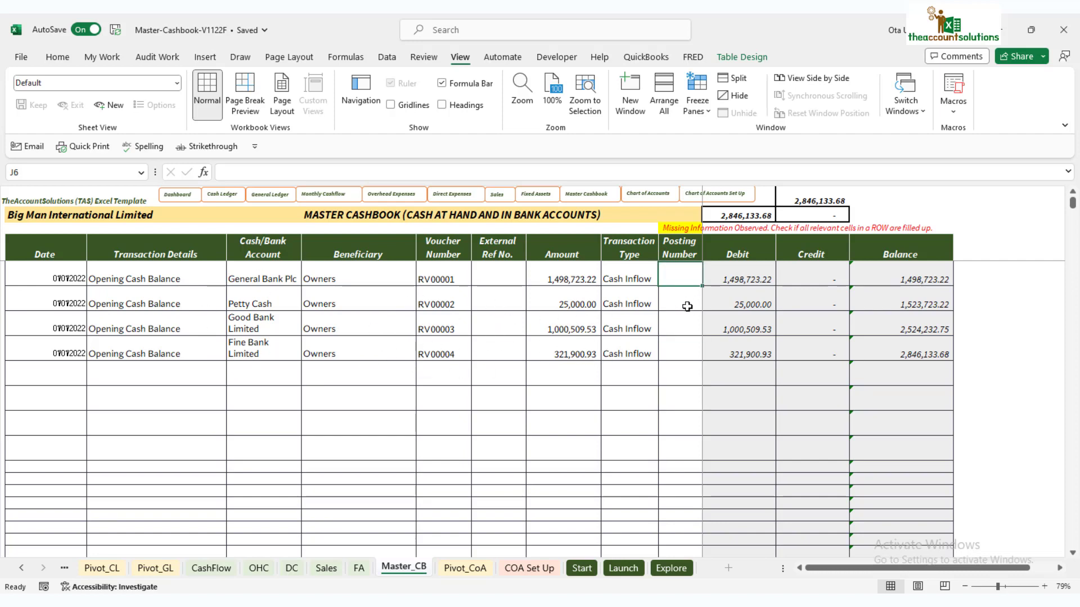
click(687, 305)
click(693, 329)
click(679, 350)
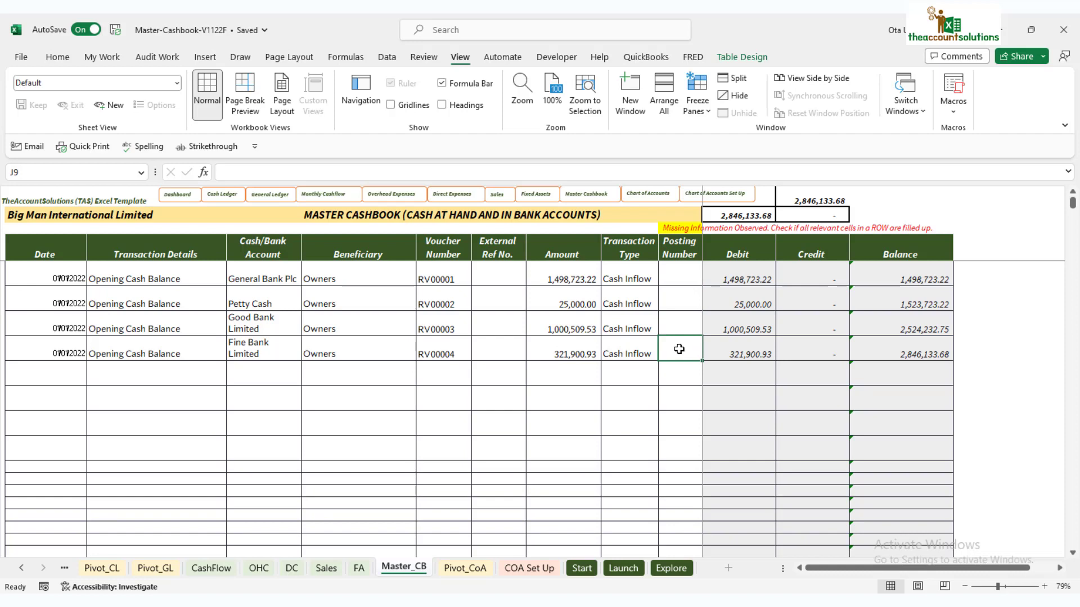
click(680, 275)
click(678, 307)
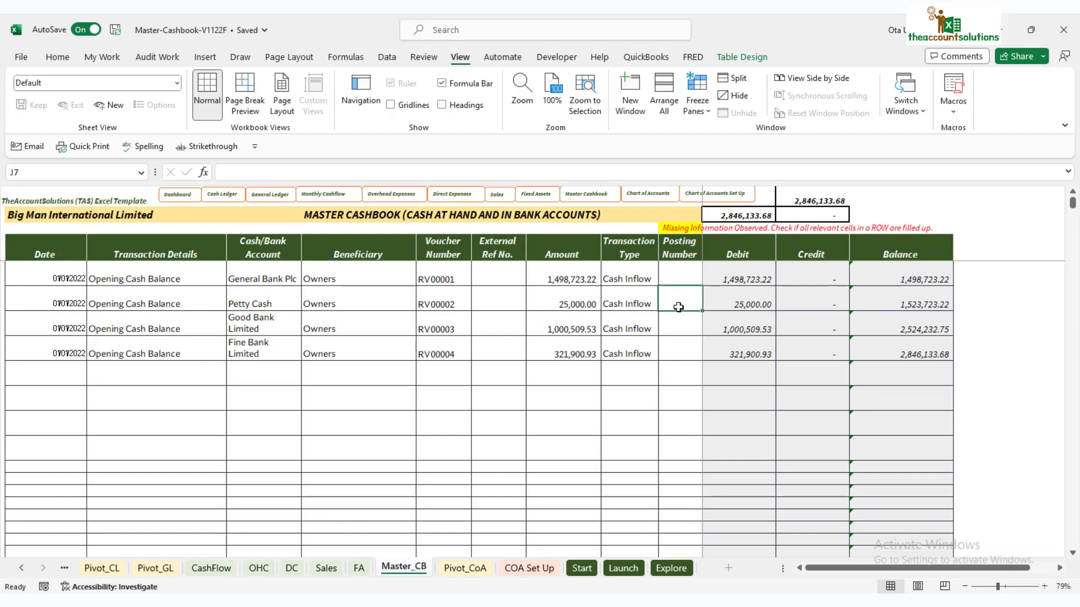
click(679, 321)
click(674, 355)
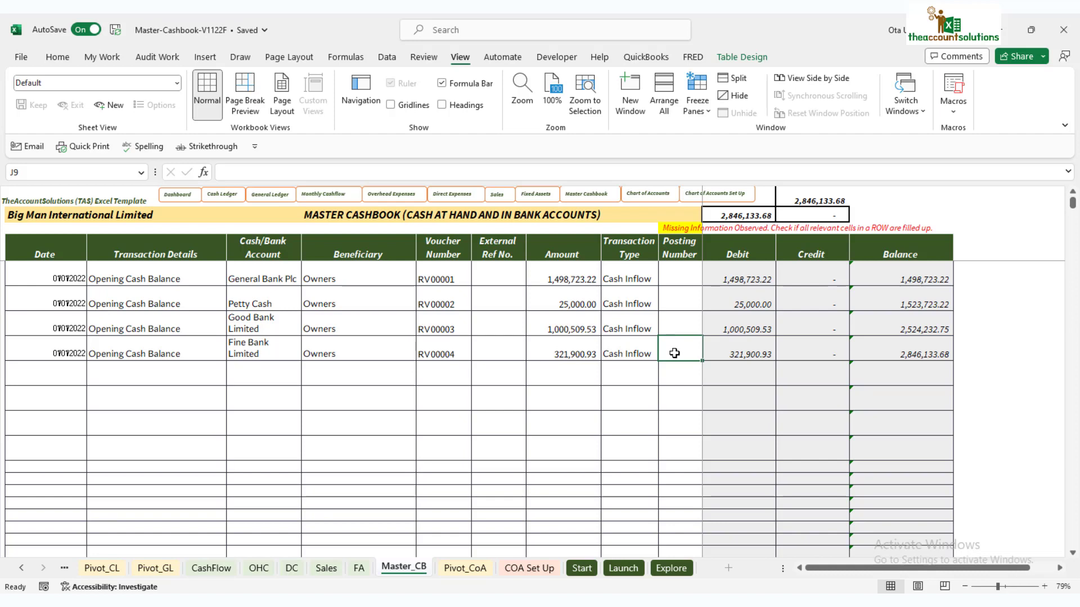
Look up the posting number of Retained Earnings in the chart of accounts pivot sheet
click(455, 568)
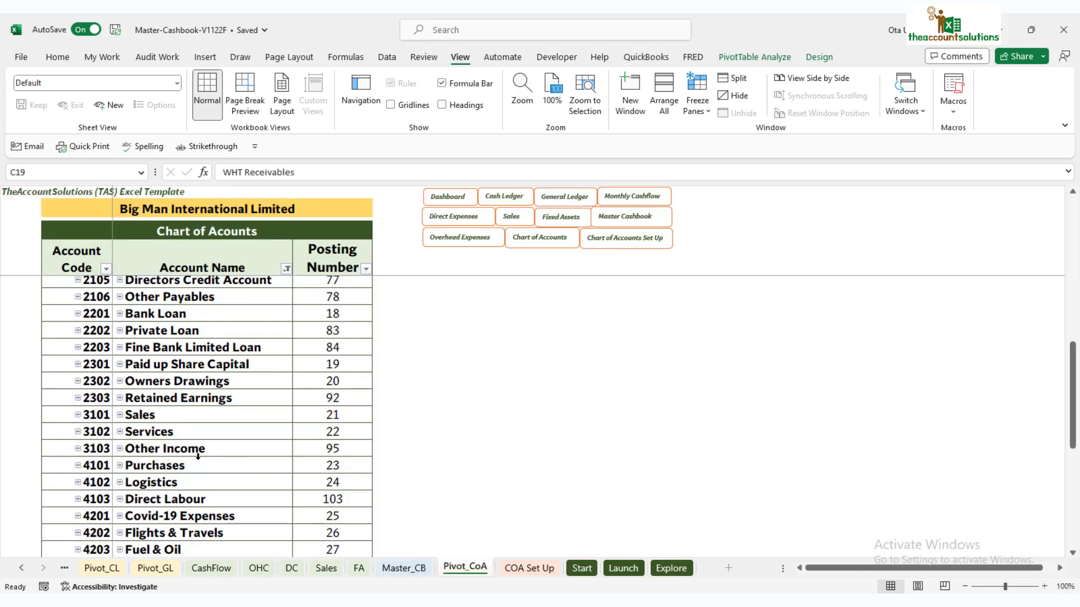
scroll(202, 450, up, 4)
scroll(209, 444, down, 2)
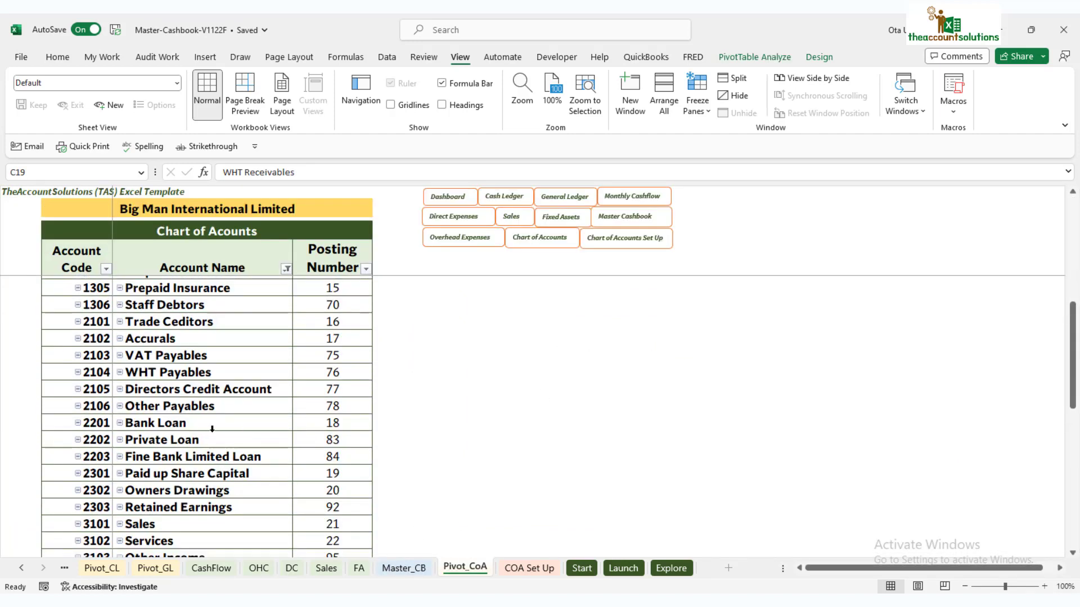
scroll(212, 430, down, 1)
scroll(212, 422, down, 2)
scroll(212, 422, up, 2)
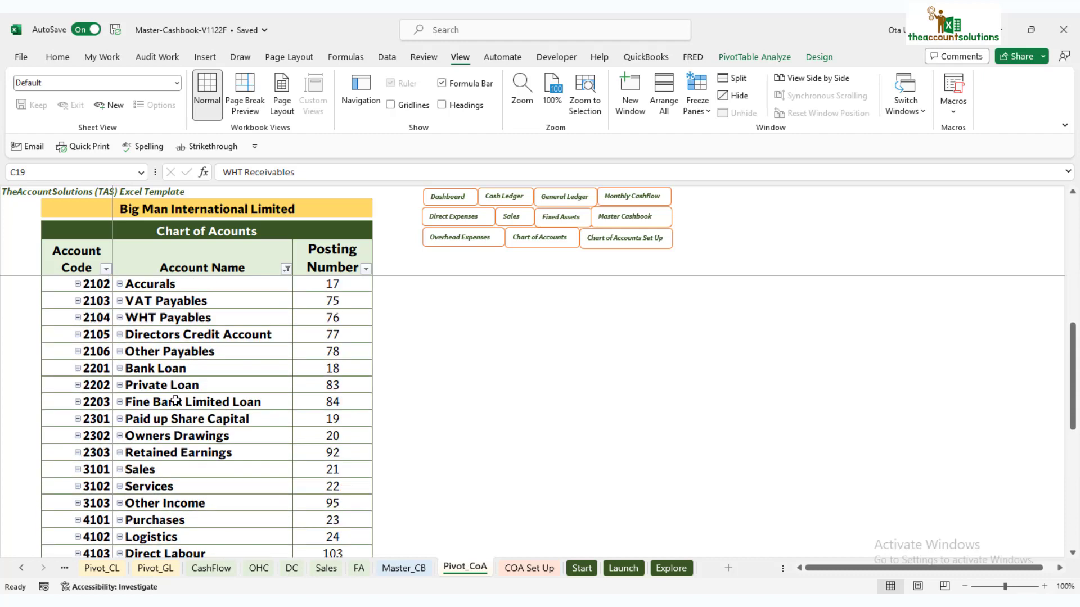
click(168, 453)
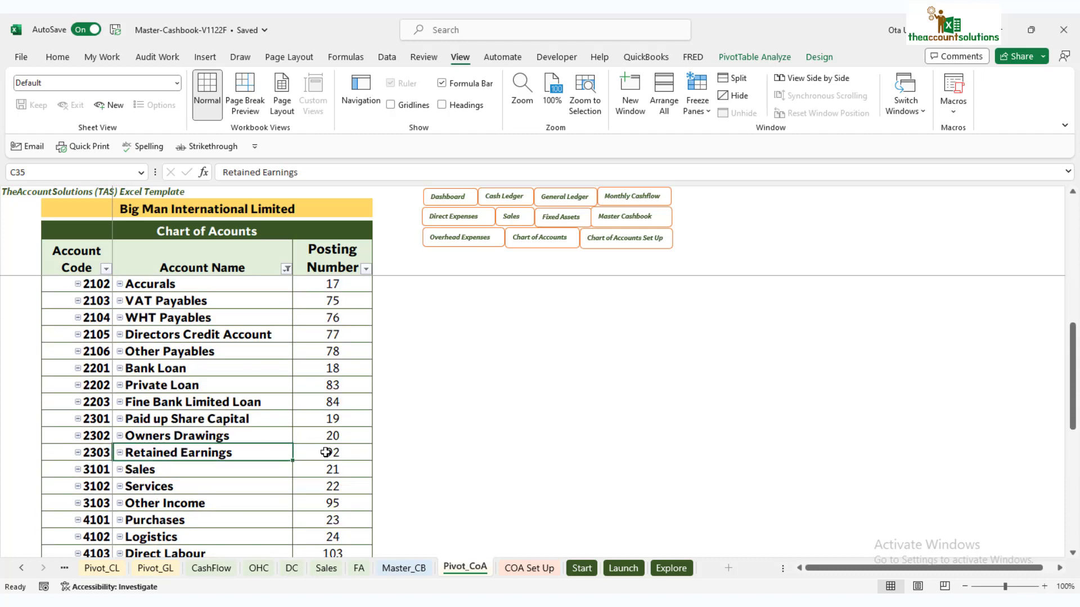
Enter posting number 92 for all four opening cash balance entries in the master cashbook
click(404, 568)
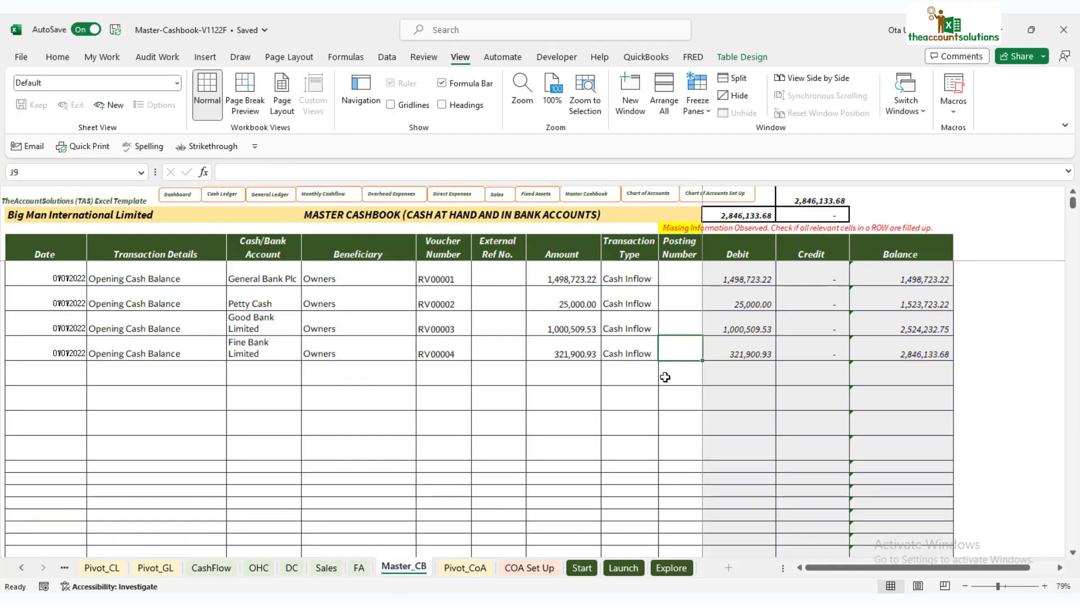
click(668, 276)
text(92)
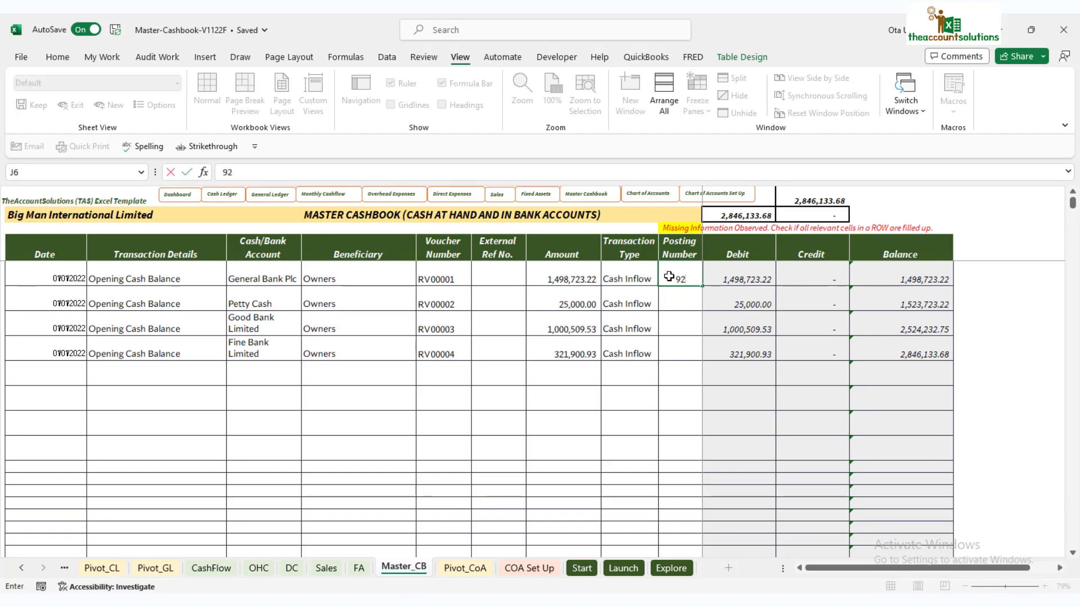
key(Return)
text(92)
key(Return)
text(92)
key(Return)
text(92)
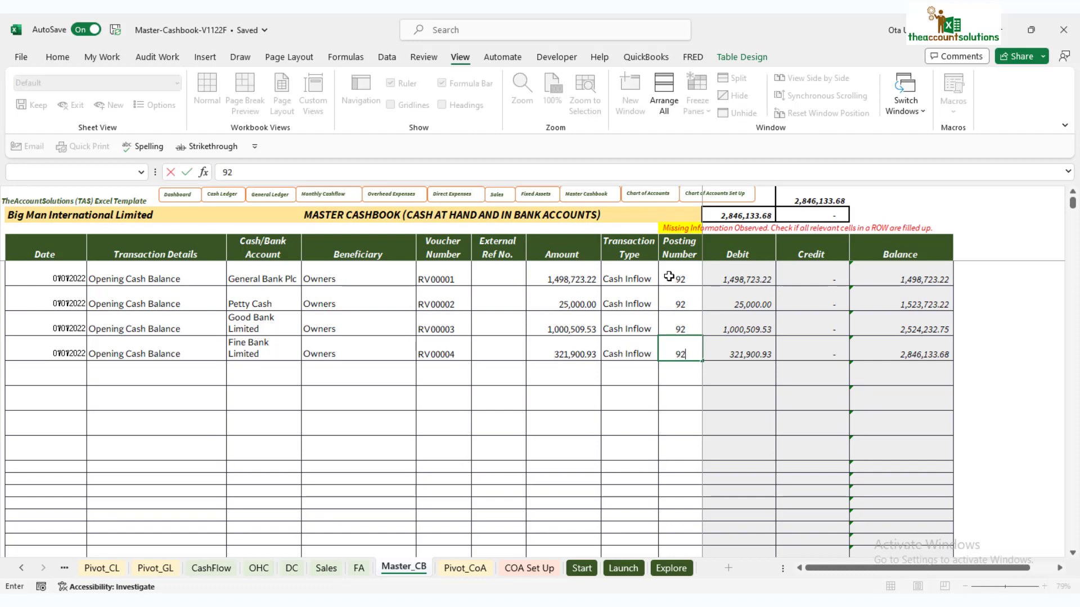
click(646, 413)
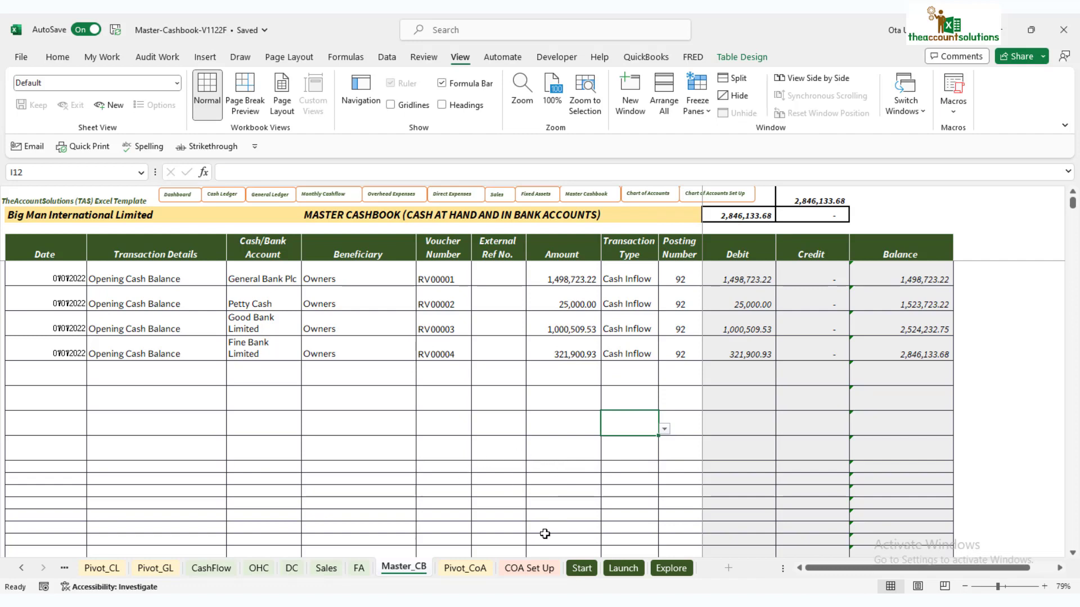
Check the Cash & Banks total and the individual account balances in the chart of accounts set-up sheet
click(538, 569)
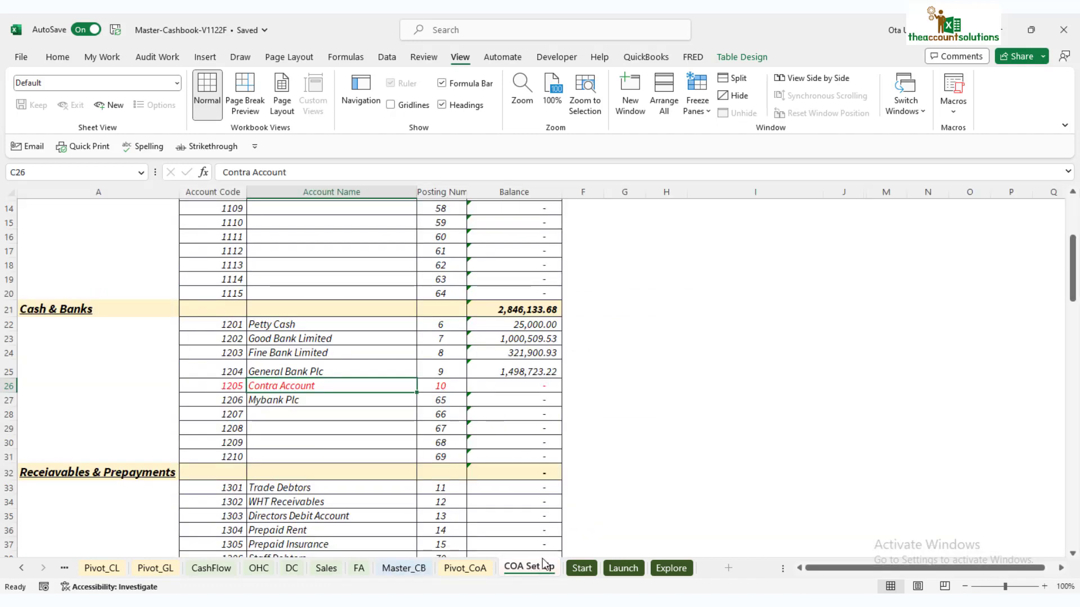
click(531, 309)
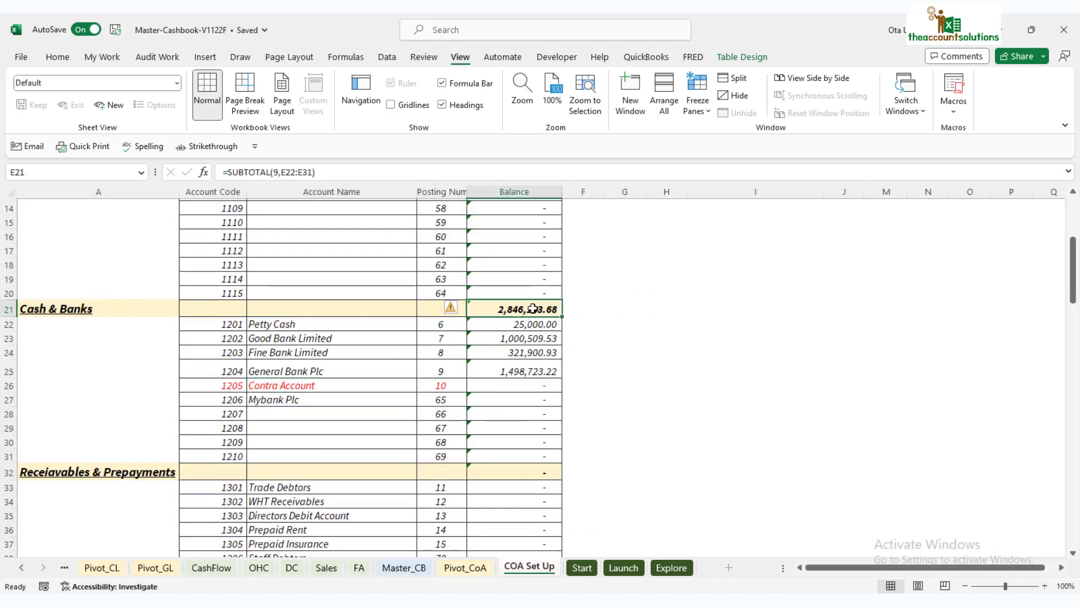
click(539, 324)
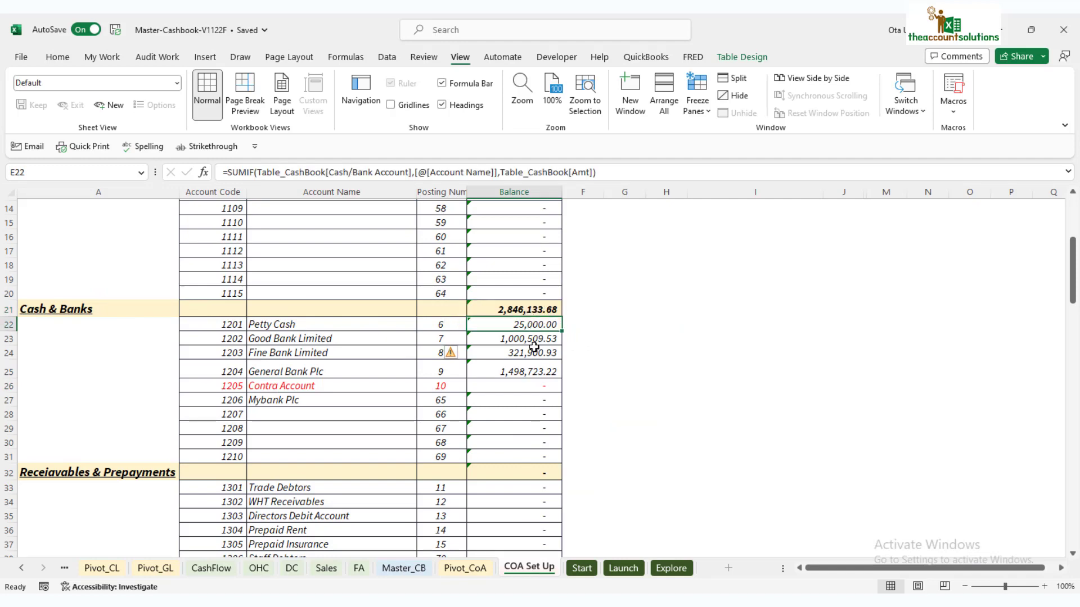
click(534, 351)
click(534, 371)
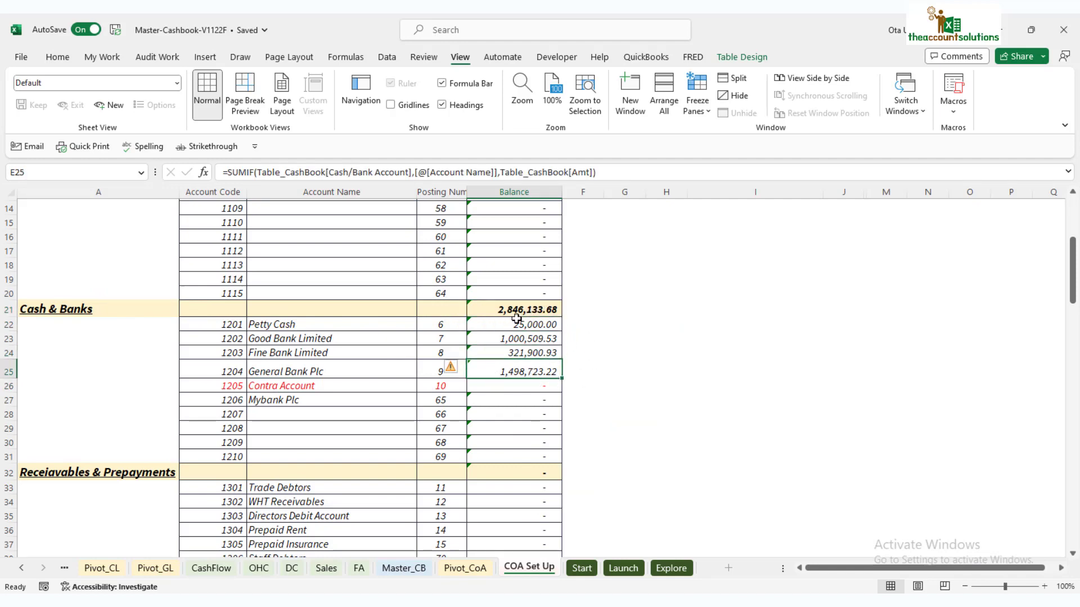
click(541, 341)
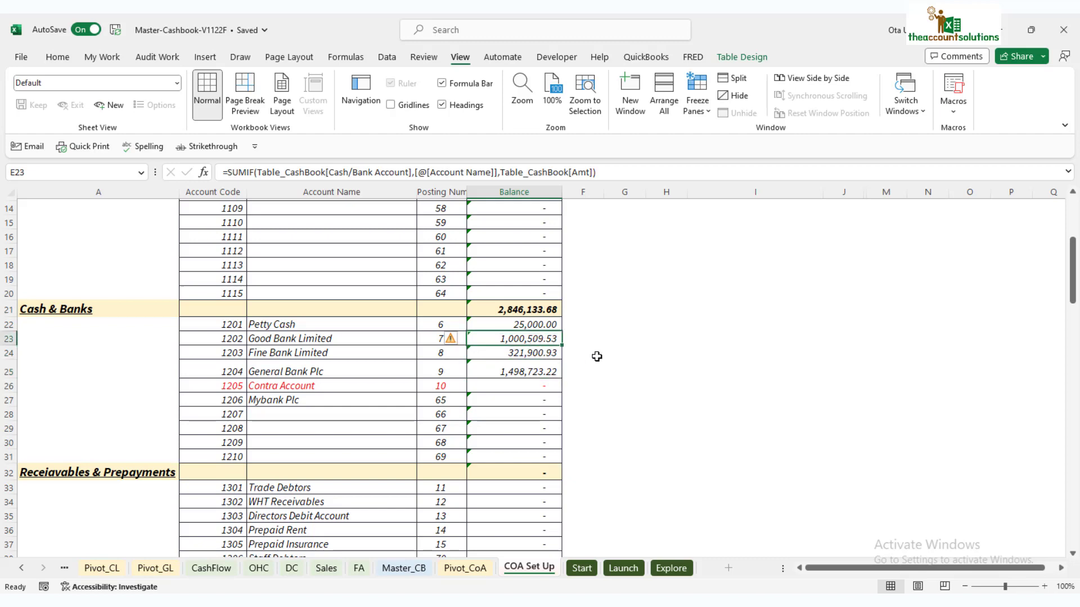
Check the Retained Earnings balance under Equity against the Cash & Banks balances in the chart of accounts set-up
scroll(596, 356, up, 5)
scroll(548, 349, down, 13)
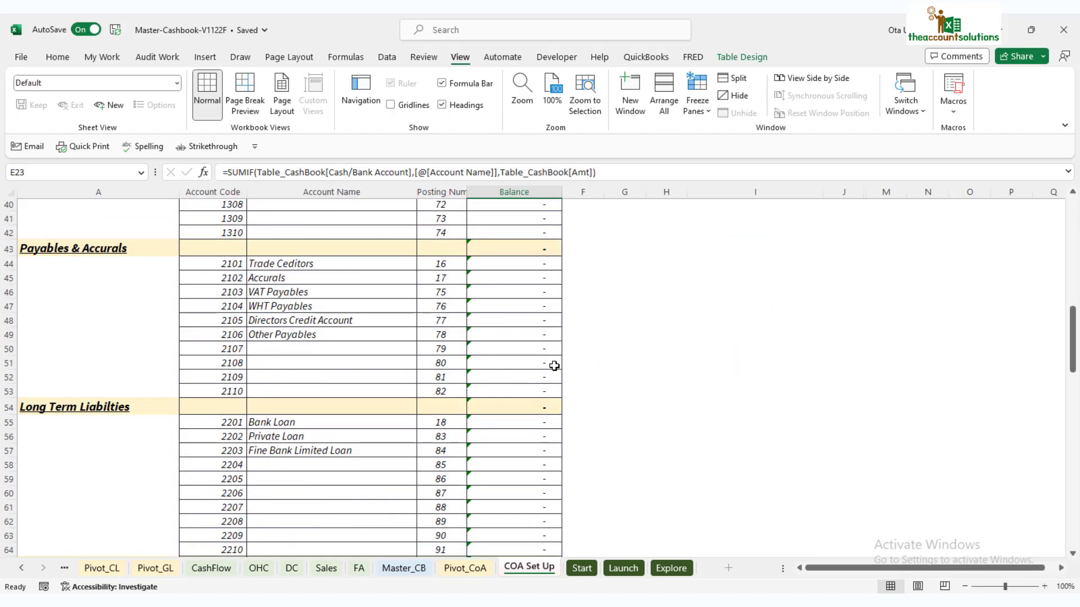
scroll(554, 366, down, 4)
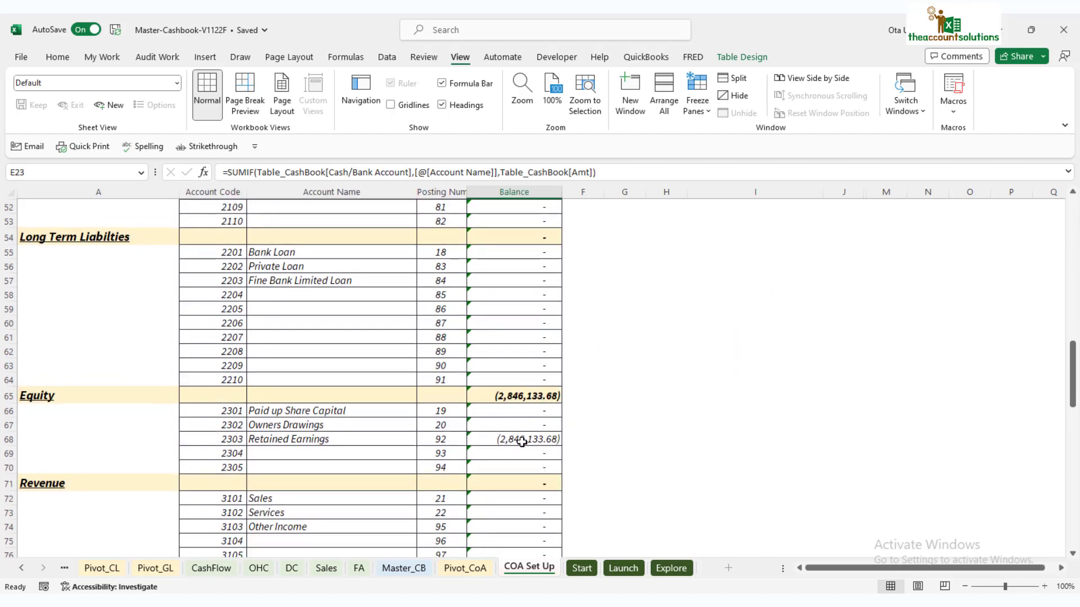
click(522, 441)
scroll(525, 409, down, 3)
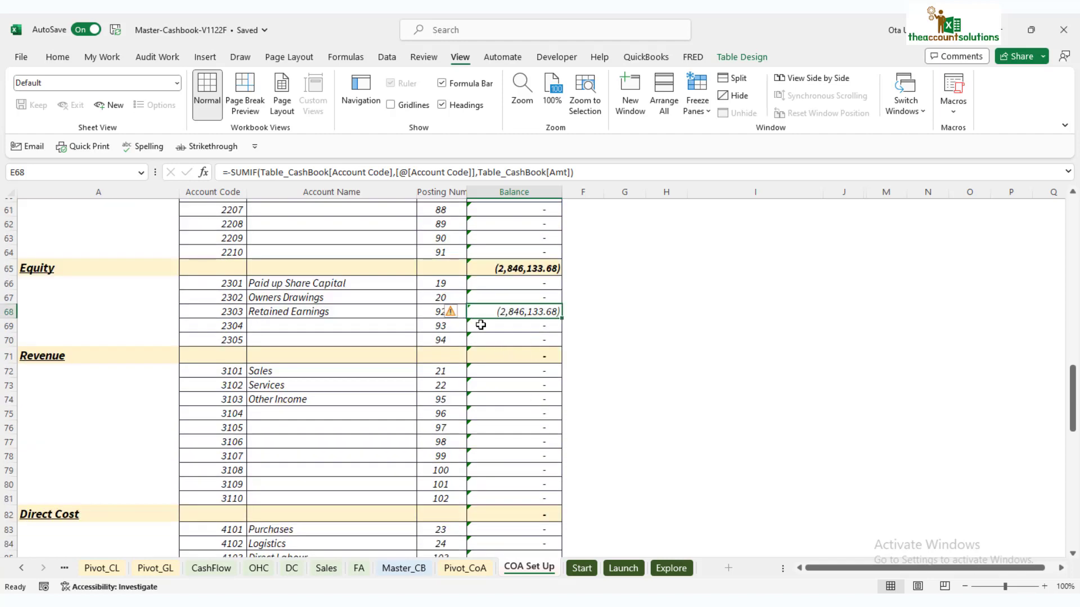
scroll(556, 336, up, 13)
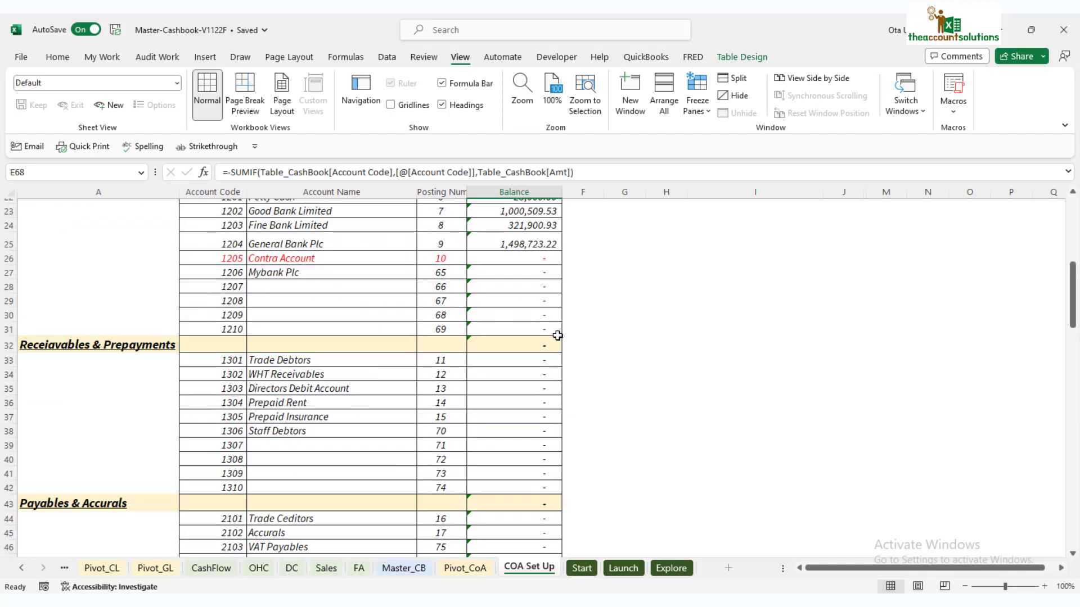
scroll(557, 336, down, 14)
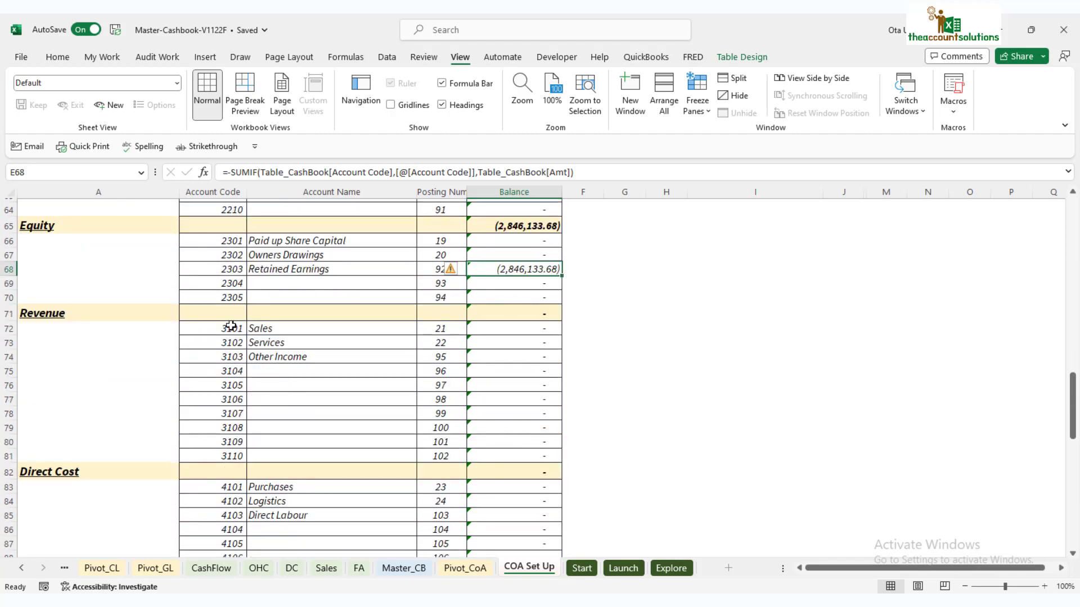
scroll(484, 315, up, 20)
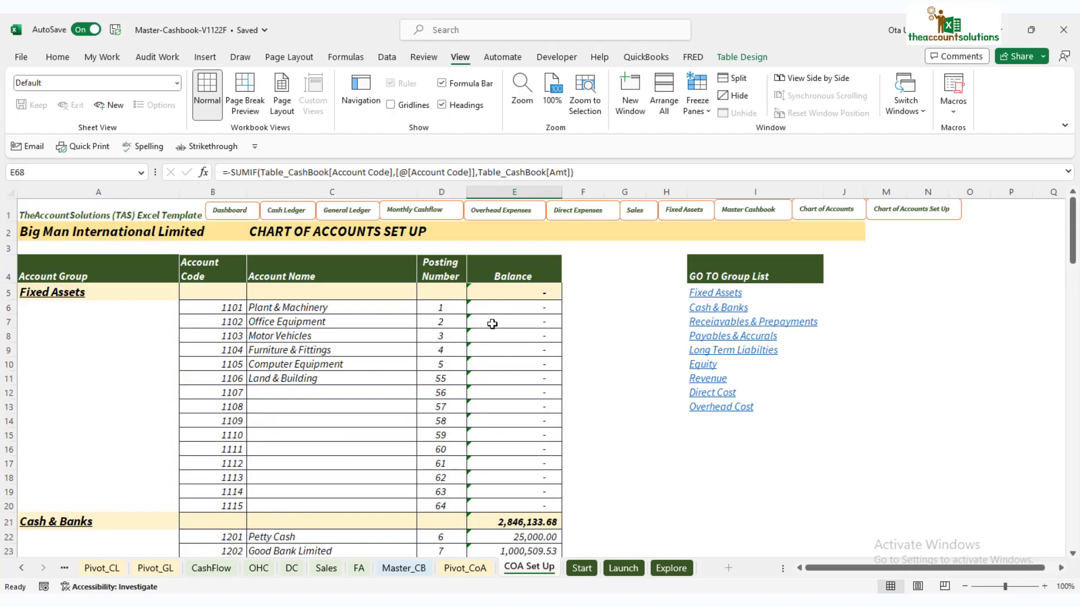
scroll(489, 354, down, 3)
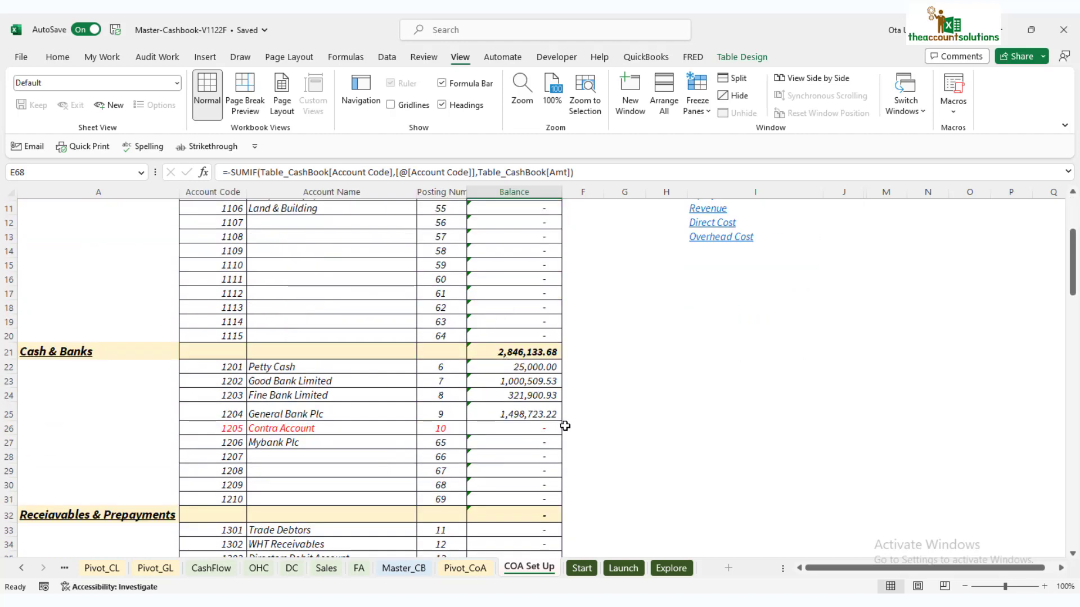
Add a master cashbook entry below the opening balances, dated 04/01/2022, with the details "Cash paid in by Director"
click(403, 568)
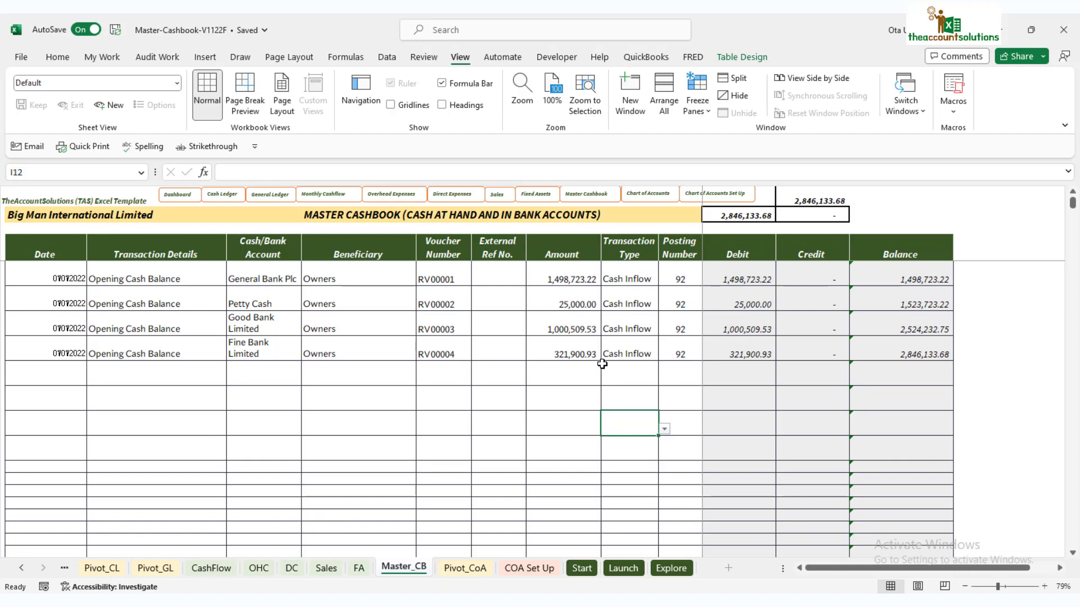
click(50, 372)
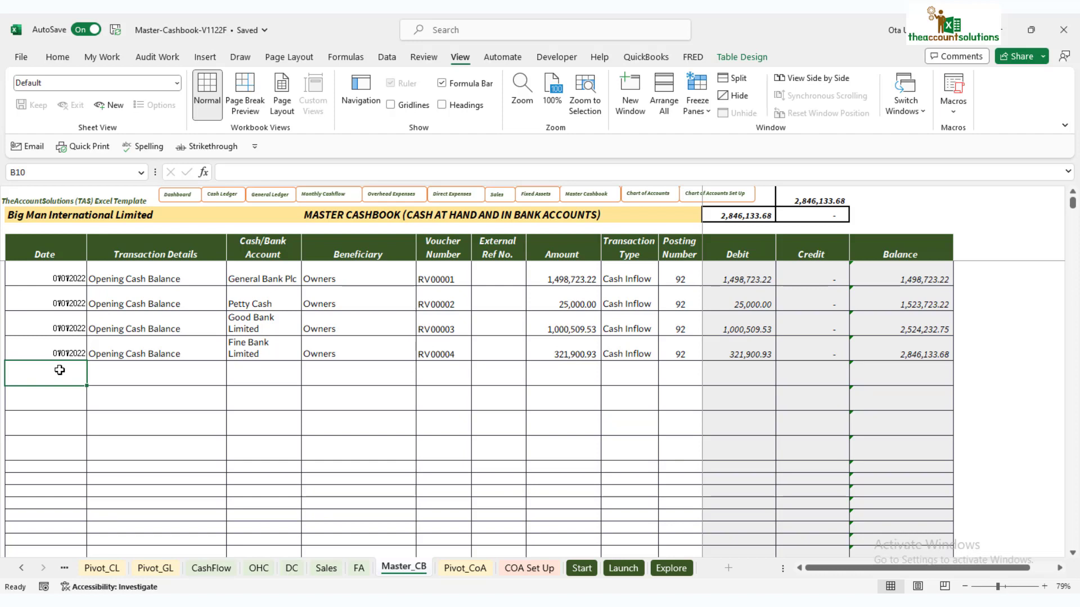
text(4/1)
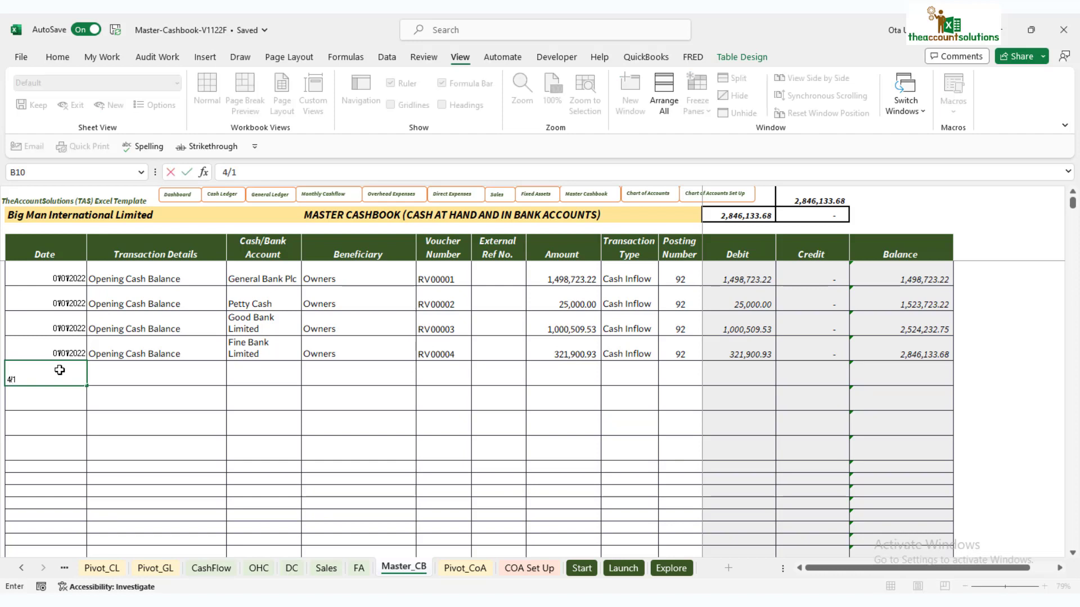
text(/01/22)
click(132, 368)
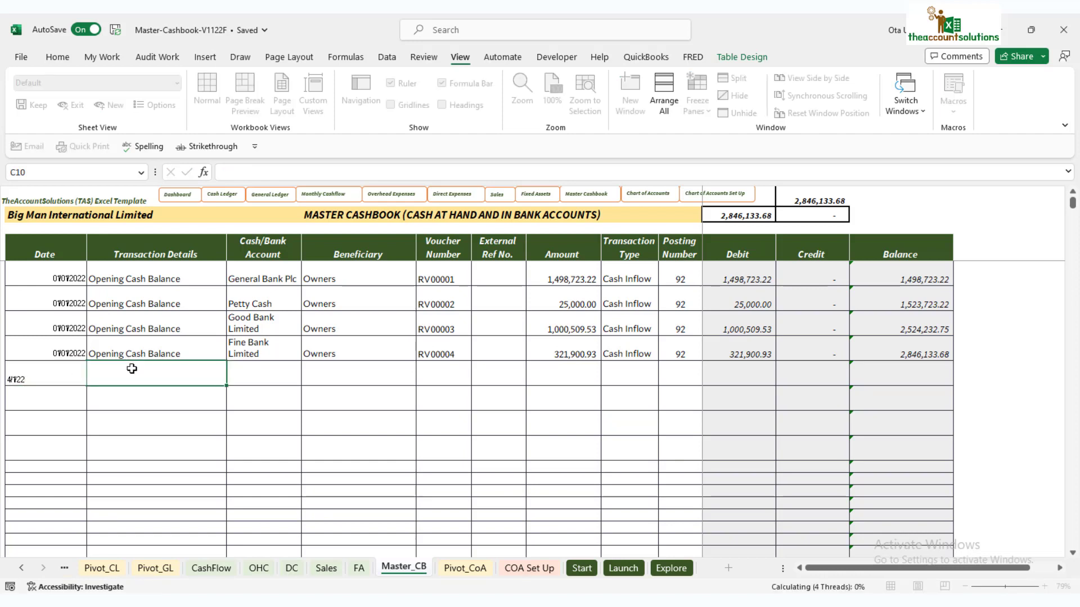
text(Cas)
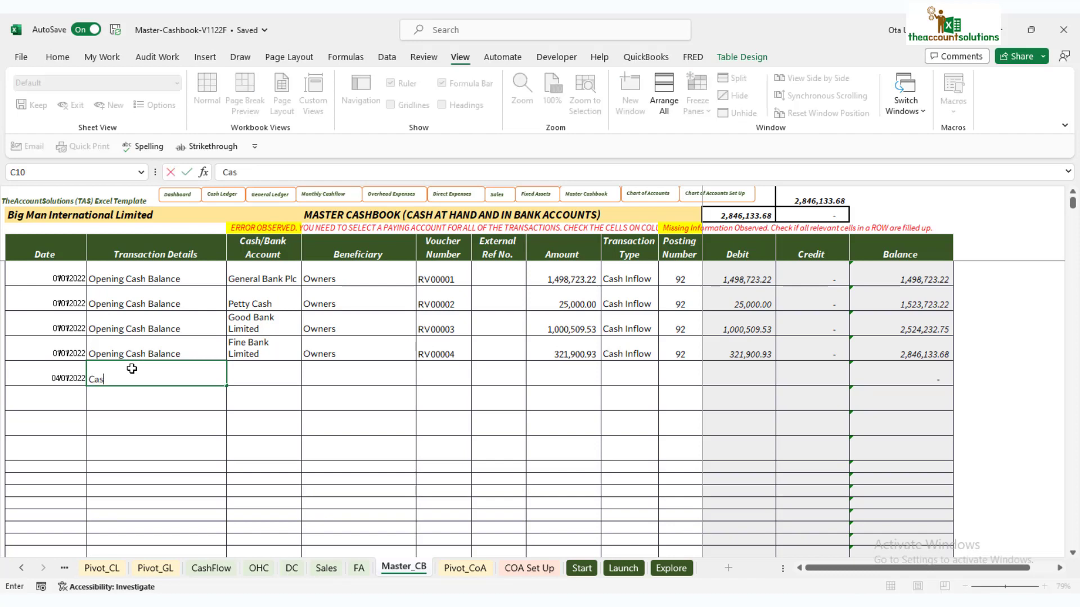
text(h paid in by Dire)
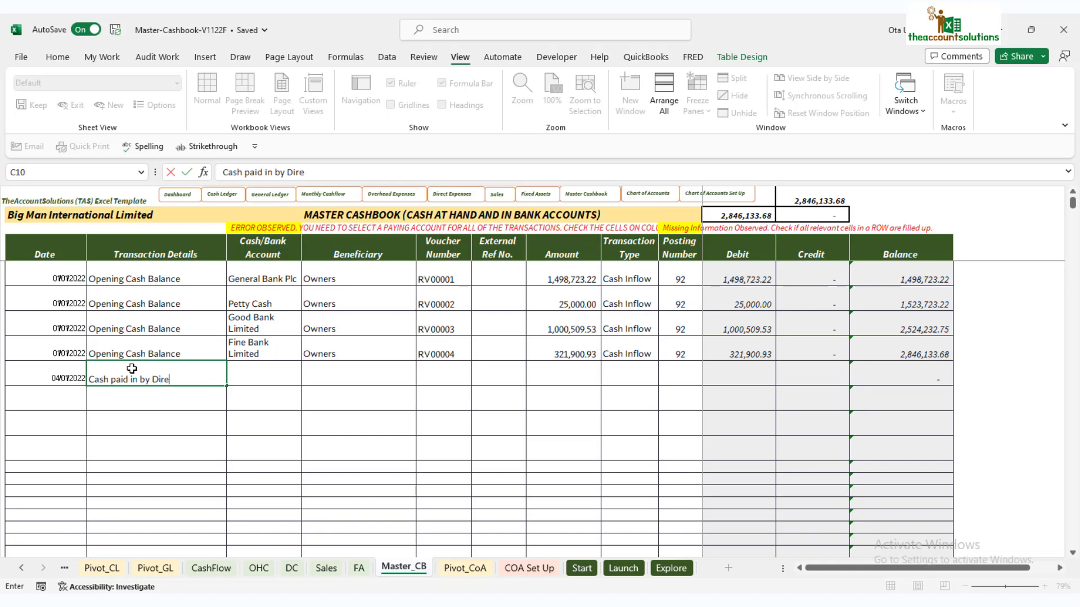
text(ctor)
Set the director payment's cash/bank account to Mybank Plc and enter the director's name as beneficiary
click(286, 375)
click(308, 379)
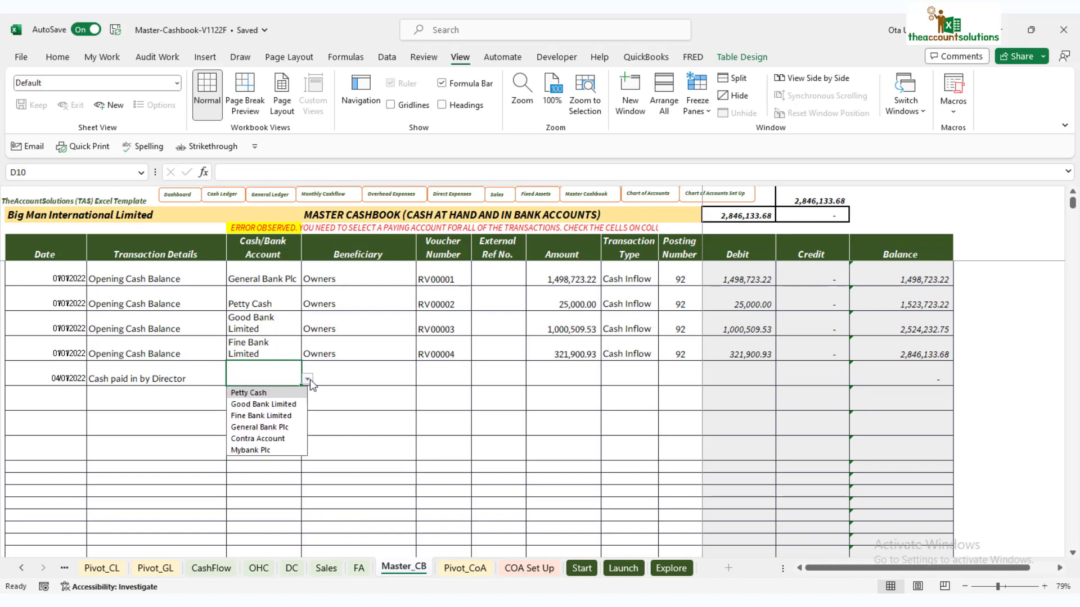
click(262, 449)
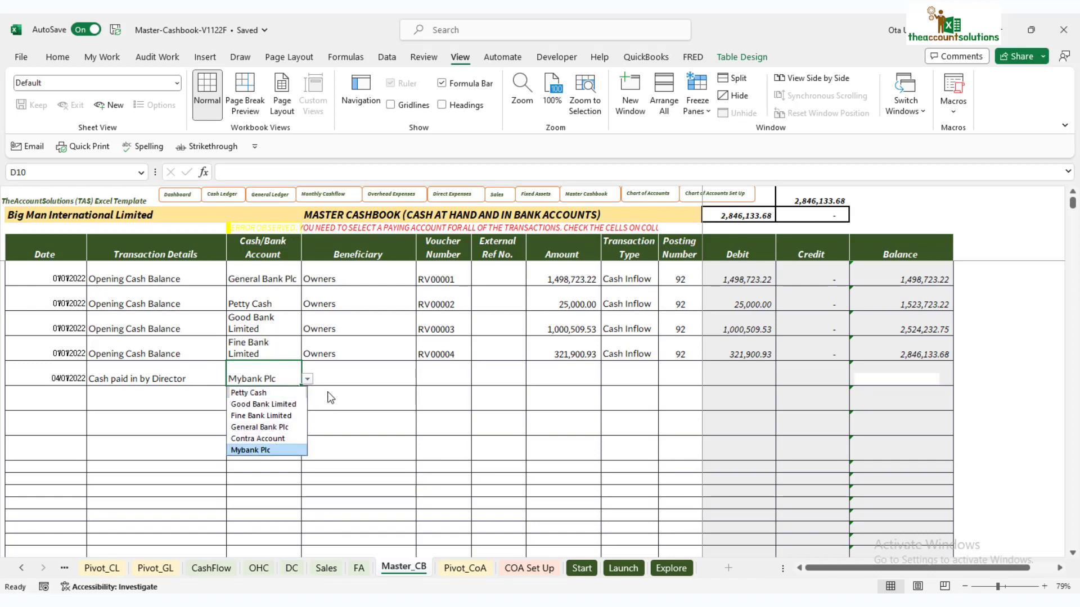
click(357, 371)
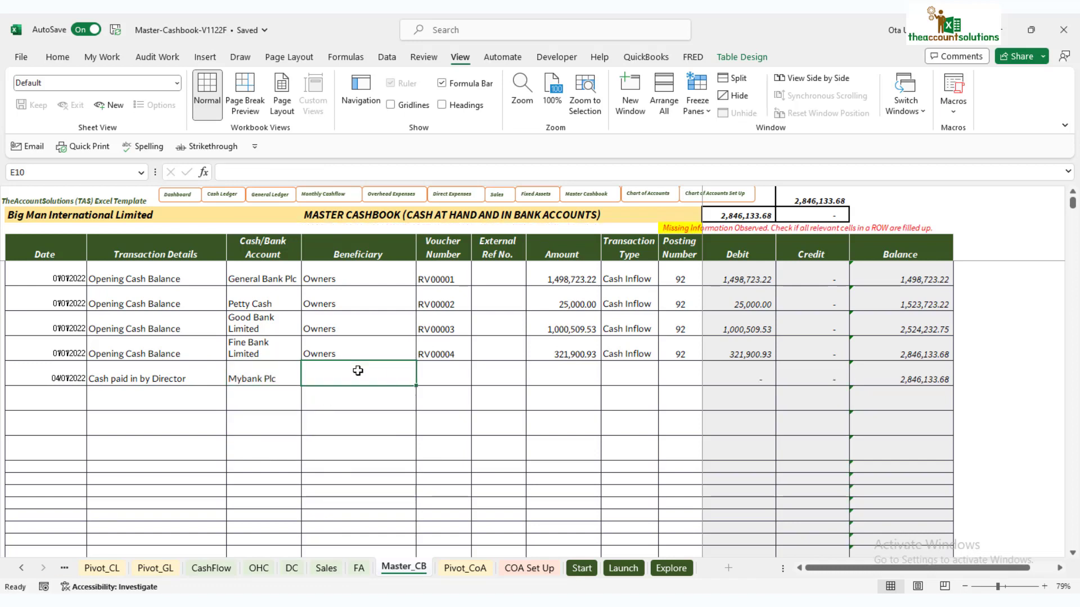
text(C)
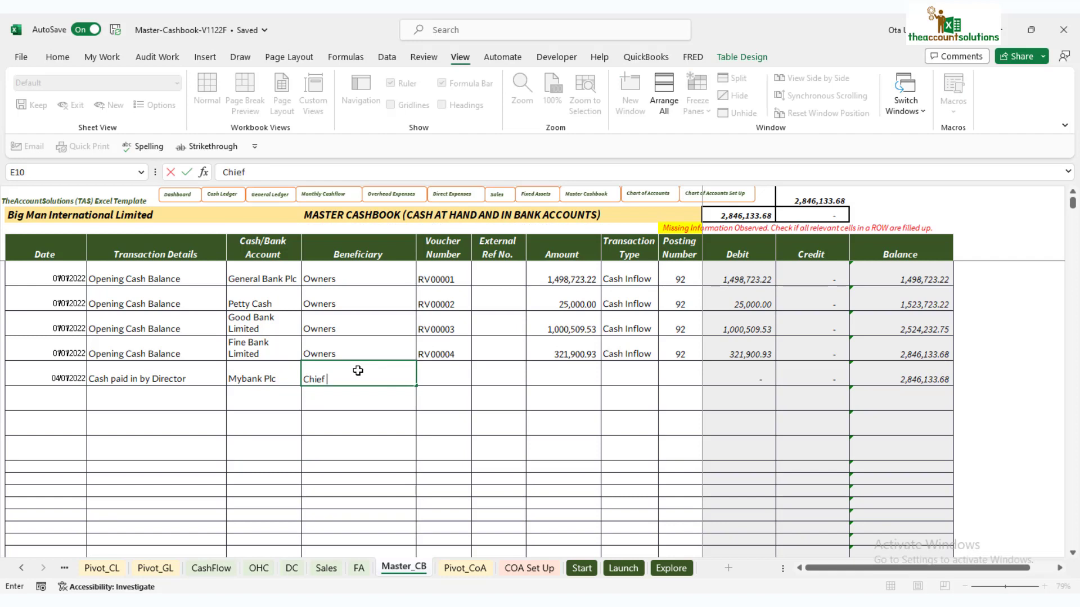
text(hief Eze Eb)
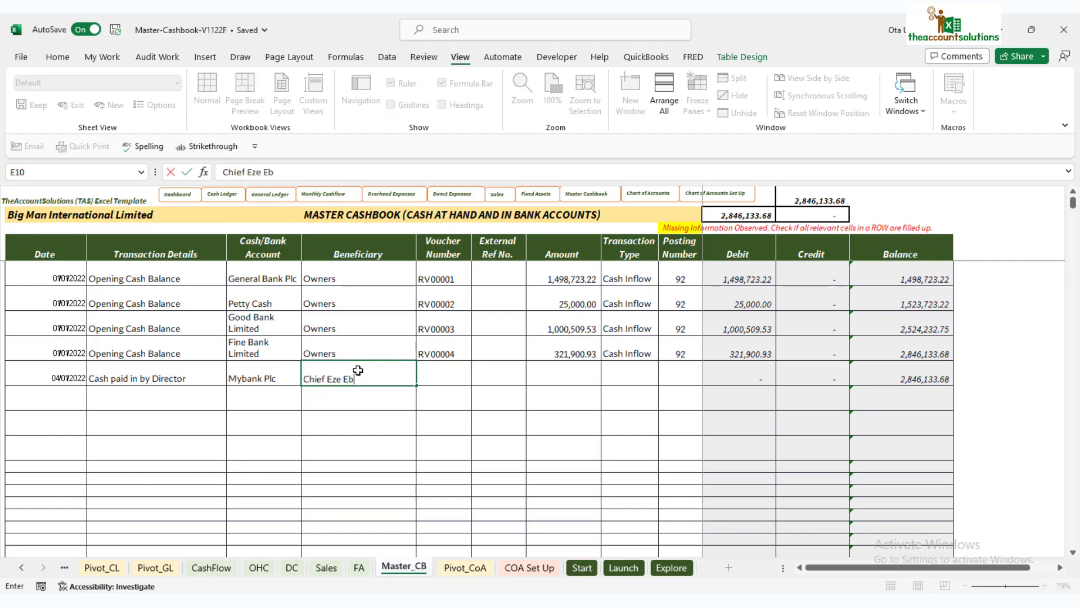
text(una )
text(o)
Enter voucher number RV00005 and an amount of 1,500,000 for the director's cash payment in the master cashbook
click(445, 371)
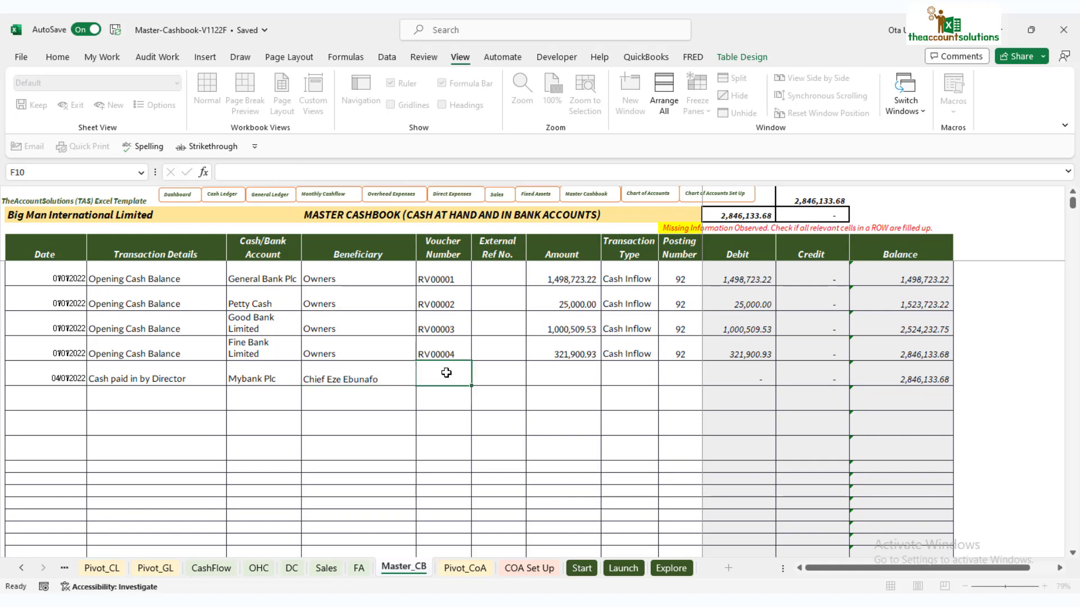
text(RV0)
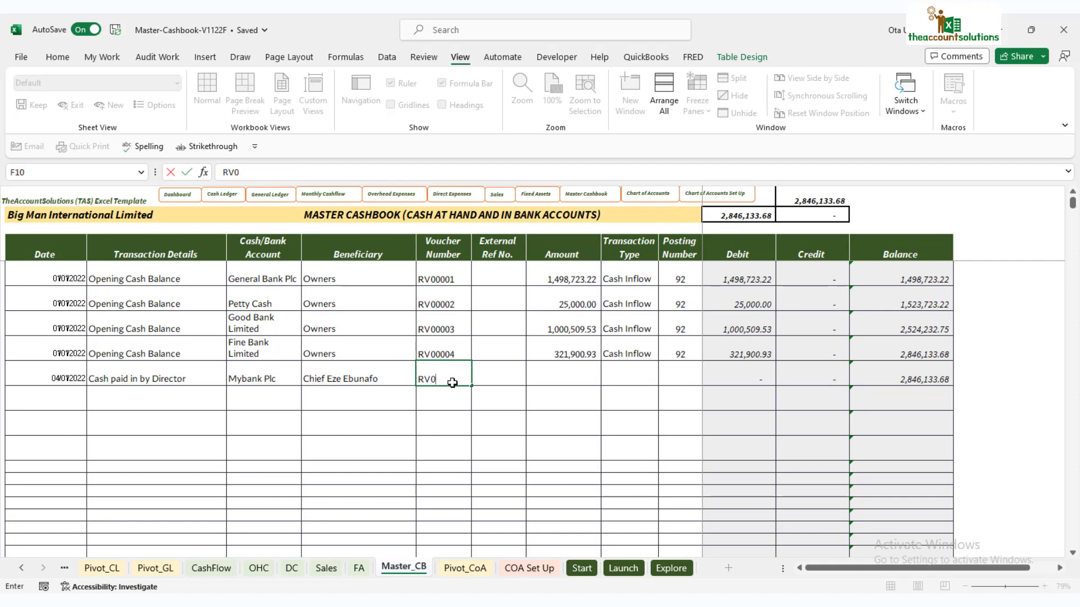
text(0005)
click(561, 371)
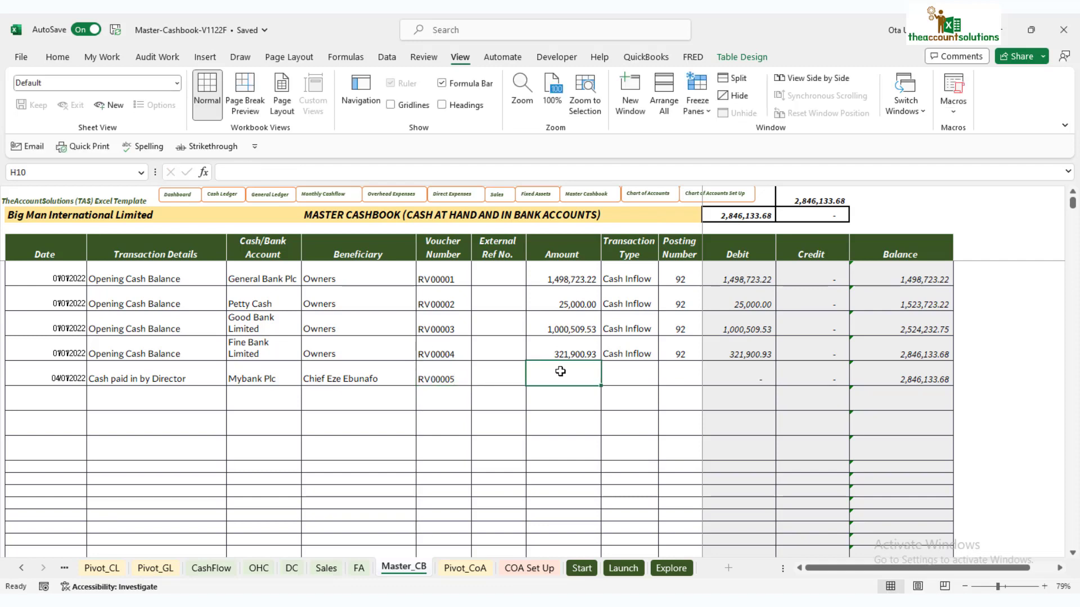
text(1500)
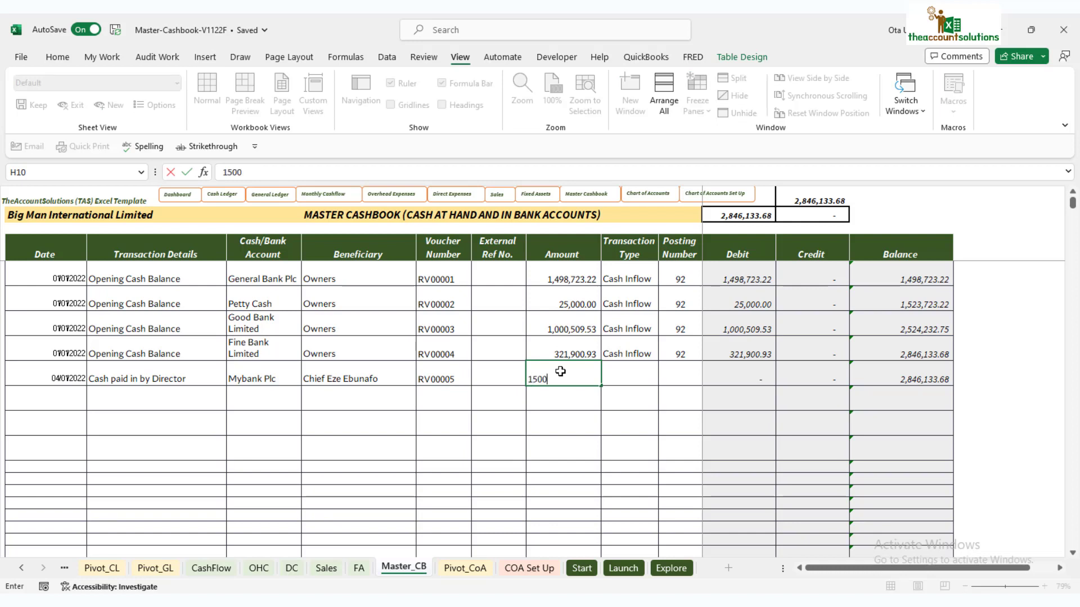
text(000)
Set the transaction type of the director's cash payment to Cash Inflow
click(622, 355)
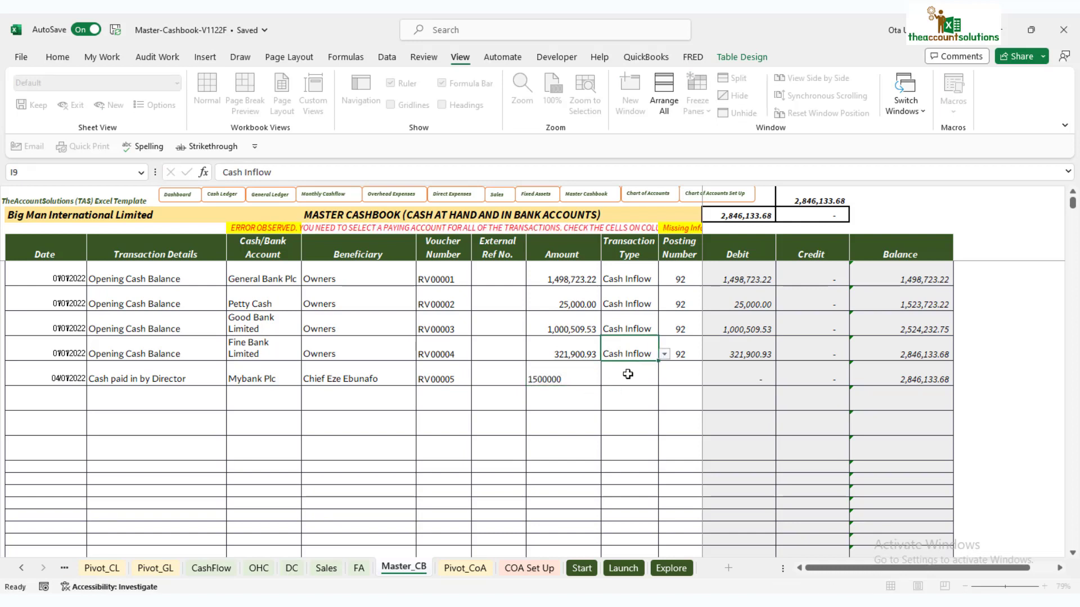
click(651, 376)
click(637, 393)
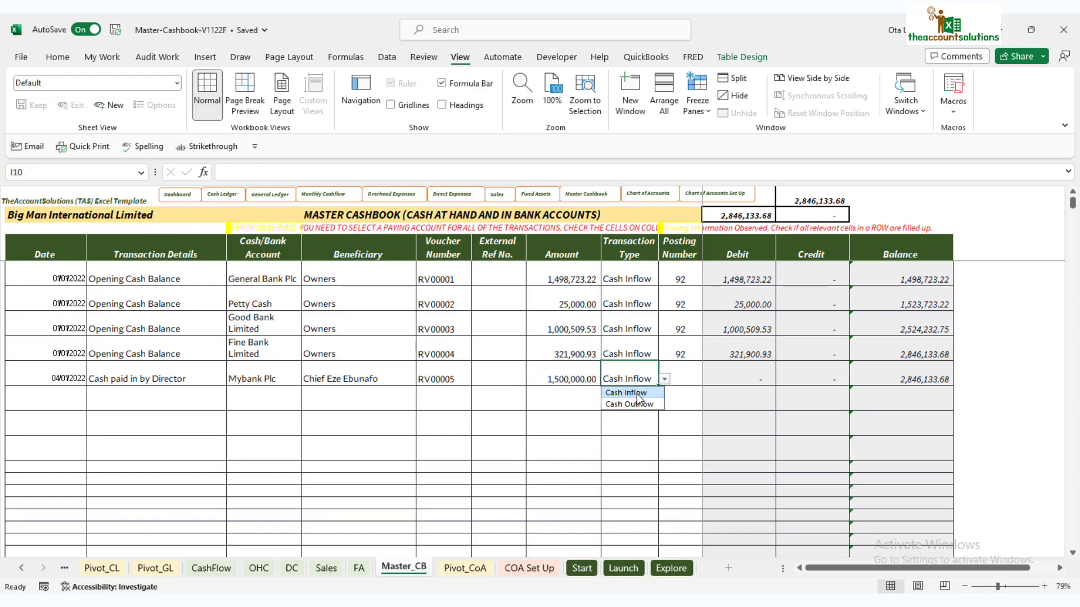
Look up the Directors Credit Account in the chart of accounts and enter its posting number 77 for the director's payment
click(695, 368)
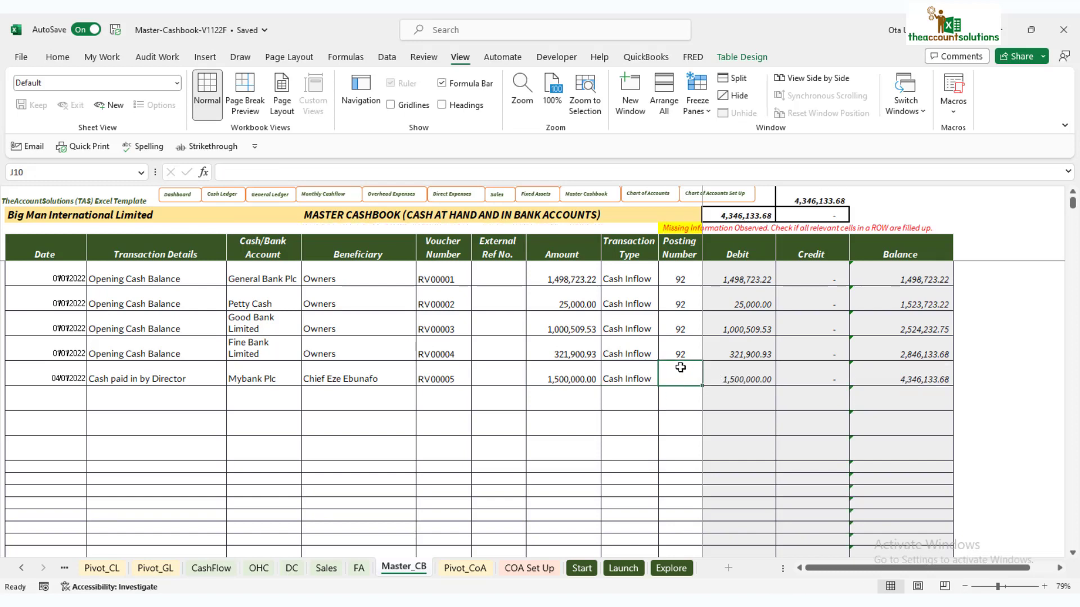
click(477, 571)
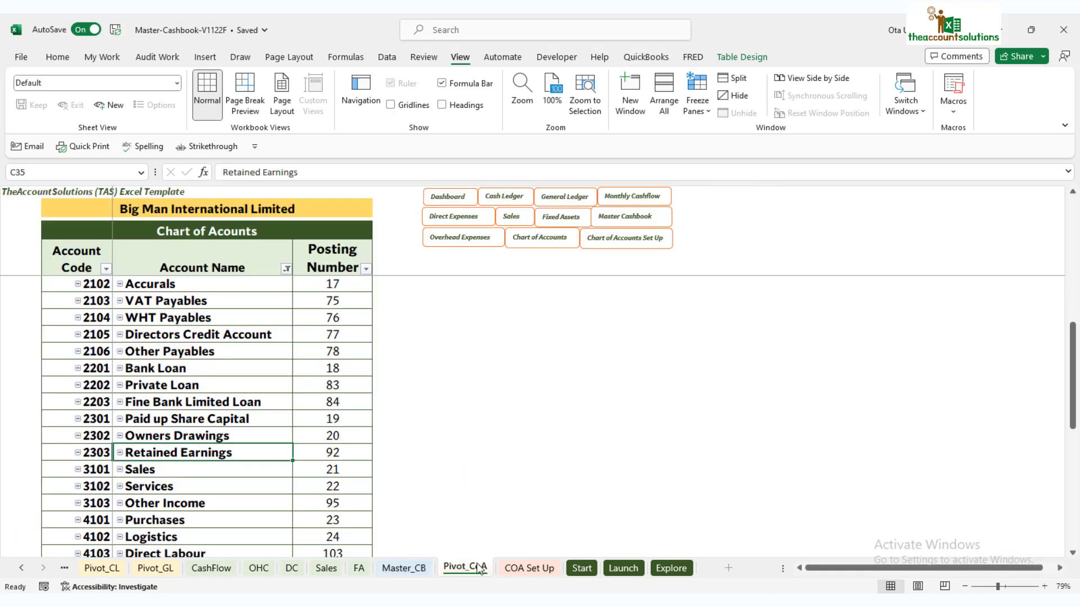
scroll(228, 416, down, 3)
scroll(227, 416, up, 3)
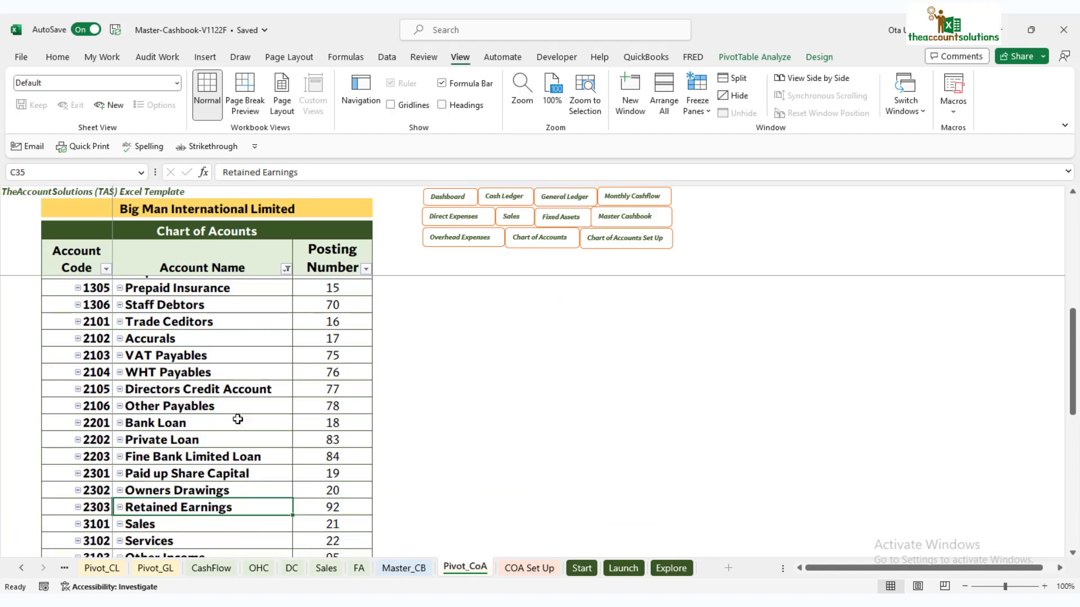
click(228, 394)
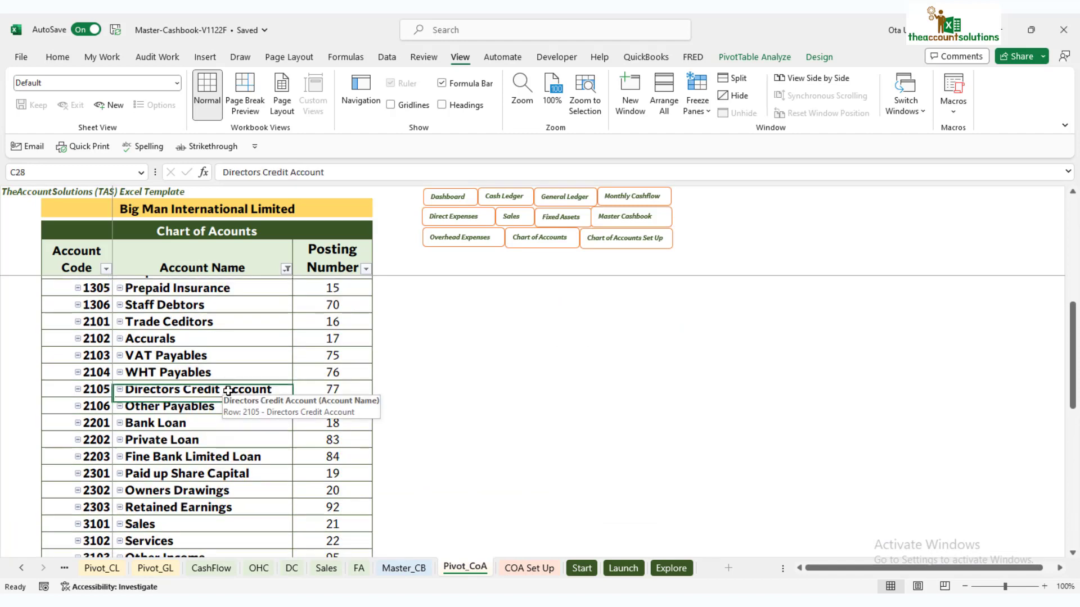
click(344, 389)
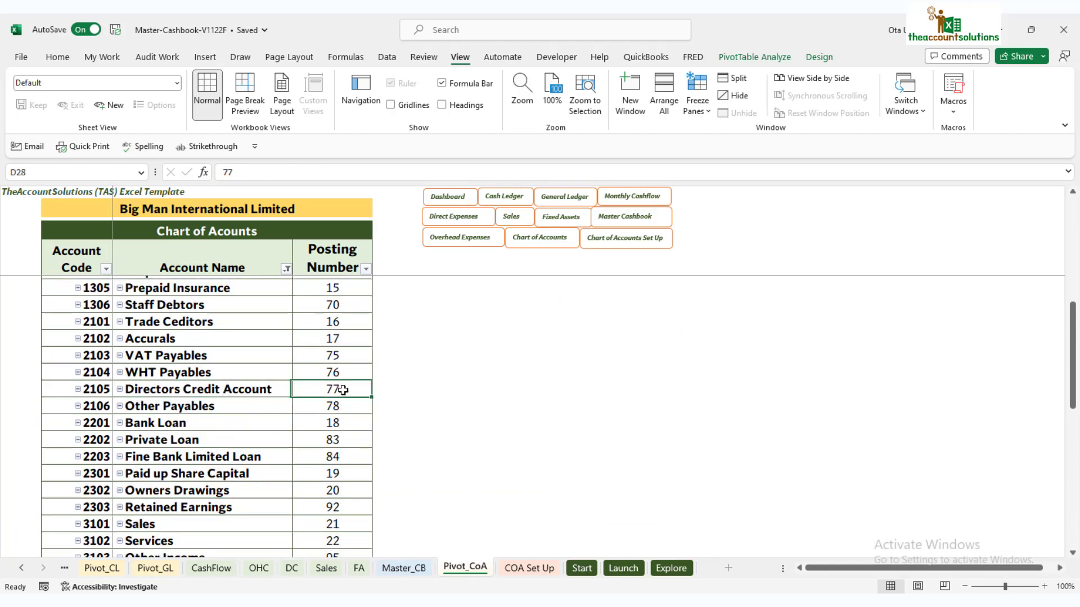
click(373, 569)
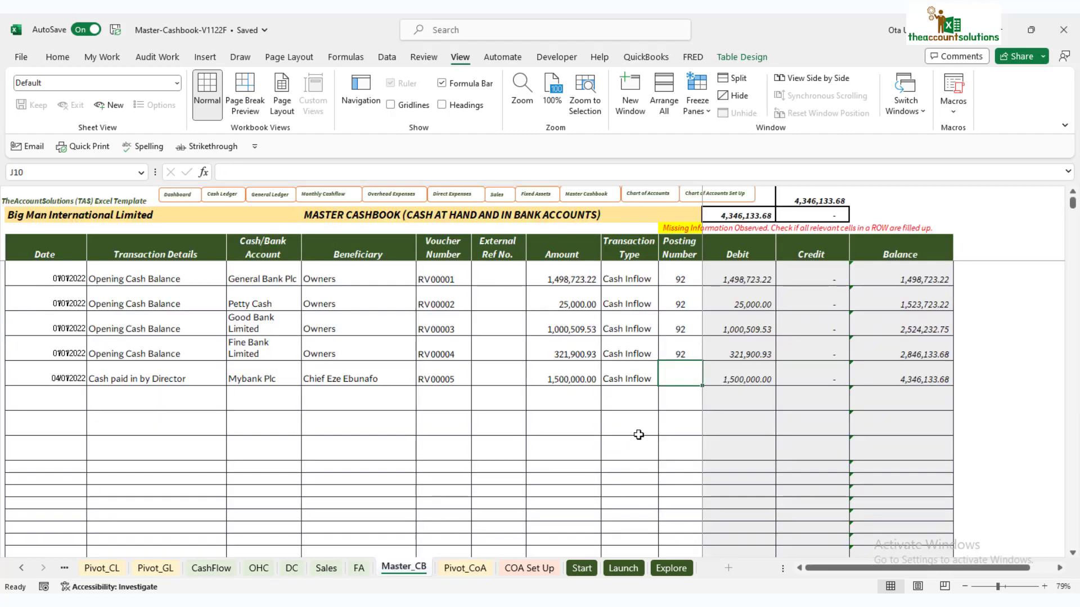
text(77)
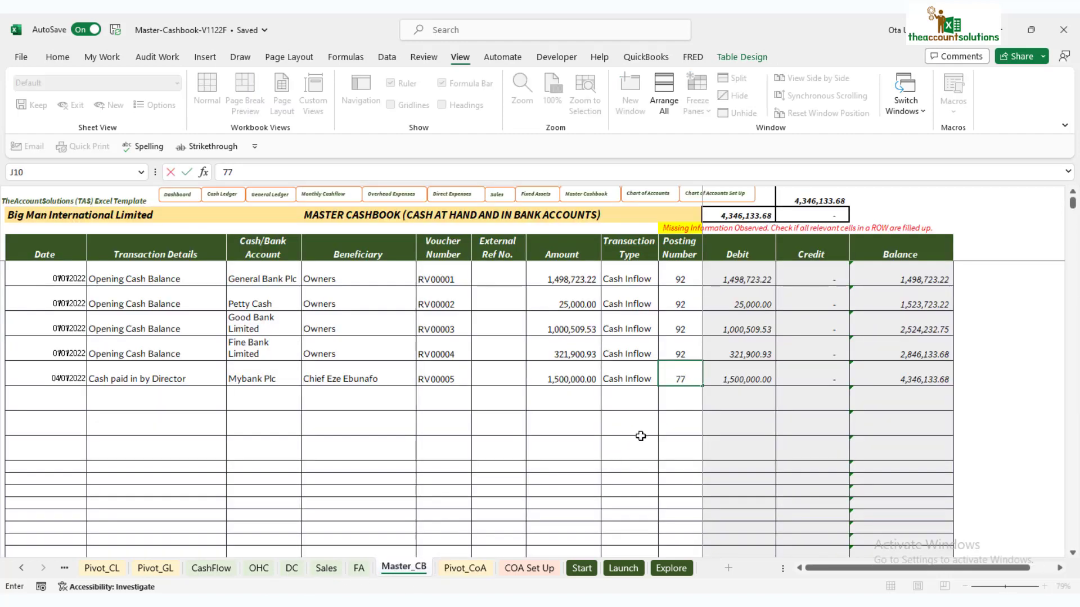
click(672, 438)
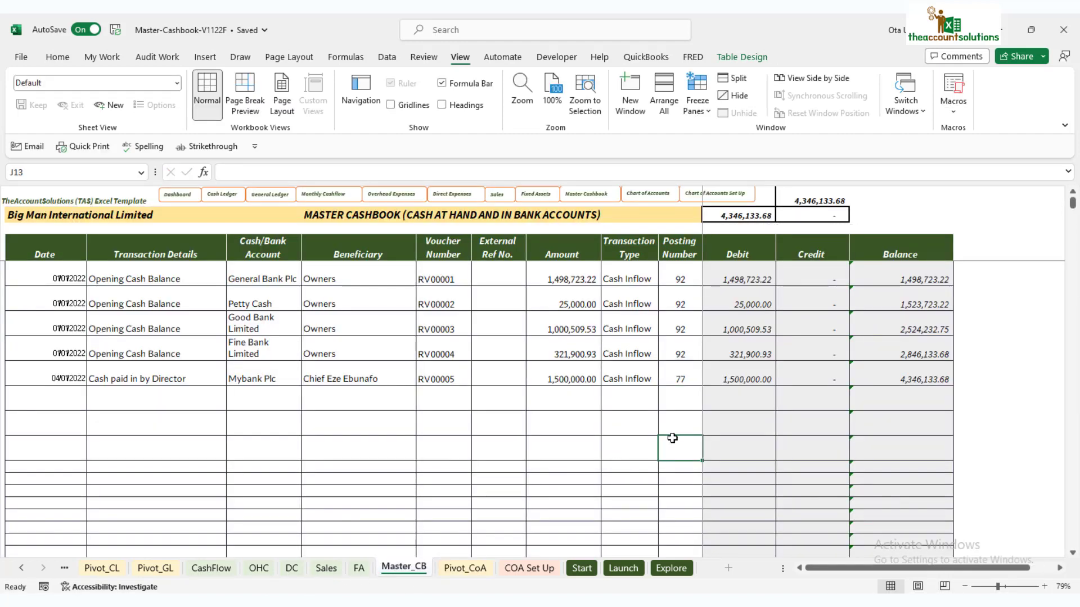
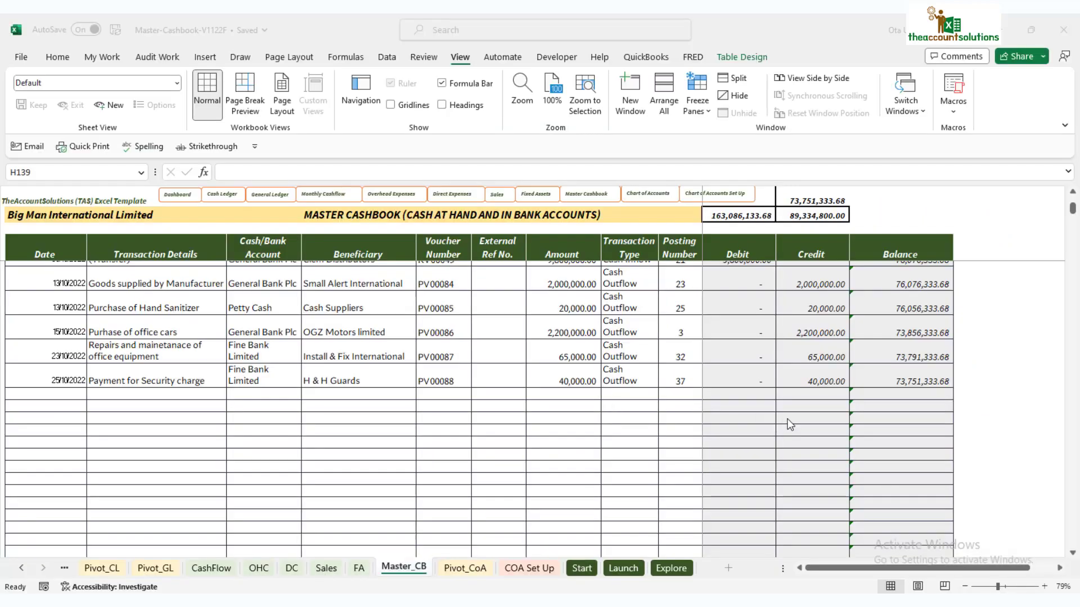
Review the transactions recorded in the master cashbook, from the opening balances through to the last entry
click(556, 393)
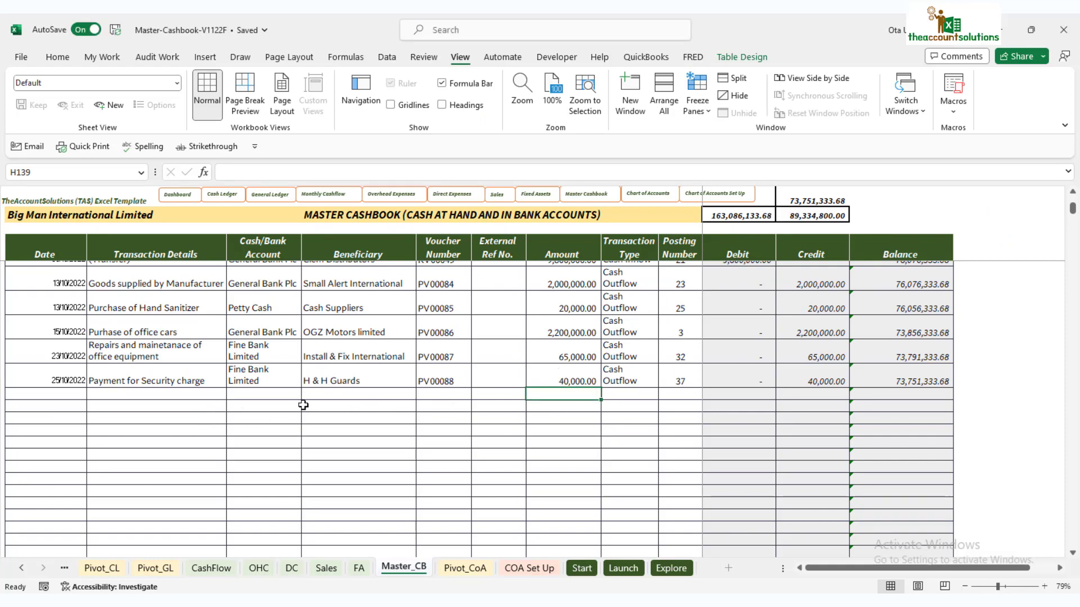
scroll(349, 402, up, 10)
scroll(406, 394, up, 15)
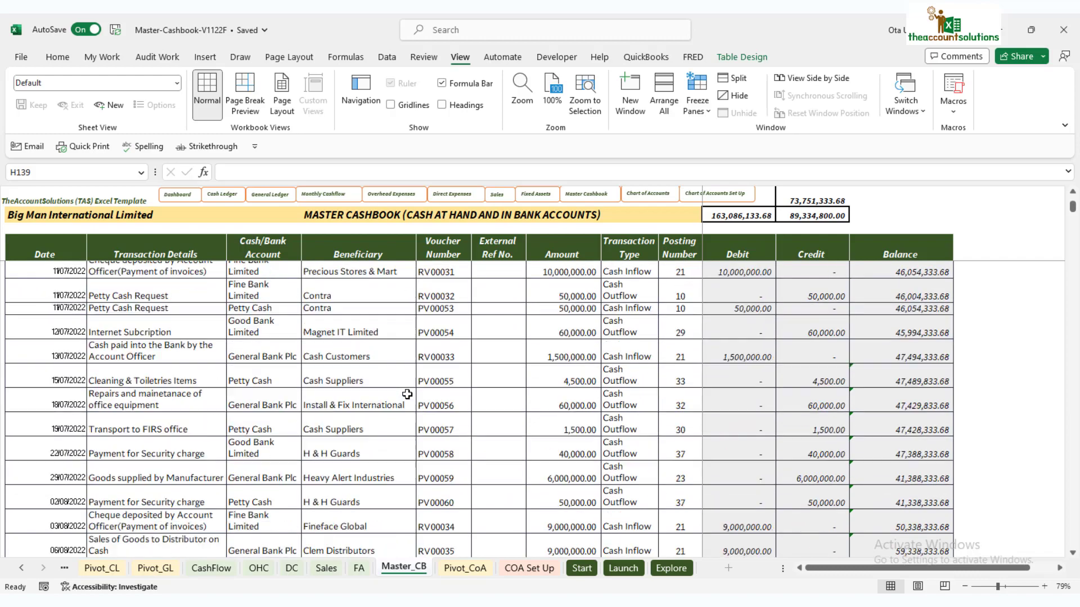
scroll(436, 385, up, 15)
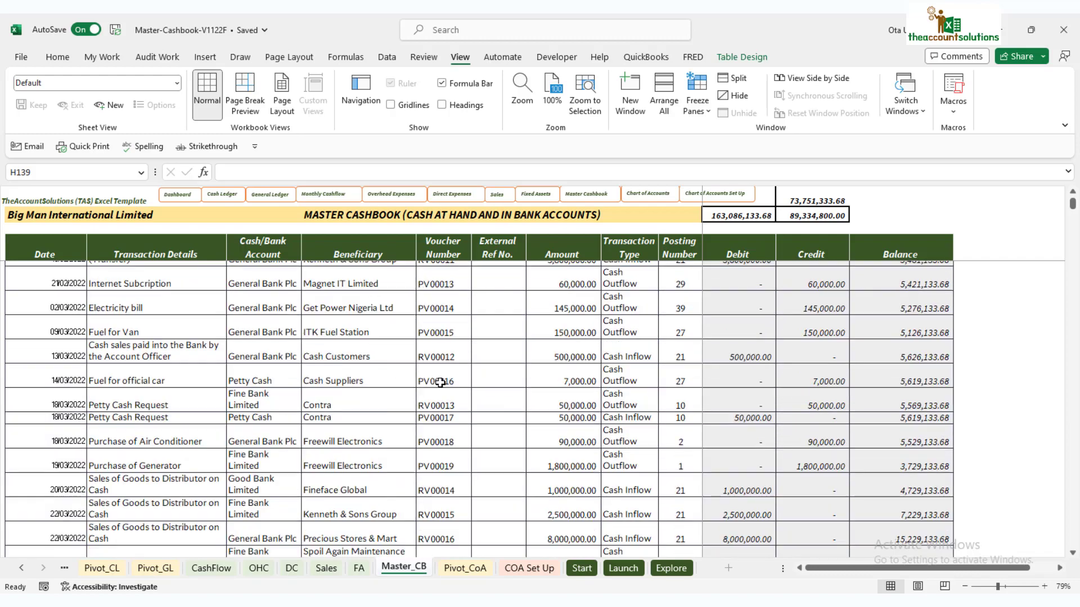
scroll(440, 383, down, 10)
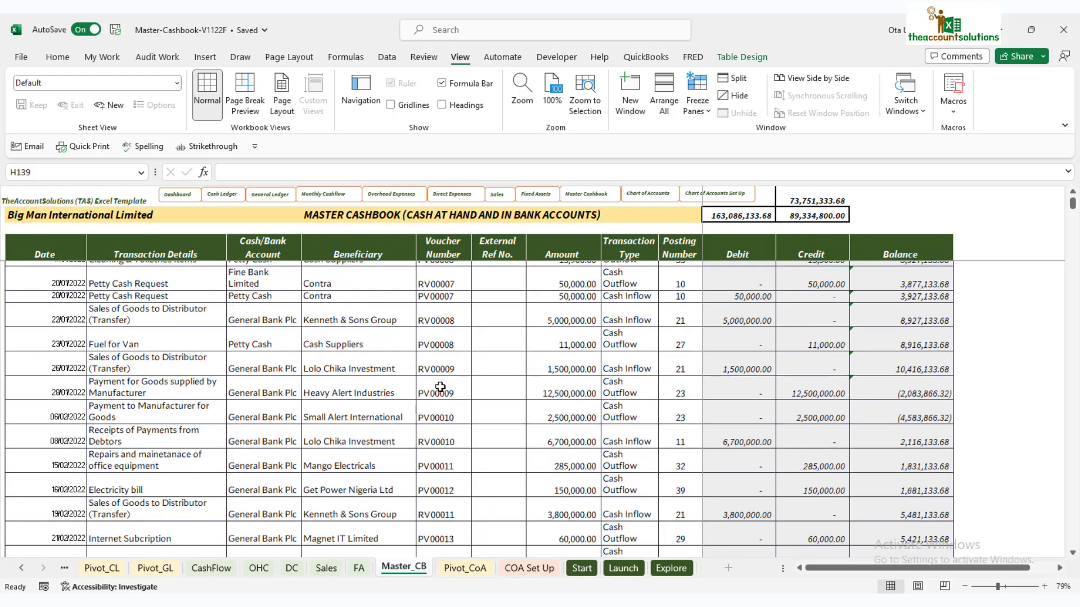
scroll(435, 382, up, 9)
scroll(435, 382, up, 1)
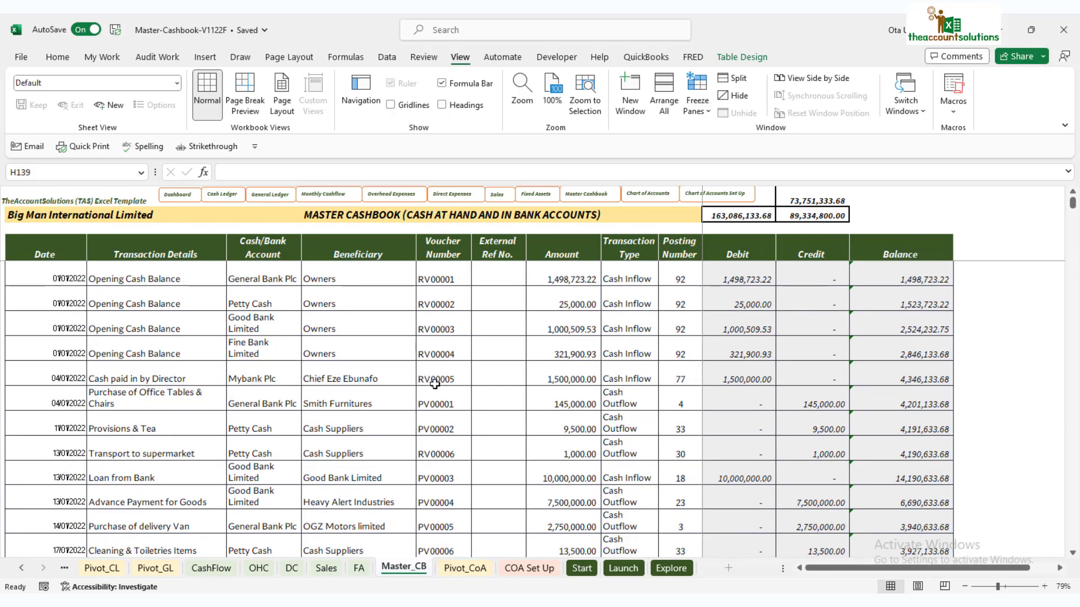
scroll(434, 384, down, 20)
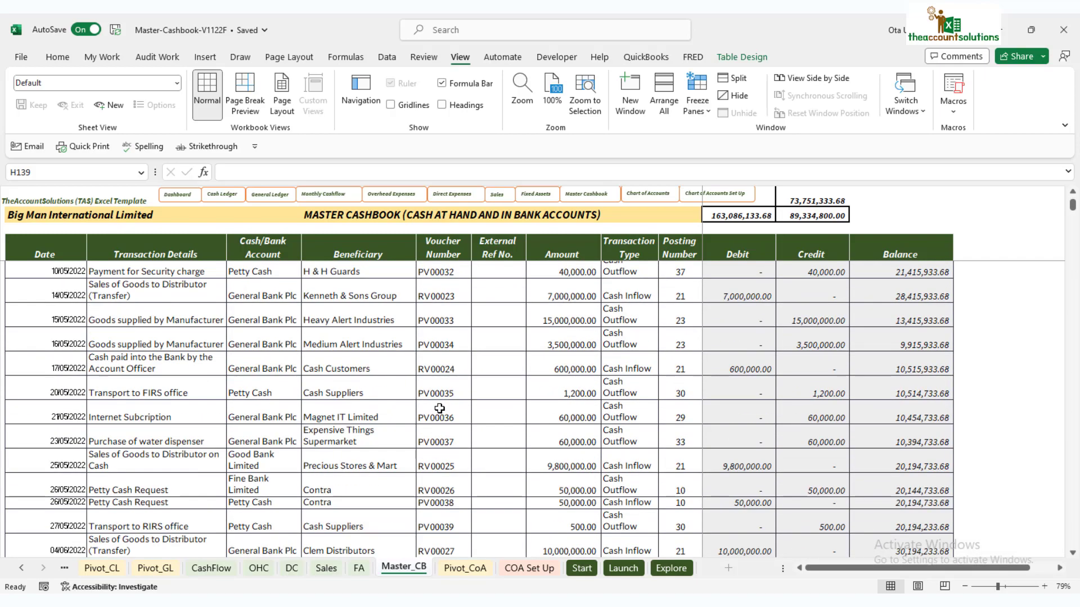
scroll(440, 408, down, 20)
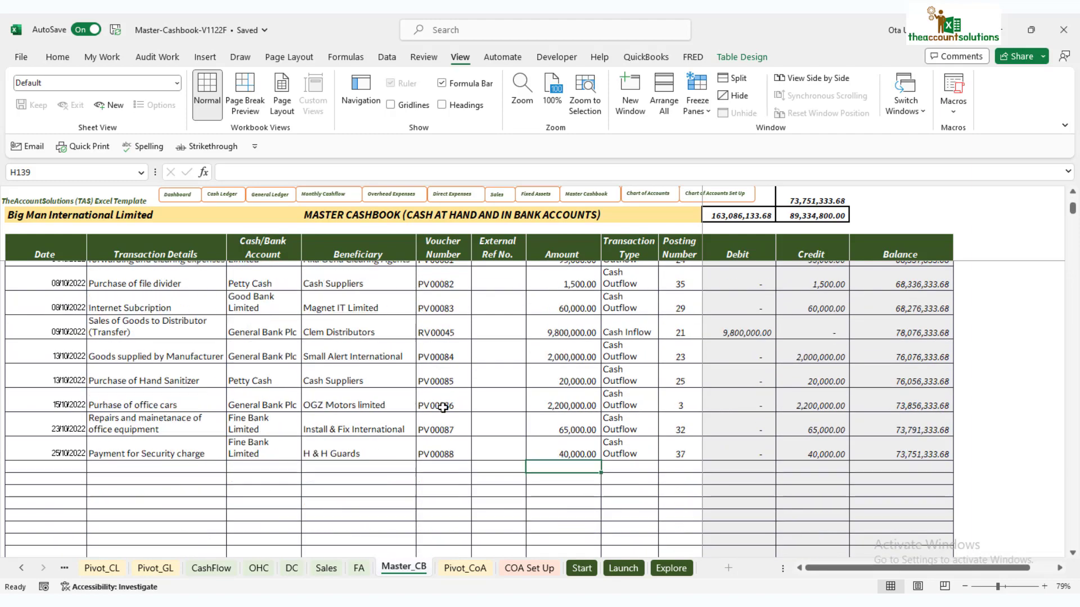
scroll(443, 408, down, 2)
scroll(443, 406, up, 1)
scroll(442, 406, down, 1)
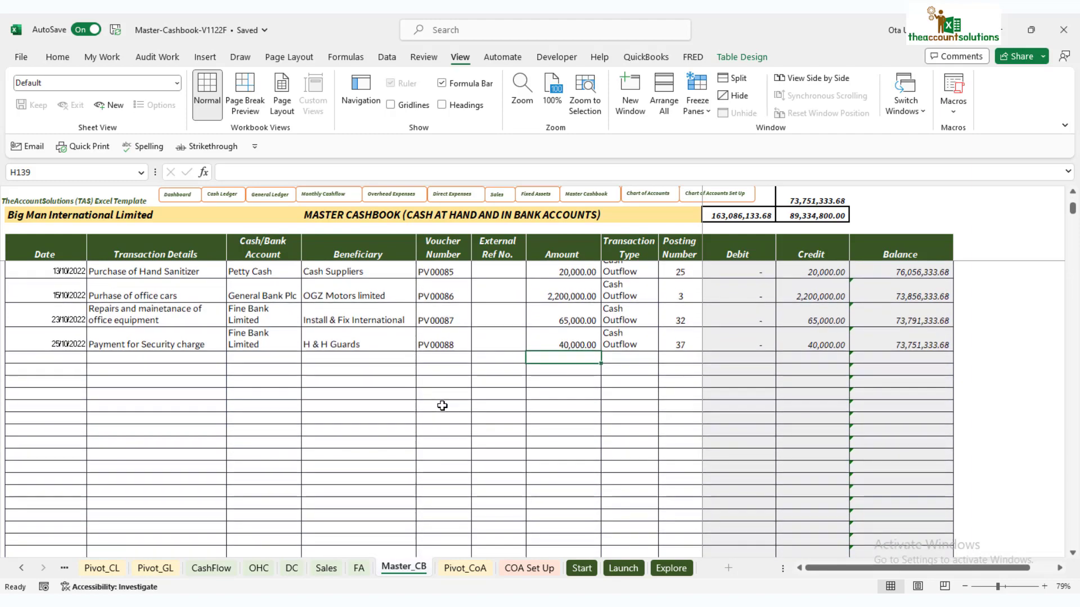
Add a cashbook entry in the first empty row, dated 01/11/2022, with the details "Payment for staff Salaries"
click(67, 360)
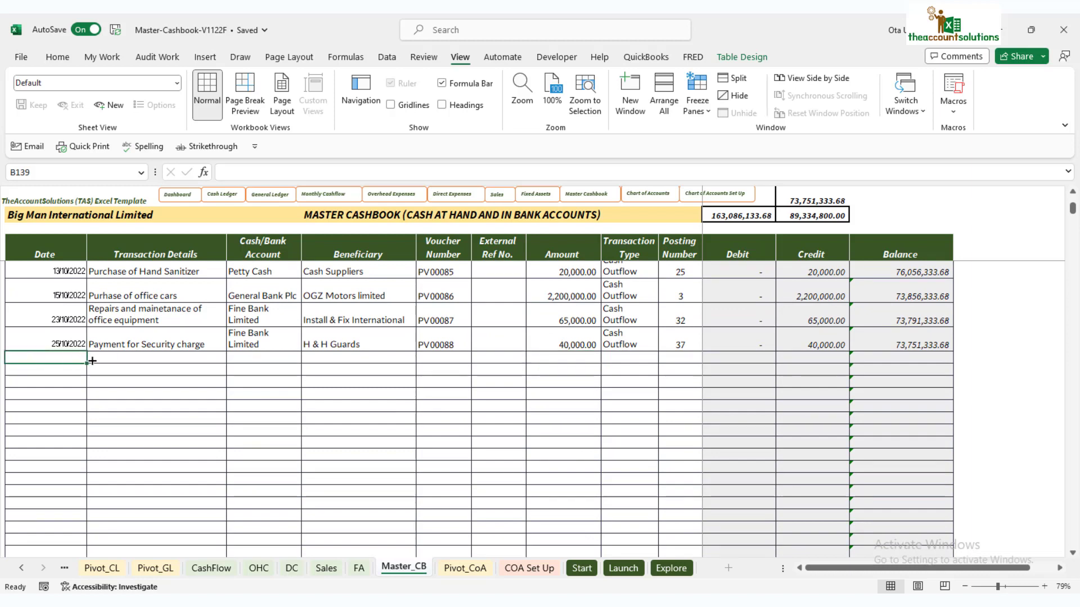
text(1/11/22)
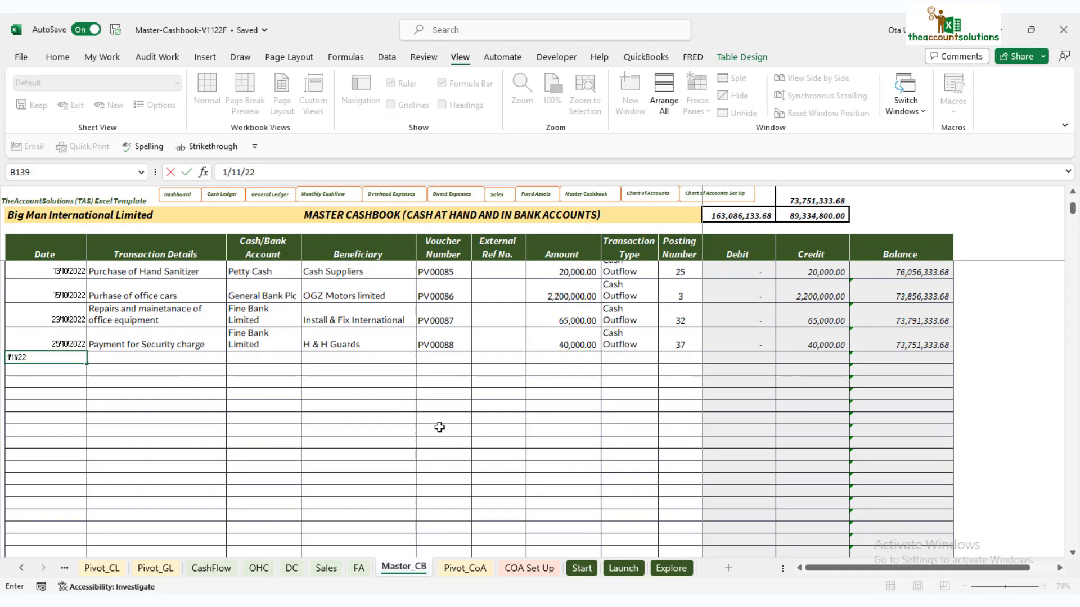
click(192, 355)
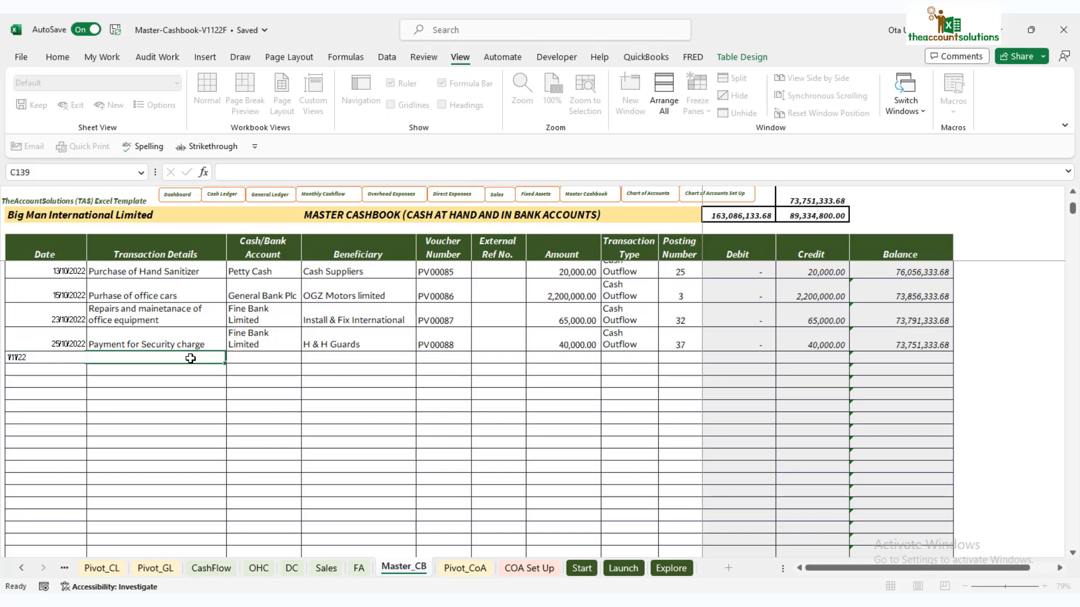
text(Pay)
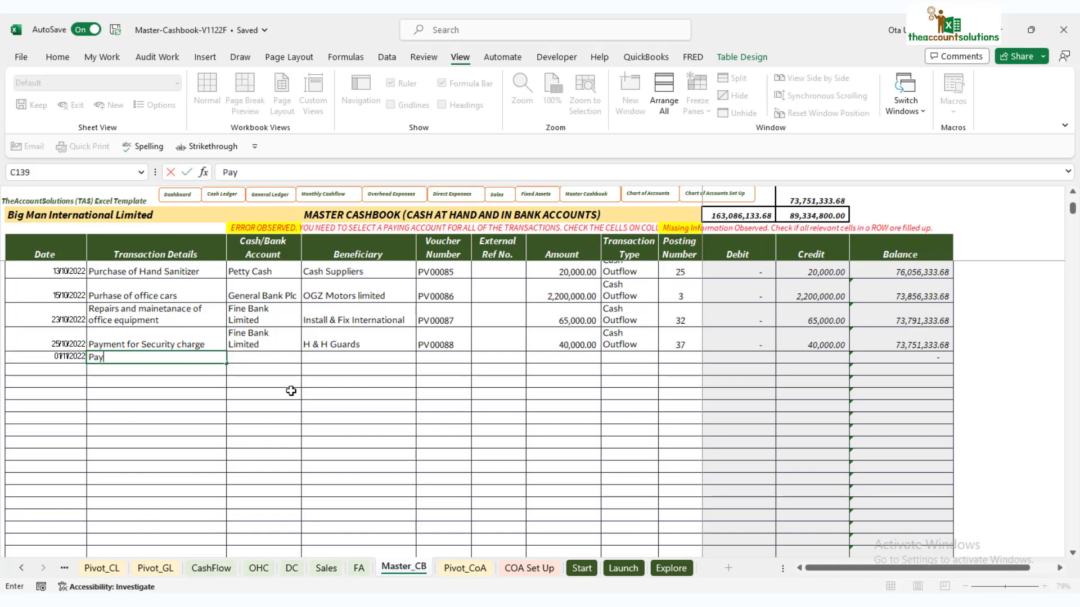
text(ment for staff Salarie)
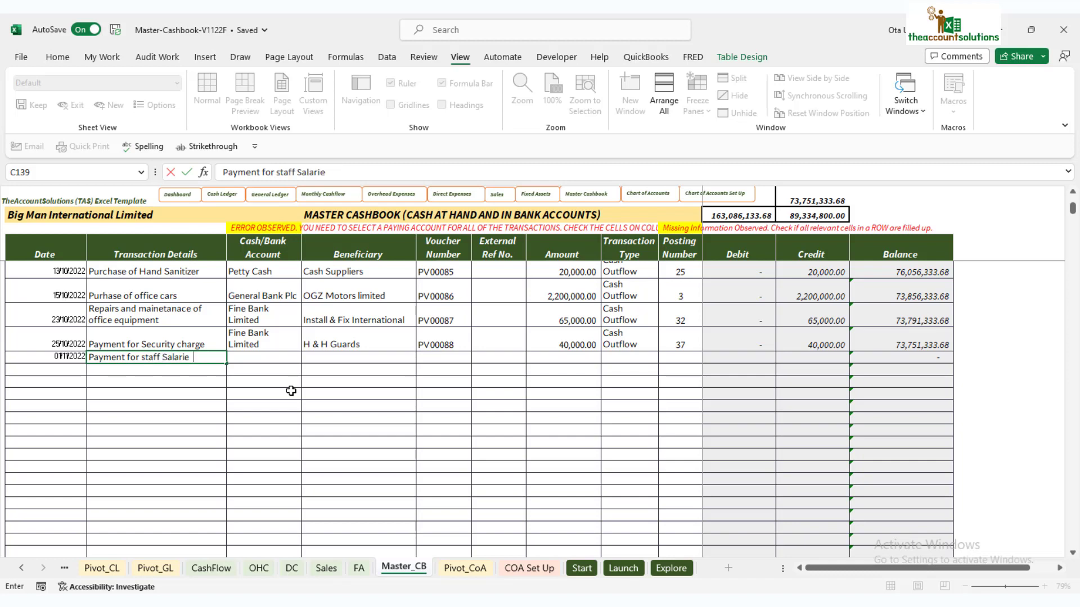
text(s)
click(306, 393)
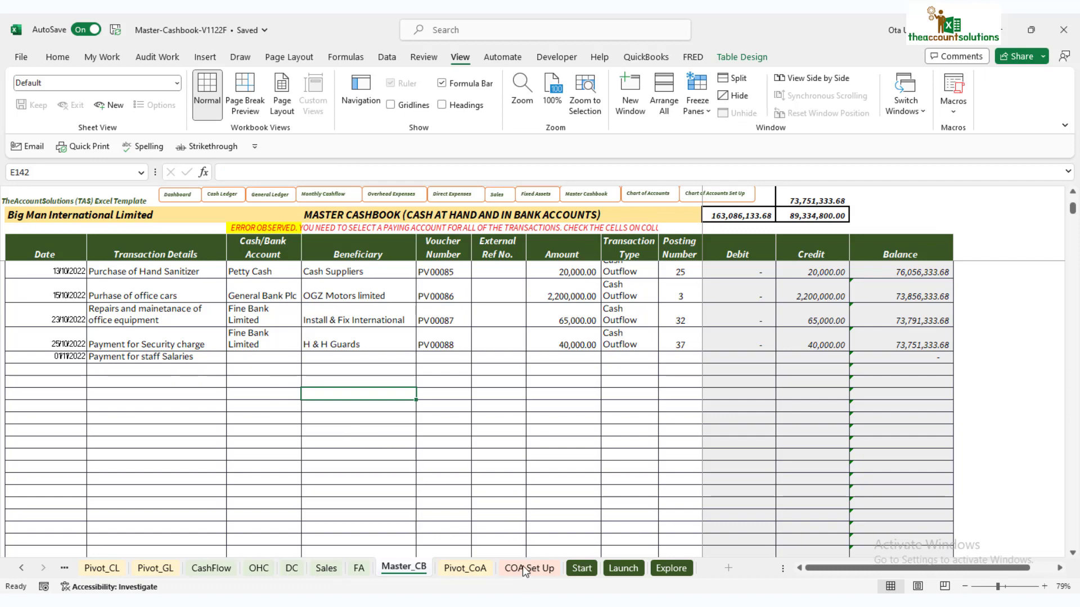
Check the Fine Bank, Good Bank, Mybank and Contra Account balances in the chart of accounts set-up, and return to the master cashbook
click(522, 567)
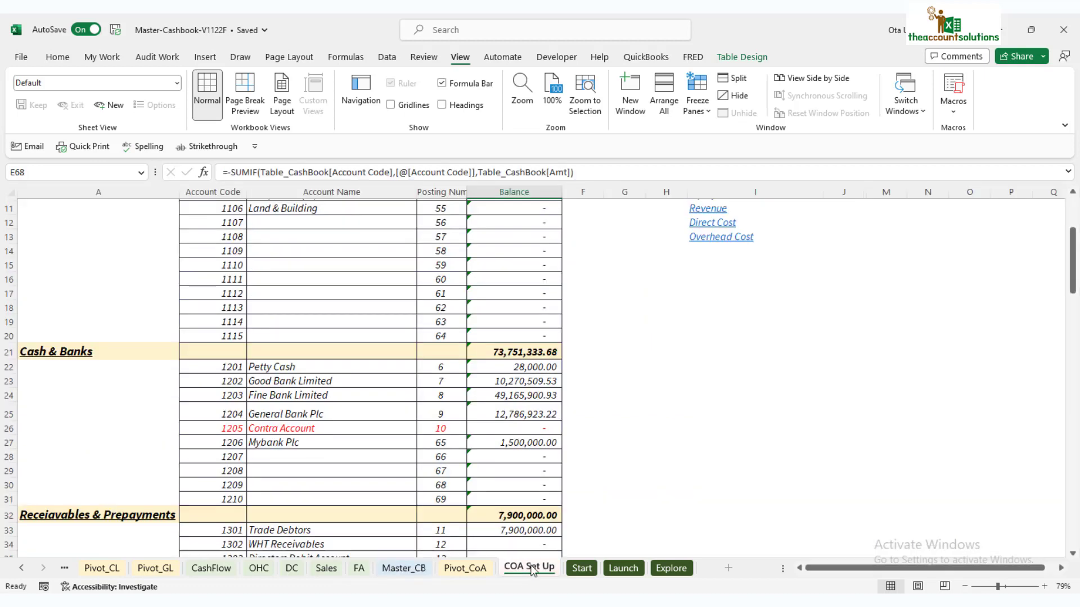
click(534, 398)
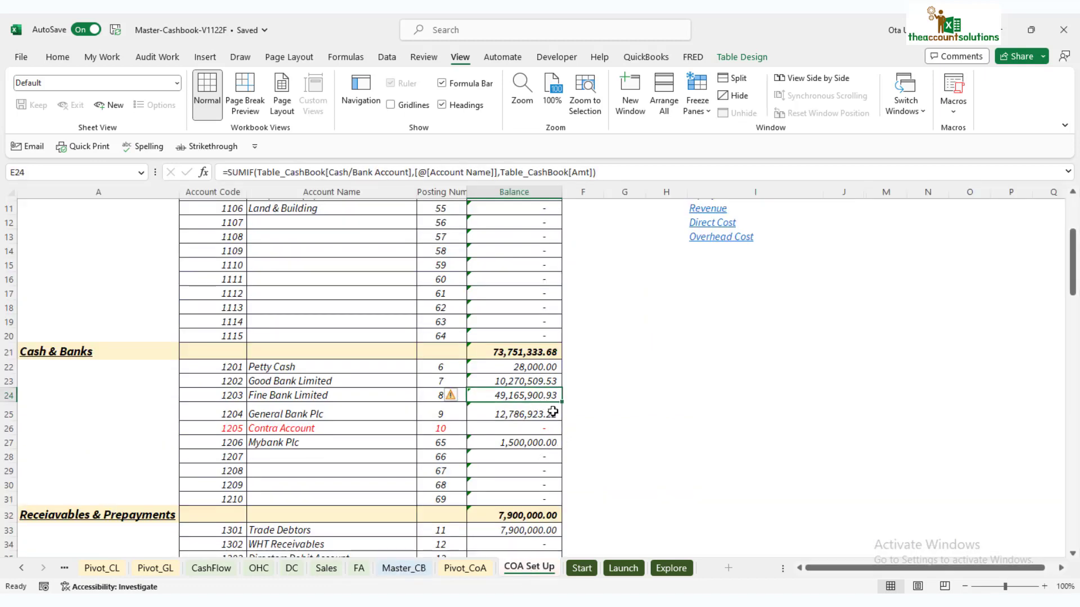
click(524, 383)
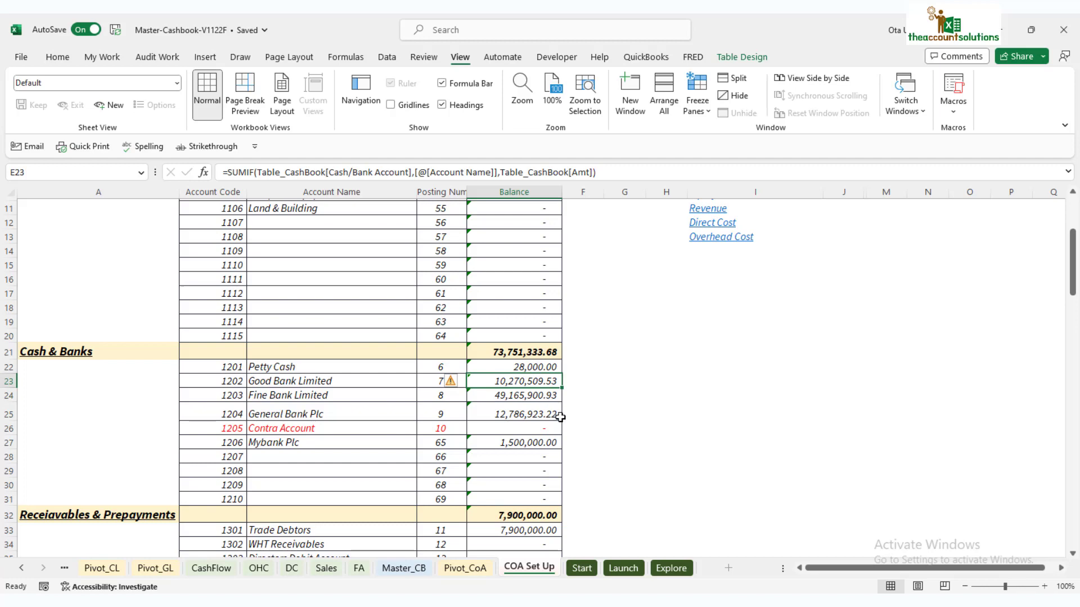
click(518, 442)
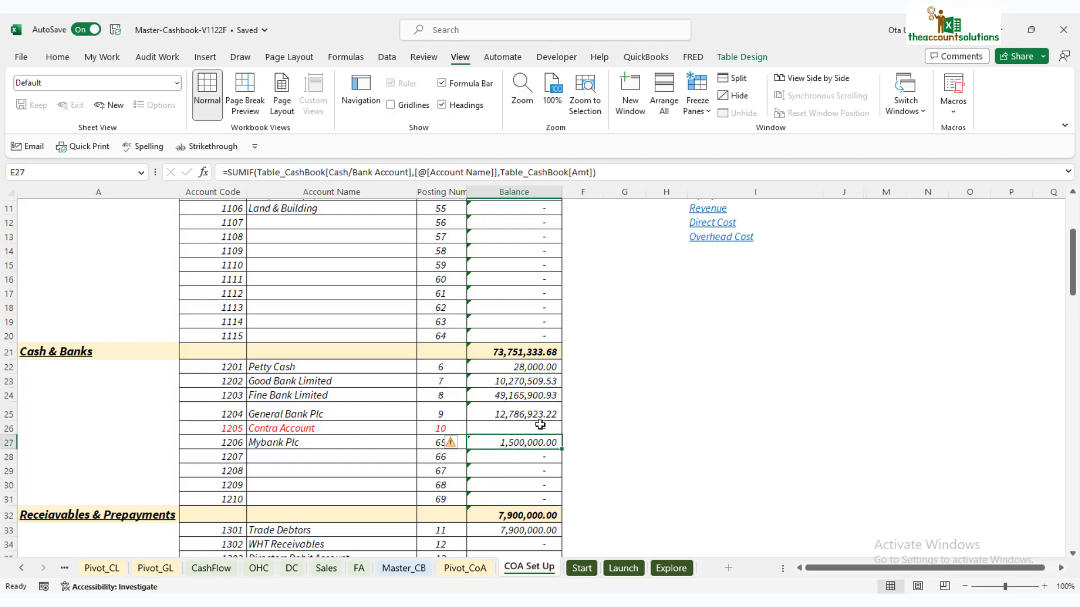
click(544, 429)
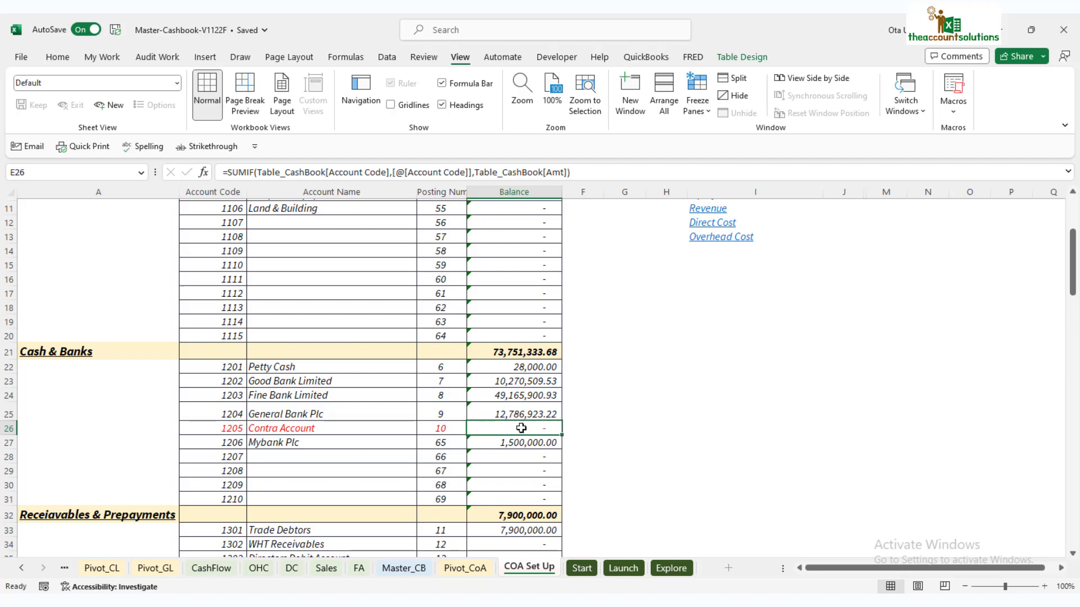
click(405, 568)
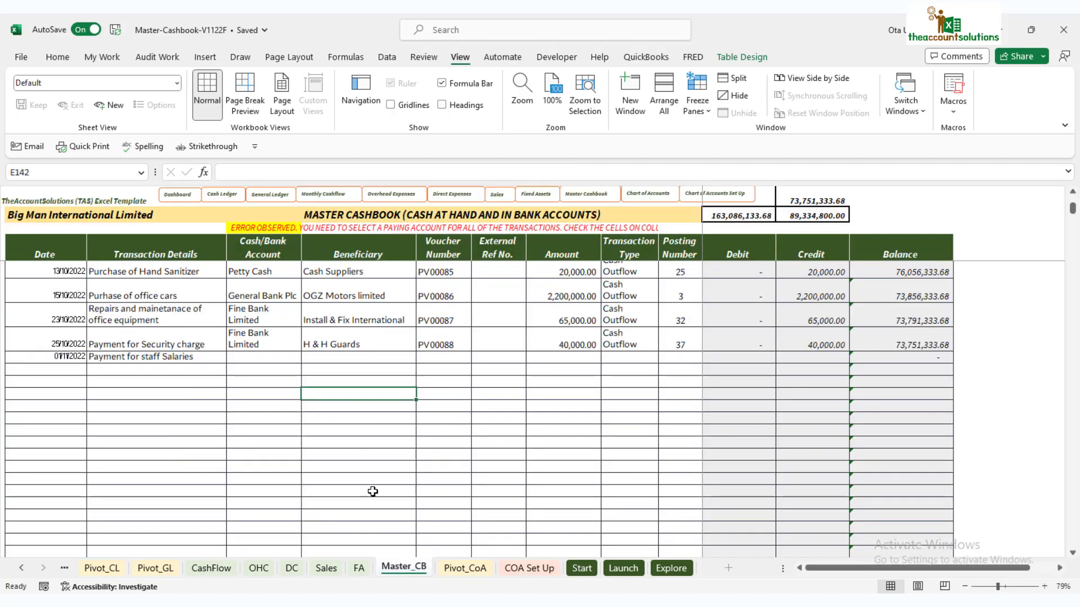
Assign the staff salaries entry to the Fine Bank Limited account and enter "Staff" as its beneficiary
click(253, 359)
click(307, 358)
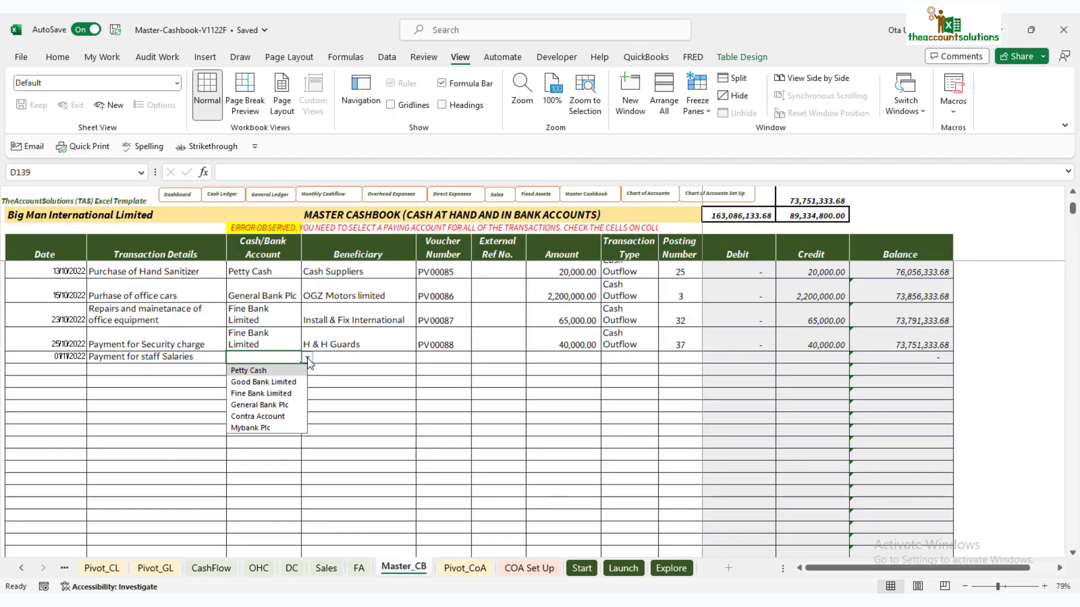
click(269, 395)
click(370, 360)
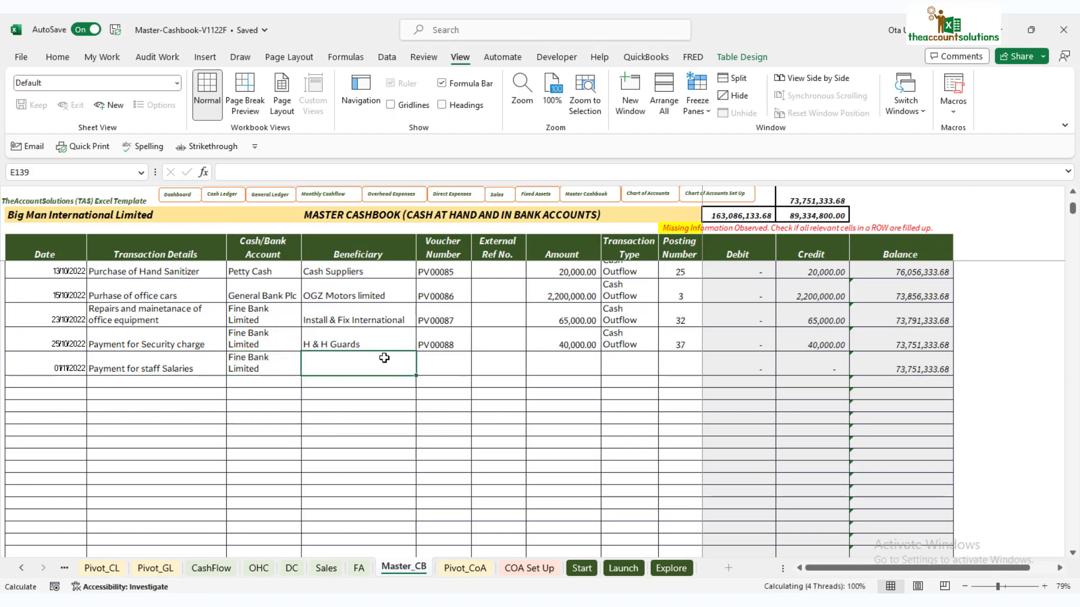
text(Staf)
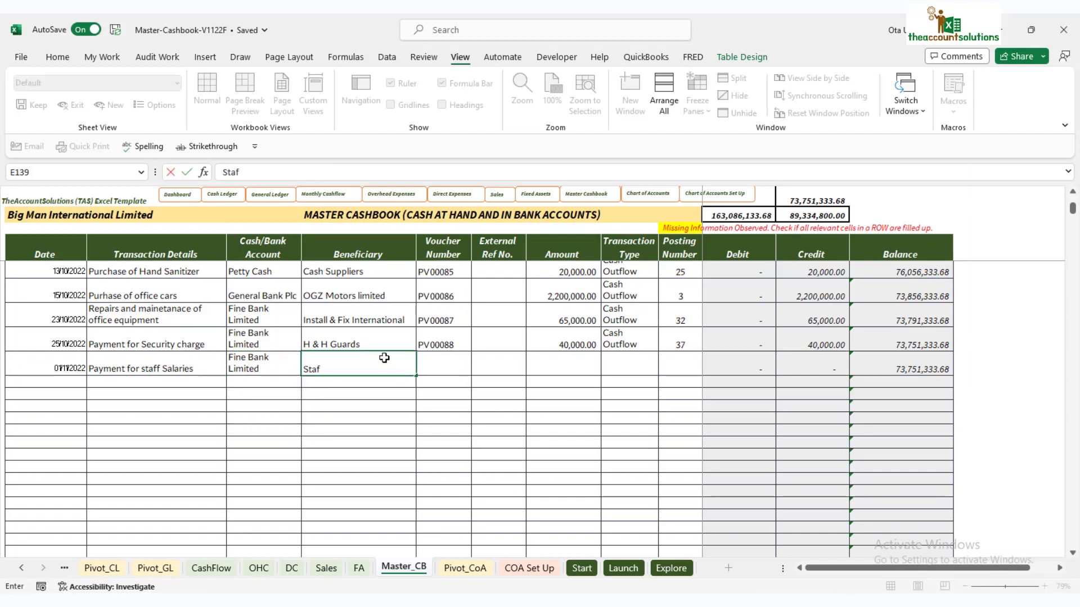
text(f)
click(322, 429)
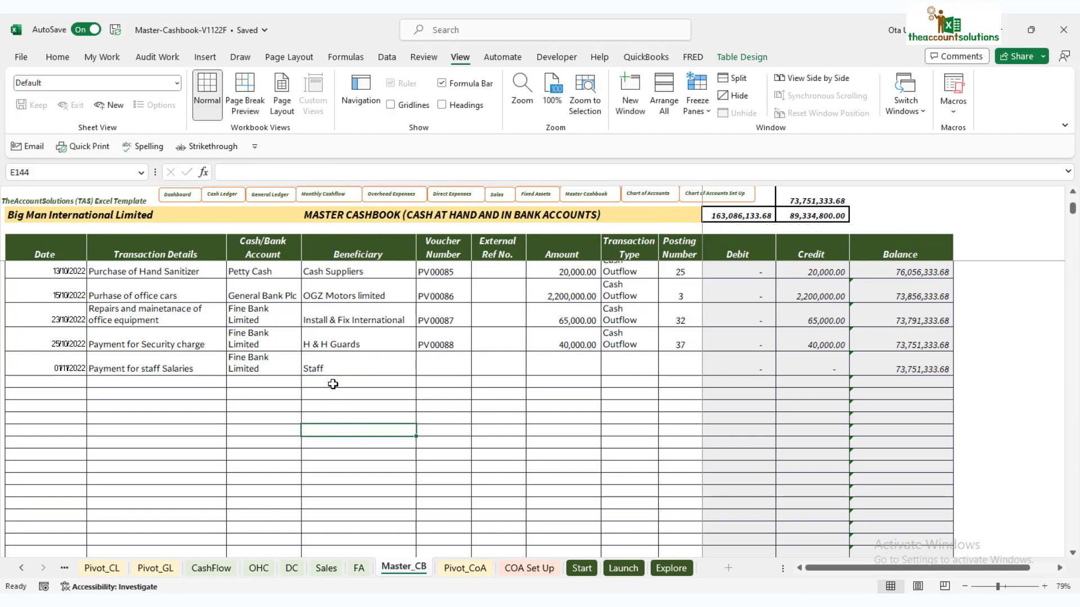
click(337, 355)
Enter voucher number PV00089 for the staff salaries payment, undoing the accidental change made to it
click(448, 363)
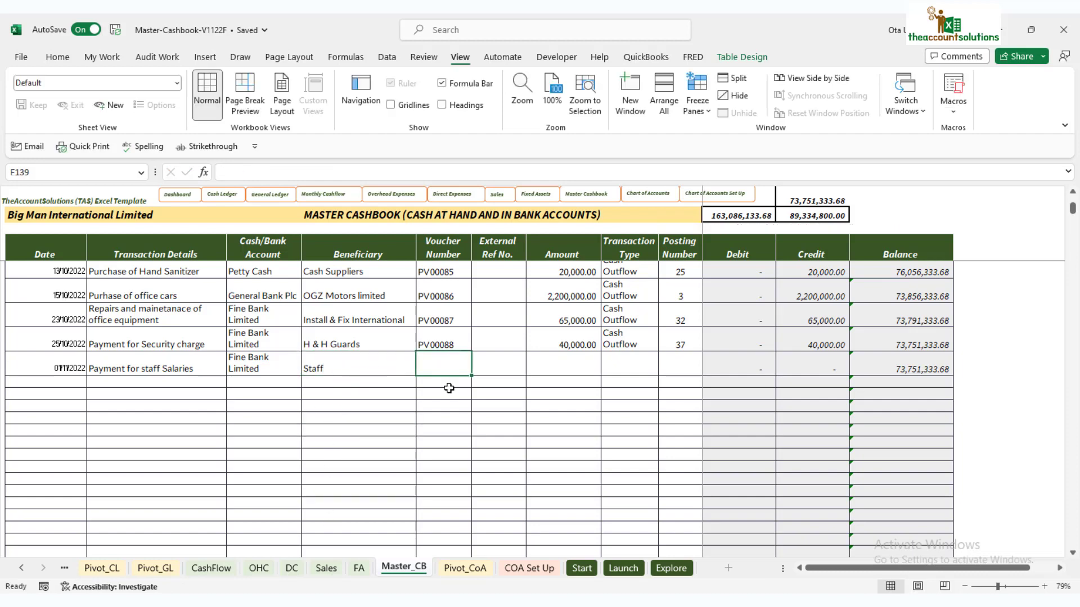
text(PV00)
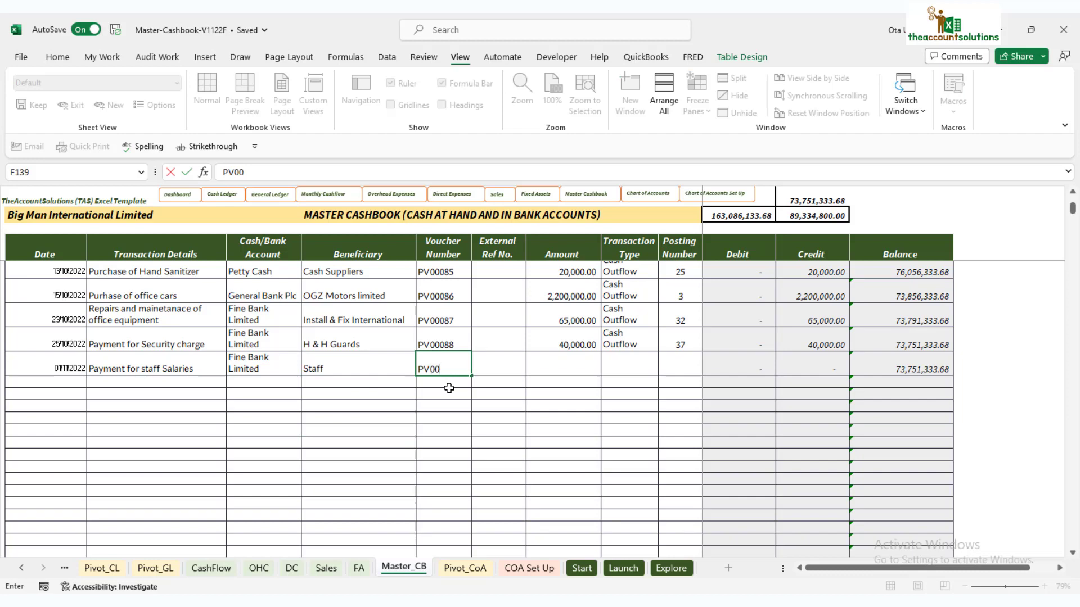
text(089)
click(431, 434)
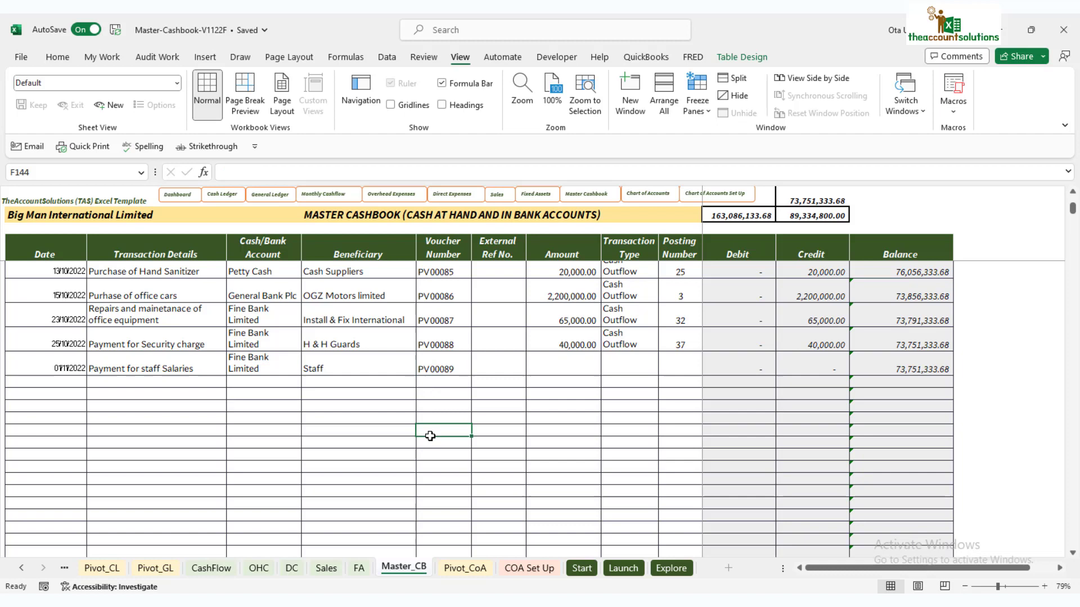
click(452, 370)
click(302, 167)
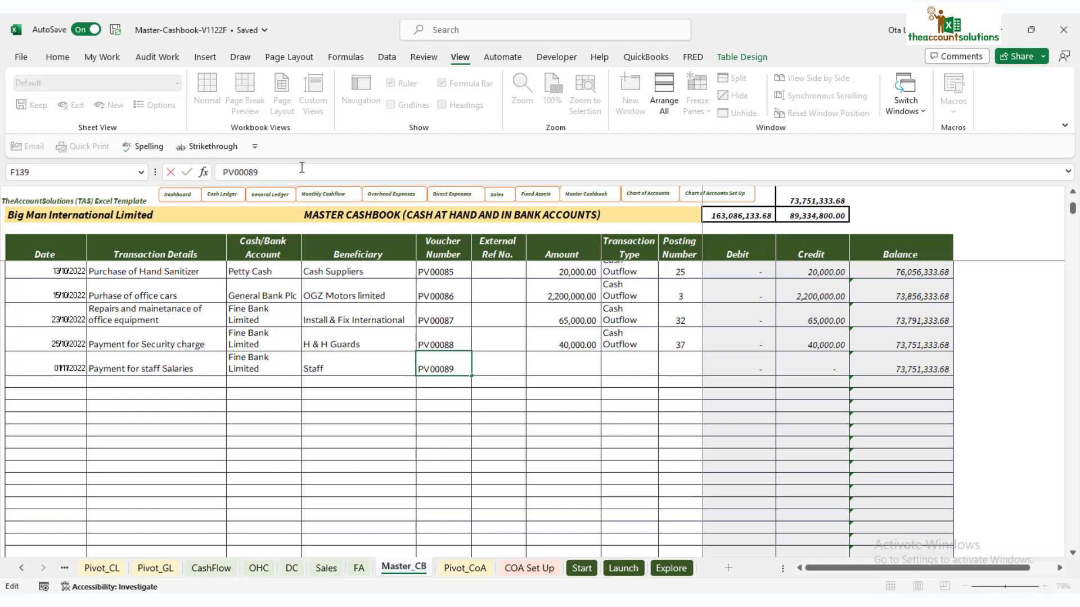
key(Return)
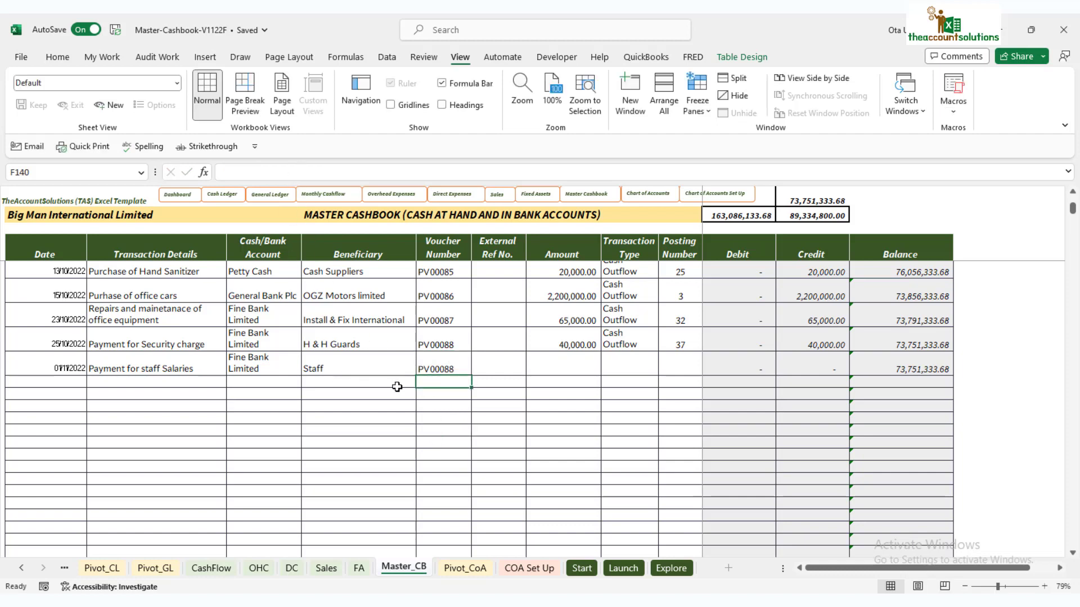
key(ctrl+z)
Set the staff salaries amount to 5,500,000 and its transaction type to Cash Outflow
click(582, 356)
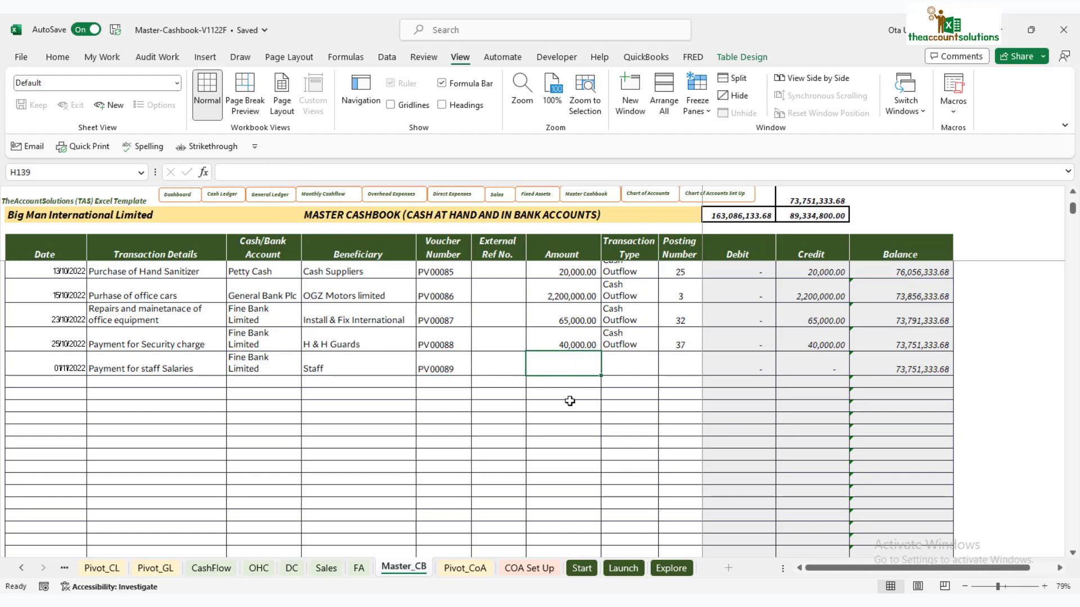
text(55)
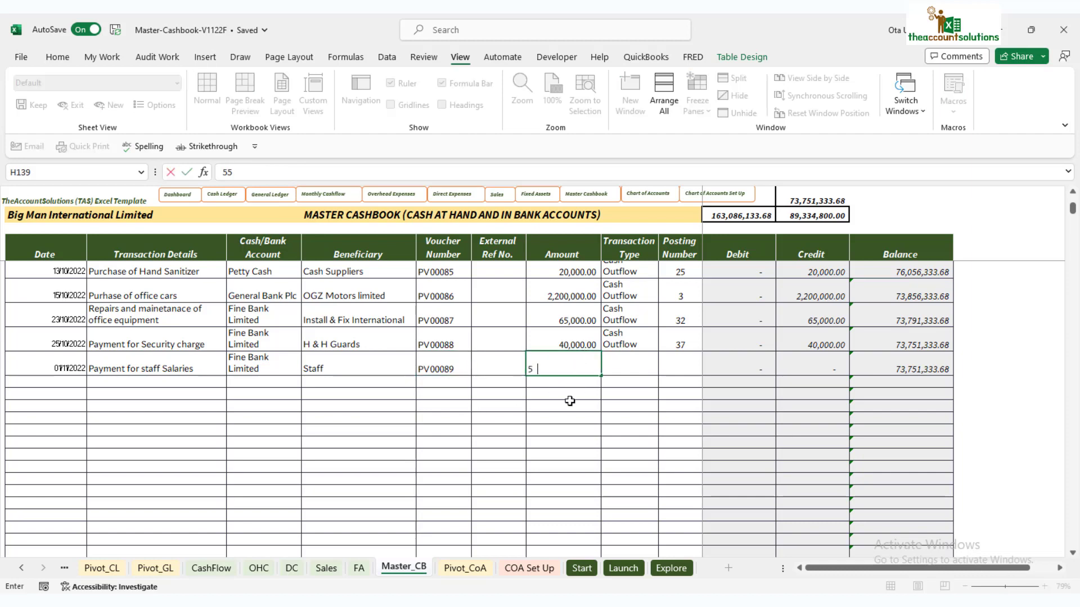
text(00000)
key(Tab)
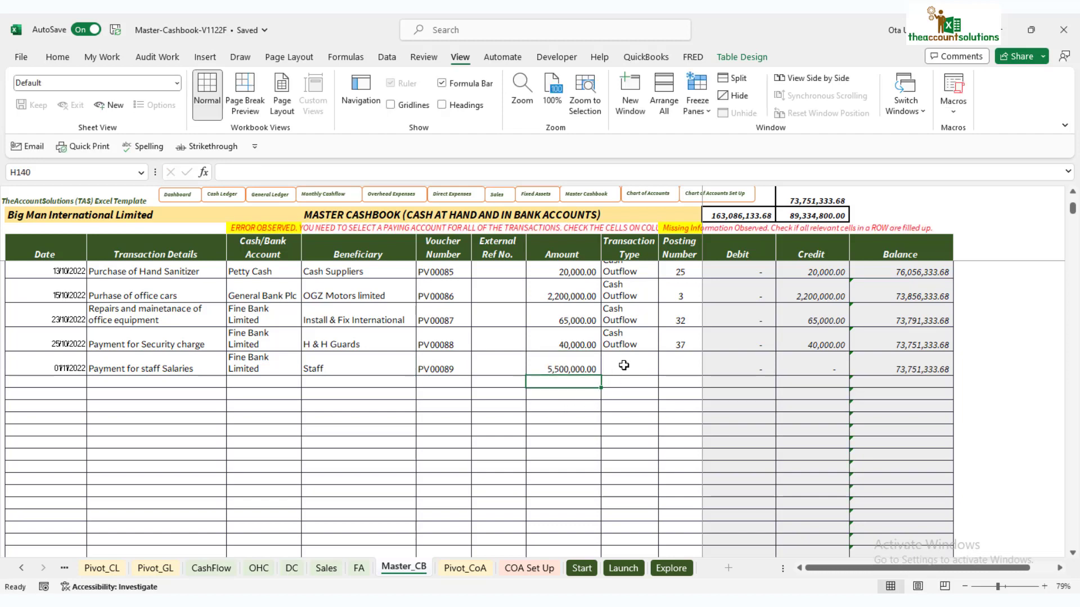
click(665, 368)
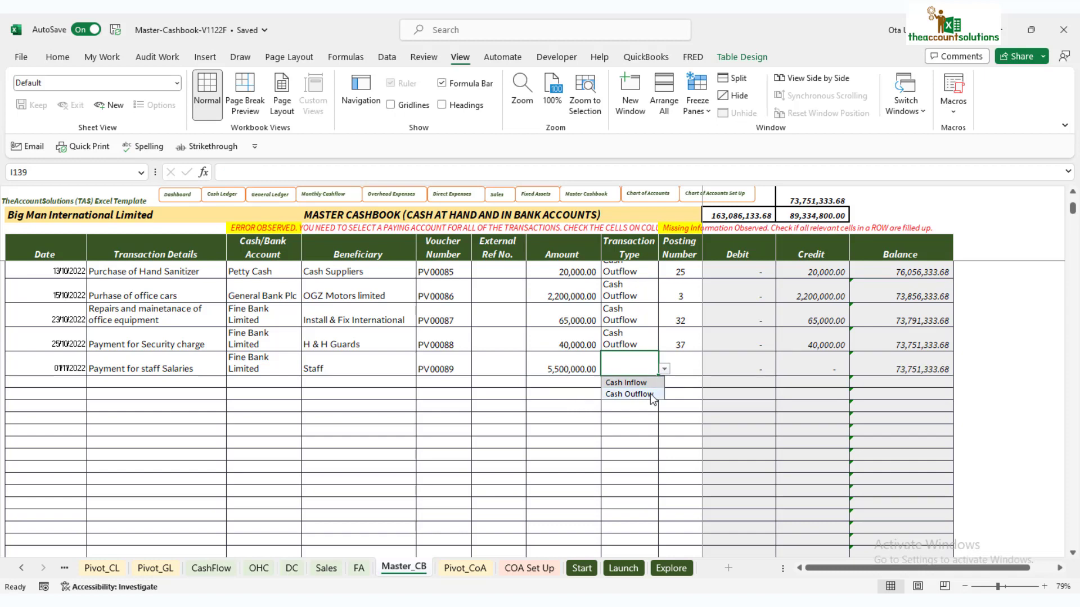
click(647, 393)
Look up Salaries & wages in the chart of accounts and enter its posting number 36 for the staff salaries payment
click(691, 356)
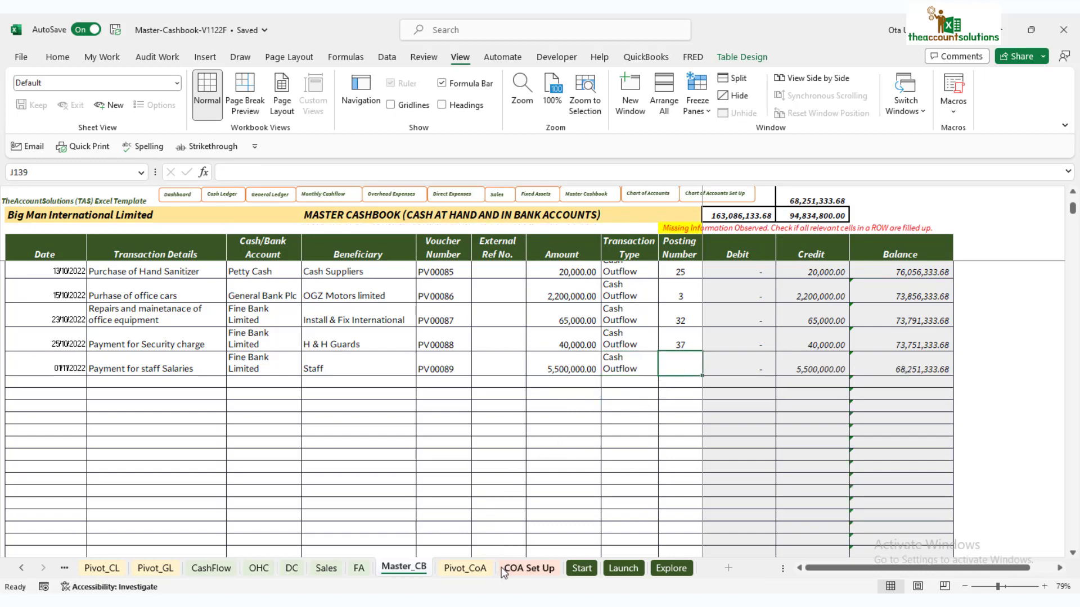
click(465, 568)
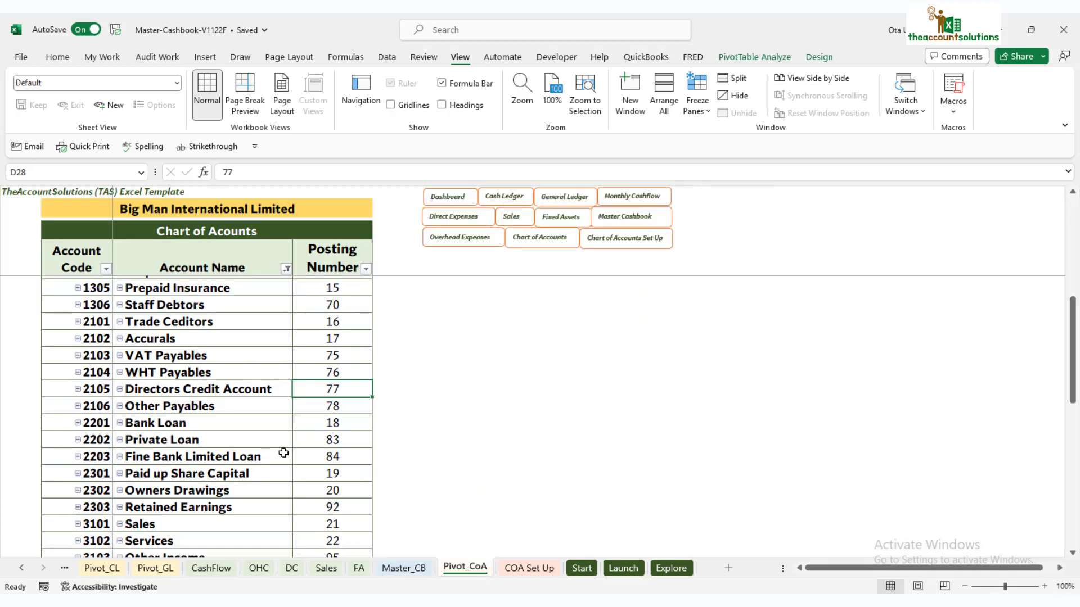
scroll(283, 453, down, 4)
scroll(288, 457, down, 1)
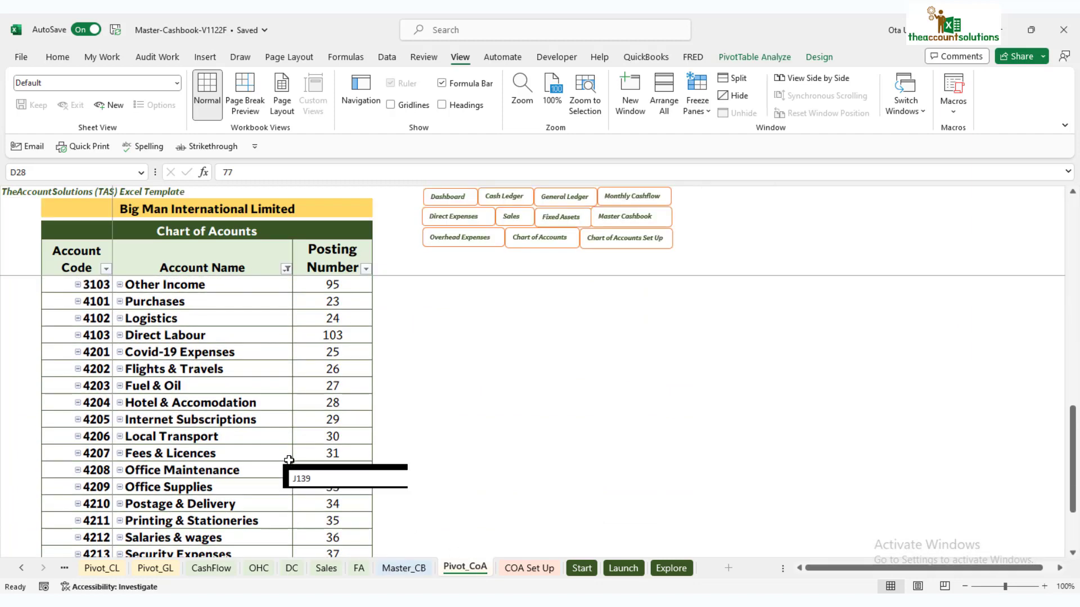
scroll(289, 459, down, 1)
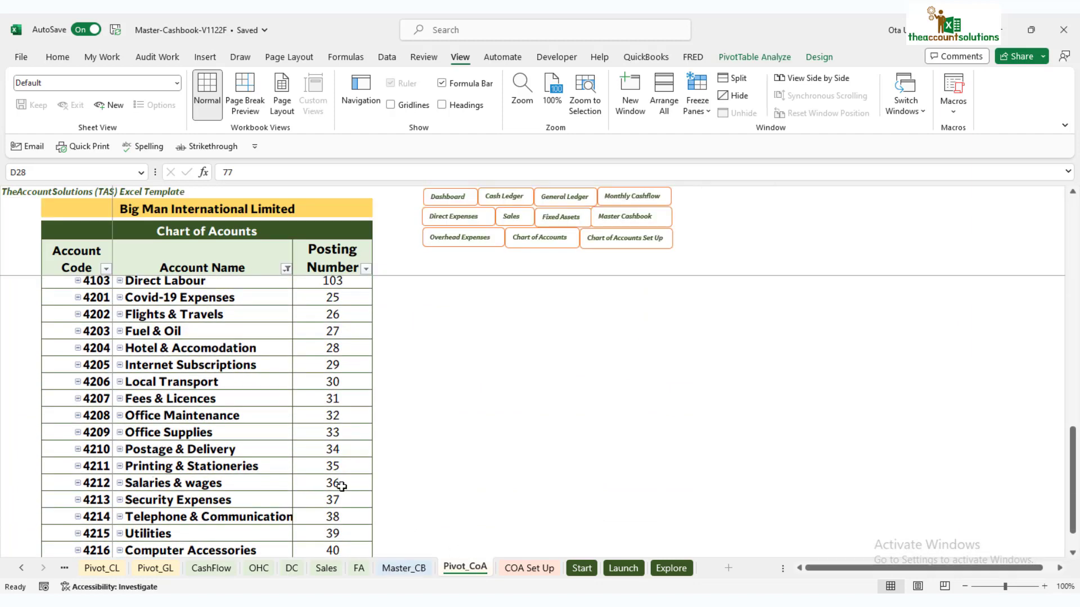
click(413, 569)
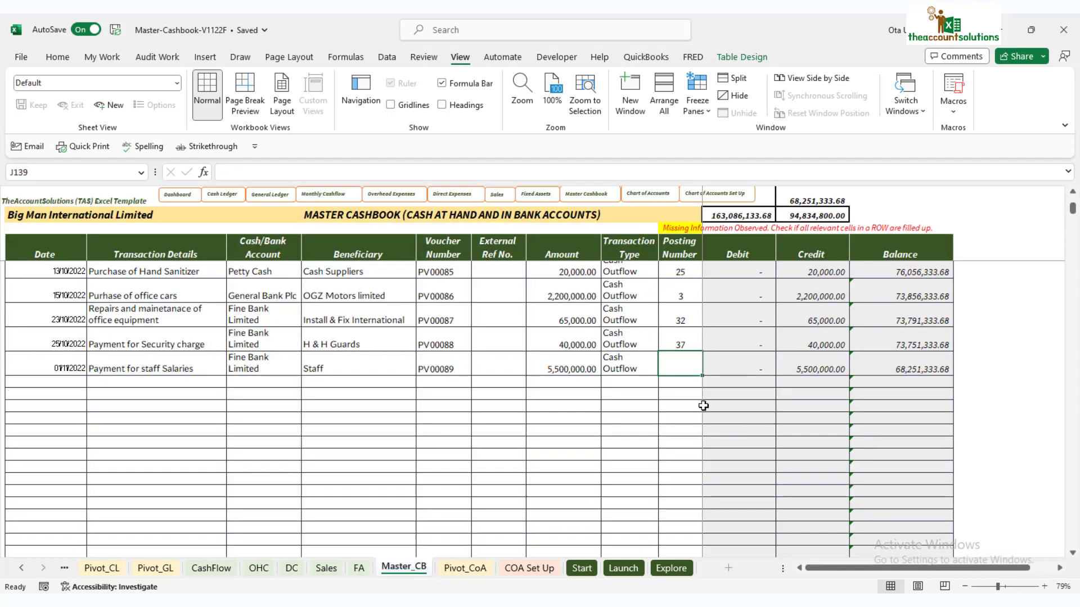
text(36)
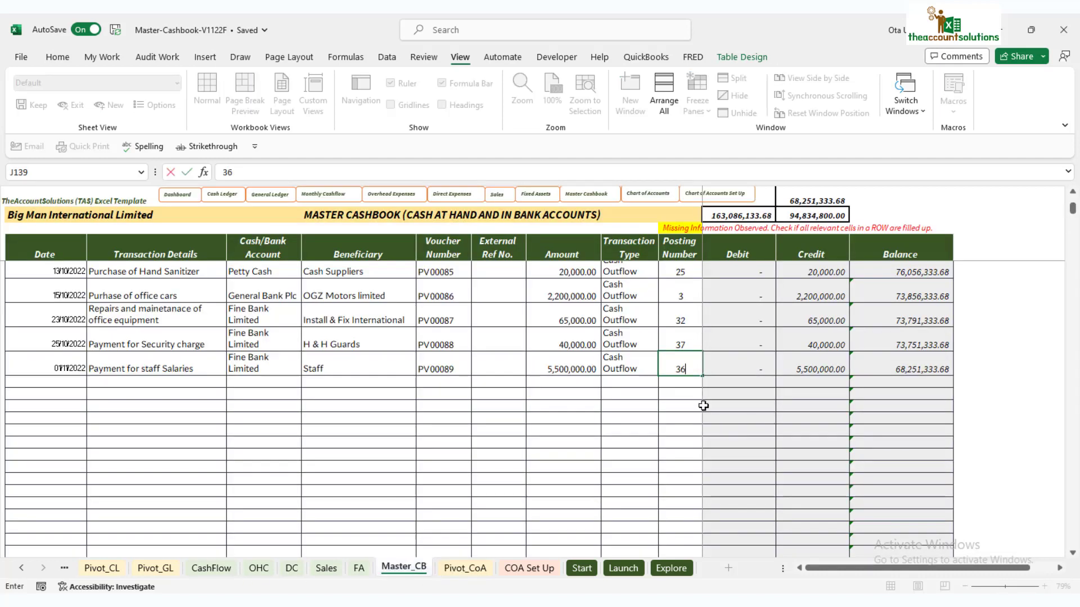
click(667, 428)
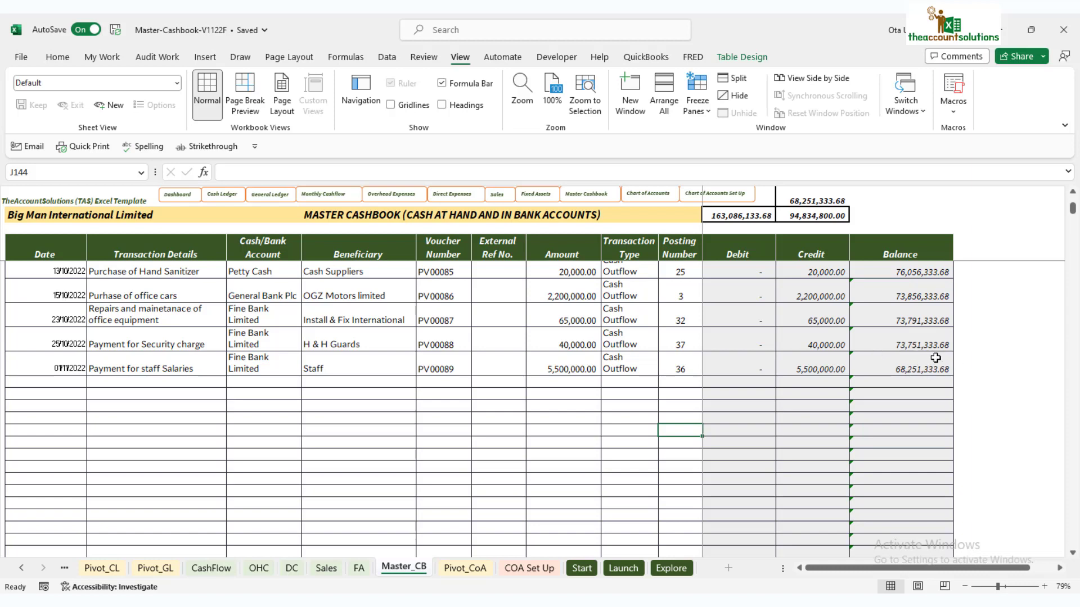
Check the Cash & Banks balances in the chart of accounts set-up after the salary payment, and return to the master cashbook
click(529, 568)
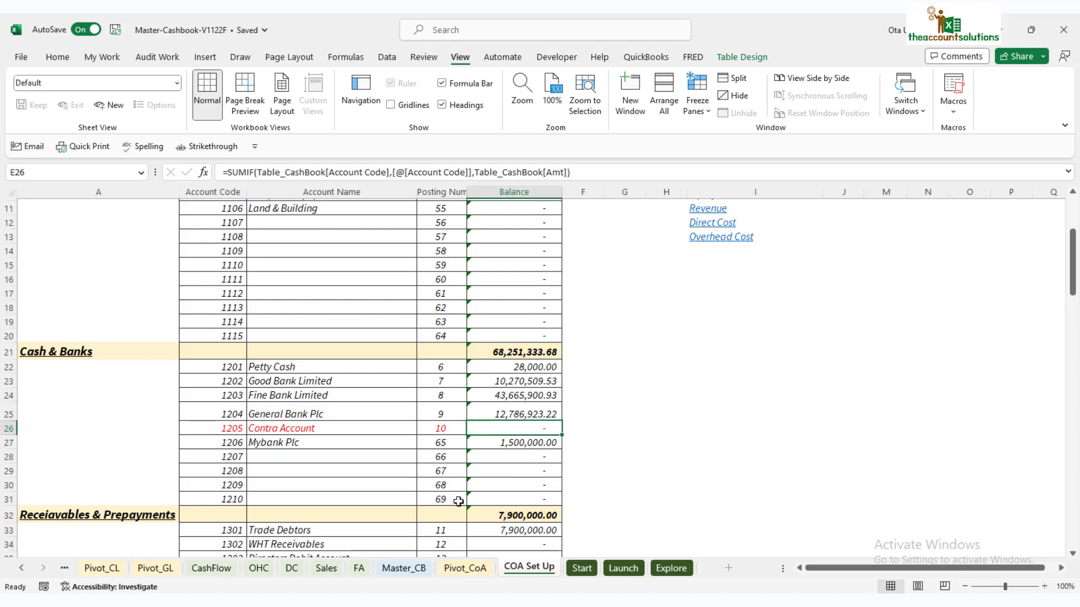
click(406, 567)
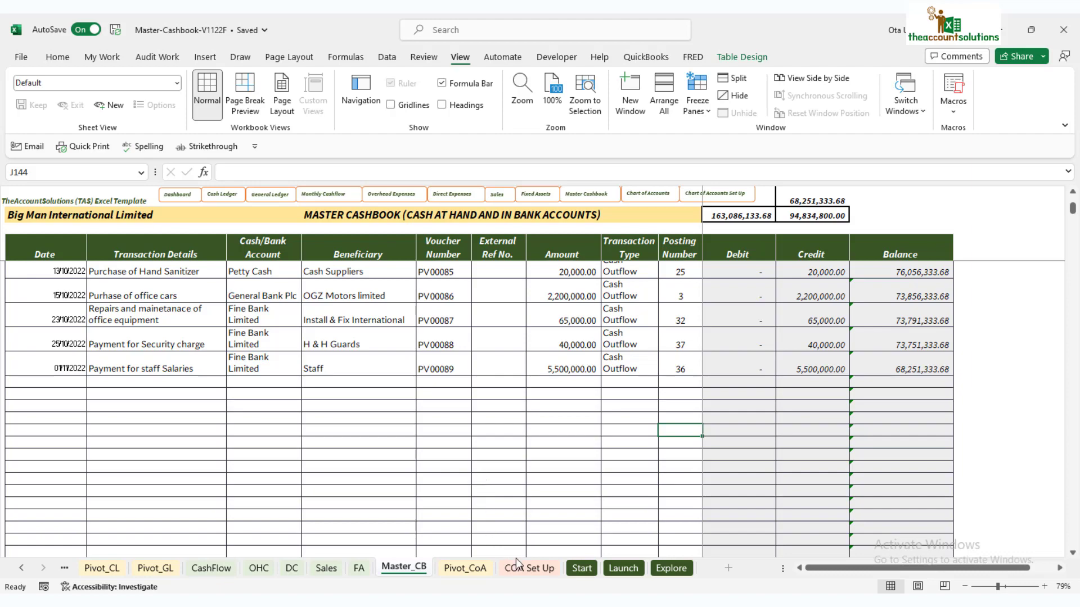
click(388, 396)
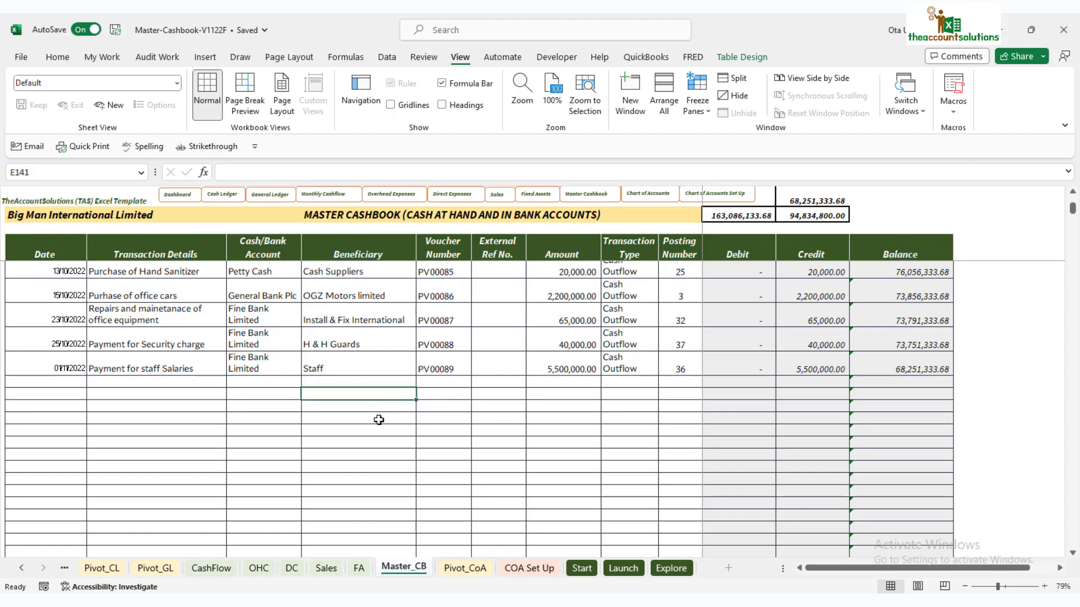
Examine the earlier cashbook transactions and the rows around the staff salaries entry
scroll(393, 413, up, 6)
scroll(446, 413, down, 4)
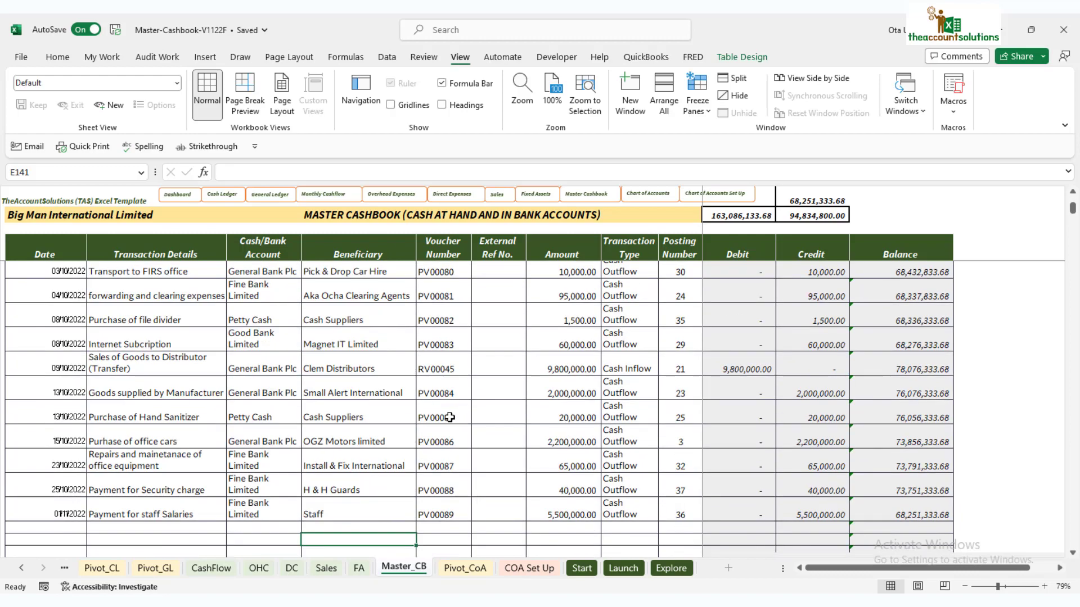
scroll(448, 416, down, 2)
scroll(499, 424, up, 5)
click(509, 287)
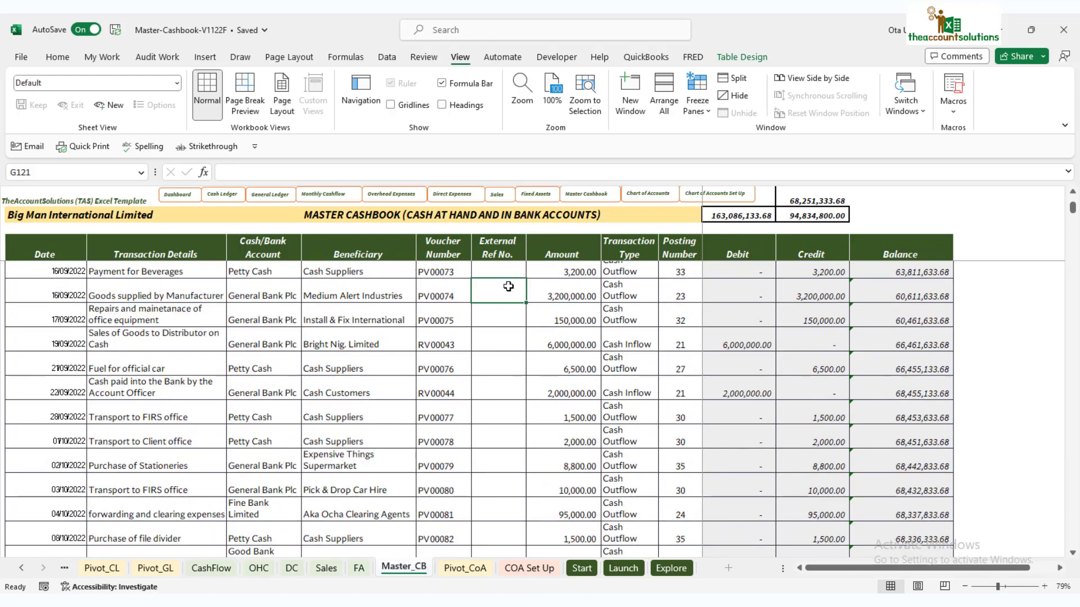
scroll(506, 326, up, 15)
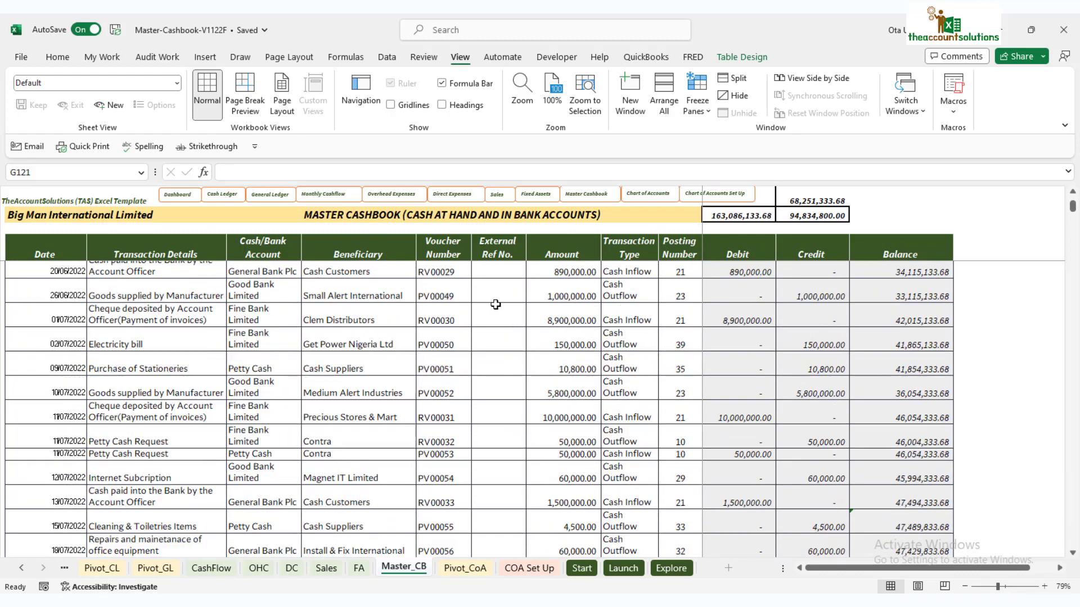
scroll(495, 304, down, 15)
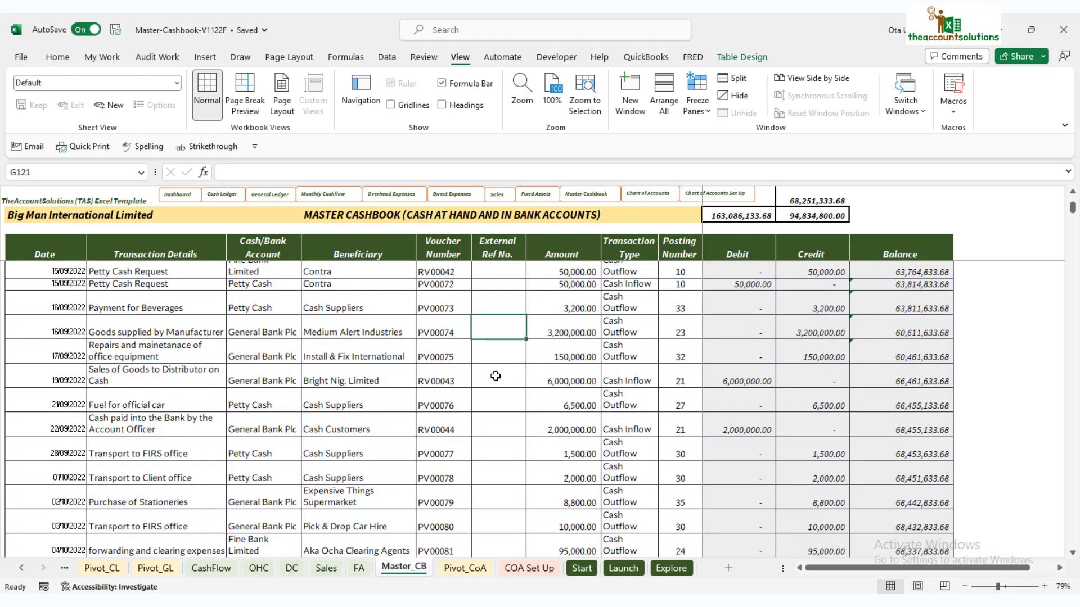
scroll(496, 376, down, 7)
scroll(496, 378, up, 2)
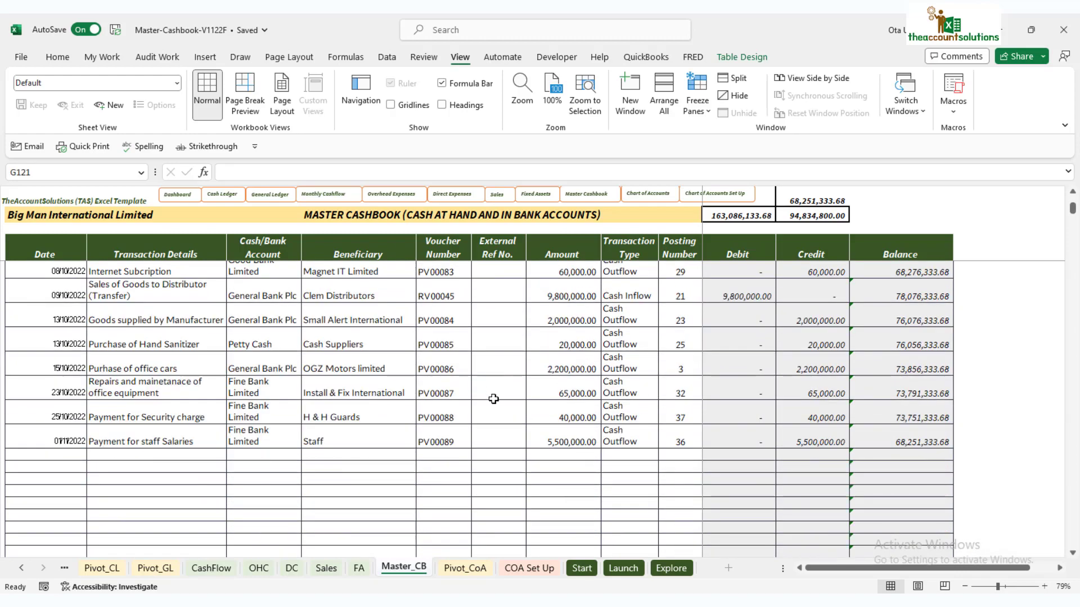
scroll(493, 398, up, 15)
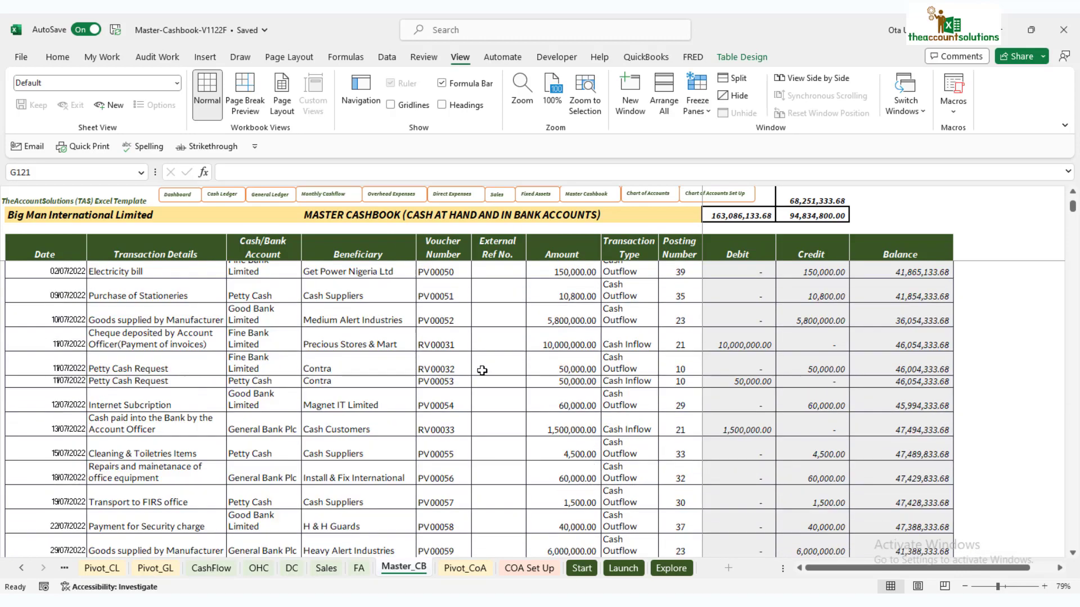
scroll(483, 365, up, 4)
scroll(485, 368, down, 12)
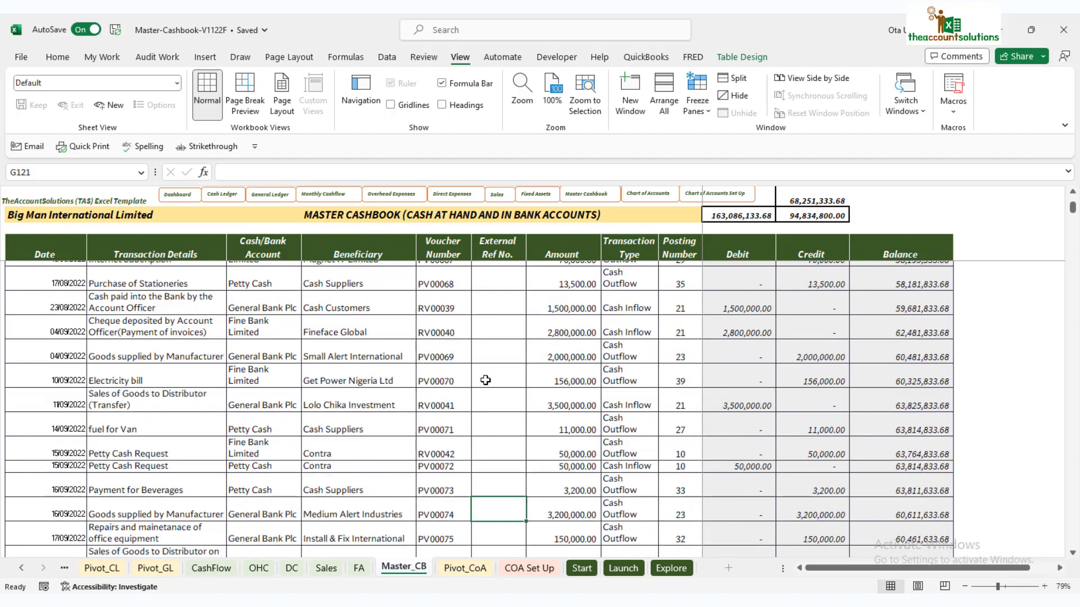
scroll(485, 380, down, 12)
scroll(482, 387, up, 4)
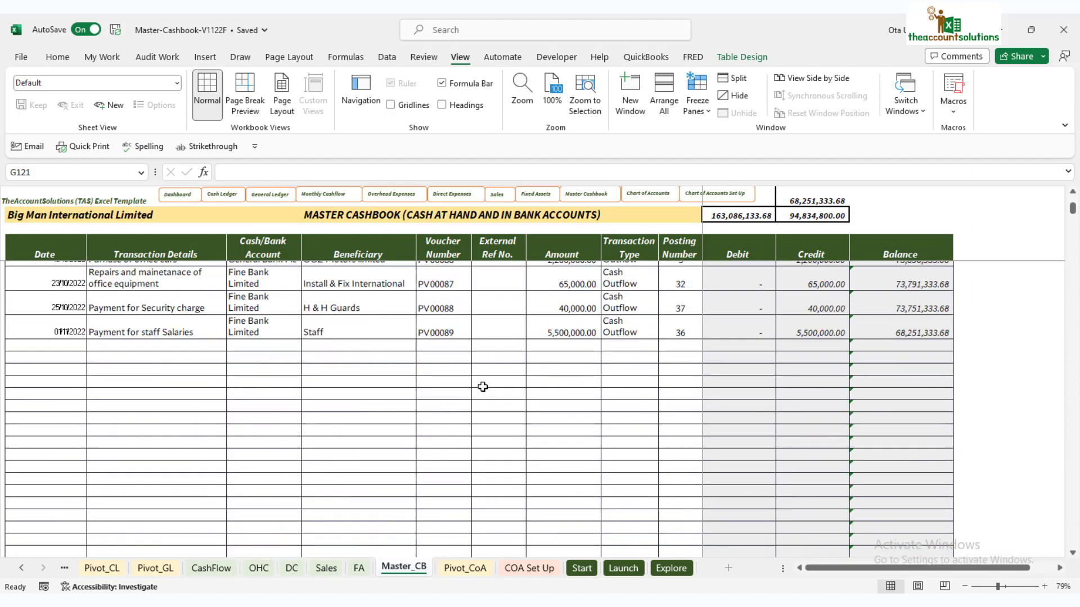
scroll(482, 387, down, 1)
scroll(483, 387, down, 2)
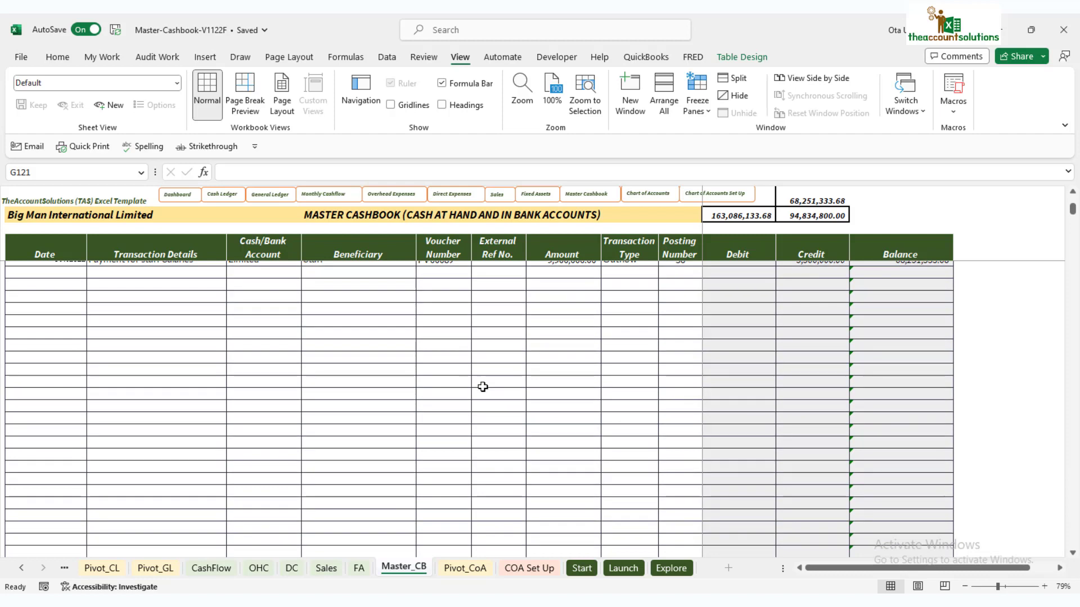
scroll(480, 386, up, 3)
scroll(475, 385, down, 1)
scroll(475, 384, down, 1)
scroll(475, 383, up, 2)
Examine each entry field of the first empty cashbook row, including the cash/bank account and transaction type choices
click(56, 311)
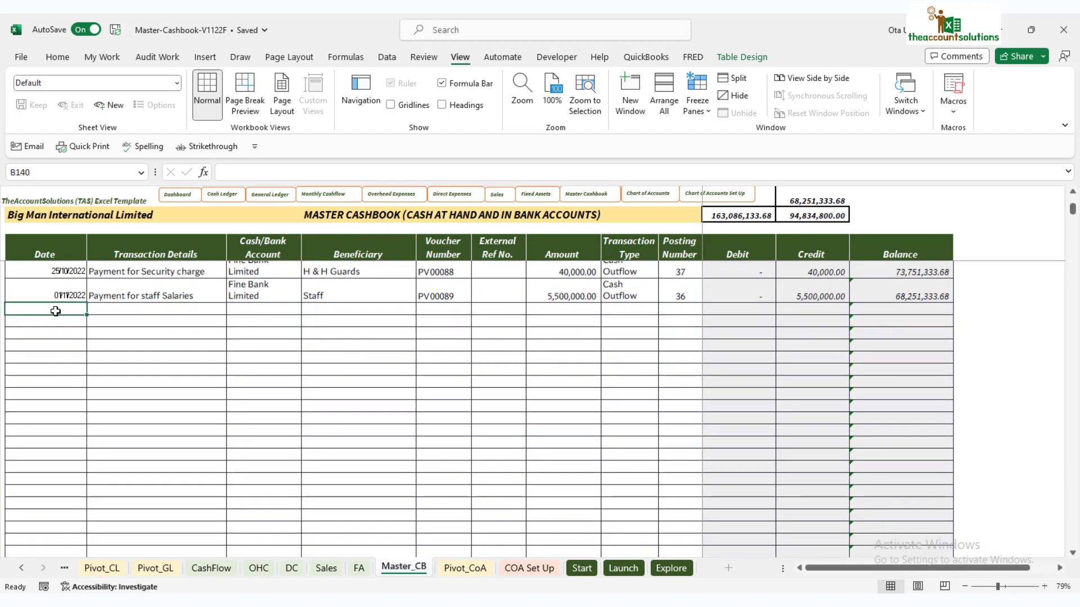
click(131, 310)
click(261, 310)
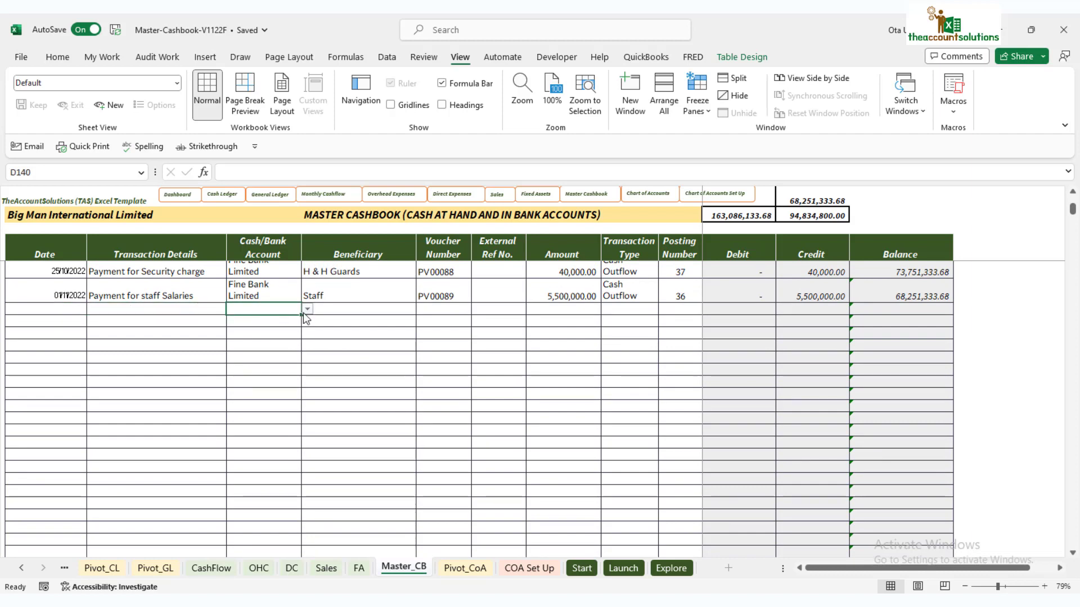
click(306, 309)
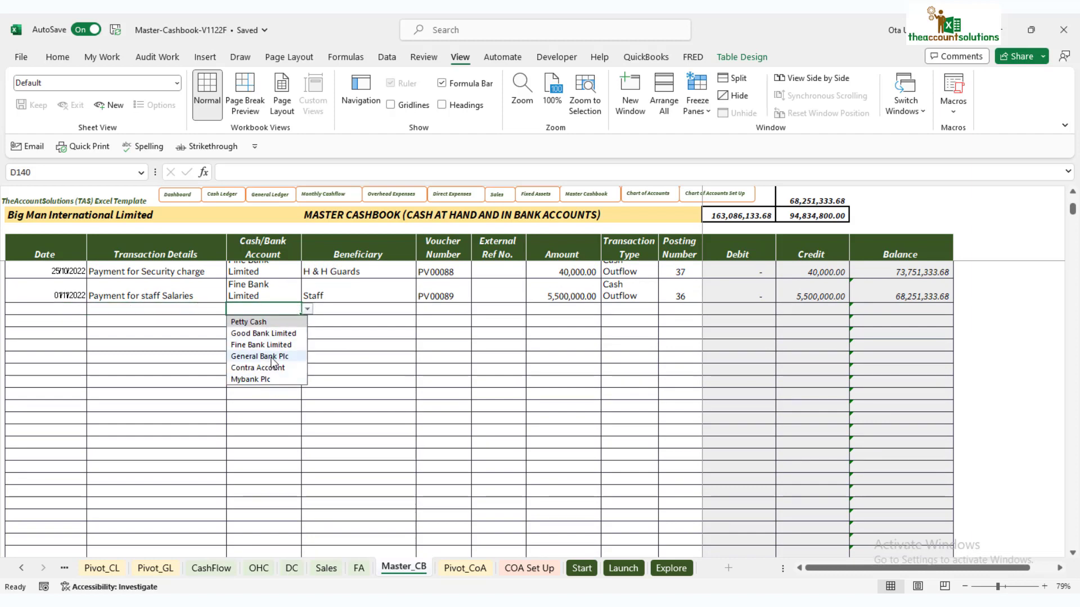
click(337, 308)
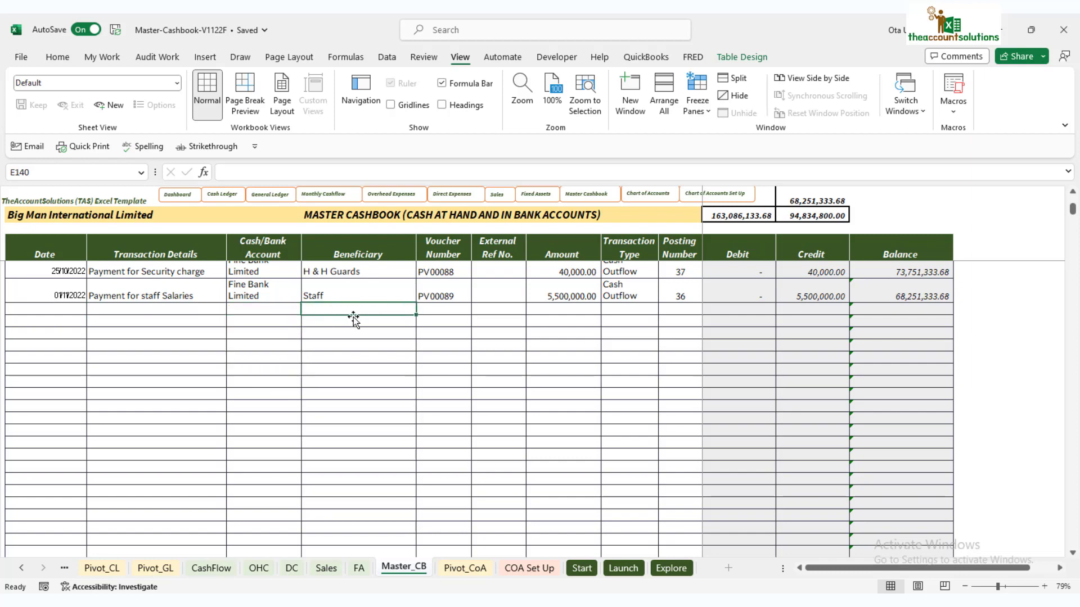
click(444, 309)
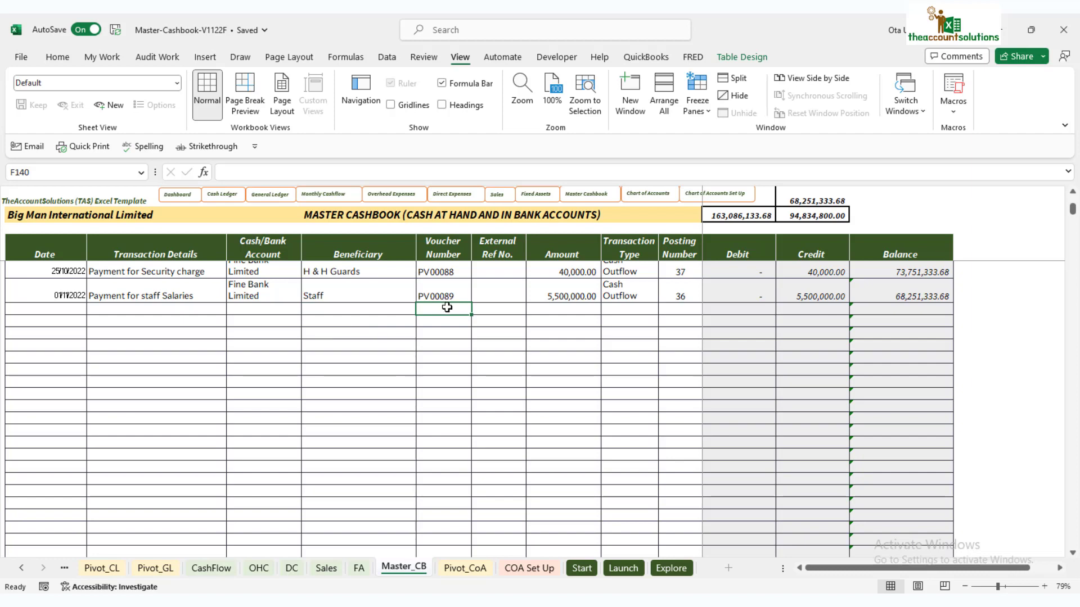
click(506, 308)
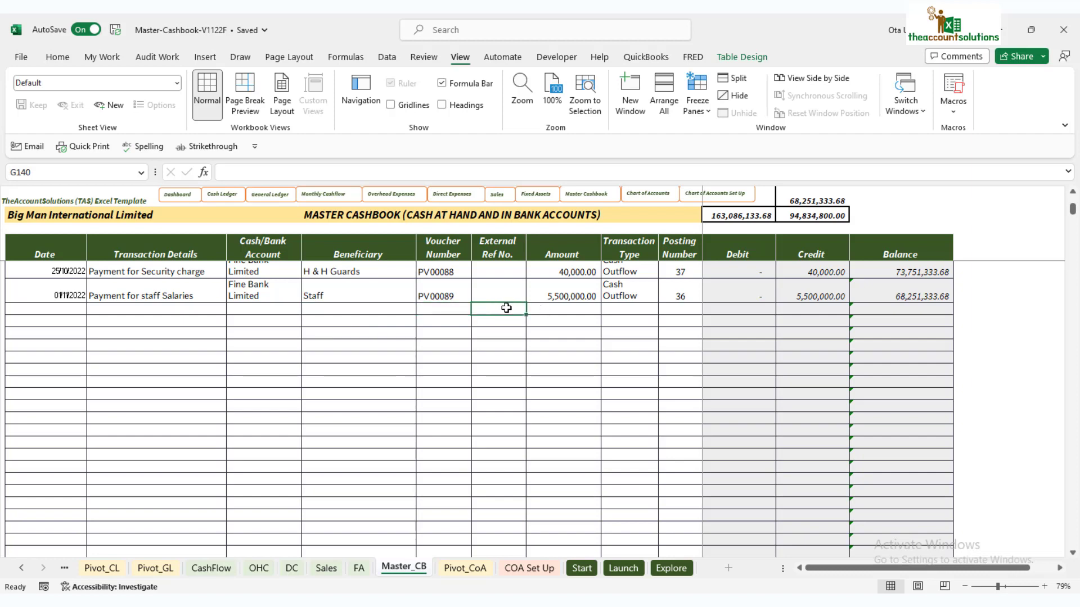
click(571, 308)
click(632, 308)
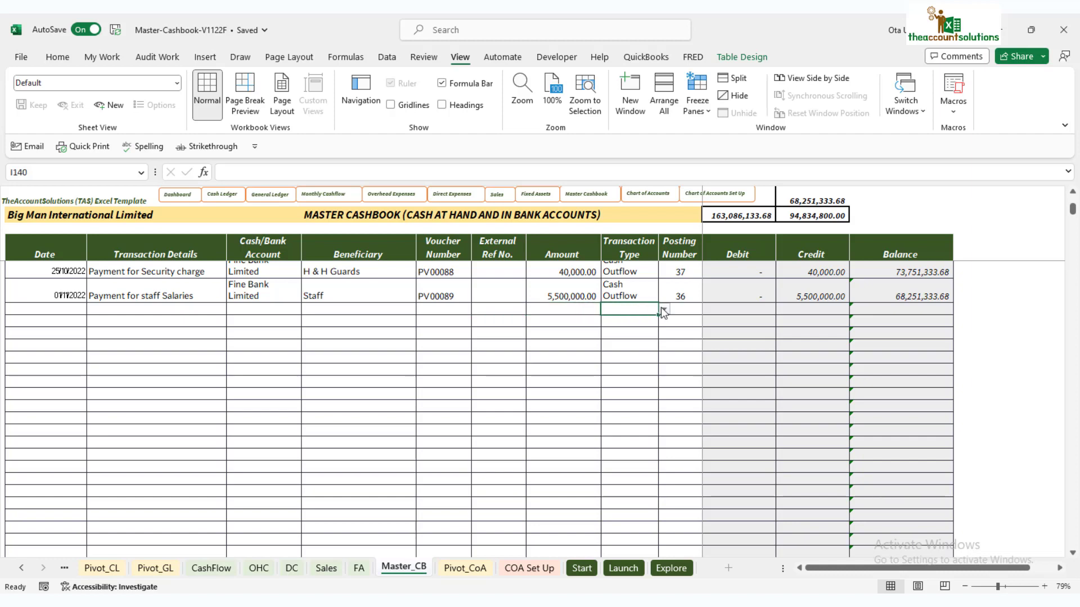
click(663, 310)
click(687, 306)
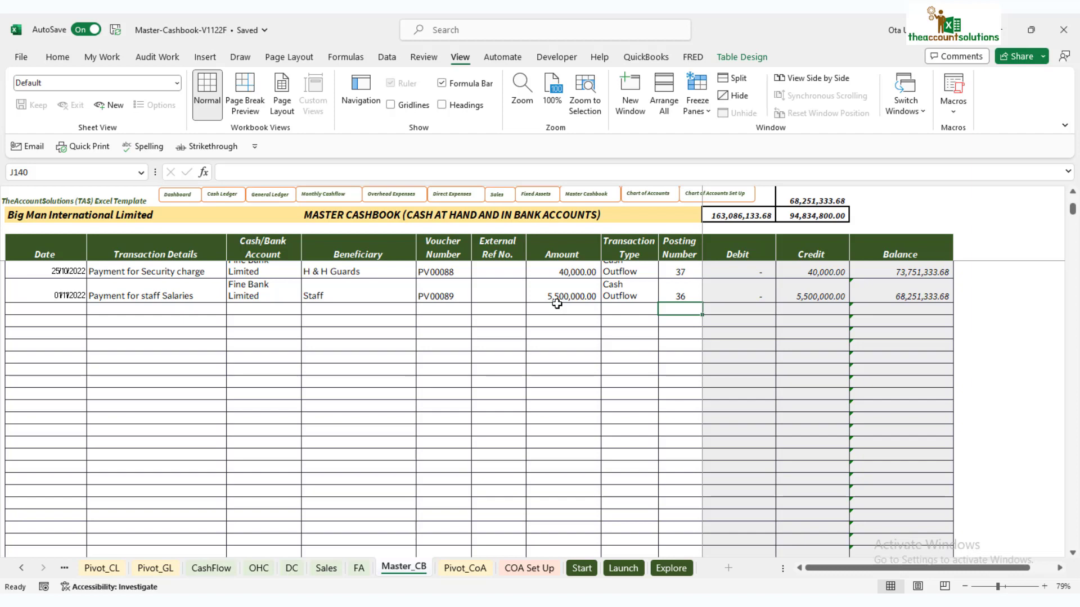
Enter the date 3/11/22 in the first empty cashbook row below the staff salaries payment
scroll(463, 388, up, 2)
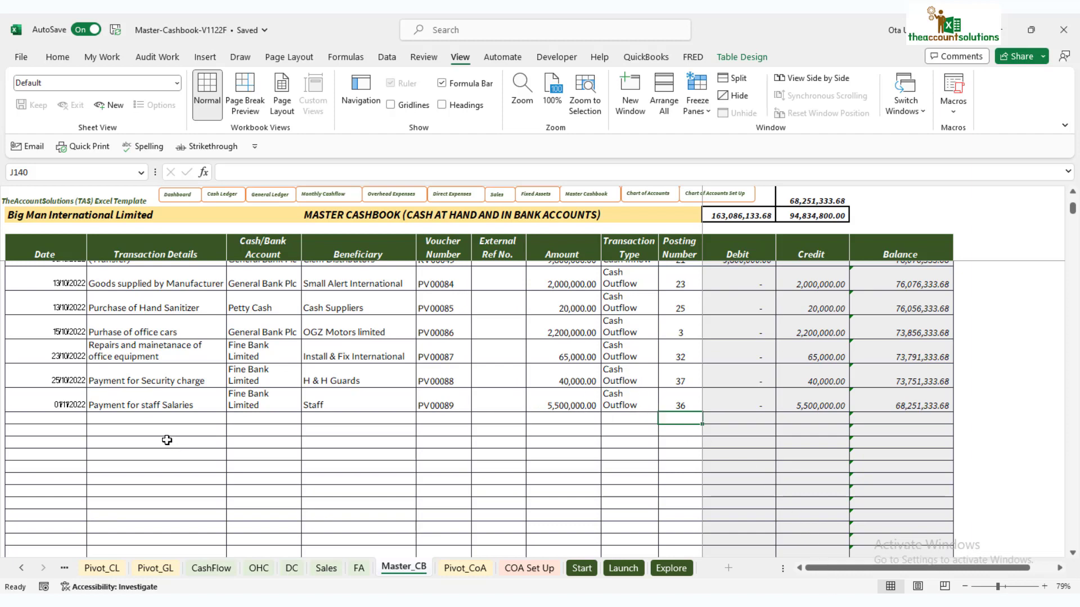
click(55, 419)
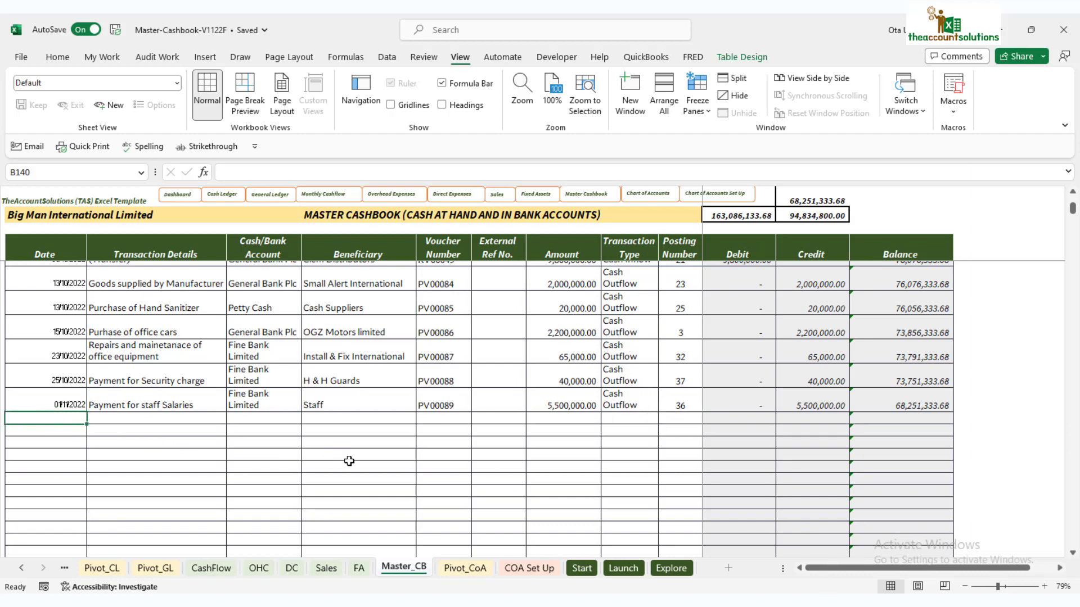
text(1/)
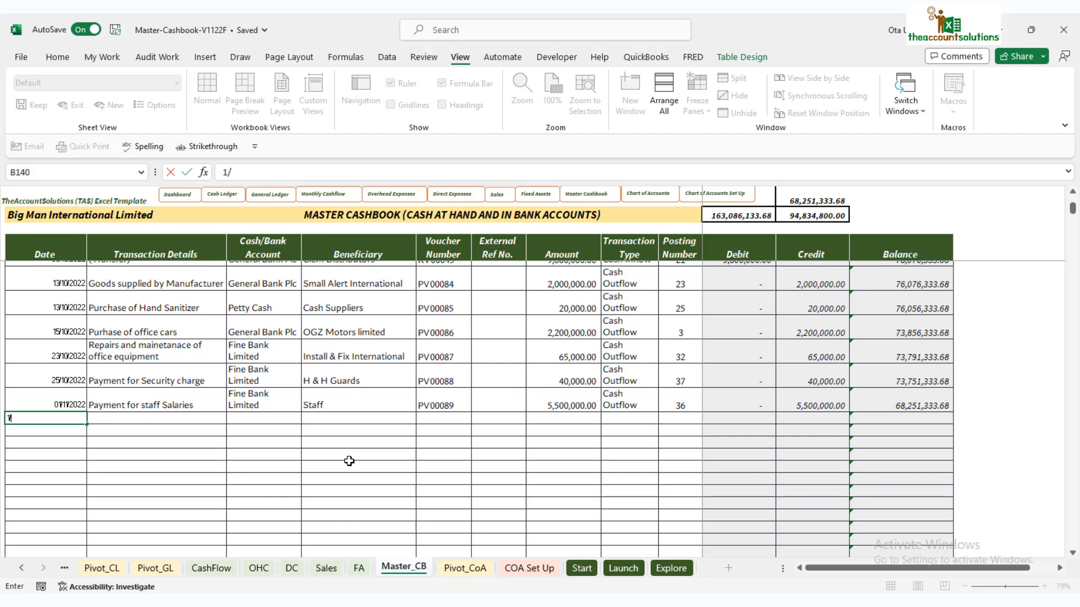
text(1)
key(Tab)
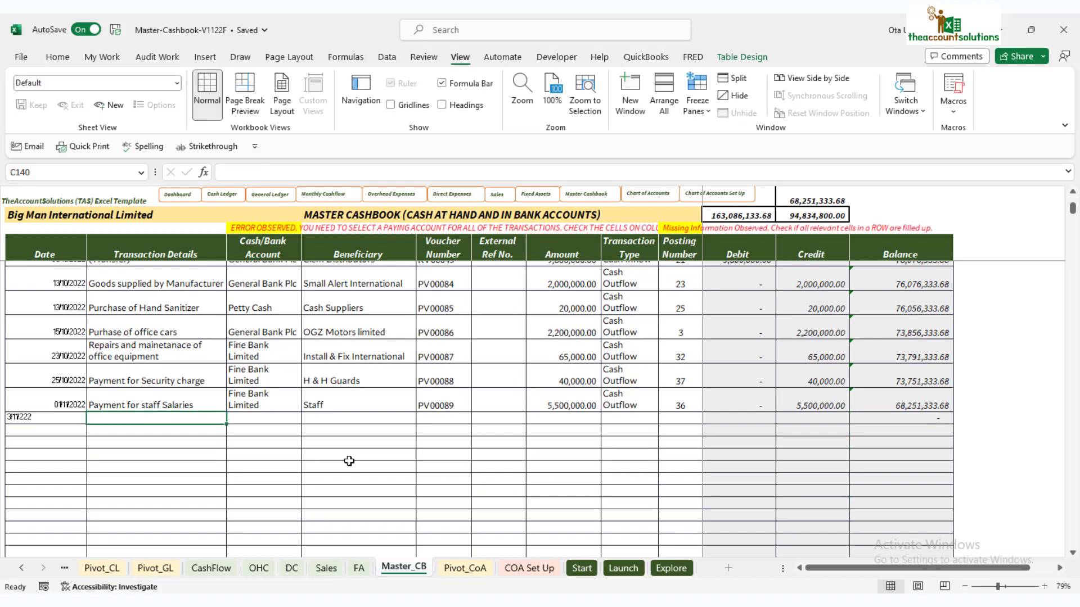
click(65, 416)
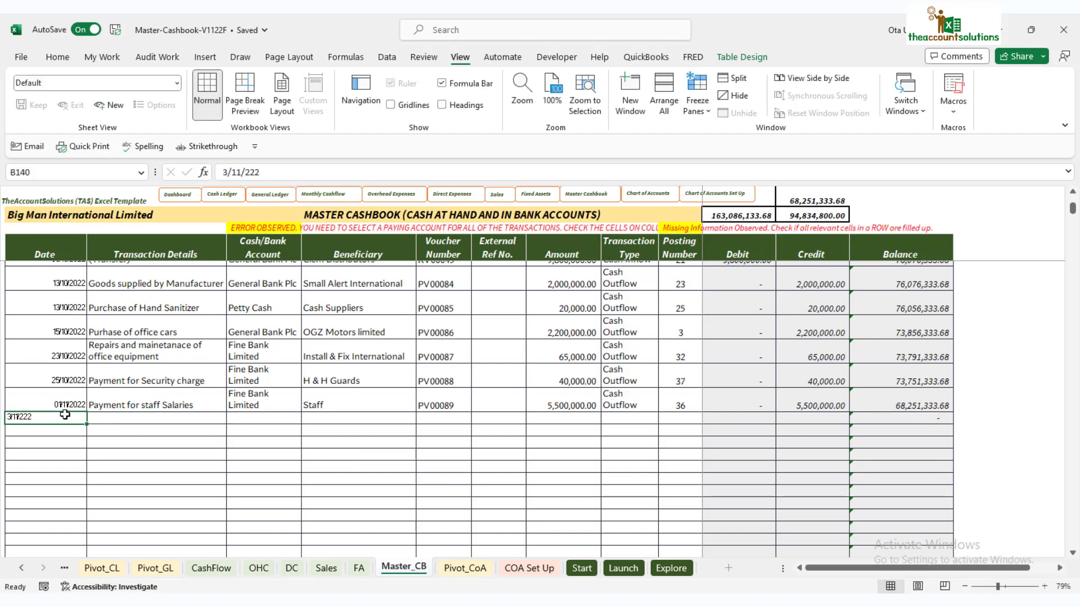
text(3/11)
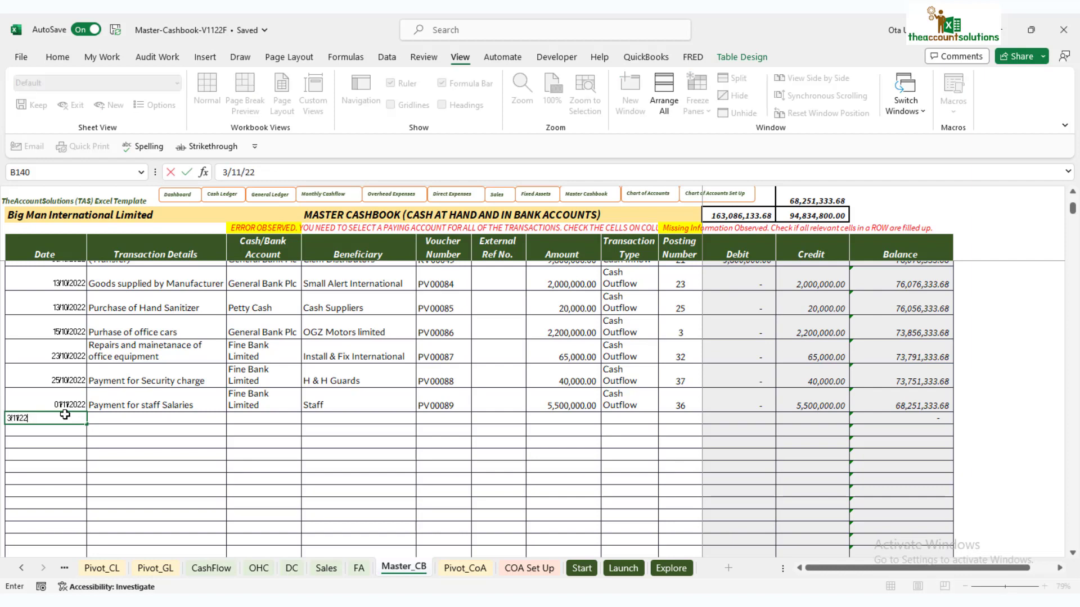
key(Tab)
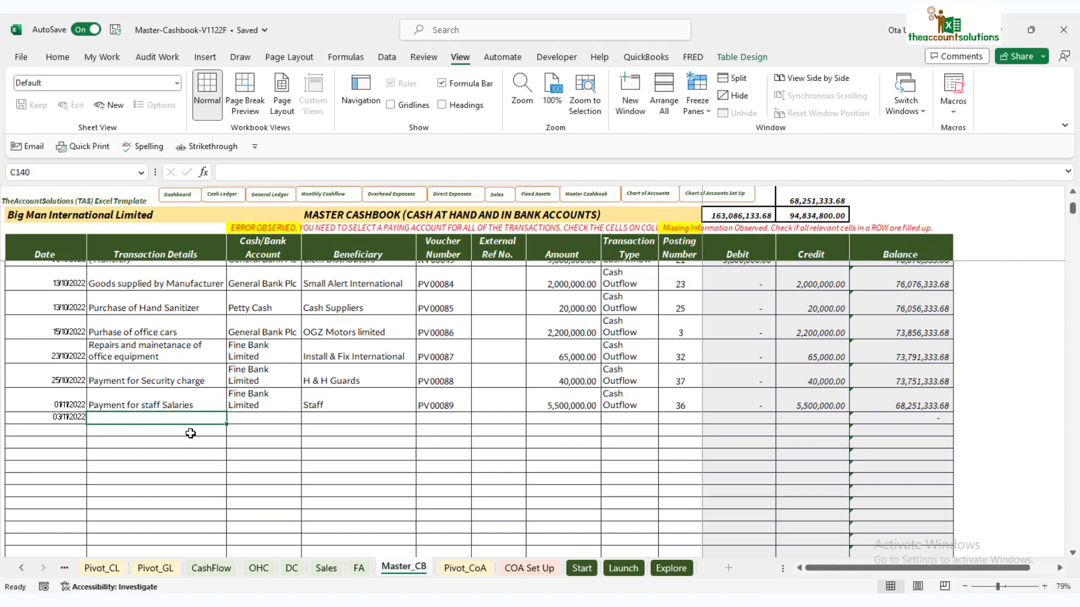
Enter "Receipts of Payments from Debtors" as the transaction details and set the cash/bank account to Mybank Plc
text(Rec)
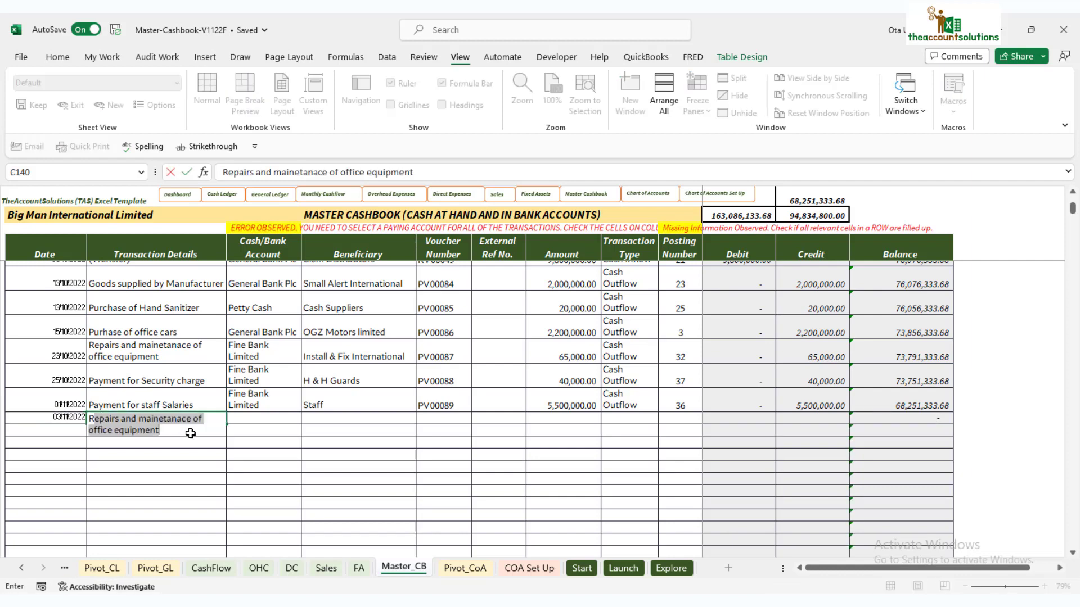
text(eip)
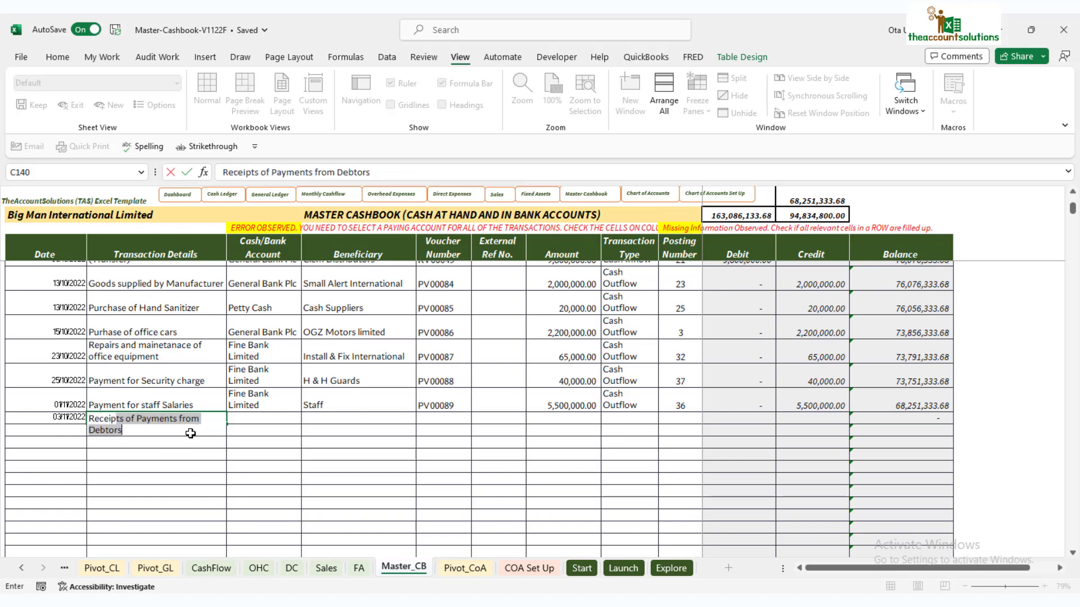
text(ts)
click(210, 475)
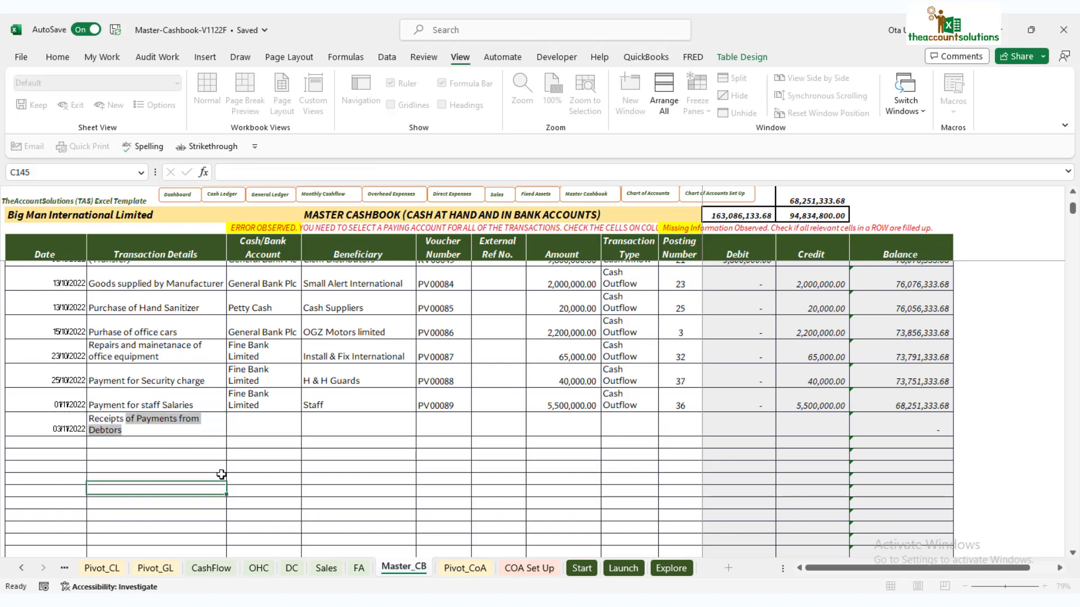
click(274, 417)
click(309, 431)
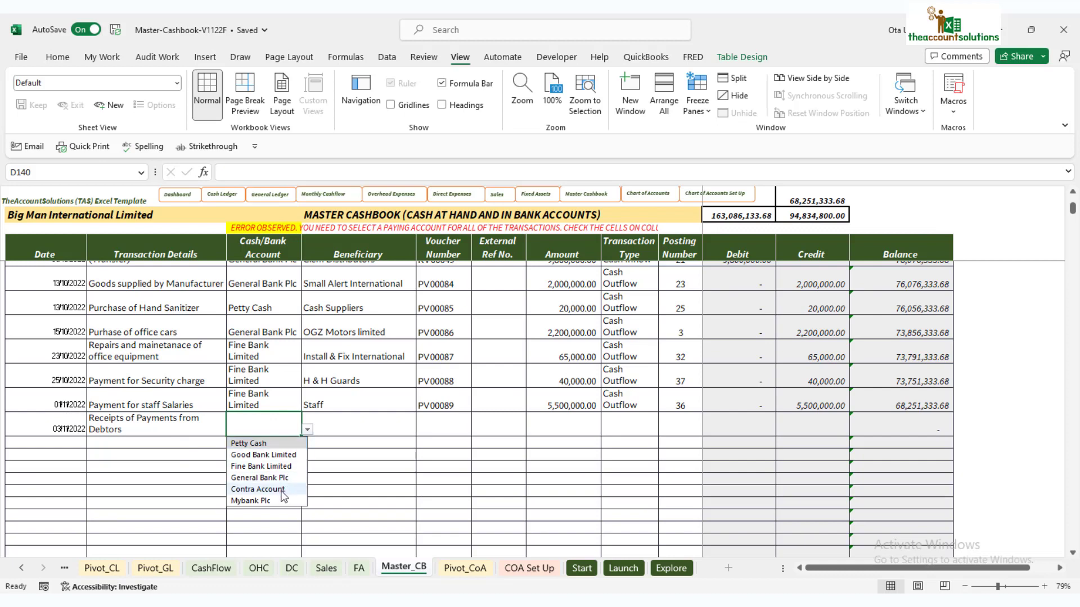
click(250, 501)
Enter WhyMe Enterprises as the beneficiary of the debtors receipt
click(346, 421)
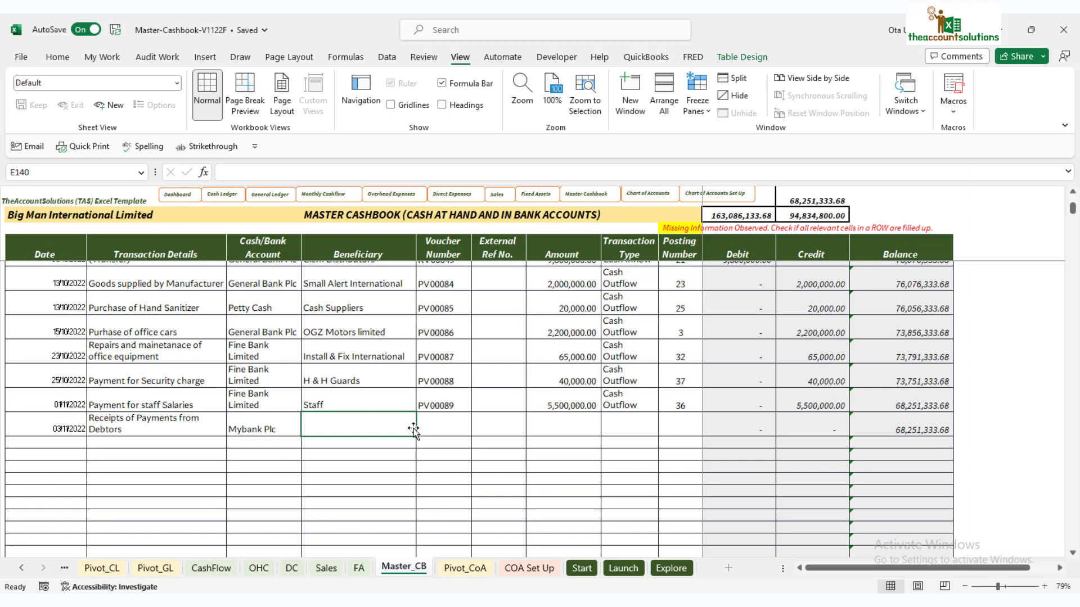
text(WhyMe)
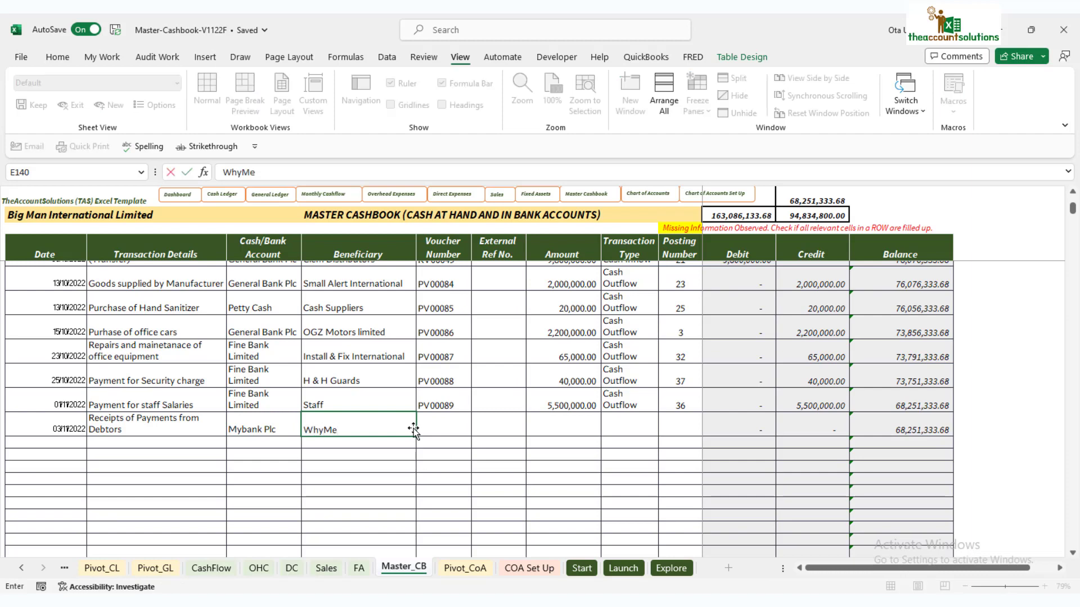
text( Enterprises)
Check the earlier receipt vouchers in the cashbook and enter RV00045 as the debtors receipt's voucher number
click(453, 430)
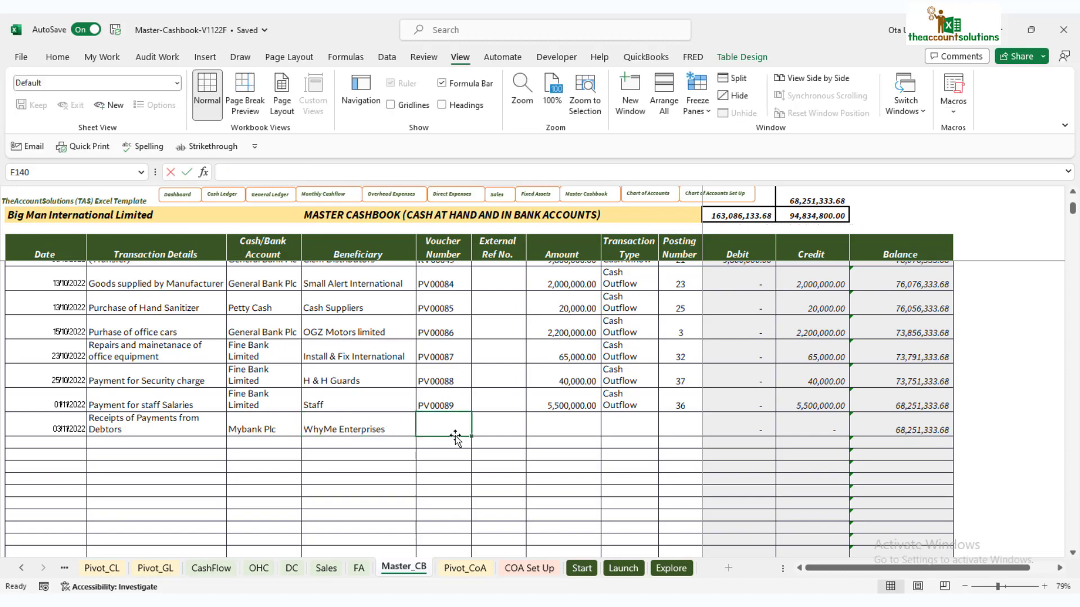
text(RV000)
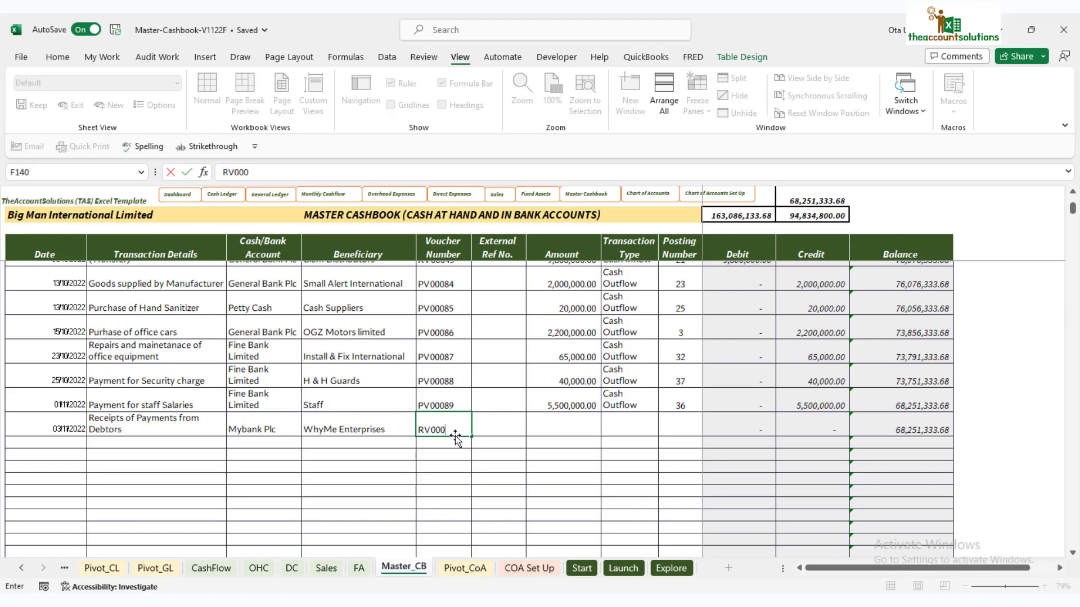
click(457, 466)
scroll(474, 421, up, 2)
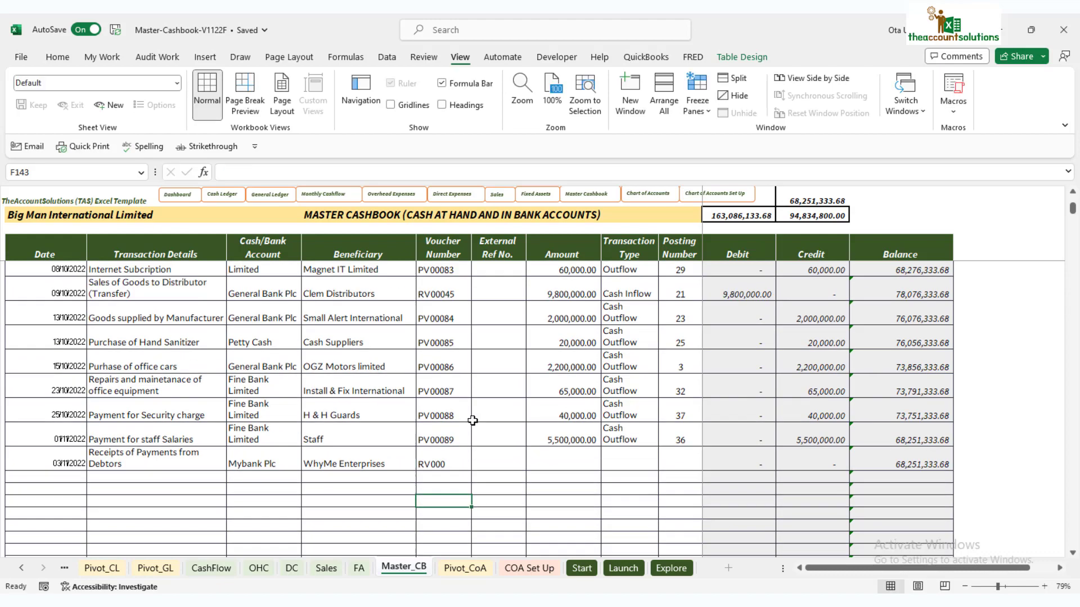
scroll(474, 421, up, 2)
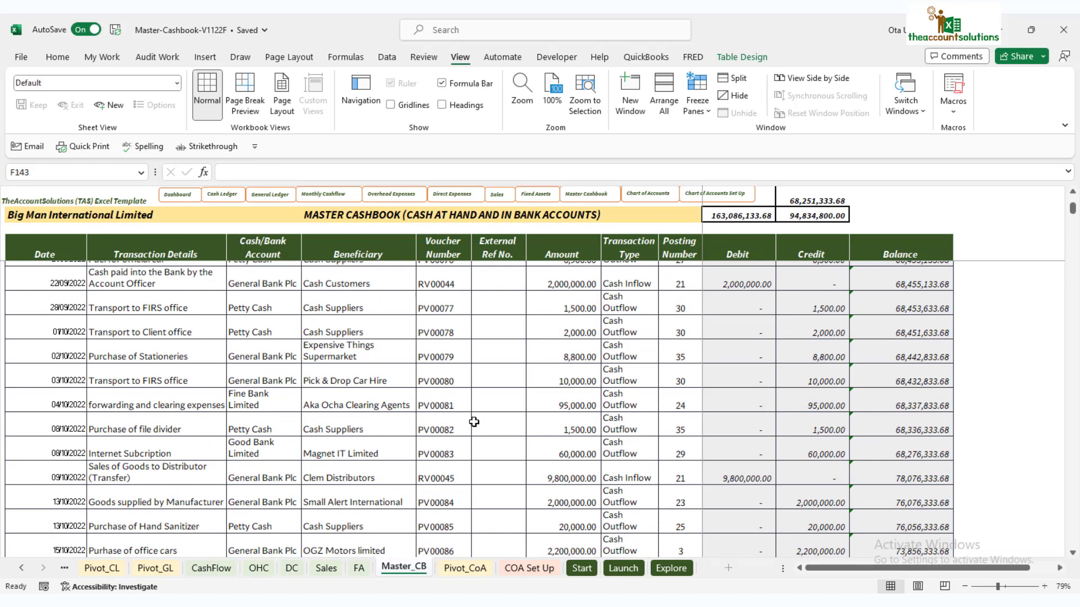
scroll(474, 422, down, 2)
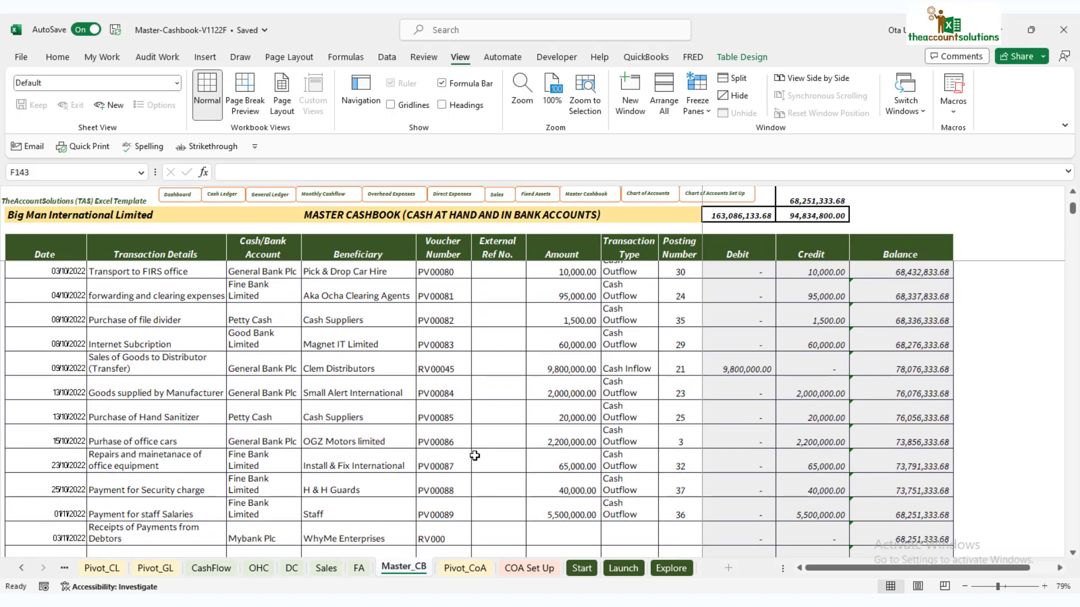
scroll(474, 455, down, 1)
click(459, 464)
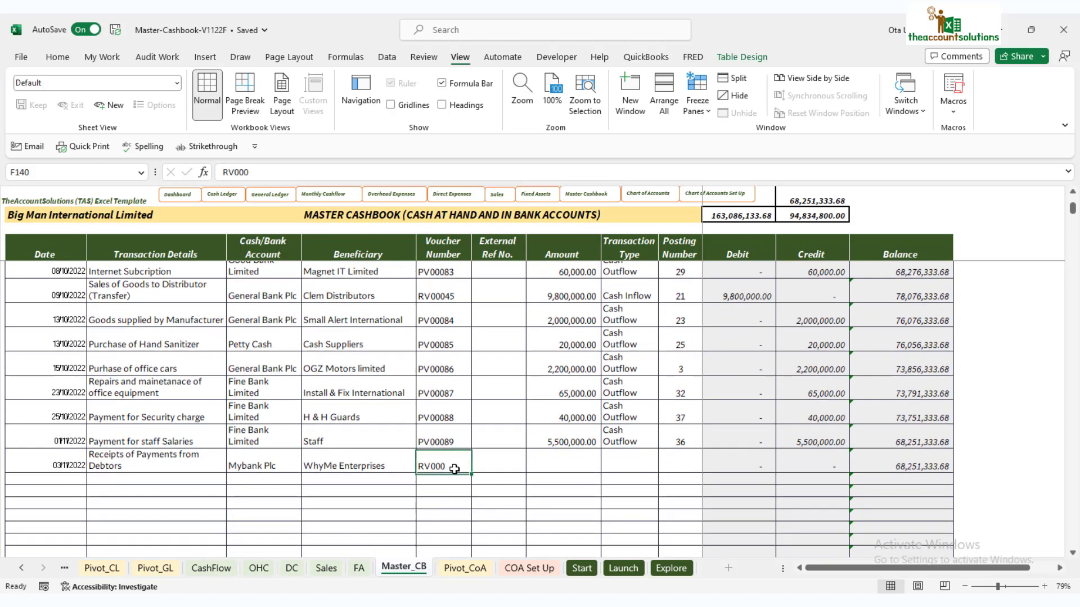
click(313, 174)
text(45)
click(433, 531)
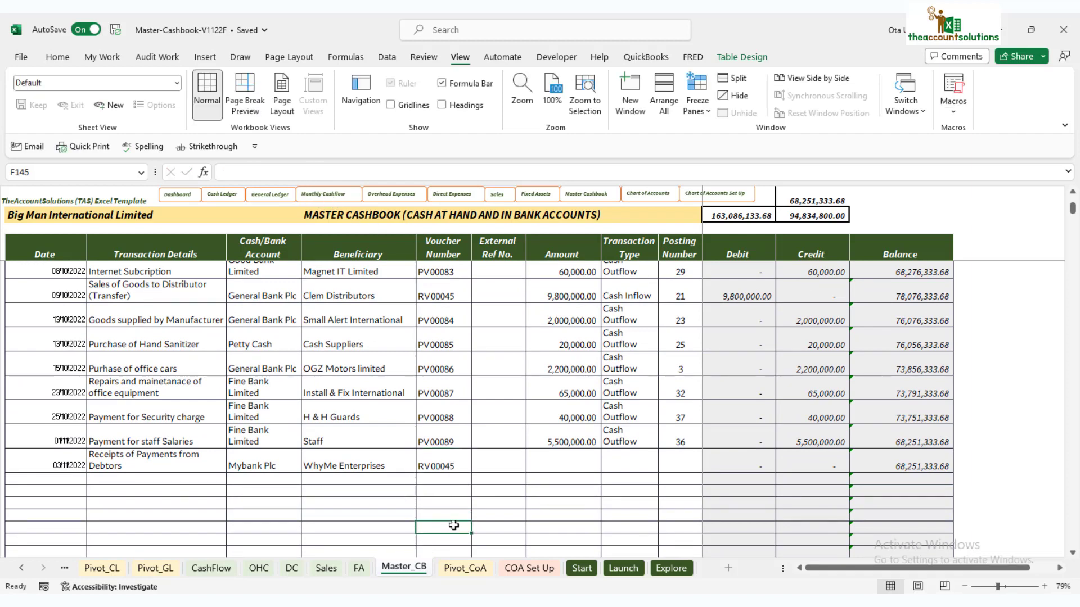
Set the amount of the debtors receipt to 2,769,000
click(559, 465)
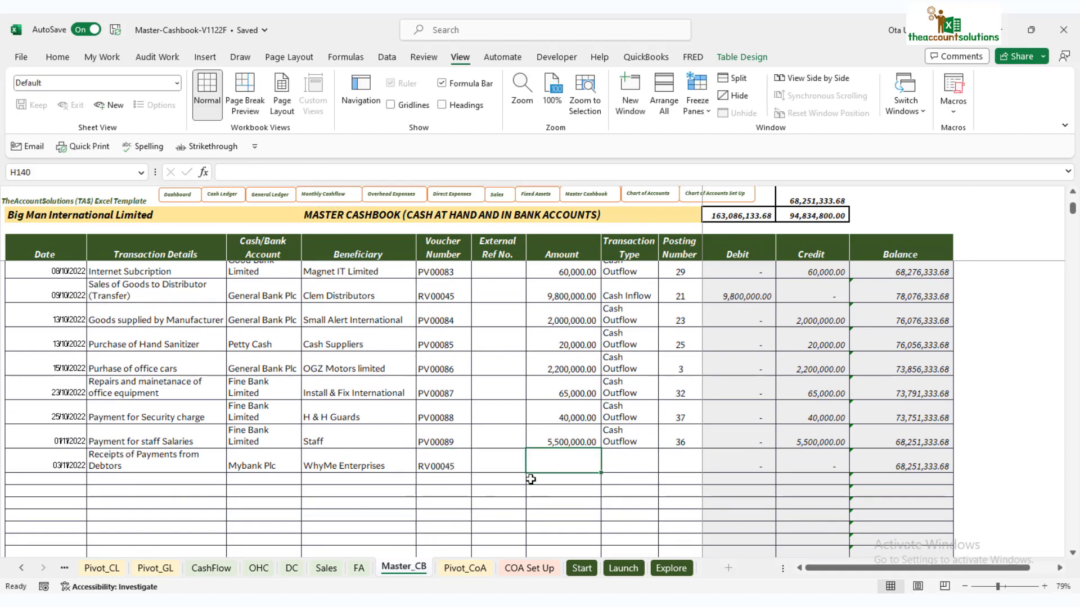
text(2)
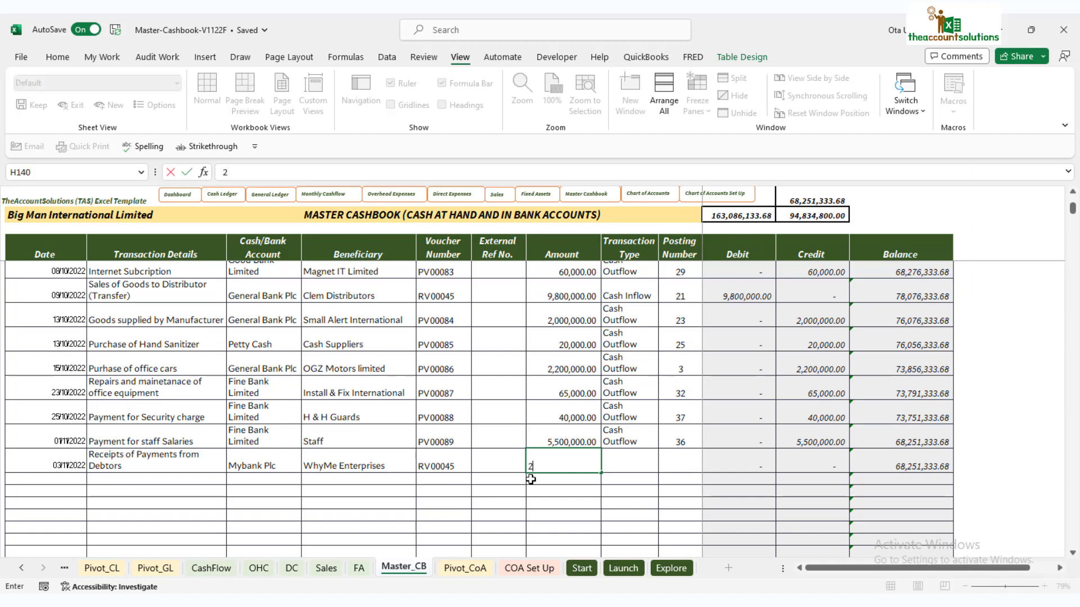
text(76,900)
click(550, 514)
click(560, 461)
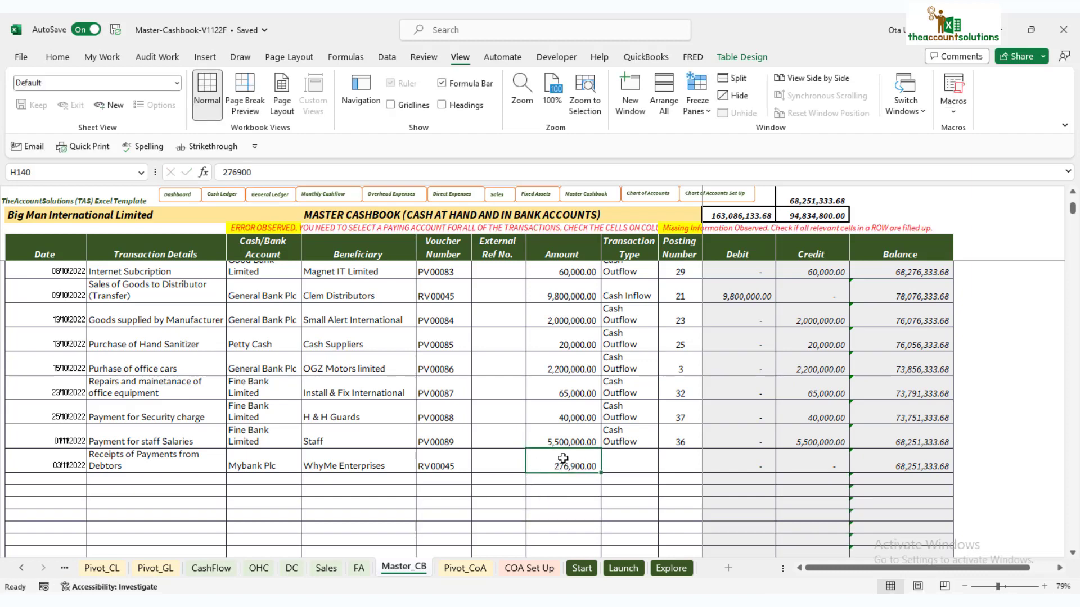
click(261, 167)
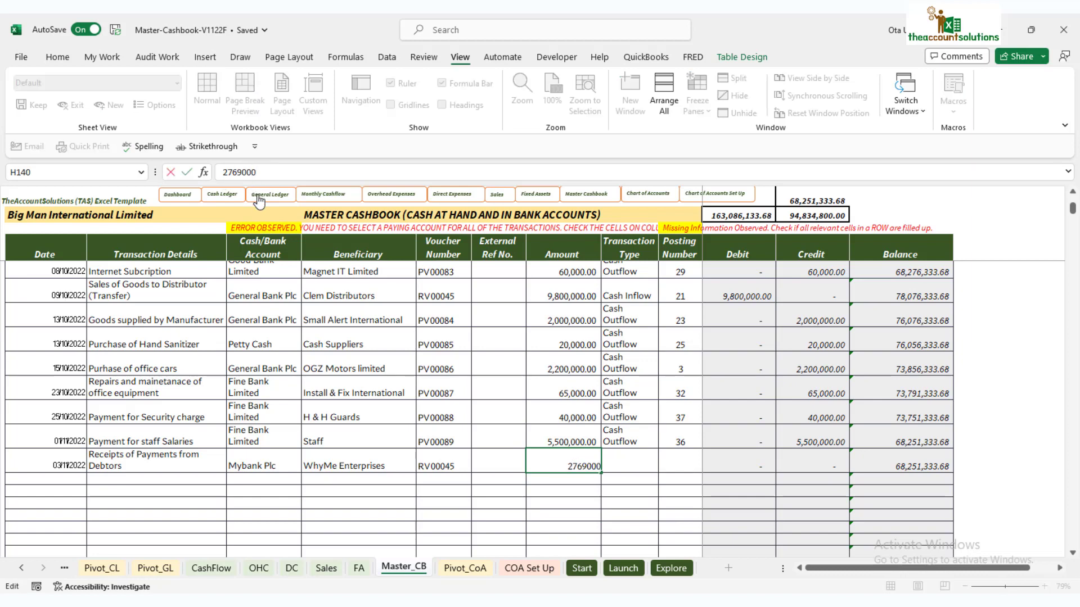
text(0)
key(Return)
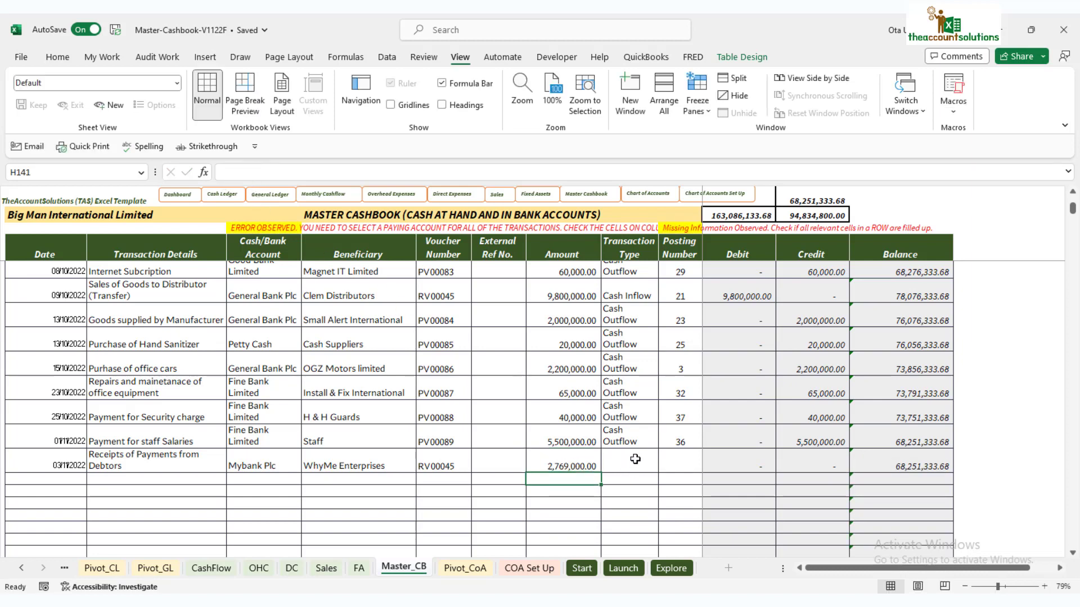
Set the transaction type of the debtors receipt to Cash Inflow
click(634, 464)
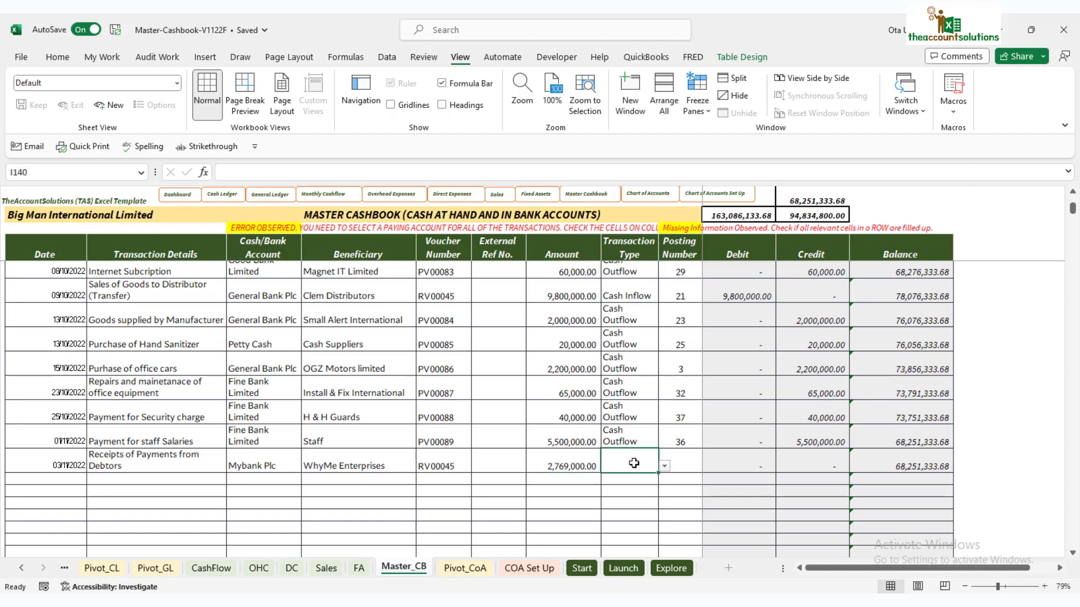
click(664, 466)
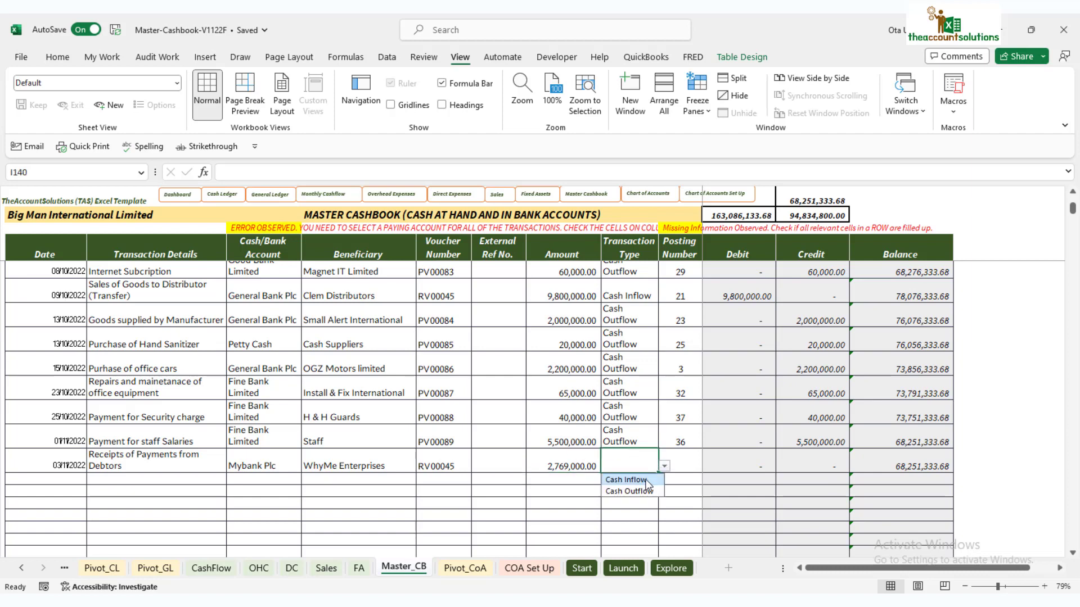
click(647, 481)
Look up the posting number for the debtors receipt in the chart of accounts
click(680, 461)
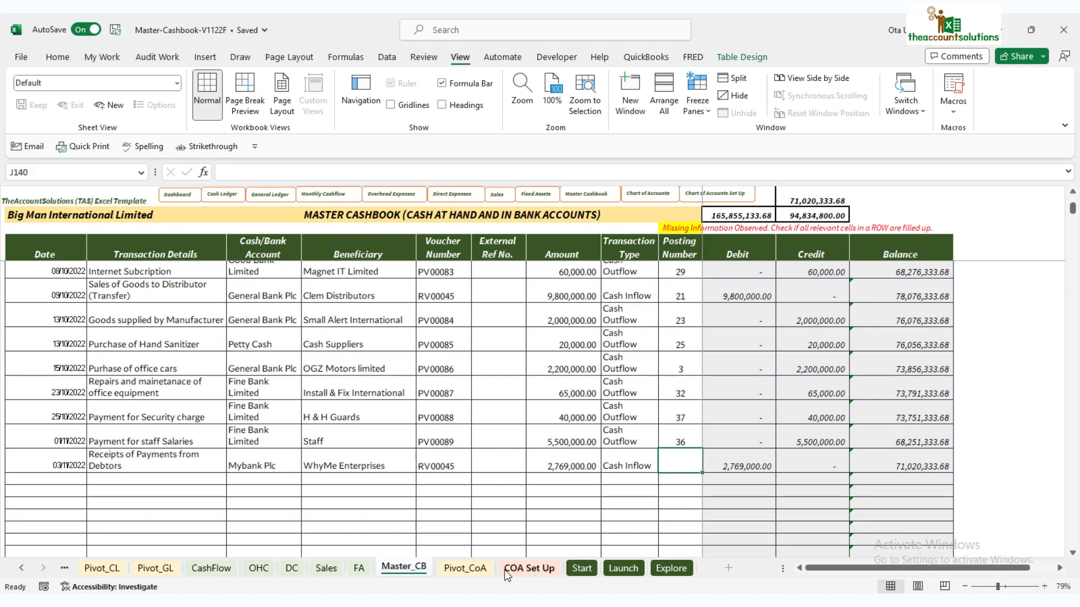
click(464, 568)
scroll(217, 413, down, 2)
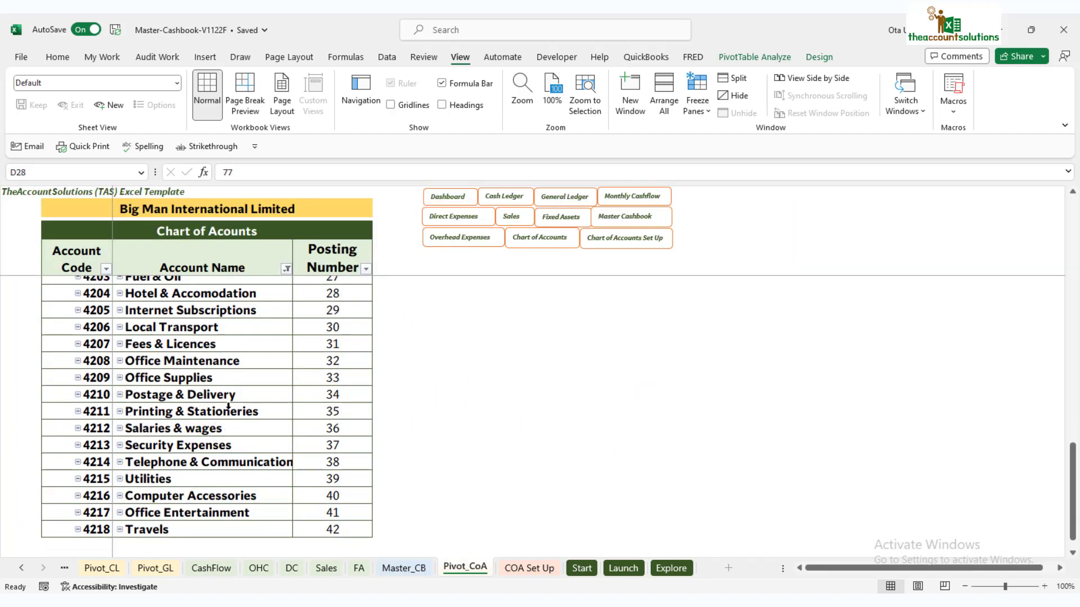
scroll(229, 406, up, 9)
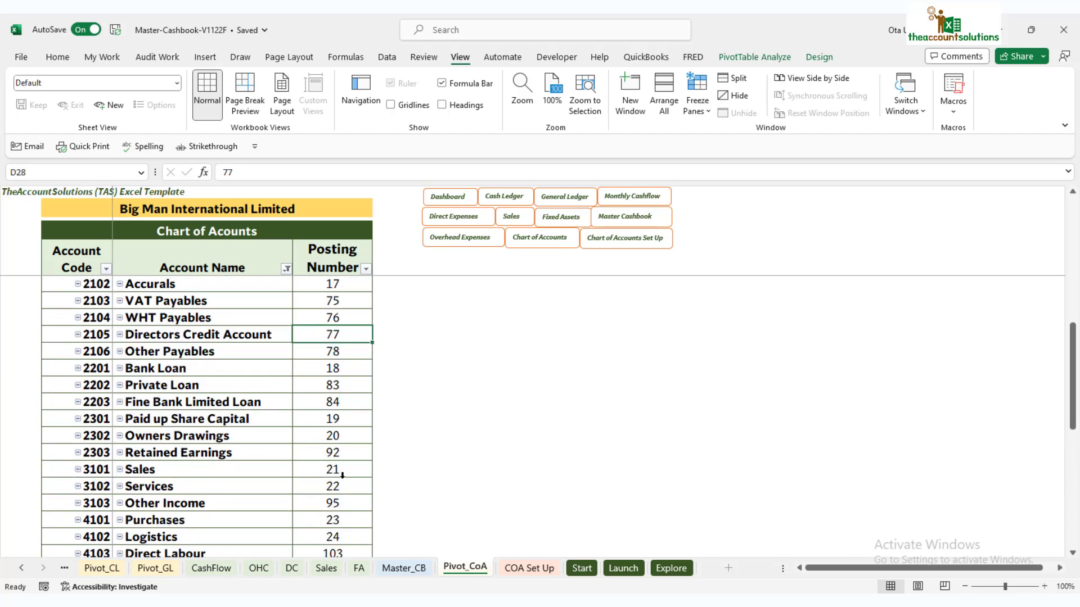
Enter posting number 21 for the 03/11/2022 Receipts of Payments from Debtors entry on the Master_CB sheet
click(395, 569)
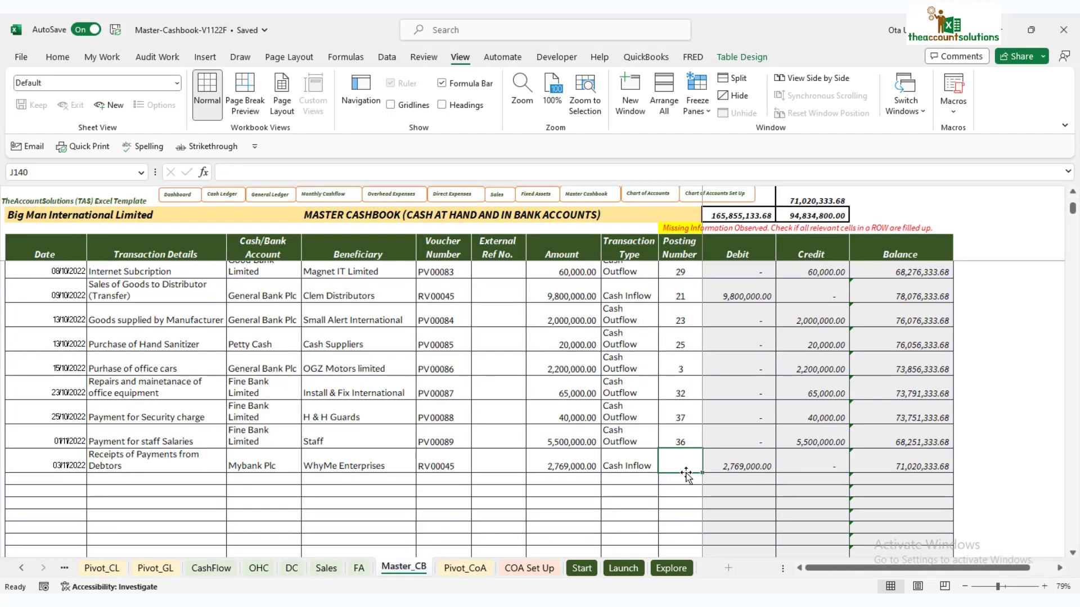
text(21)
click(566, 499)
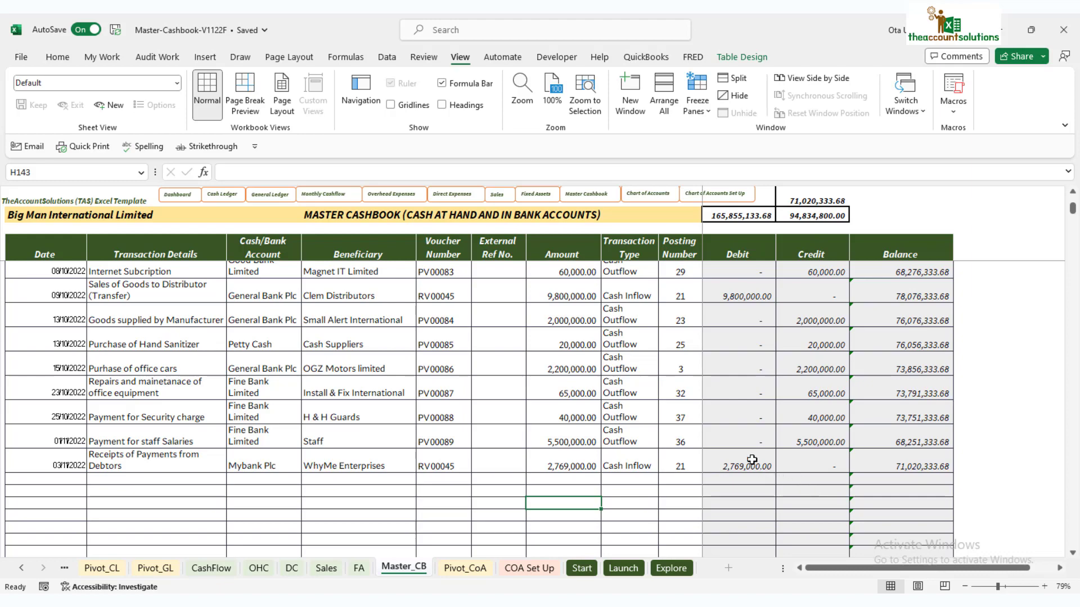
Review the Master Cashbook transactions between the opening cash balances and the latest entry, including their posting numbers, debits, credits and balances
scroll(551, 434, up, 1)
scroll(560, 433, down, 1)
scroll(560, 433, up, 5)
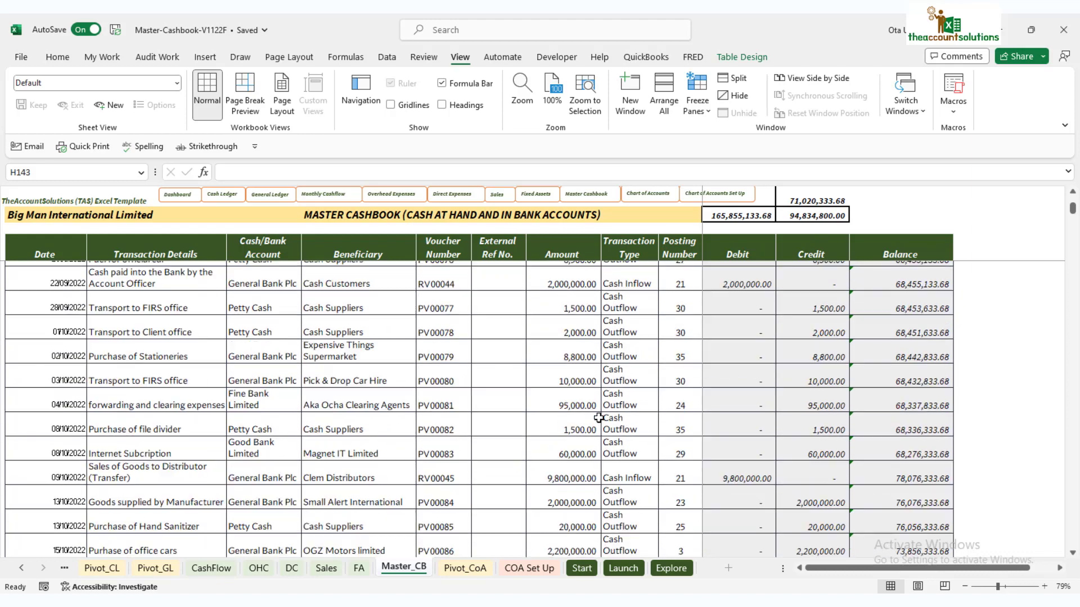
scroll(604, 415, up, 10)
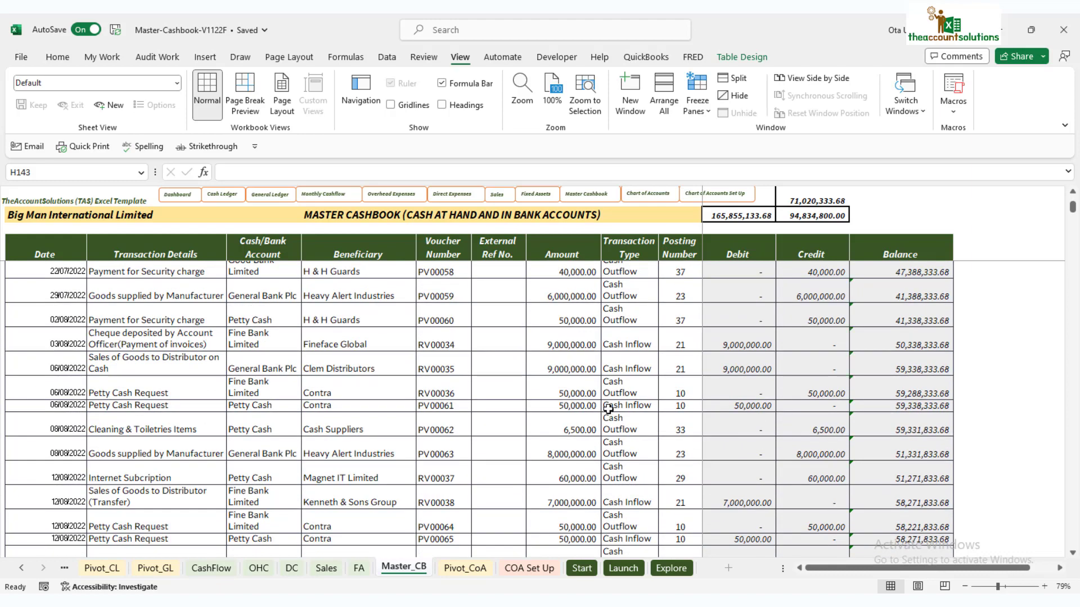
scroll(617, 392, up, 12)
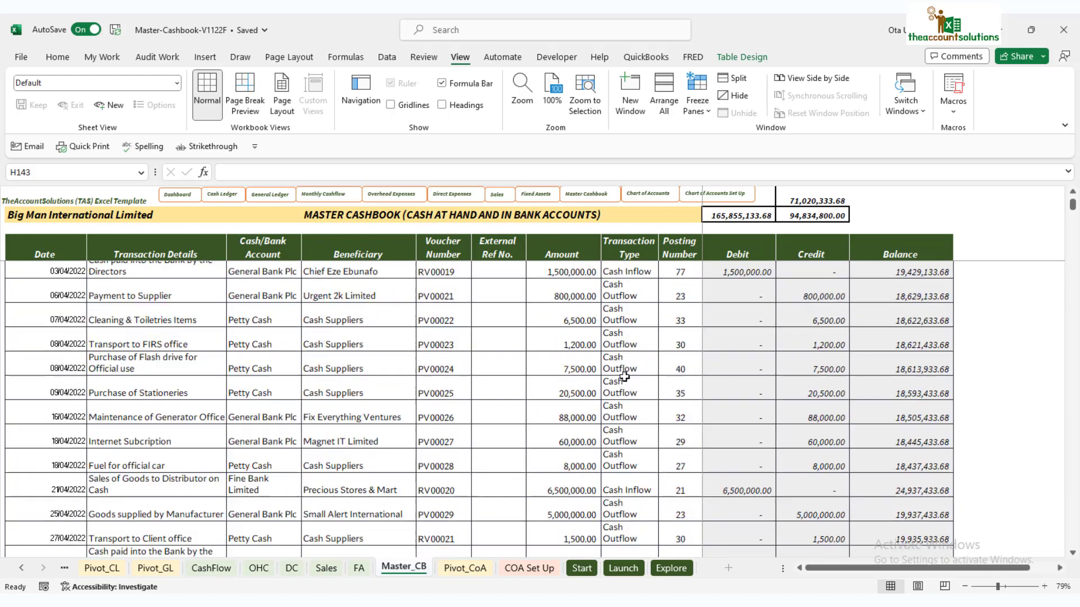
scroll(630, 360, up, 5)
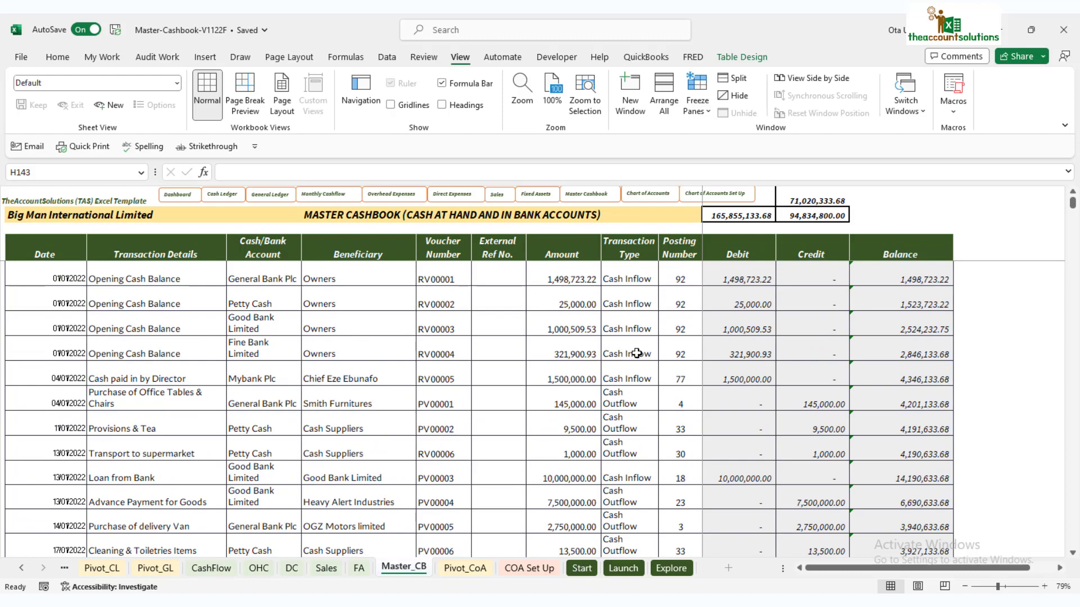
scroll(566, 369, down, 12)
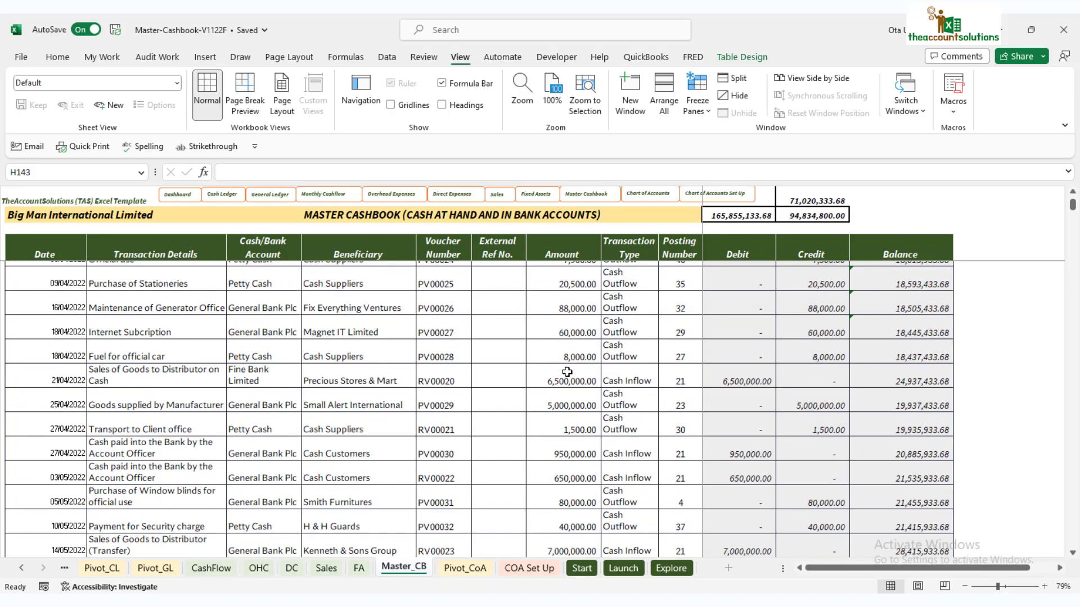
scroll(567, 372, down, 12)
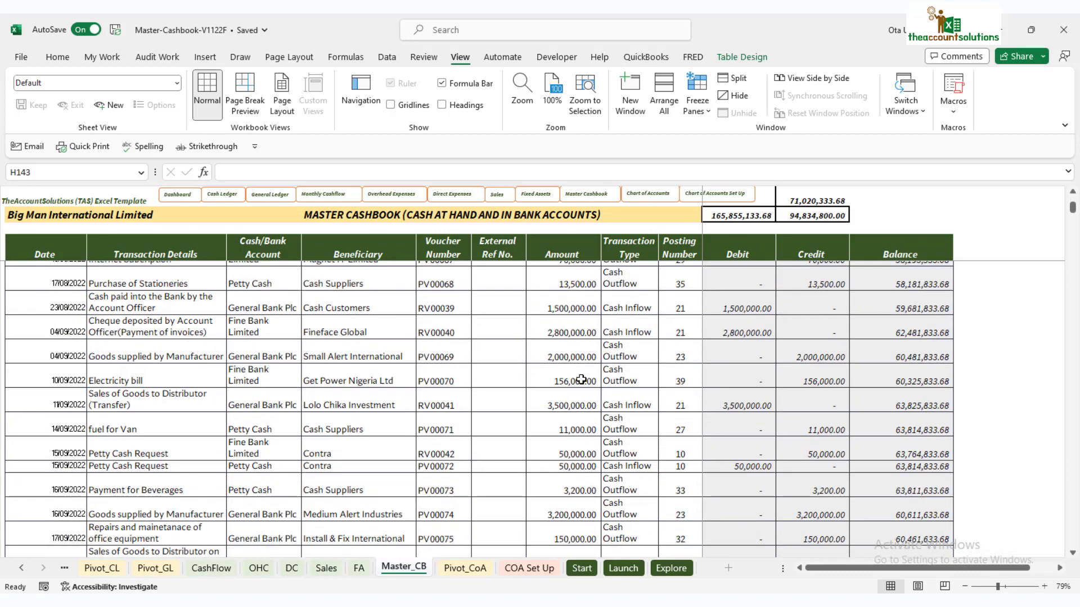
scroll(581, 379, down, 8)
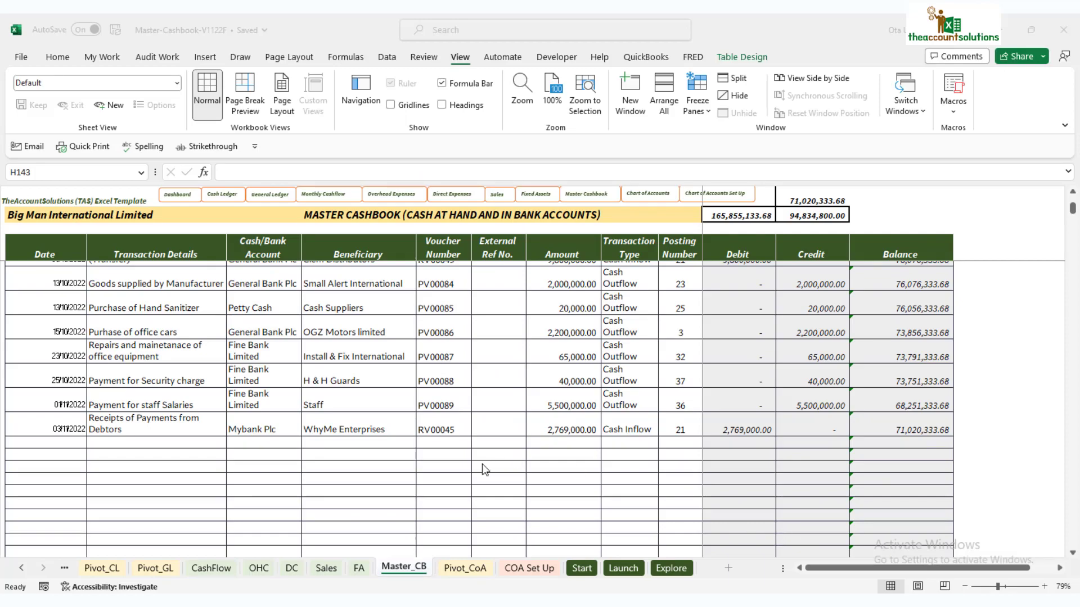
click(409, 404)
scroll(425, 381, up, 3)
scroll(425, 381, up, 10)
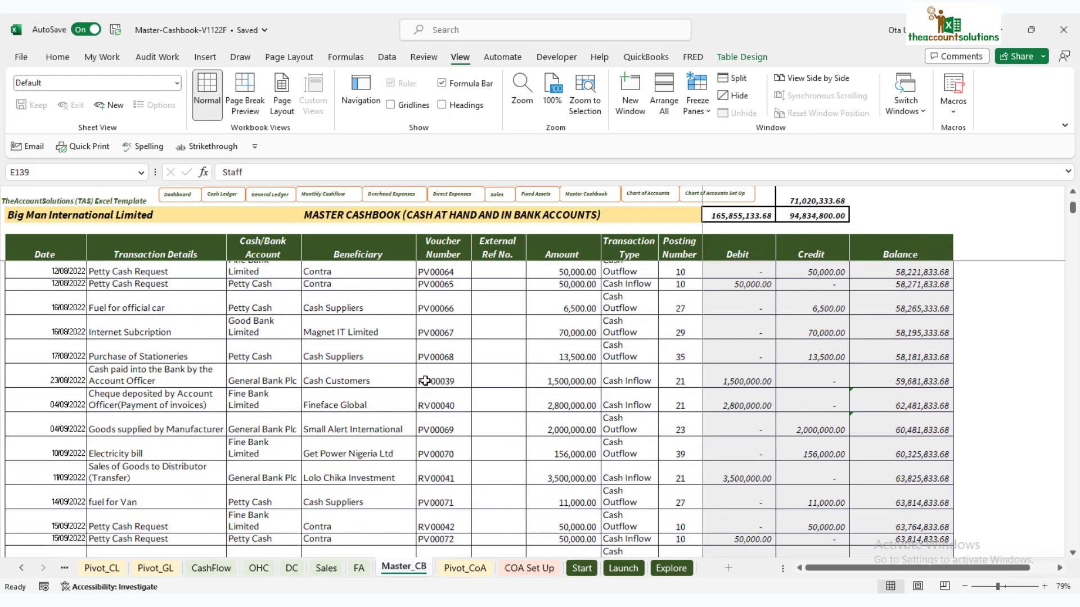
scroll(429, 381, up, 10)
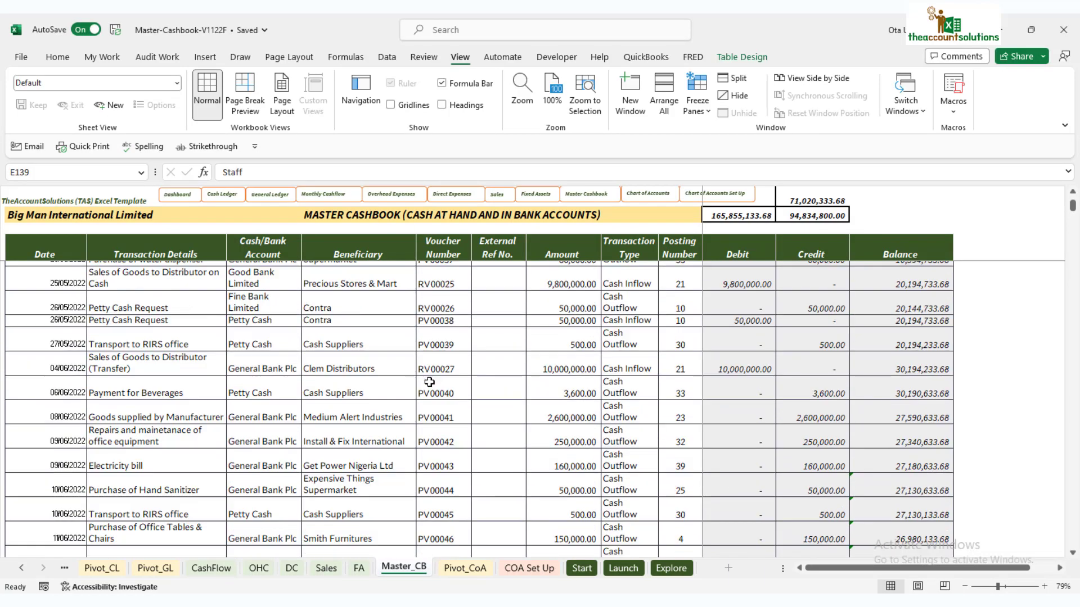
scroll(431, 381, up, 5)
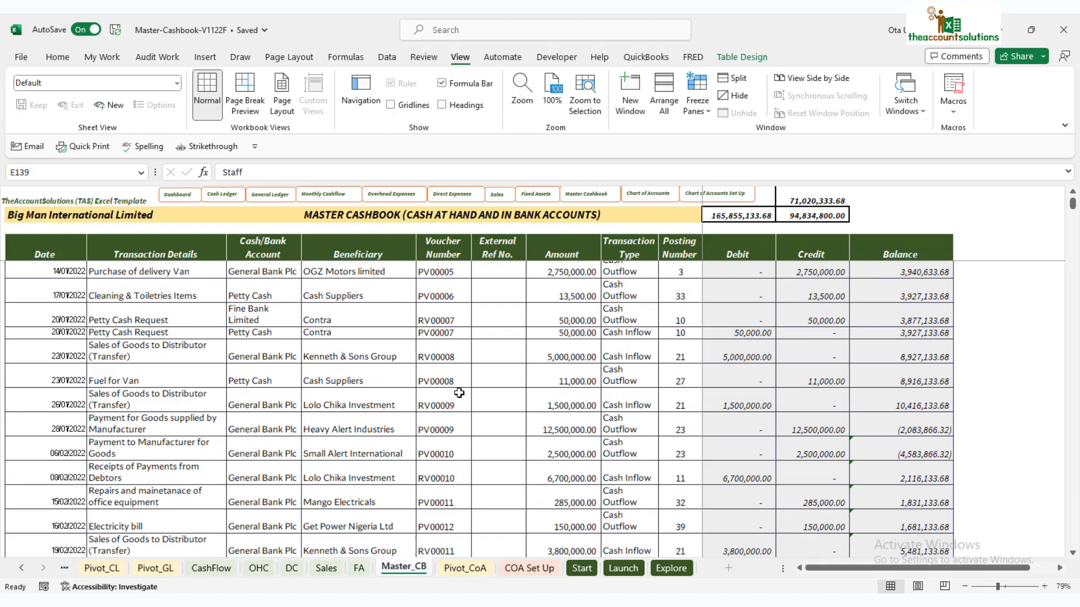
scroll(468, 391, up, 3)
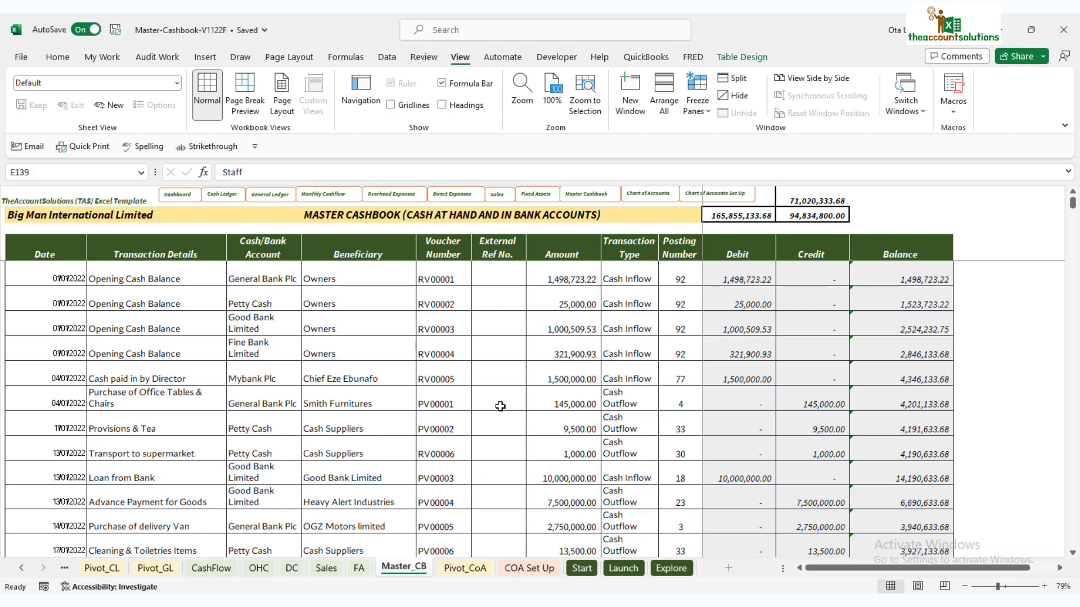
Examine the fixed asset payments by account and month on the FA sheet, including the October 2022 Motor Vehicles amount
click(358, 568)
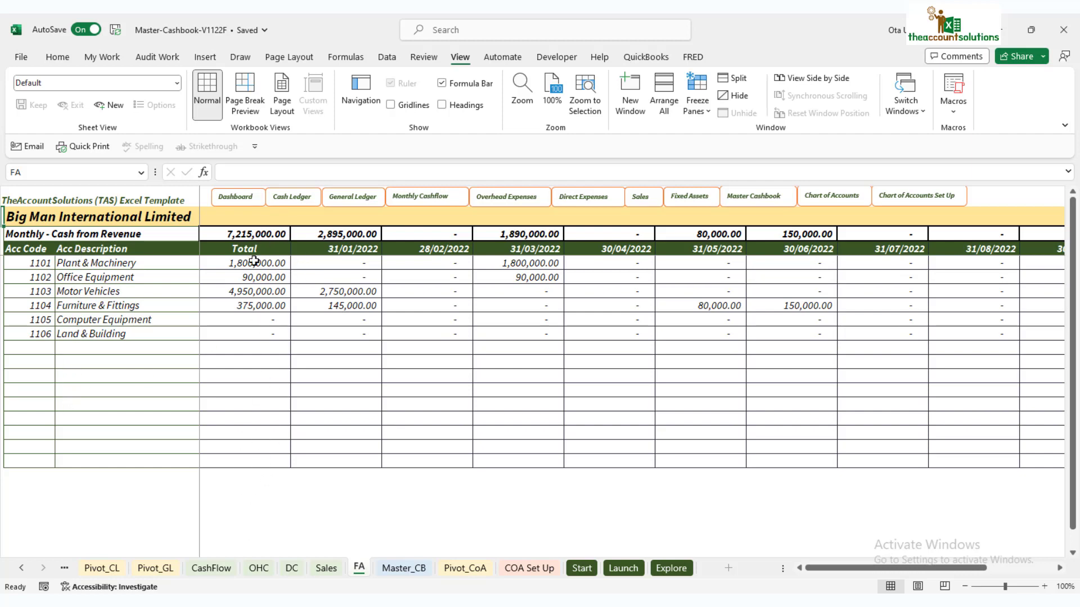
click(353, 248)
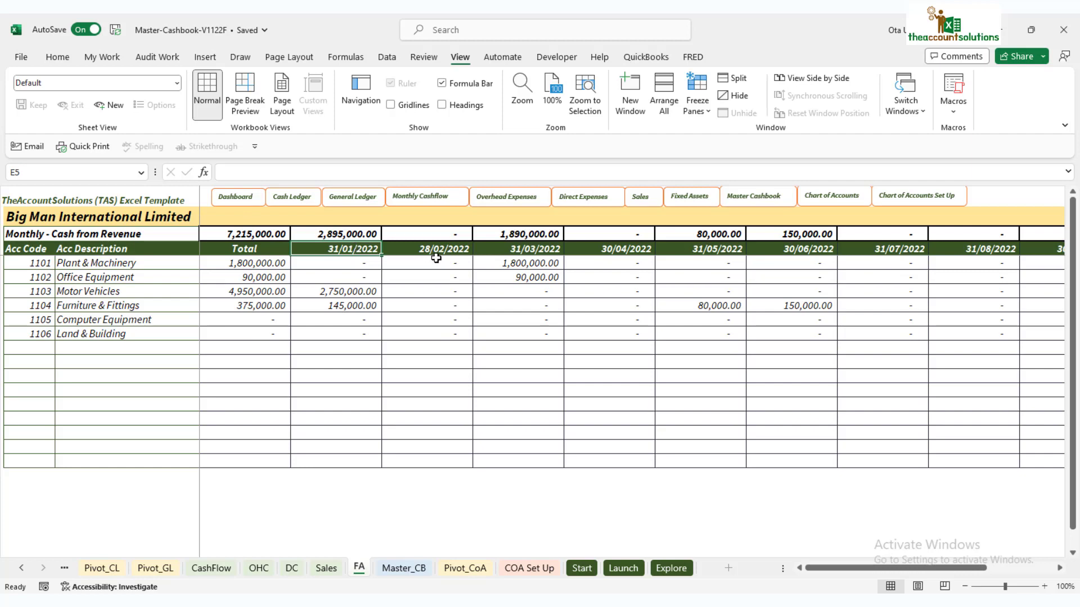
click(434, 260)
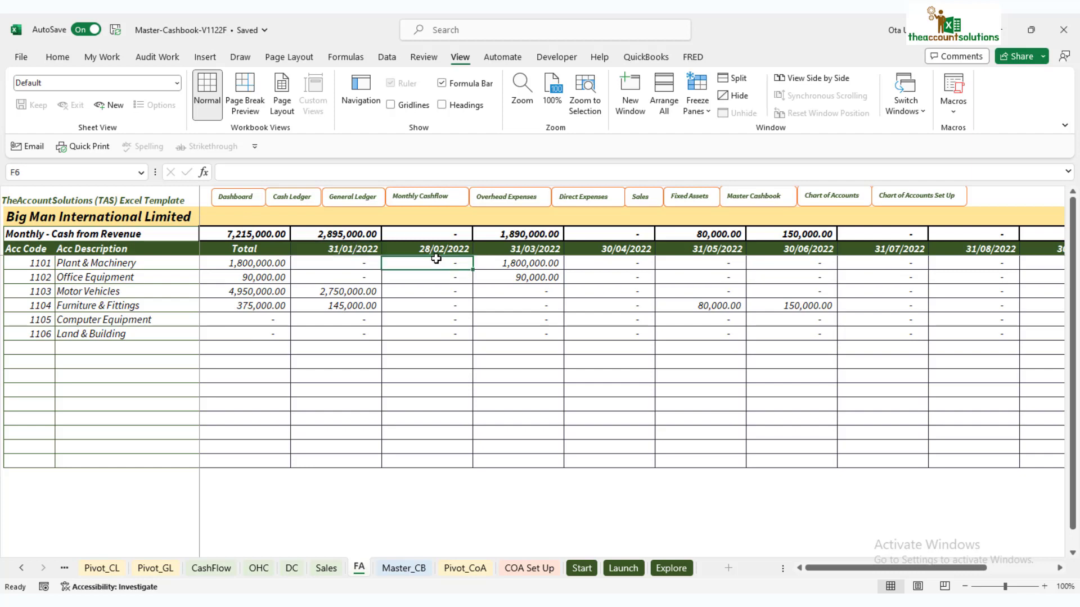
click(534, 261)
click(622, 262)
click(712, 254)
click(807, 254)
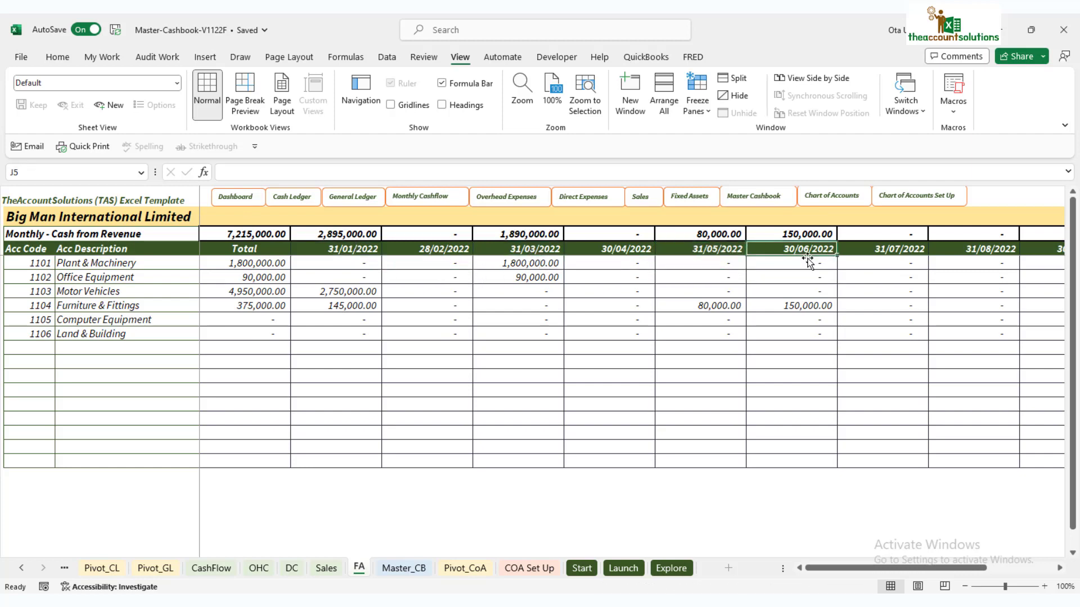
drag(840, 567, 957, 559)
click(846, 315)
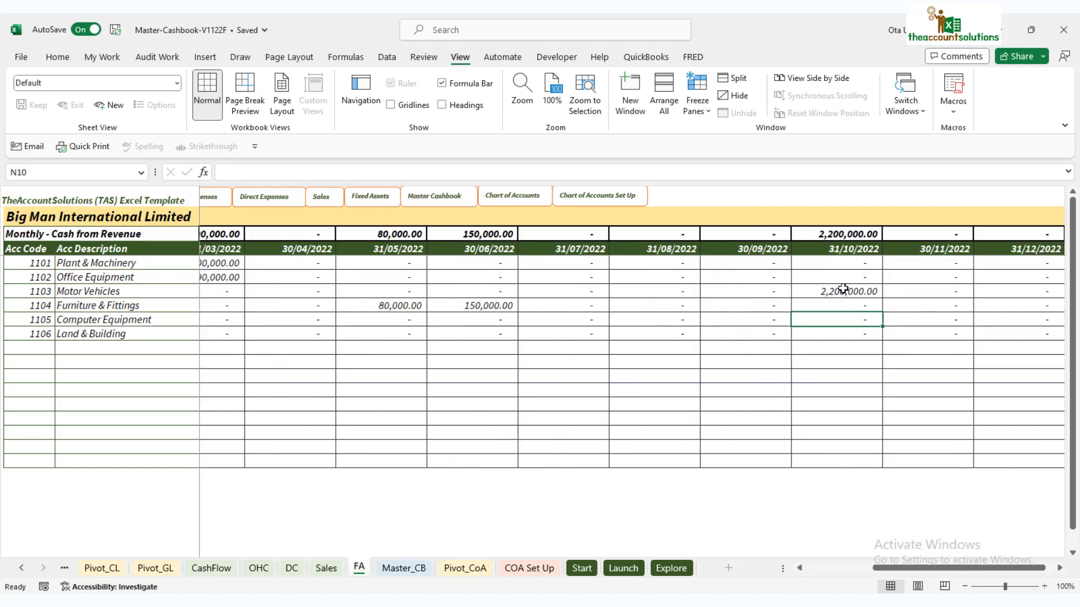
click(842, 289)
drag(913, 569, 839, 574)
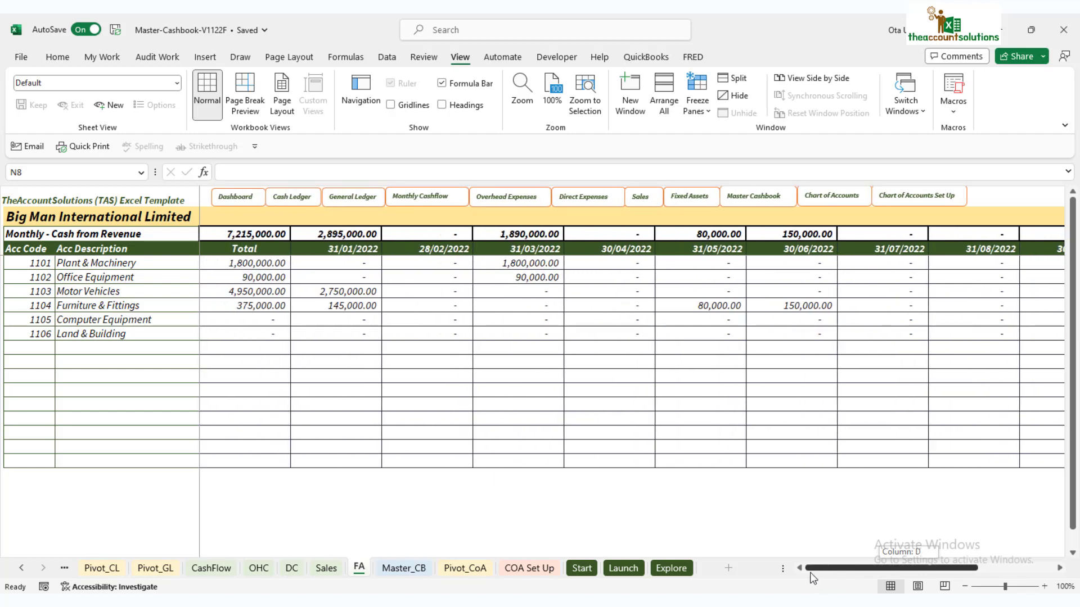
drag(812, 578, 894, 557)
drag(840, 556, 793, 556)
Examine the Sales account's total and its January to March 2022 amounts on the Sales sheet
click(326, 569)
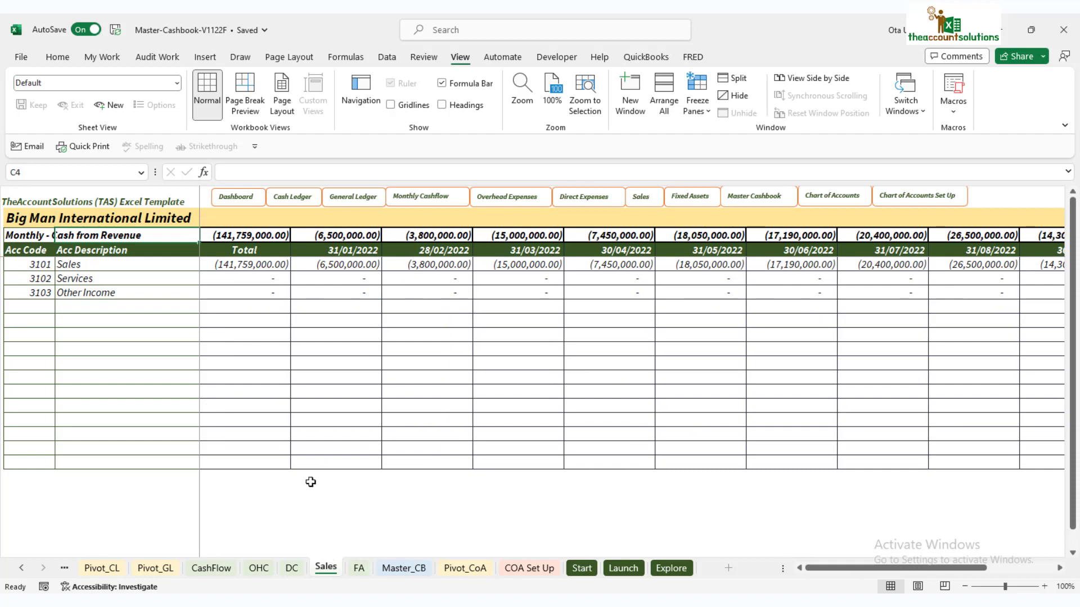
click(115, 269)
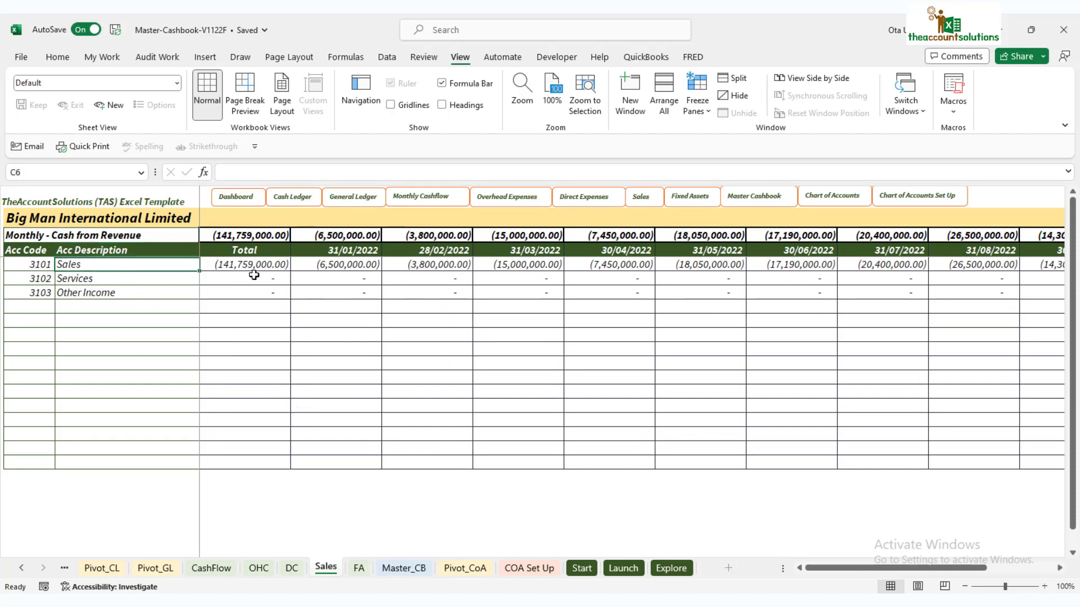
mouse_move(854, 569)
mouse_down()
mouse_move(947, 564)
mouse_move(844, 566)
mouse_up()
click(249, 264)
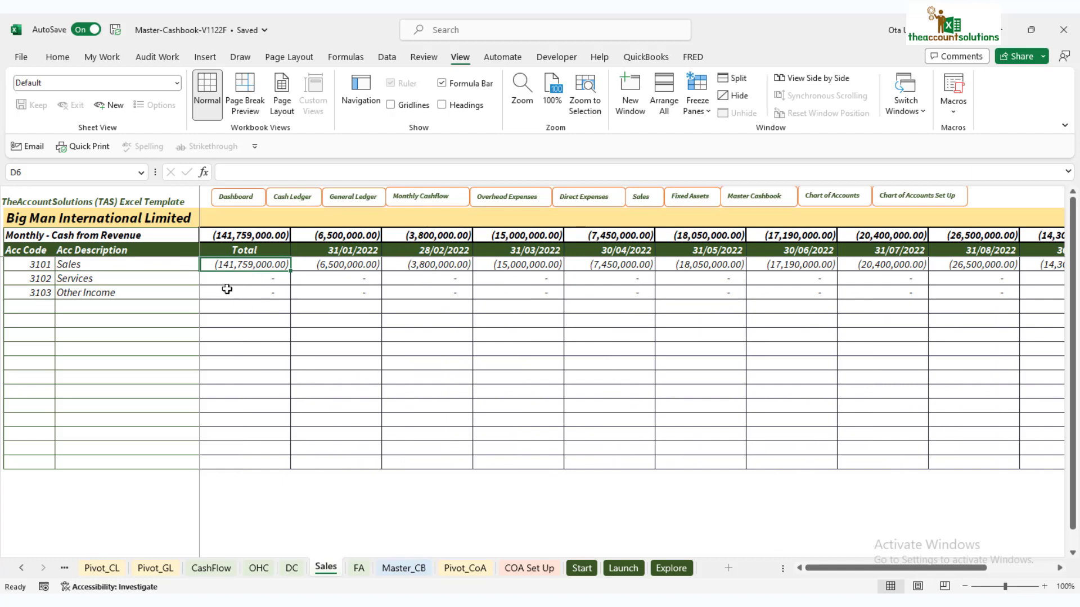
click(359, 264)
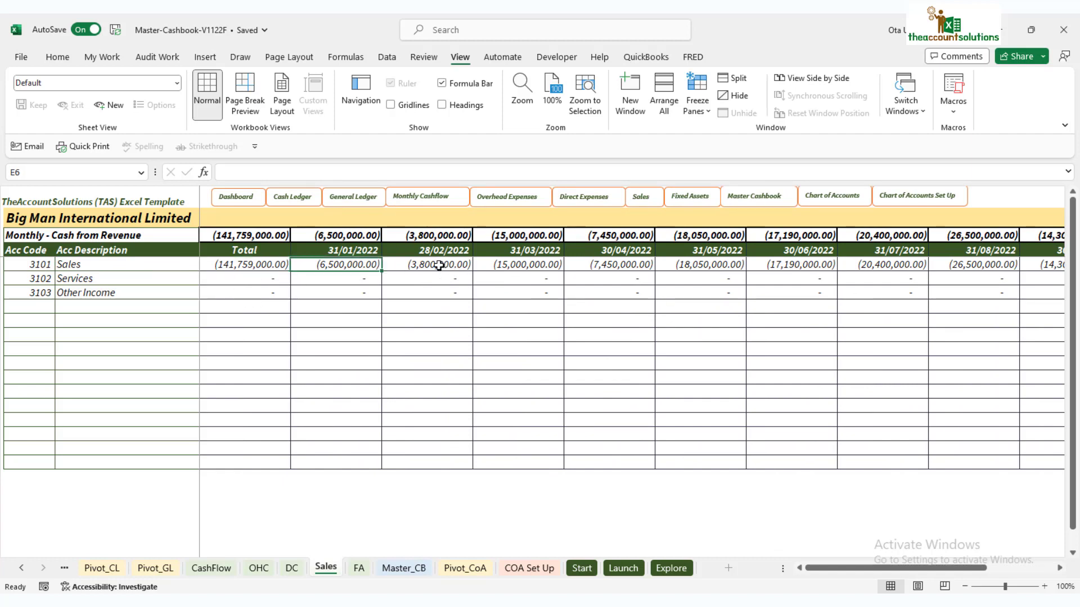
click(439, 265)
click(535, 266)
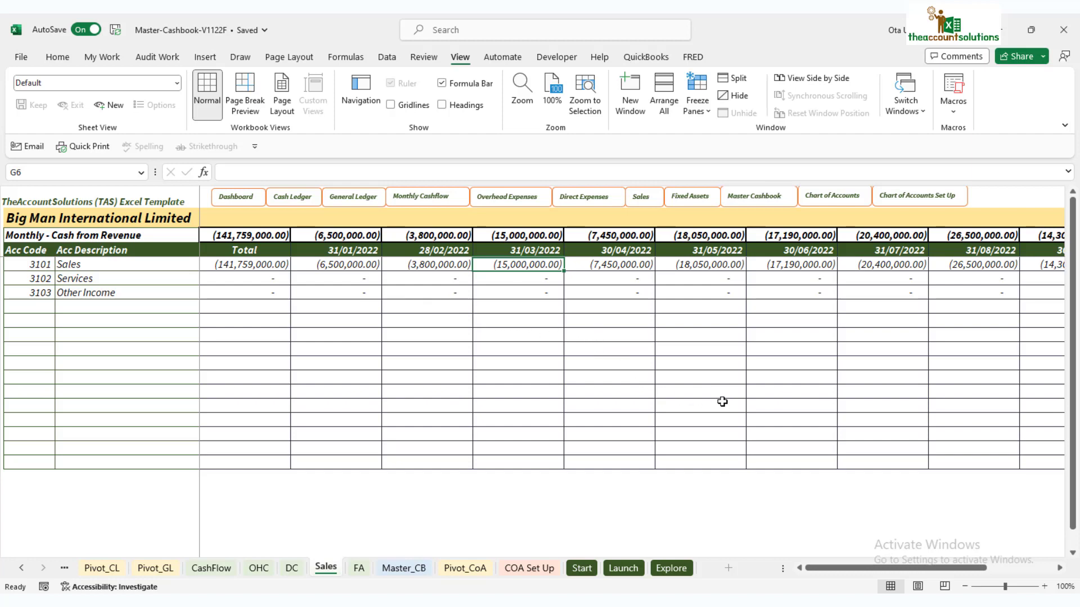
mouse_move(860, 568)
mouse_down()
mouse_move(963, 557)
mouse_move(862, 563)
mouse_up()
Examine the monthly direct expense payments for Purchases, Logistics and Direct Labour through December 2022 on the DC sheet
click(291, 568)
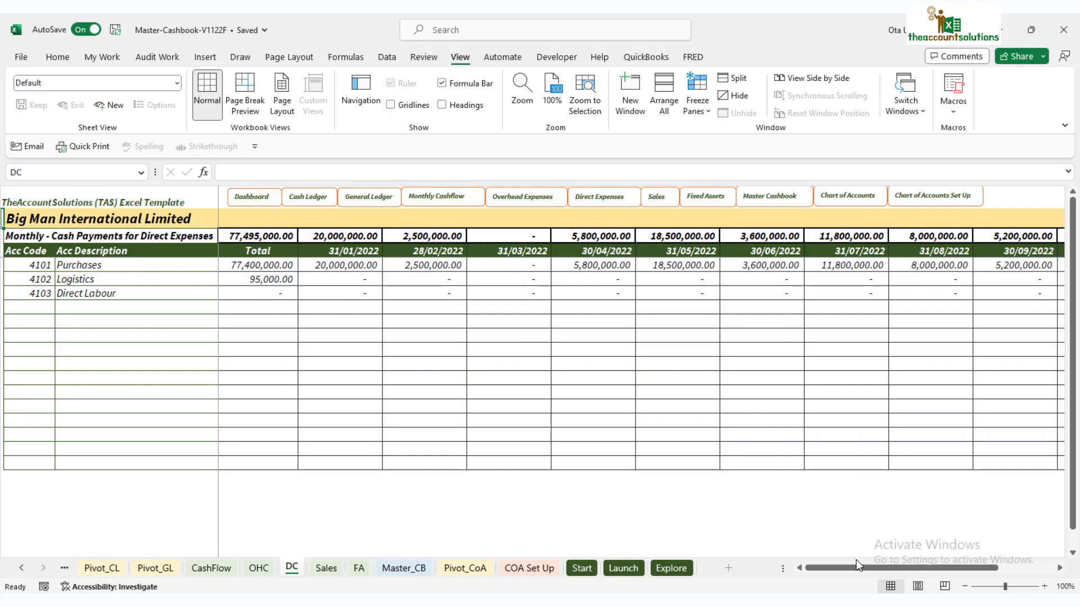
drag(860, 568, 947, 563)
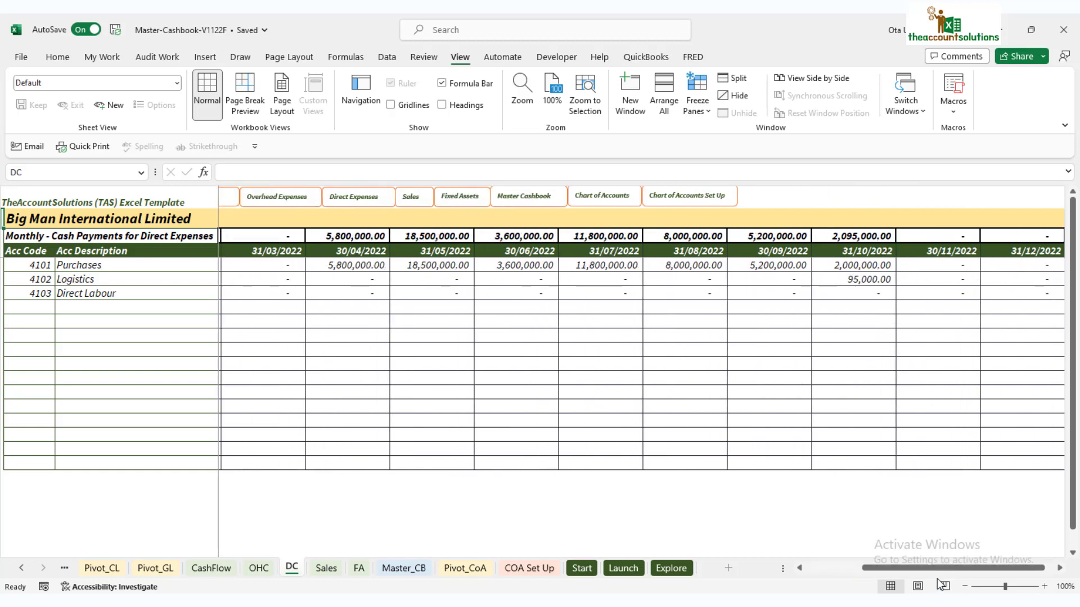
drag(905, 567, 810, 566)
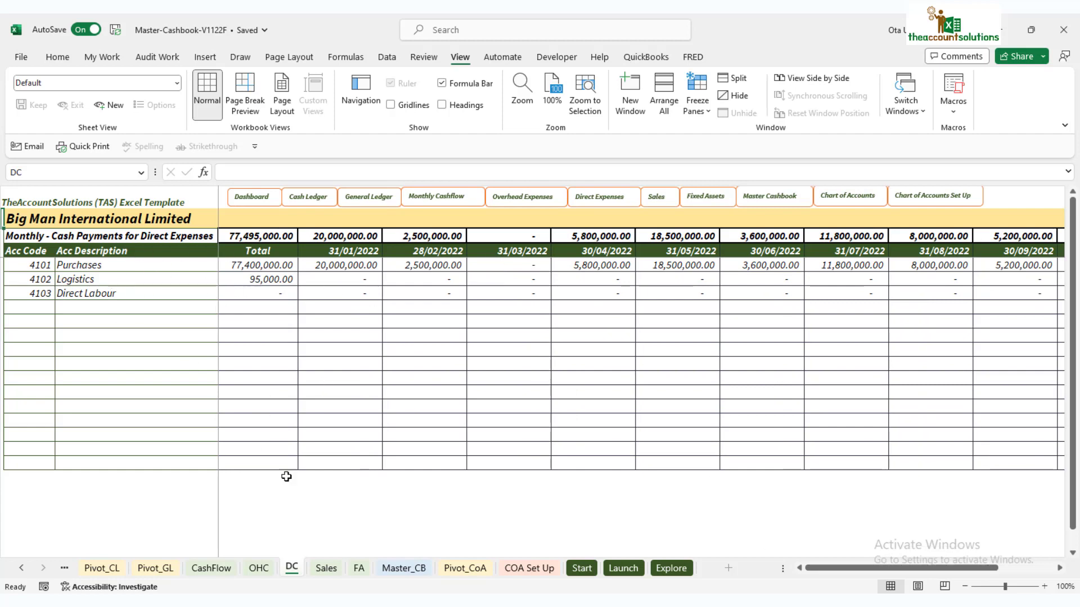
Examine the overhead expense accounts and their monthly cash payments through December 2022 on the OHC sheet
click(258, 570)
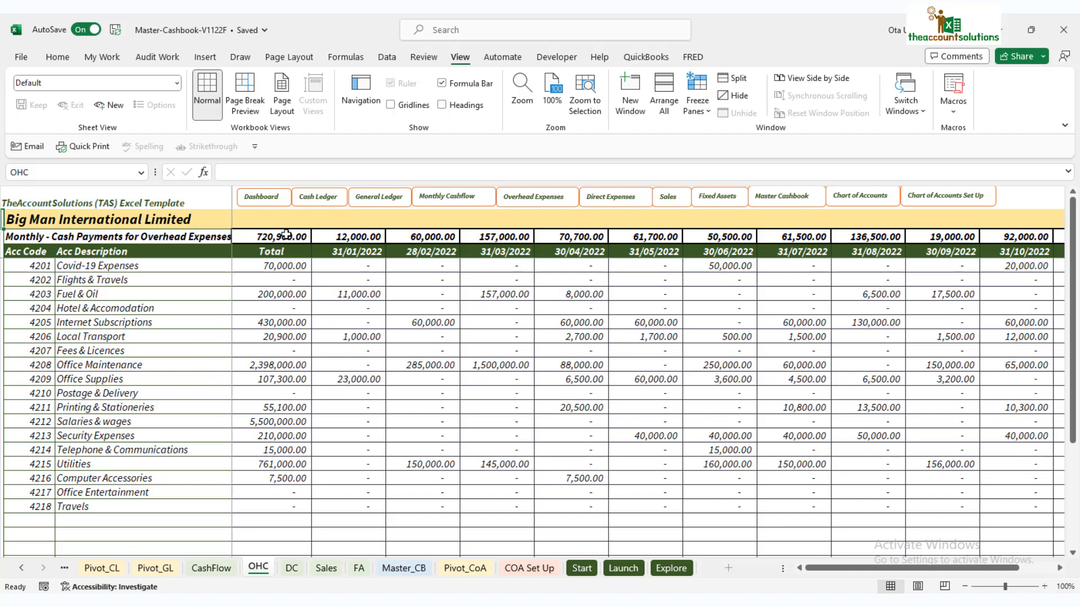
drag(839, 569, 962, 561)
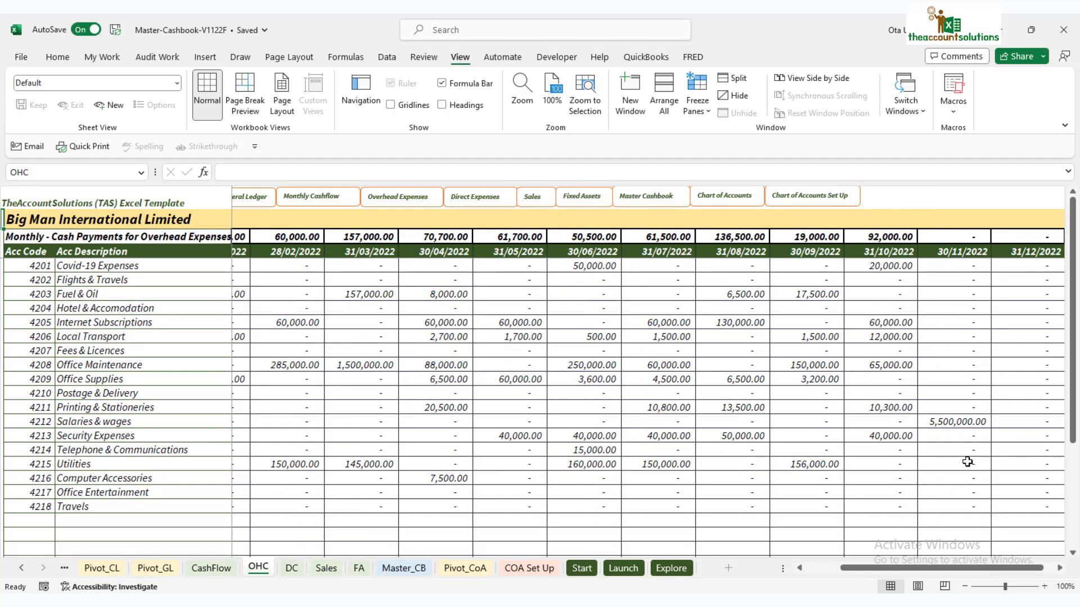
drag(959, 569, 818, 576)
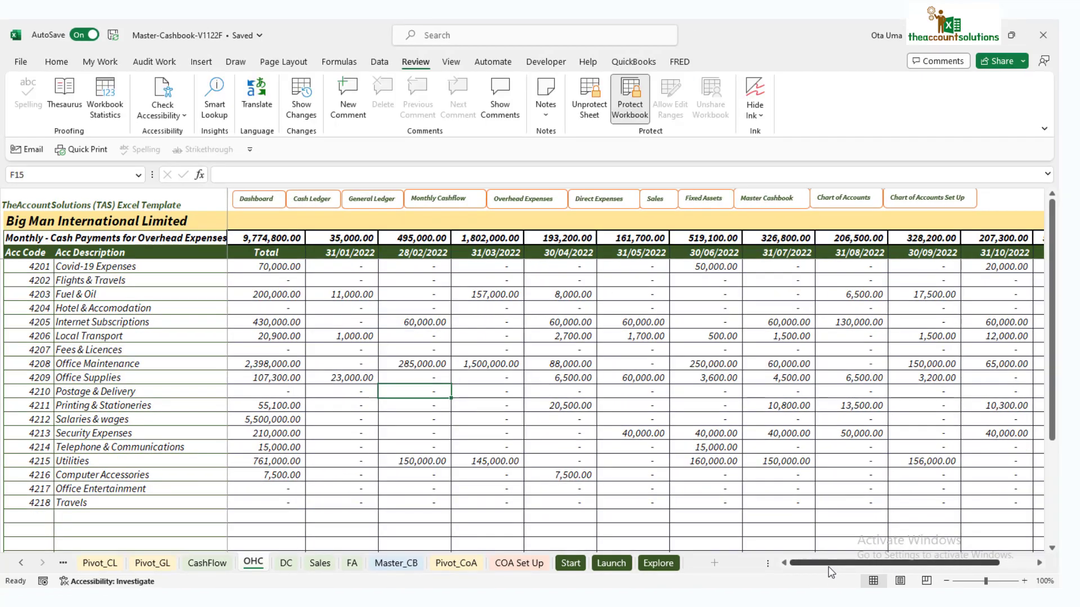
drag(956, 562, 1040, 550)
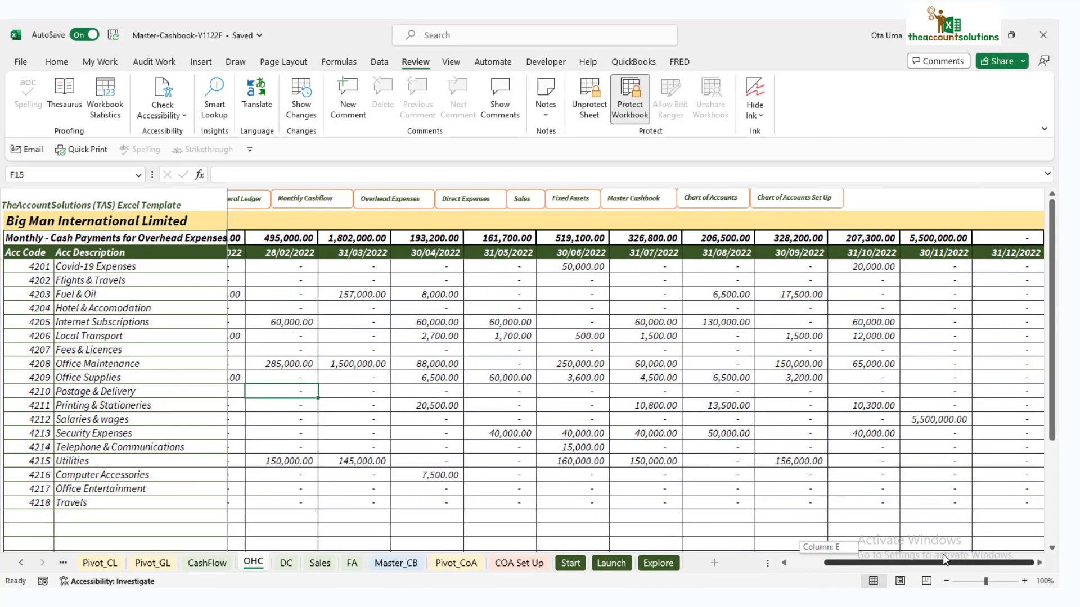
drag(875, 569, 984, 551)
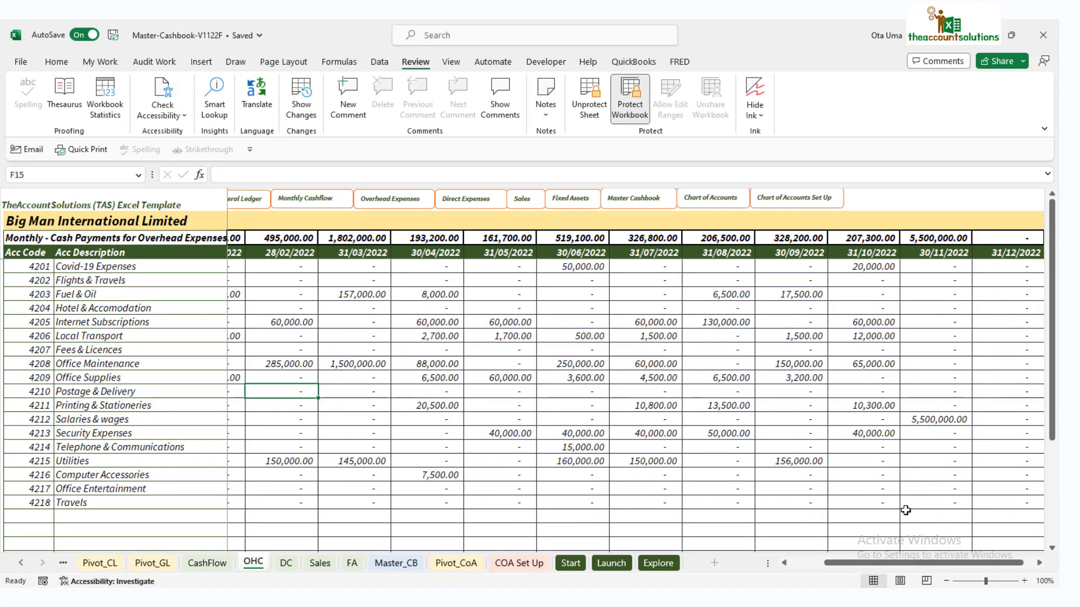
drag(882, 566, 630, 523)
scroll(323, 396, down, 3)
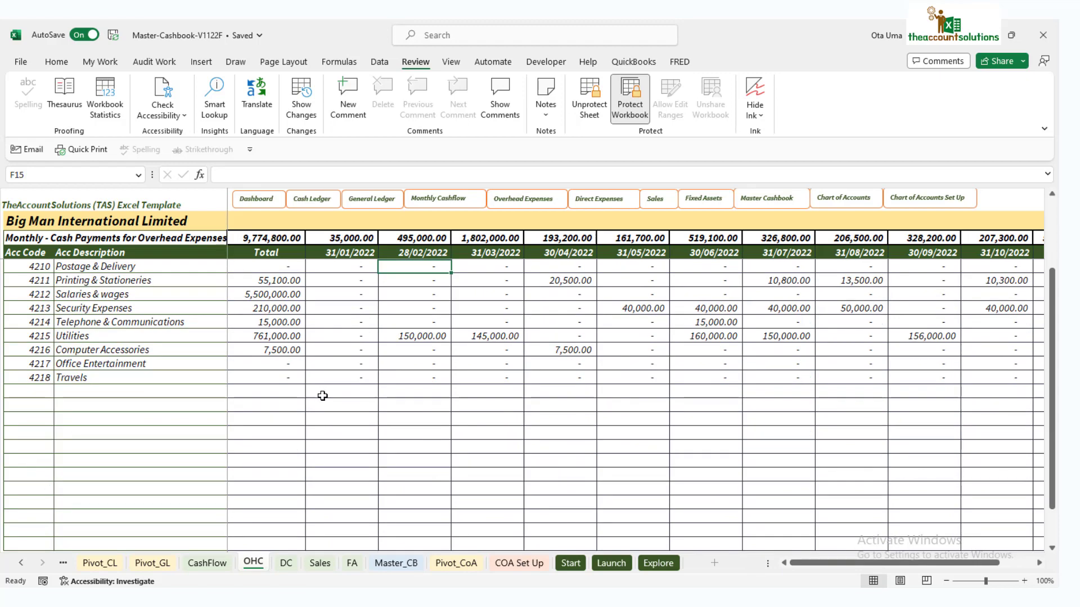
scroll(322, 395, up, 3)
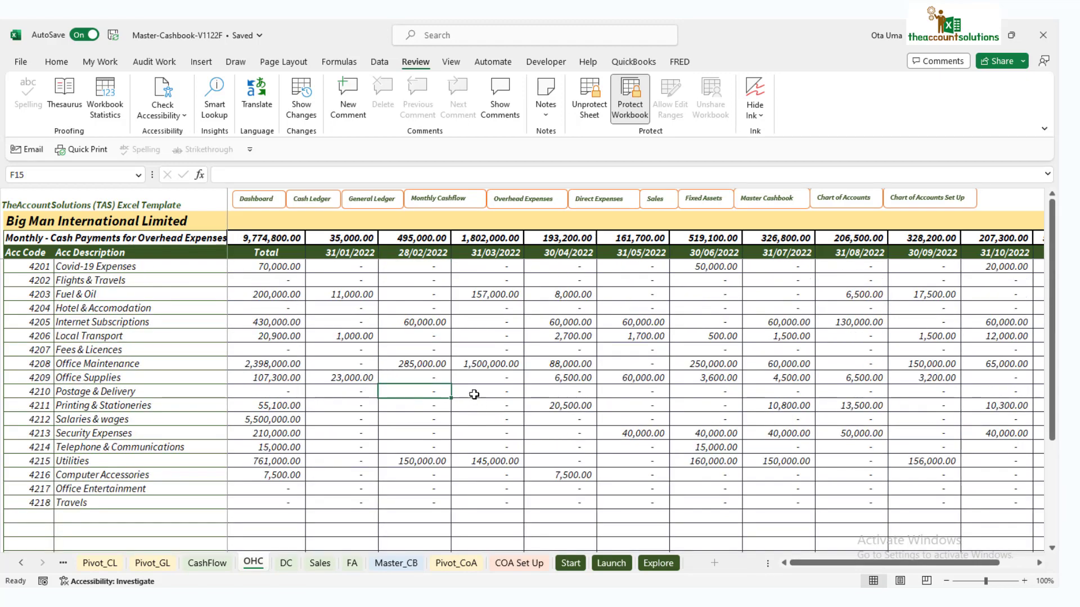
scroll(158, 376, down, 1)
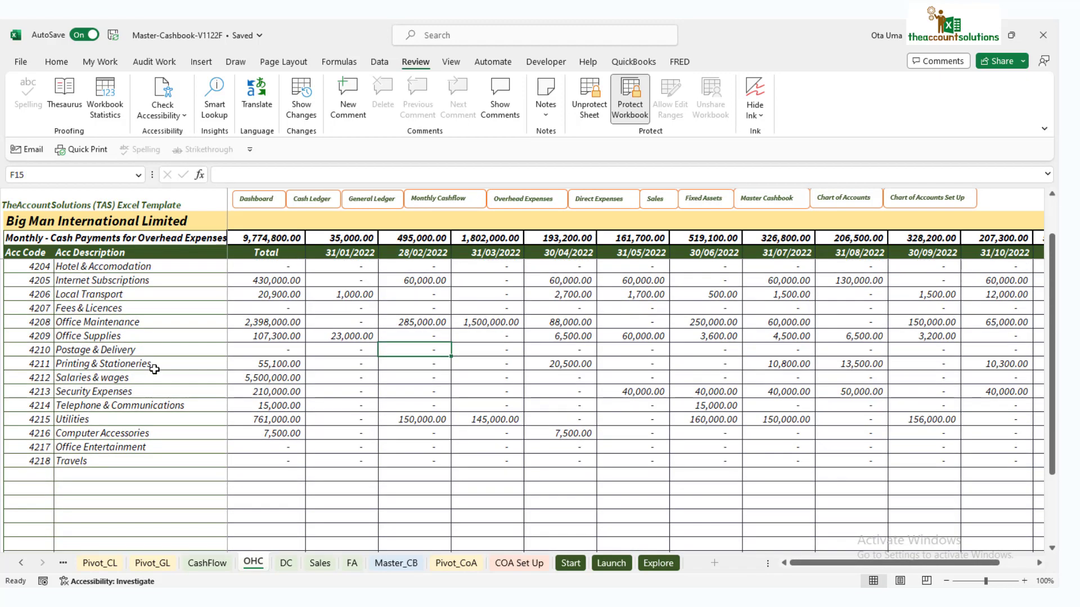
Examine the lower overhead expense rows, the spare rows below Travels and the months up to December 2022
click(45, 474)
scroll(108, 470, down, 4)
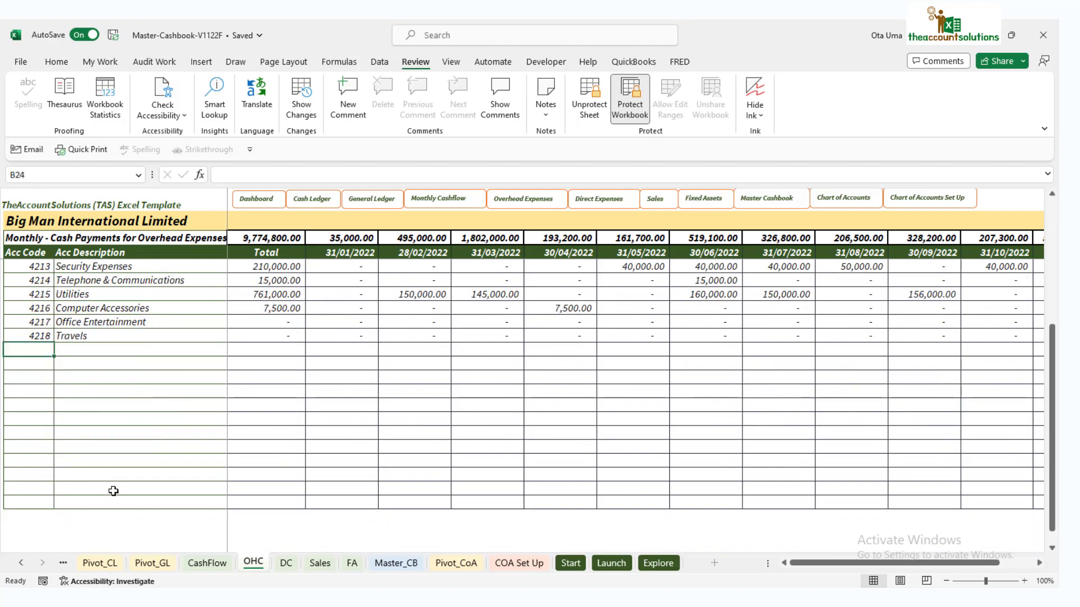
scroll(256, 397, up, 5)
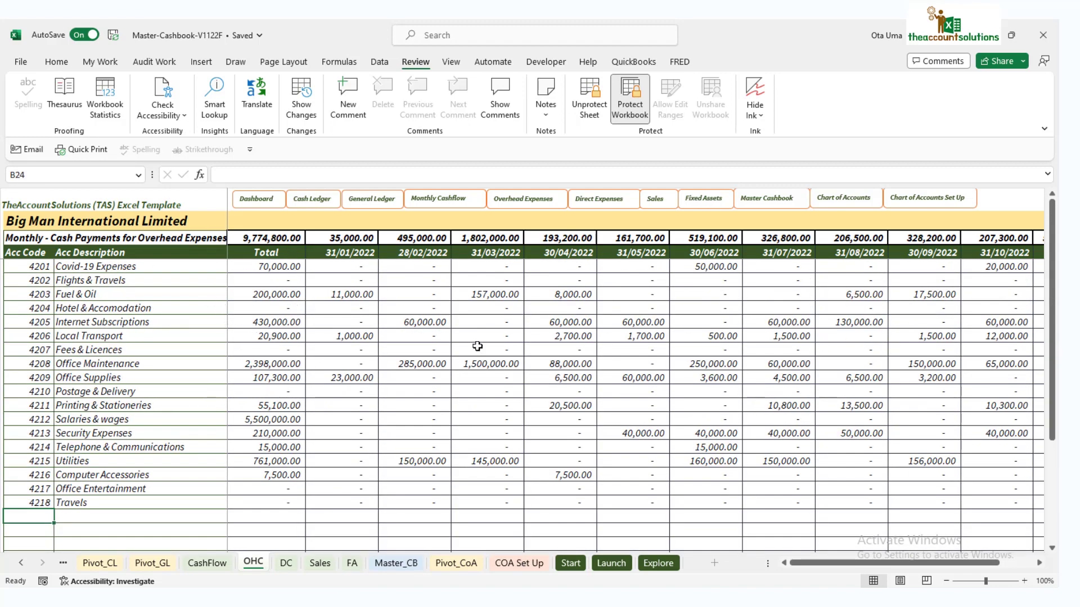
click(338, 307)
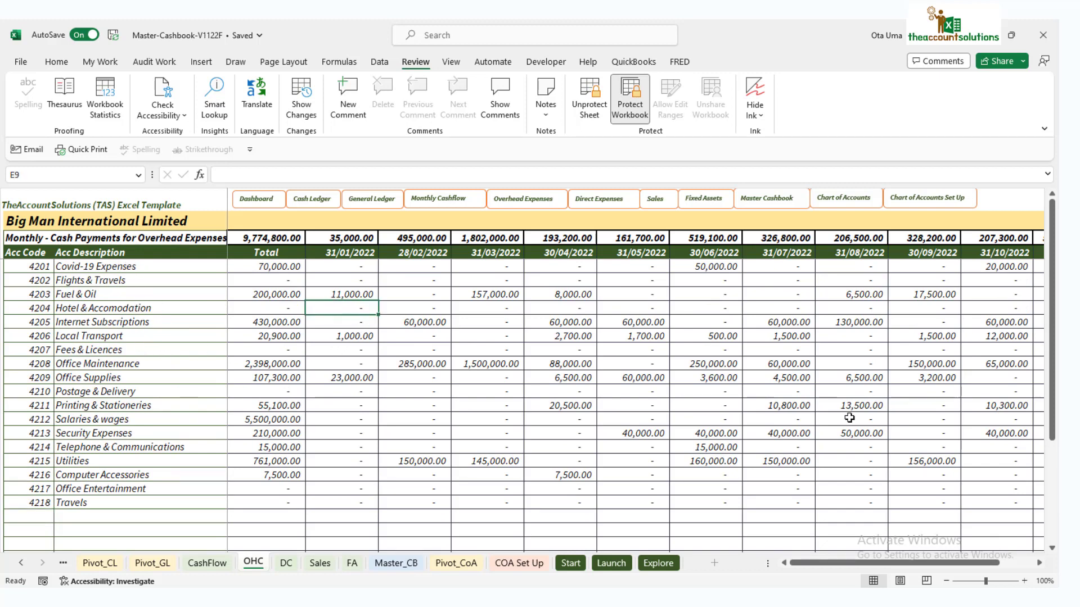
drag(852, 560, 962, 564)
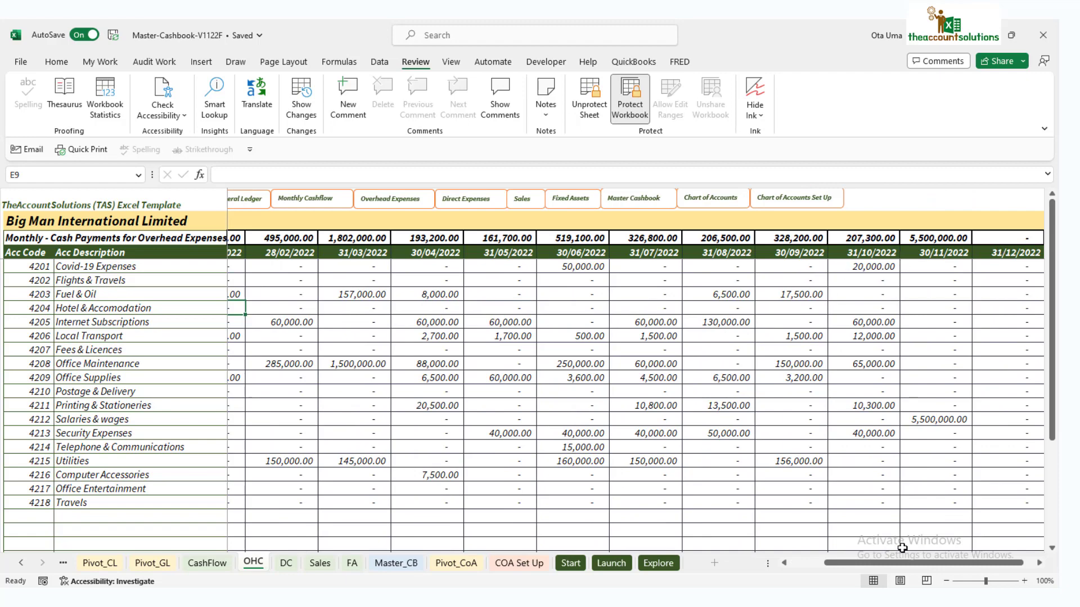
drag(898, 560, 864, 562)
Look over the DC, Sales and FA sheets in turn and open the CashFlow sheet
click(289, 563)
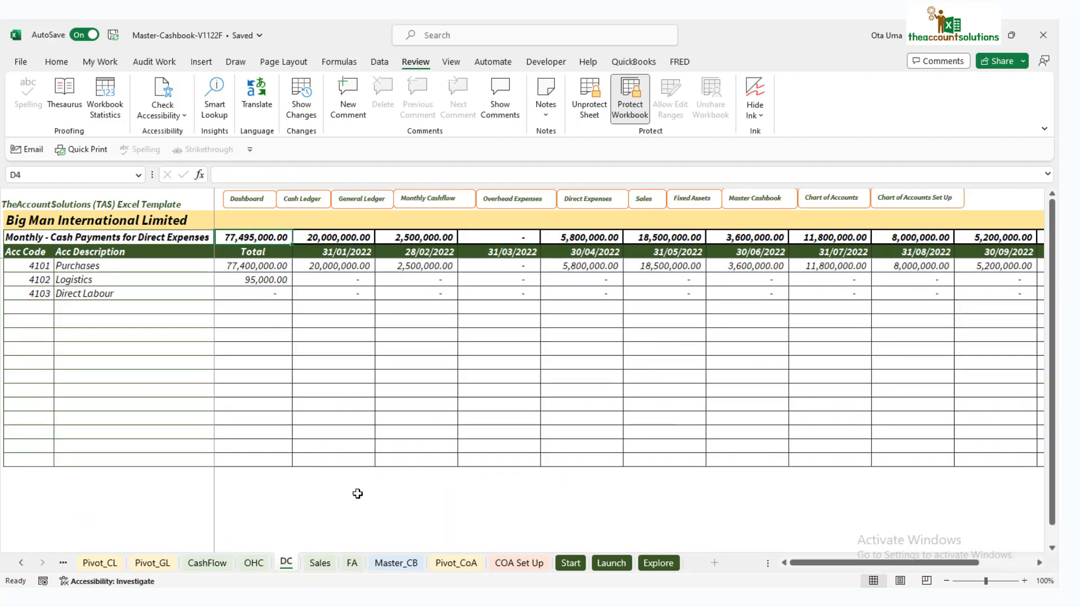
click(320, 562)
click(352, 562)
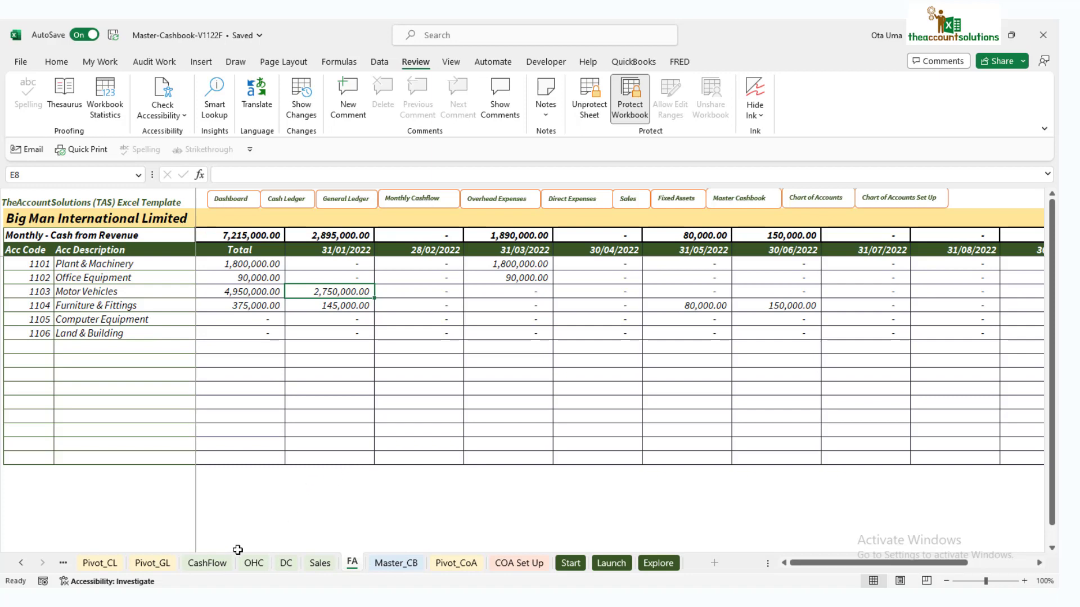
click(207, 563)
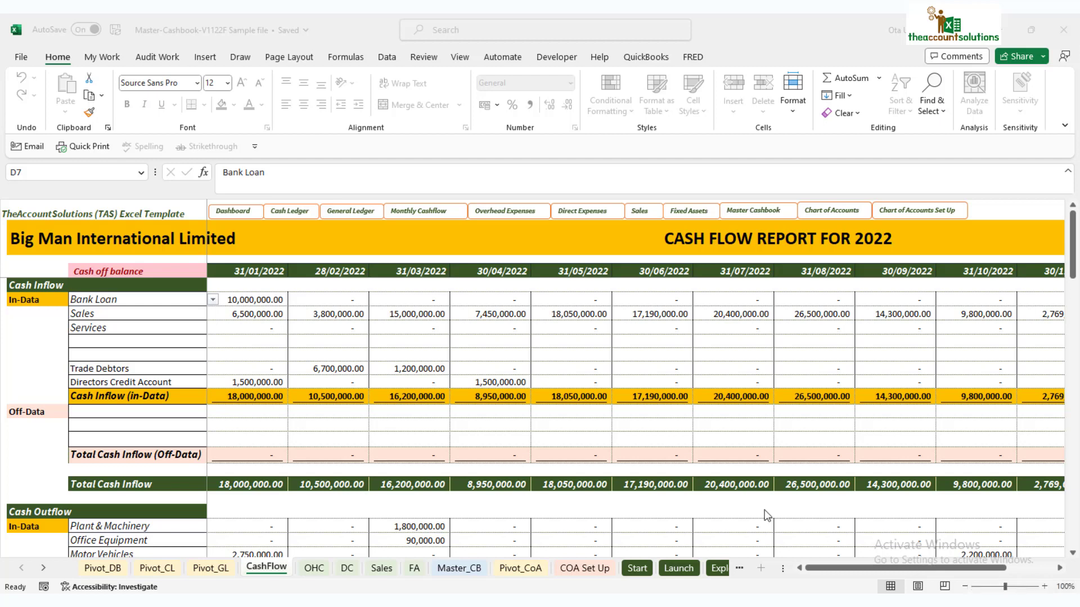
Examine the monthly amounts for each fixed asset account on the FA sheet of the sample file
click(386, 573)
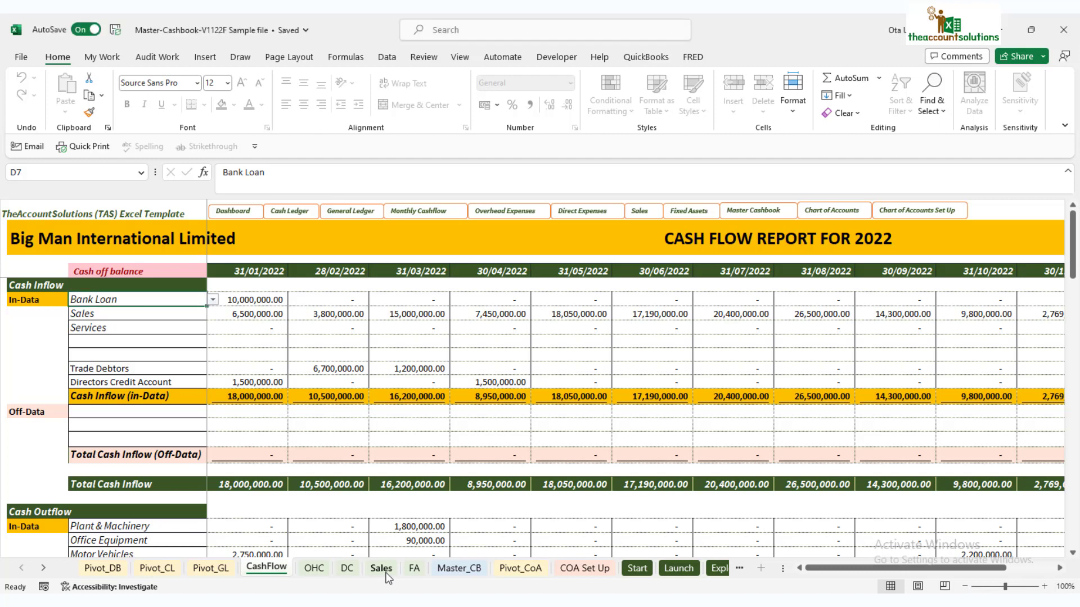
click(414, 568)
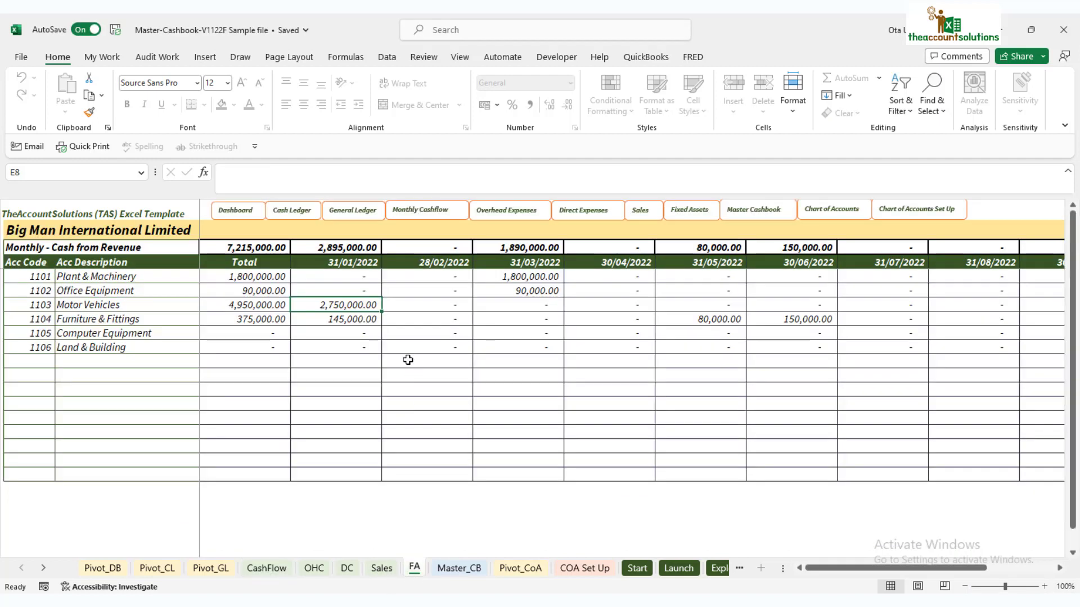
drag(822, 568, 786, 556)
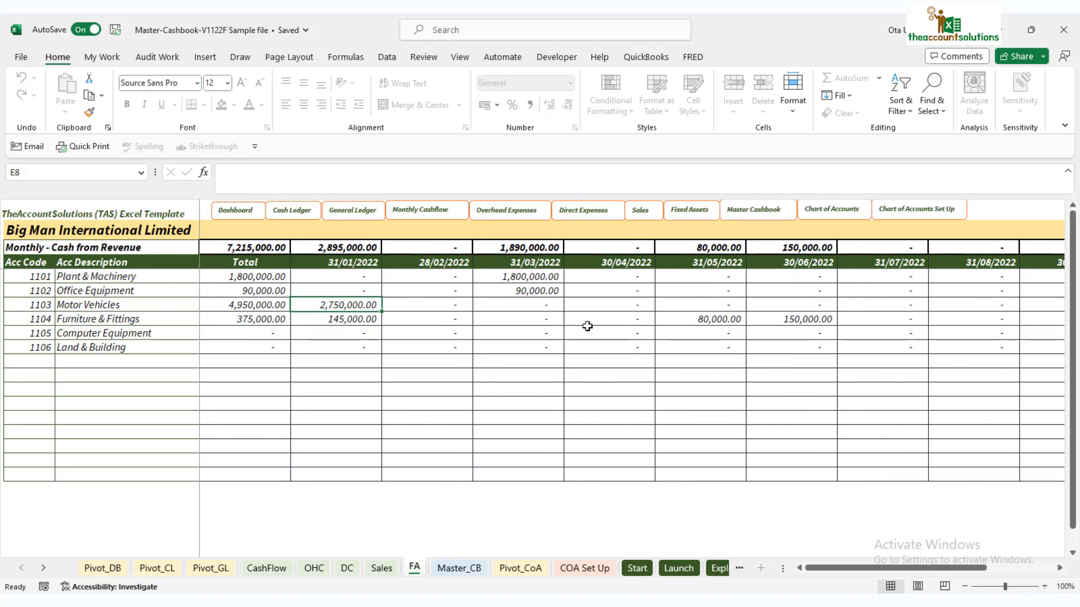
drag(880, 567, 844, 566)
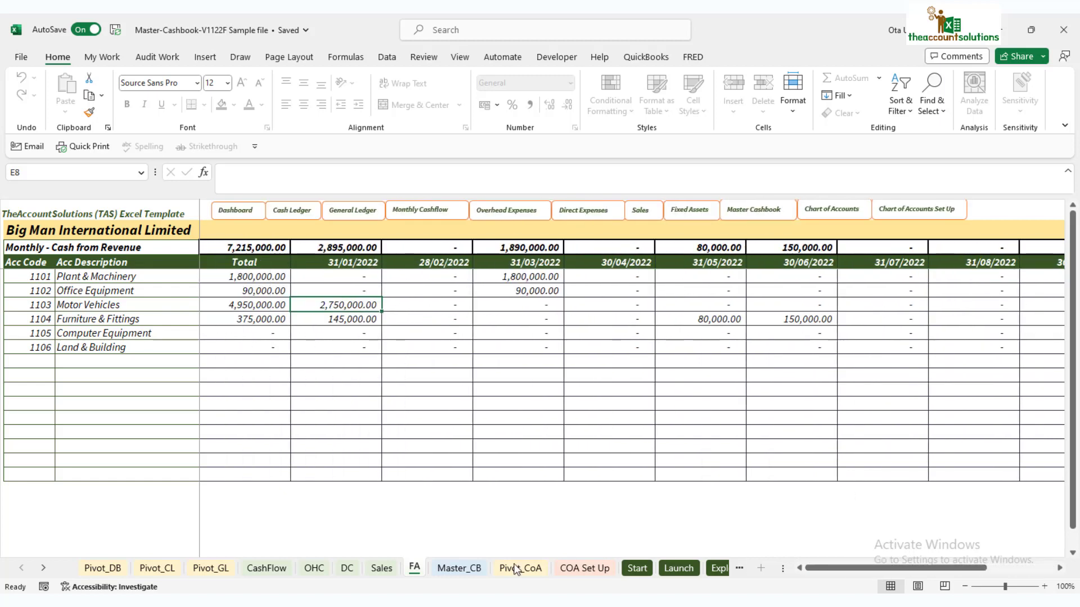
Examine the monthly Sales, Services and Other Income amounts on the Sales sheet
click(381, 568)
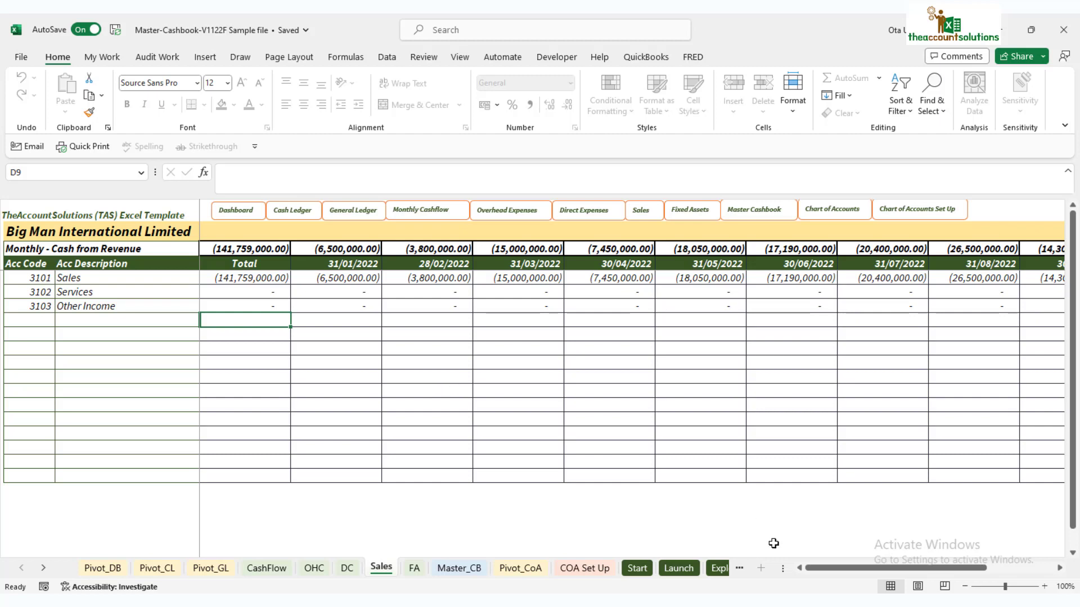
mouse_move(832, 570)
mouse_down()
mouse_move(967, 567)
mouse_move(834, 564)
mouse_up()
mouse_move(898, 570)
mouse_down()
mouse_move(959, 571)
mouse_move(883, 568)
mouse_up()
Check the monthly direct expense payments on the DC sheet and the overhead payments on the OHC sheet
click(347, 568)
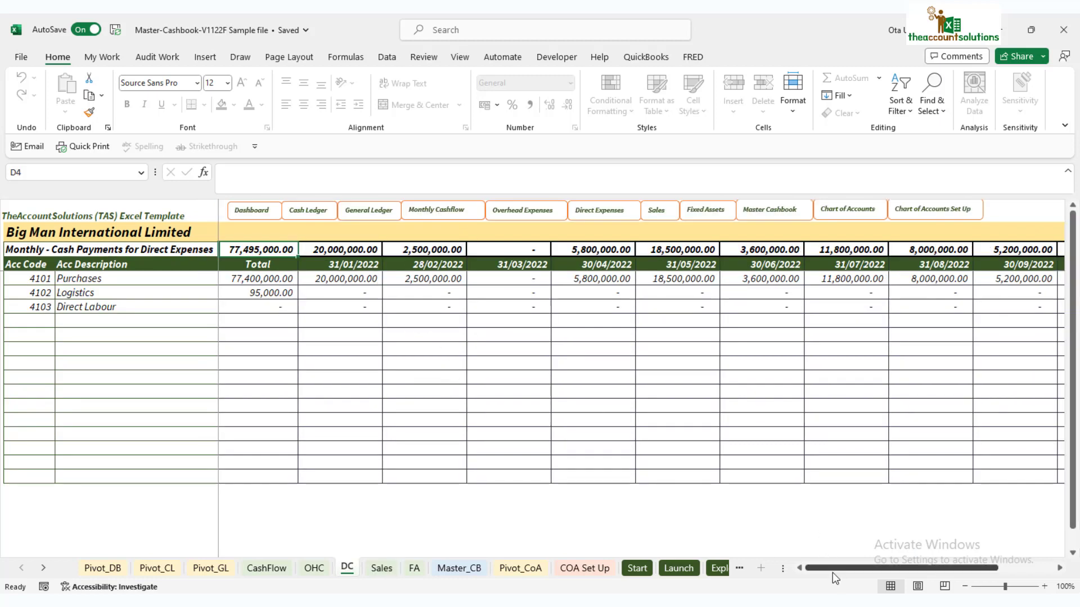
mouse_move(838, 570)
mouse_down()
mouse_move(977, 568)
mouse_move(848, 569)
mouse_up()
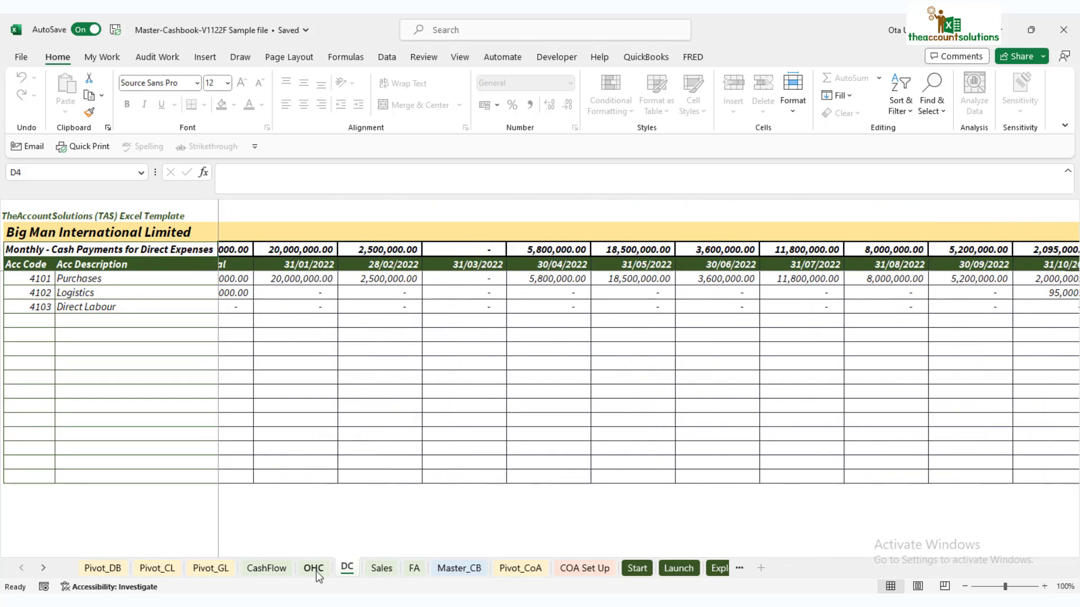
click(314, 568)
scroll(384, 481, down, 1)
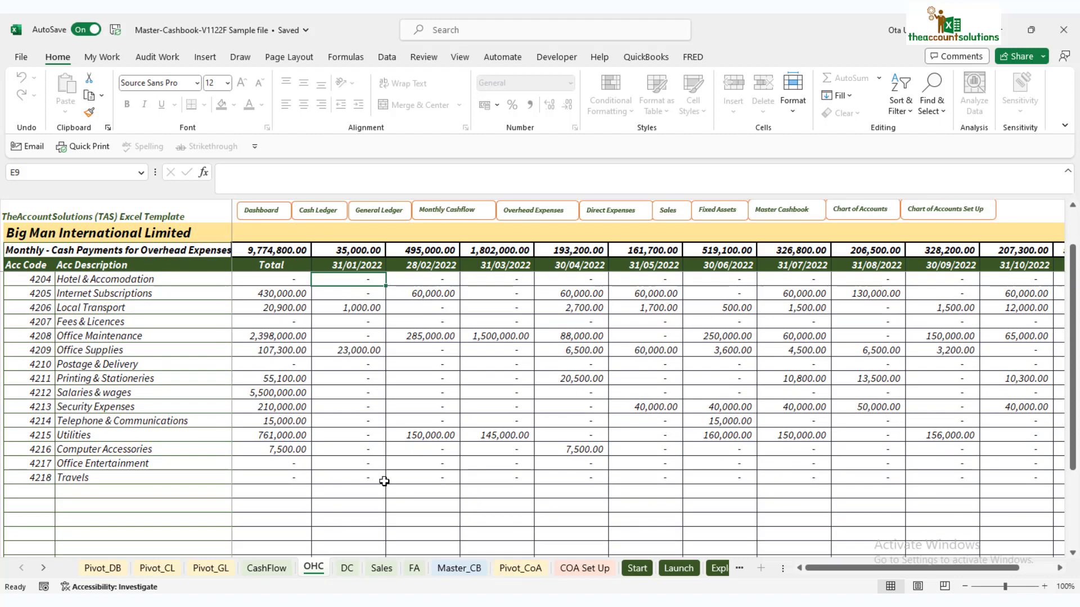
scroll(384, 481, up, 1)
Compare the in-data cash inflows on the CashFlow sheet with the transactions recorded on the Master_CB sheet
click(278, 567)
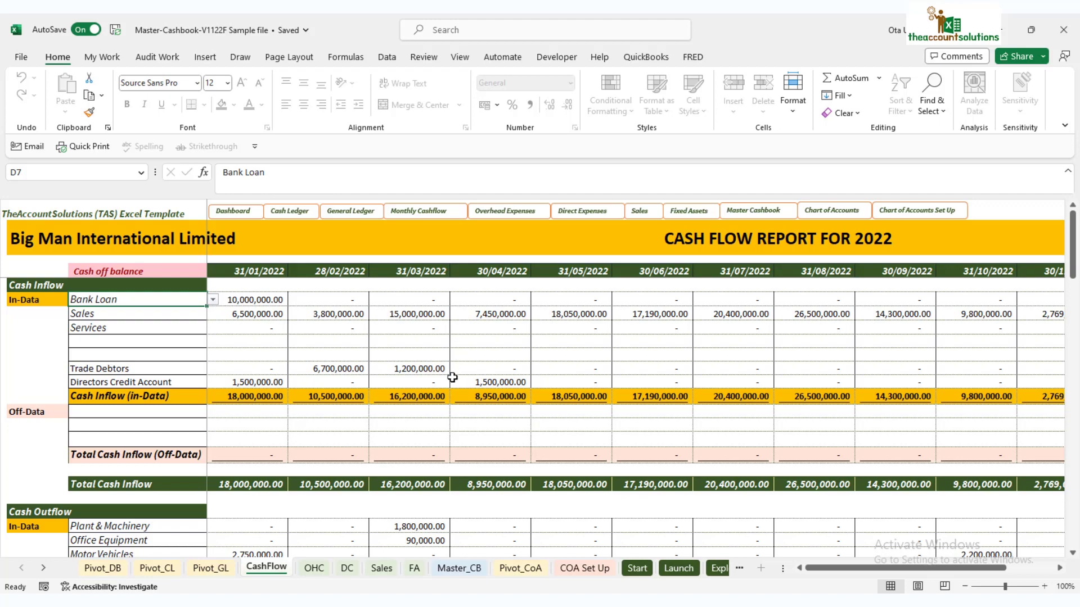
scroll(452, 377, down, 1)
scroll(452, 378, up, 1)
click(457, 568)
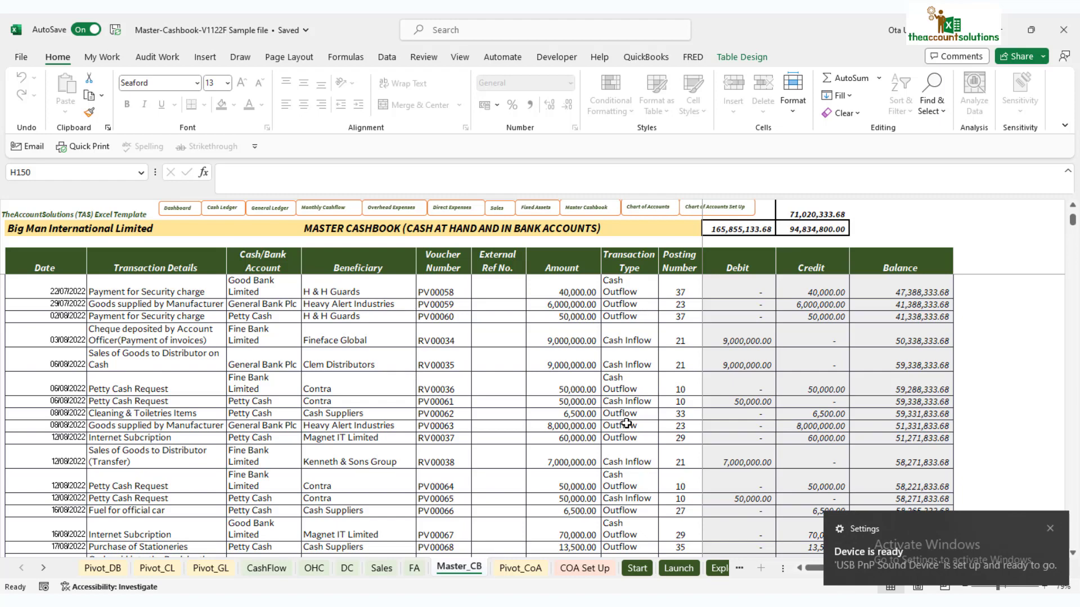
click(259, 569)
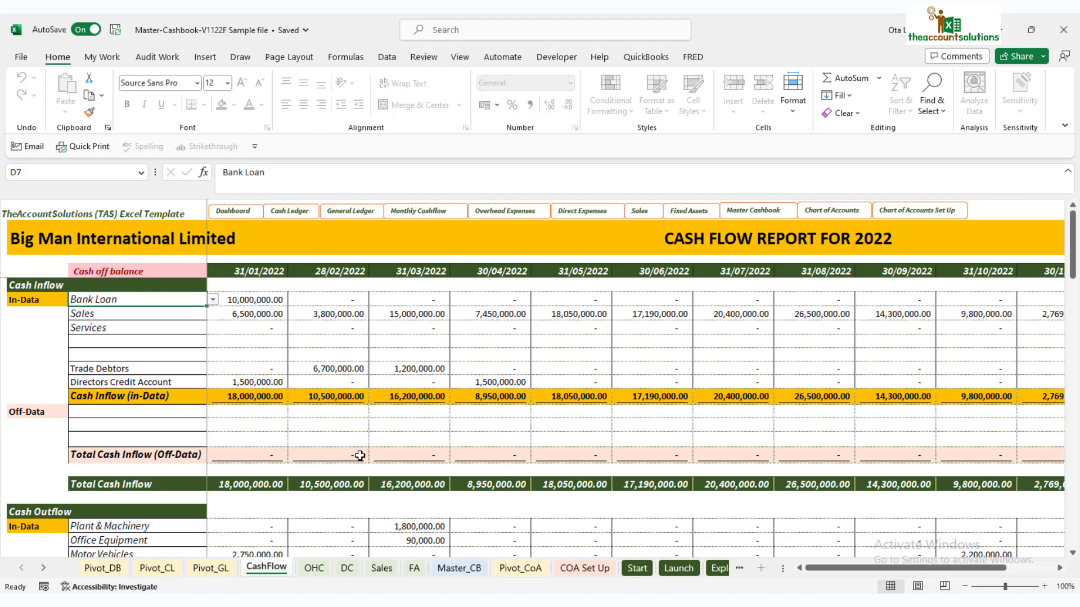
click(461, 569)
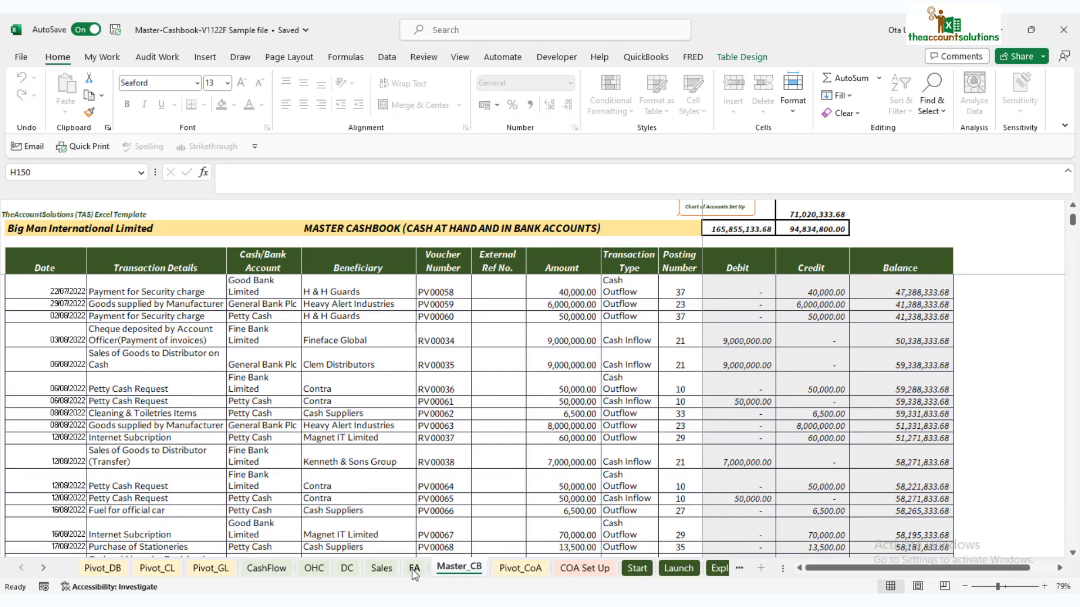
Inspect the blank Off-Data description rows and monthly cells in the Cash Inflow section of the CashFlow sheet
click(270, 568)
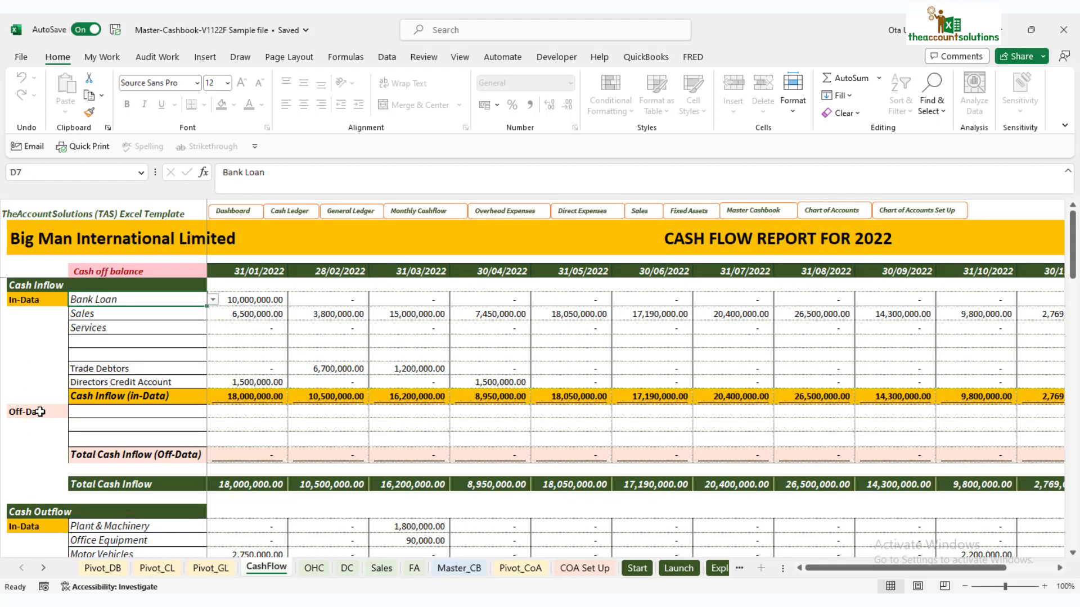
click(157, 416)
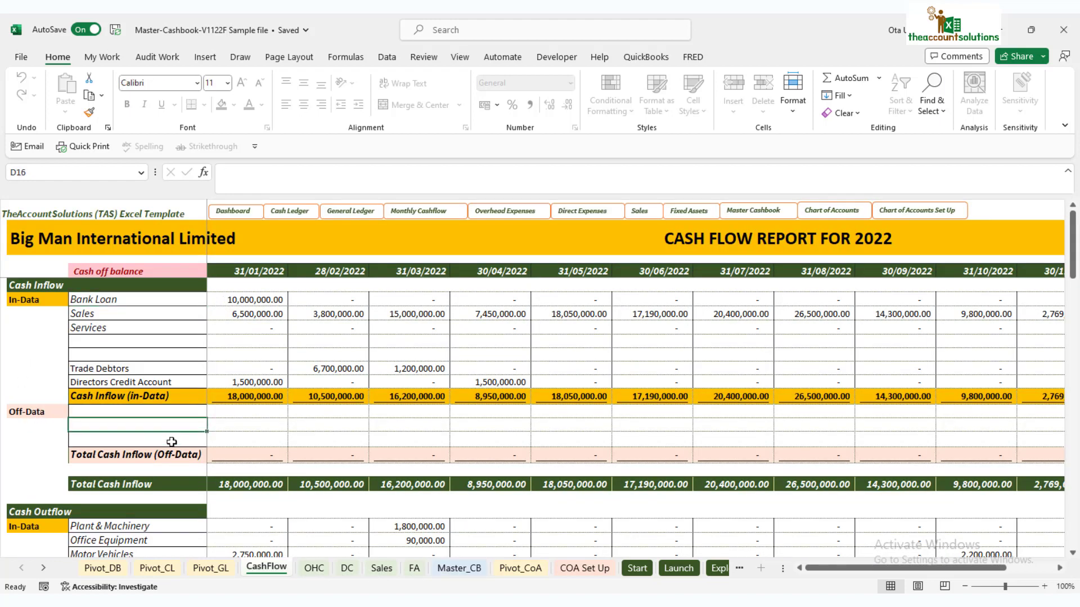
click(171, 441)
click(189, 413)
click(181, 427)
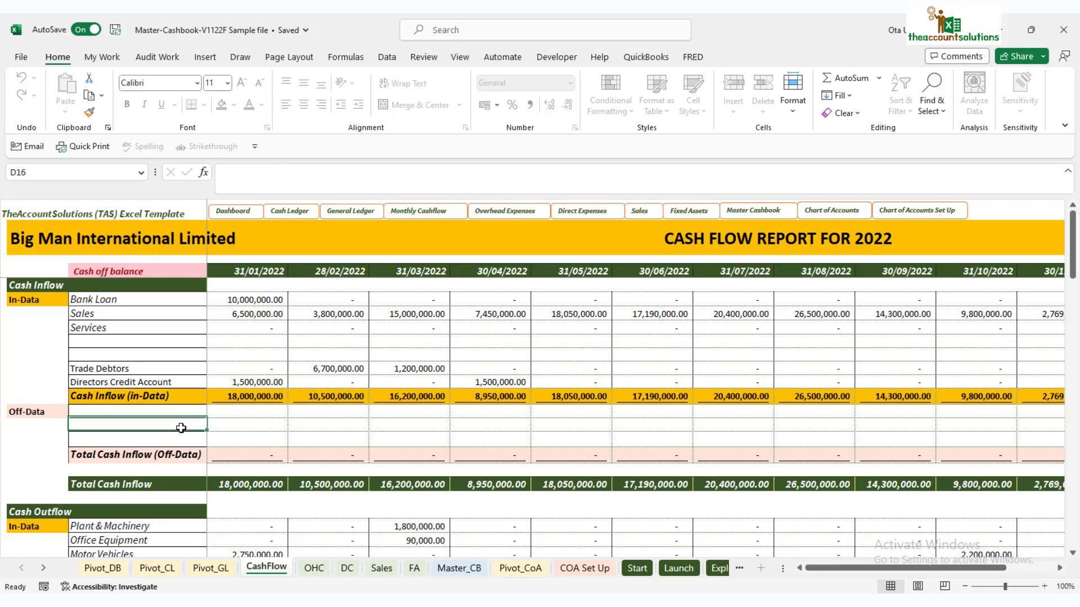
click(188, 443)
click(193, 413)
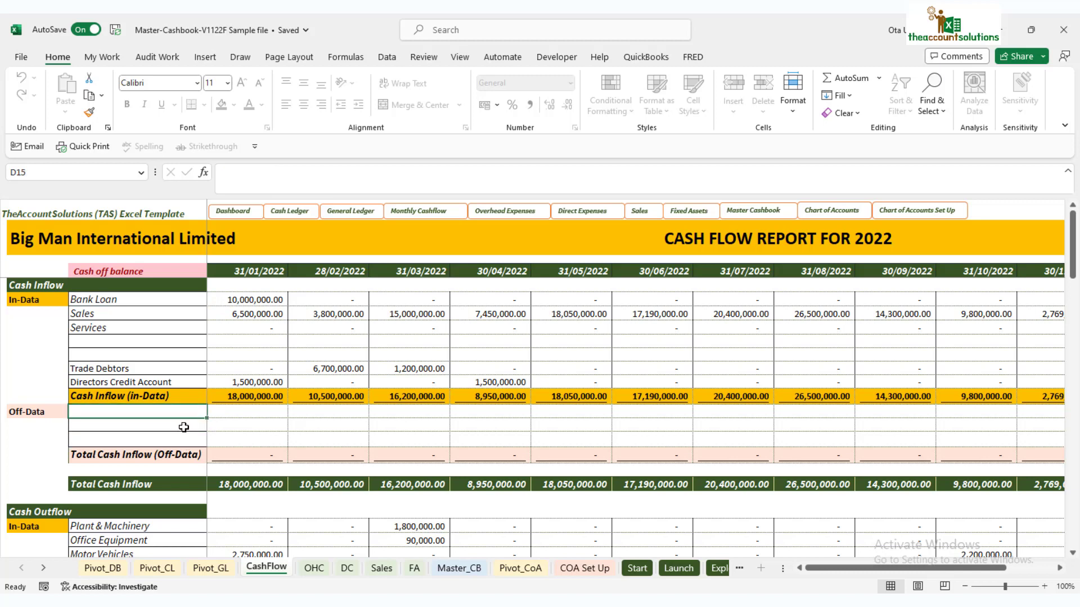
click(183, 427)
click(186, 442)
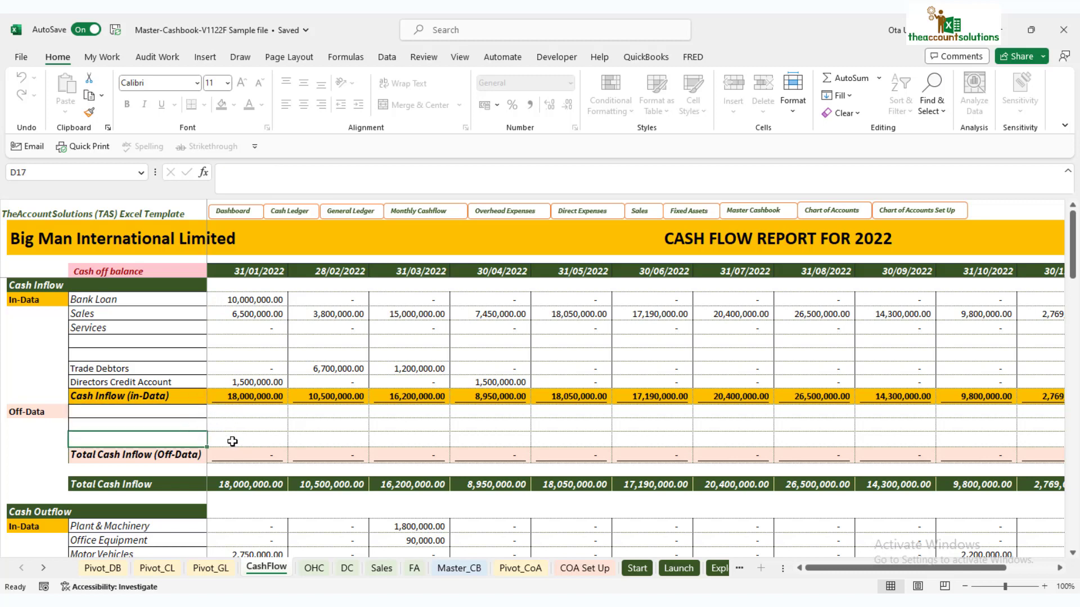
click(243, 414)
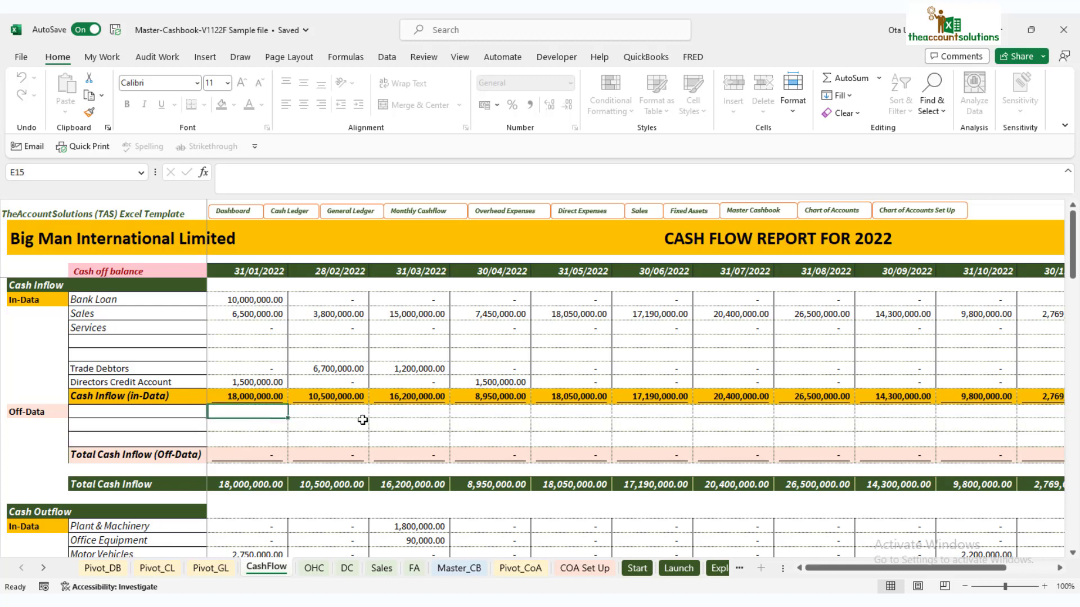
click(386, 420)
click(683, 425)
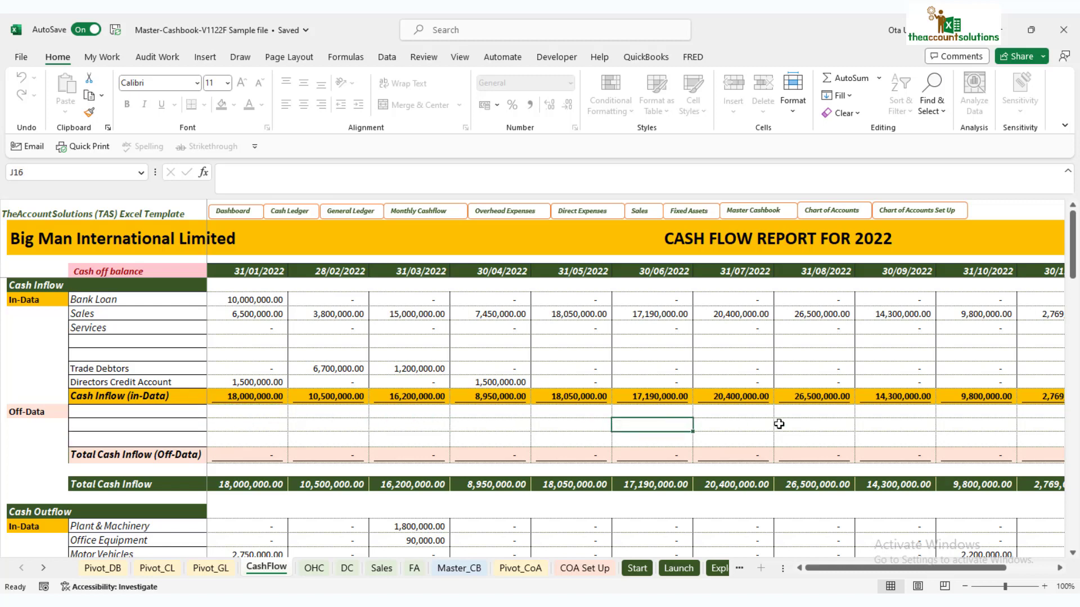
click(849, 425)
click(968, 426)
Enter the description "Total Inflow from Bank X" in the first Off-Data row of the Cash Inflow section
click(164, 411)
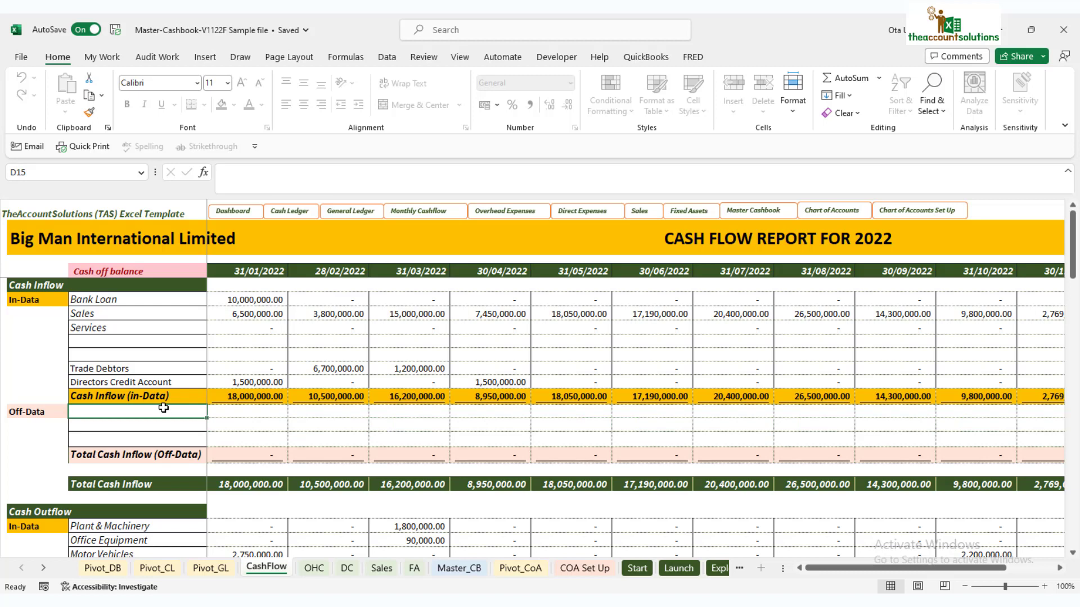
text(Total )
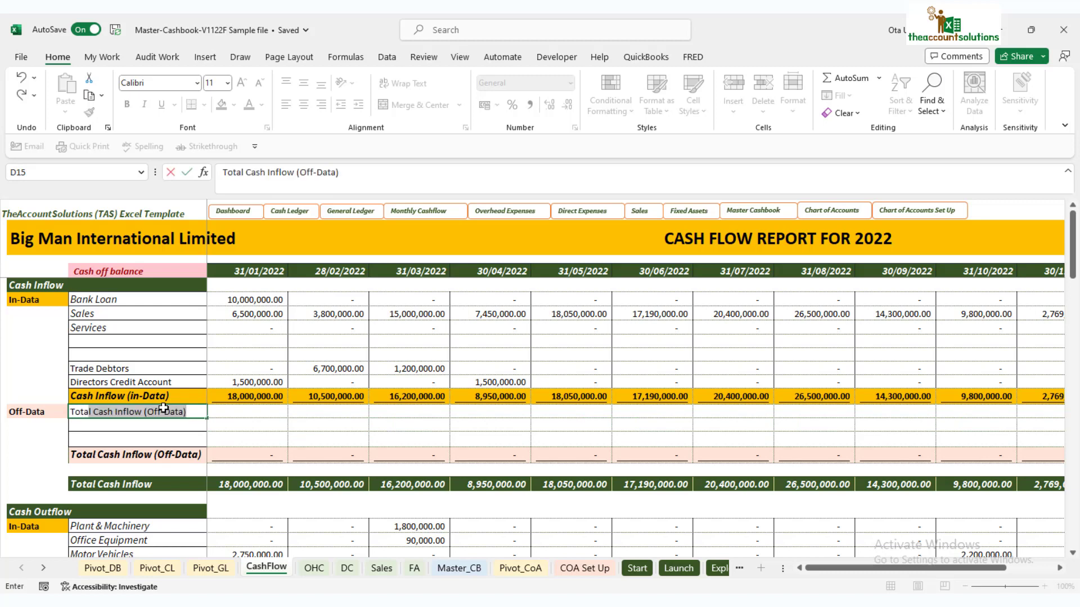
text(Inflow)
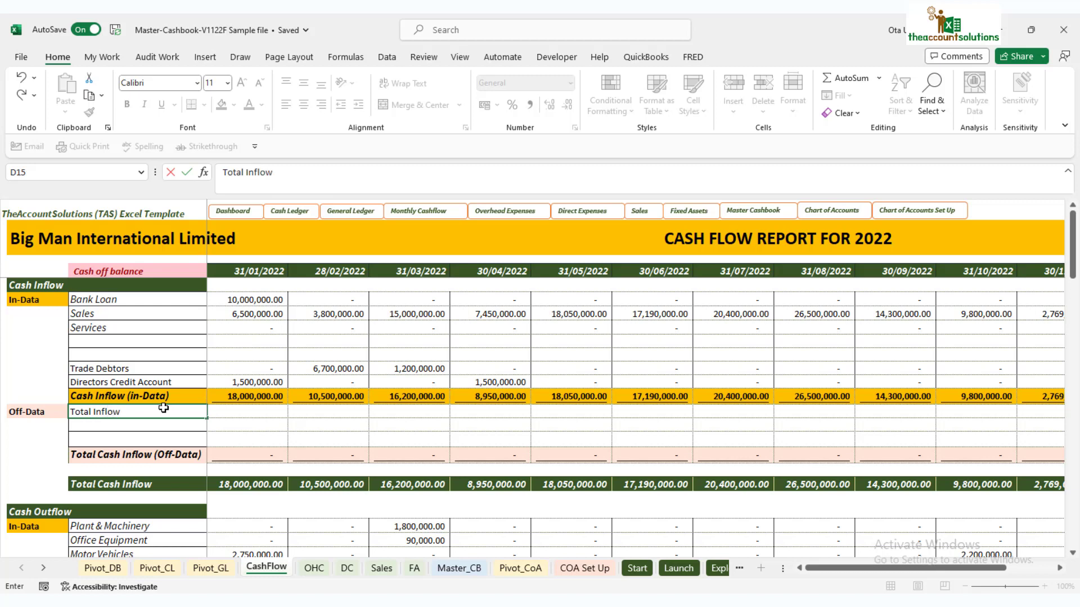
text( from Bank X)
click(261, 425)
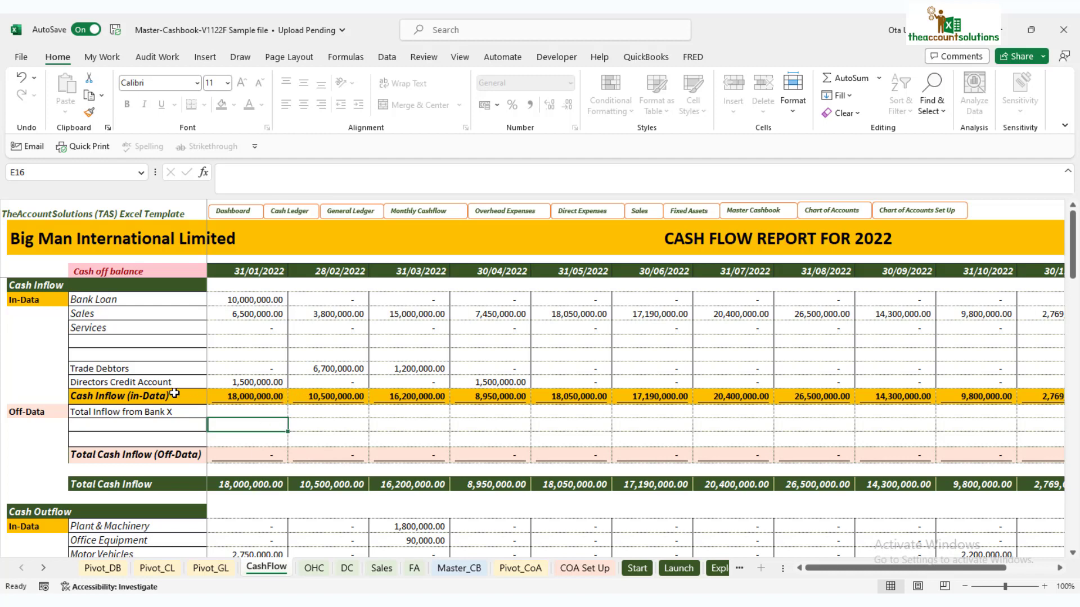
Check the Master_CB sheet, and examine the CashFlow sheet's Cash Outflow accounts down to its Off-Data rows and totals
click(475, 568)
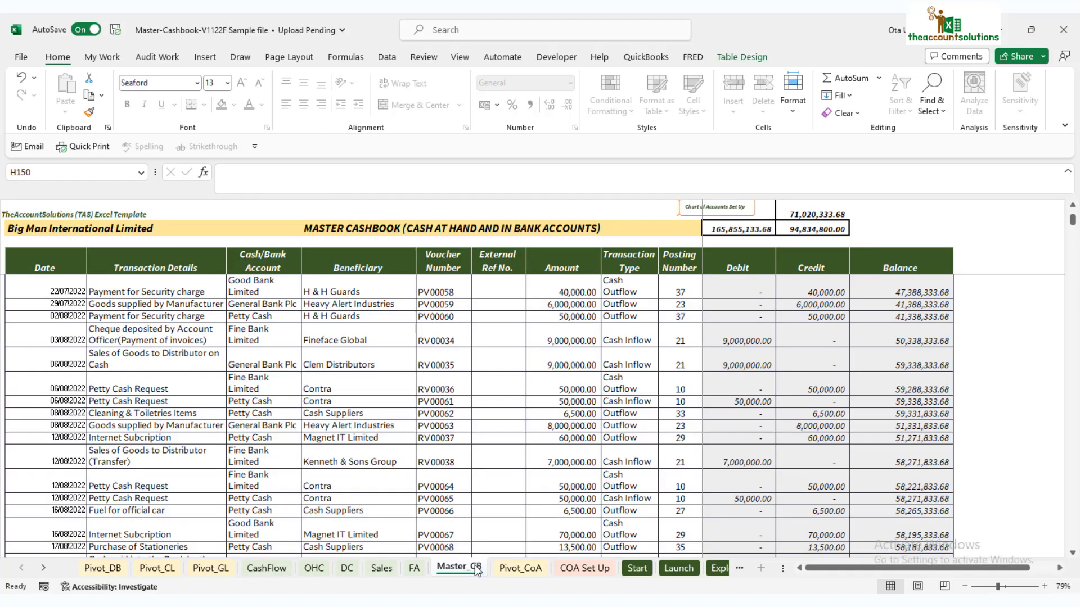
click(257, 570)
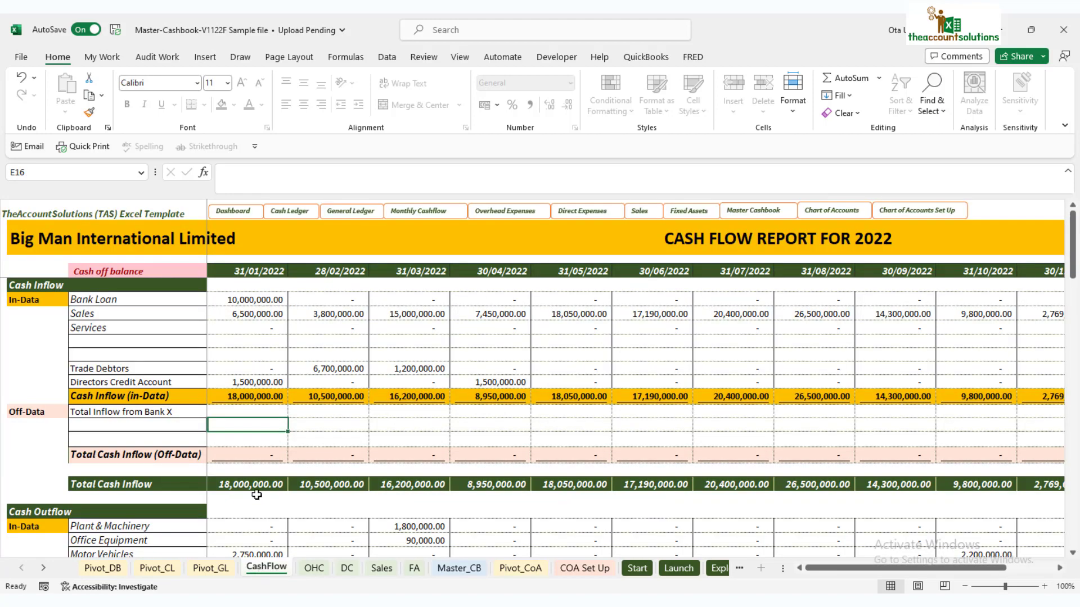
scroll(262, 462, down, 3)
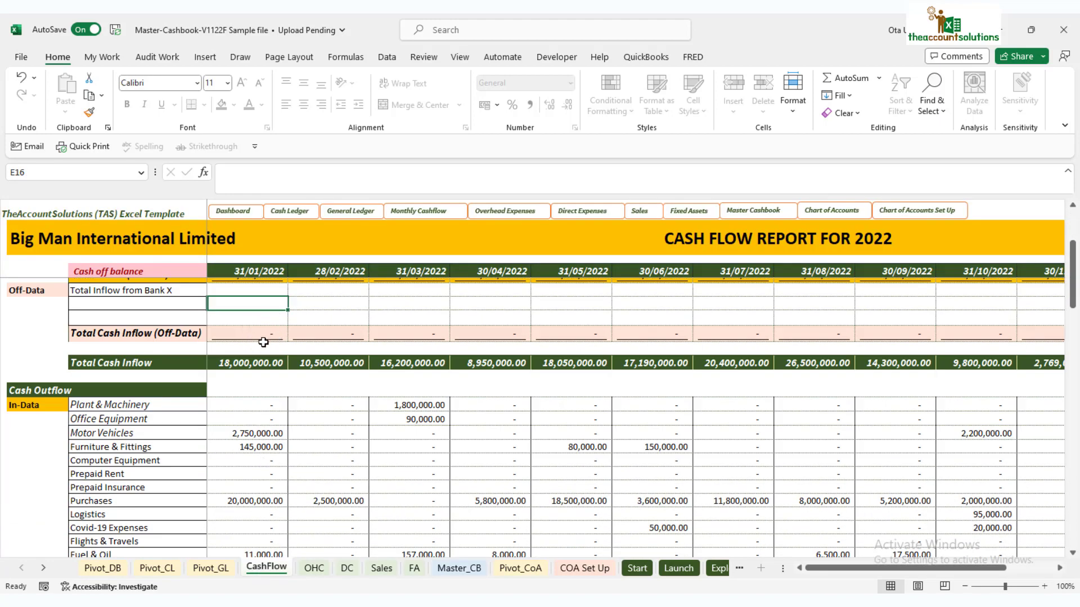
scroll(264, 381, down, 15)
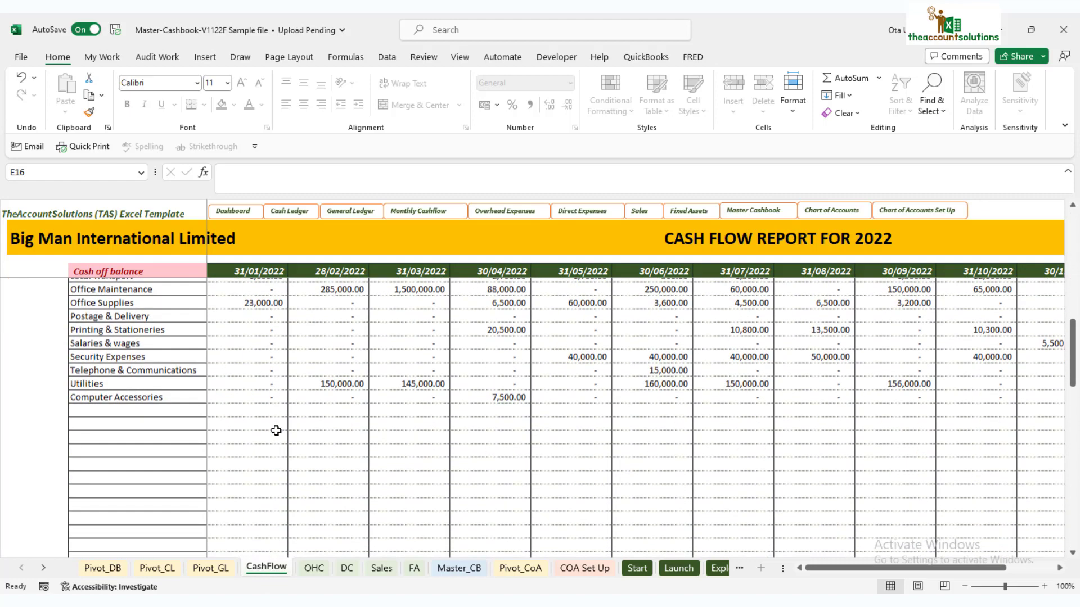
scroll(276, 431, down, 8)
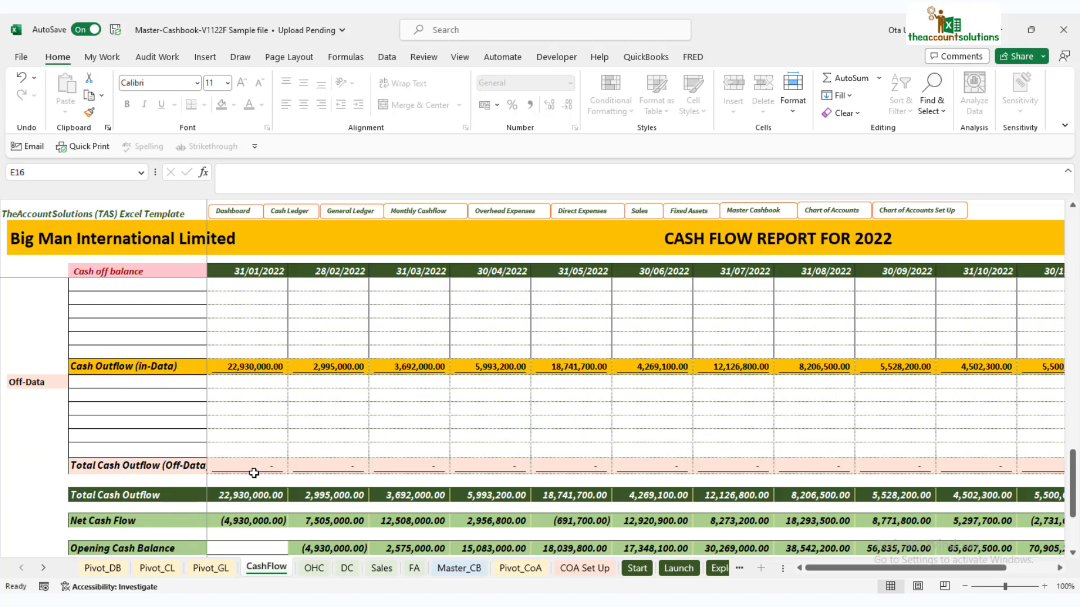
Review the Net Cash Flow, opening and closing balances against the Cash Inflow section, and check the Master_CB sheet
scroll(139, 464, down, 2)
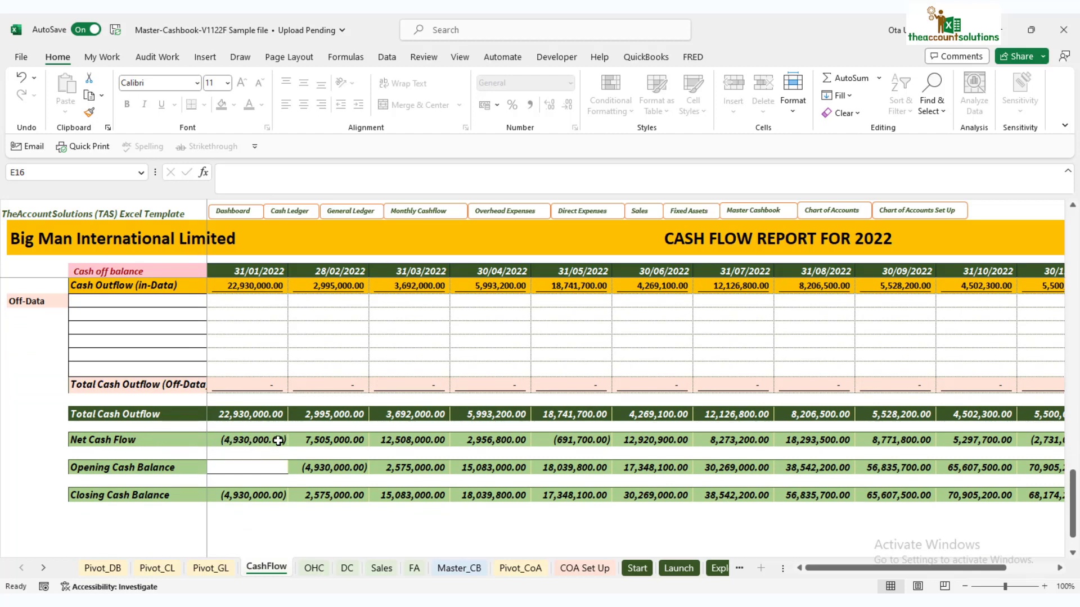
scroll(287, 444, up, 6)
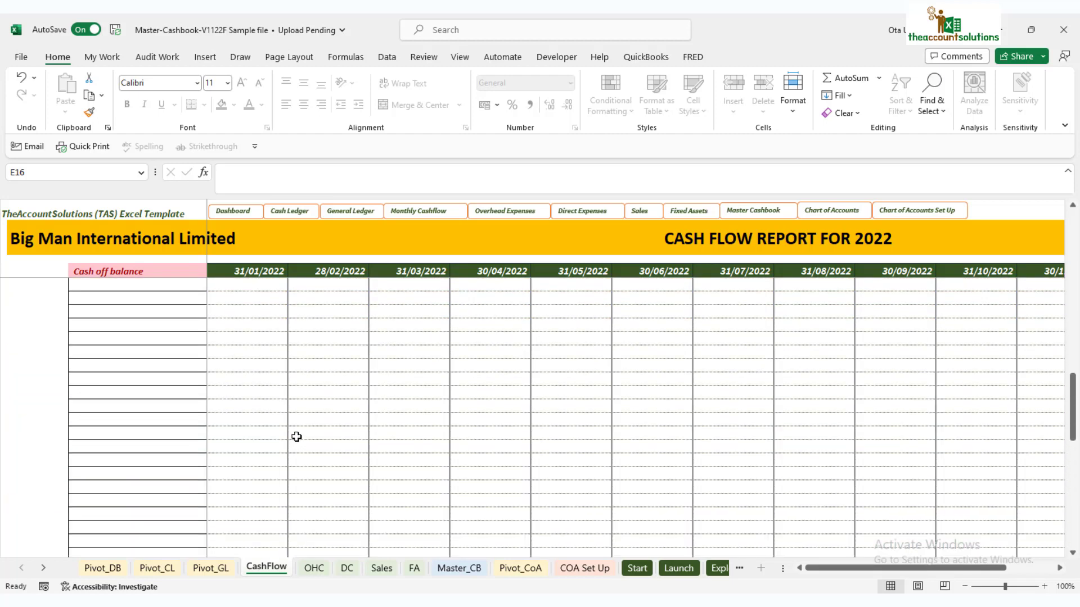
scroll(296, 436, up, 5)
scroll(296, 436, up, 2)
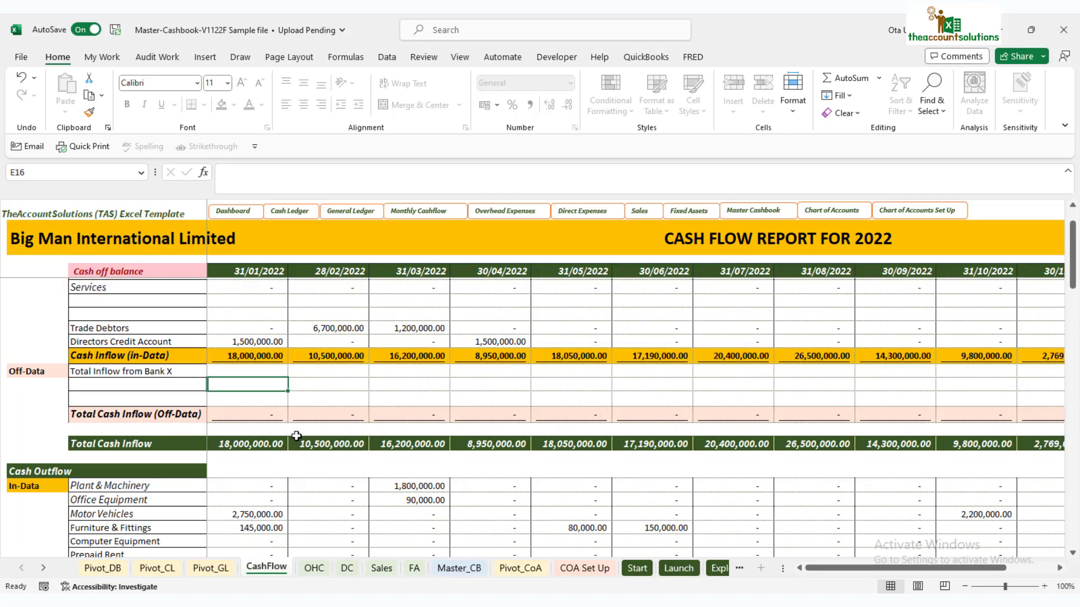
scroll(277, 394, down, 5)
scroll(278, 393, down, 8)
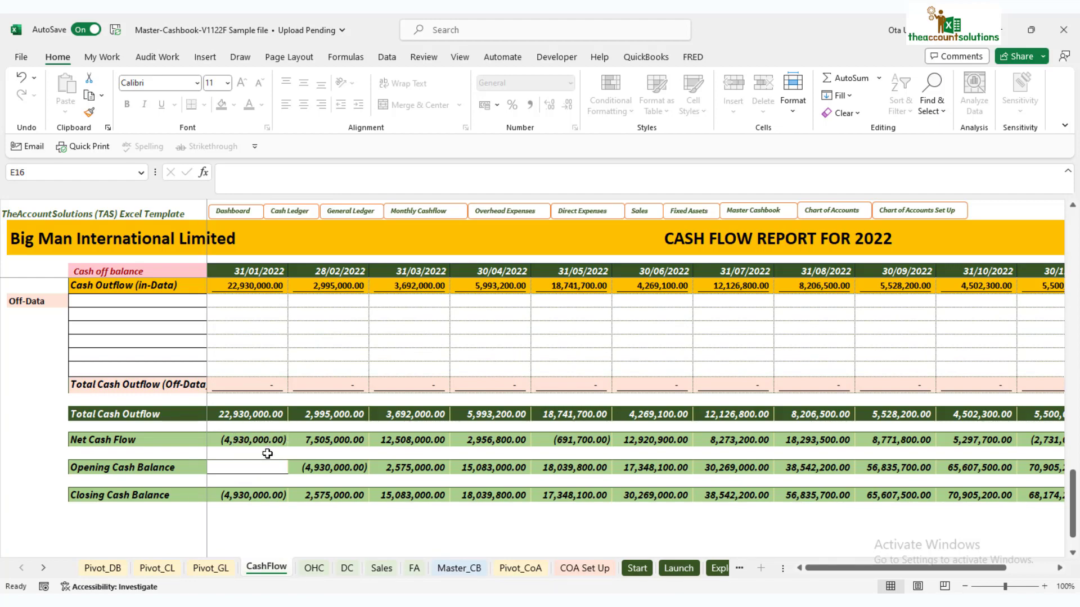
click(452, 569)
click(268, 568)
Enter 6,000,000 for 31/01/2022 in the Off-Data row "Total Inflow from Bank X" of the CashFlow sheet
scroll(212, 317, up, 3)
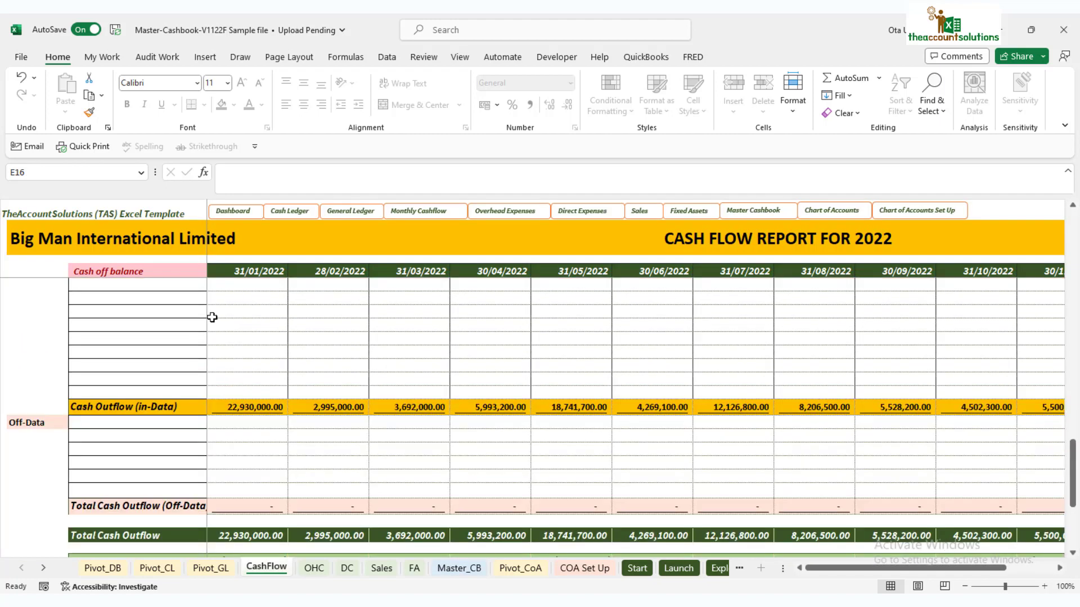
scroll(212, 317, up, 10)
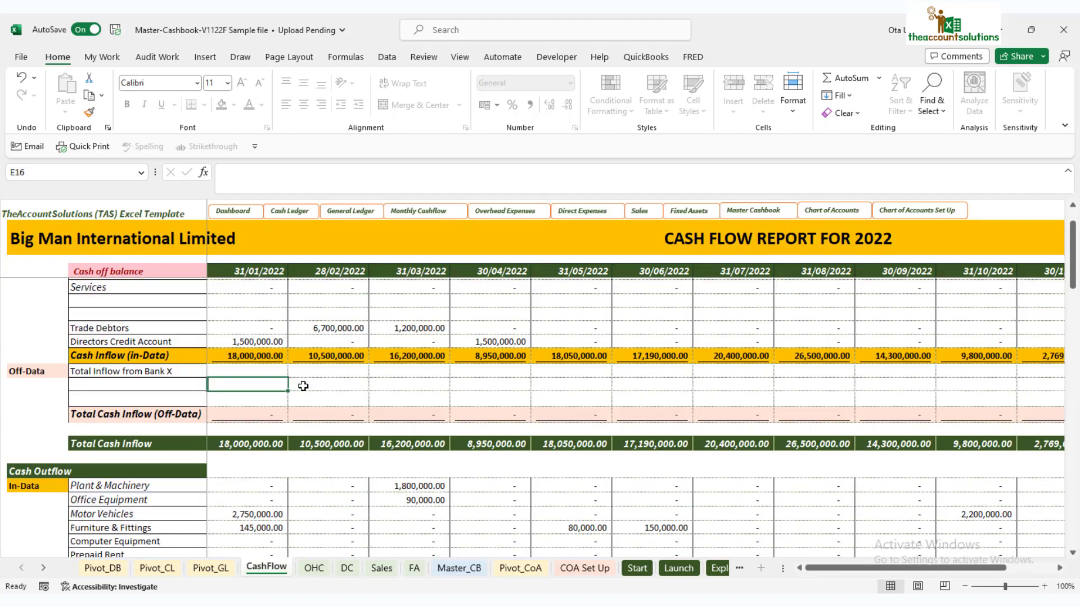
click(252, 371)
text(6)
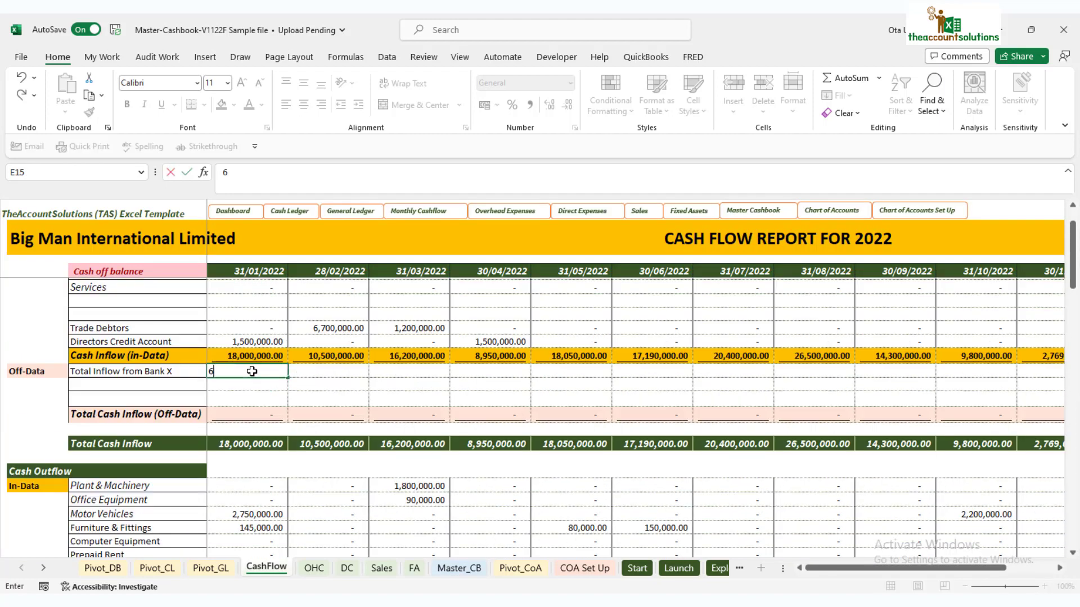
text(000000)
key(Return)
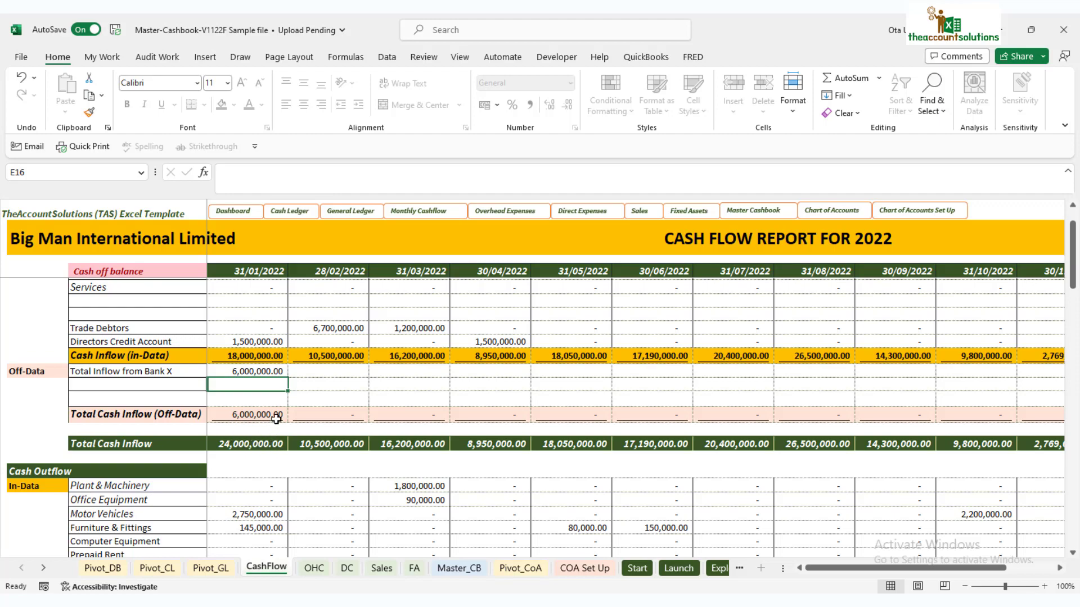
Enter the description "Total Expesnes from bank X" in the first Off-Data row of the Cash Outflow section
scroll(276, 419, down, 15)
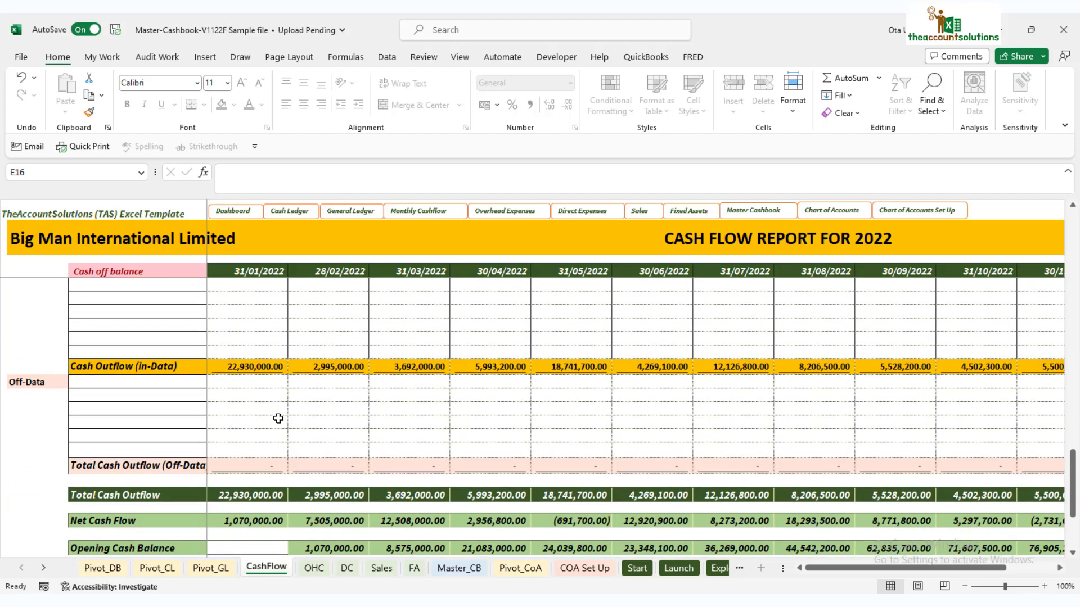
scroll(278, 418, down, 3)
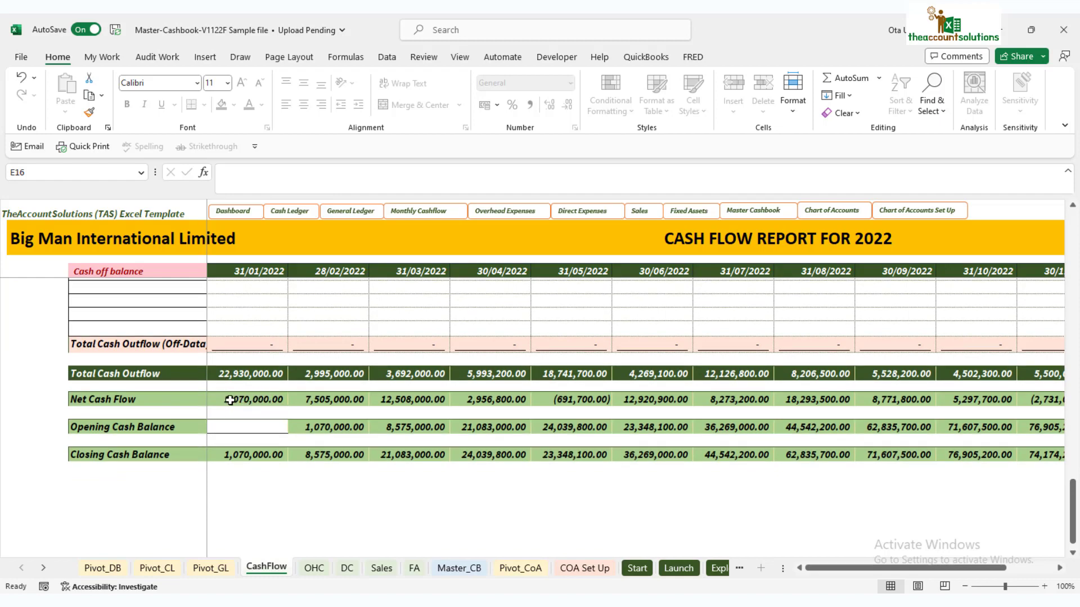
scroll(253, 402, up, 3)
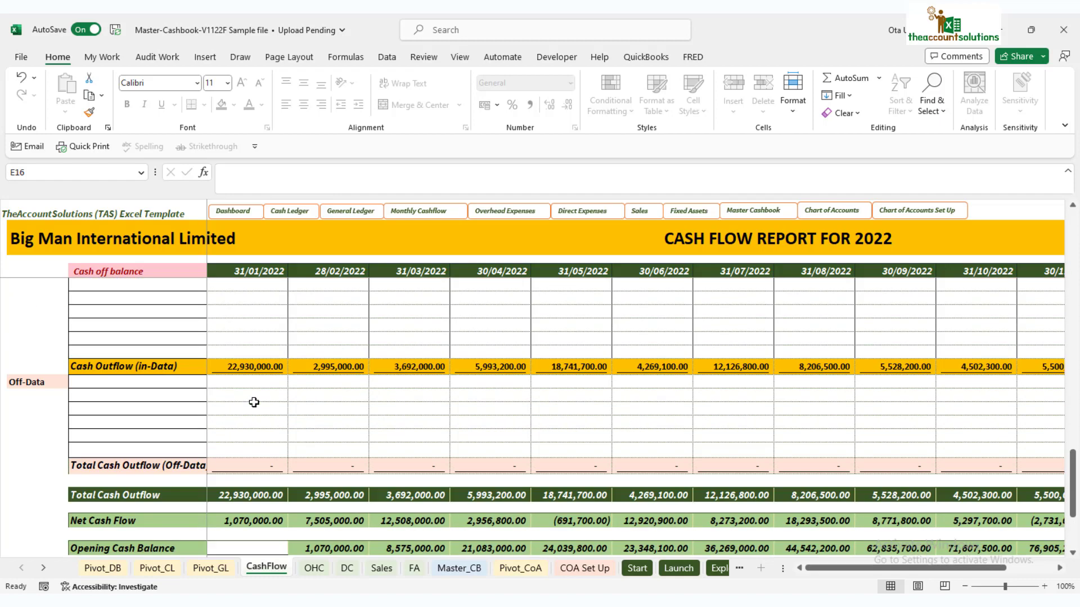
click(184, 381)
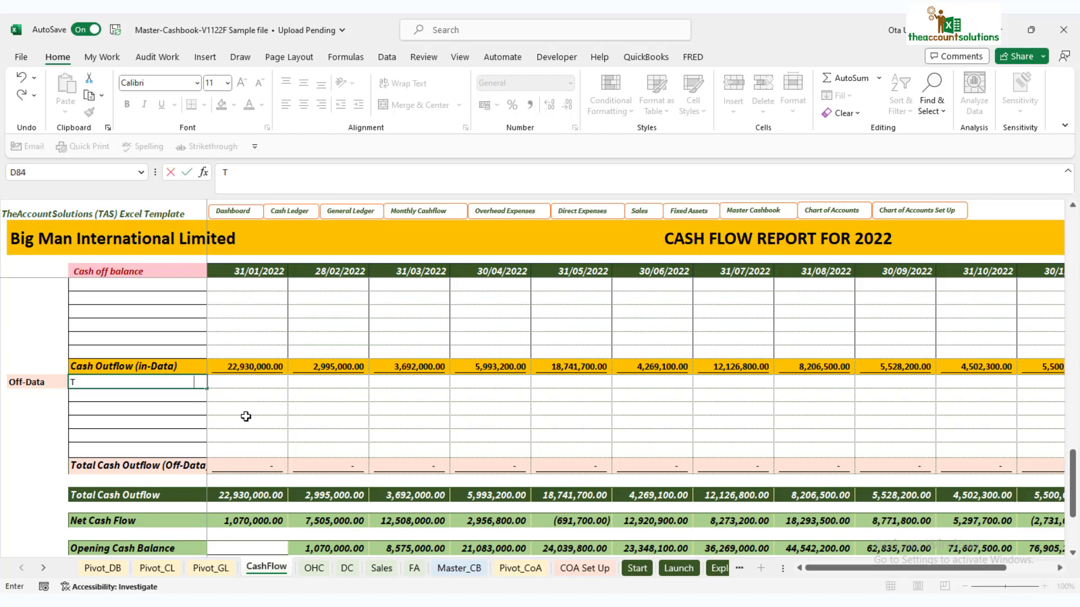
text(Total Expesnes from bank X)
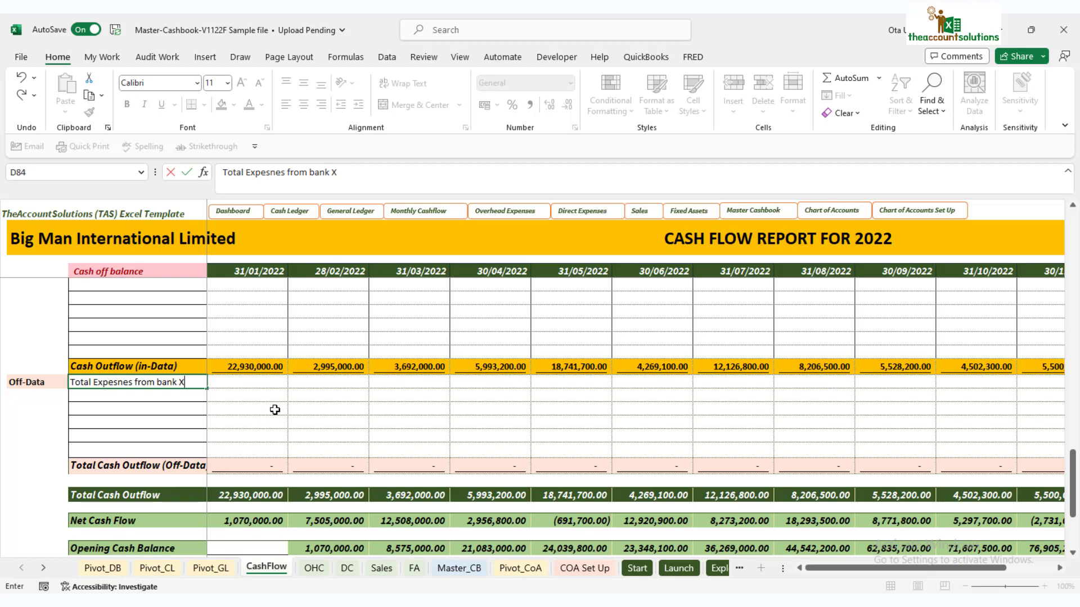
click(275, 410)
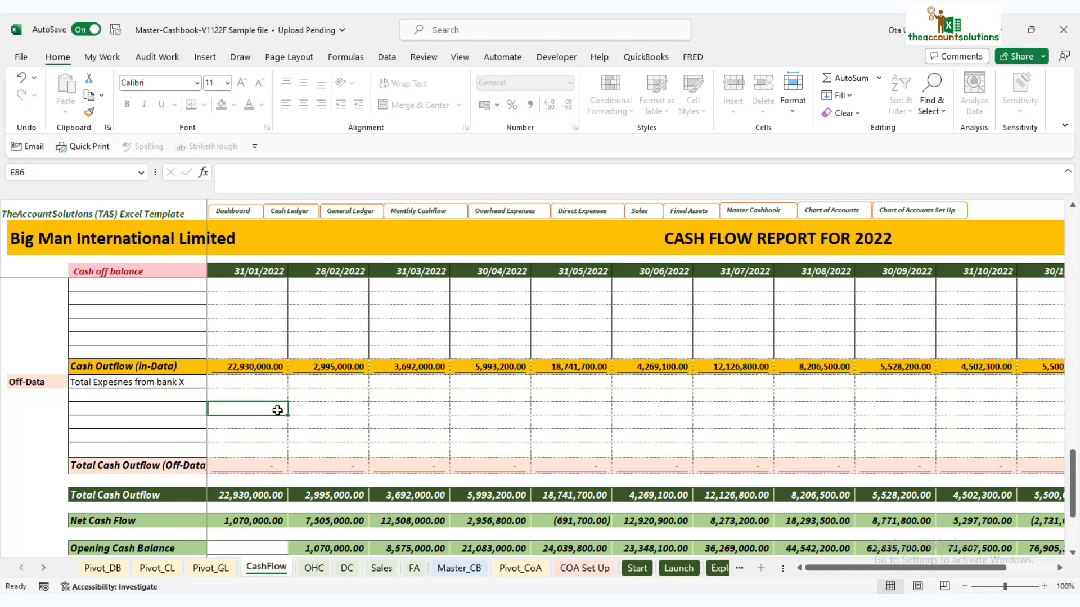
Enter 500,000 for 31/01/2022 in the Off-Data row "Total Expesnes from bank X"
click(254, 381)
text(500000)
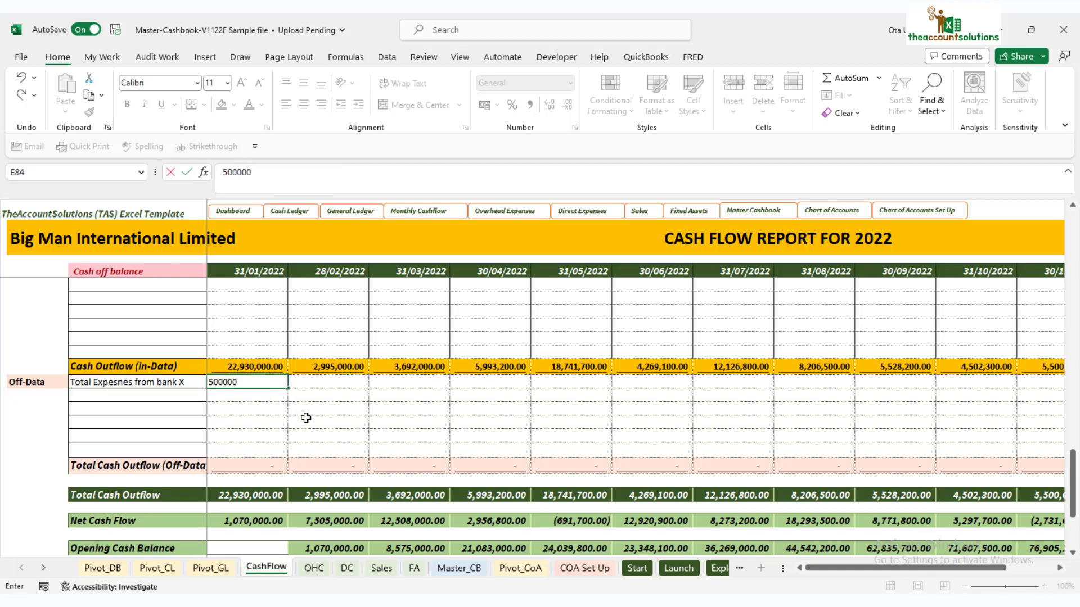
key(Return)
scroll(302, 441, down, 3)
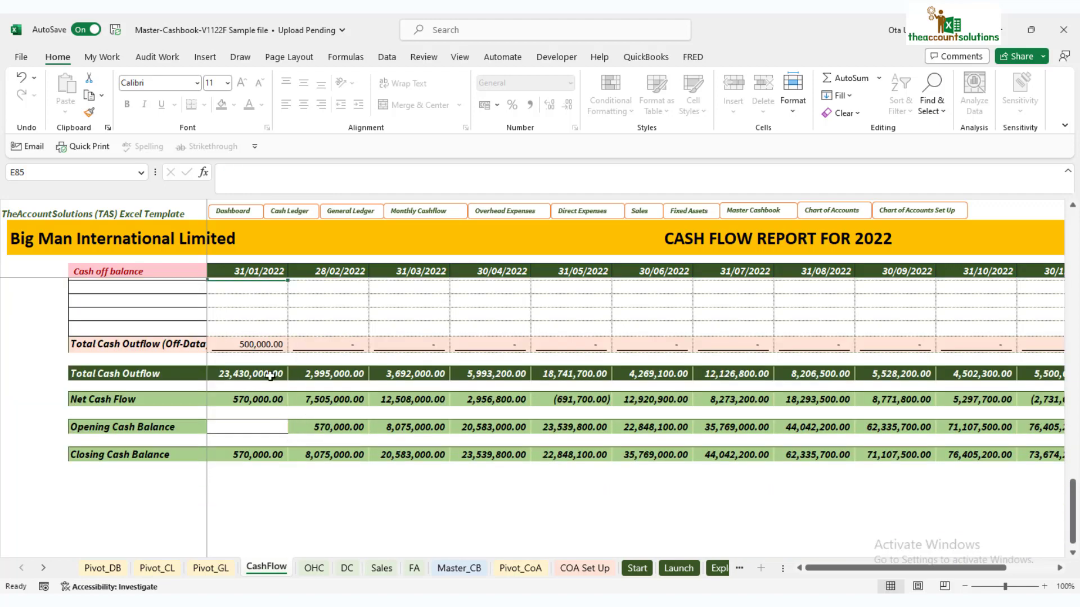
Examine how the Off-Data outflow feeds the cash flow totals across the months, and compare it with the Master_CB sheet
scroll(315, 416, up, 6)
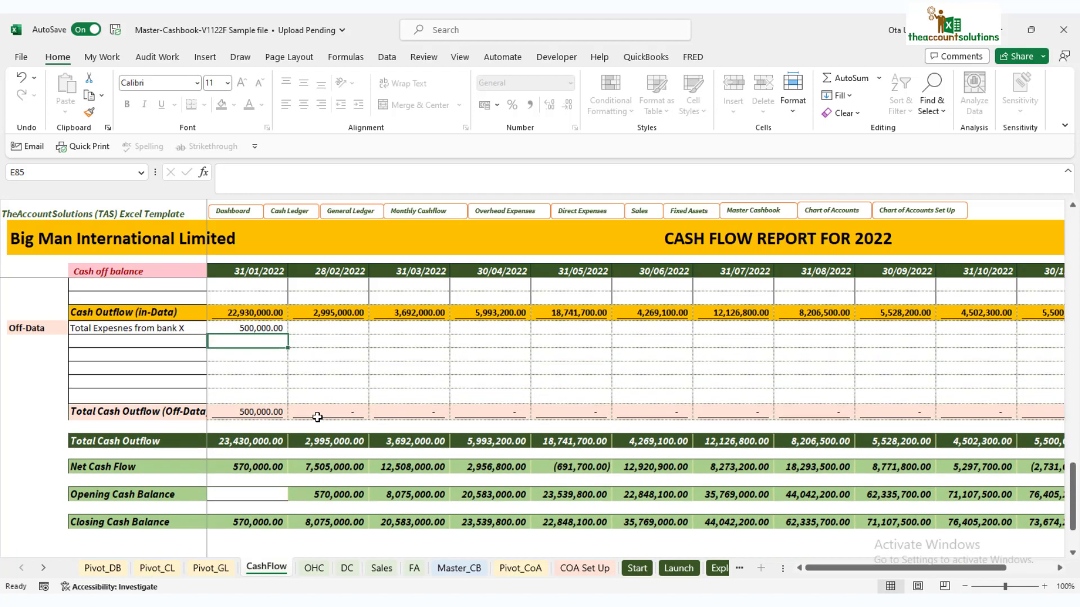
scroll(225, 430, down, 3)
scroll(141, 443, down, 1)
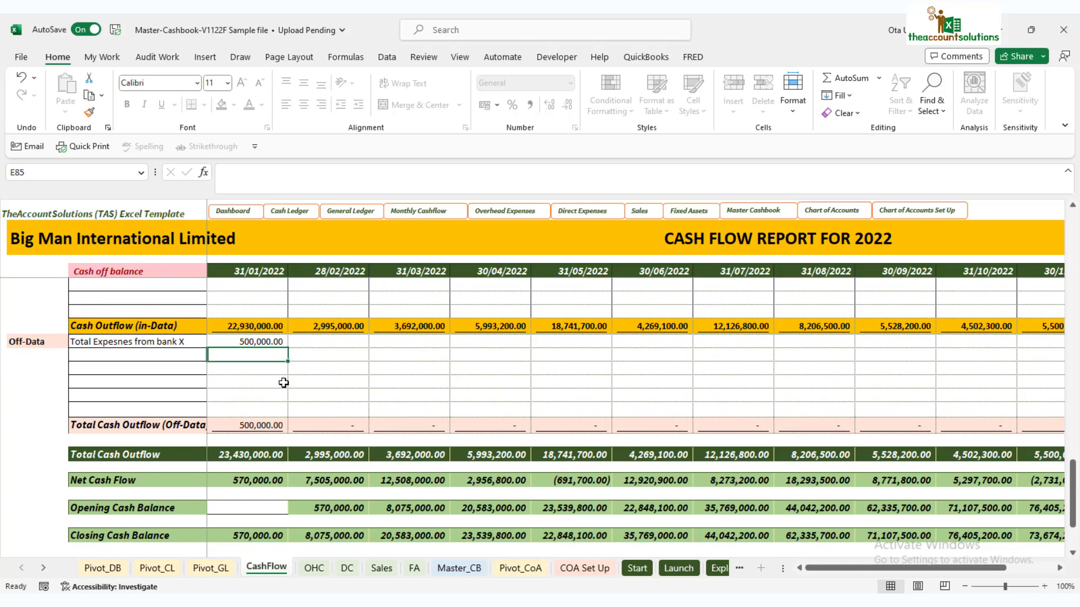
click(133, 346)
click(265, 341)
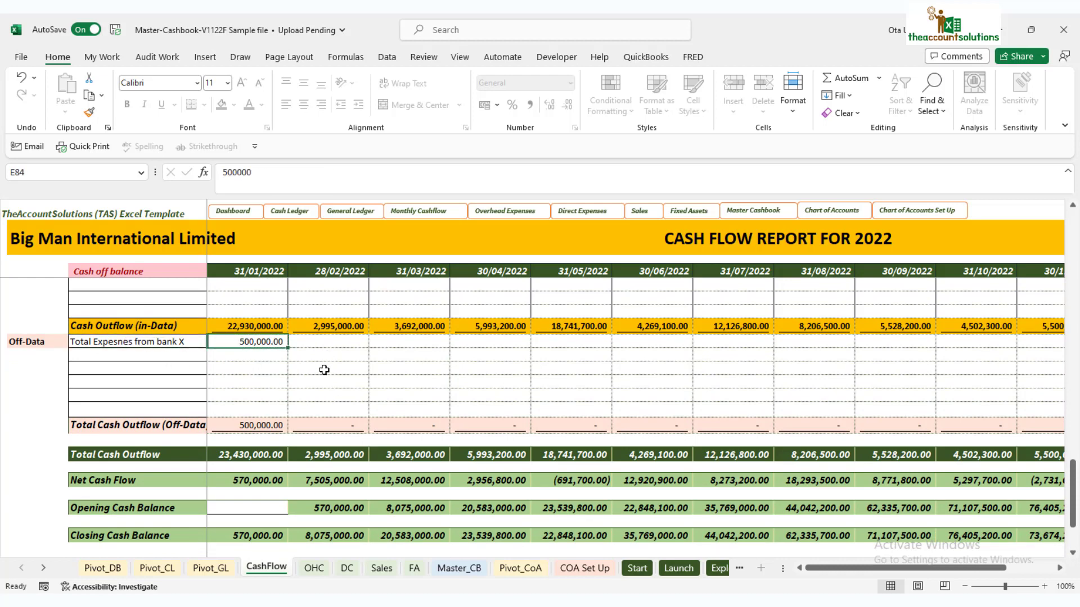
click(458, 568)
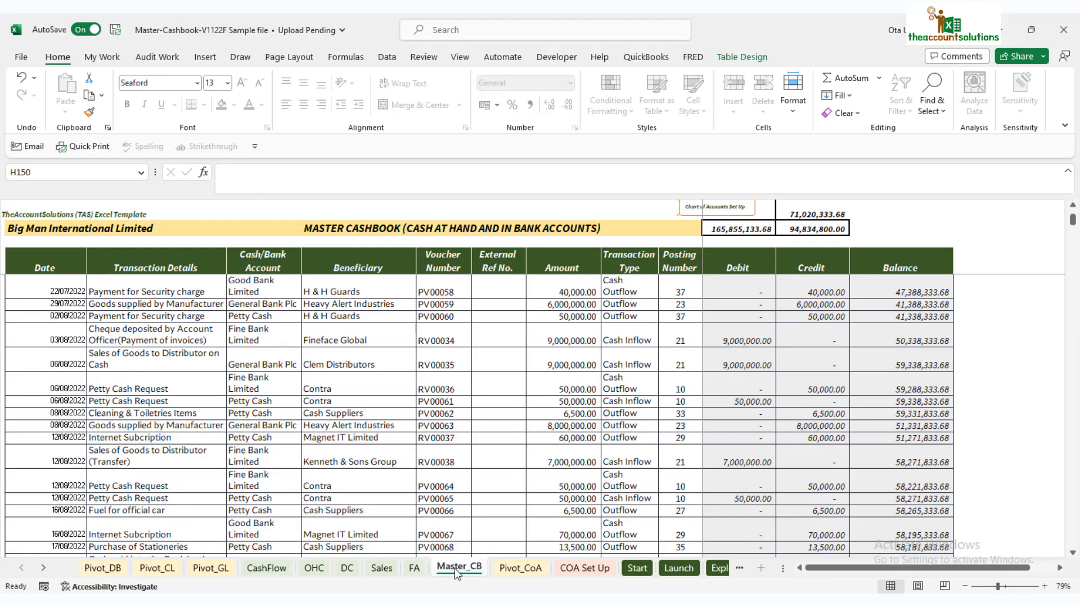
click(259, 570)
scroll(269, 373, up, 3)
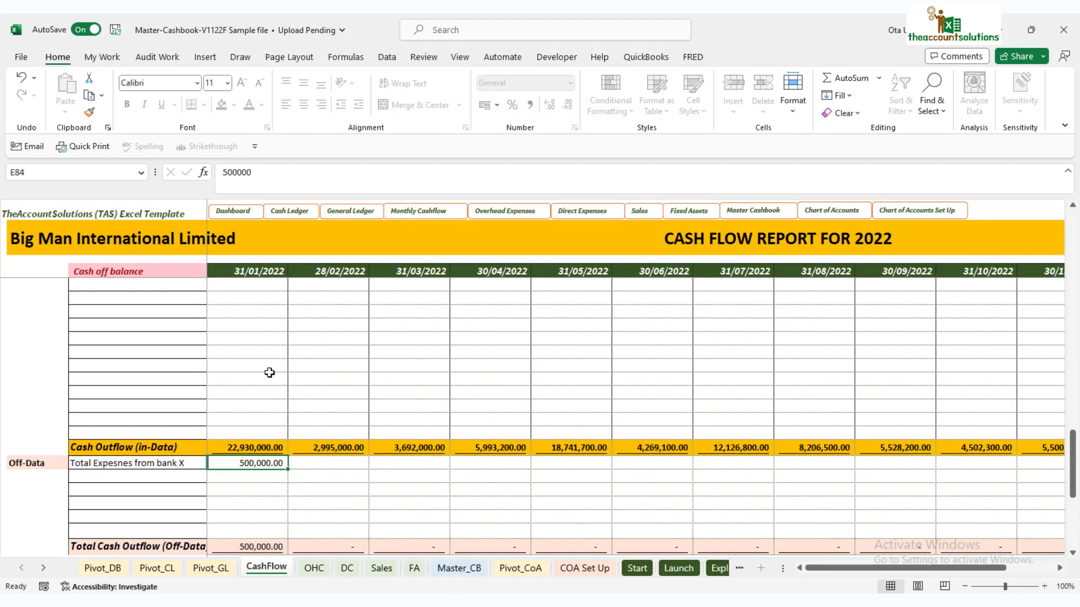
scroll(271, 391, down, 2)
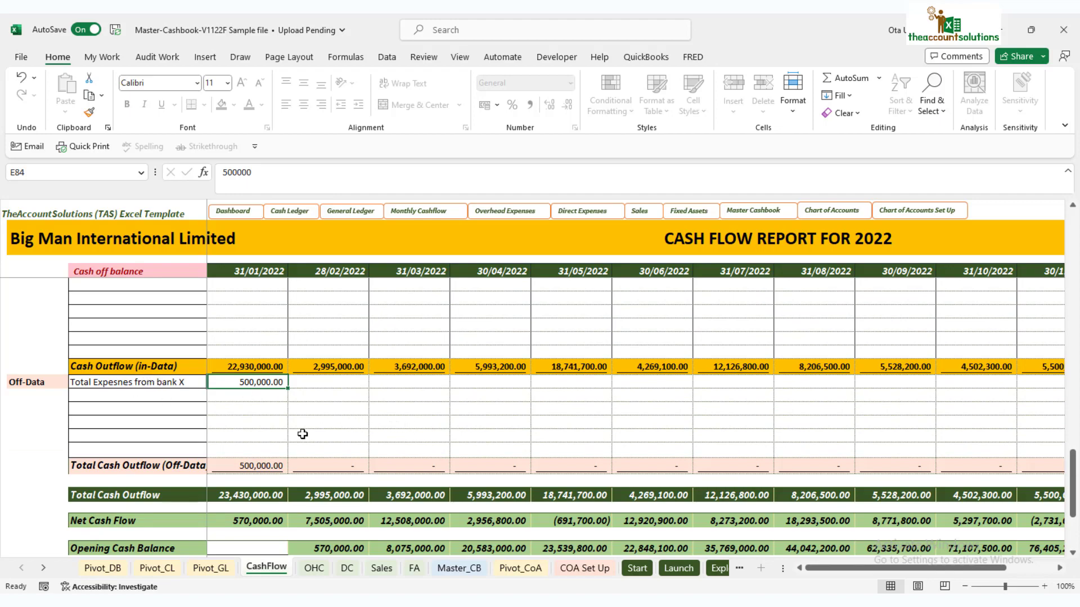
click(457, 569)
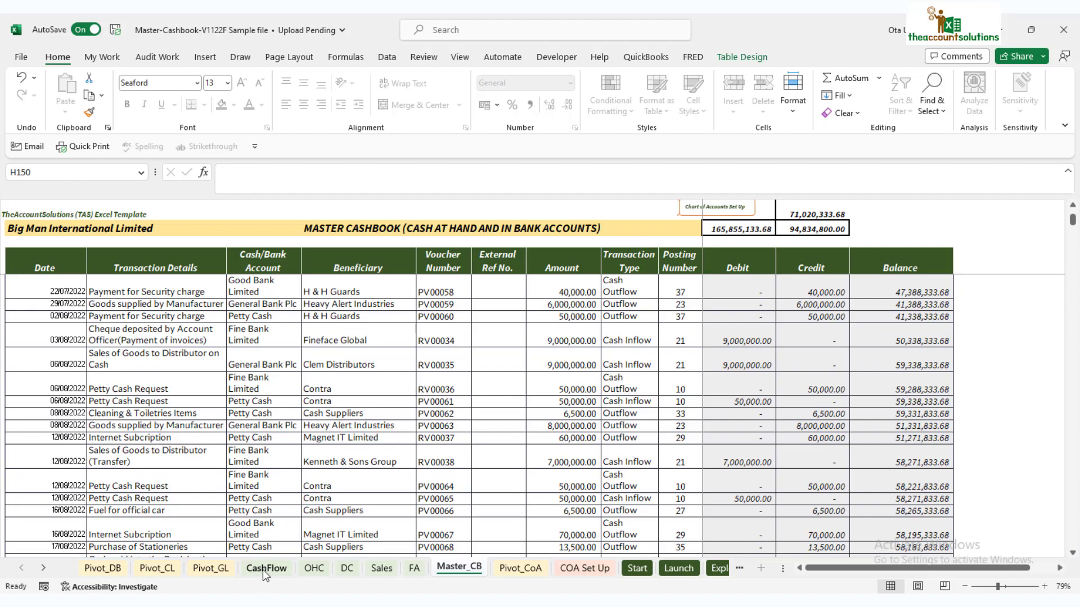
click(265, 569)
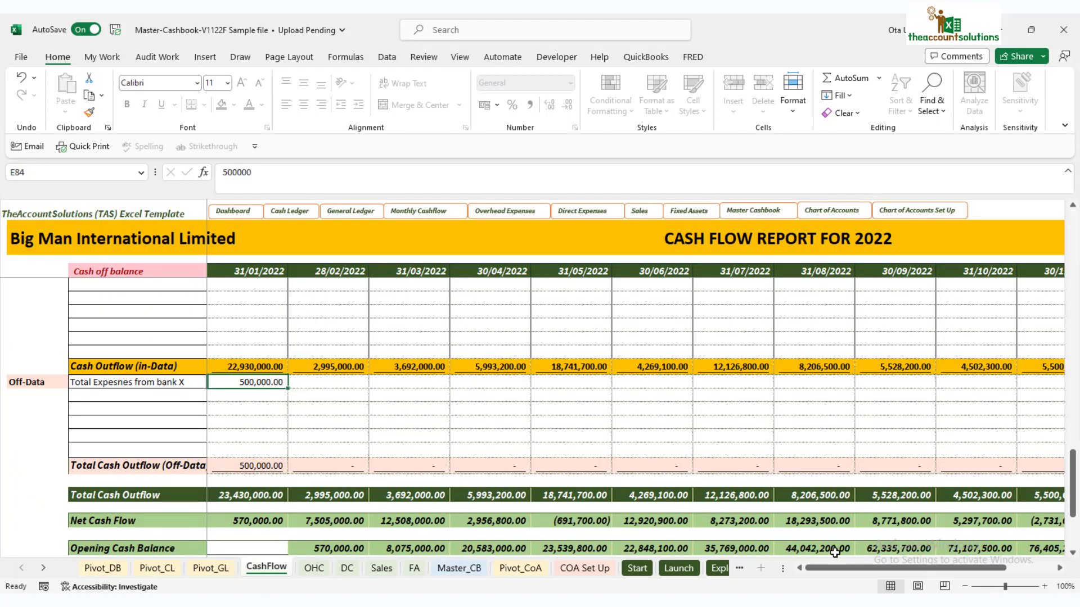
drag(952, 569, 1059, 567)
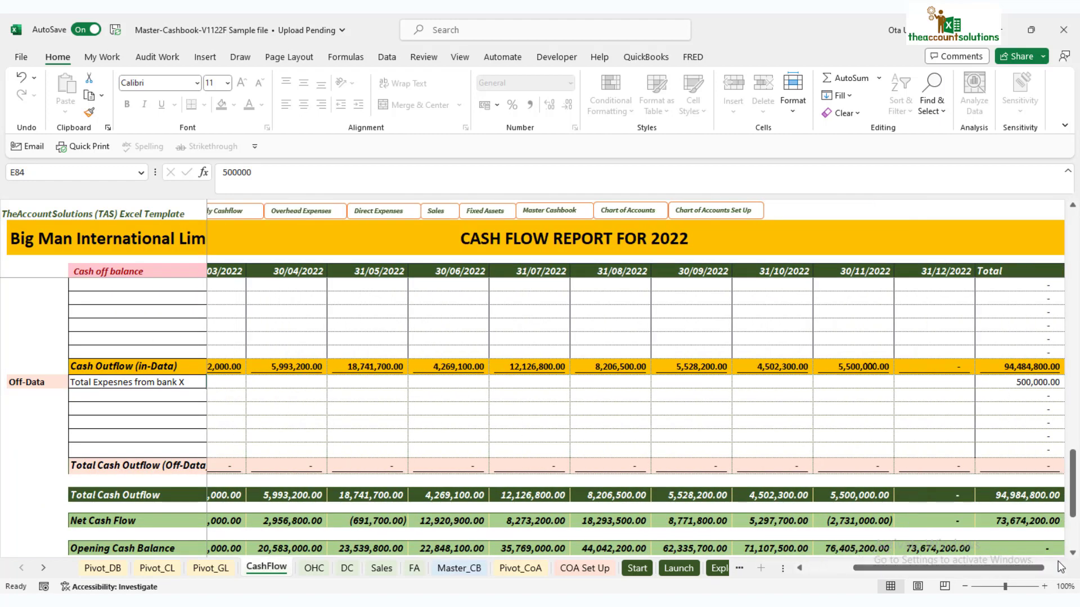
click(1060, 568)
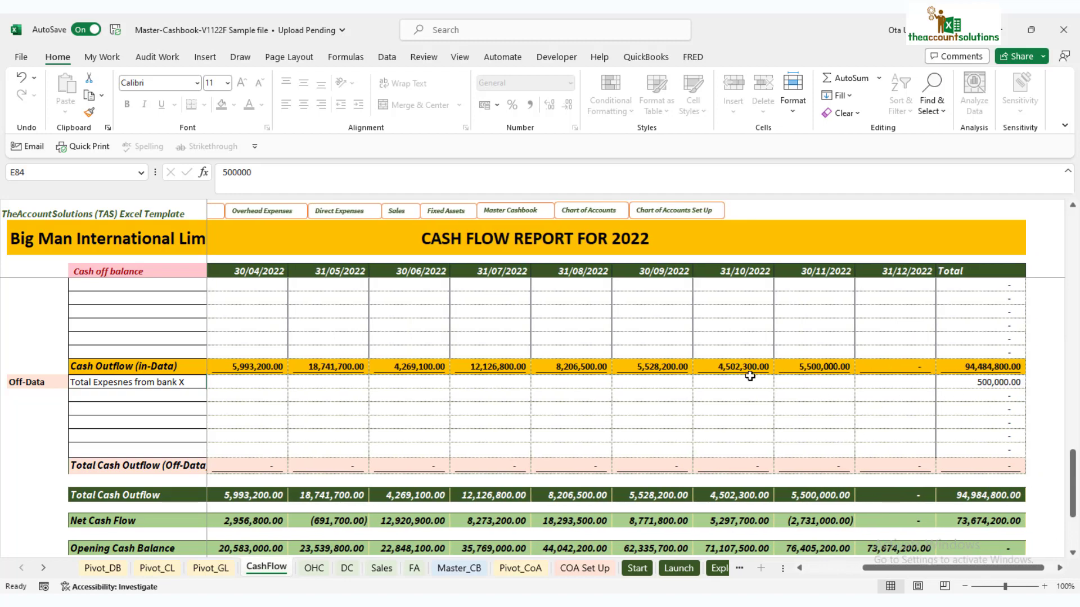
drag(899, 569, 770, 569)
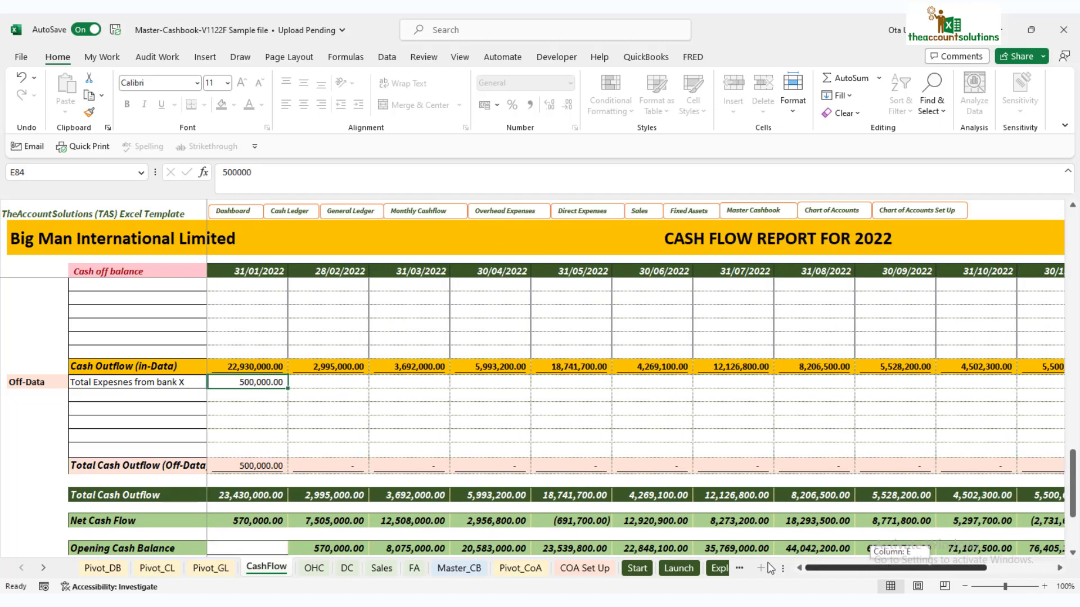
Clear the 31/01/2022 amount and the description from the "Total Inflow from Bank X" row in the Cash Inflow section
scroll(293, 426, up, 10)
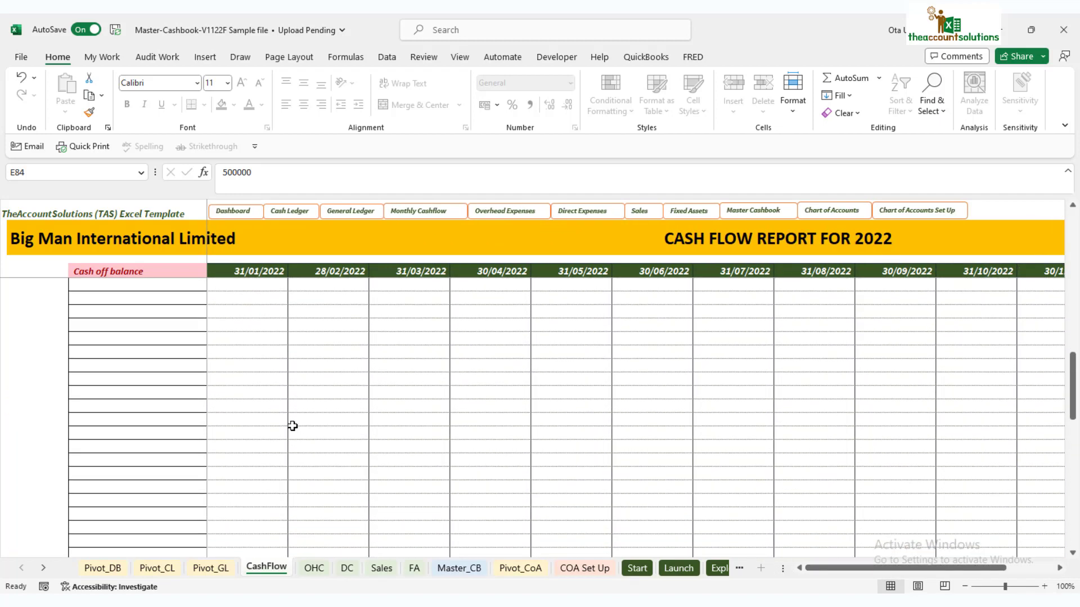
scroll(293, 426, down, 10)
scroll(345, 422, up, 6)
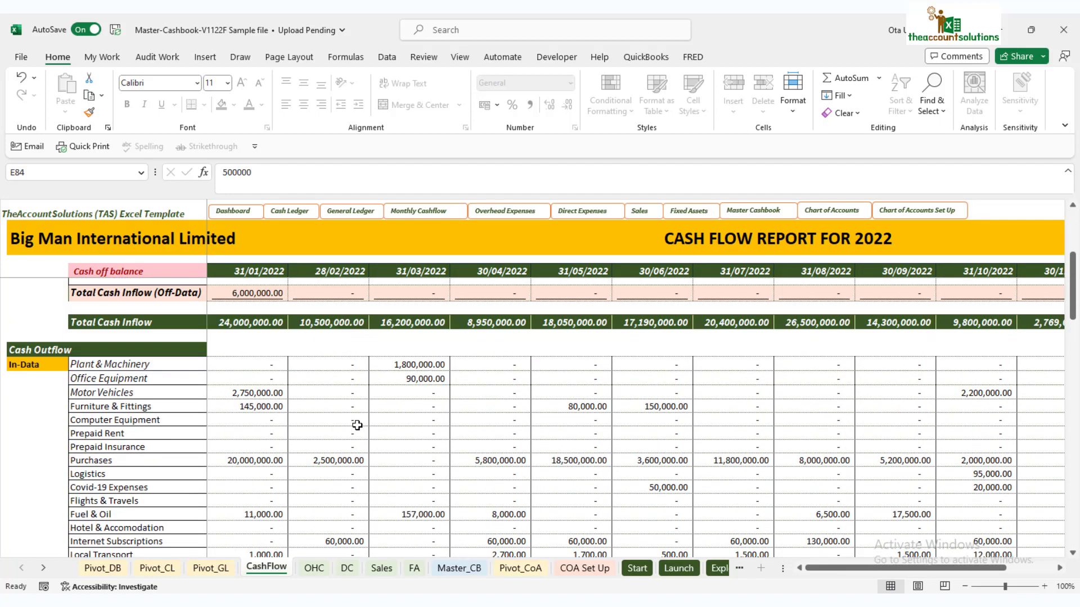
scroll(357, 425, up, 3)
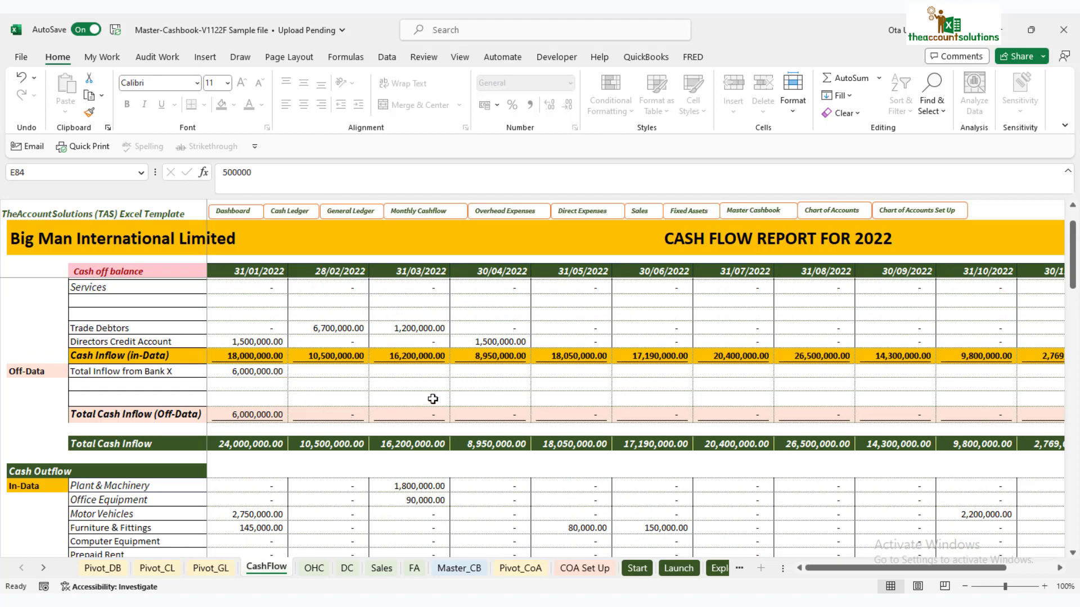
scroll(432, 399, up, 3)
click(253, 412)
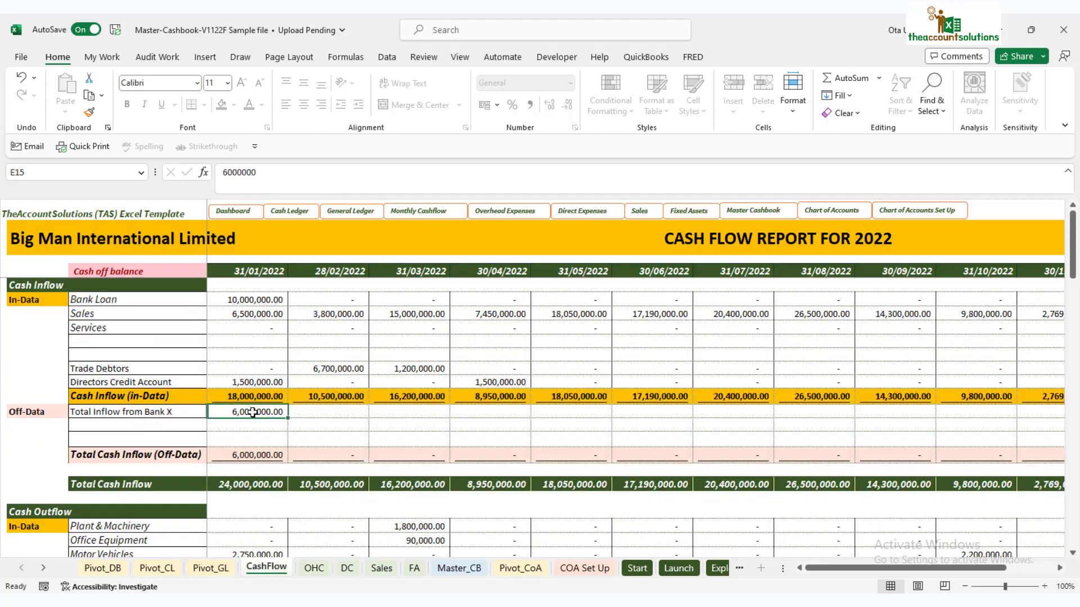
key(BackSpace)
key(Return)
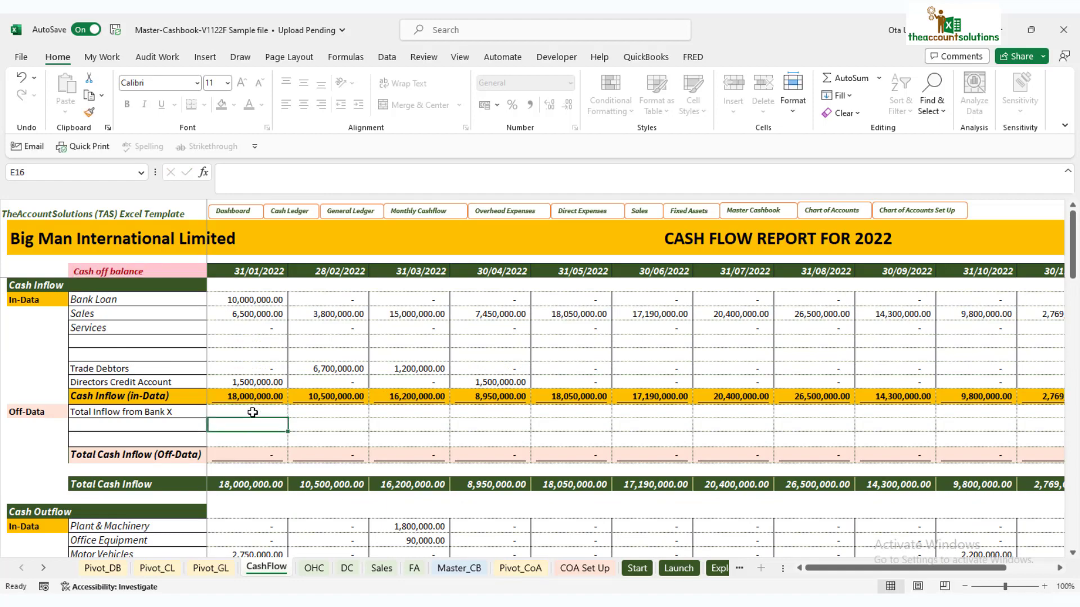
click(180, 411)
key(BackSpace)
key(Return)
Clear the 31/01/2022 amount and the description from the "Total Expesnes from bank X" row in the Cash Outflow section
scroll(270, 453, down, 7)
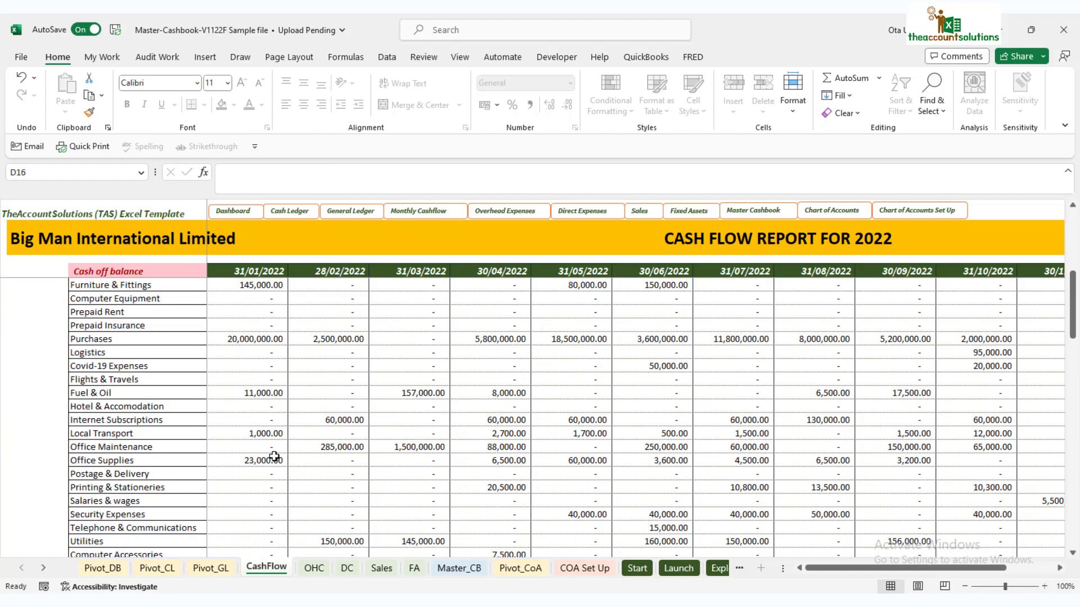
scroll(273, 456, down, 10)
click(261, 500)
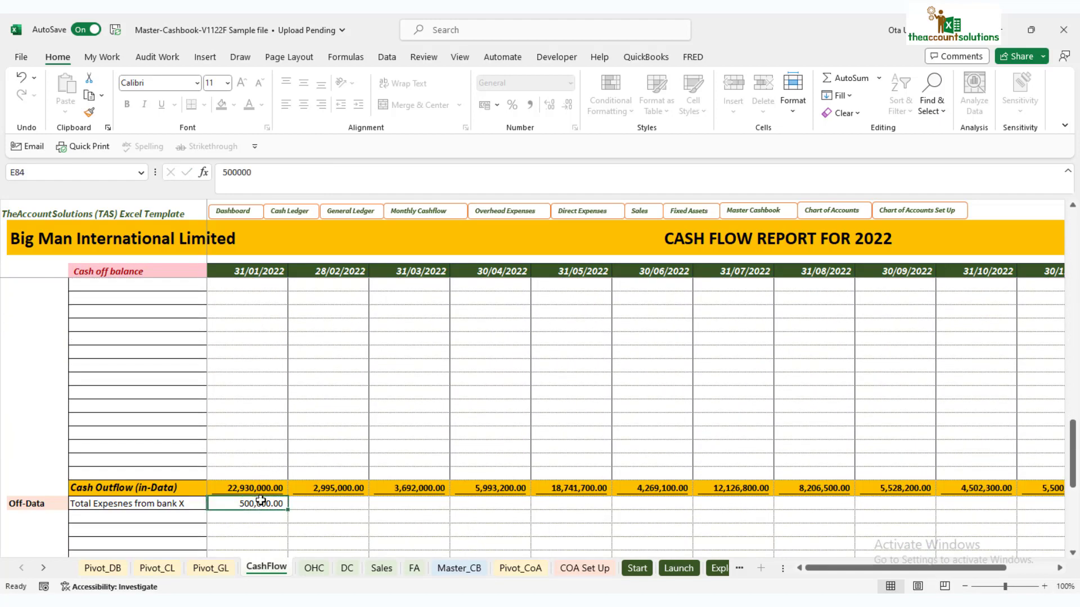
key(BackSpace)
key(Return)
click(193, 505)
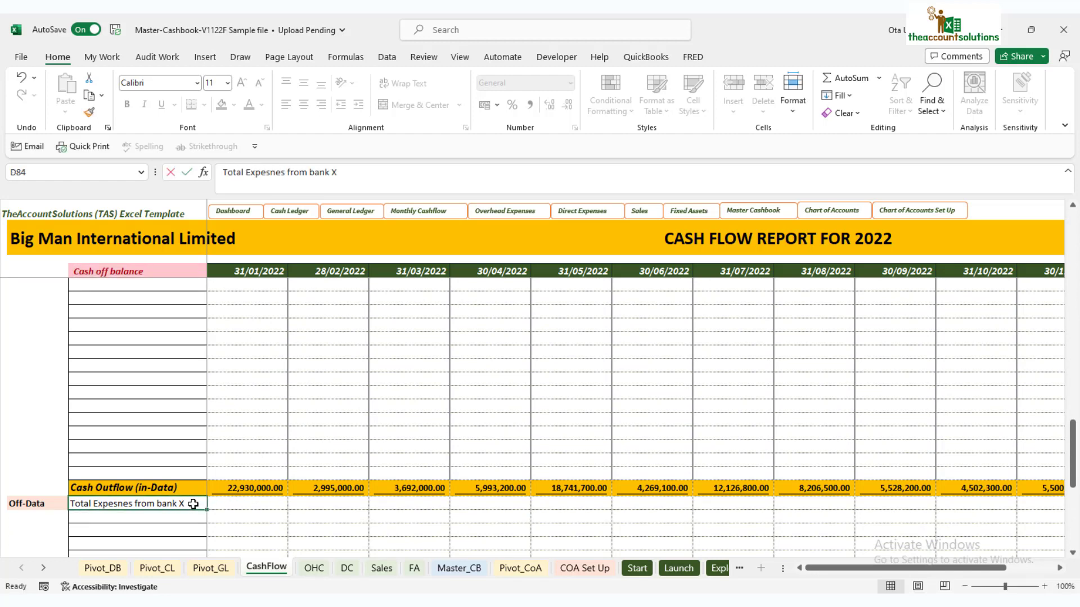
key(BackSpace)
key(Return)
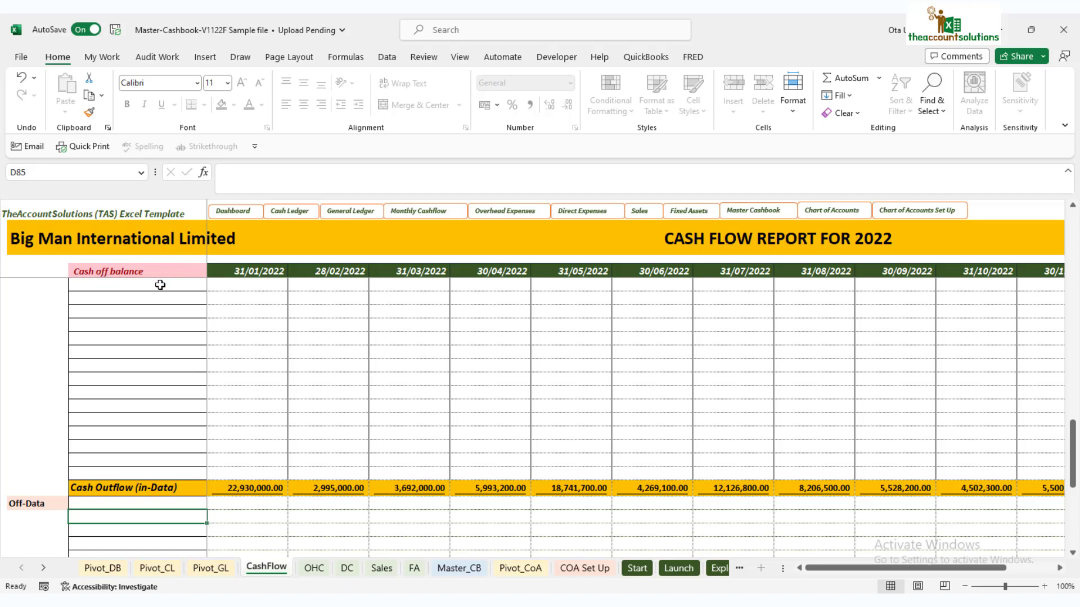
Examine the cash flow report from the inflow accounts down to the closing balances, and compare it with the Master_CB sheet
scroll(333, 329, down, 4)
scroll(343, 337, up, 20)
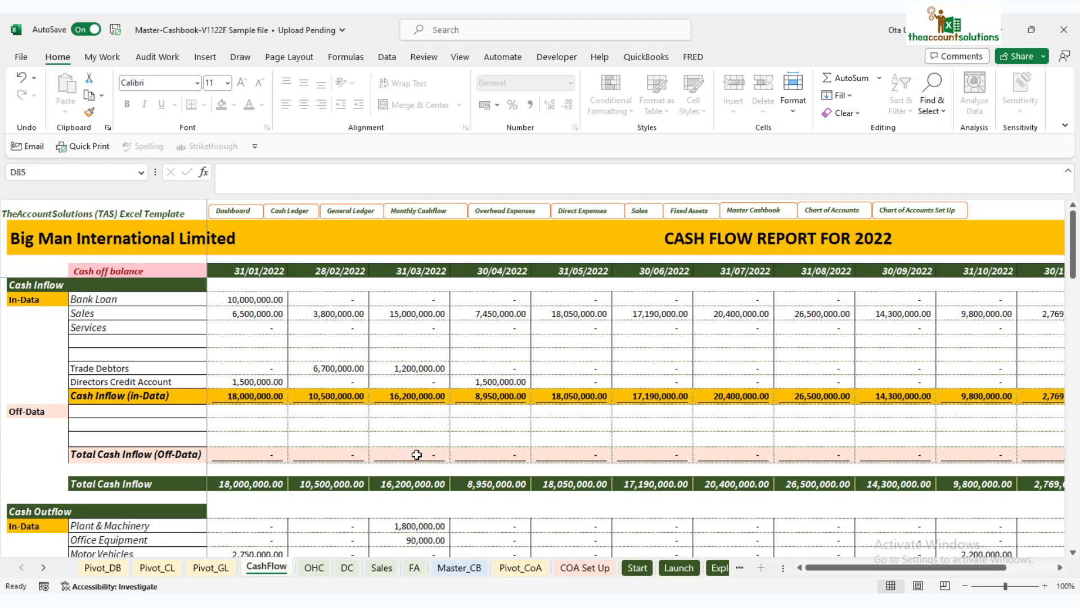
click(459, 568)
scroll(492, 400, up, 3)
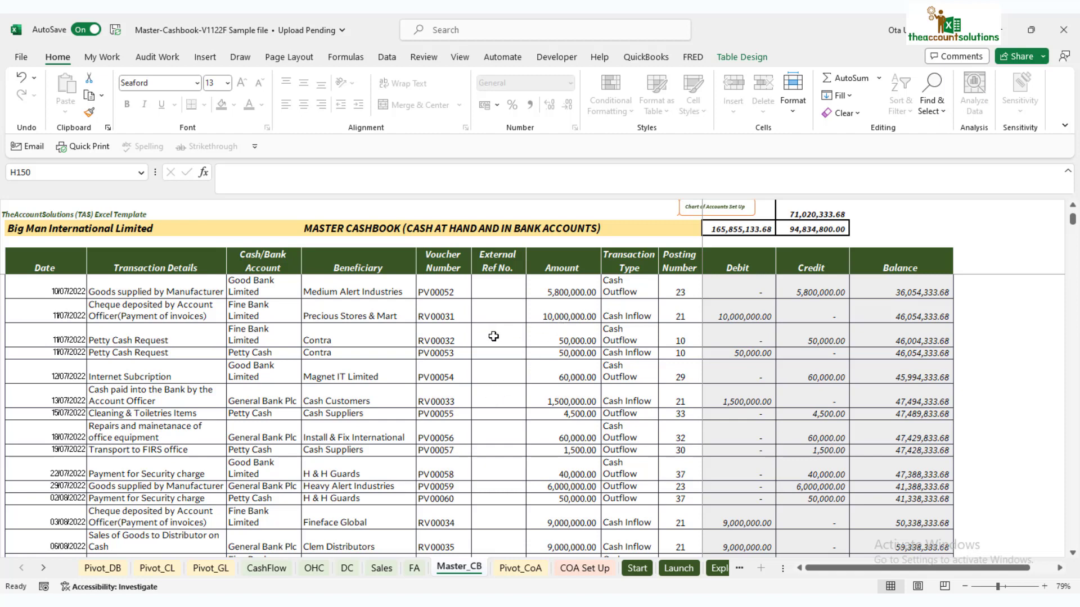
click(266, 568)
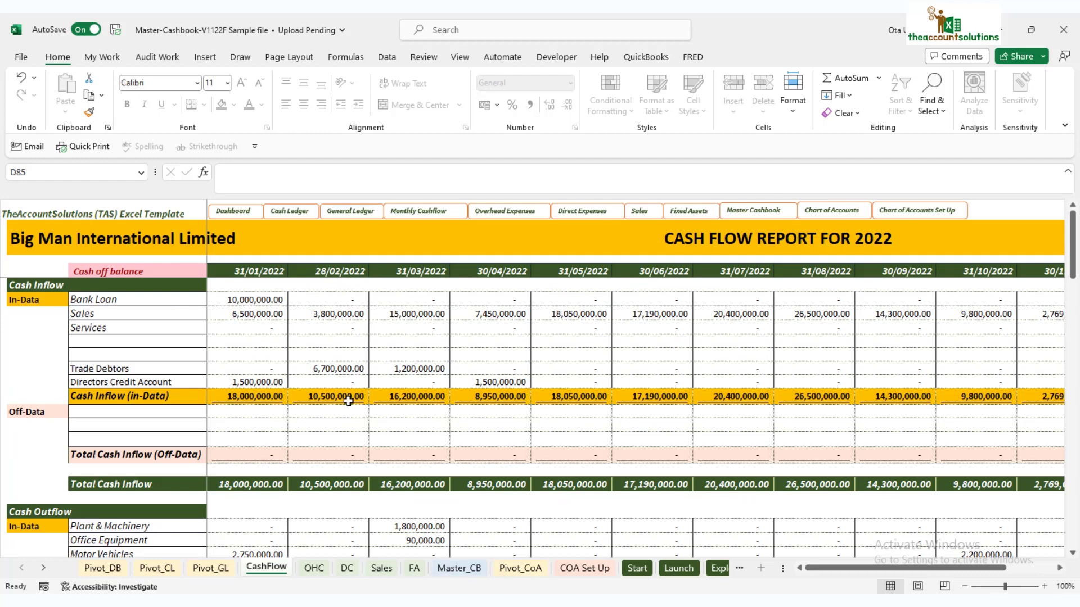
click(131, 323)
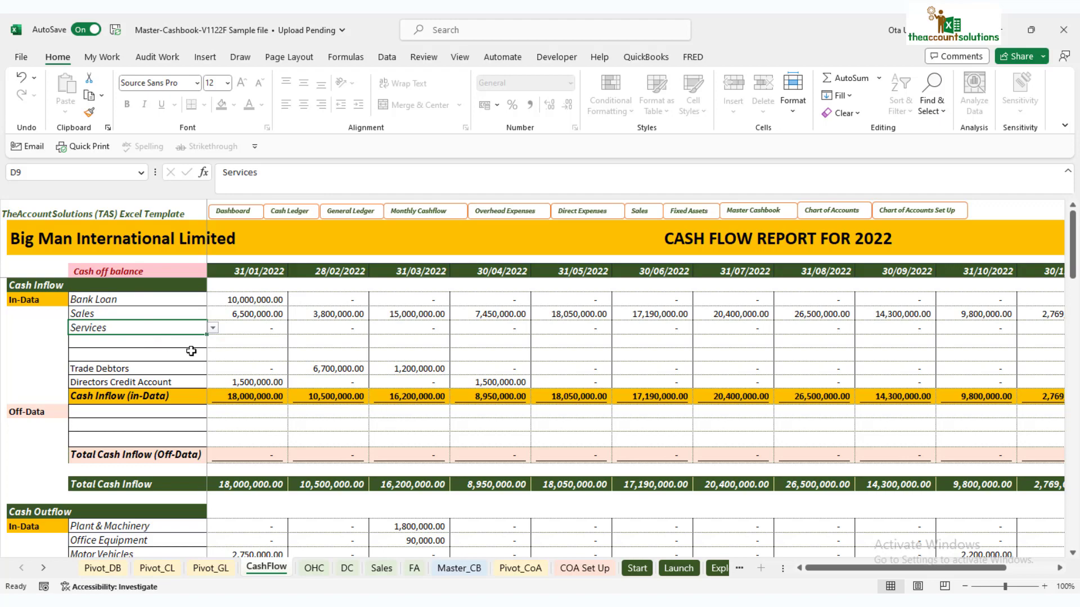
scroll(191, 350, down, 13)
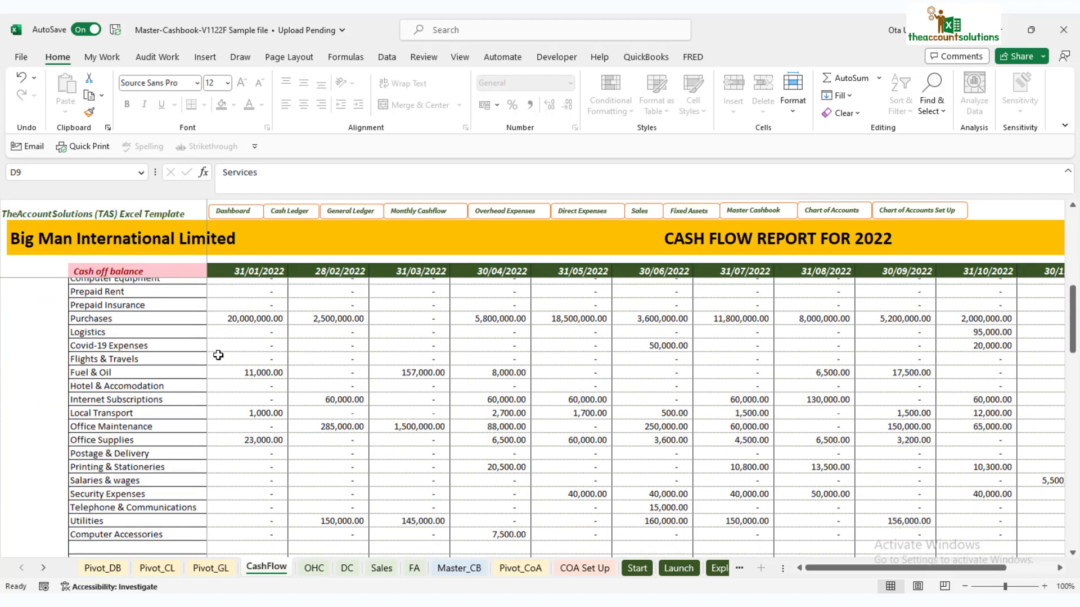
scroll(218, 355, down, 4)
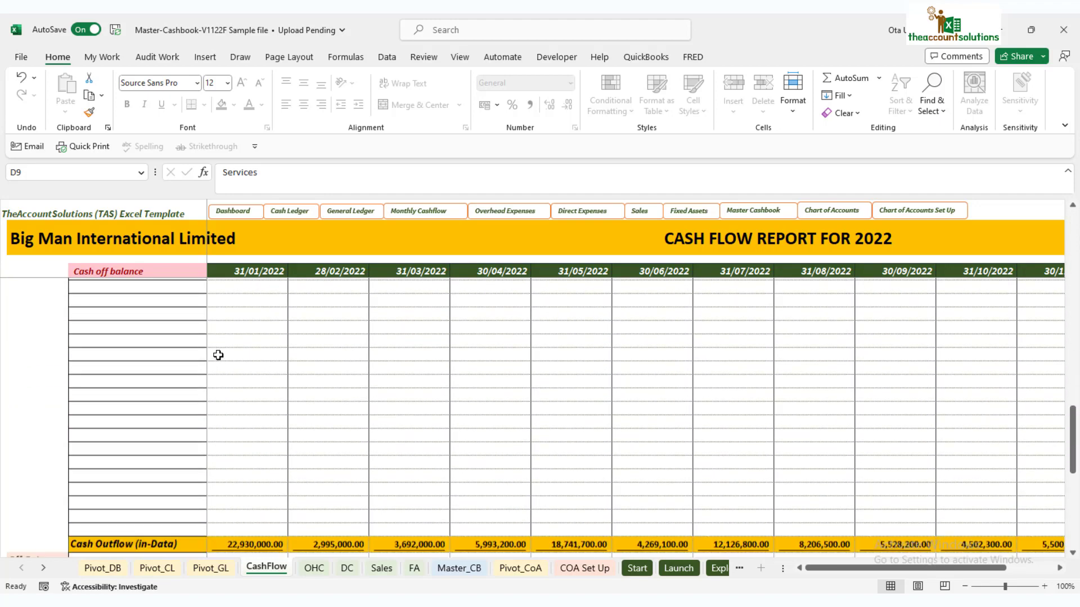
scroll(218, 355, down, 4)
scroll(218, 355, down, 3)
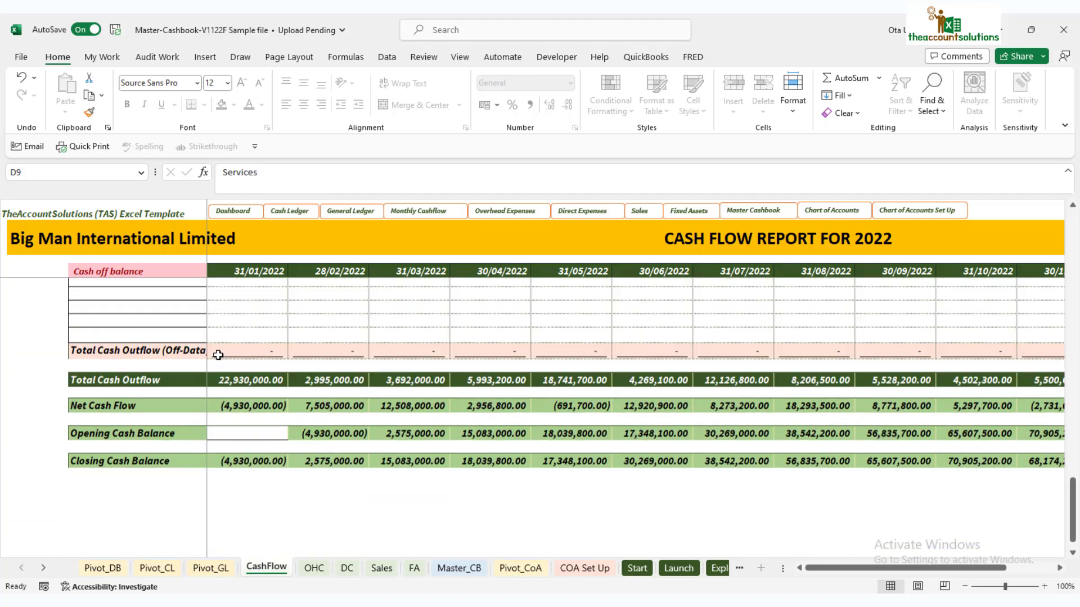
Check what the 31/01/2022 Opening Cash Balance requires and look up the opening cash balance entries at the start of Master_CB
click(256, 425)
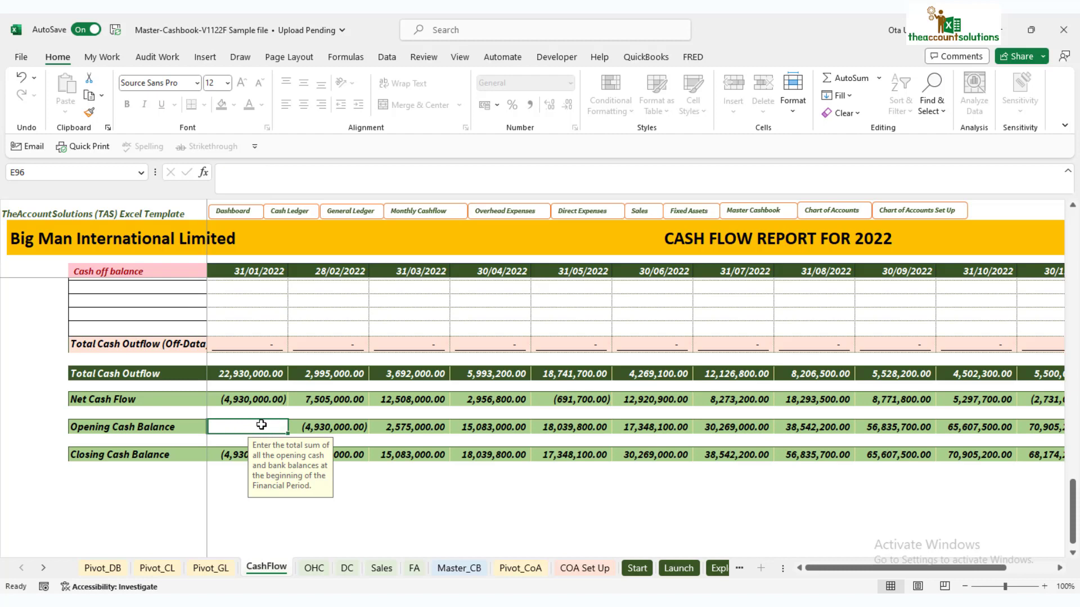
click(459, 568)
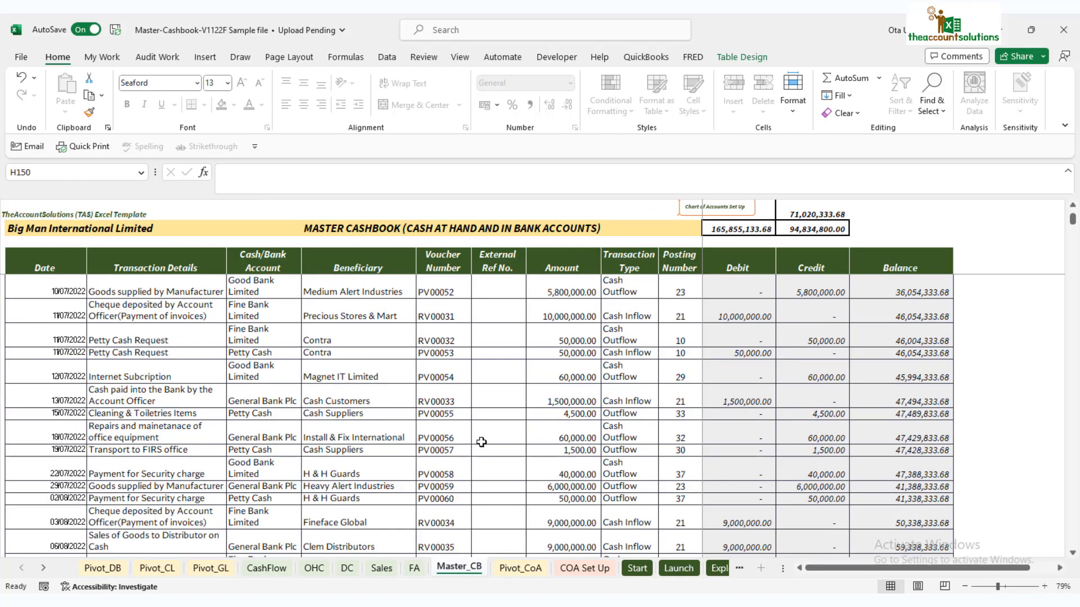
scroll(415, 411, up, 6)
scroll(415, 411, up, 10)
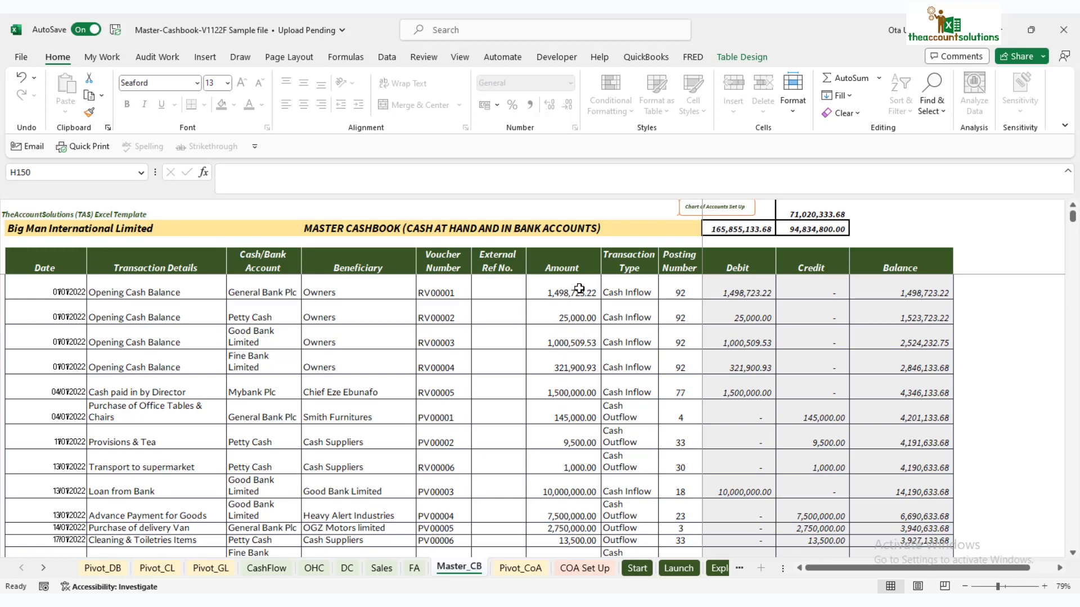
click(265, 569)
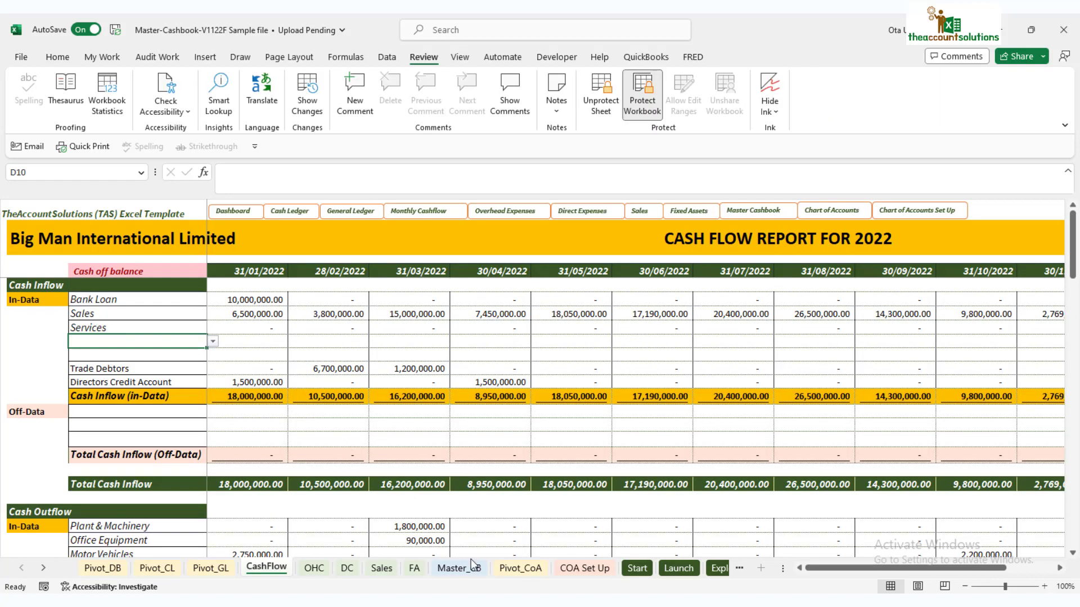
click(459, 568)
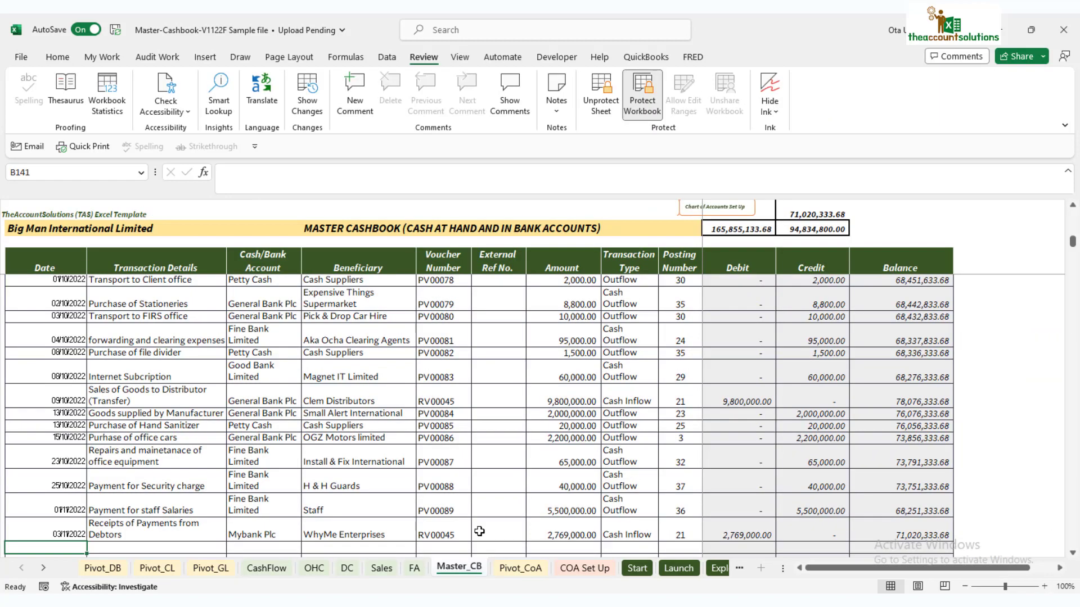
scroll(562, 292, up, 20)
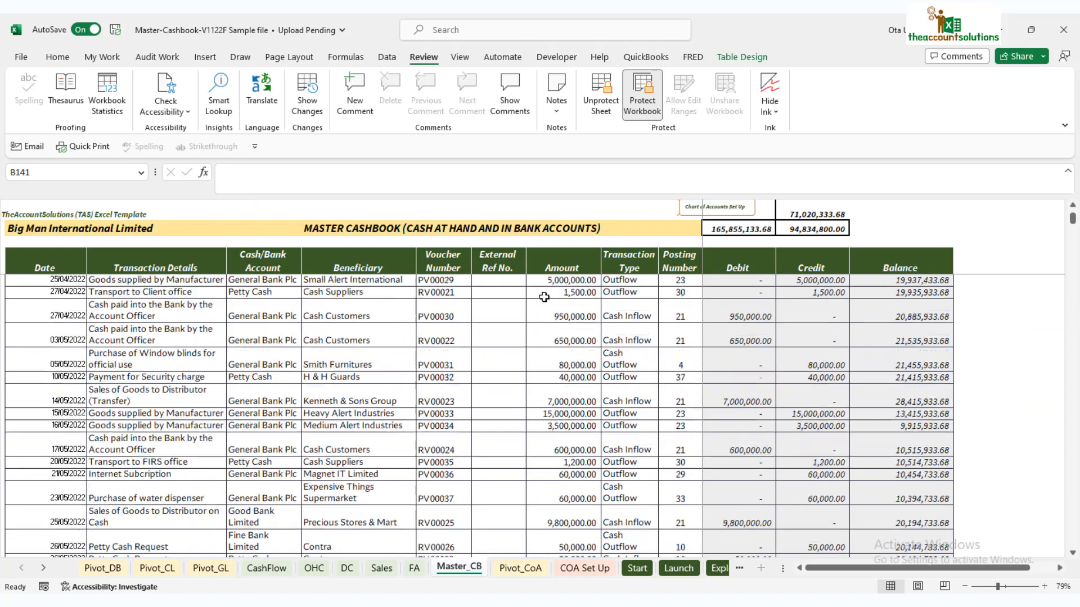
scroll(534, 290, up, 10)
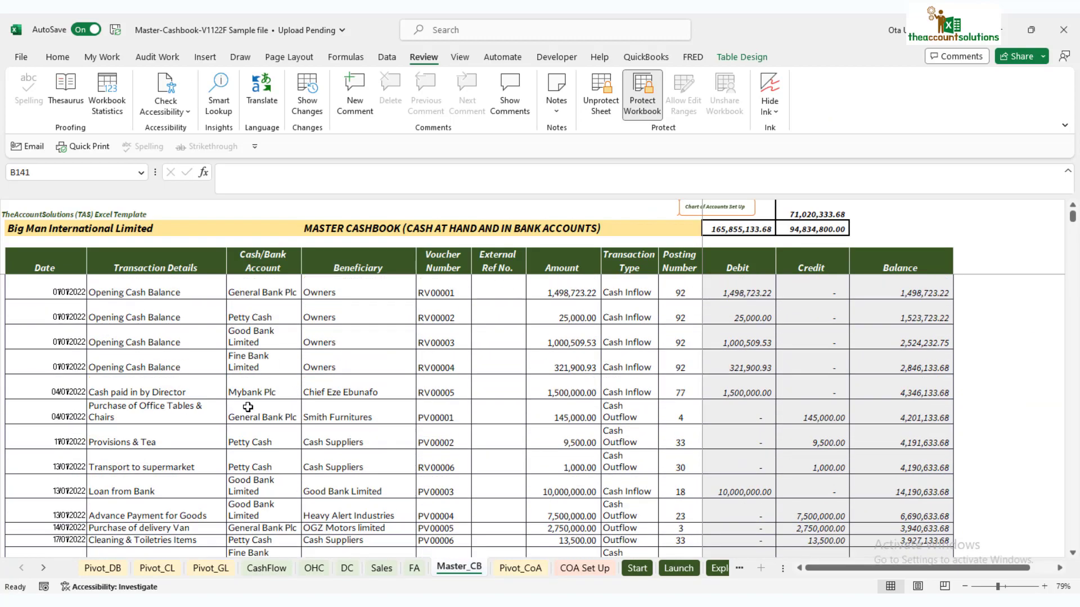
Enter 2846133.68 as the Opening Cash Balance for 31/01/2022 in the CashFlow sheet
click(268, 569)
scroll(273, 483, down, 5)
scroll(274, 483, down, 10)
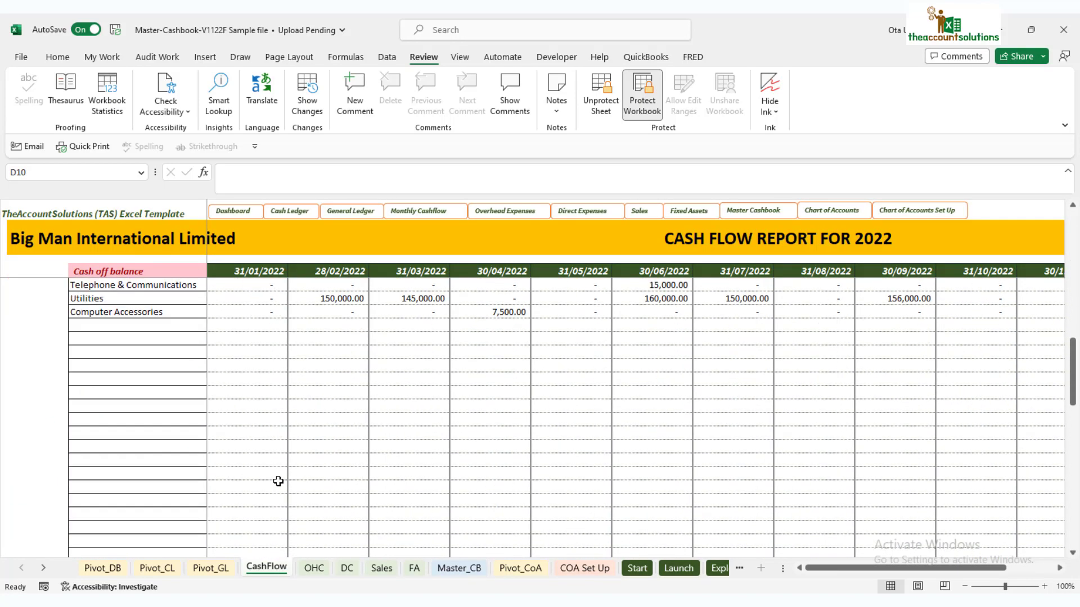
click(251, 544)
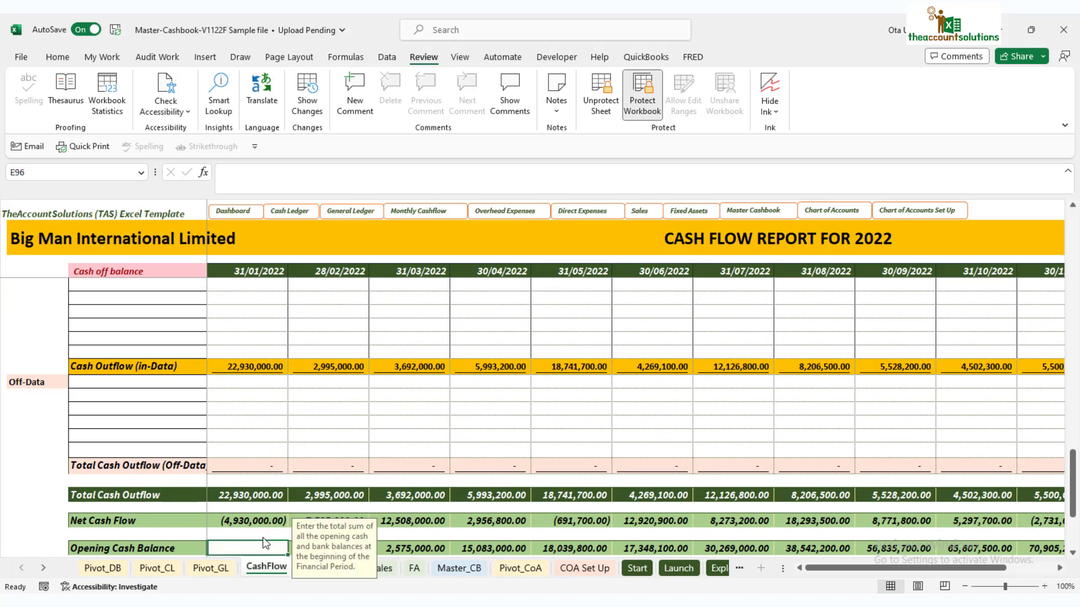
scroll(302, 520, down, 2)
text(2846133.68)
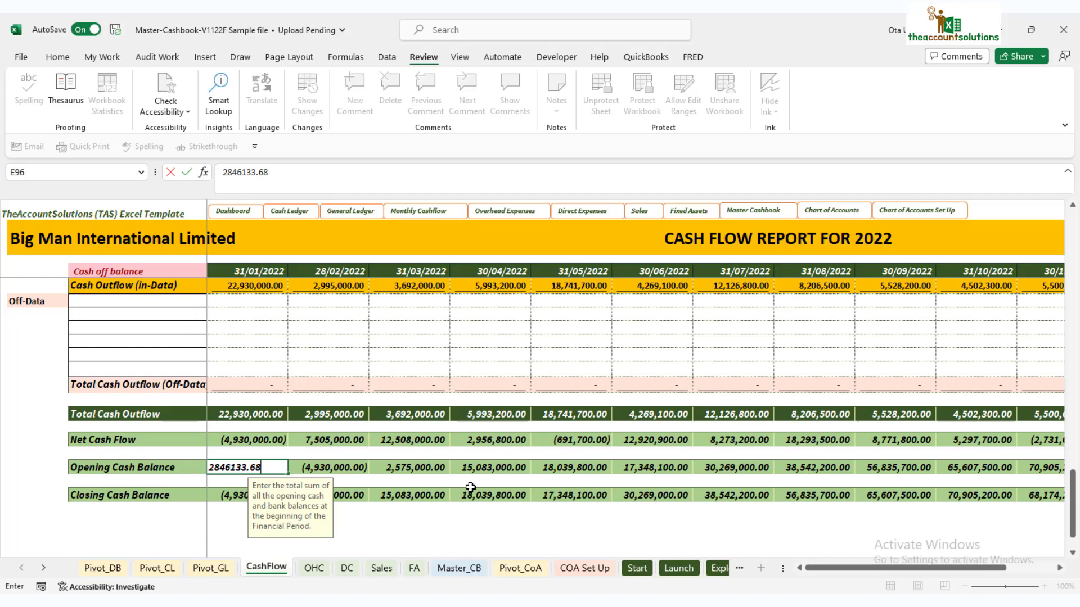
key(Return)
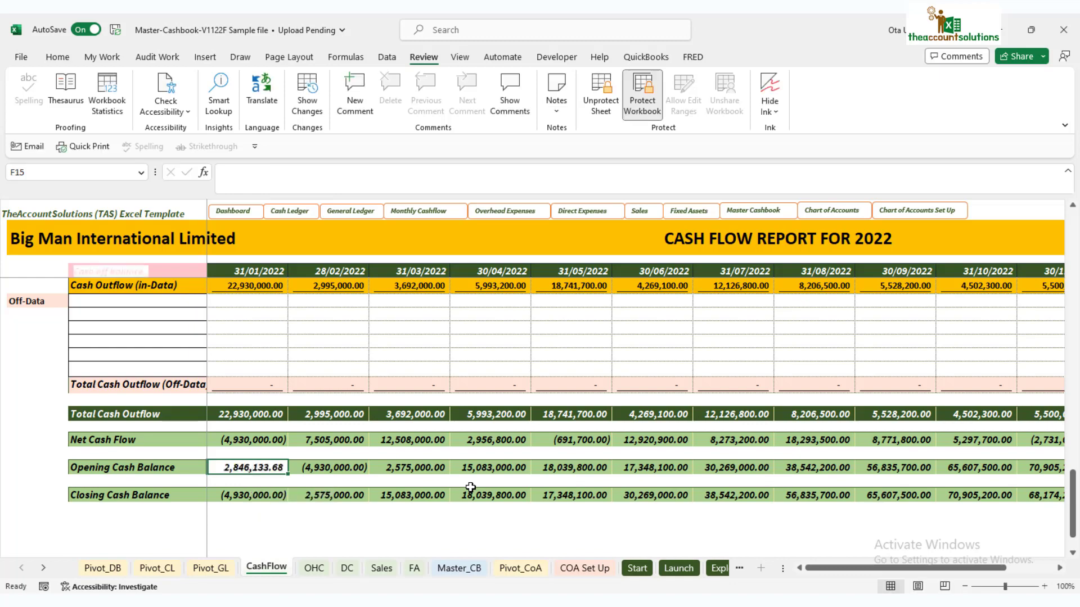
Compare the Closing Cash Balance in the cash flow report's Total column with the Cash & Banks balance in COA Set Up
scroll(129, 332, up, 3)
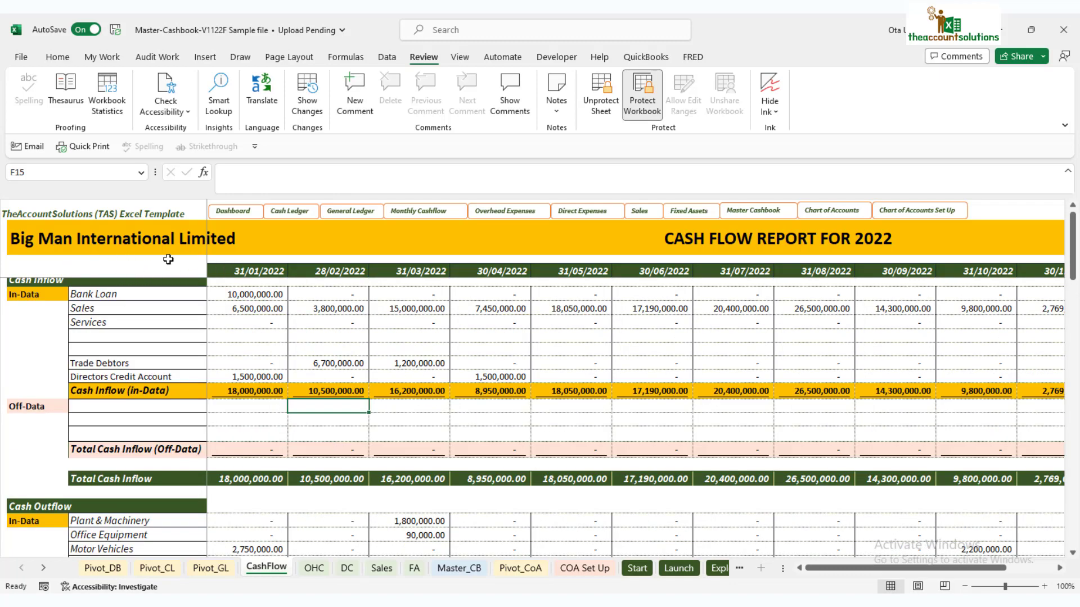
scroll(444, 456, down, 15)
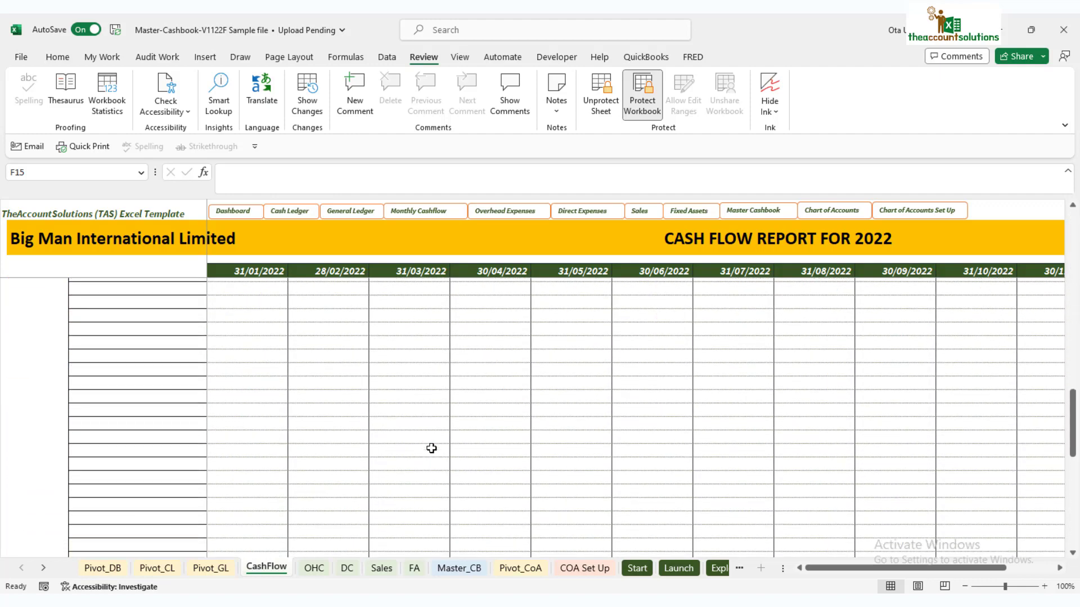
scroll(432, 449, down, 3)
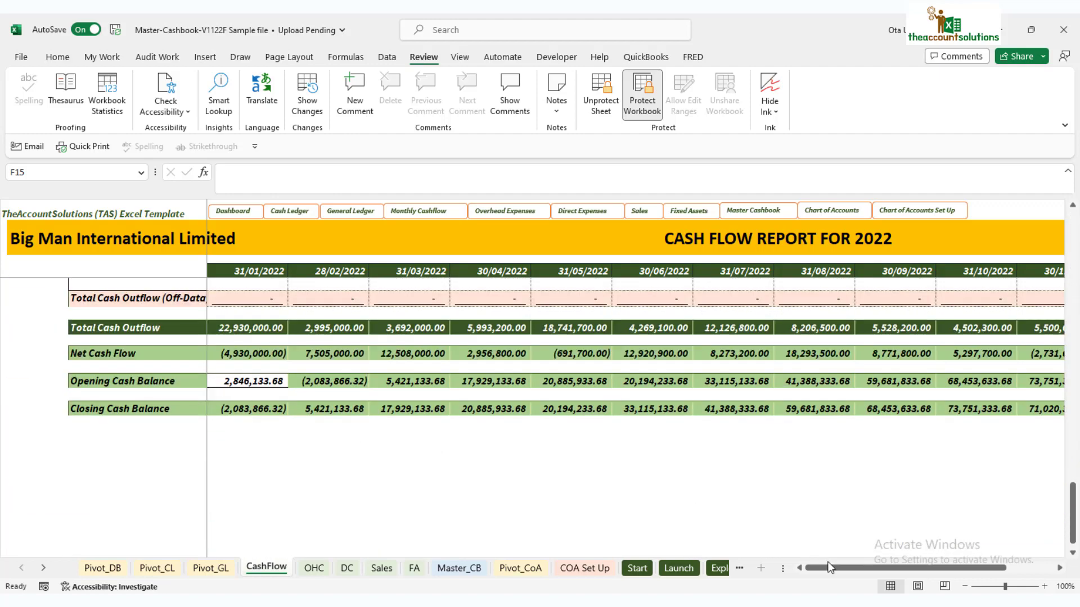
drag(854, 569, 1064, 577)
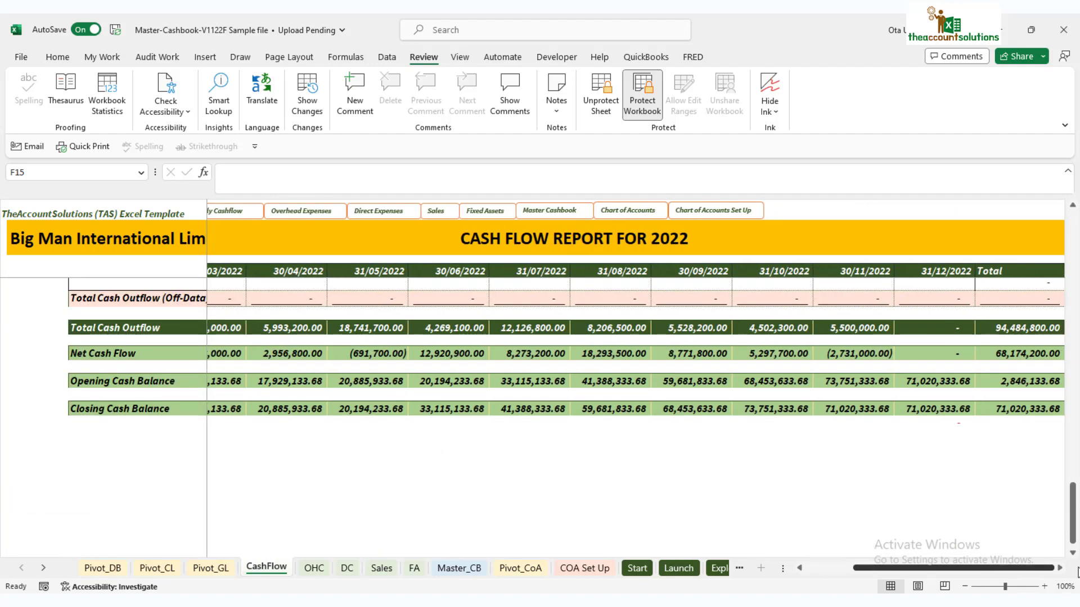
click(1060, 569)
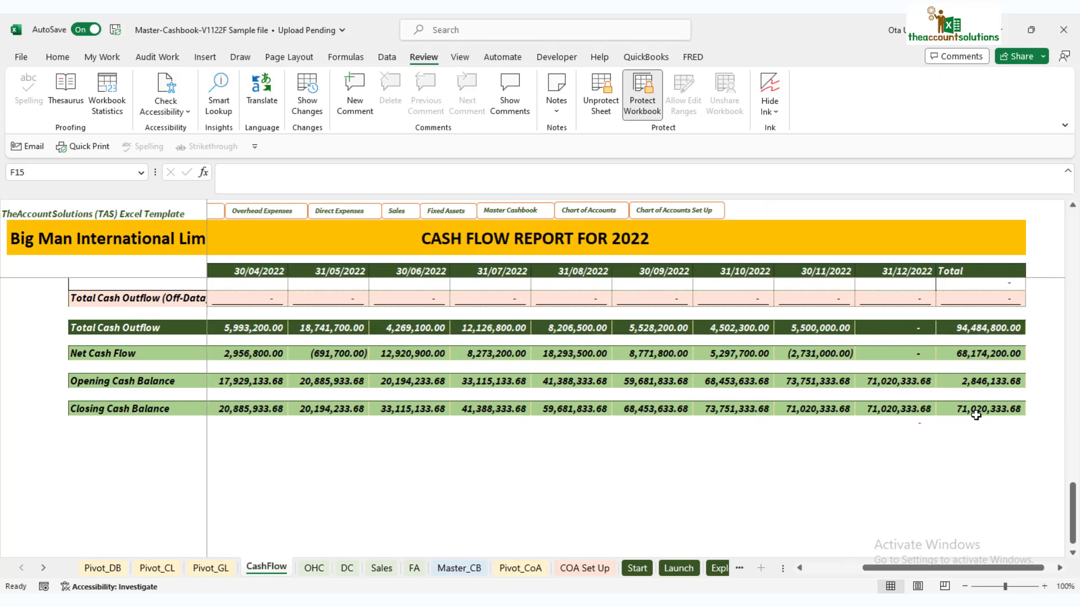
click(581, 569)
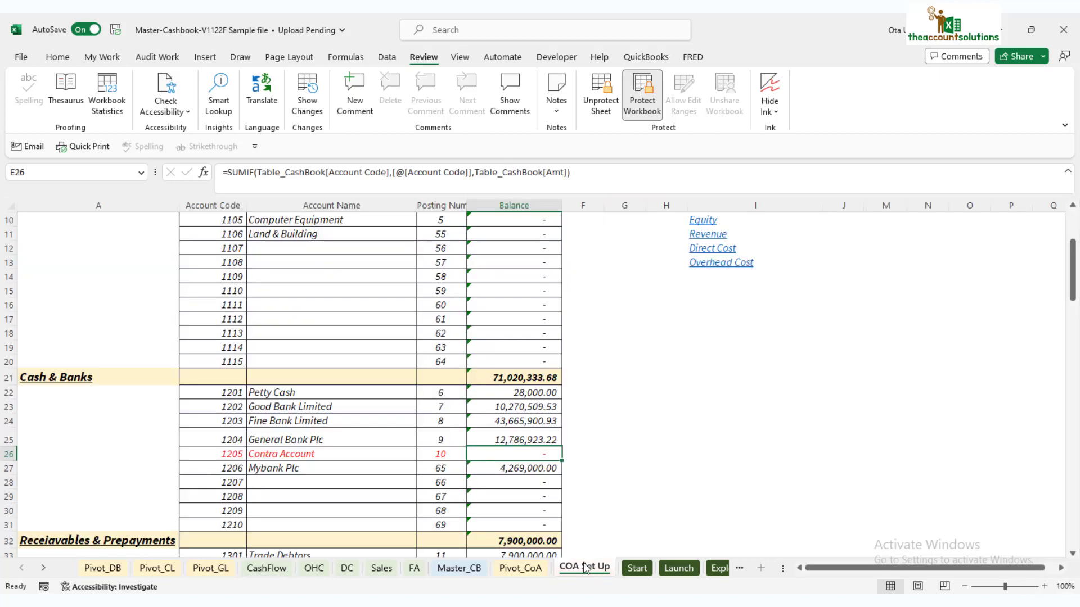
click(520, 380)
scroll(521, 380, down, 1)
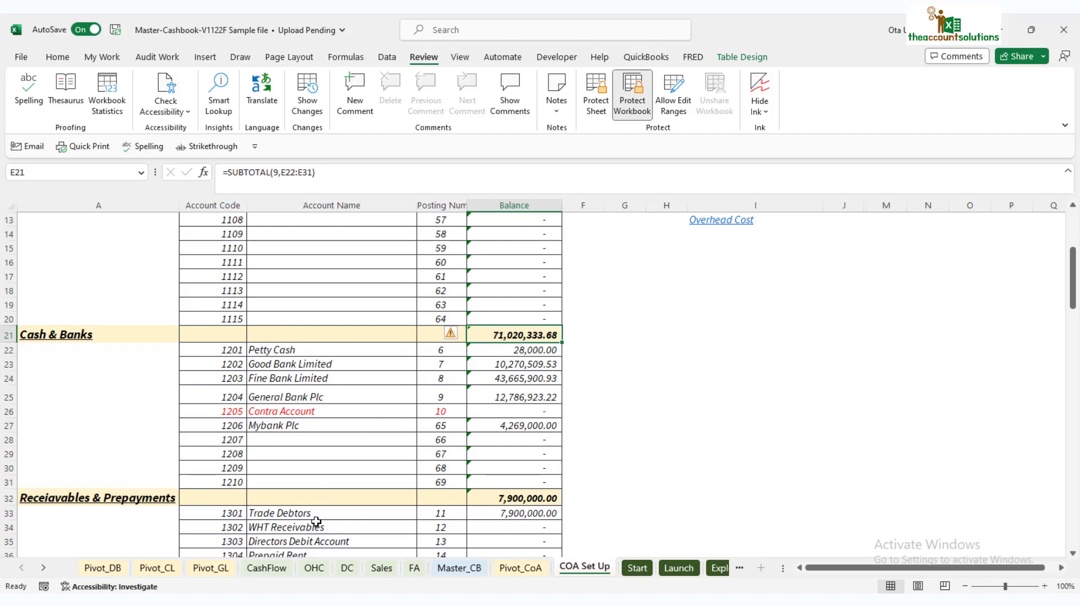
click(266, 568)
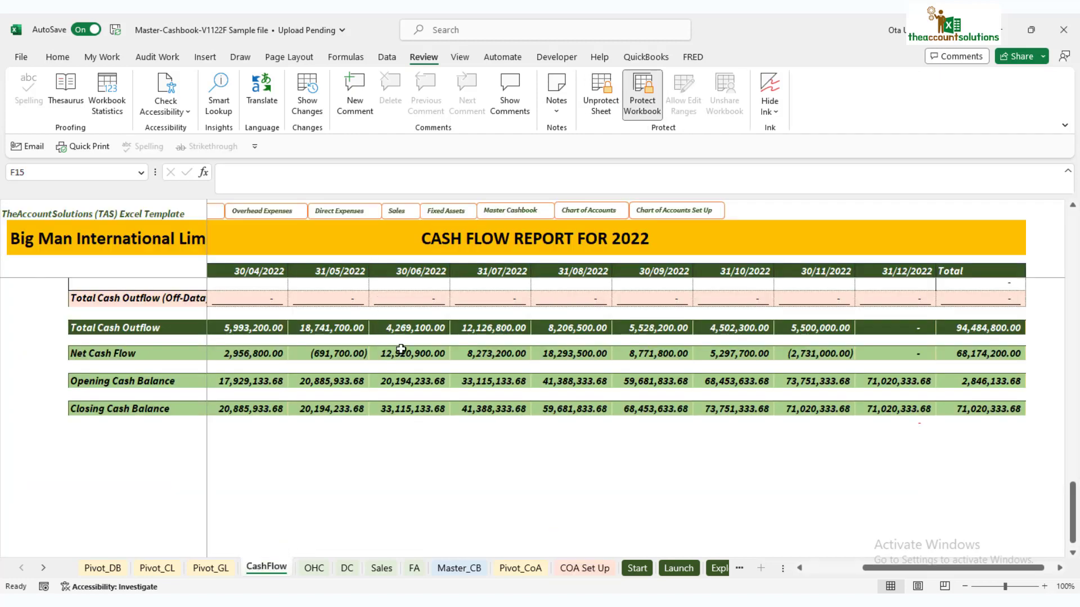
Check the posting number of the opening cash balance entries in Master_CB and look up its account in COA Set Up
scroll(406, 345, up, 1)
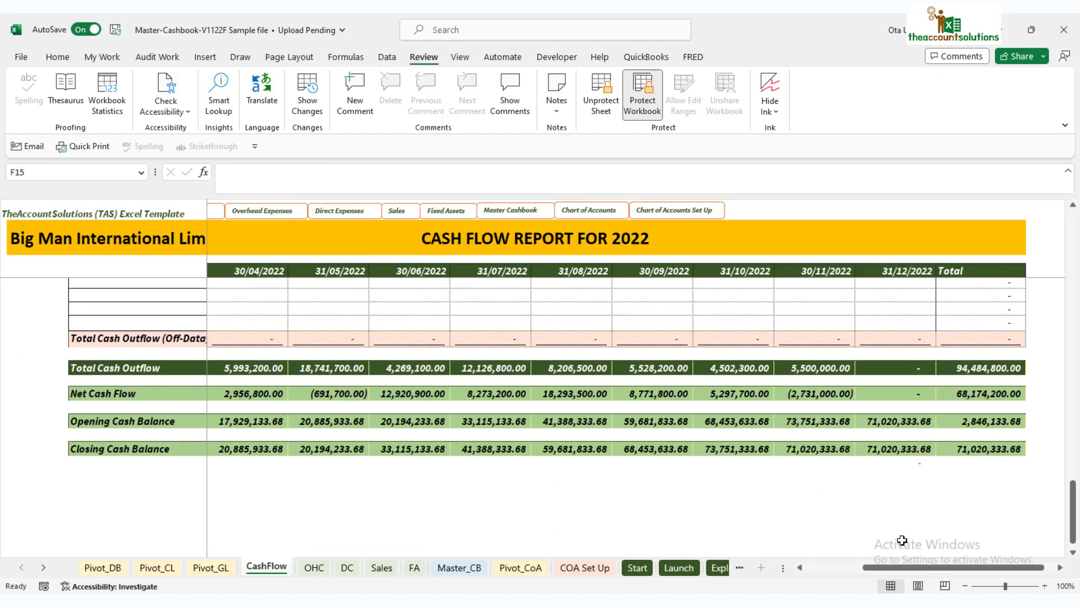
drag(899, 568, 753, 553)
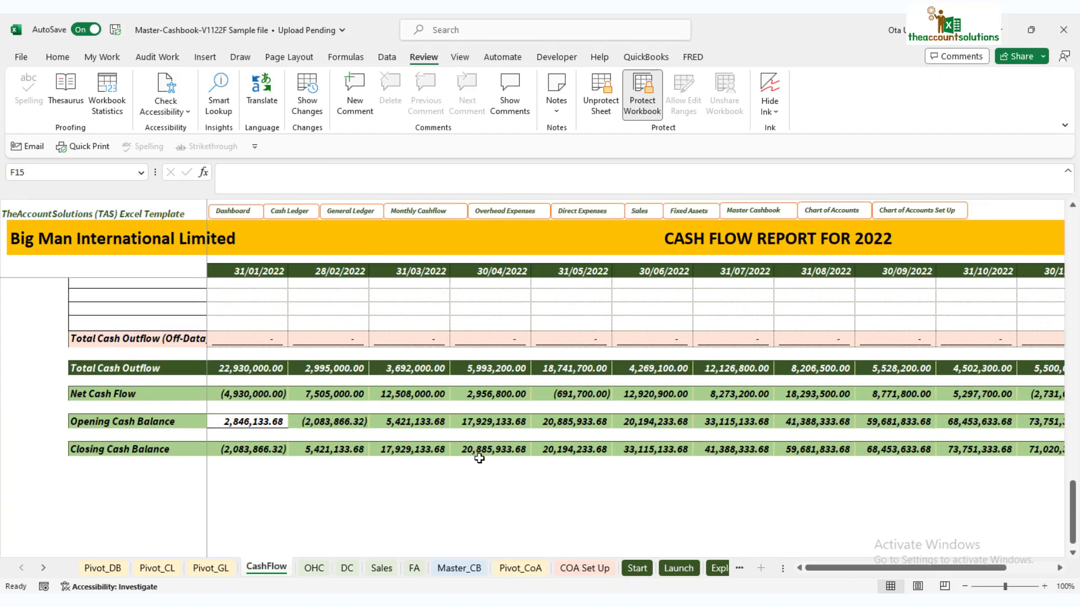
click(454, 569)
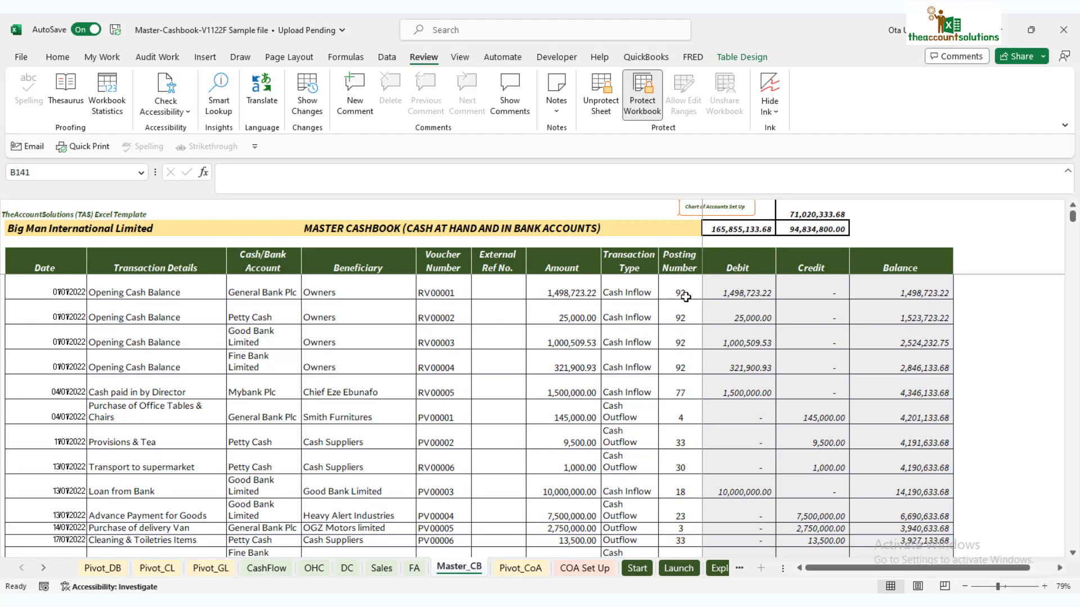
scroll(381, 430, up, 4)
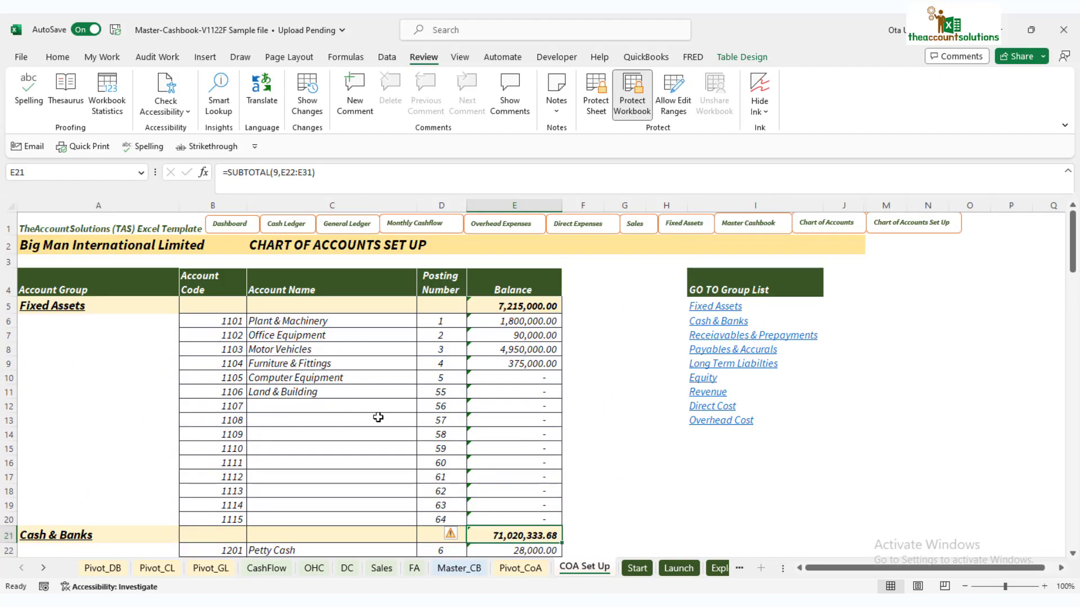
scroll(378, 417, down, 8)
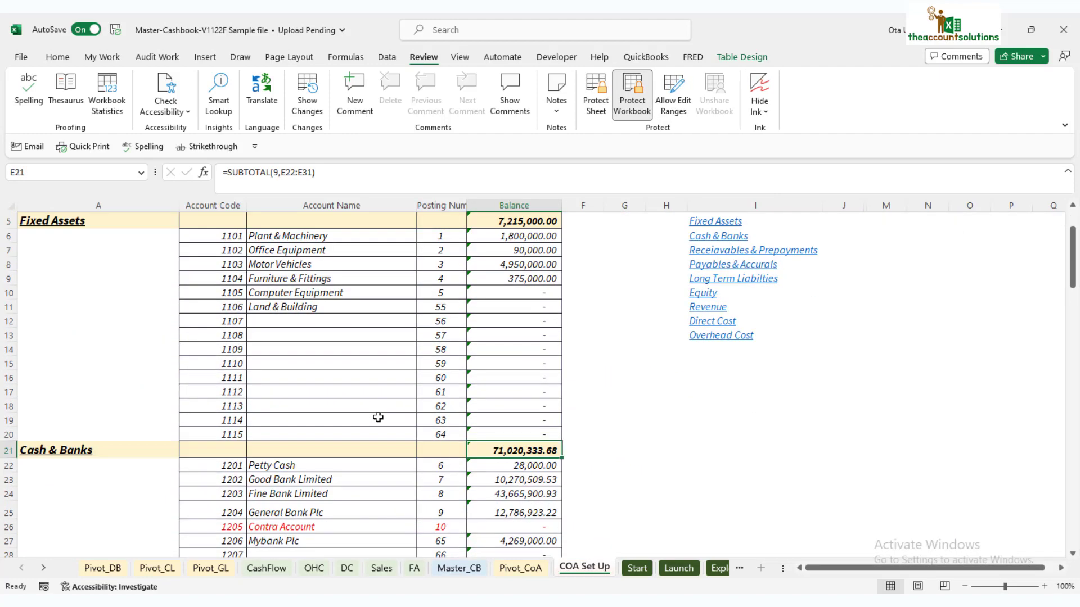
scroll(378, 417, down, 1)
scroll(378, 417, down, 9)
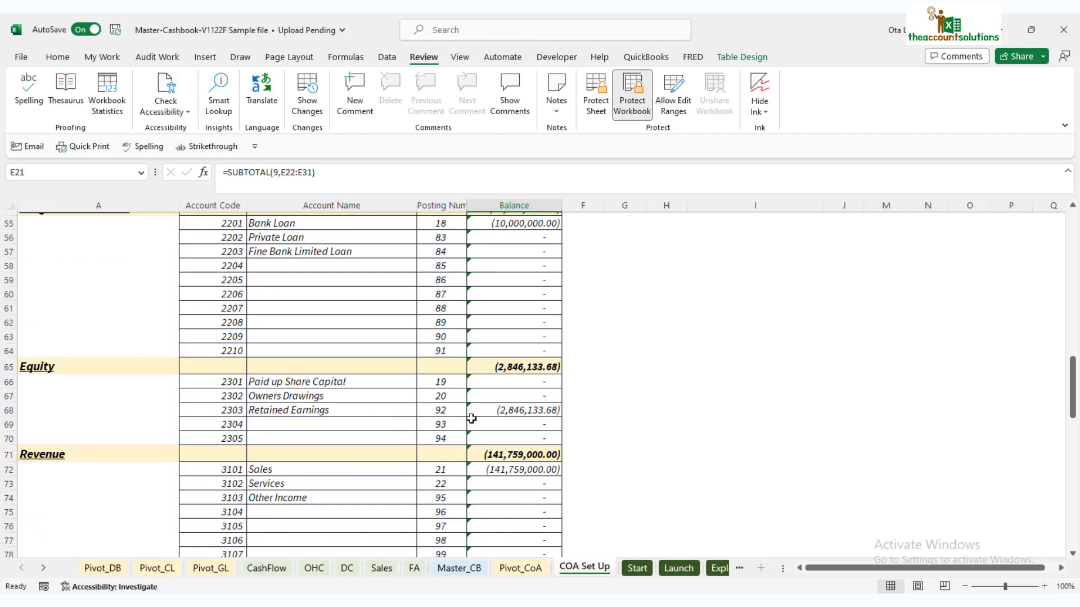
Clear the 31/01/2022 Opening Cash Balance in the CashFlow sheet
click(268, 571)
scroll(249, 385, down, 3)
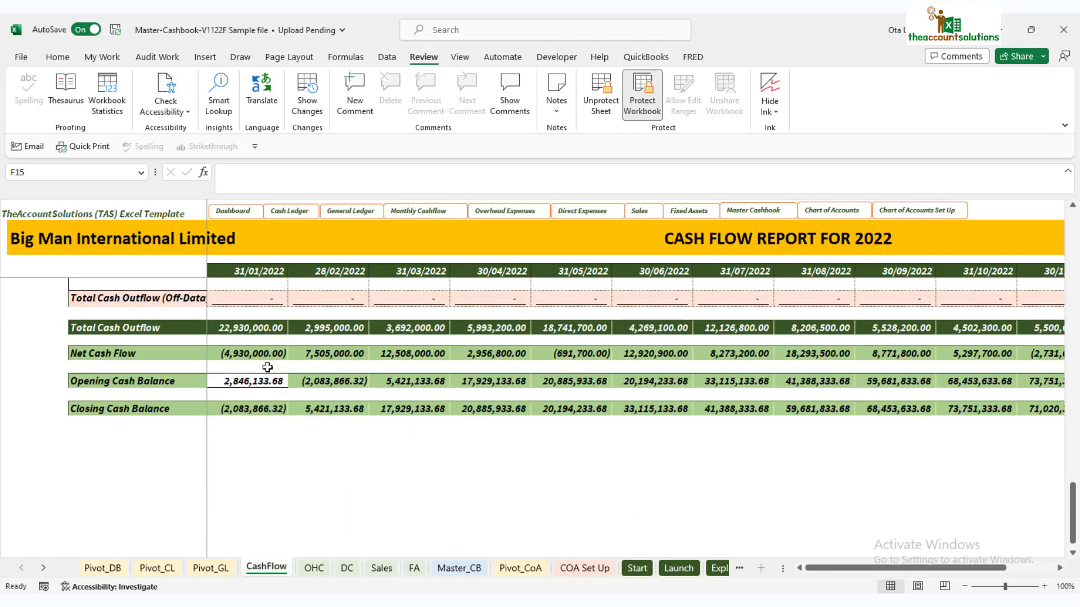
click(264, 381)
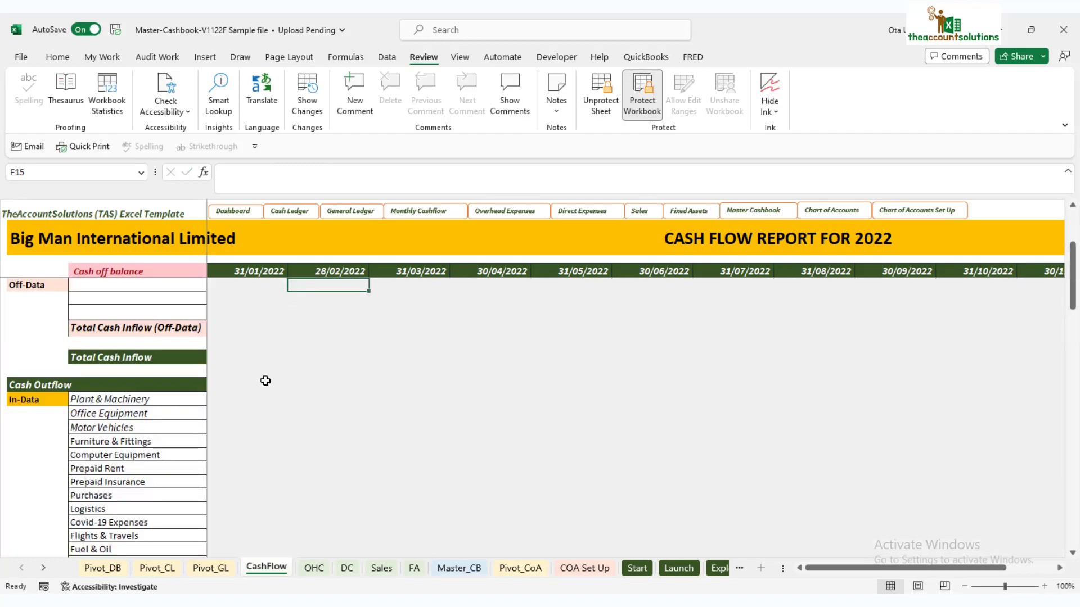
Try Retained Earnings as a Cash Inflow account in the empty row below Services, and clear it again
scroll(319, 358, up, 3)
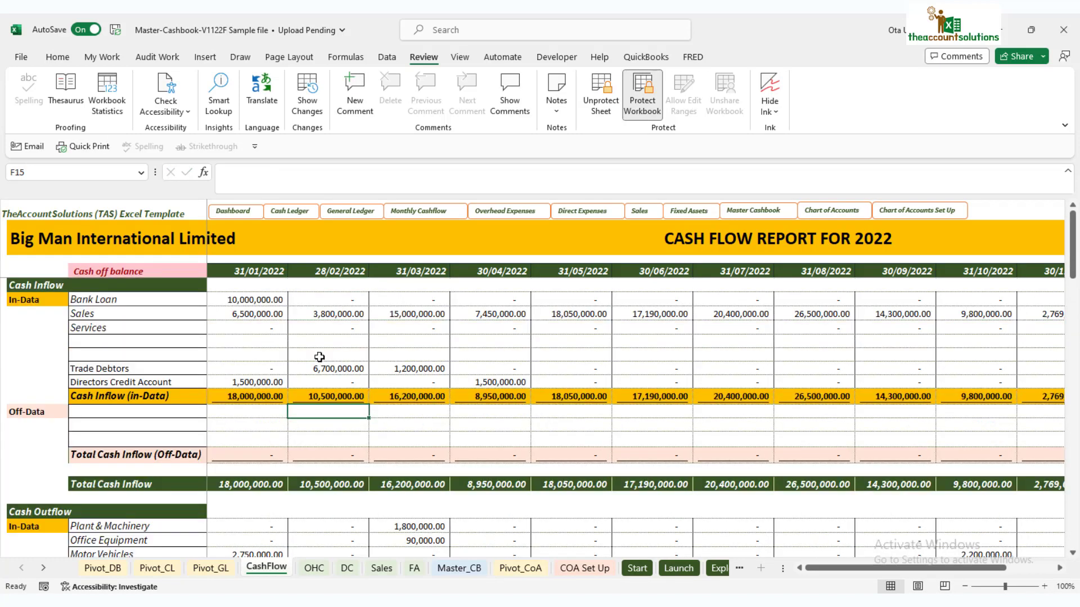
click(147, 339)
click(212, 341)
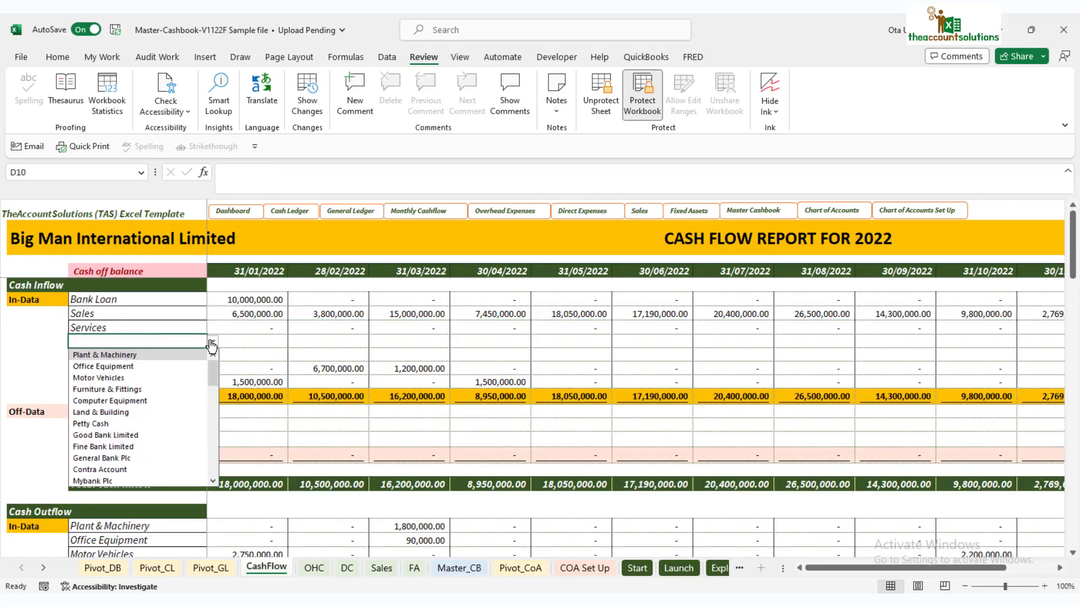
drag(214, 381, 194, 434)
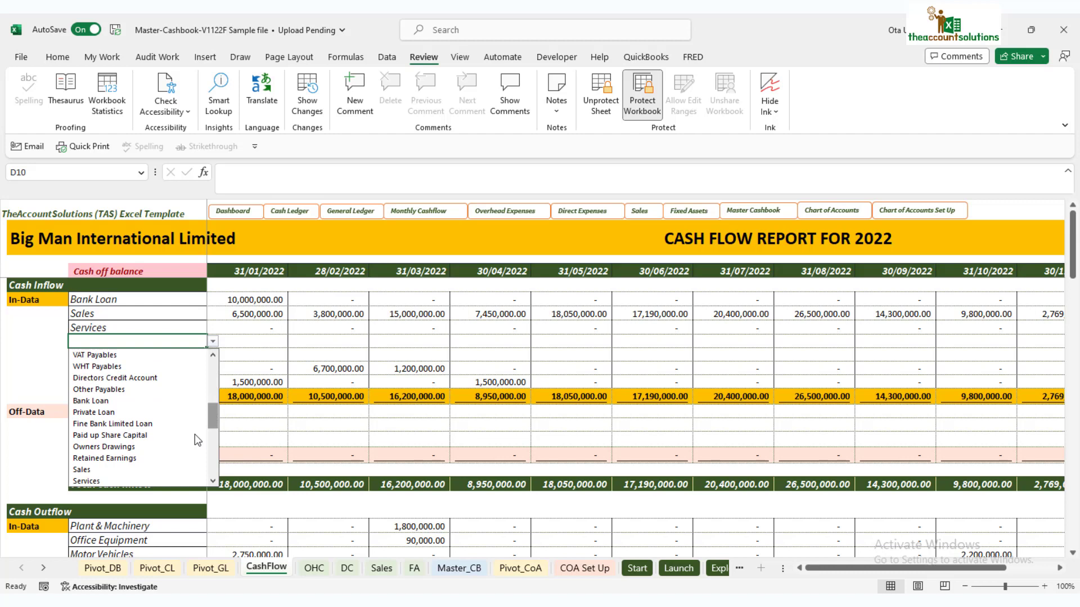
click(140, 454)
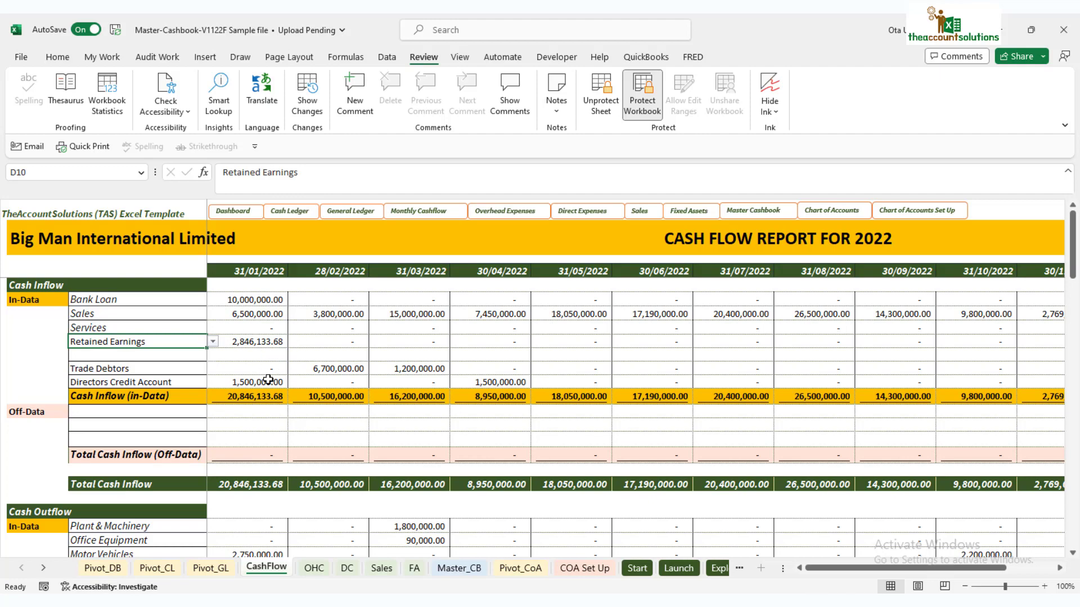
key(Down)
Enter 2846133.68 as the 31/01/2022 Opening Cash Balance below the cash outflow totals in the CashFlow sheet
scroll(270, 381, down, 15)
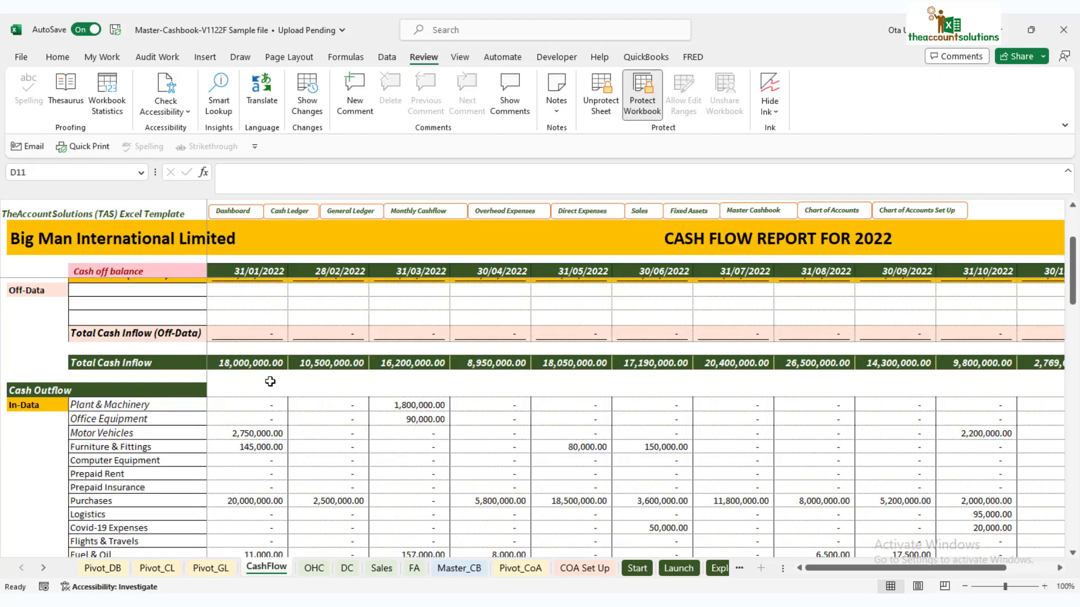
scroll(271, 383, down, 10)
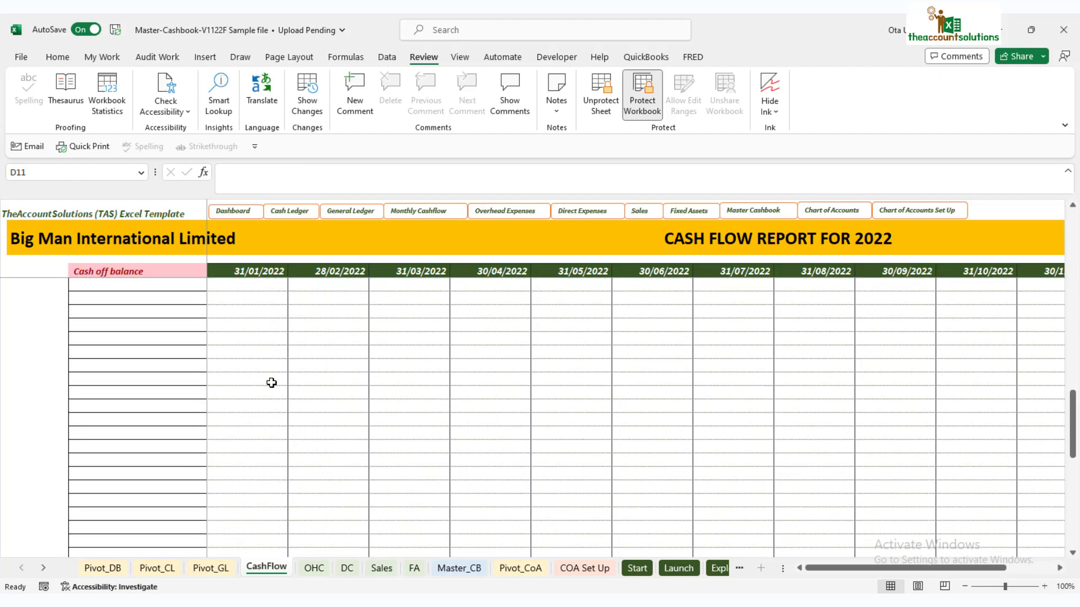
scroll(271, 383, down, 3)
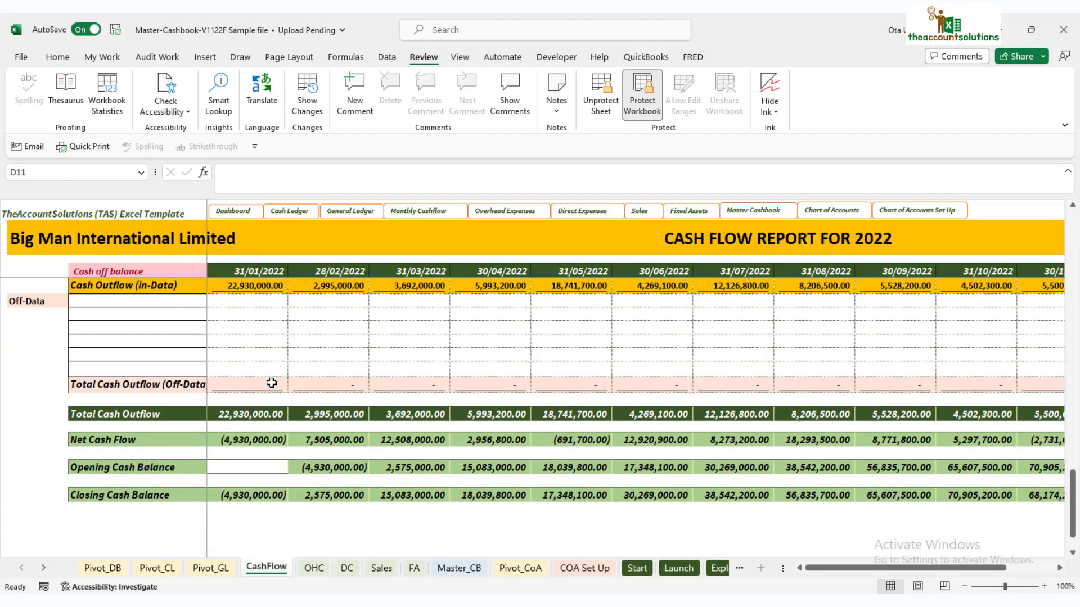
click(252, 467)
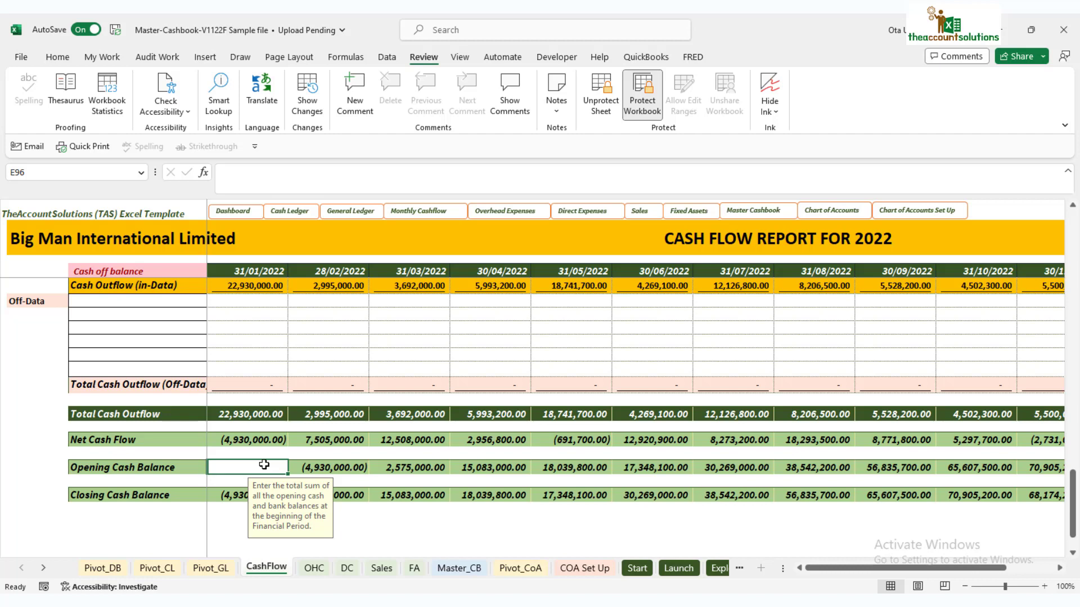
text(2846133)
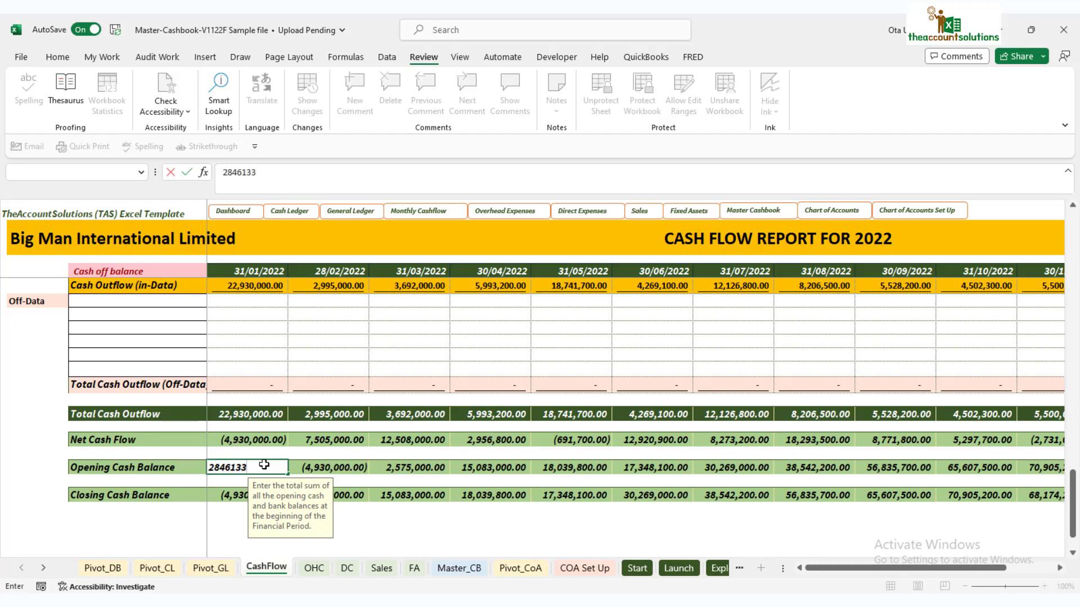
text(.60)
key(Return)
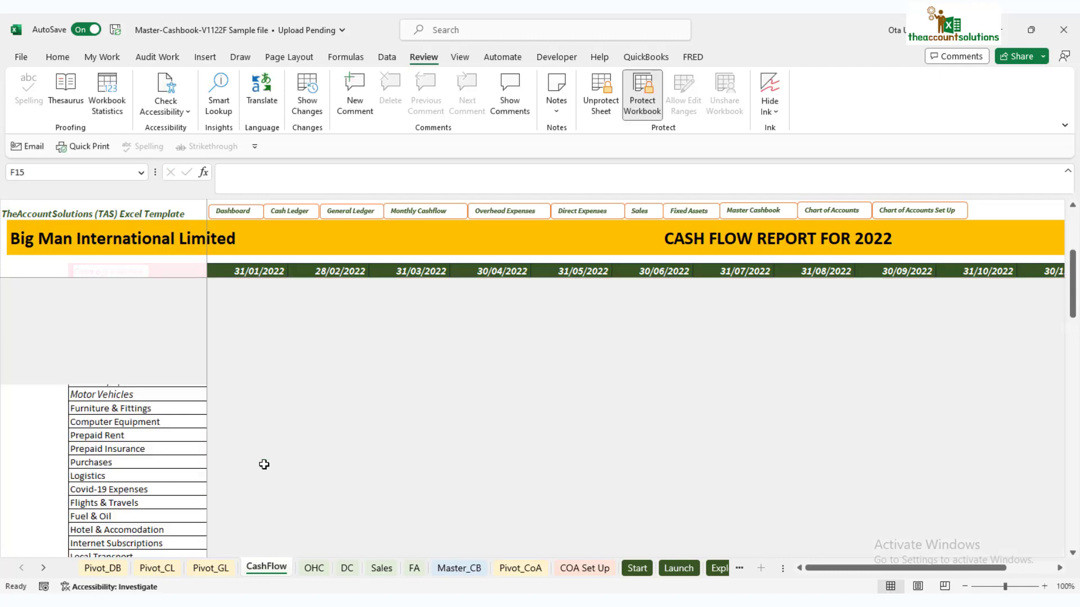
Review the CashFlow sheet's manual input areas: the inflow and outflow Off-Data rows and the 31/01/2022 Opening Cash Balance
scroll(340, 464, up, 2)
scroll(340, 465, up, 1)
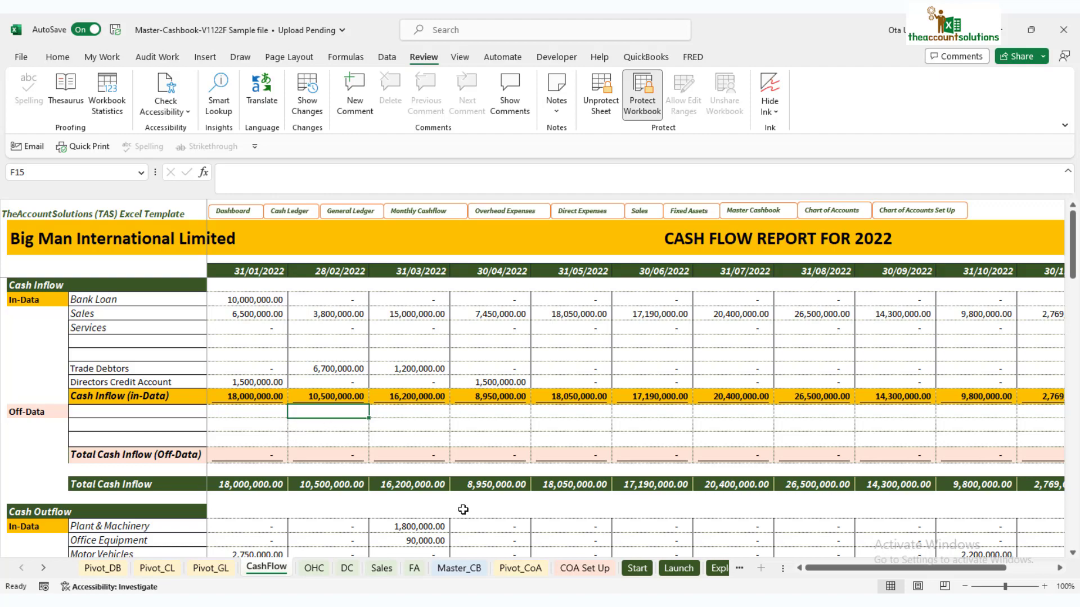
click(459, 568)
click(272, 563)
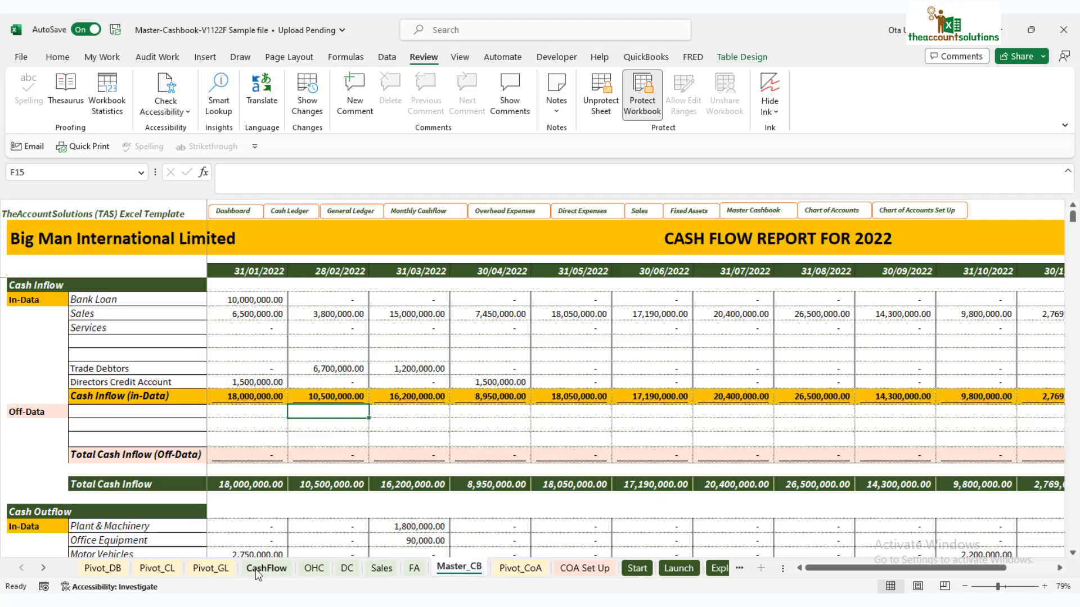
click(101, 413)
scroll(102, 414, down, 15)
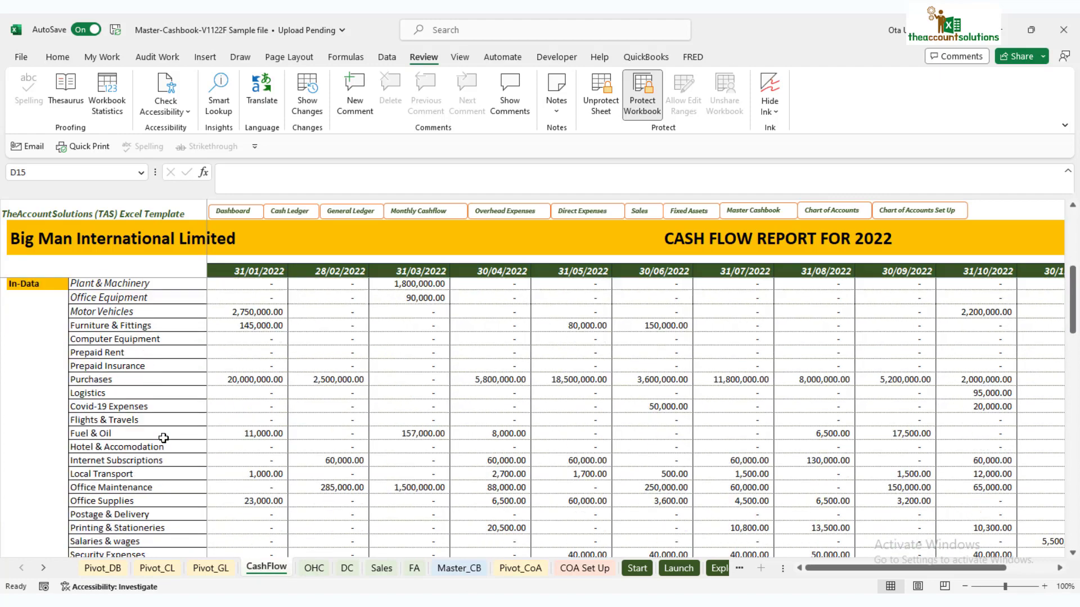
click(129, 422)
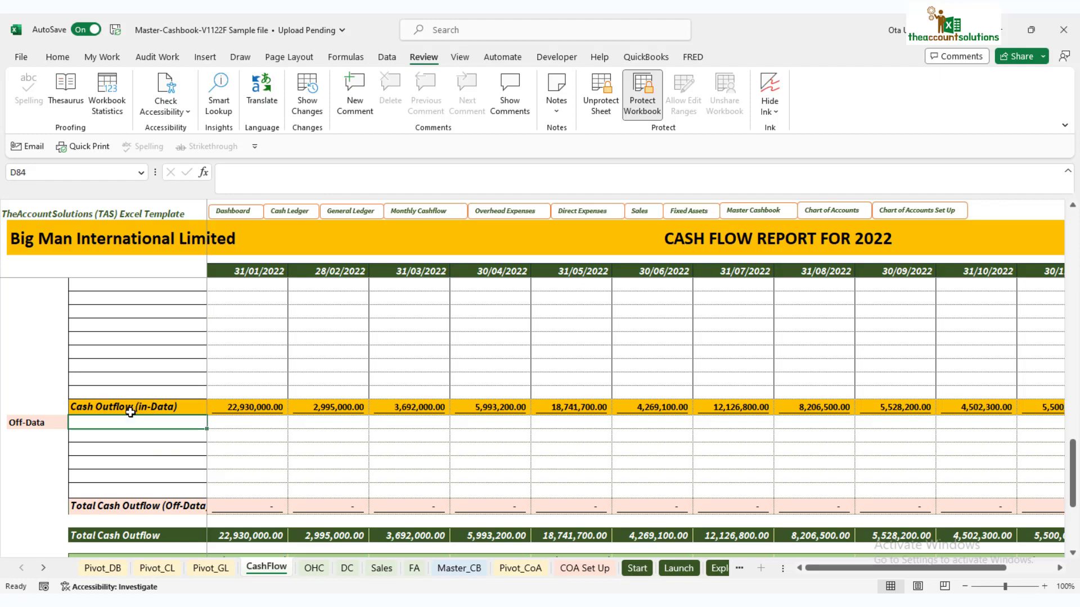
scroll(167, 451, down, 6)
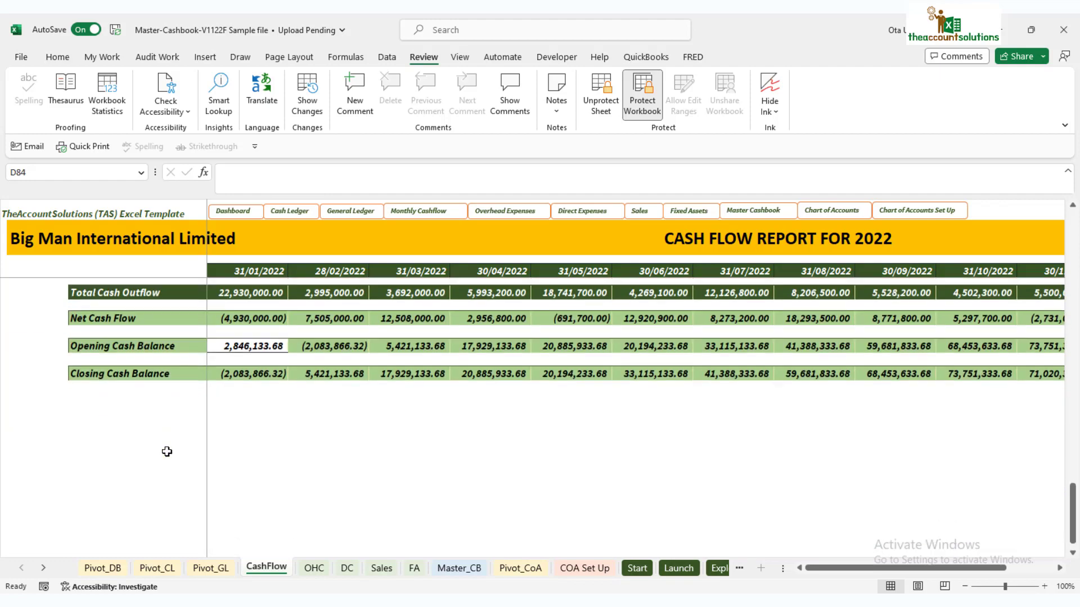
scroll(168, 450, up, 1)
click(261, 385)
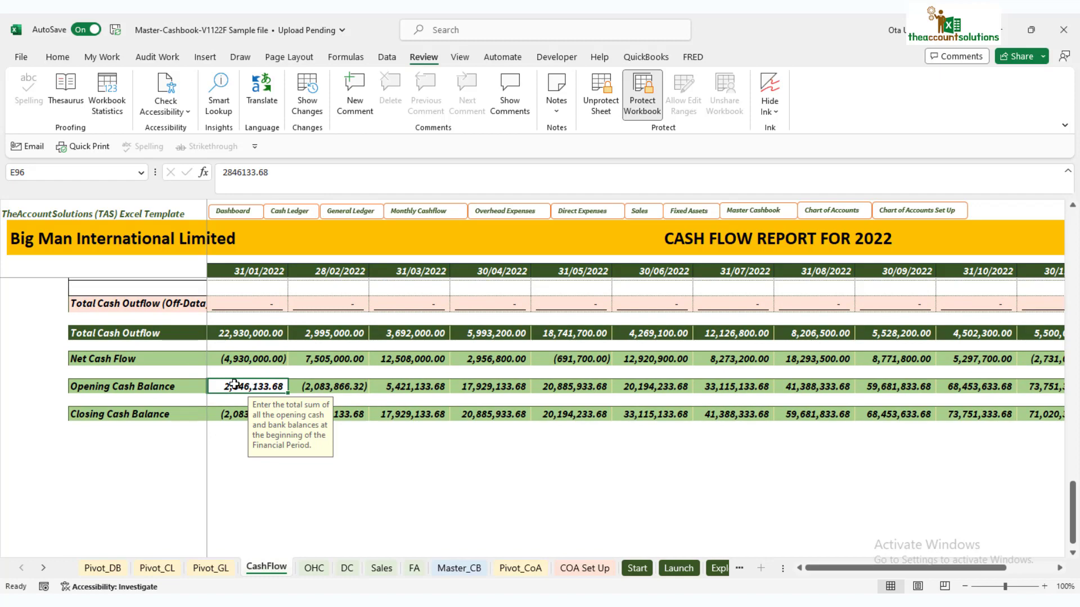
Inspect the account selection of the empty Cash Inflow row below Services without choosing an account
scroll(304, 368, up, 12)
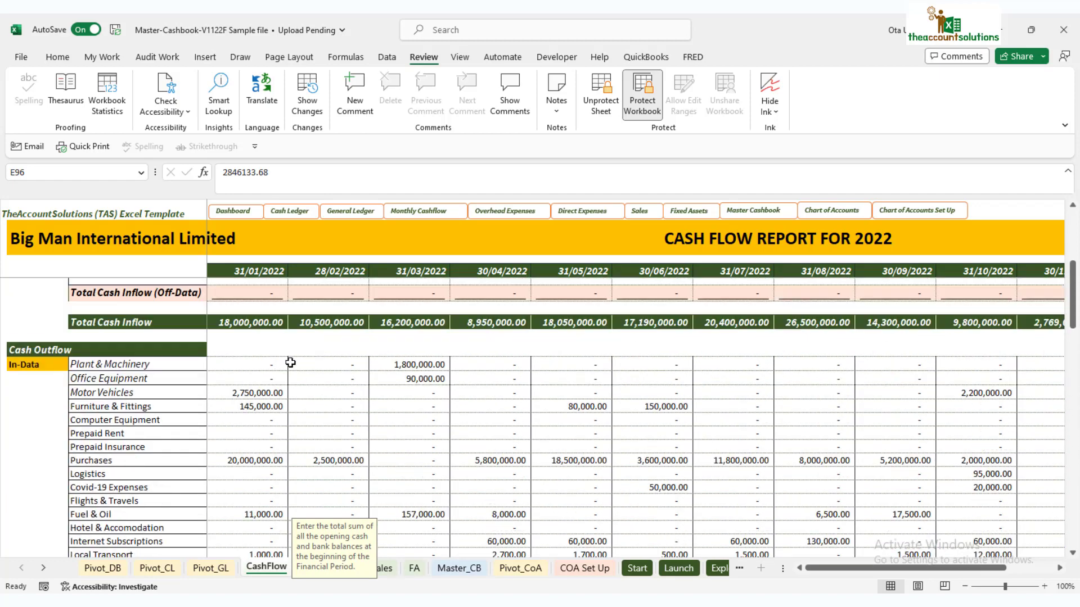
click(141, 333)
click(161, 343)
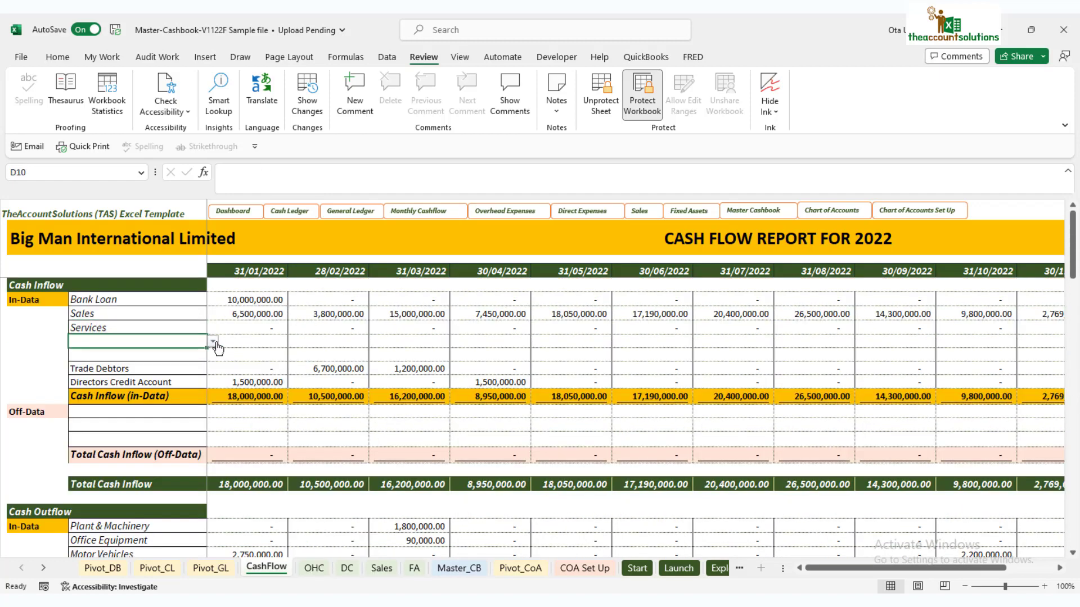
click(213, 341)
key(Escape)
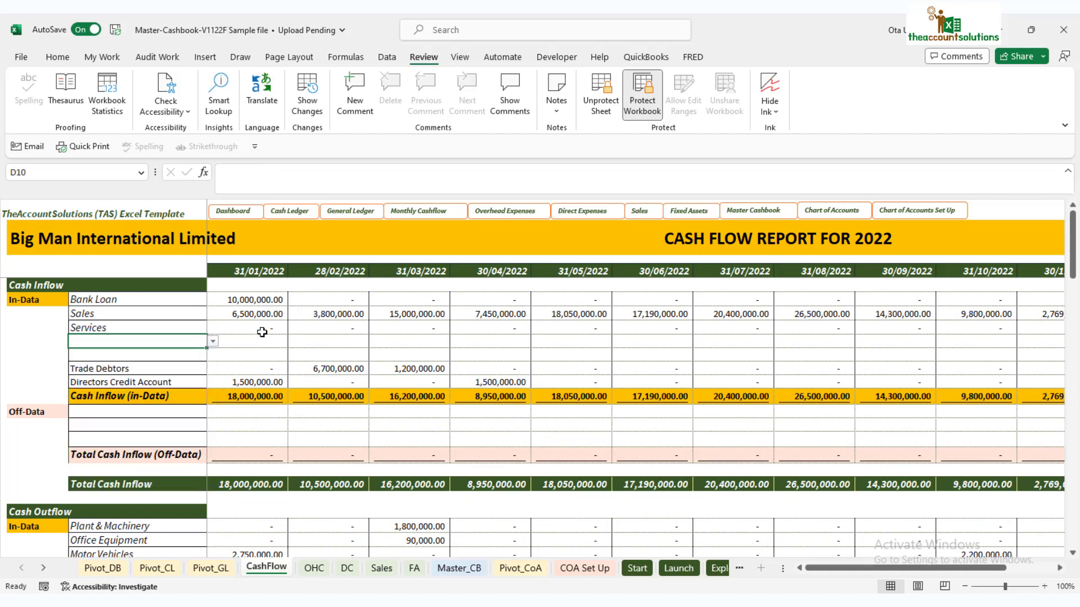
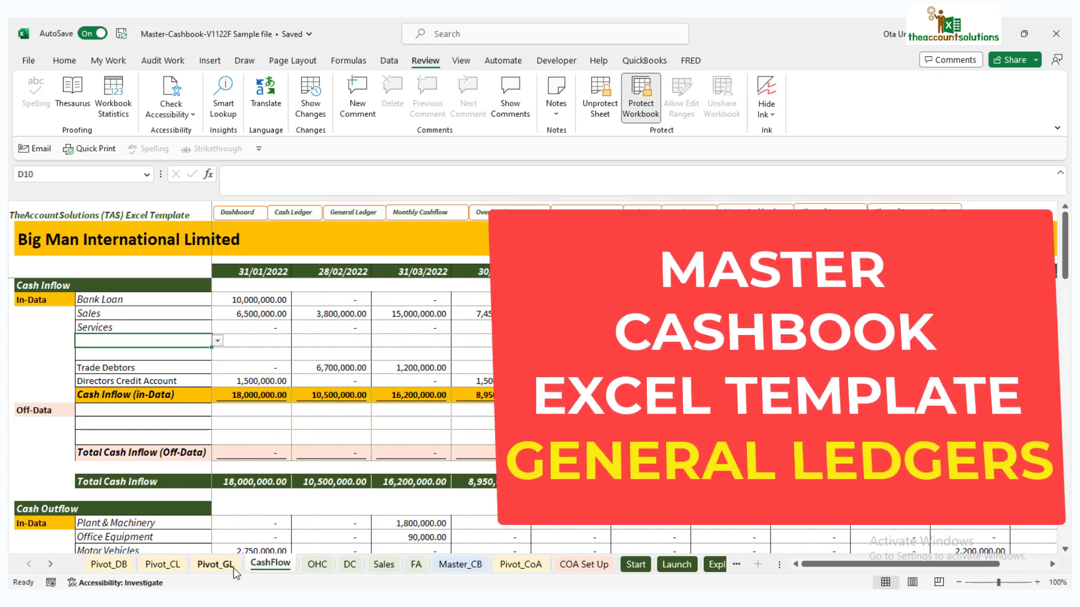
Look over the General Ledger, Cash Books Ledger and dashboard pivot sheets, and compare them with the Master_CB entries
click(231, 565)
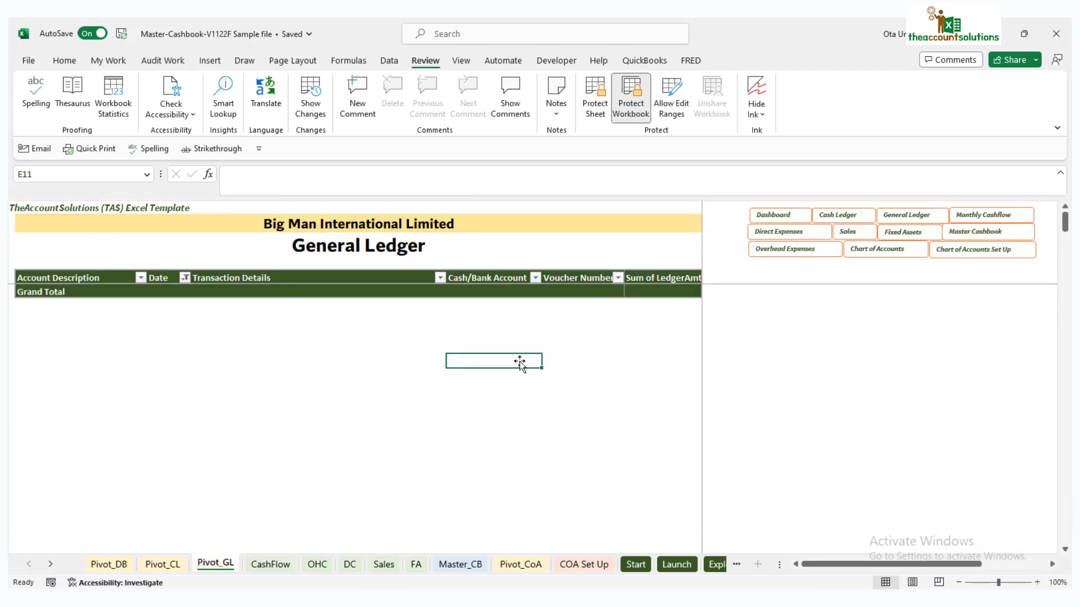
click(162, 565)
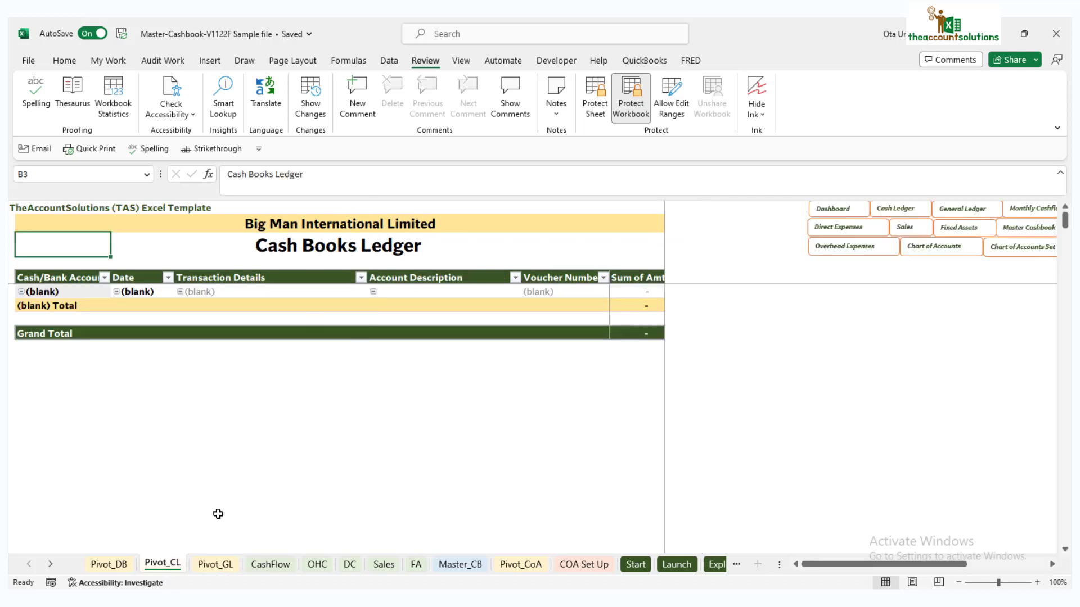
click(119, 565)
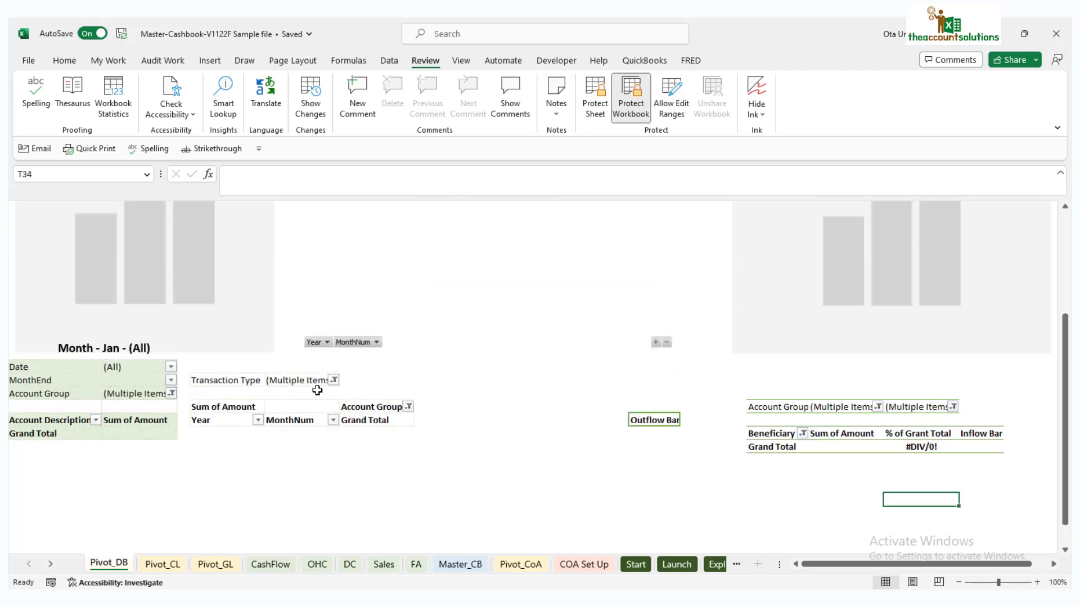
click(171, 565)
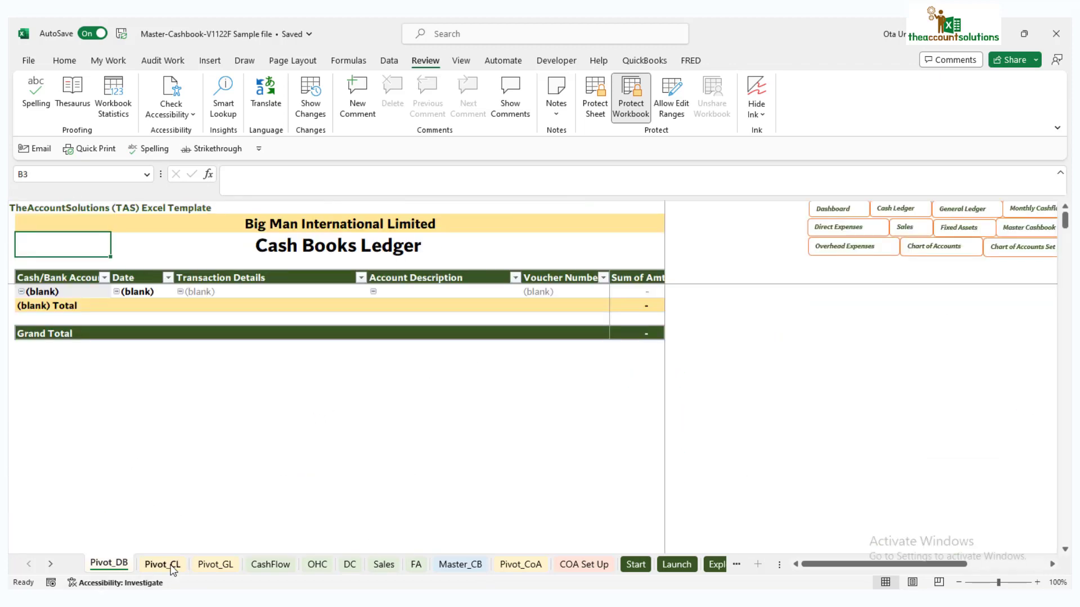
click(219, 565)
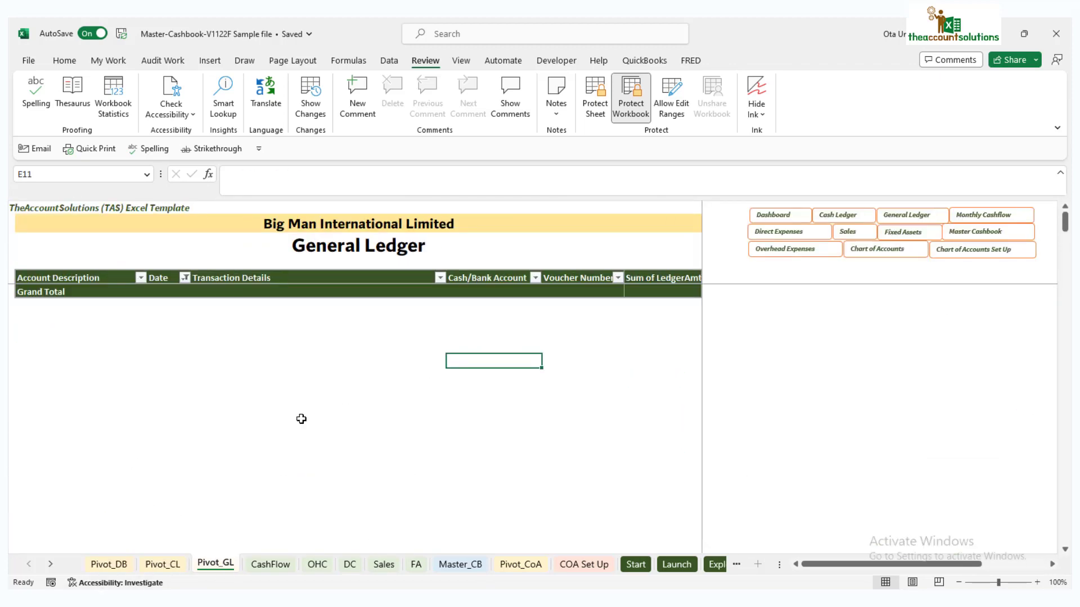
click(171, 565)
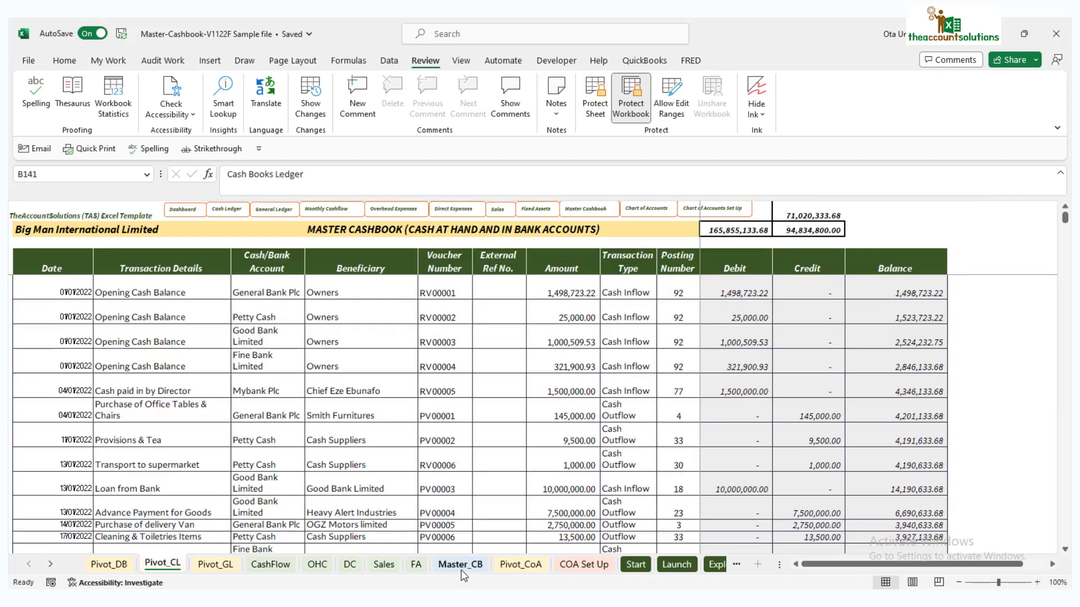
click(461, 564)
click(216, 564)
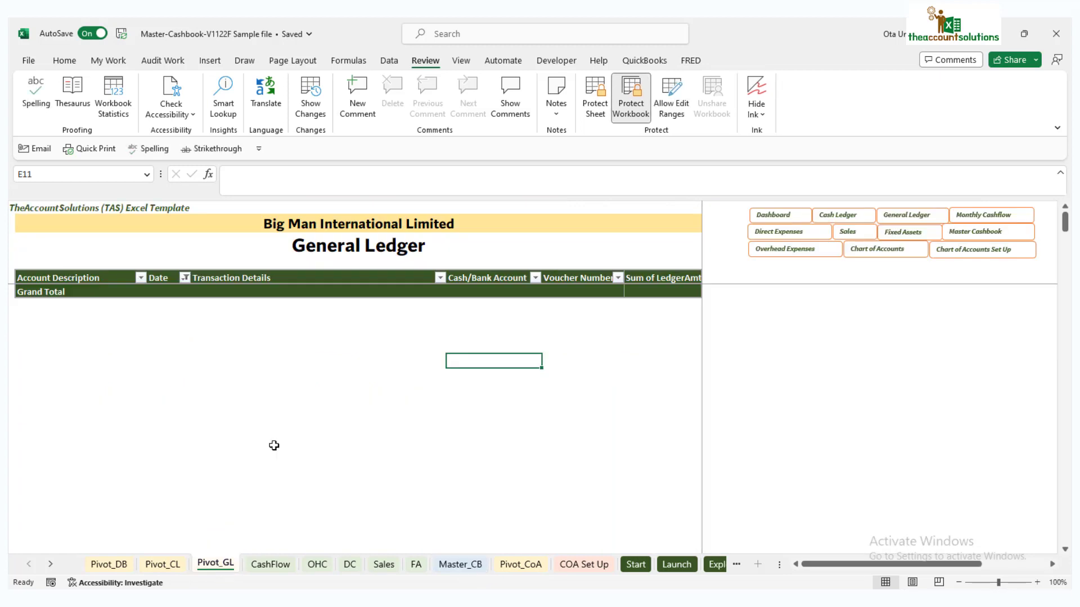
Check the Pivot_DB, Pivot_CL and Pivot_GL sheets for data against the transactions in the Master_CB sheet
click(160, 567)
click(110, 562)
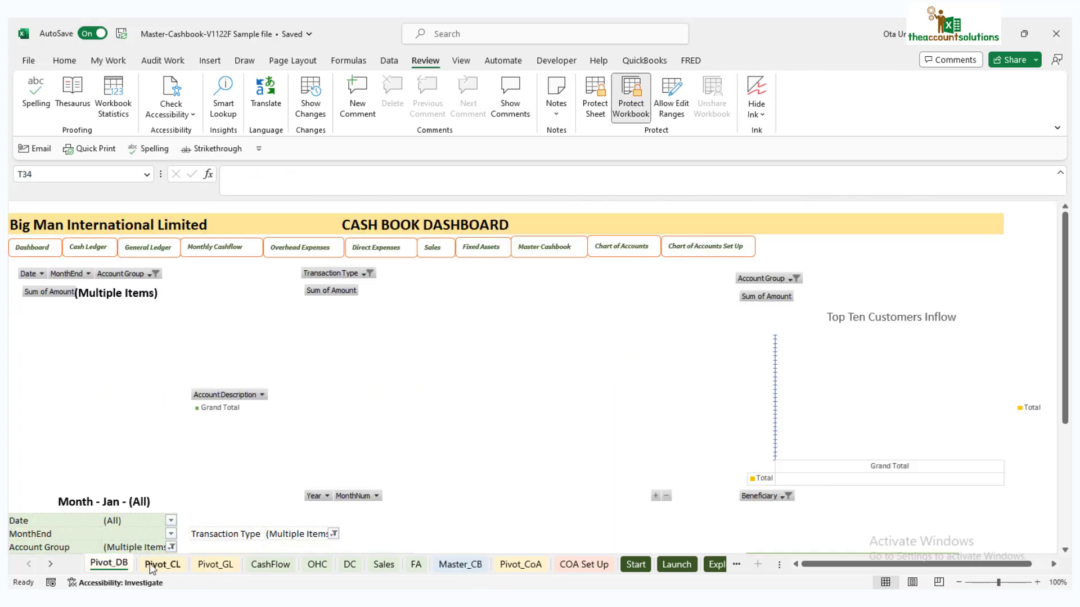
click(160, 567)
click(220, 567)
click(163, 565)
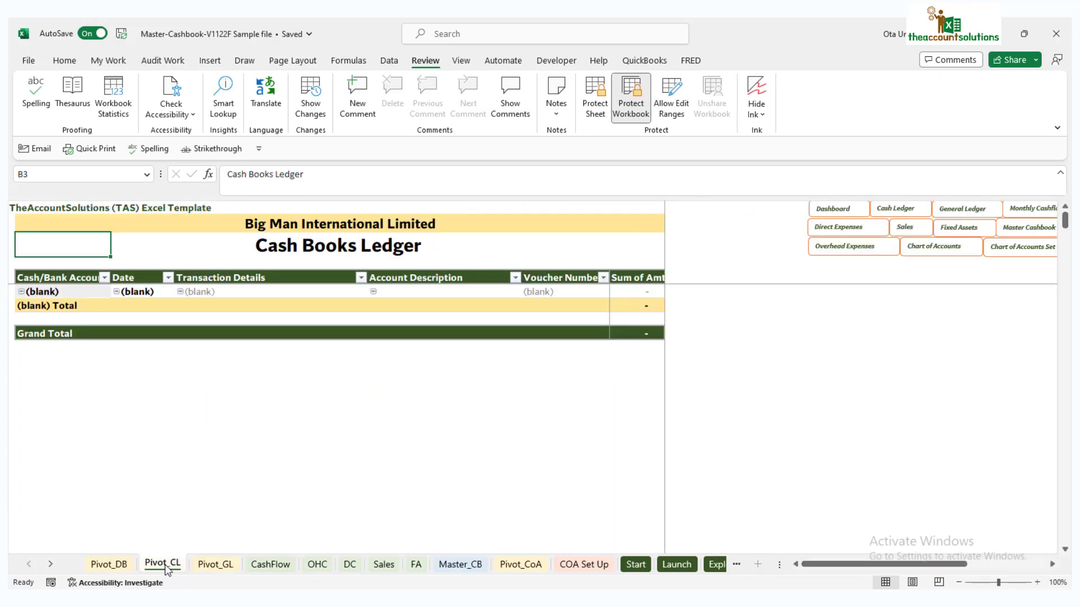
click(216, 566)
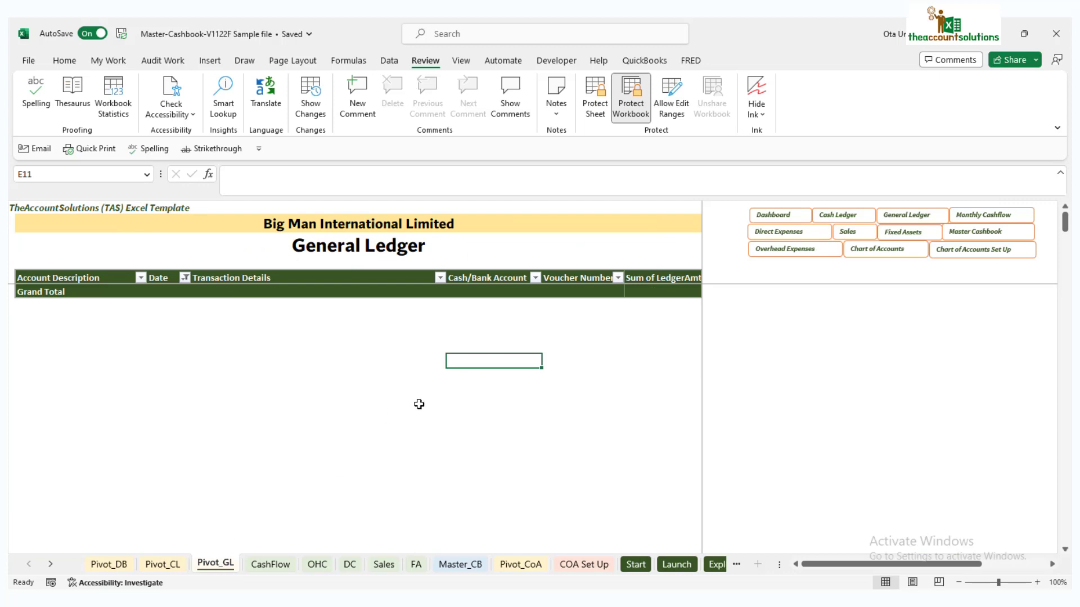
click(473, 565)
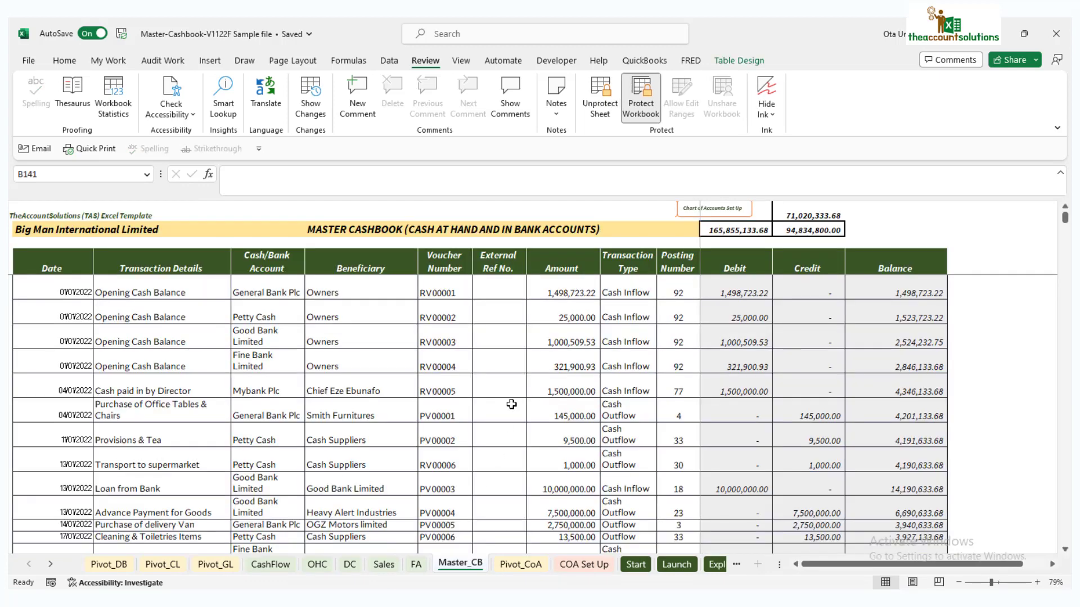
Refresh the General Ledger pivot table on the Pivot_GL sheet to load the Master_CB transactions into the pivot reports
click(216, 563)
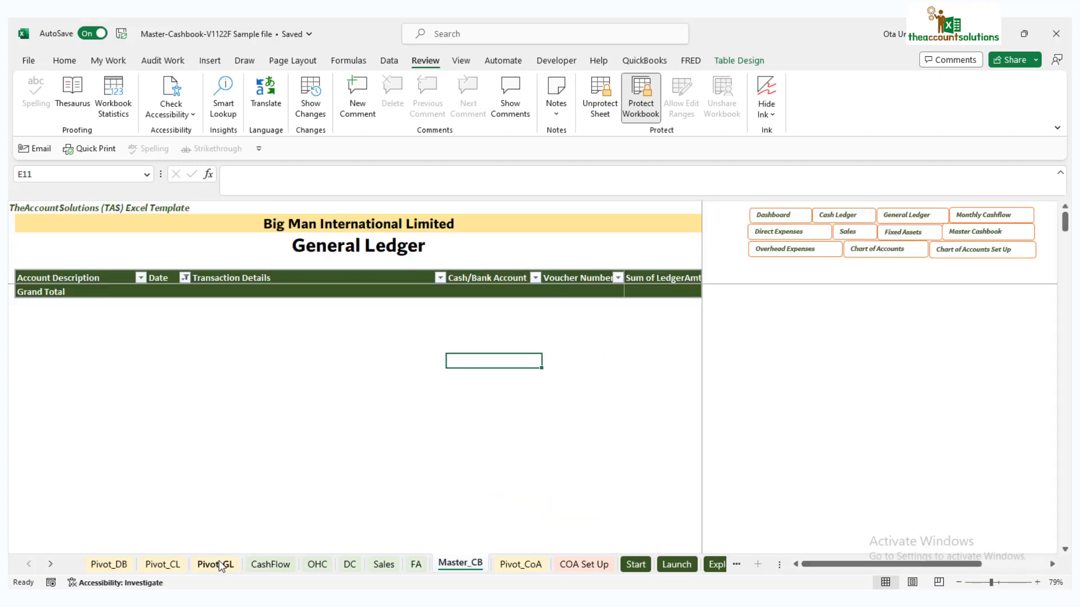
click(341, 291)
right_click(340, 290)
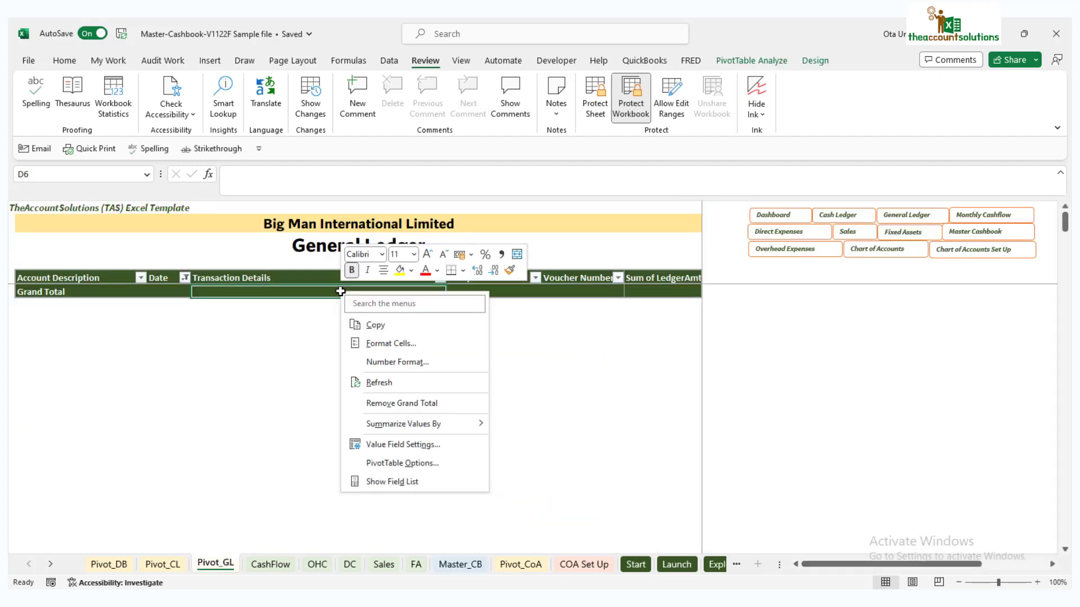
click(405, 387)
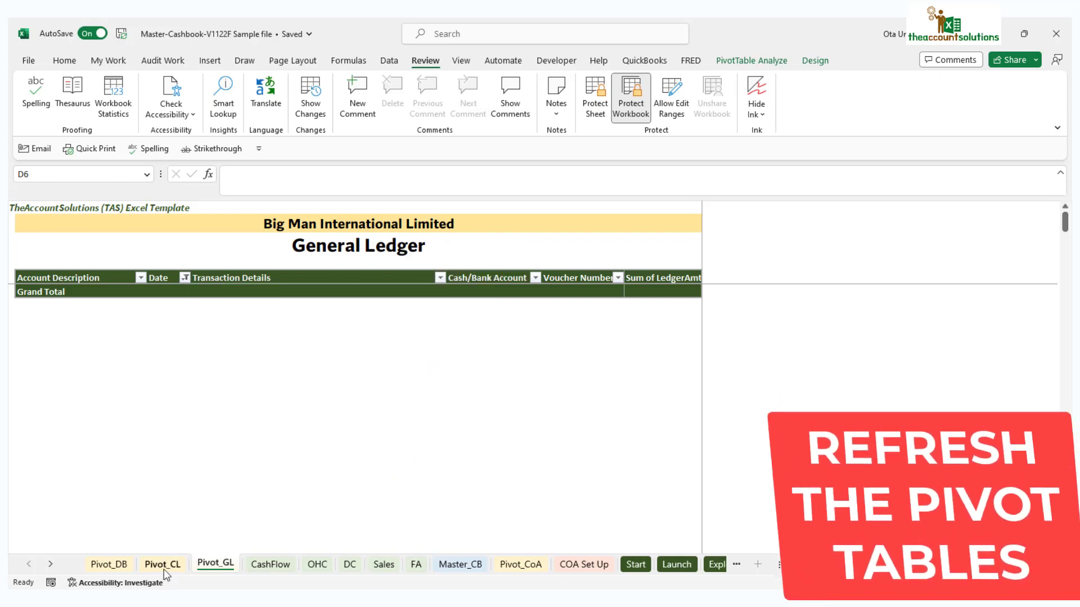
click(164, 568)
click(120, 567)
click(172, 562)
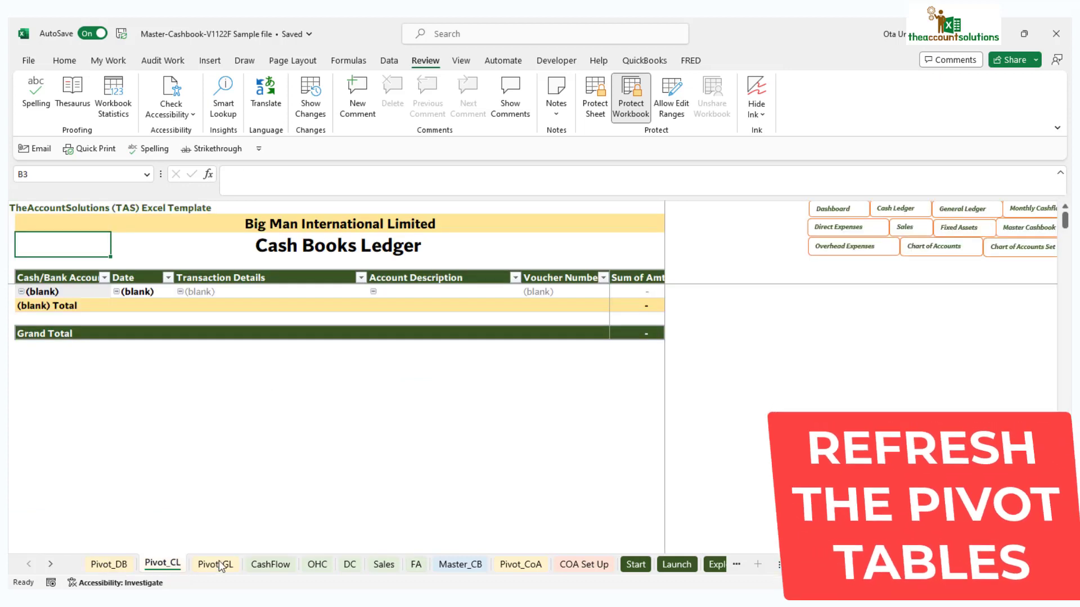
click(458, 564)
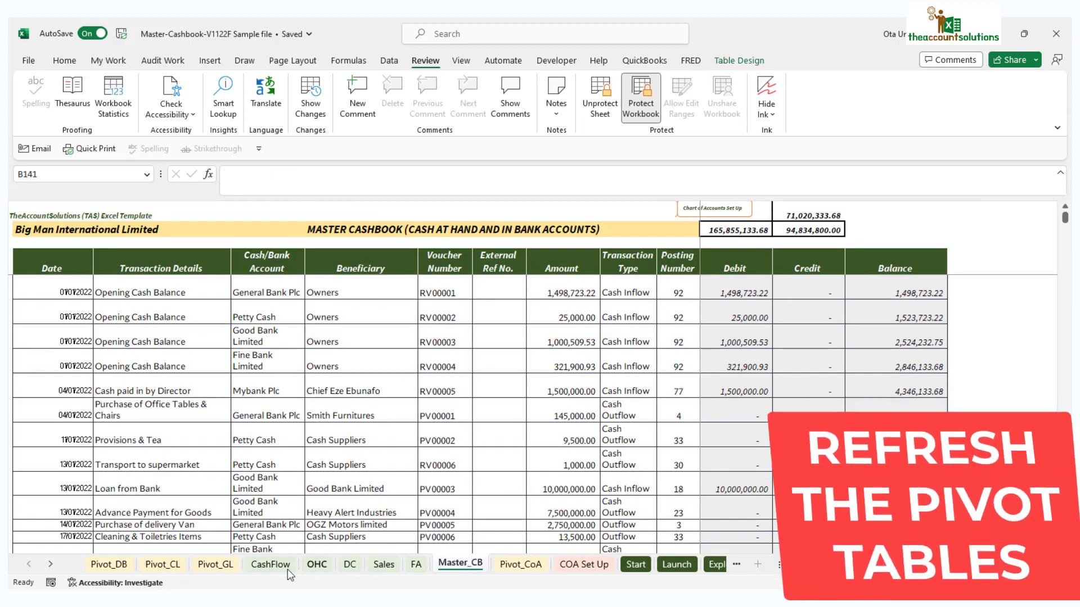
click(231, 565)
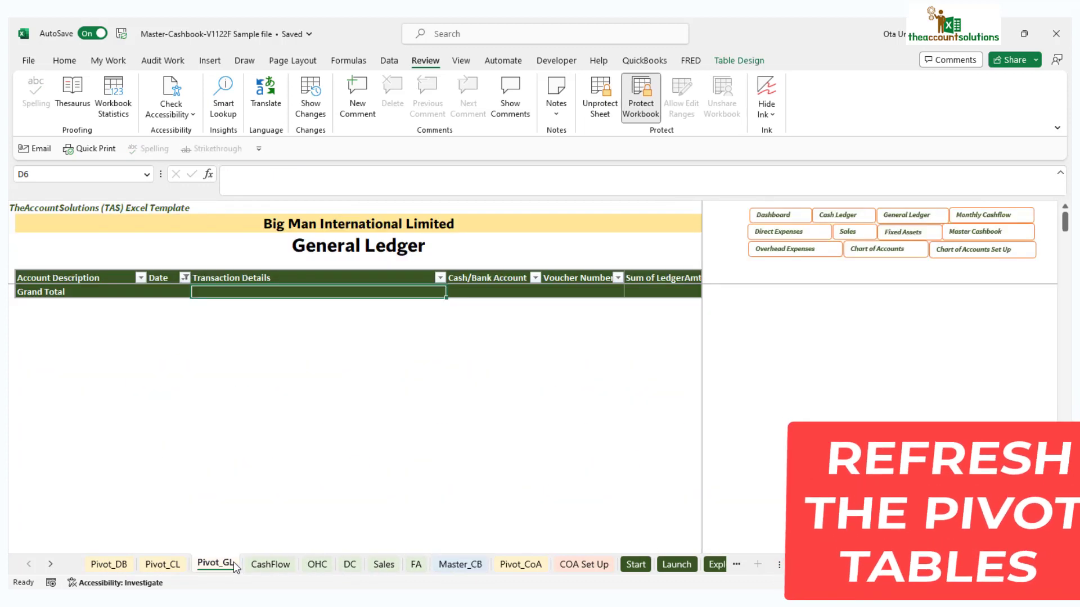
right_click(308, 293)
click(352, 379)
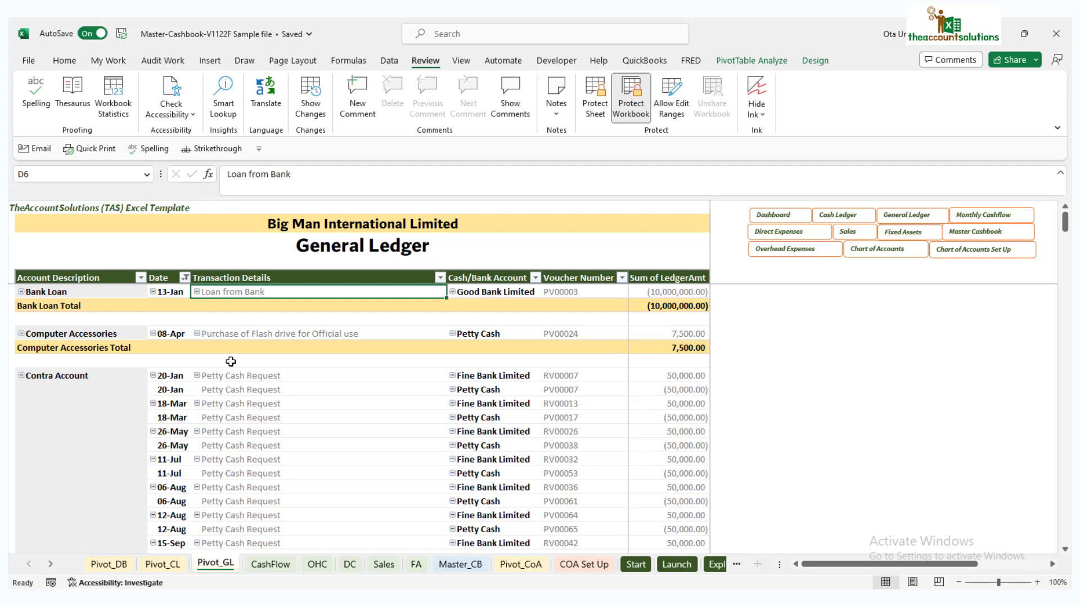
Examine the General Ledger's first accounts, including the Contra Account petty cash transfers and the Directors Credit Account postings
scroll(197, 354, down, 1)
scroll(135, 334, up, 1)
scroll(345, 403, down, 2)
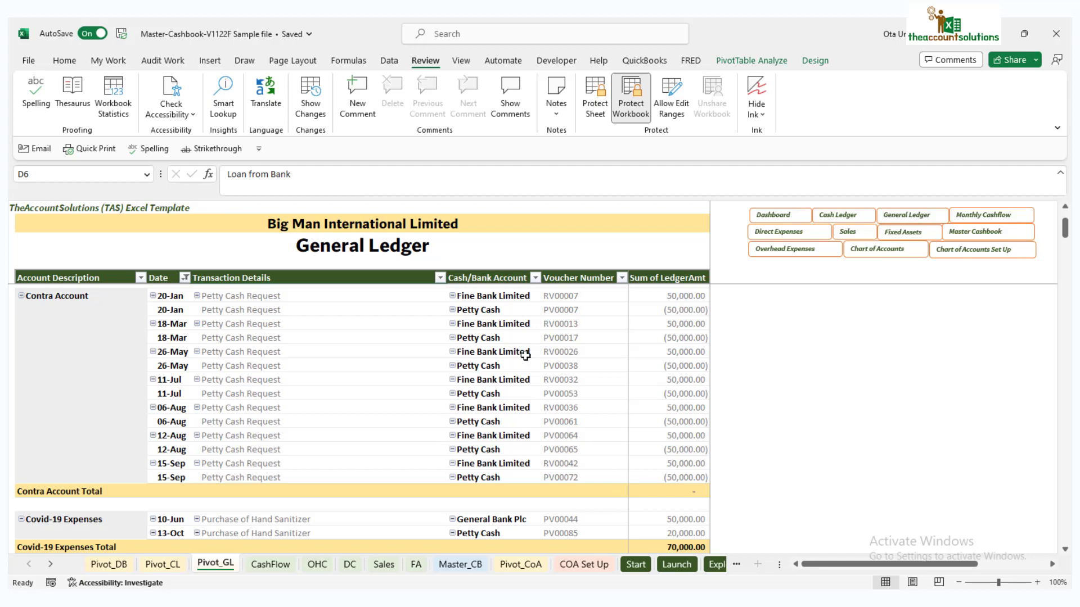
scroll(526, 355, up, 1)
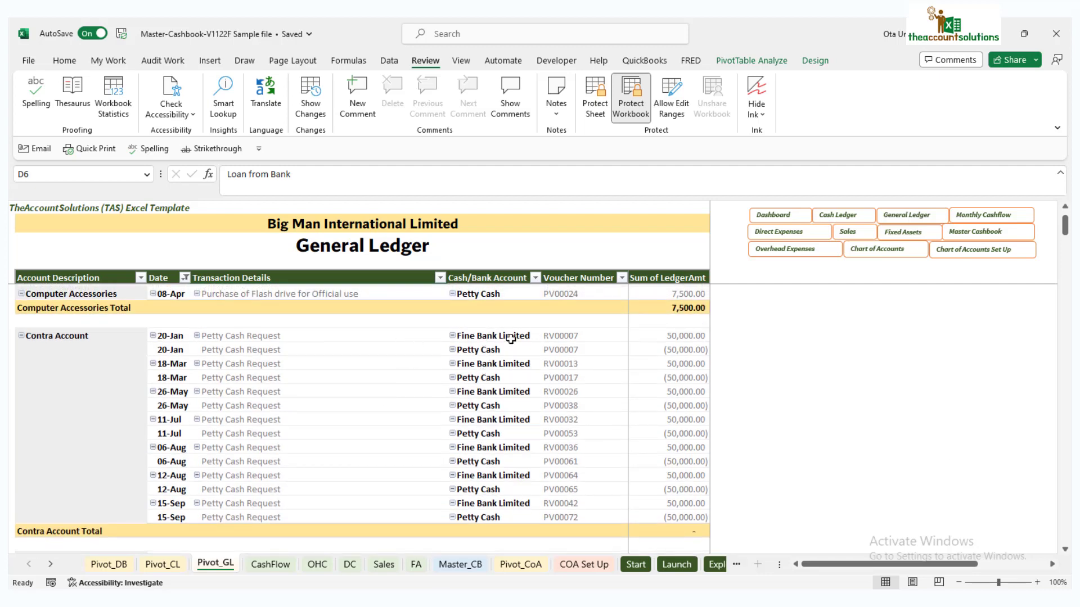
scroll(369, 403, down, 6)
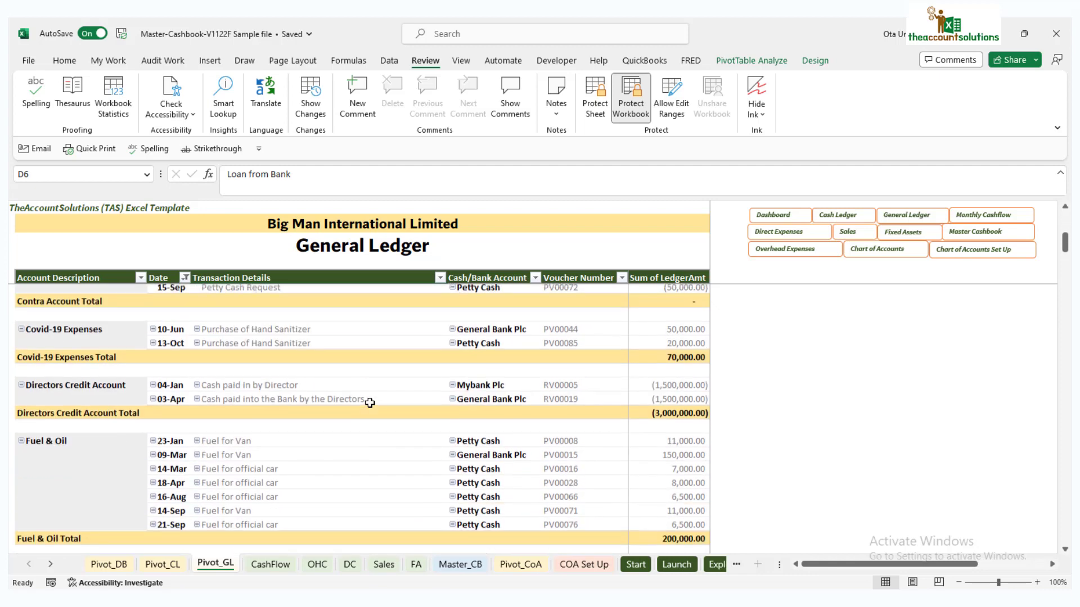
scroll(369, 403, down, 1)
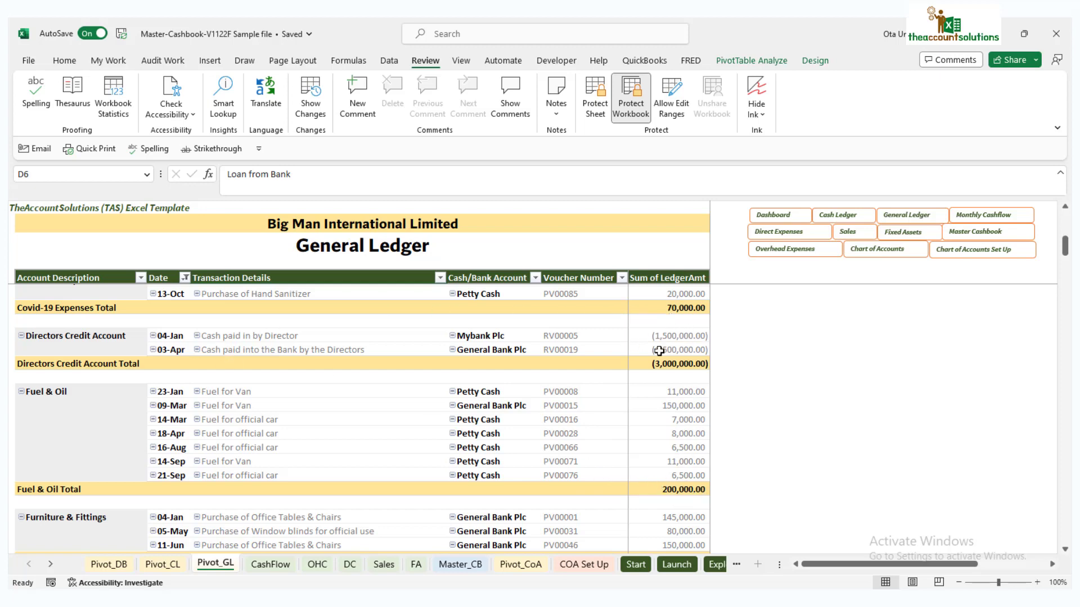
Review the remaining General Ledger accounts from Fuel & Oil through Salaries & wages down to the Grand Total
scroll(664, 469, down, 3)
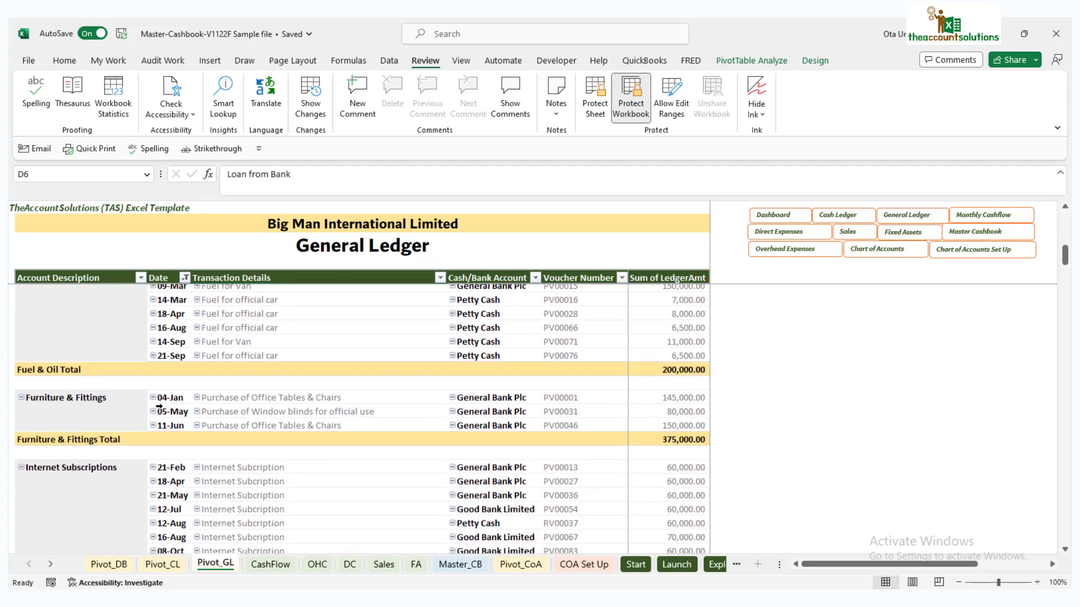
scroll(356, 425, down, 10)
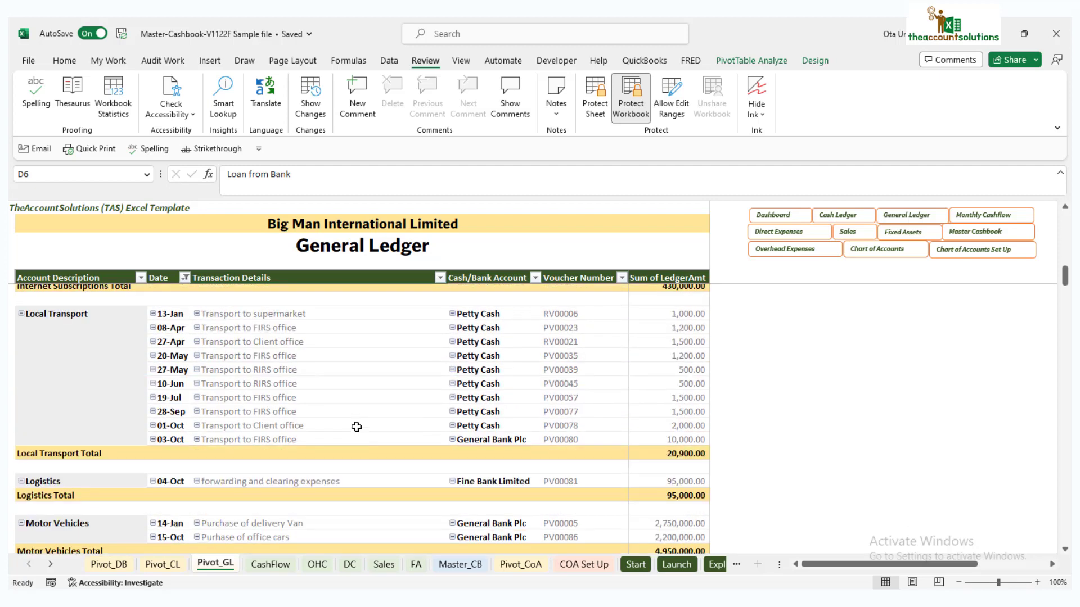
scroll(357, 426, down, 15)
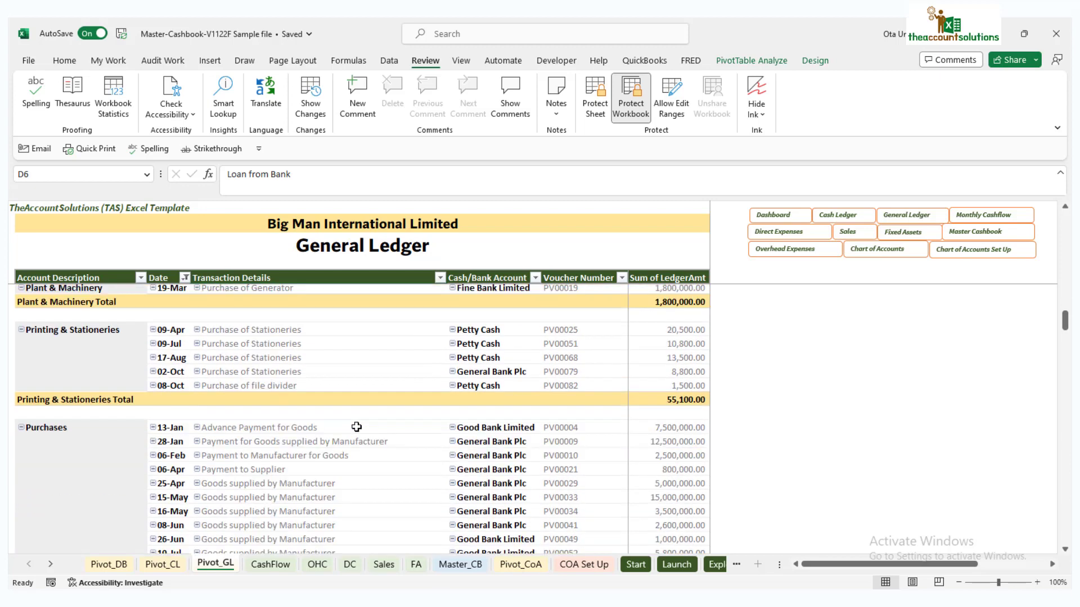
scroll(357, 427, down, 3)
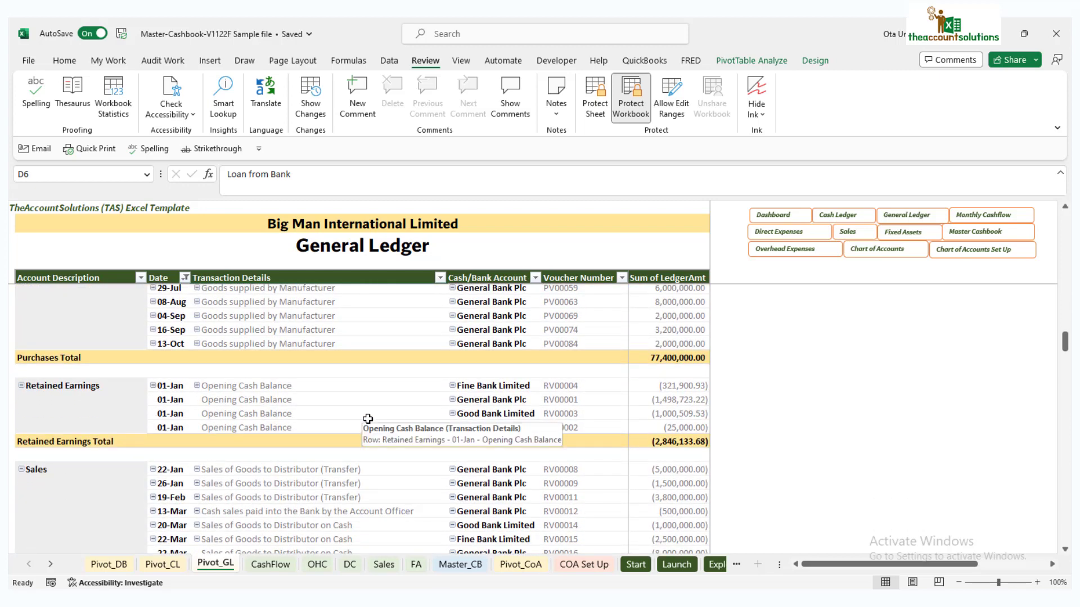
scroll(364, 418, down, 8)
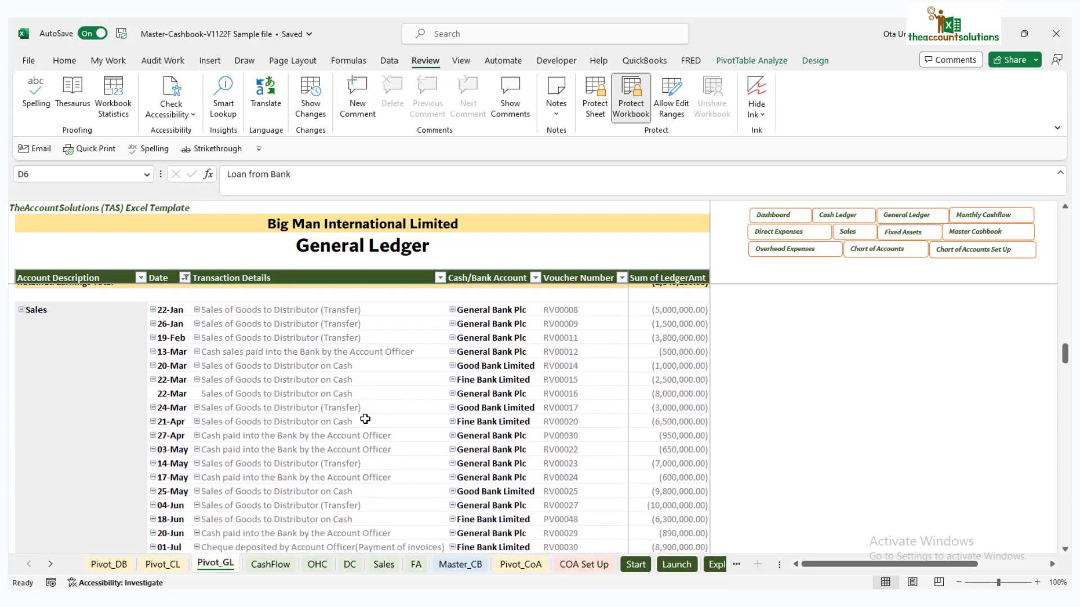
scroll(364, 418, down, 12)
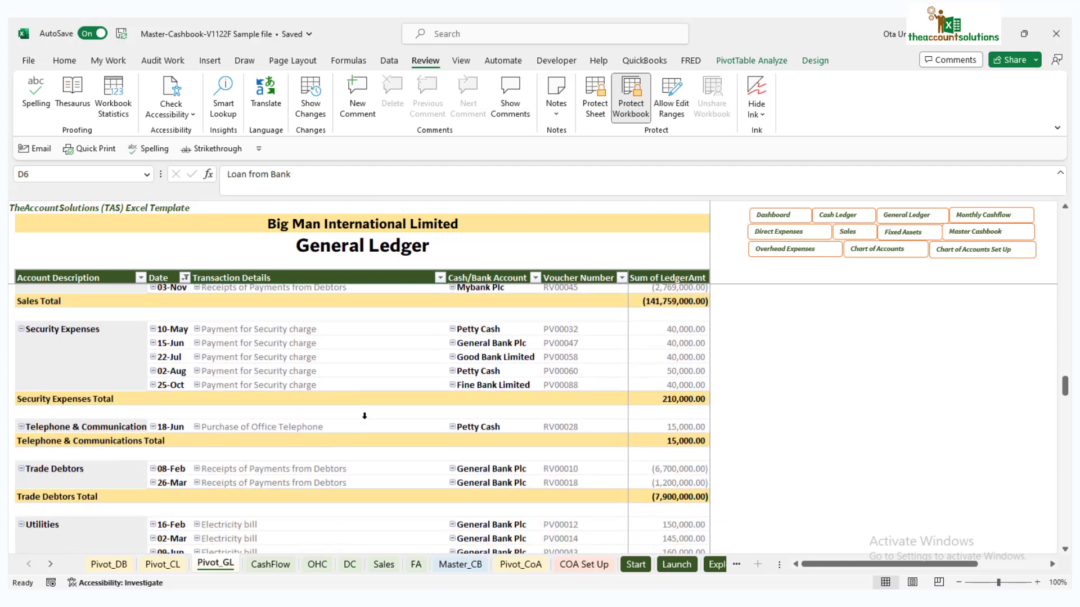
scroll(345, 418, down, 2)
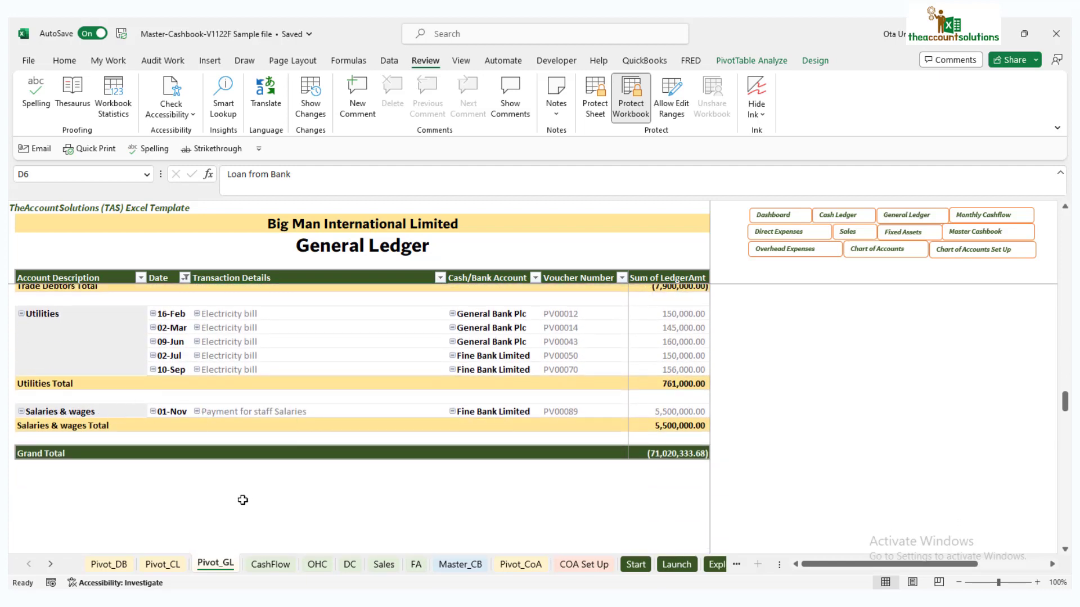
Check that the Cash Books Ledger is populated, and return to the Bank Loan entries that open the General Ledger
click(161, 565)
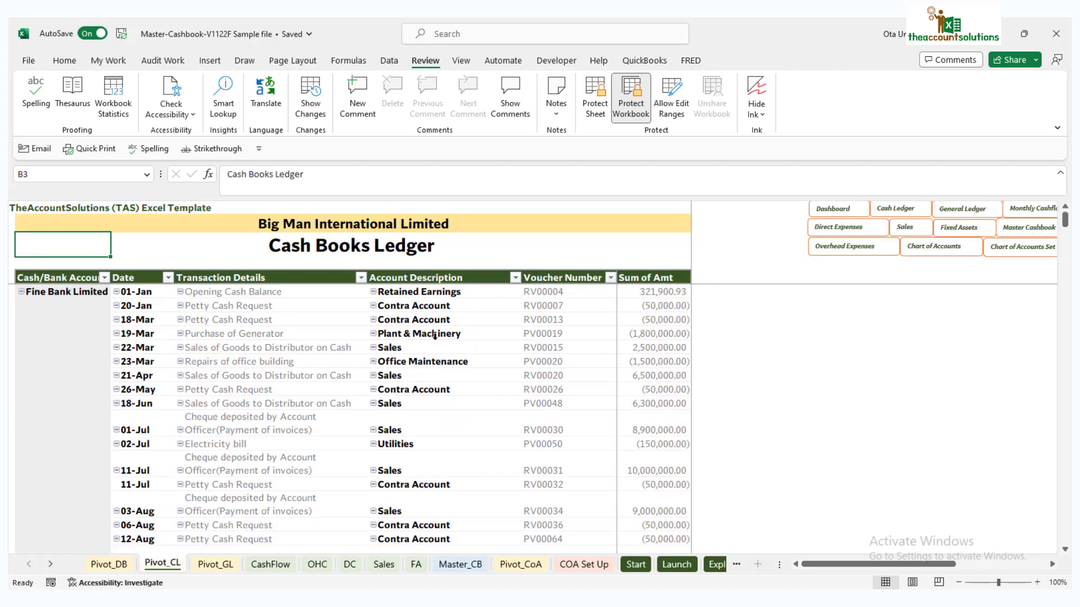
click(215, 564)
scroll(370, 360, up, 10)
scroll(370, 363, up, 20)
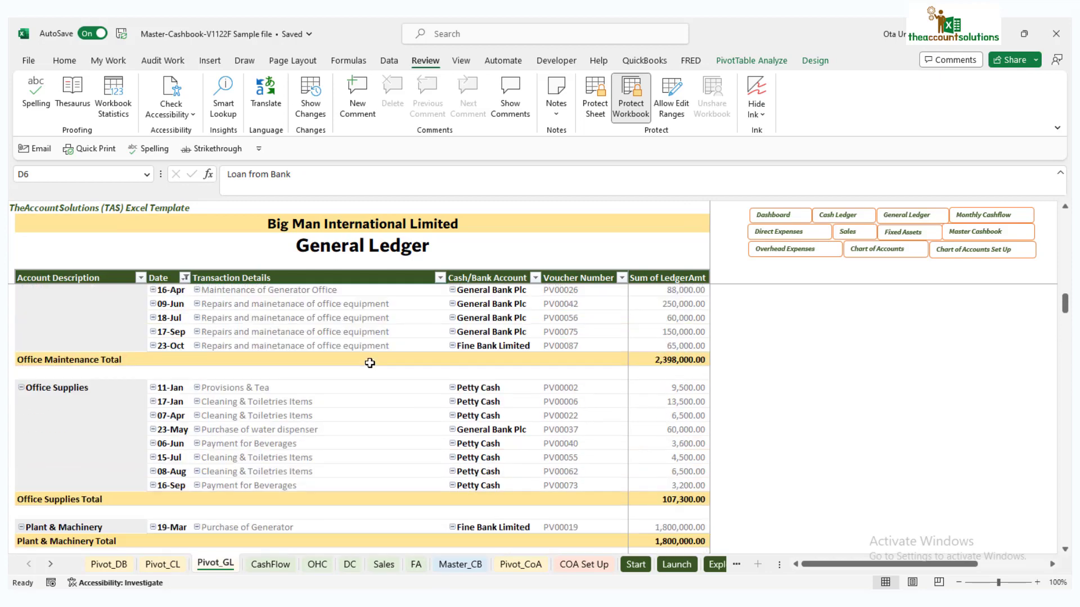
scroll(370, 362, up, 2)
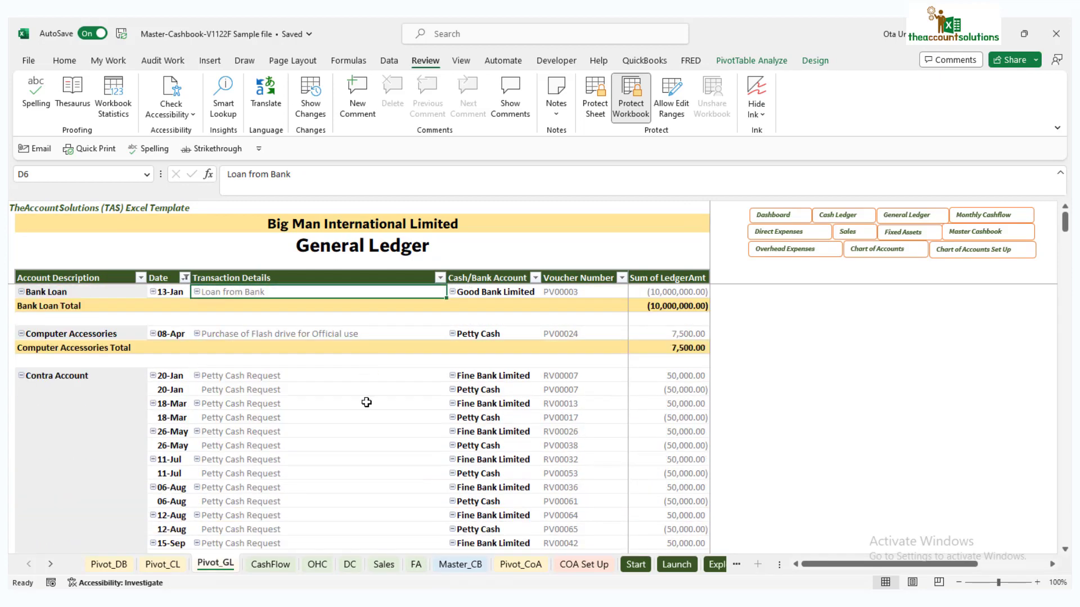
Review the Fine Bank Limited transactions and account total in the Cash Books Ledger on the Pivot_CL sheet
click(158, 564)
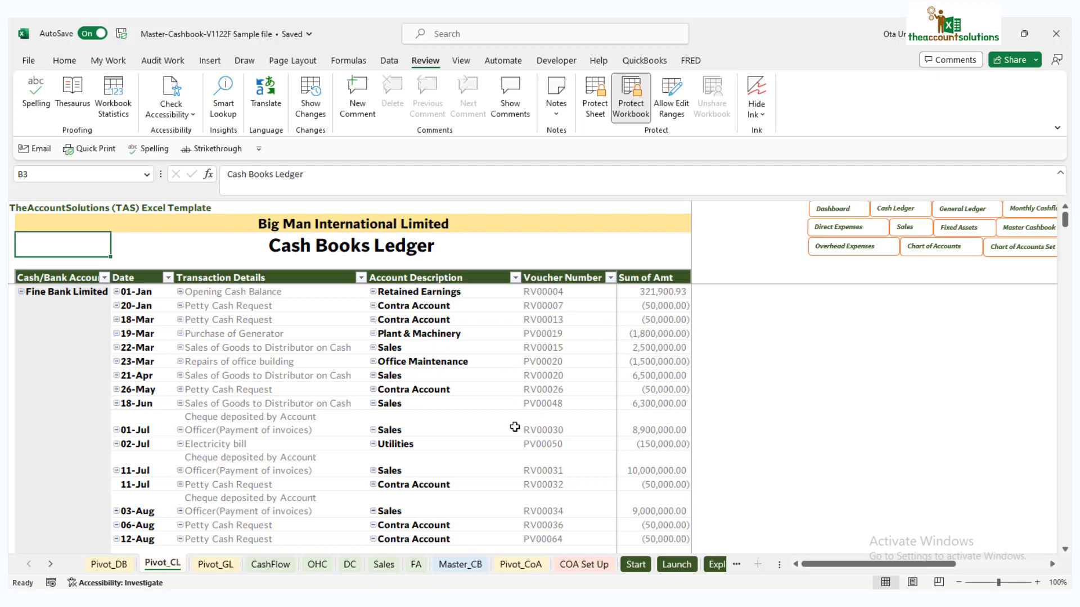
scroll(515, 428, down, 3)
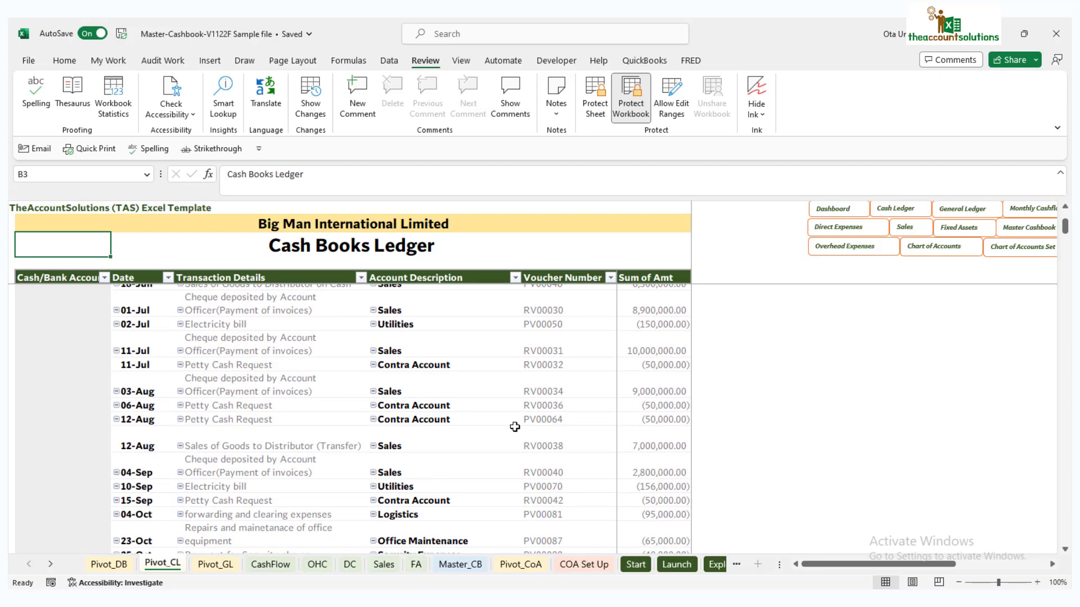
scroll(514, 427, down, 3)
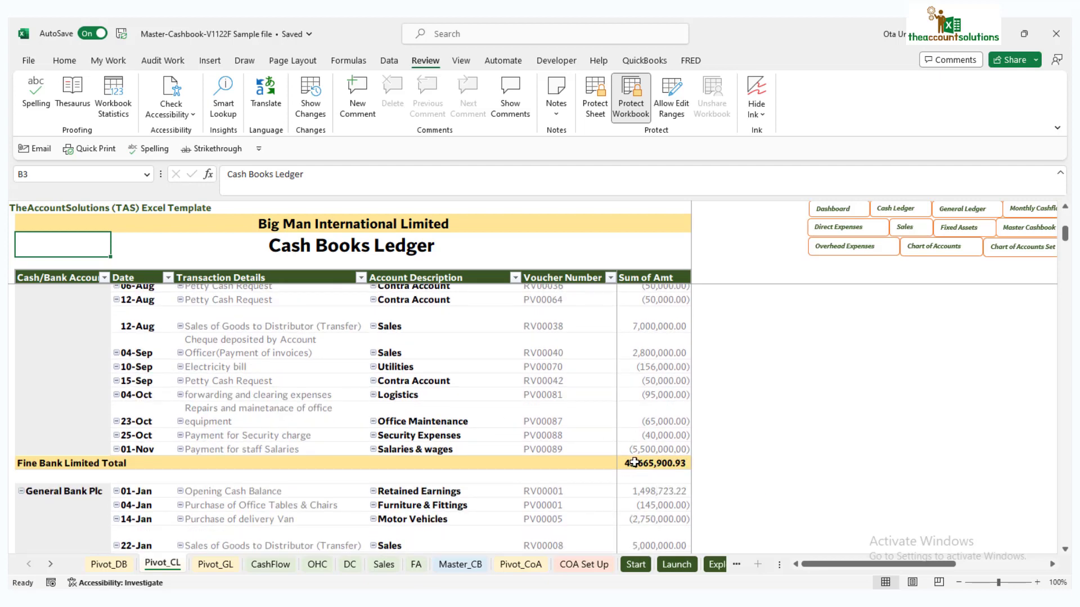
Review the General Bank Plc inflows and outflows in the Cash Books Ledger through to the account's total
scroll(265, 466, down, 3)
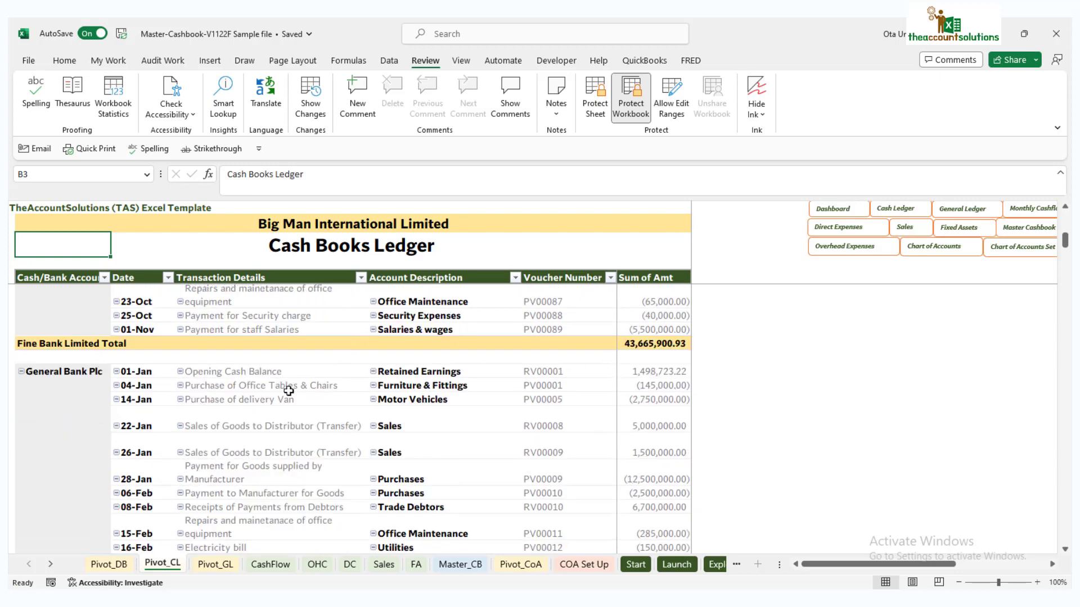
scroll(633, 474, down, 1)
scroll(621, 418, down, 1)
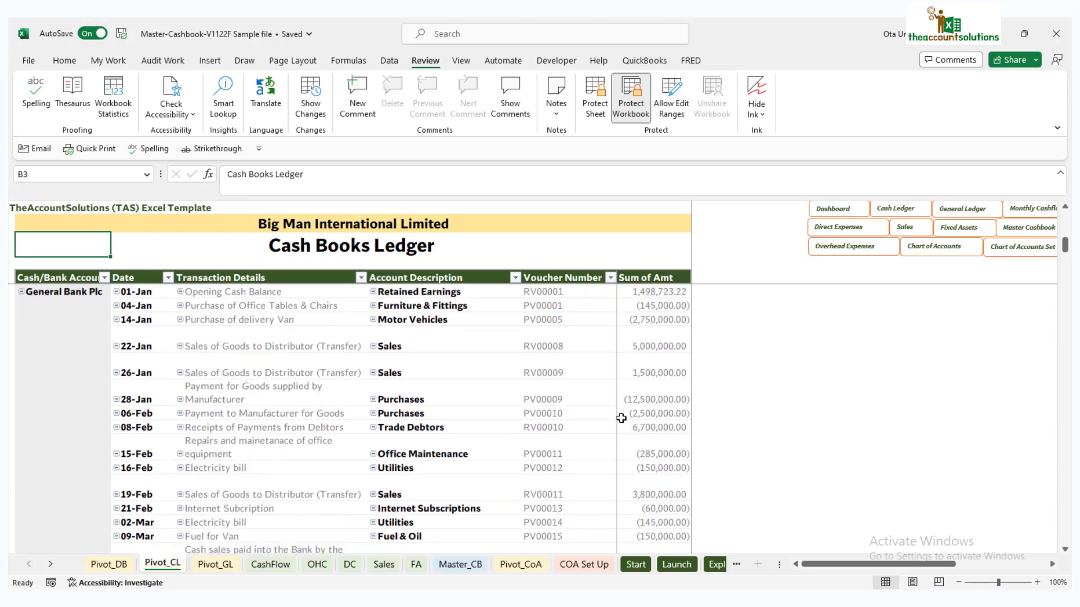
scroll(625, 427, up, 2)
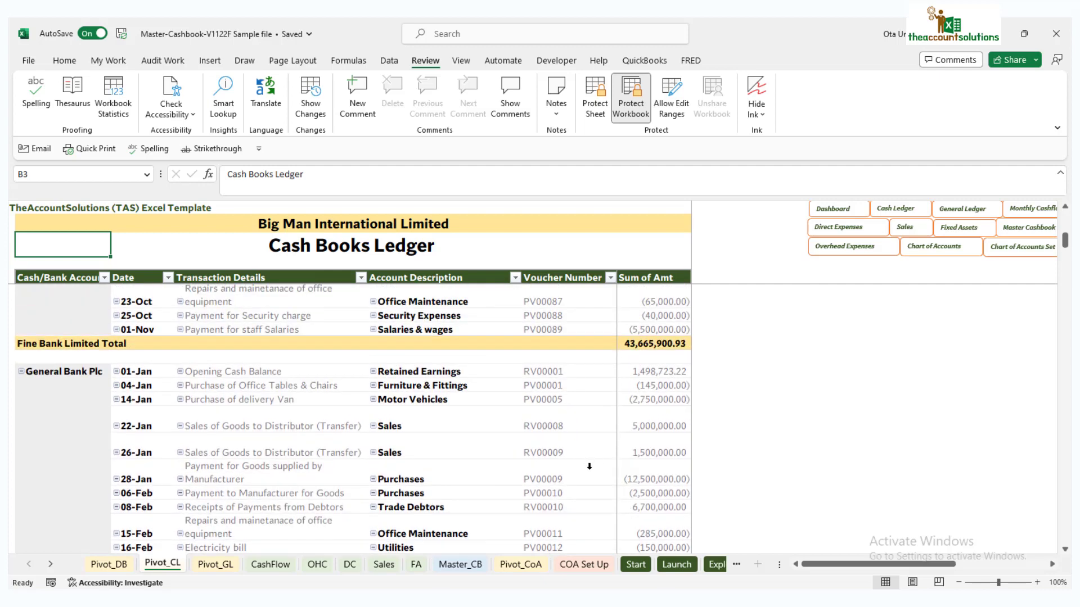
click(653, 422)
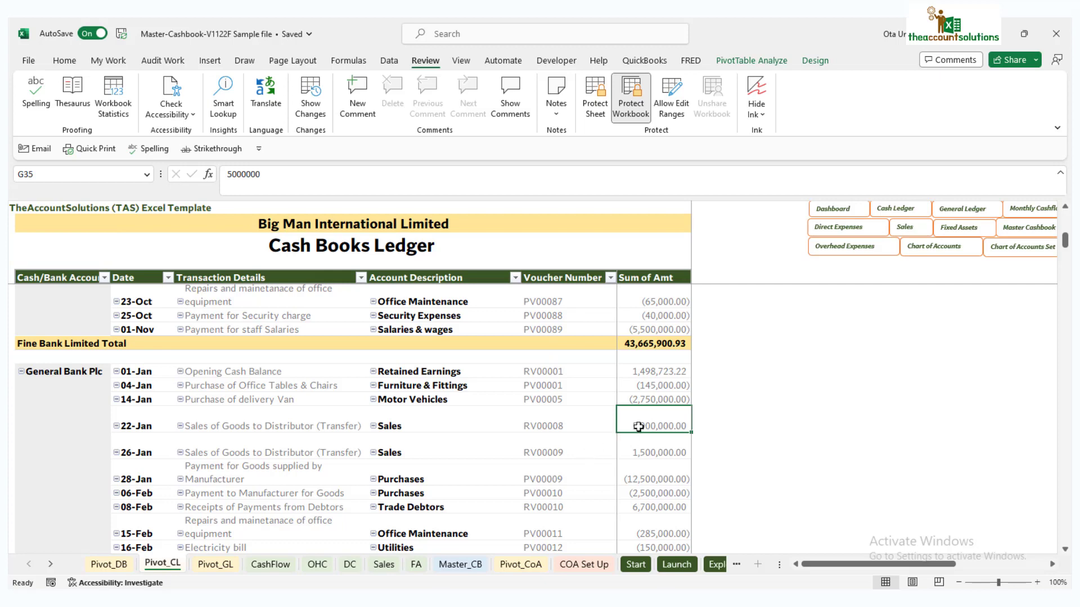
scroll(634, 448, down, 1)
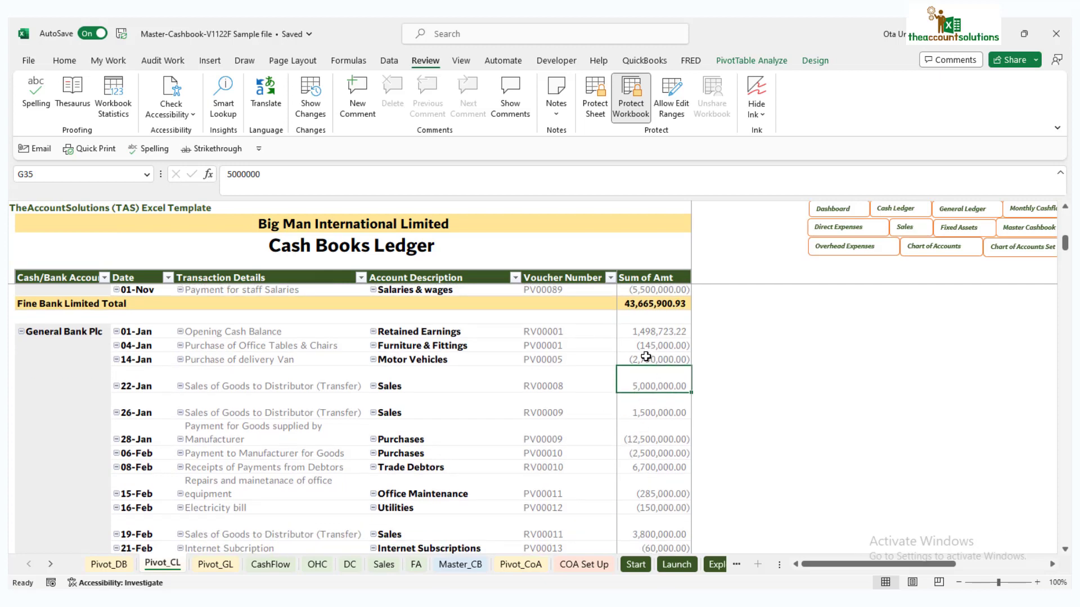
click(645, 358)
scroll(583, 393, down, 15)
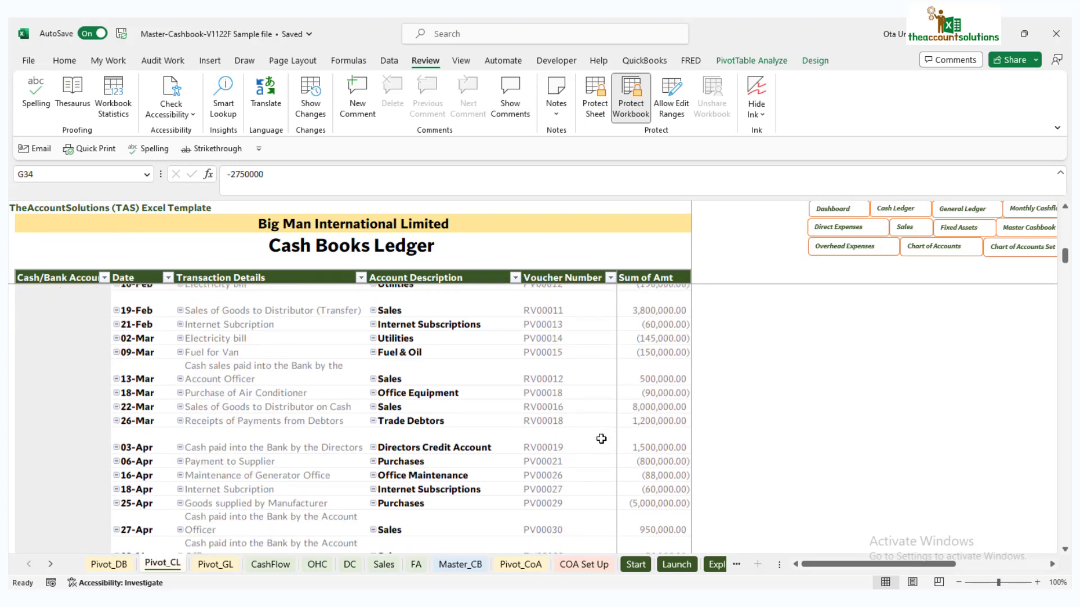
scroll(636, 450, down, 8)
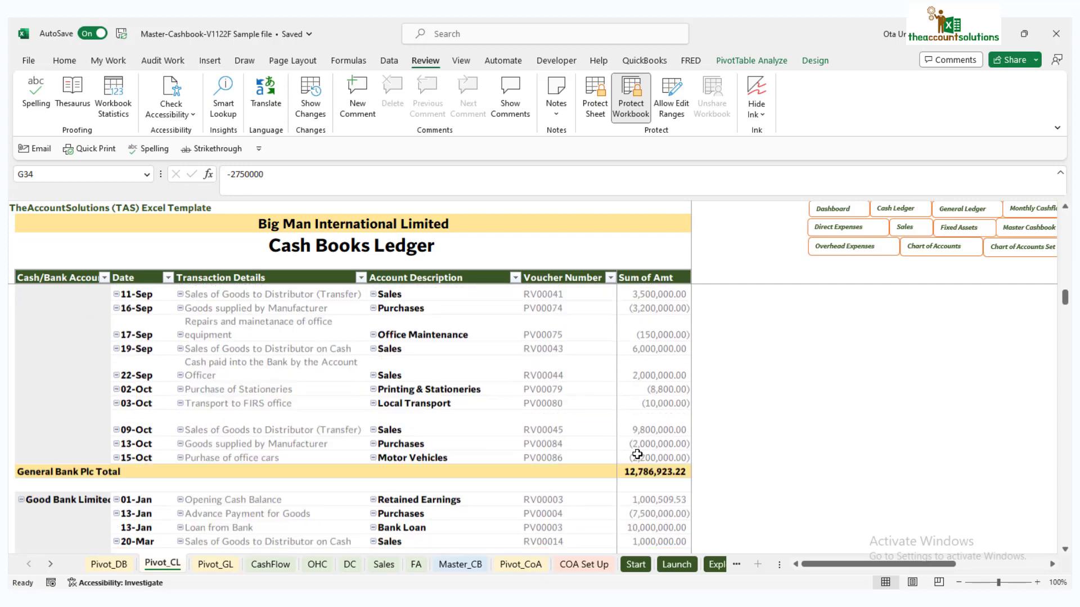
Review the Good Bank Limited, Petty Cash and Mybank Plc entries and account totals in the Cash Books Ledger
scroll(664, 367, down, 6)
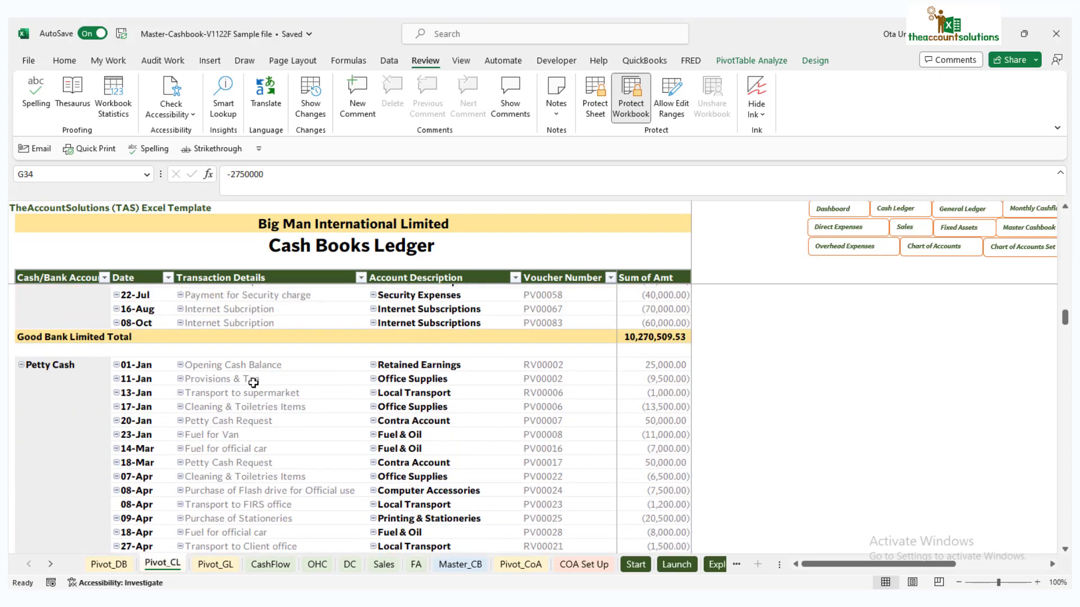
scroll(255, 387, down, 3)
scroll(342, 414, down, 7)
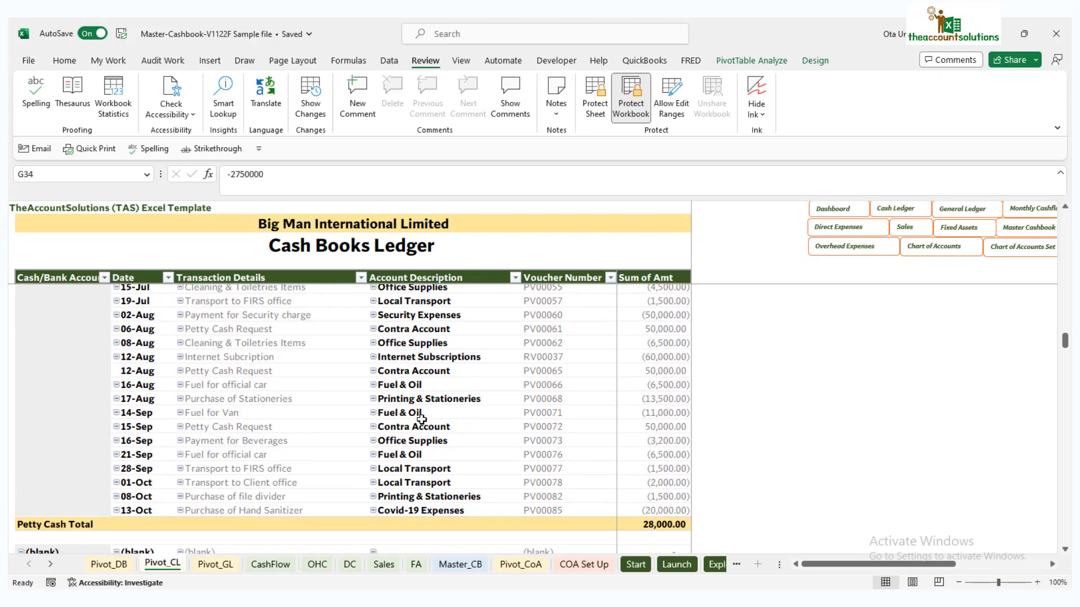
scroll(428, 416, down, 2)
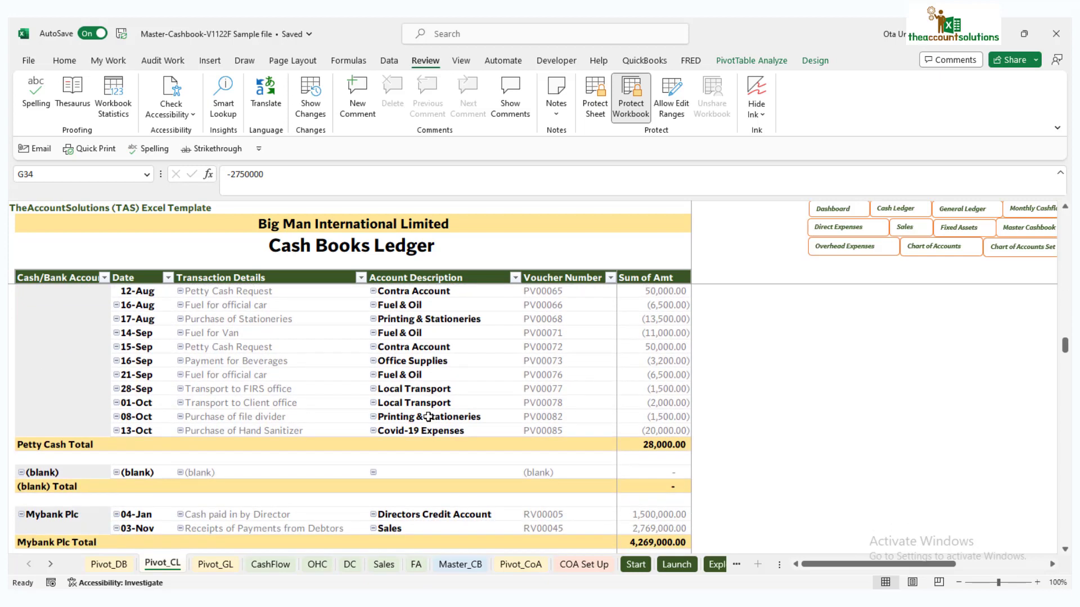
scroll(430, 410, up, 5)
scroll(430, 405, up, 7)
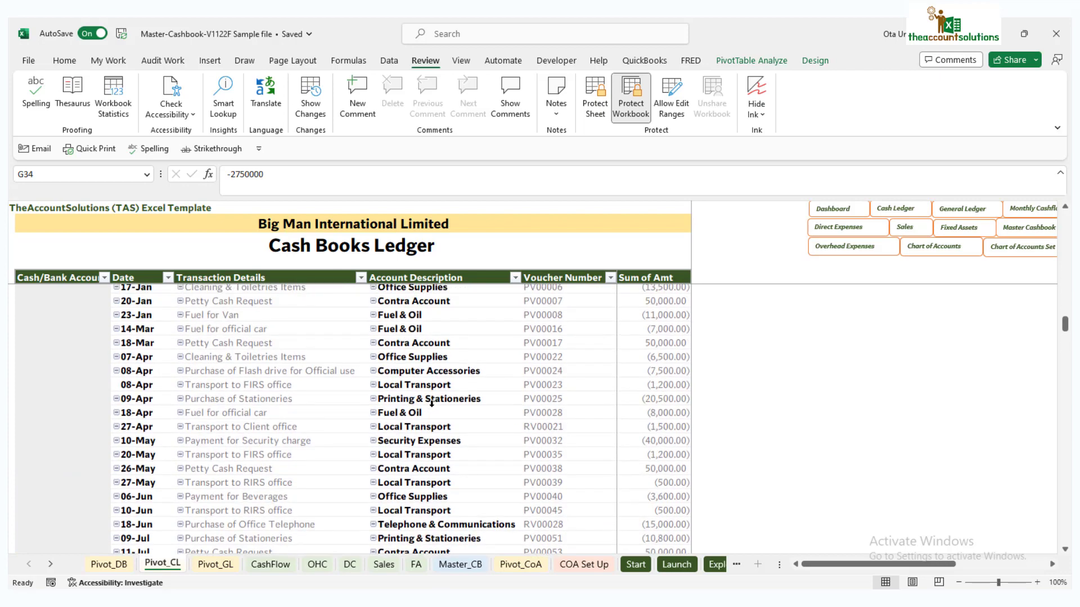
Compare the source transactions in Master_CB with their account grouping in the Cash Books Ledger on Pivot_CL
click(474, 564)
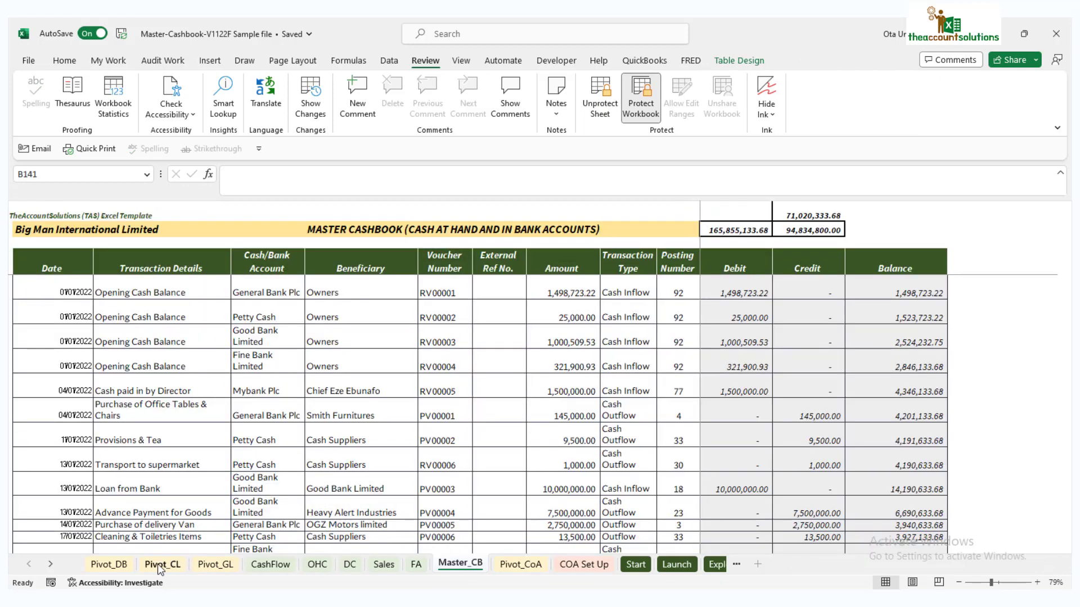
click(174, 563)
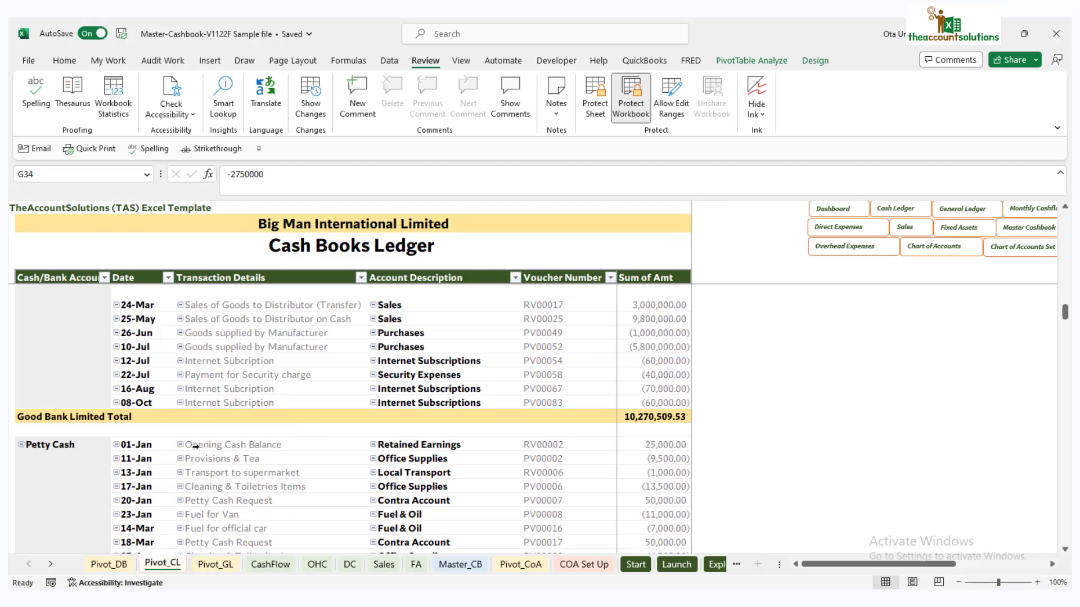
click(458, 565)
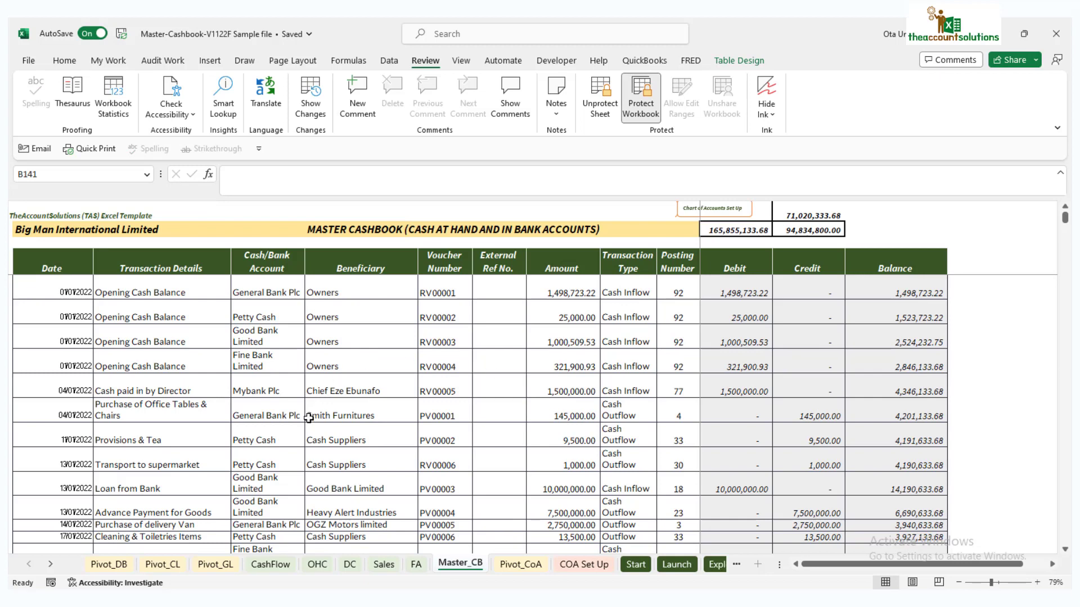
click(162, 564)
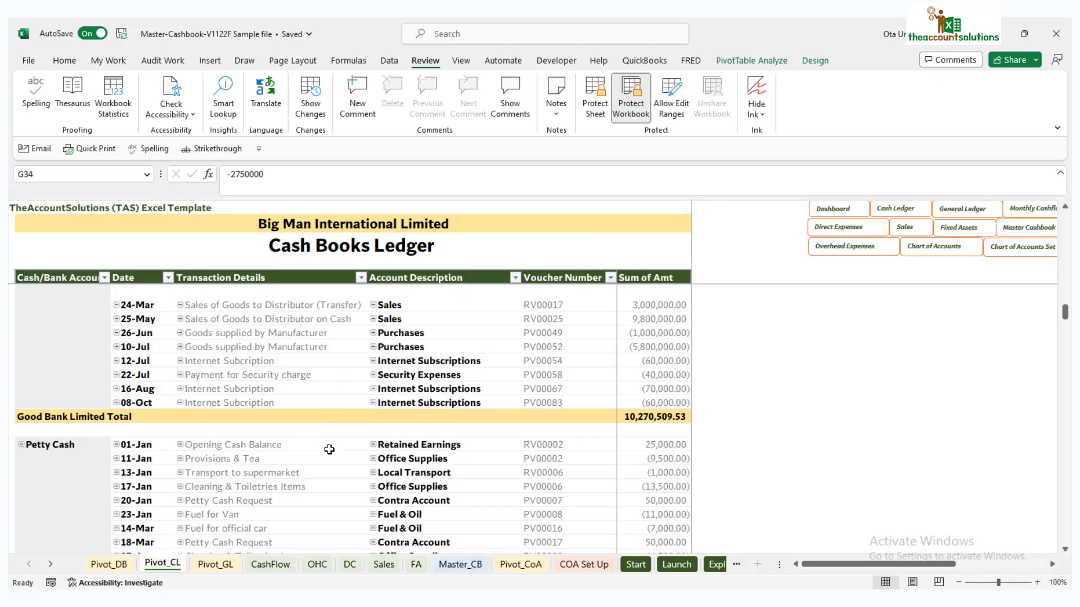
Review the Petty Cash transactions from the opening balance through the account total, and check the ledger's Grand Total
scroll(329, 449, down, 2)
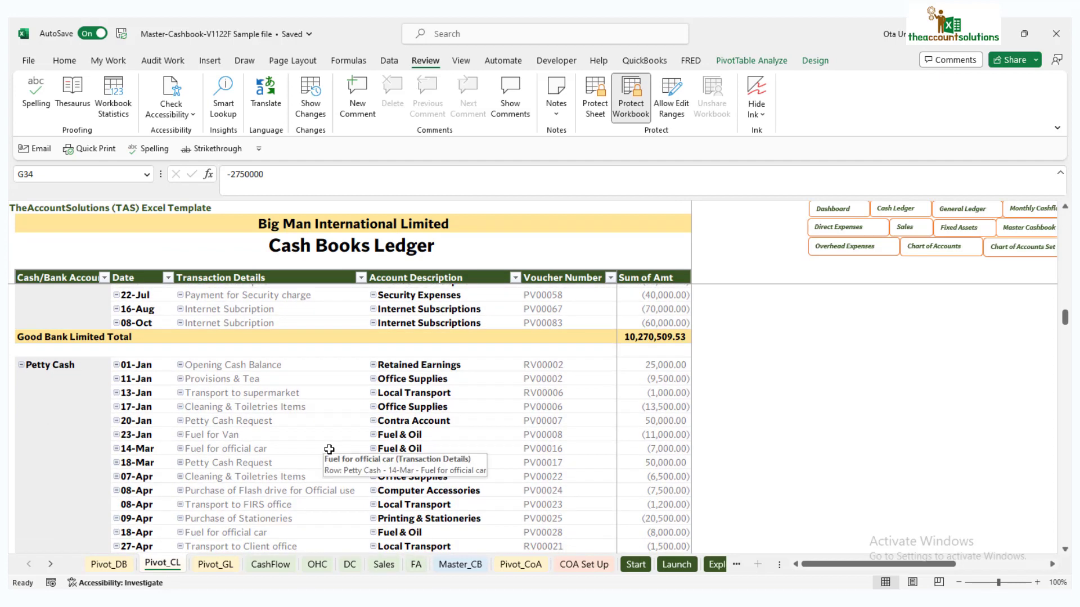
click(63, 367)
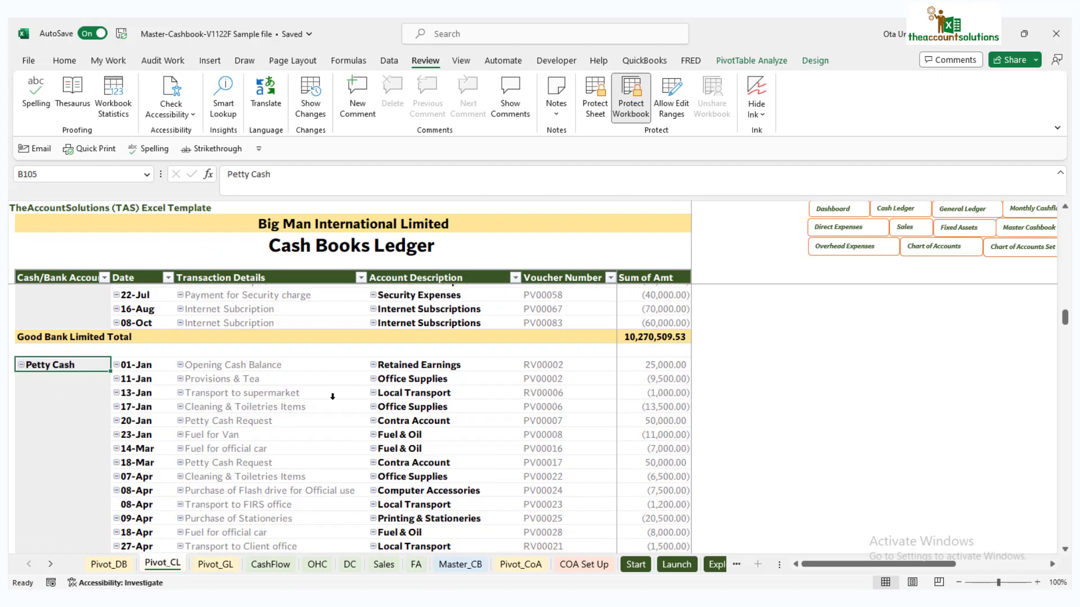
scroll(490, 397, down, 2)
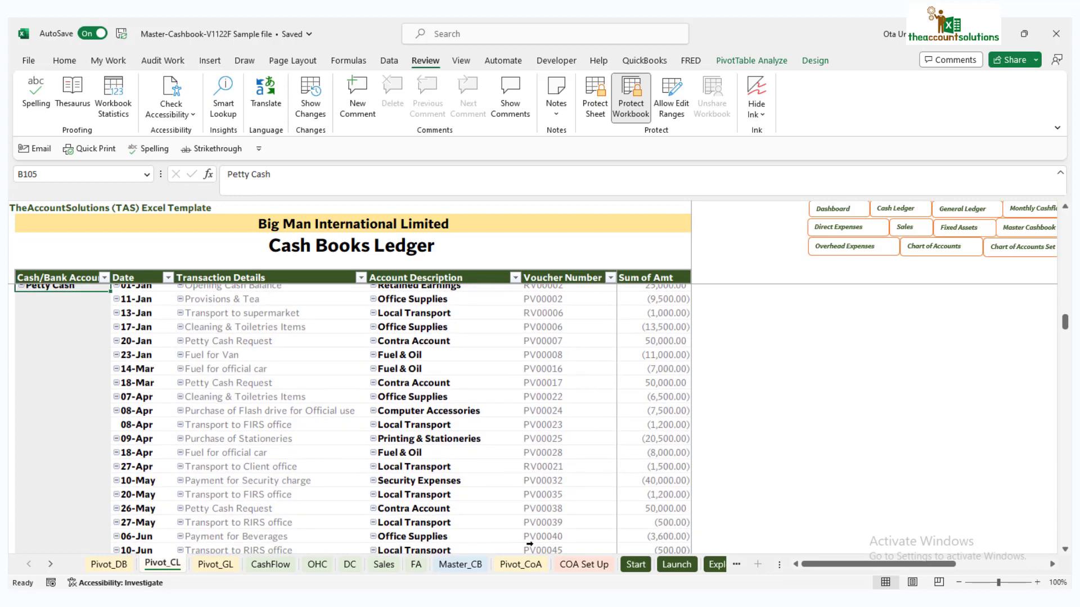
scroll(674, 349, down, 10)
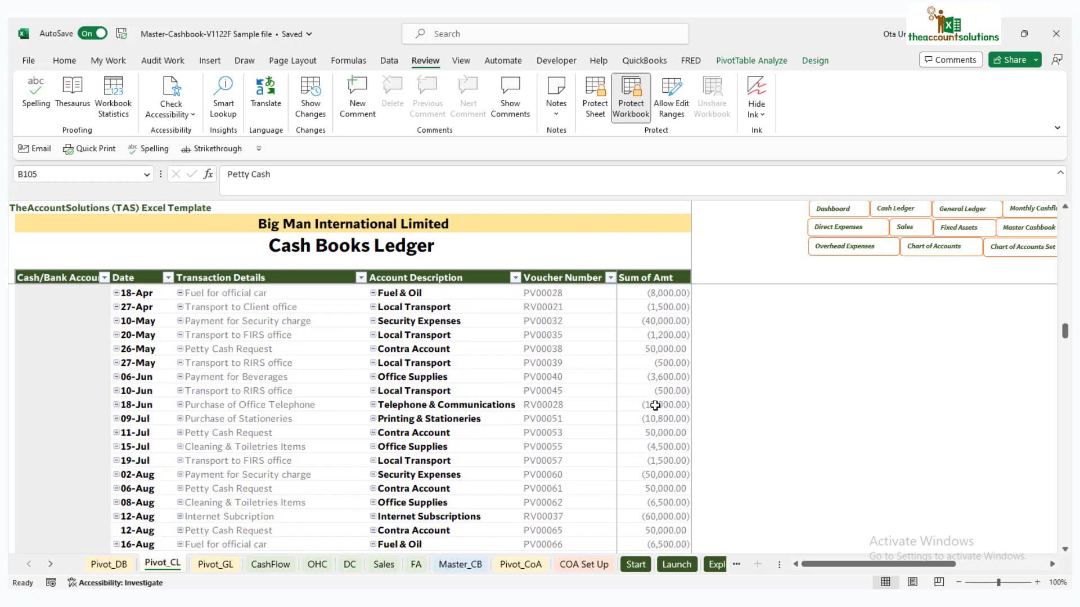
mouse_move(655, 405)
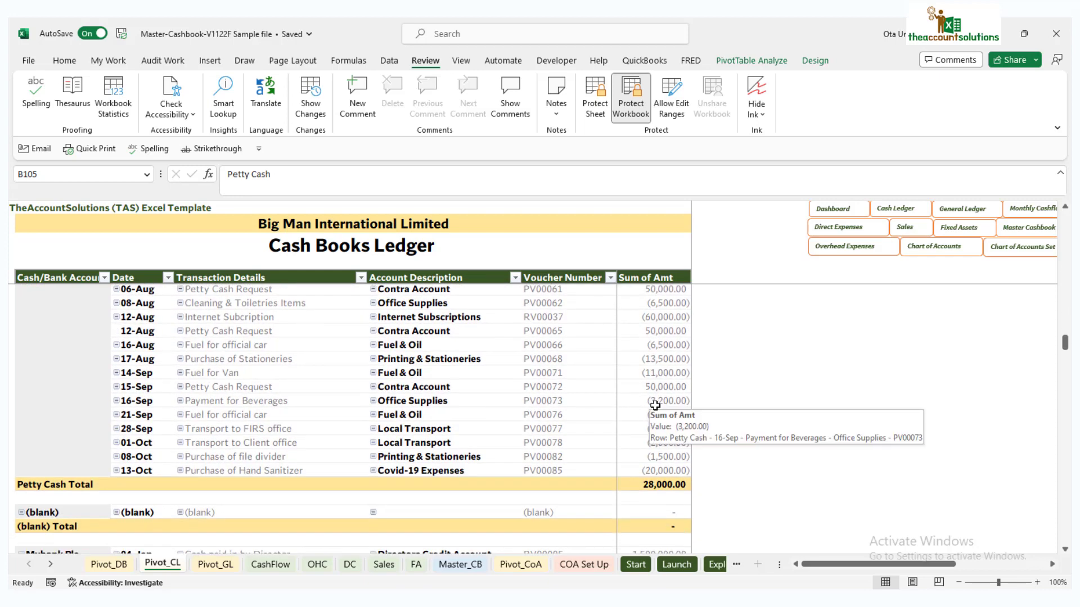
scroll(645, 400, down, 3)
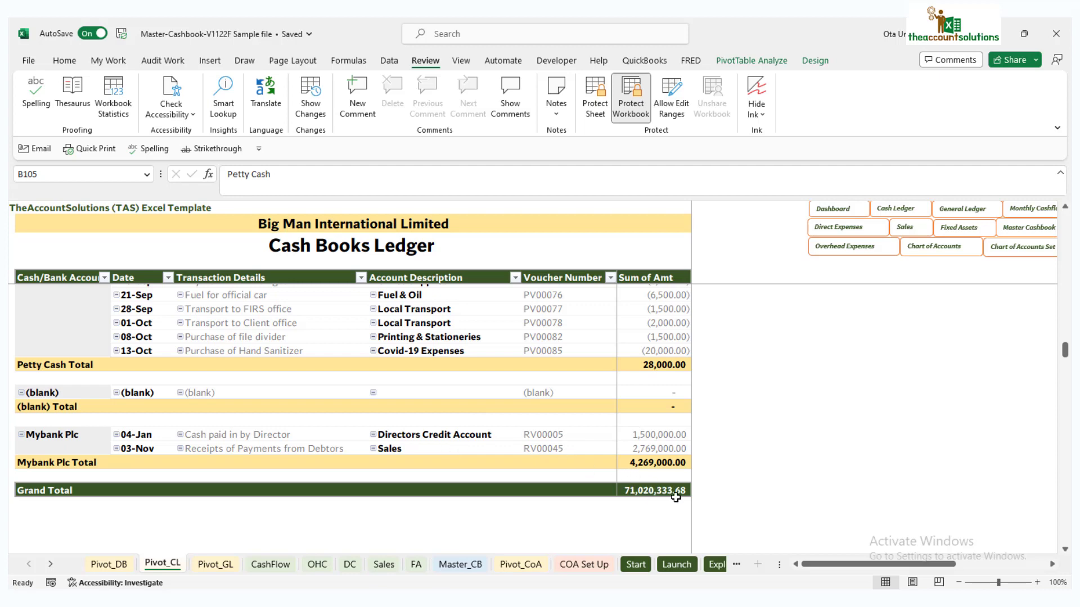
mouse_move(666, 491)
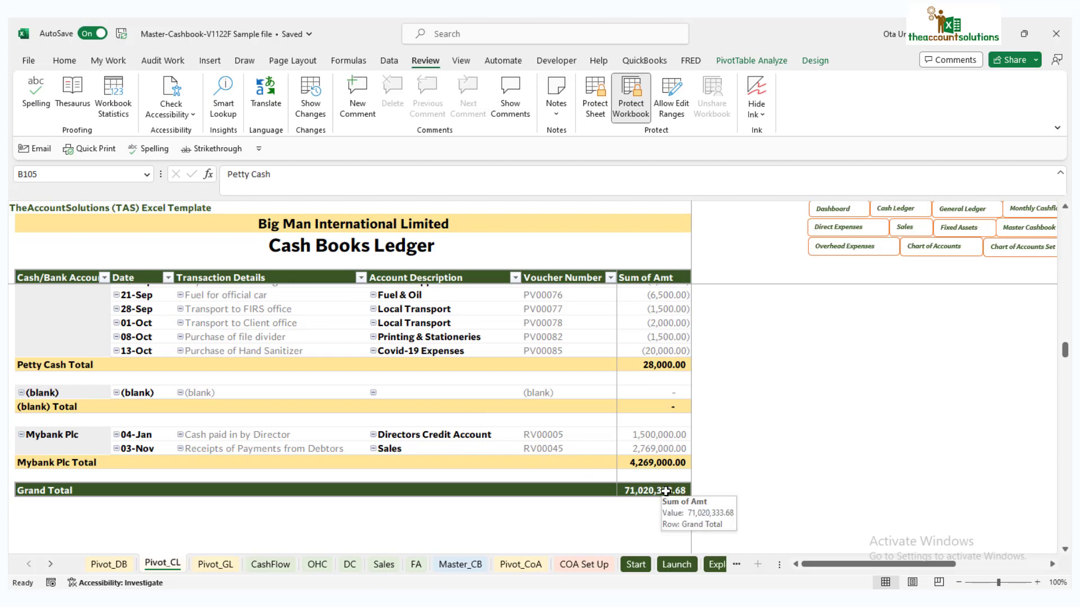
Check the ledger's Grand Total against the Cash & Banks balance in COA Set Up and the Closing Cash Balance in CashFlow, returning to Pivot_CL
click(588, 564)
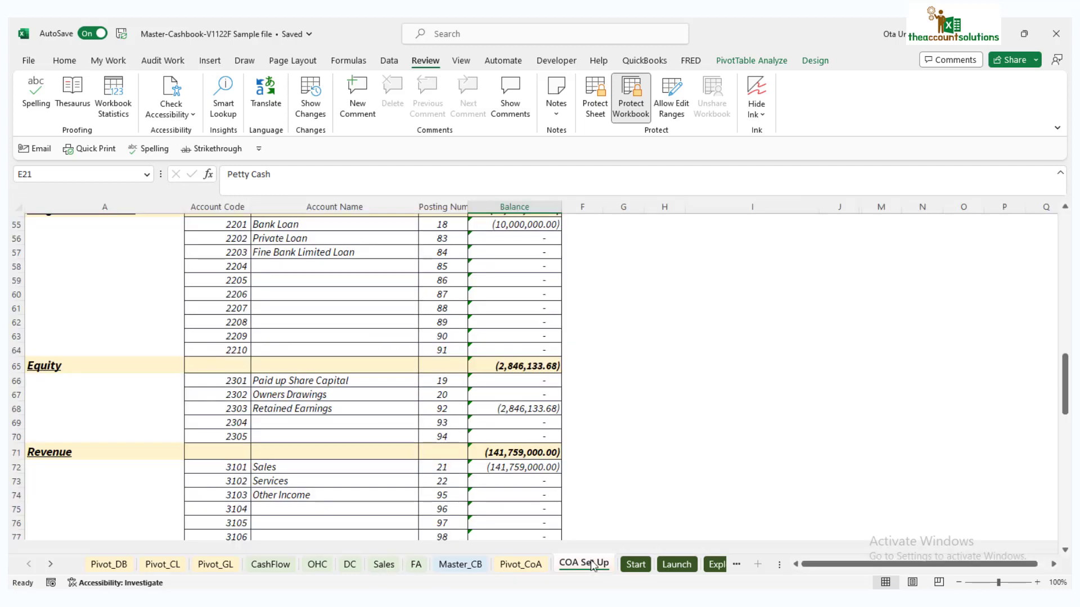
scroll(534, 371, up, 13)
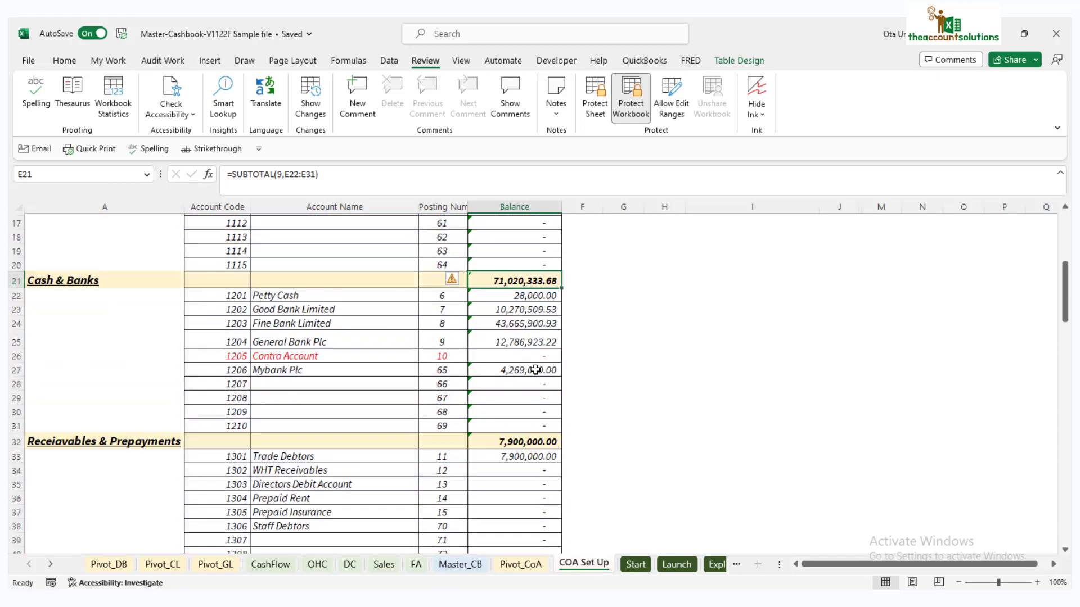
scroll(535, 369, up, 3)
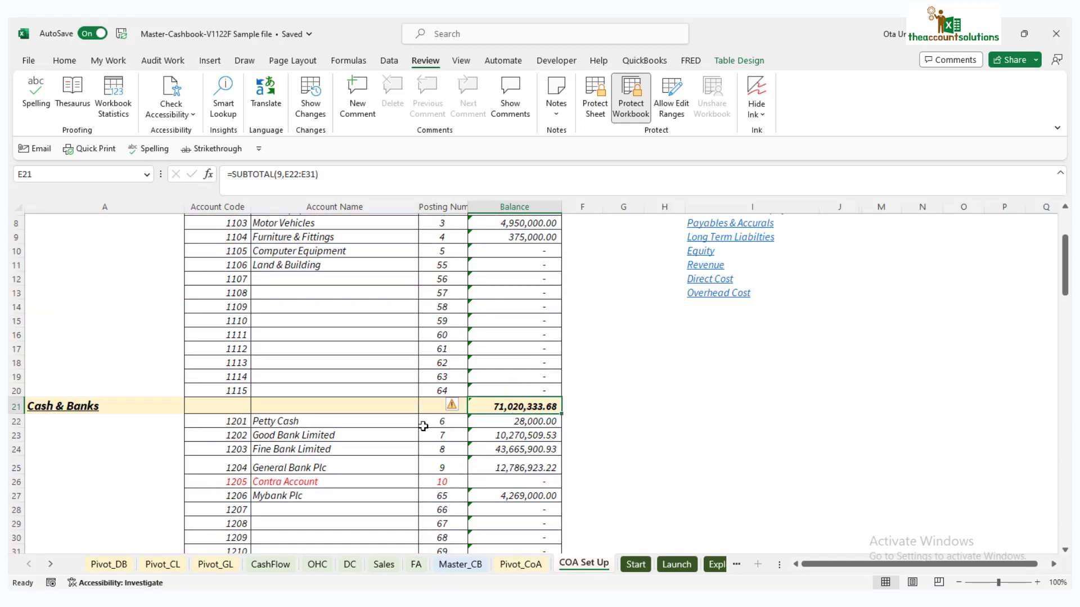
click(271, 564)
scroll(428, 450, down, 15)
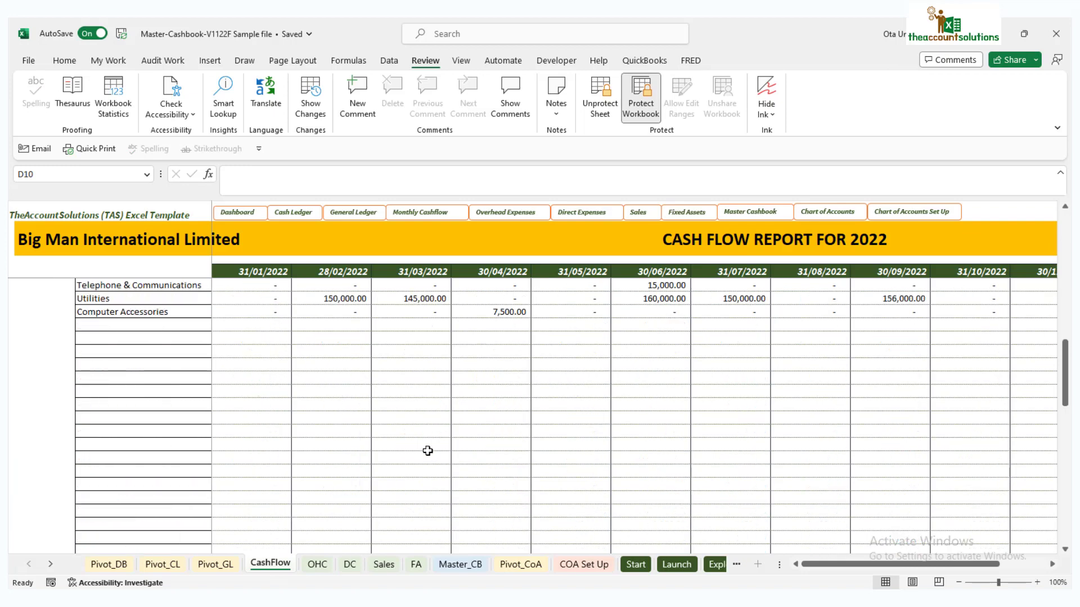
scroll(738, 536, down, 2)
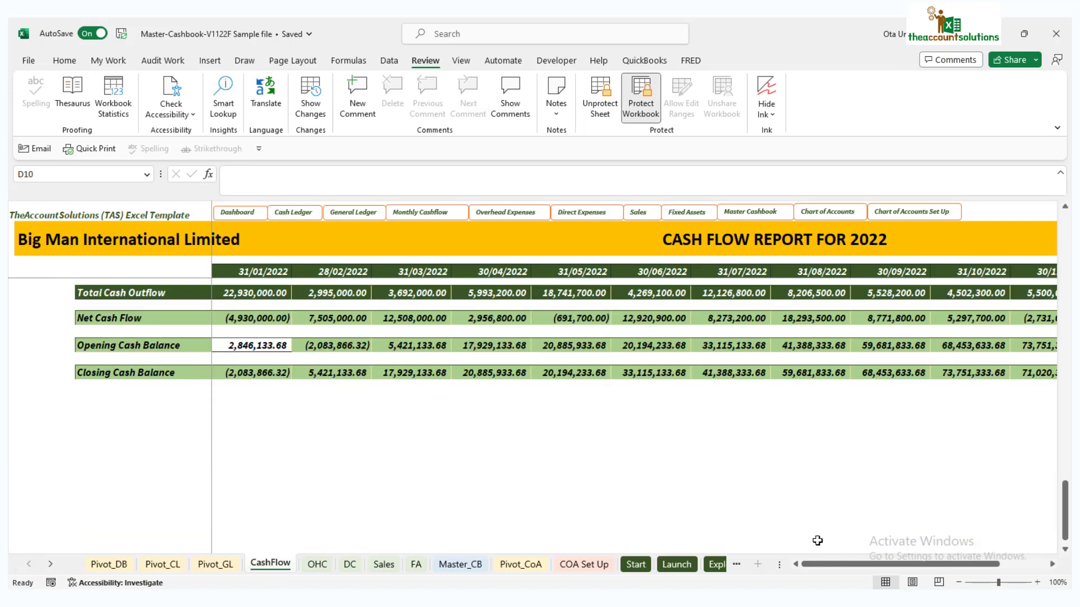
scroll(815, 537, right, 3)
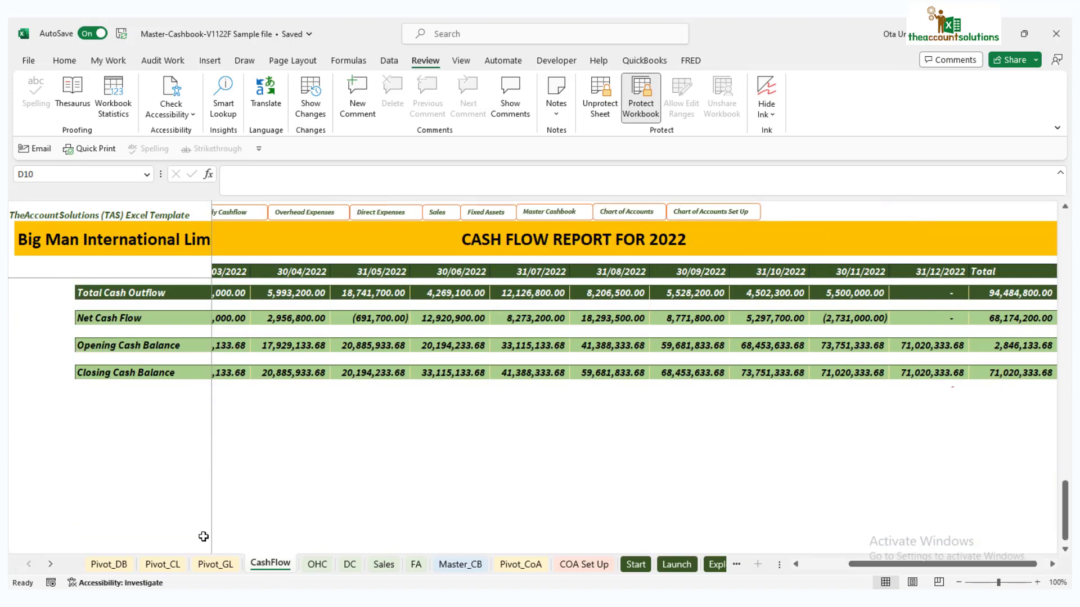
click(160, 564)
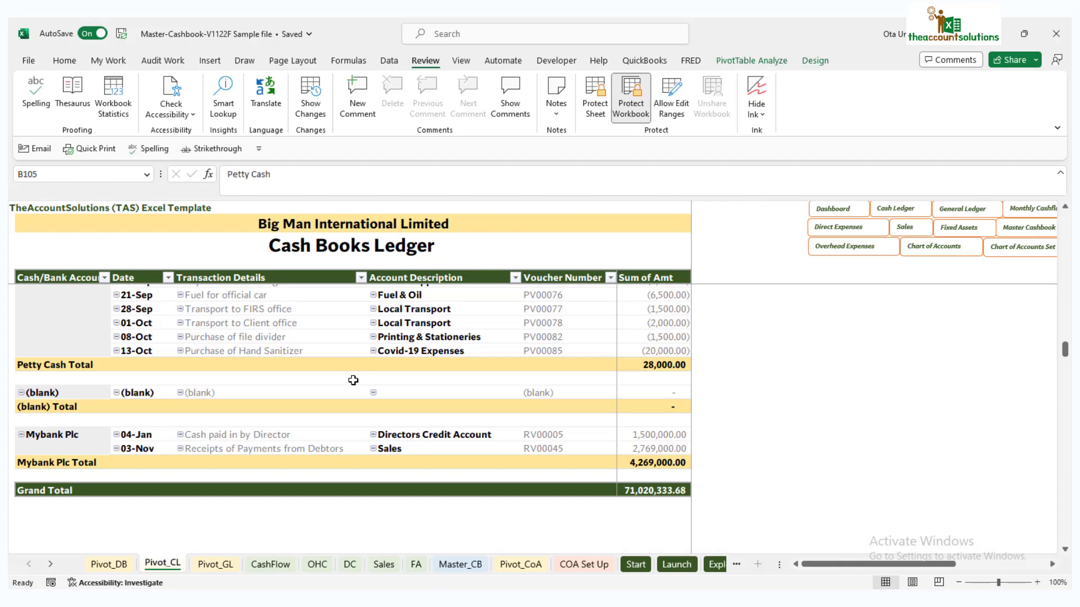
scroll(347, 382, up, 15)
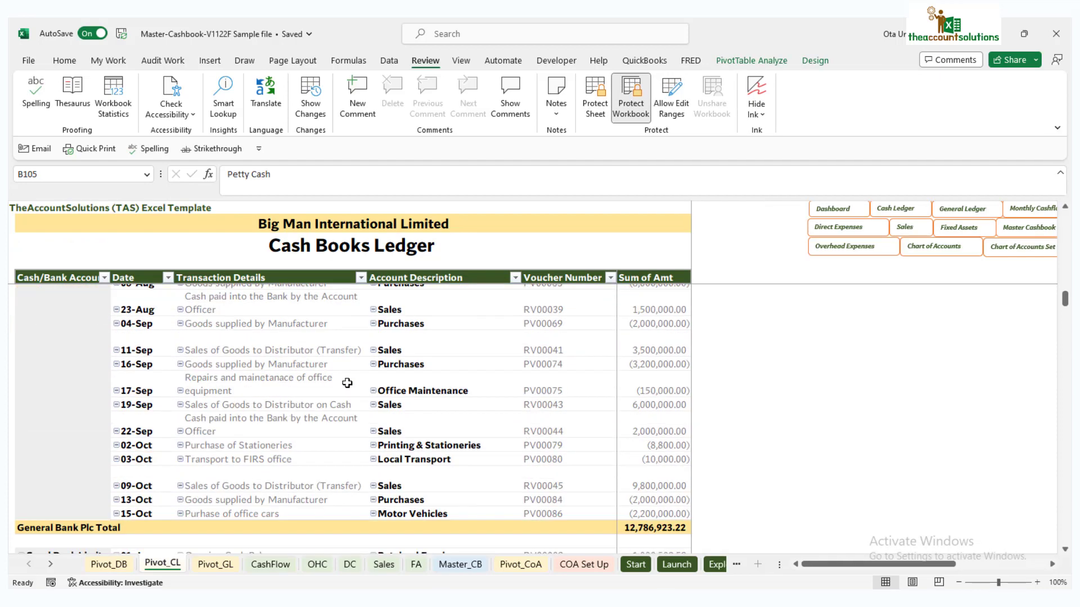
Examine the Cash Book Dashboard's outflow charts and the Account Description table down to its Grand Total on Pivot_DB
click(112, 565)
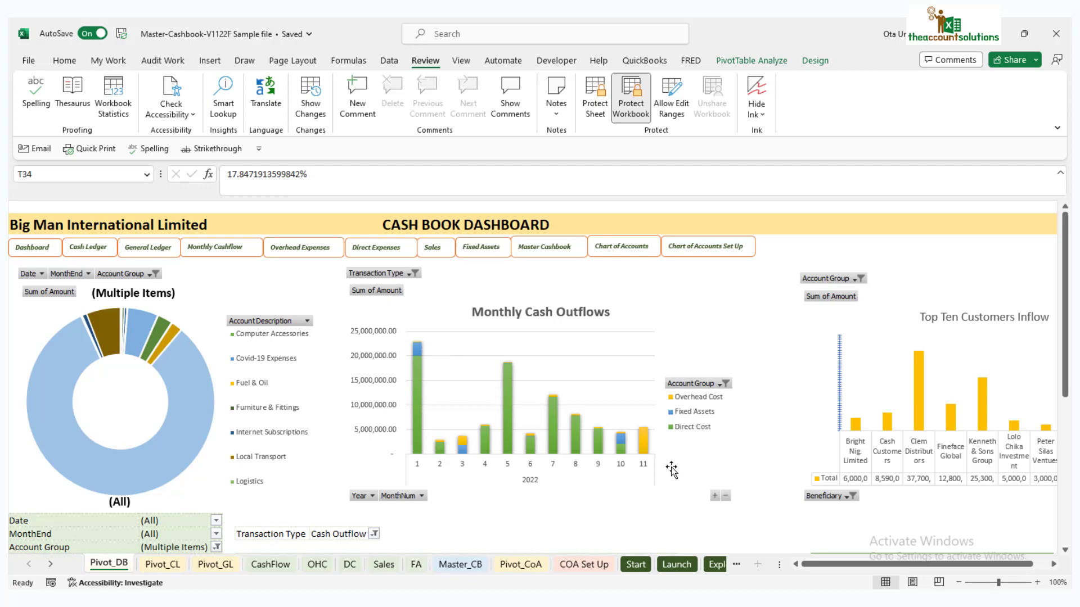
scroll(519, 424, down, 1)
scroll(518, 424, down, 5)
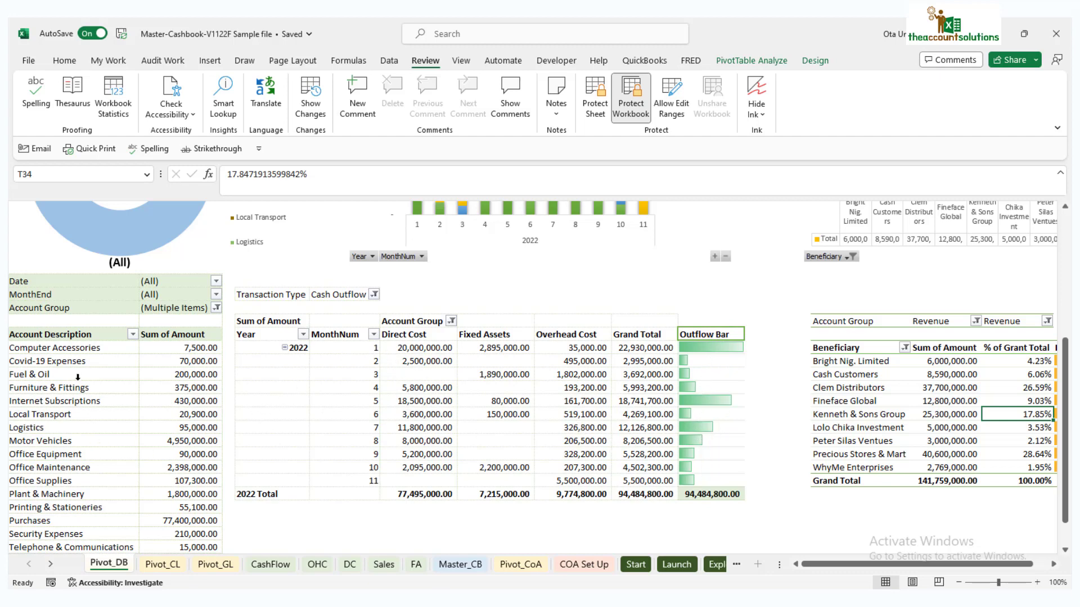
scroll(78, 377, down, 1)
click(61, 310)
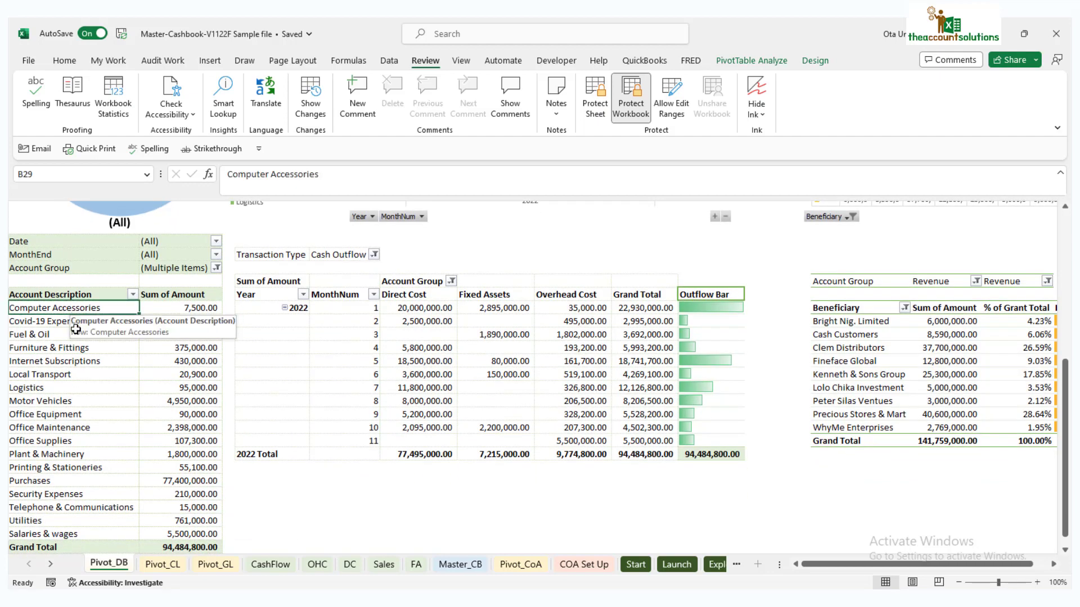
click(93, 344)
scroll(198, 319, down, 3)
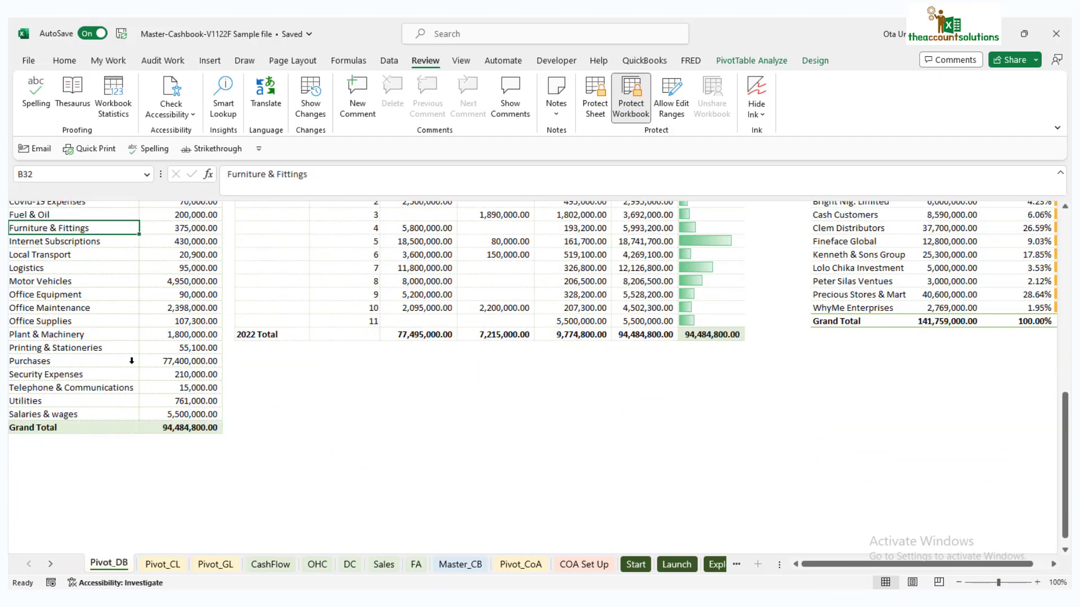
scroll(161, 352, up, 10)
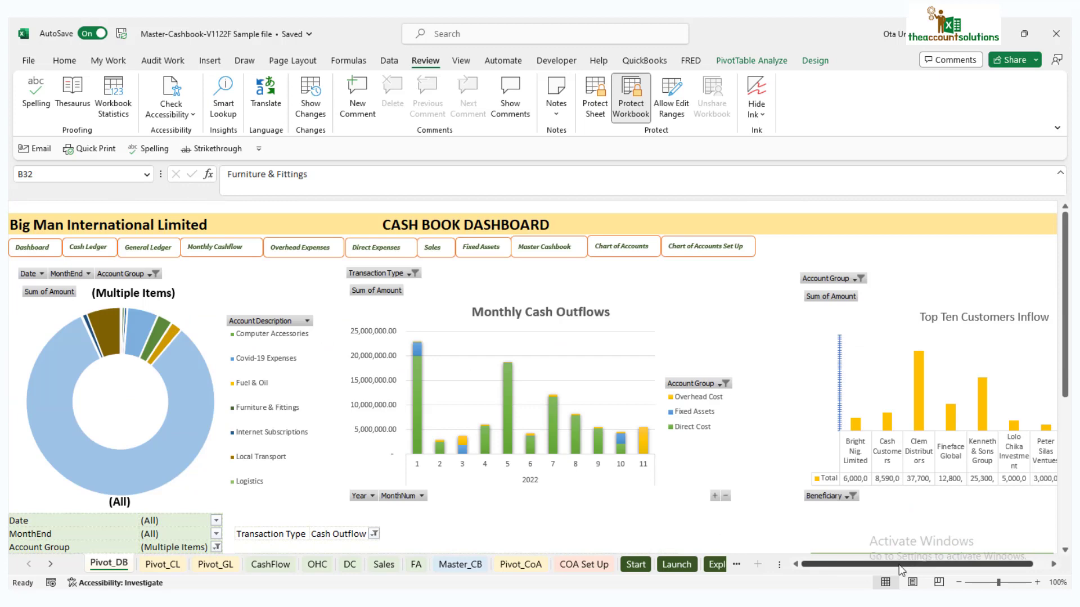
Examine the Top Ten Customers Inflow chart and its beneficiary table with percentages and inflow bars
scroll(902, 567, right, 2)
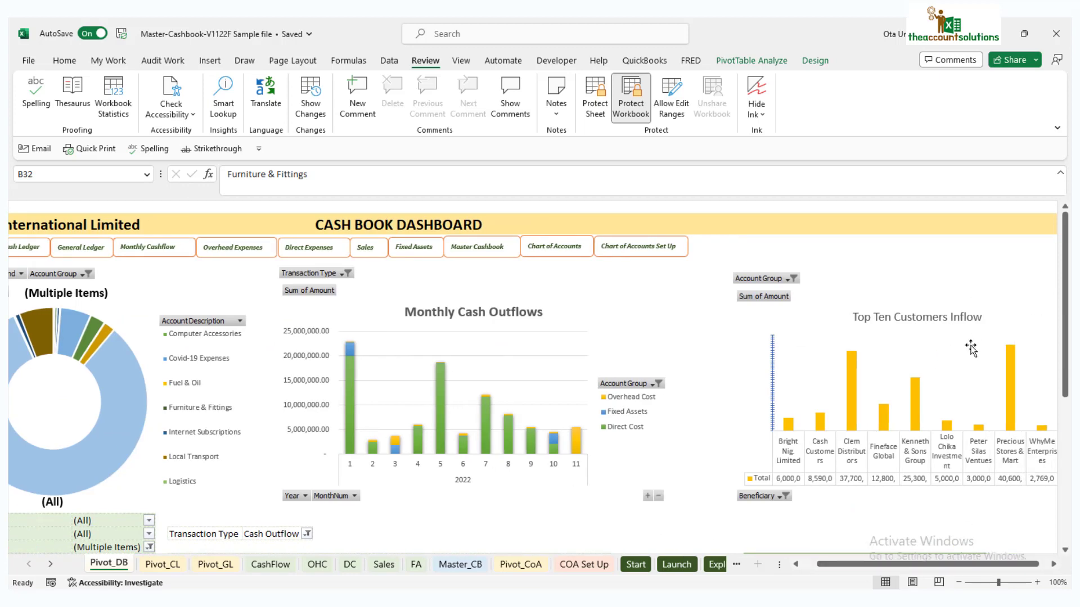
scroll(984, 409, down, 1)
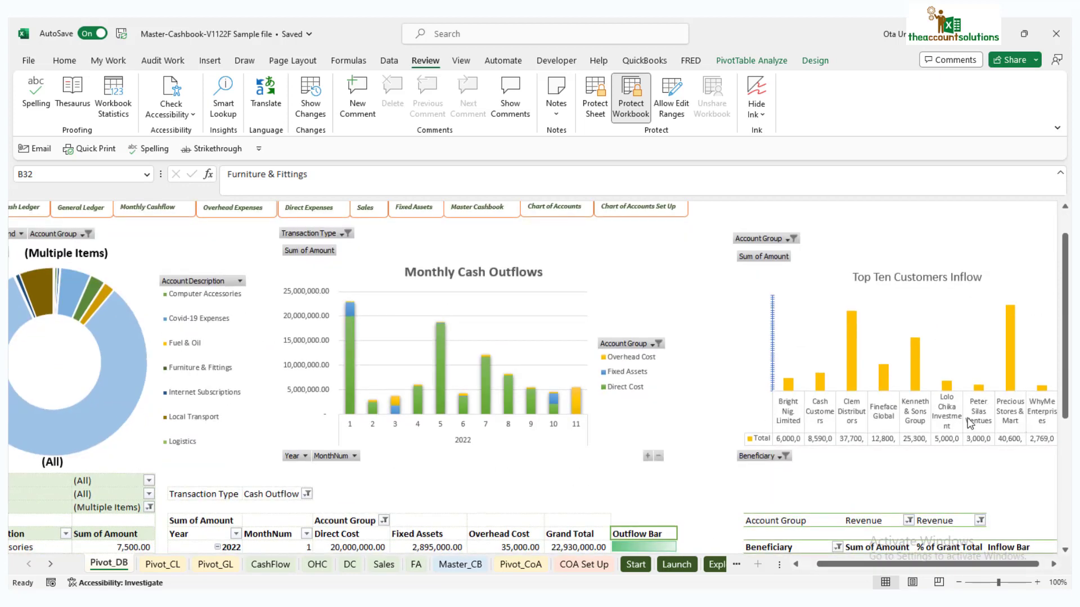
scroll(903, 376, down, 2)
scroll(902, 376, down, 3)
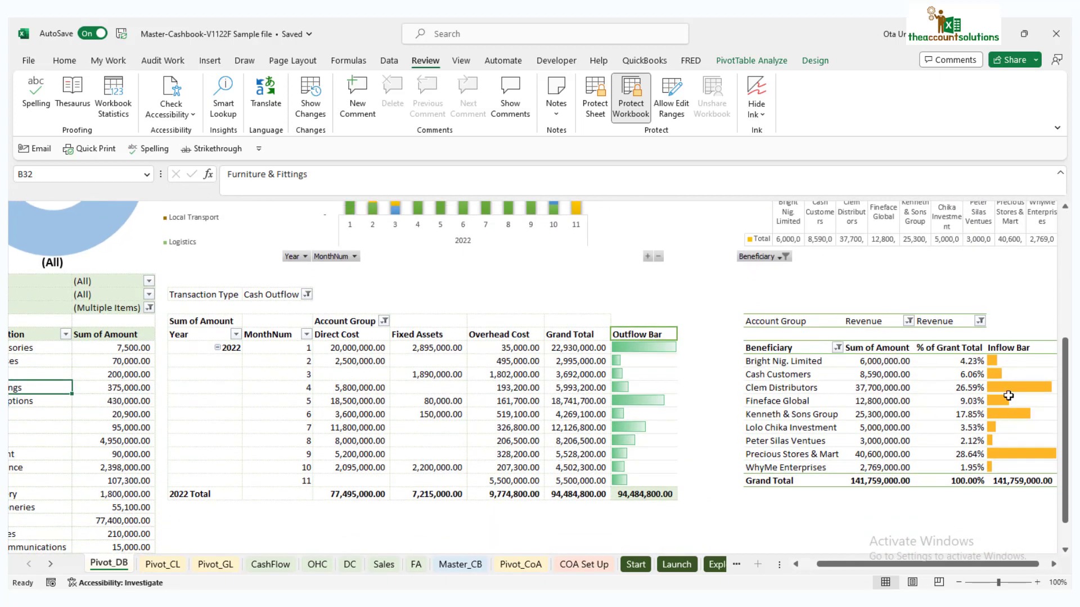
scroll(950, 445, up, 6)
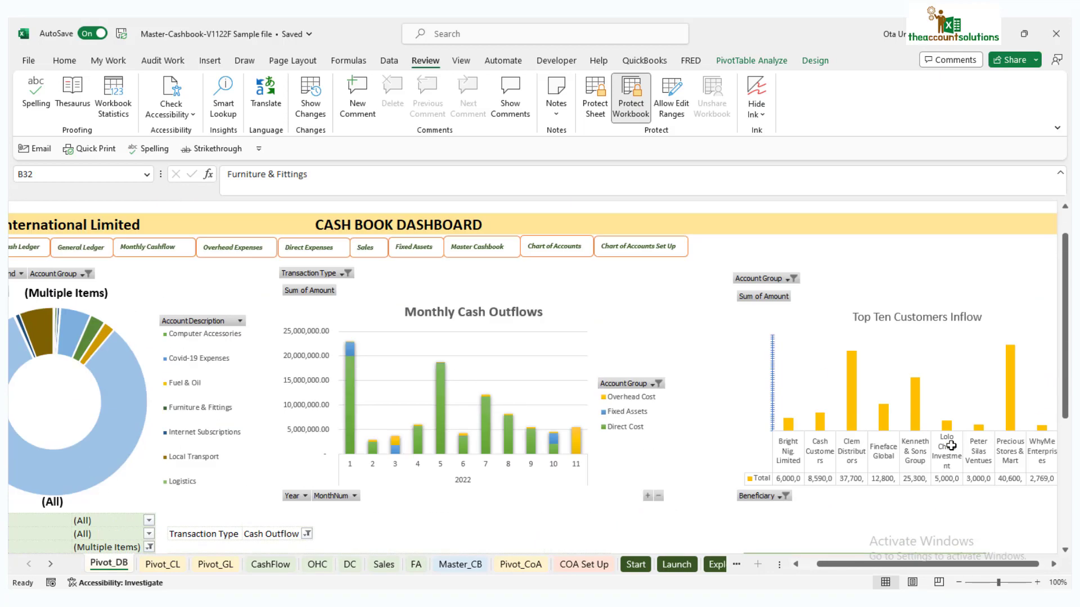
drag(861, 564, 802, 565)
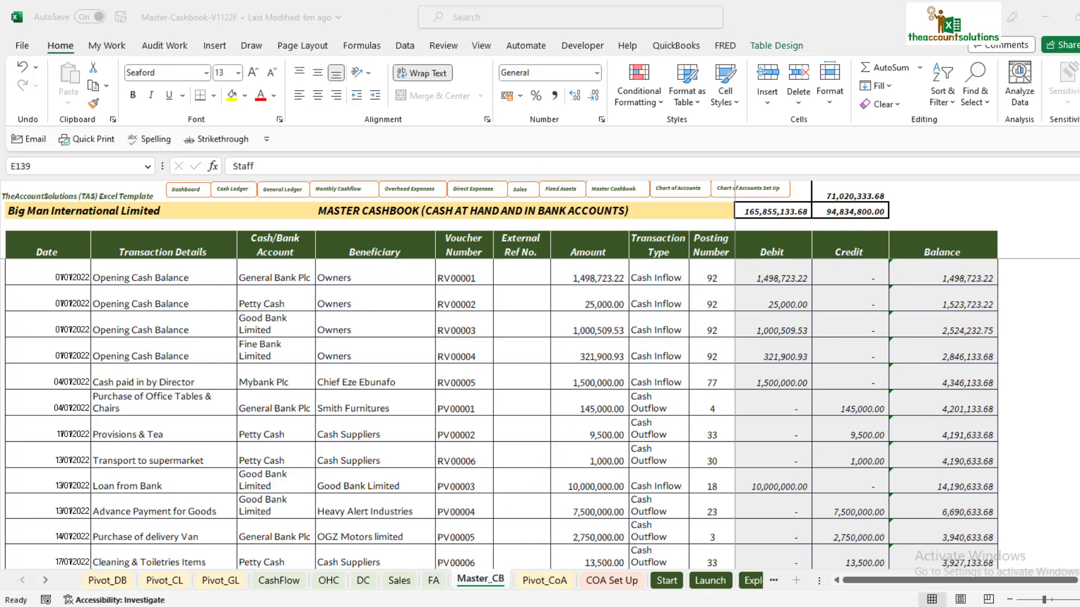
View the blank template workbook's Master_CB sheet and return to the populated Big Man International Limited cashbook
click(545, 568)
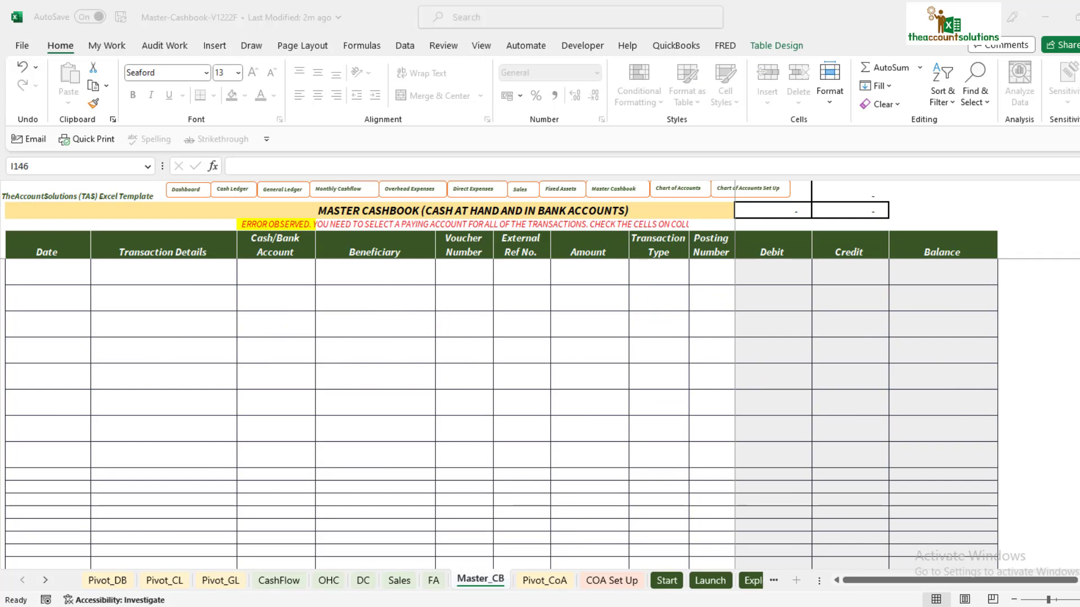
click(738, 567)
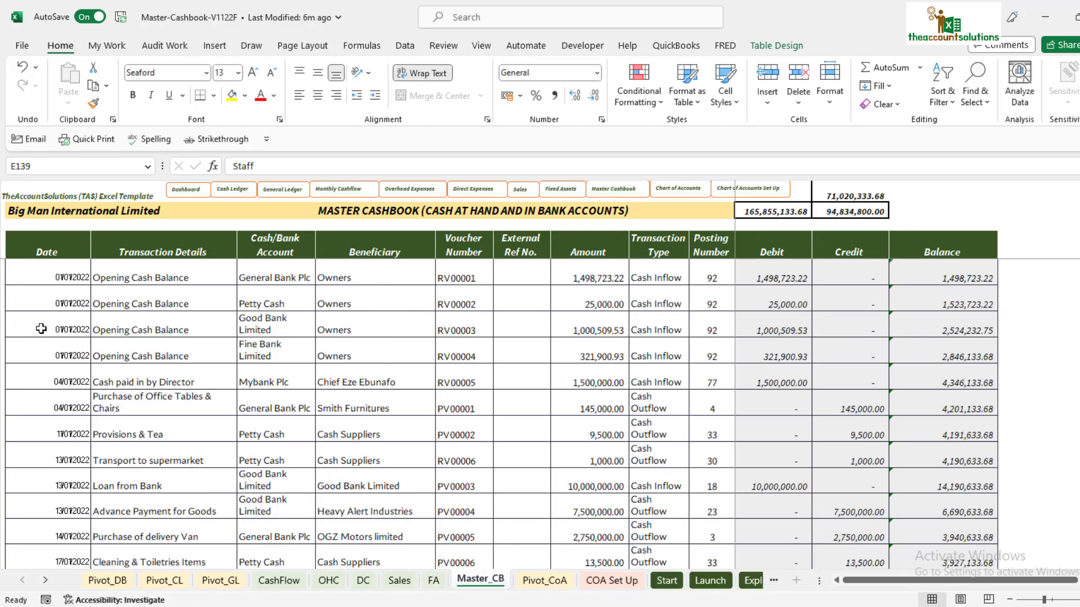
Copy all recorded transactions in the populated Master_CB sheet, from the Date column through Posting Number
drag(50, 269, 696, 384)
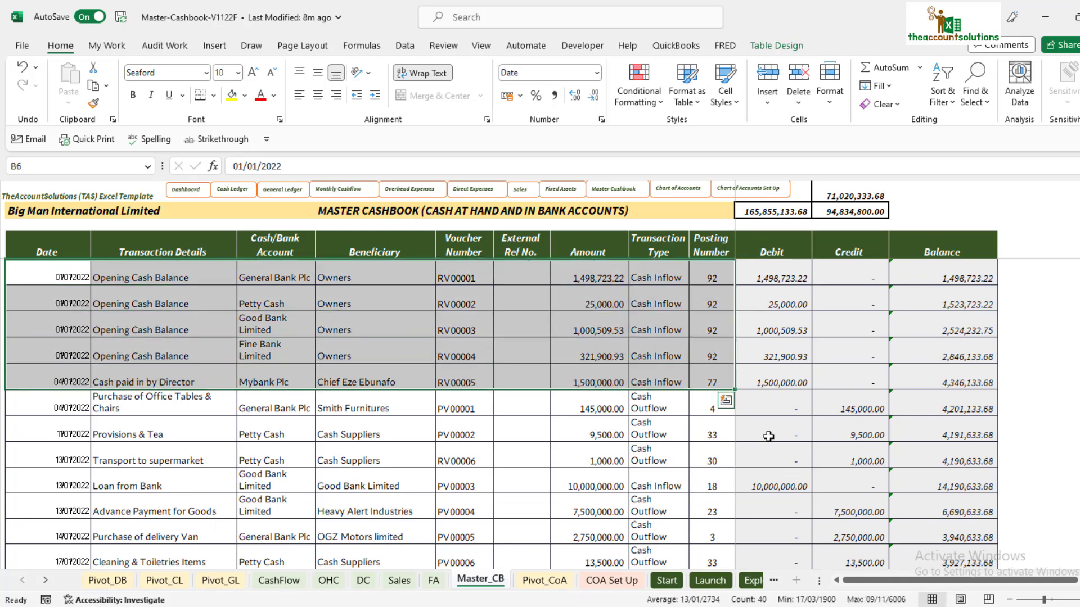
key(shift+Down)
key(shift+Down)
key(shift+Down)
key(shift+Down)
key(shift+Down)
key(shift+Down)
key(shift+Down)
key(shift+Down)
key(shift+Down)
key(shift+Down)
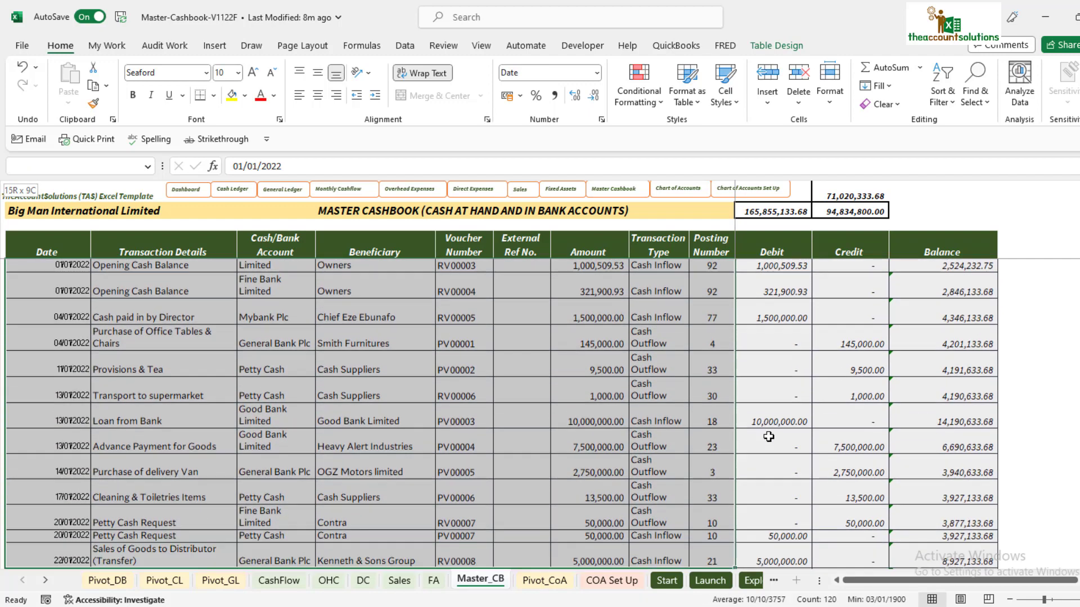
key(shift+Down)
key(shift+Down)
key(shift+Down)
key(shift+Down)
key(shift+Down)
key(shift+Down)
key(shift+Down)
key(shift+Down)
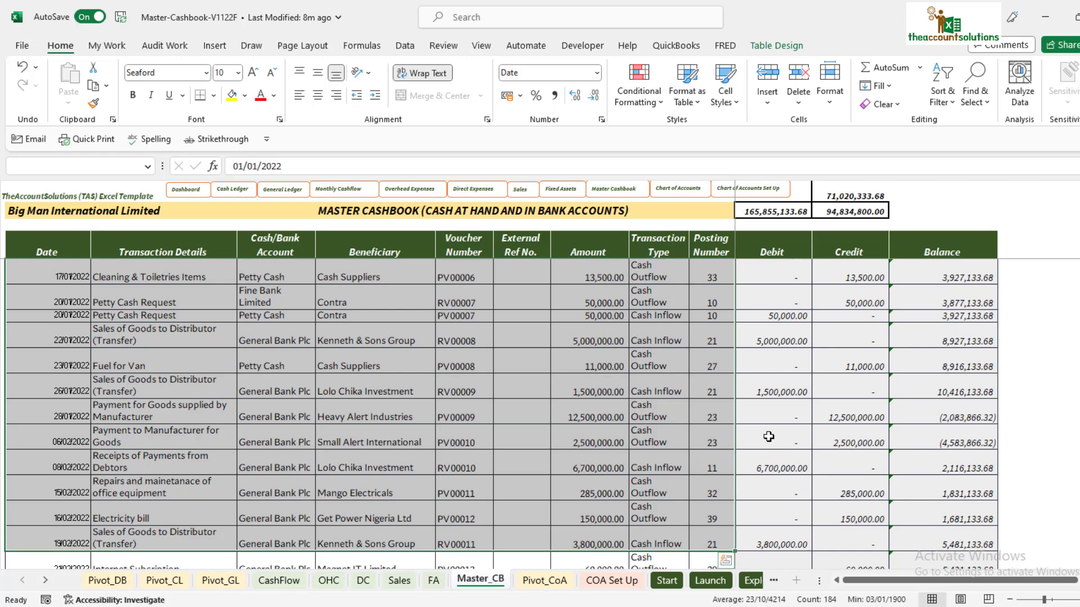
key(ctrl+shift+Down)
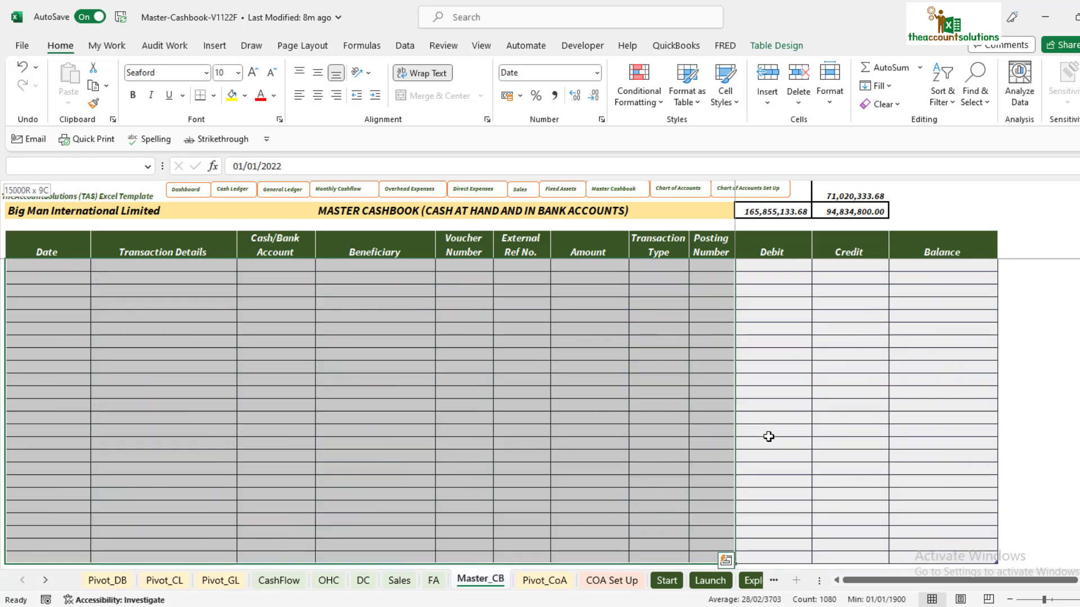
key(ctrl+shift+Up)
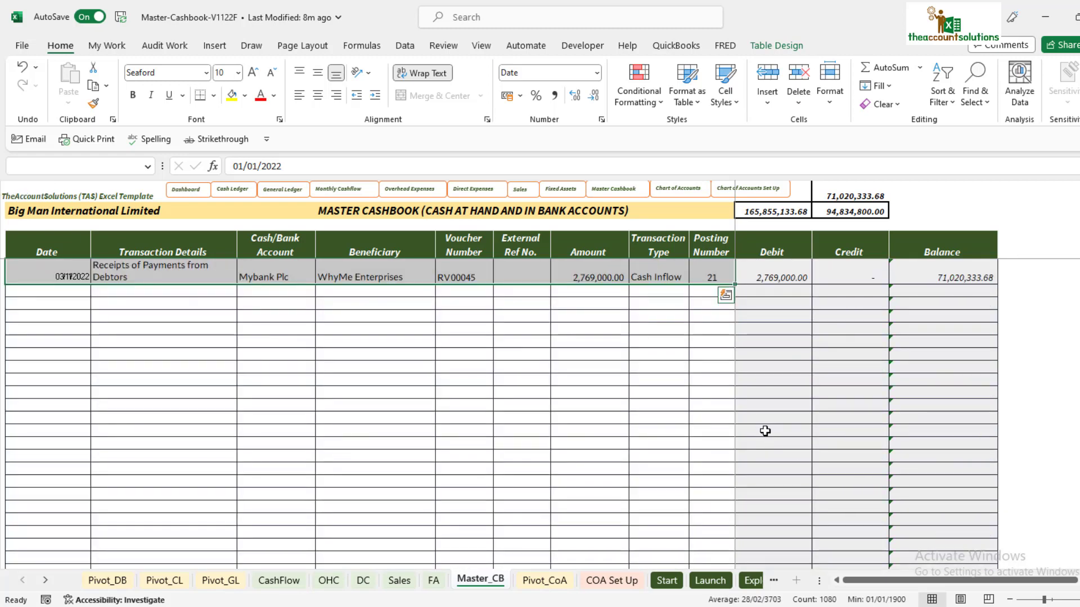
scroll(546, 390, up, 10)
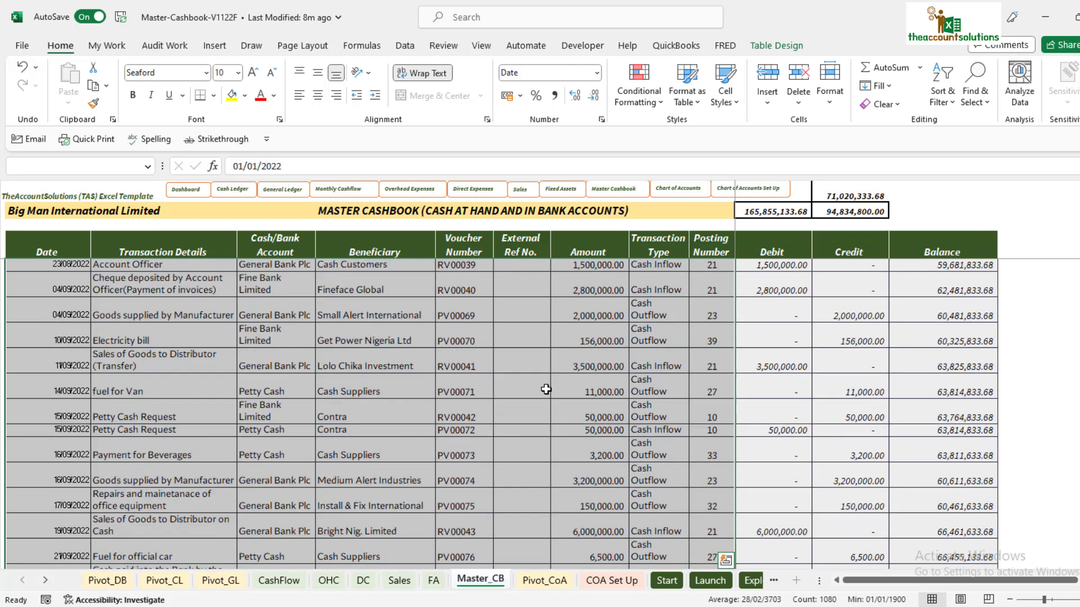
scroll(546, 390, up, 2)
key(ctrl+c)
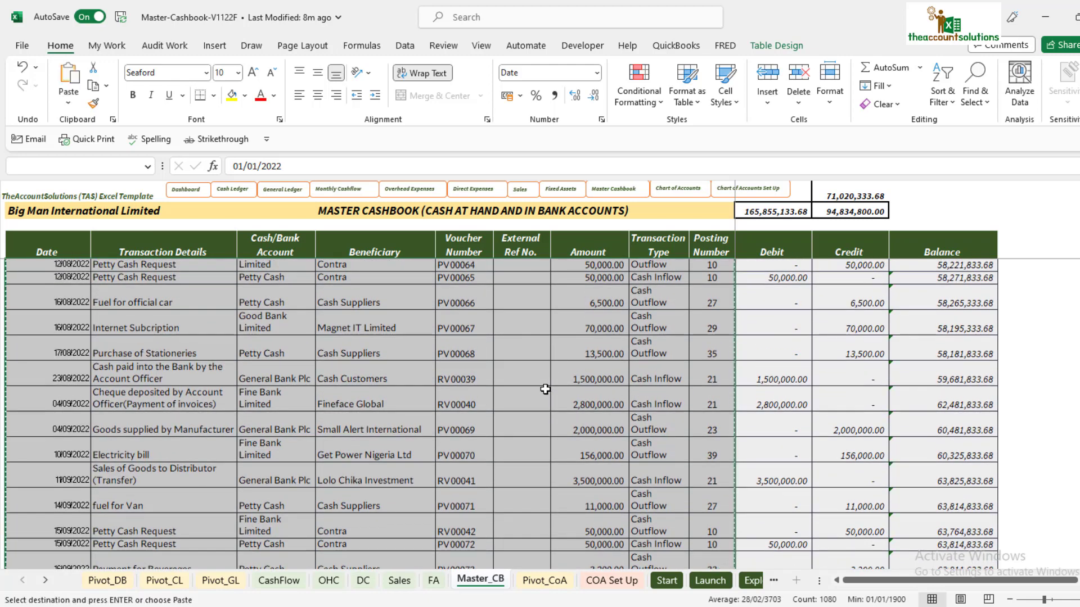
Paste the copied transactions as values into Master-Cashbook-V1222F's Master_CB sheet, starting at the first Date cell, B6
click(503, 606)
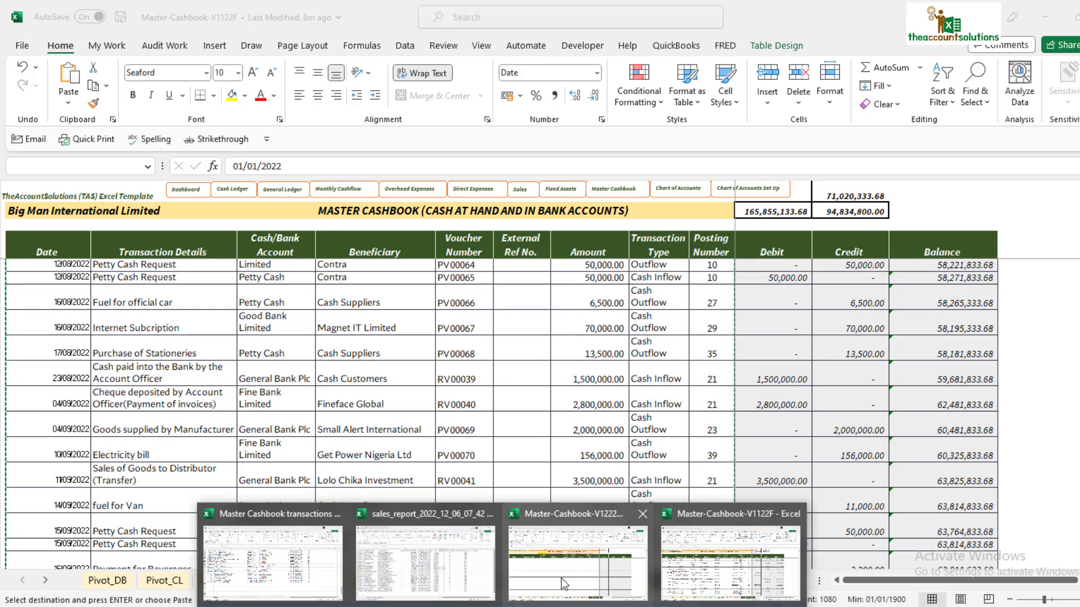
click(563, 572)
click(58, 272)
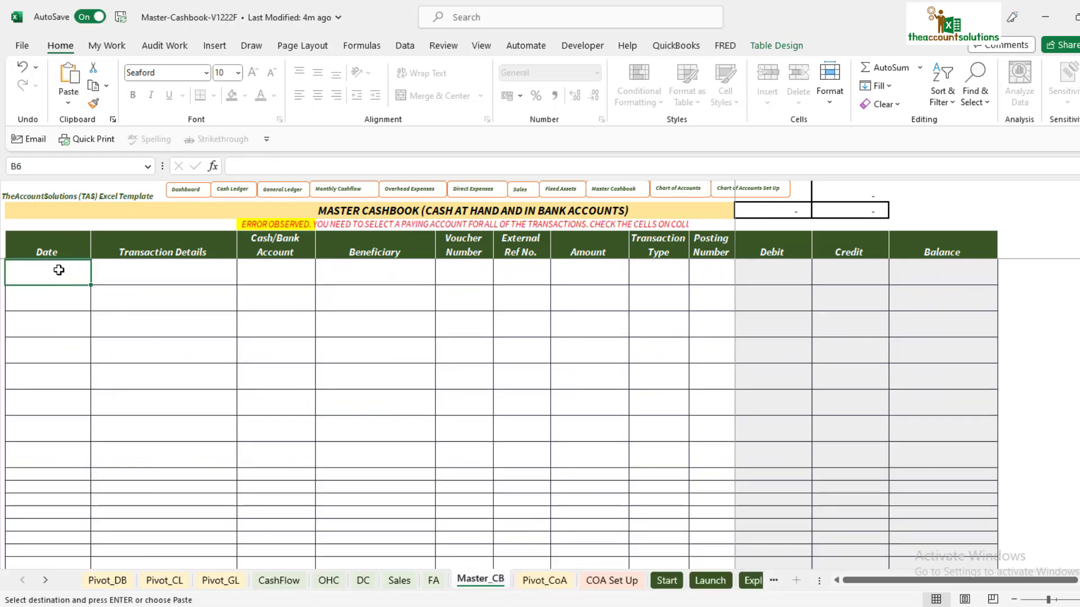
right_click(59, 270)
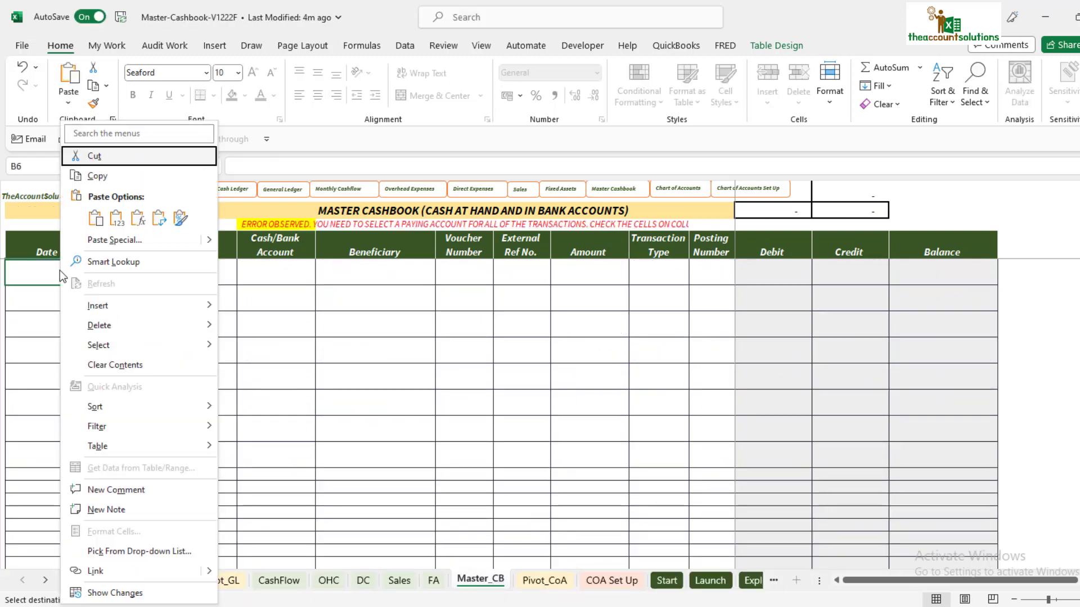
click(118, 219)
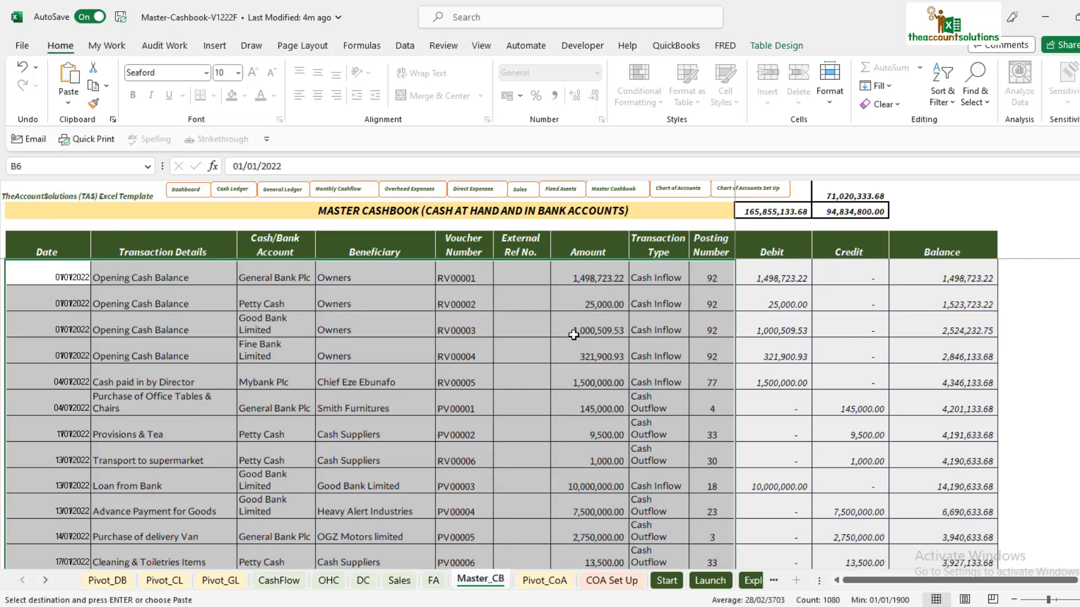
click(511, 356)
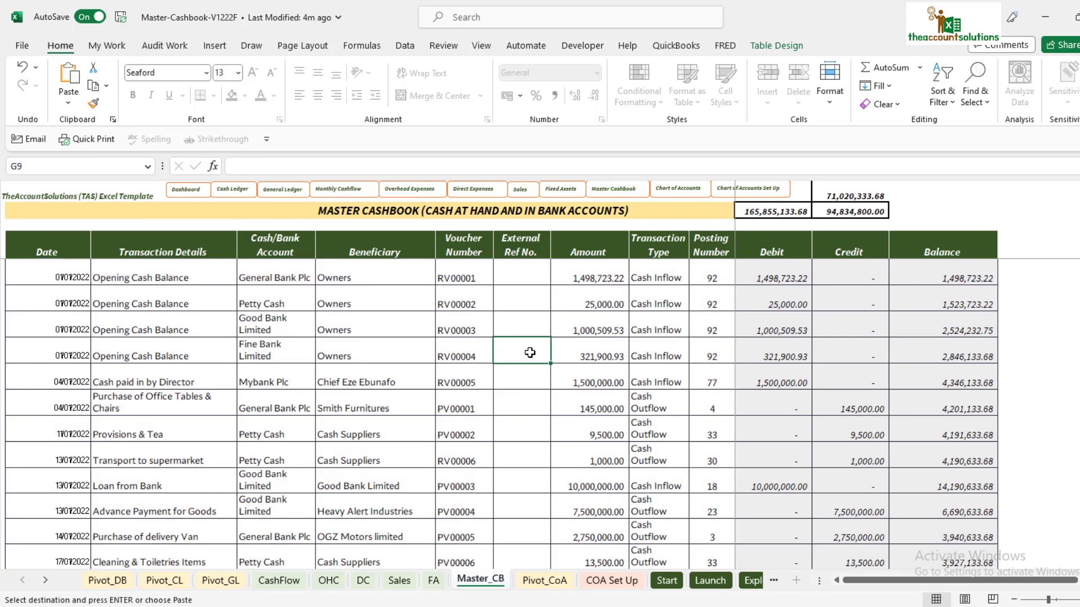
Compare the COA Set Up account names in both workbooks to identify accounts added under assets, banks, receivables, payables and long-term liabilities
click(599, 580)
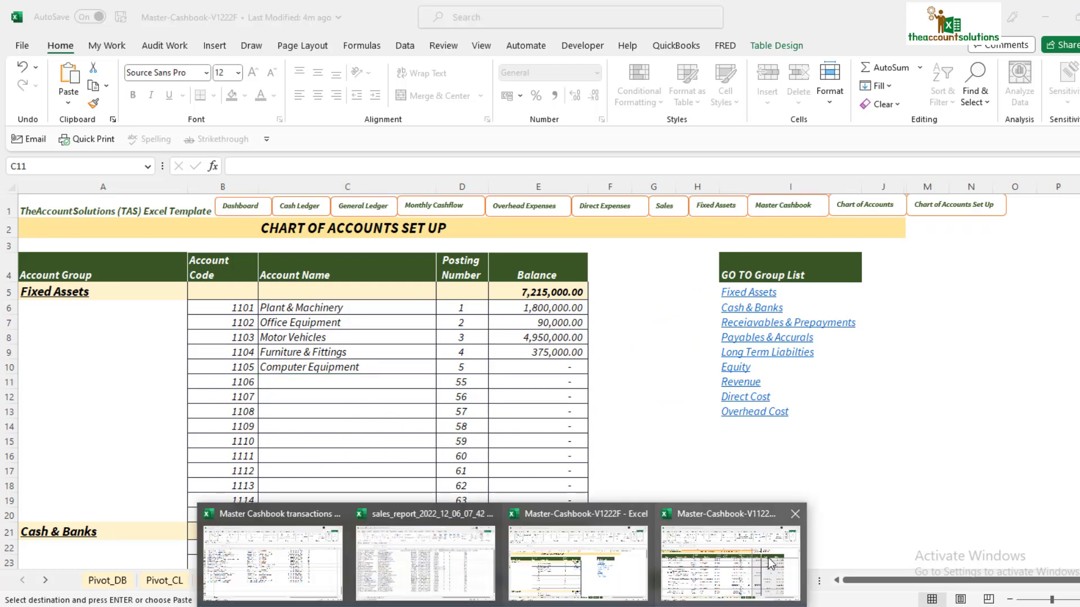
click(655, 593)
click(612, 581)
scroll(337, 315, up, 2)
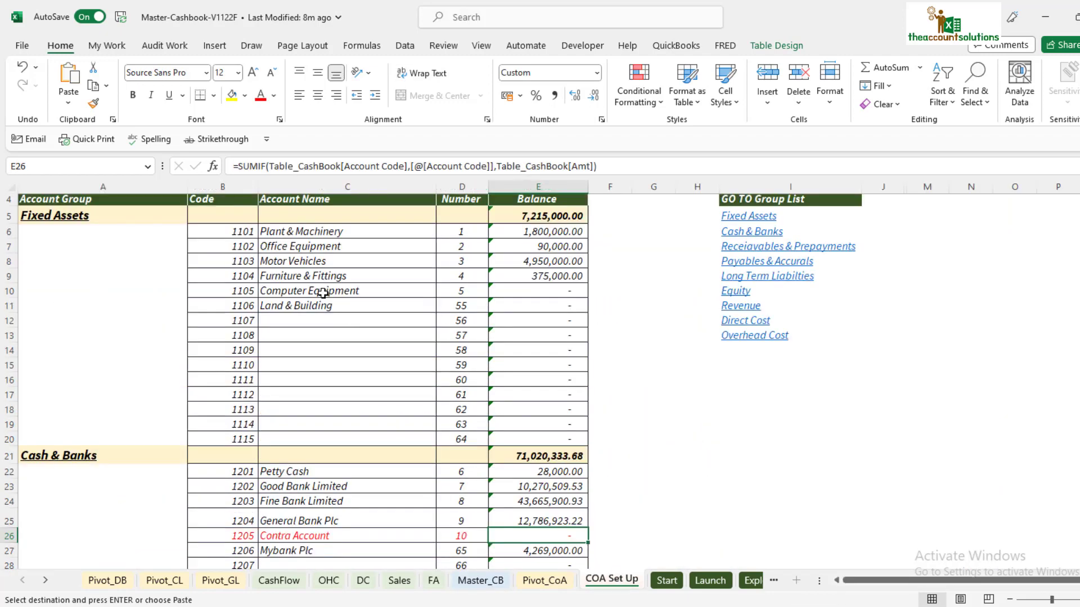
click(316, 306)
scroll(344, 397, down, 2)
click(317, 459)
scroll(337, 439, down, 4)
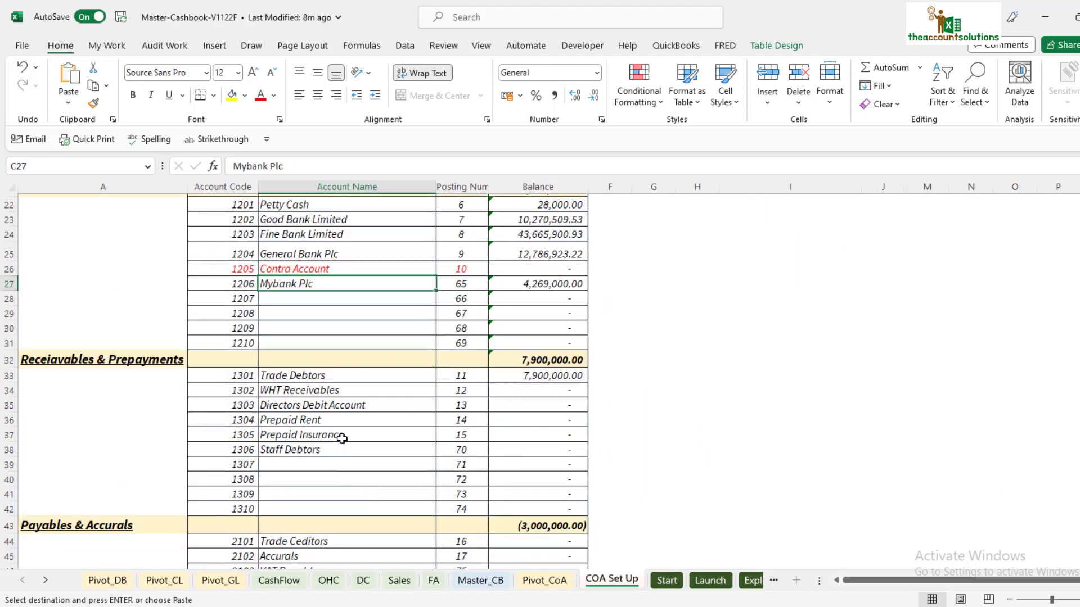
click(349, 448)
scroll(360, 442, down, 4)
click(364, 439)
scroll(394, 444, down, 2)
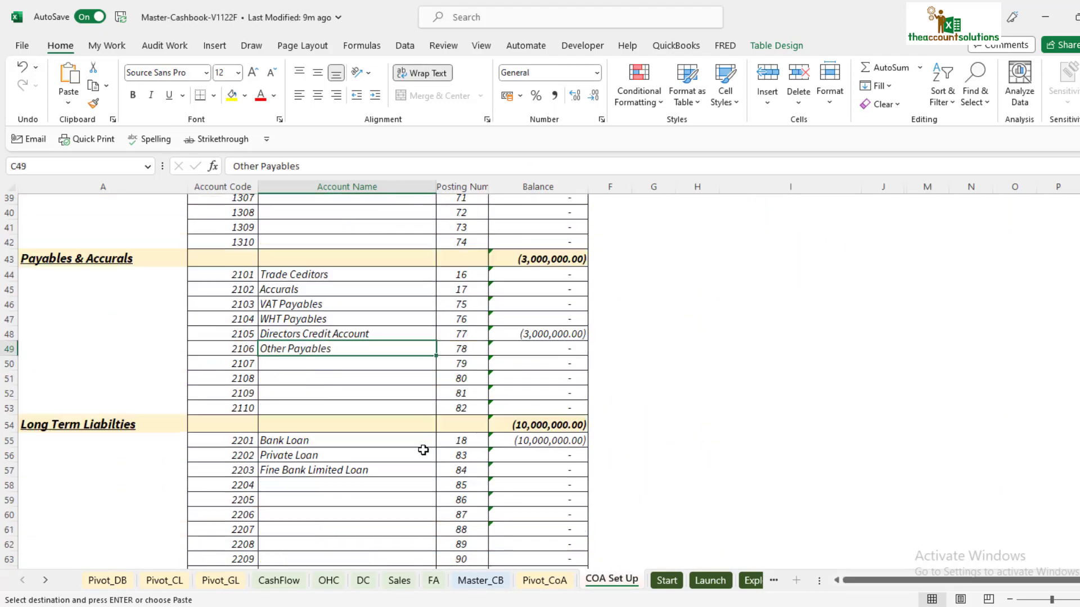
click(502, 606)
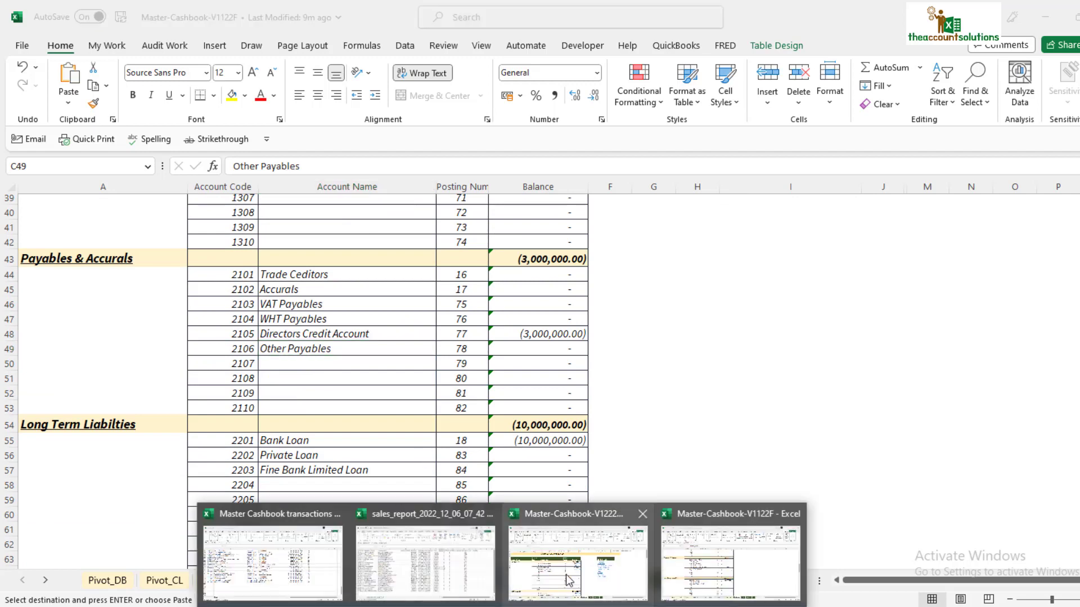
click(602, 575)
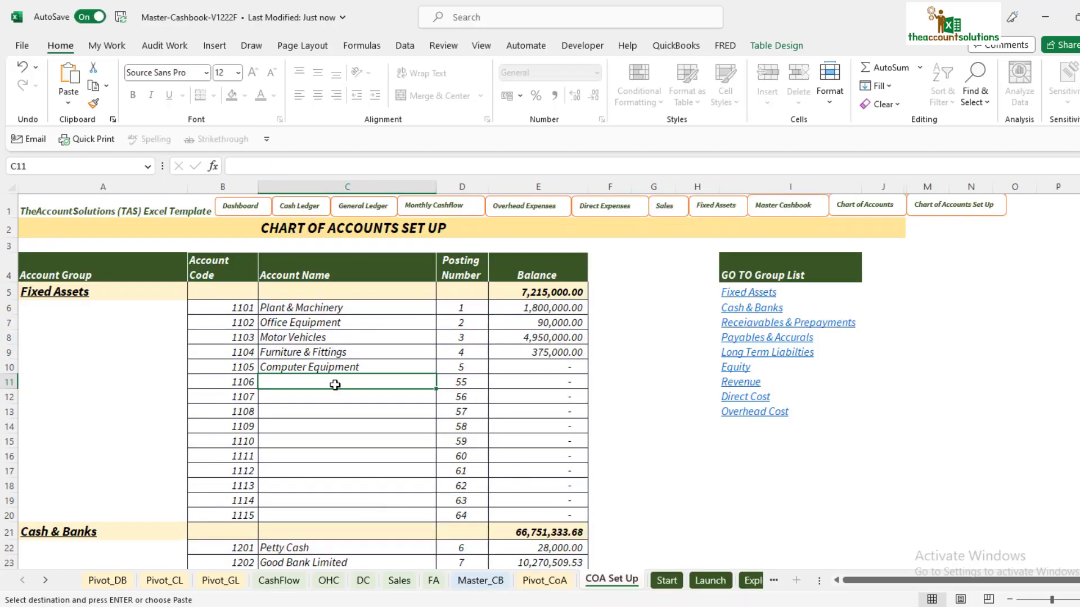
click(502, 606)
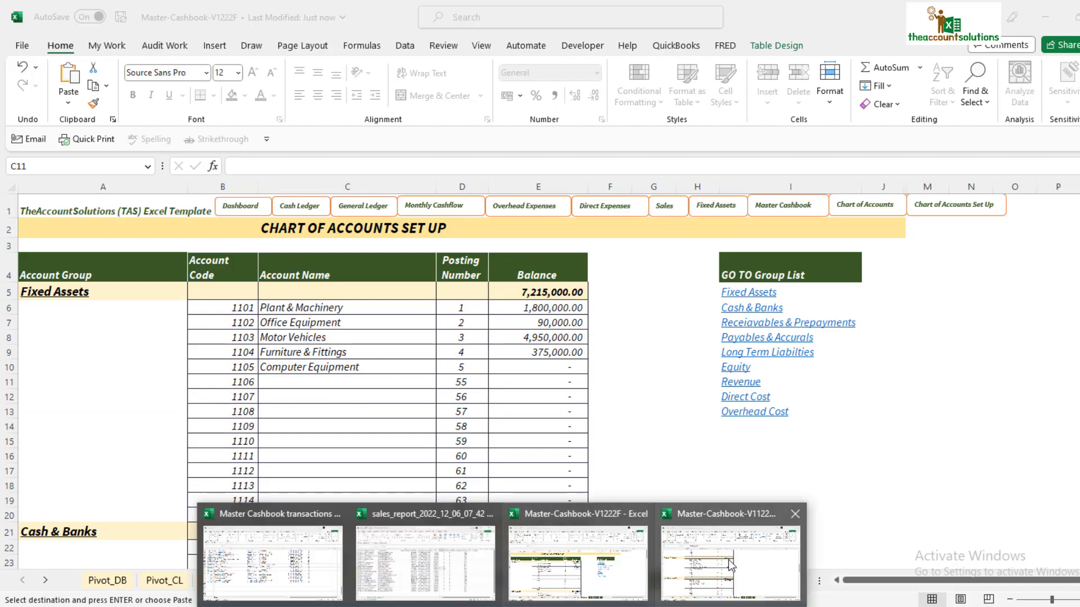
click(731, 568)
Try to copy the populated workbook's Account Name column from C6 down and paste it as values into V1222F's COA Set Up sheet
scroll(337, 234, up, 10)
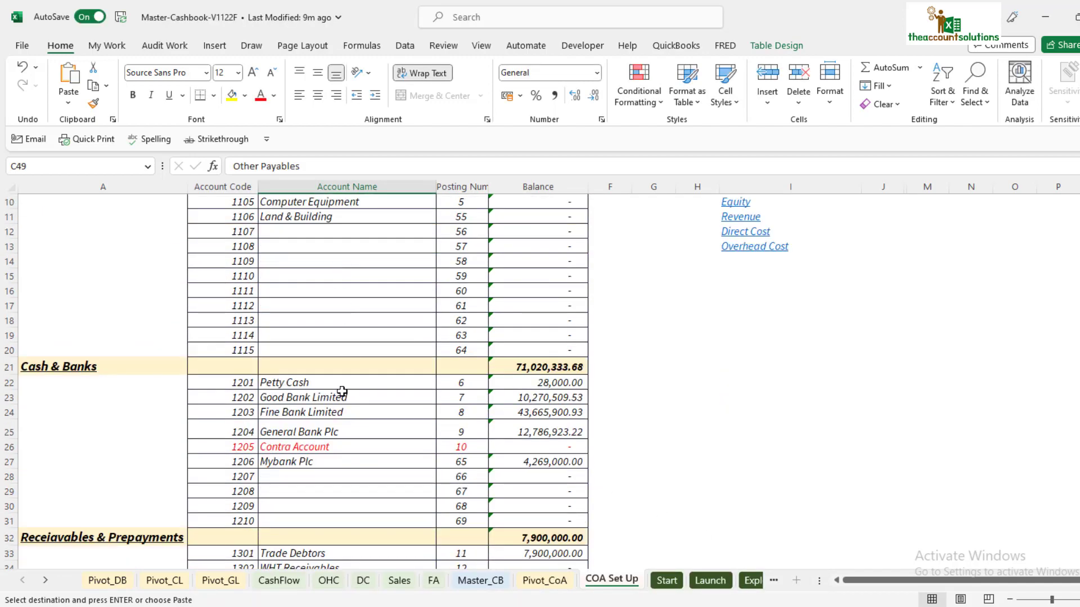
click(326, 379)
scroll(326, 379, up, 3)
drag(313, 309, 318, 511)
scroll(326, 495, up, 20)
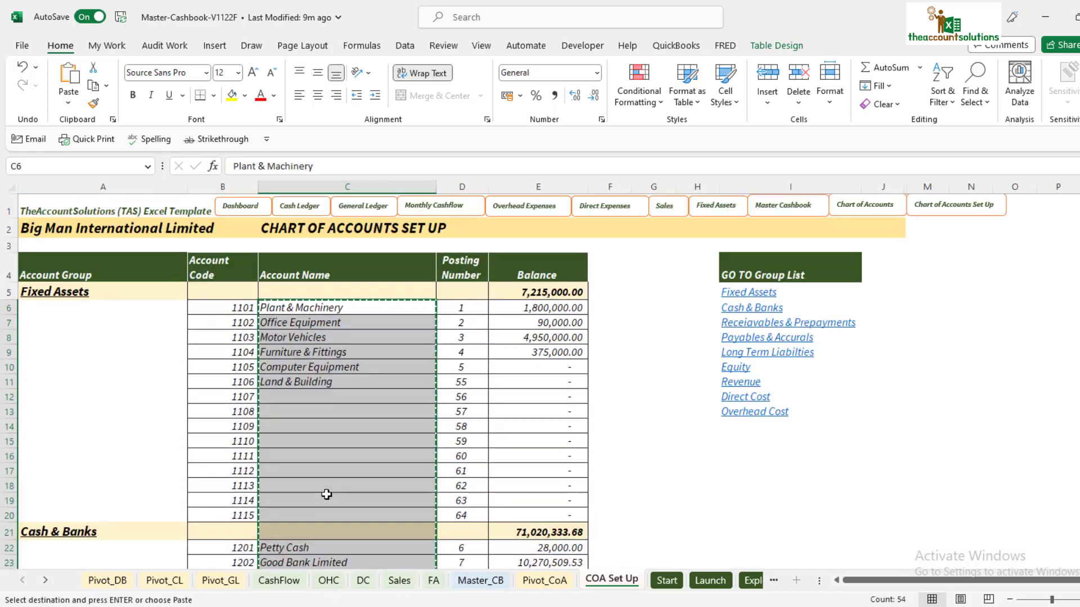
click(501, 606)
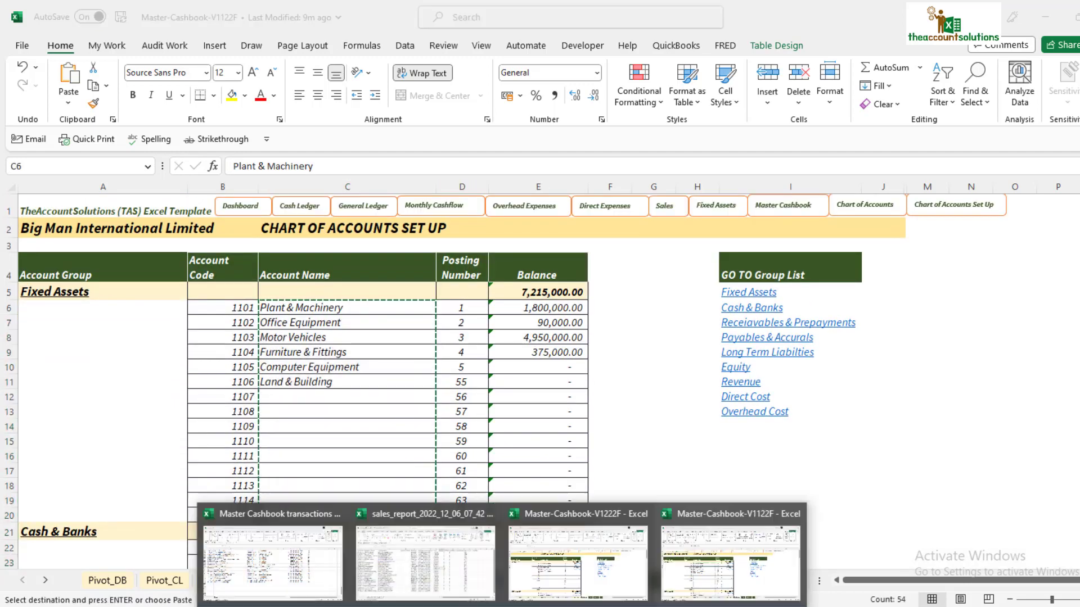
click(549, 580)
click(326, 309)
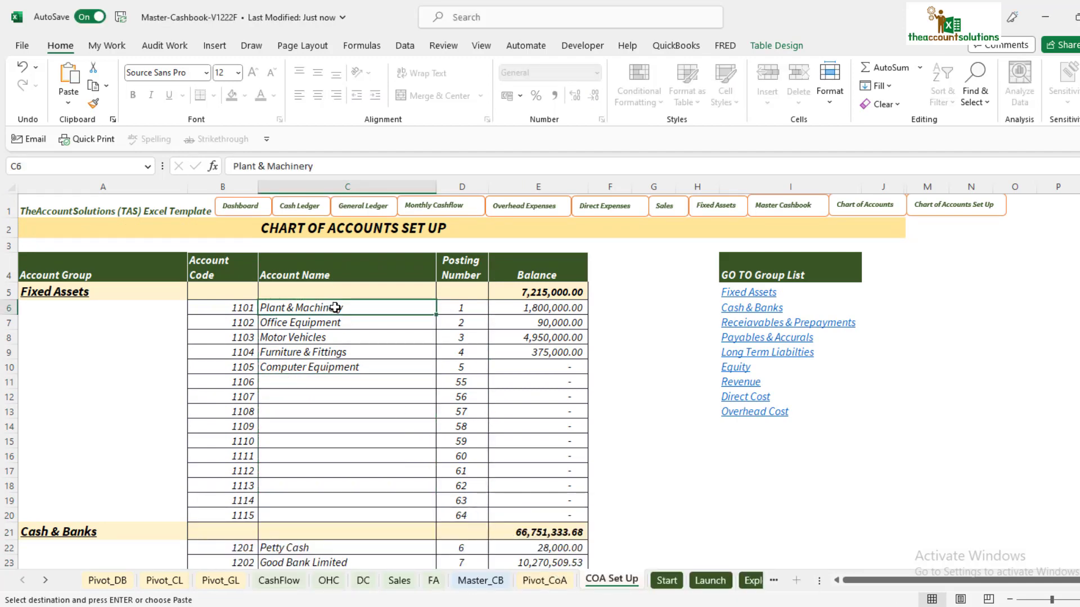
right_click(326, 308)
click(394, 221)
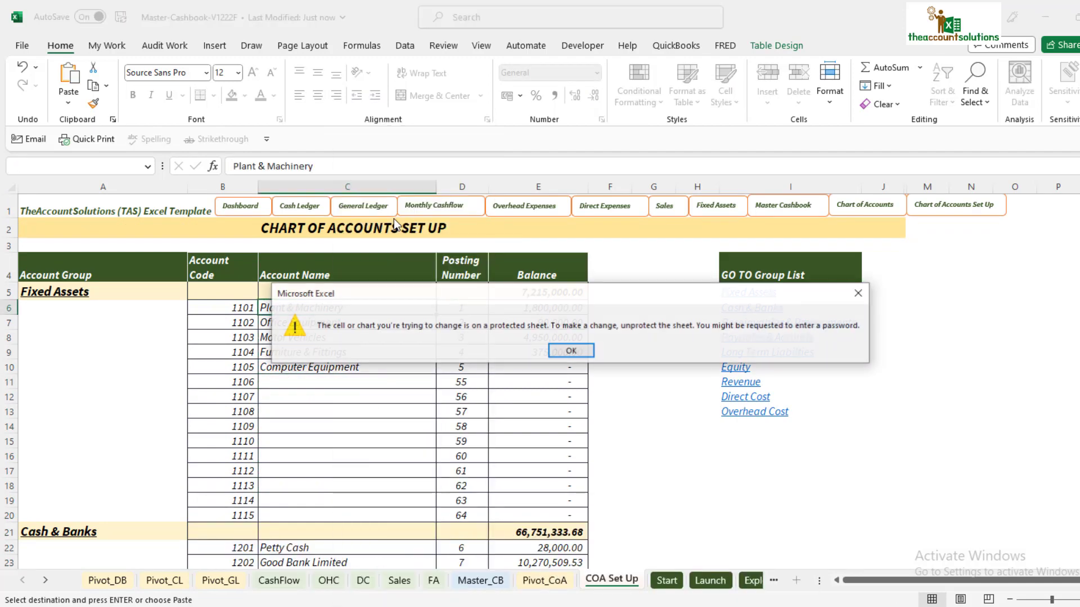
click(562, 352)
click(361, 380)
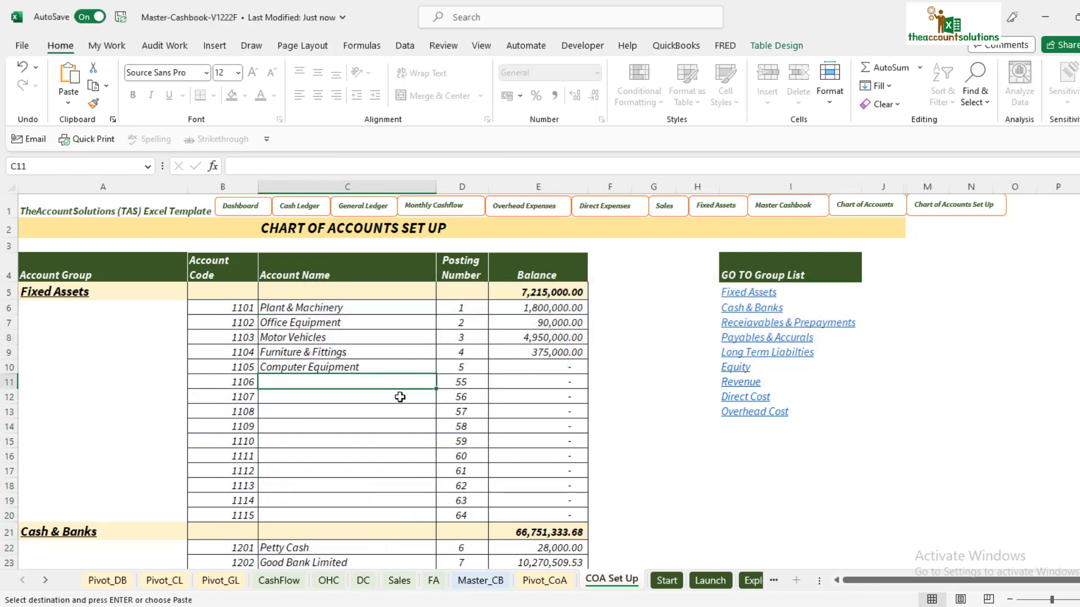
Copy the Land & Building account name from the populated workbook into V1222F's account code 1106 as a value
click(504, 606)
click(732, 571)
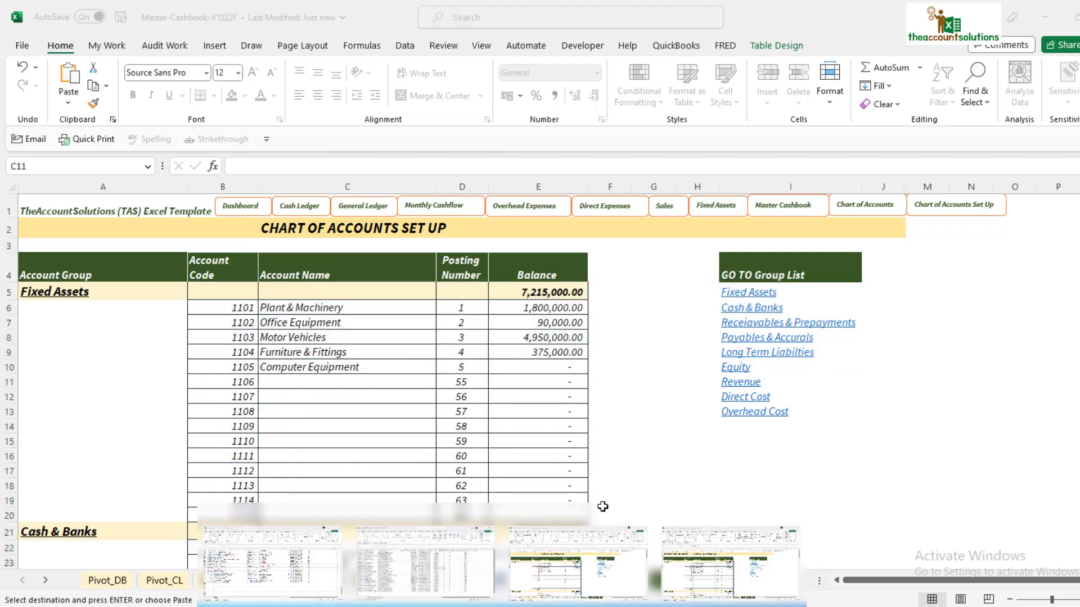
click(347, 382)
key(ctrl+c)
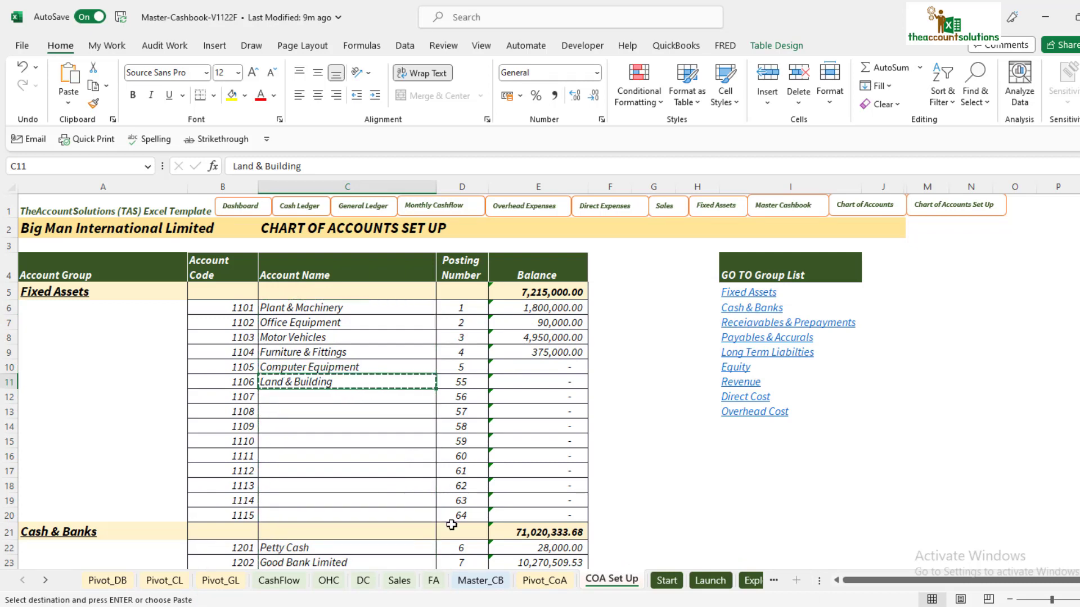
click(504, 606)
click(542, 563)
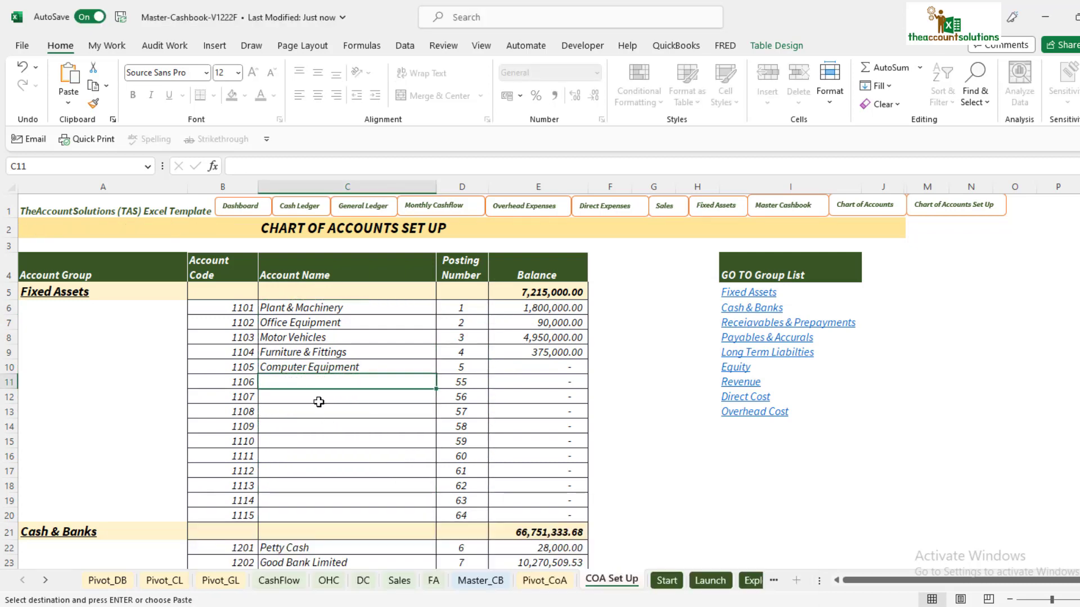
right_click(318, 385)
click(378, 219)
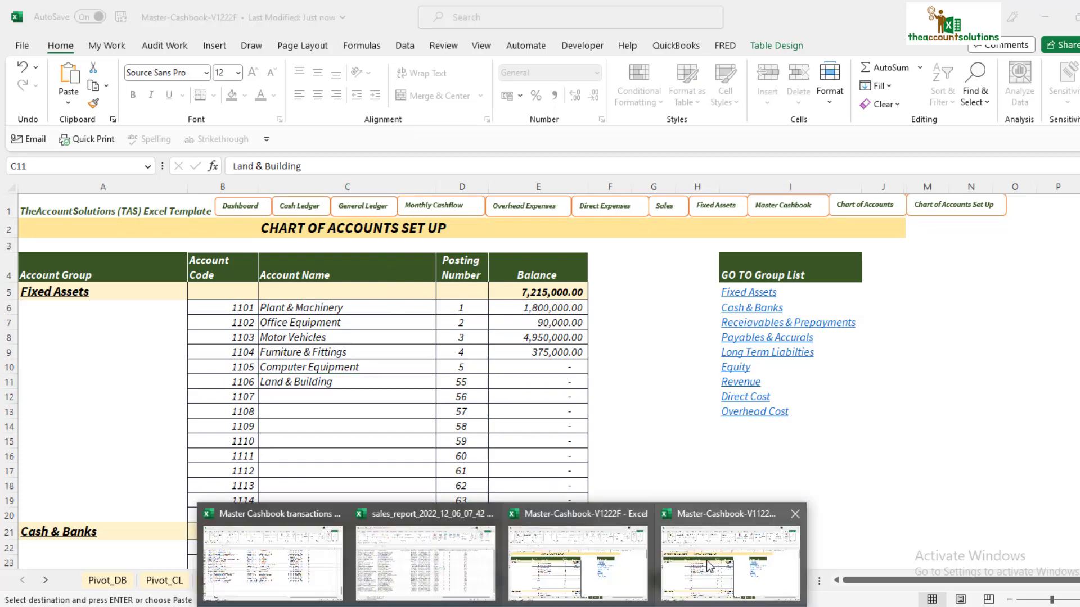
Paste the Mybank Plc account name as a value beside account code 1206 under Cash & Banks
scroll(304, 358, down, 5)
right_click(303, 357)
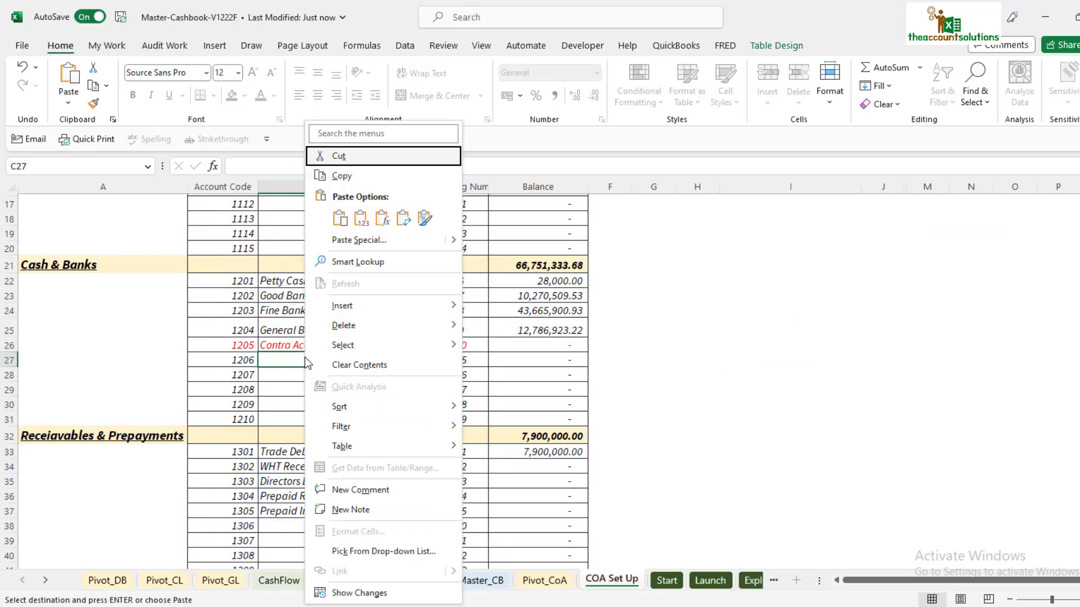
click(364, 218)
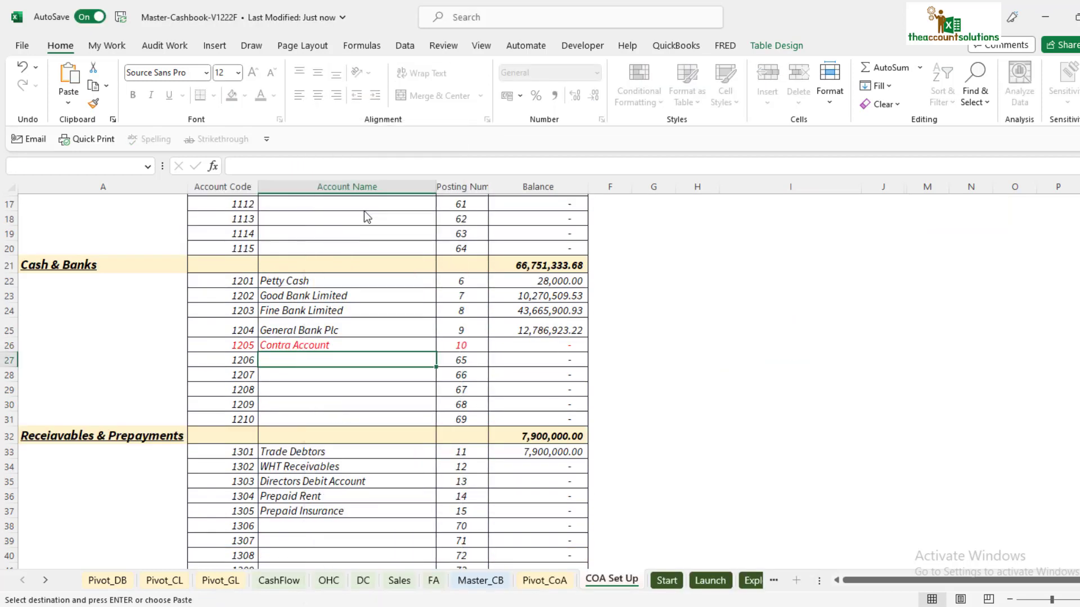
click(390, 403)
Refresh the Chart of Accounts pivot table on the Pivot_CoA sheet
click(543, 580)
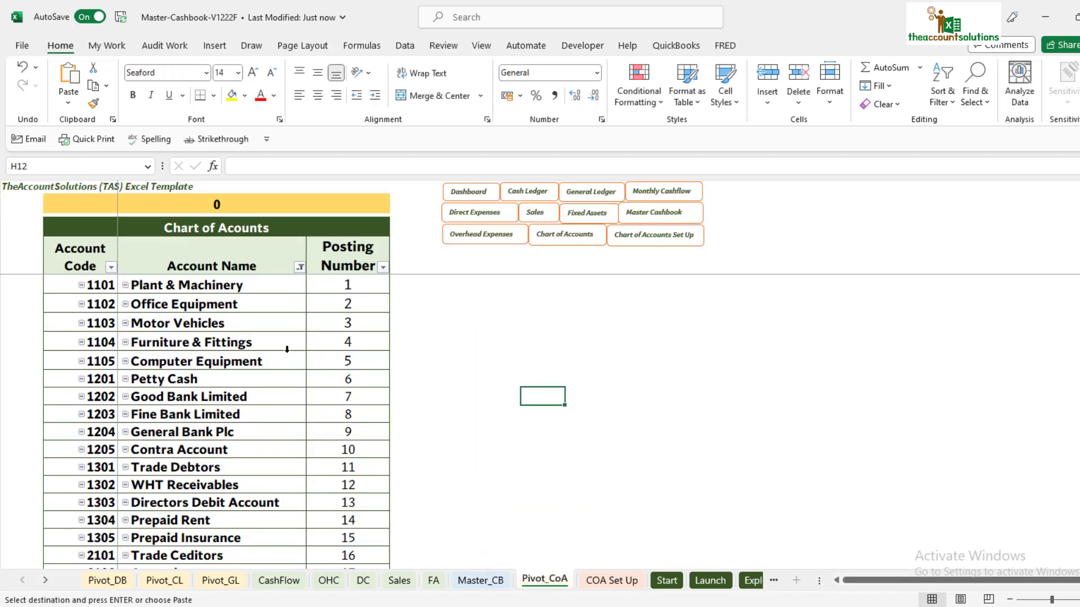
right_click(239, 319)
click(291, 339)
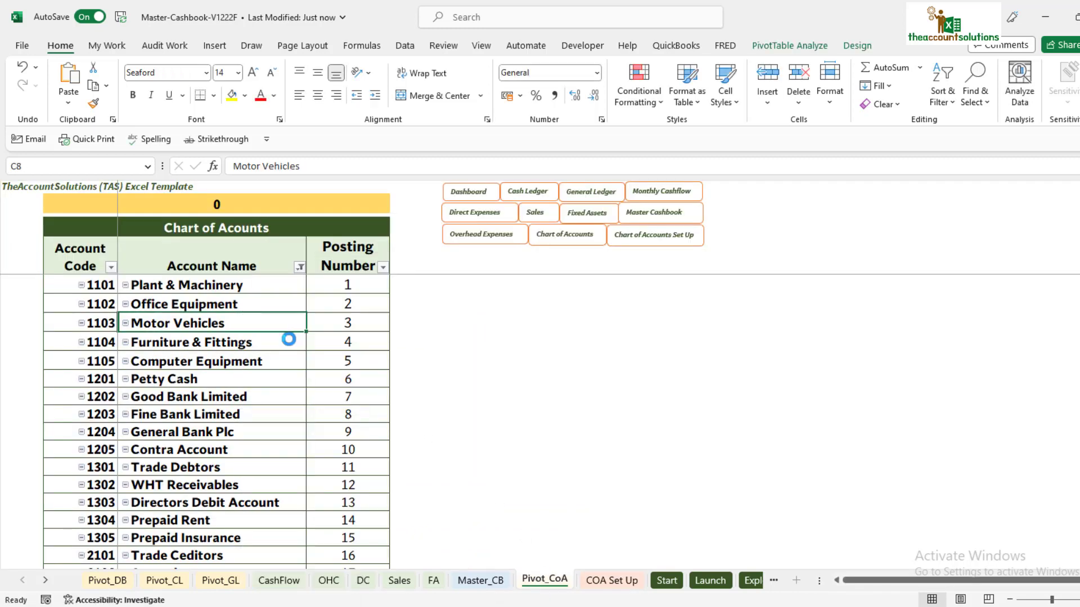
View the business name and first accounting date entry fields on the Start sheet, returning to Master_CB
click(667, 580)
click(279, 253)
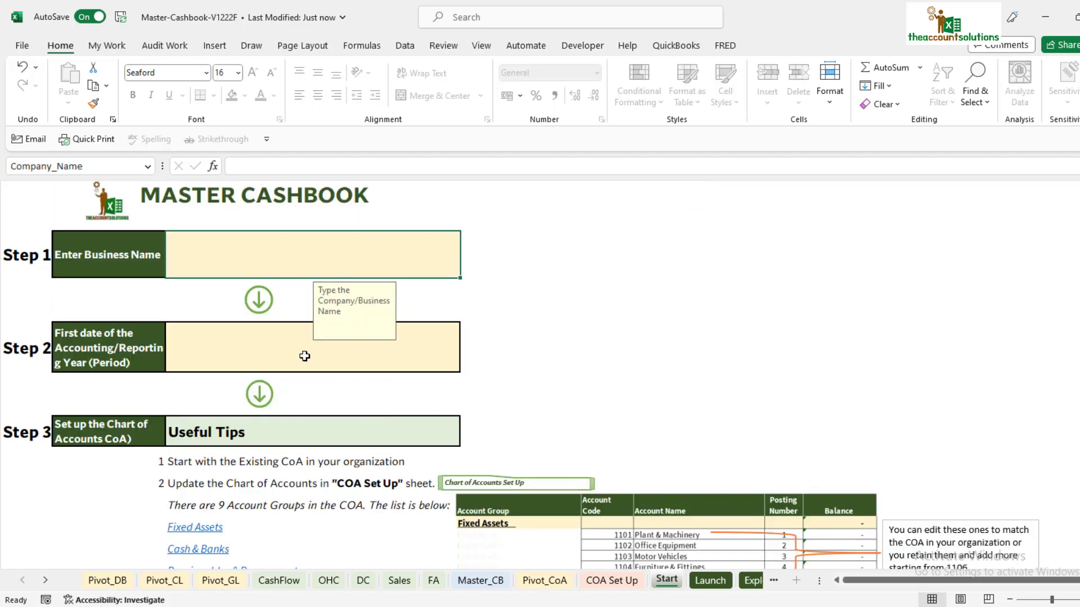
click(272, 348)
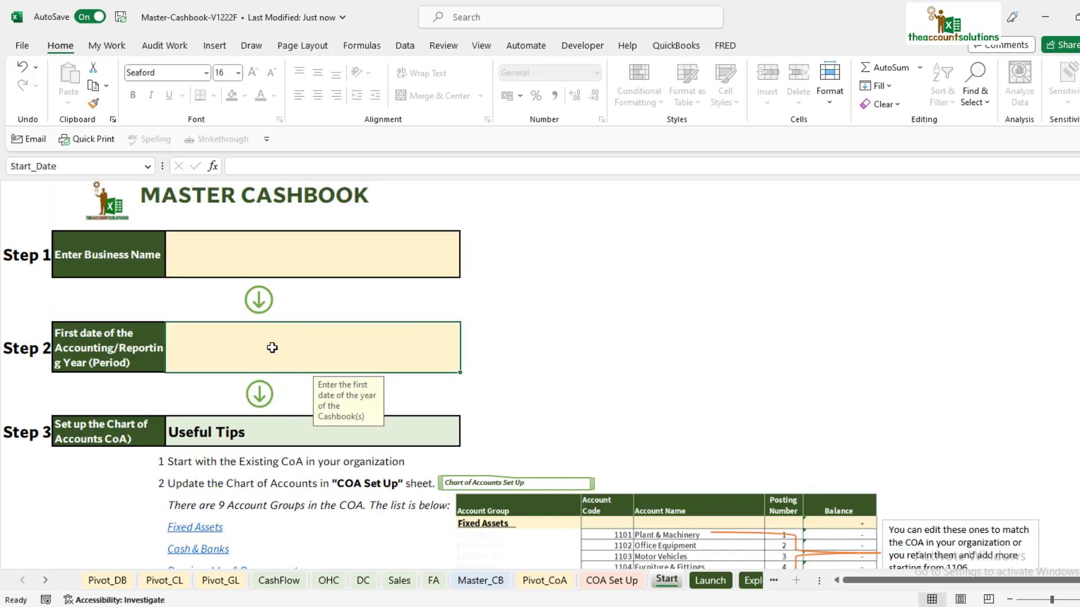
click(479, 585)
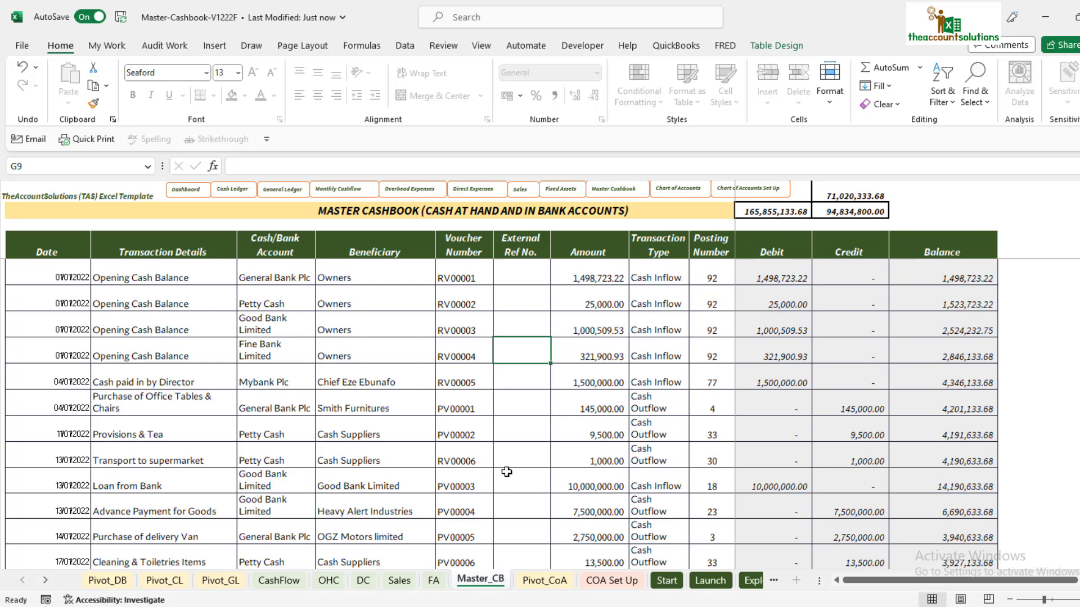